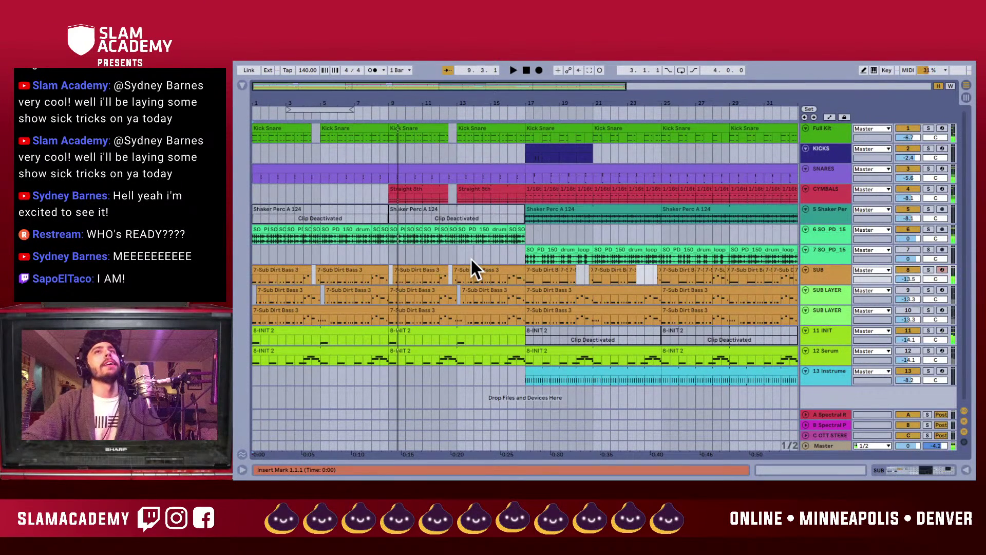
- Play the arrangement from bar 17 to bar 25 to hear the second section
scroll(726, 220, "right", 1)
scroll(726, 220, "left", 1)
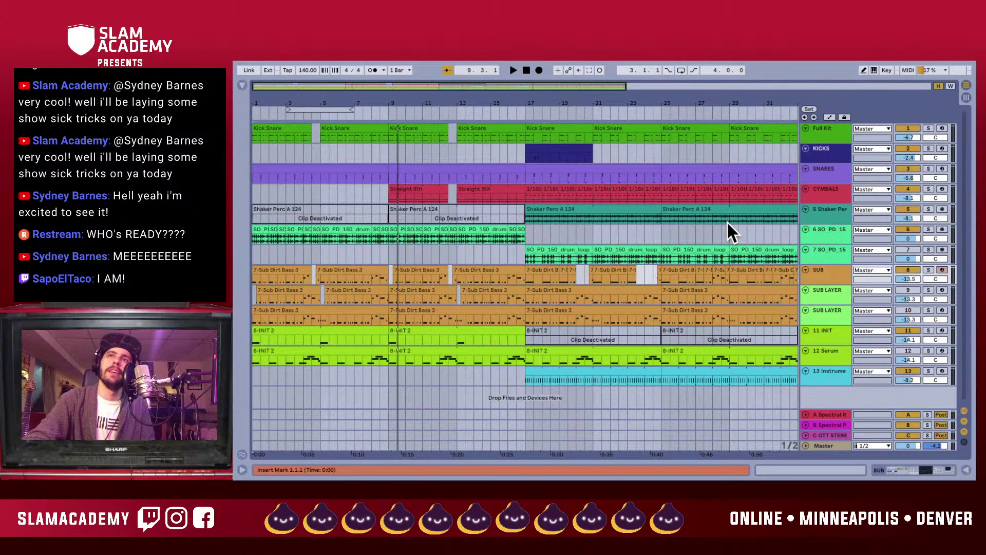
left_click_drag(549, 101, 417, 101)
left_click(527, 70)
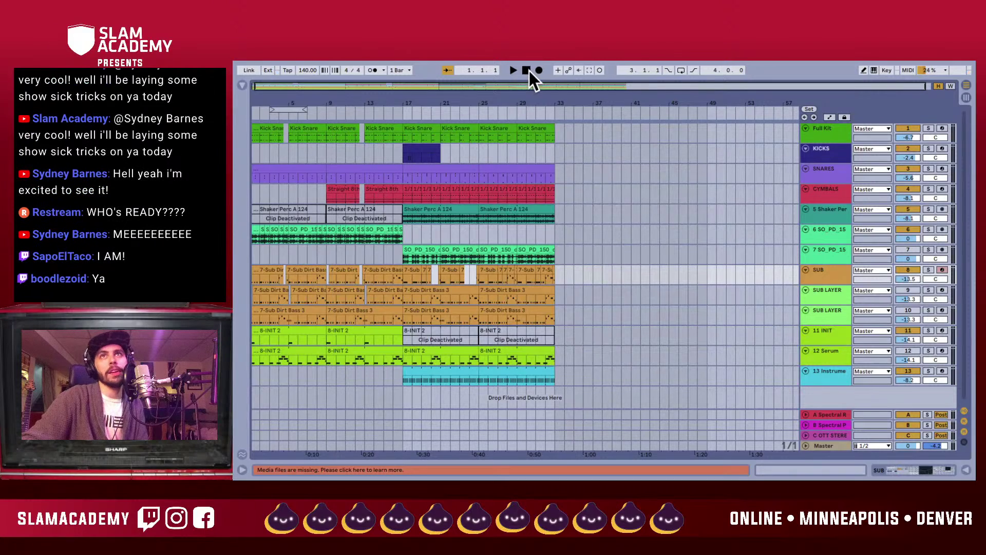
scroll(498, 194, "left", 1)
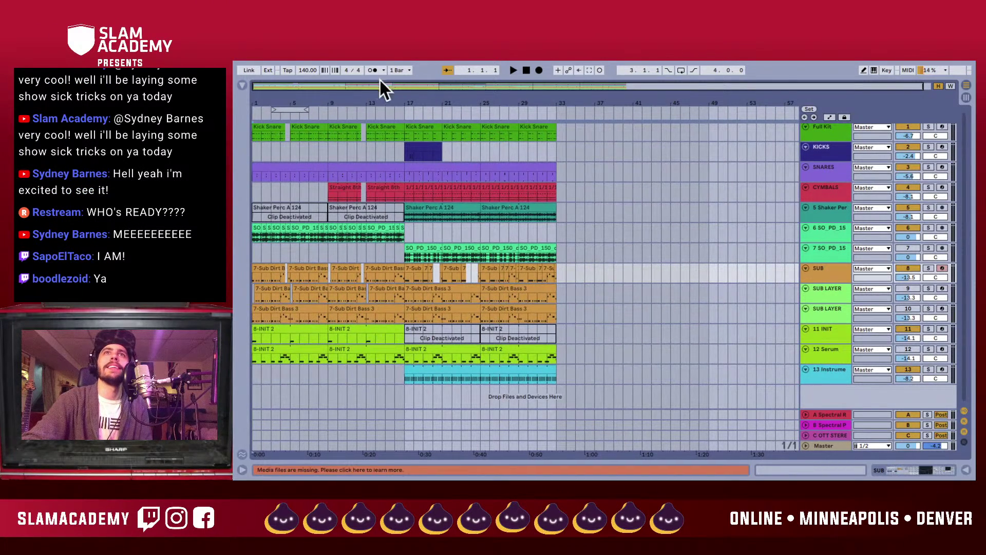
key("plus")
key("plus")
key("plus")
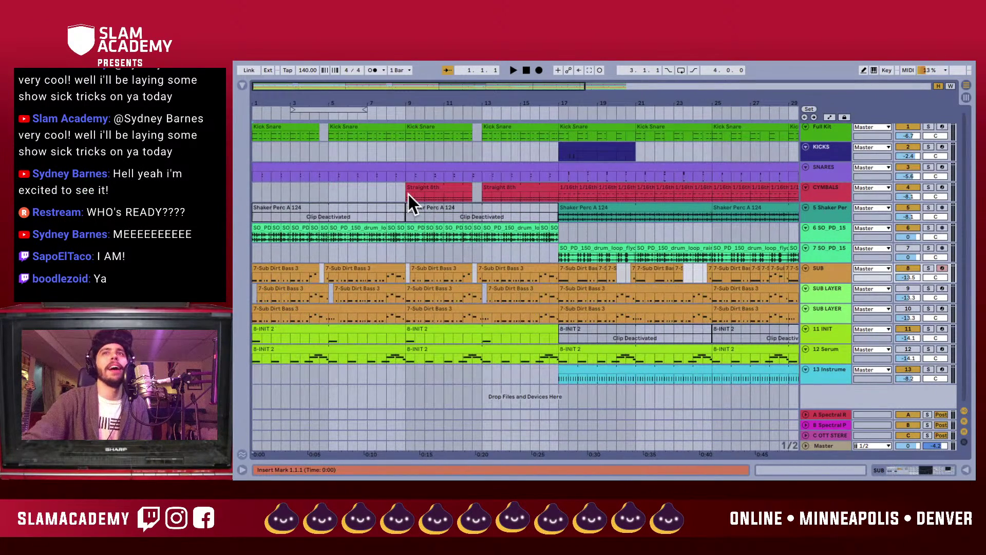
left_click(560, 231)
key("space")
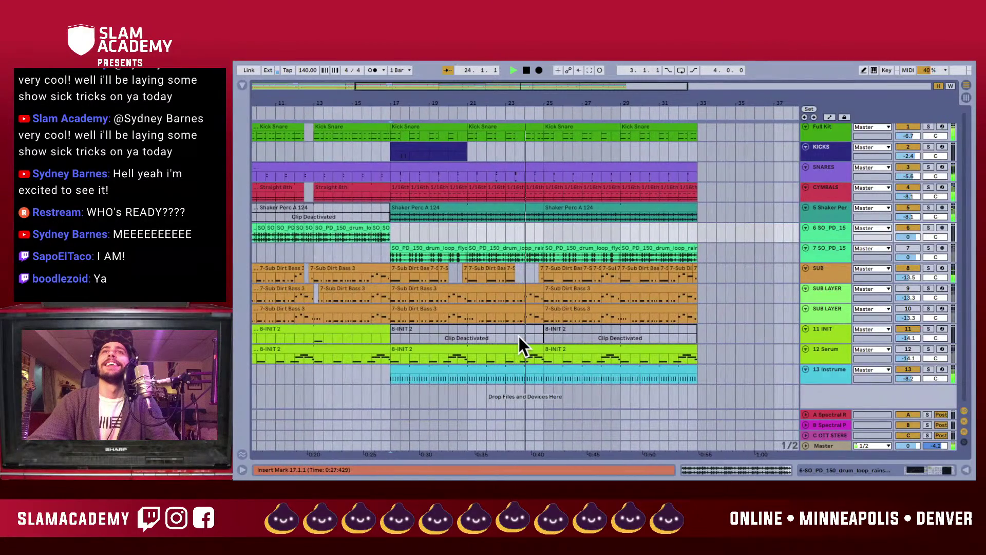
key("space")
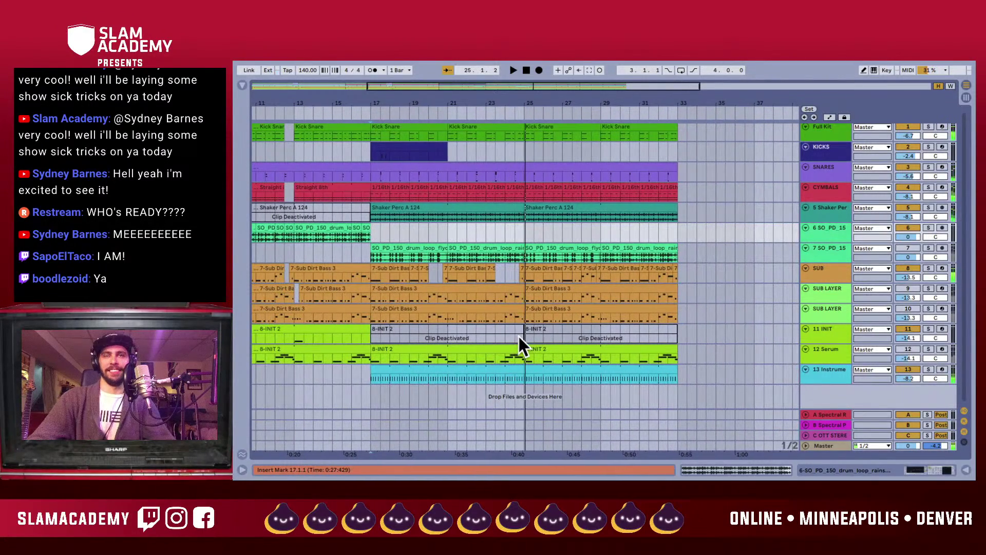
- Return to the start of the song and play the arrangement from bar 1
scroll(442, 208, "left", 5)
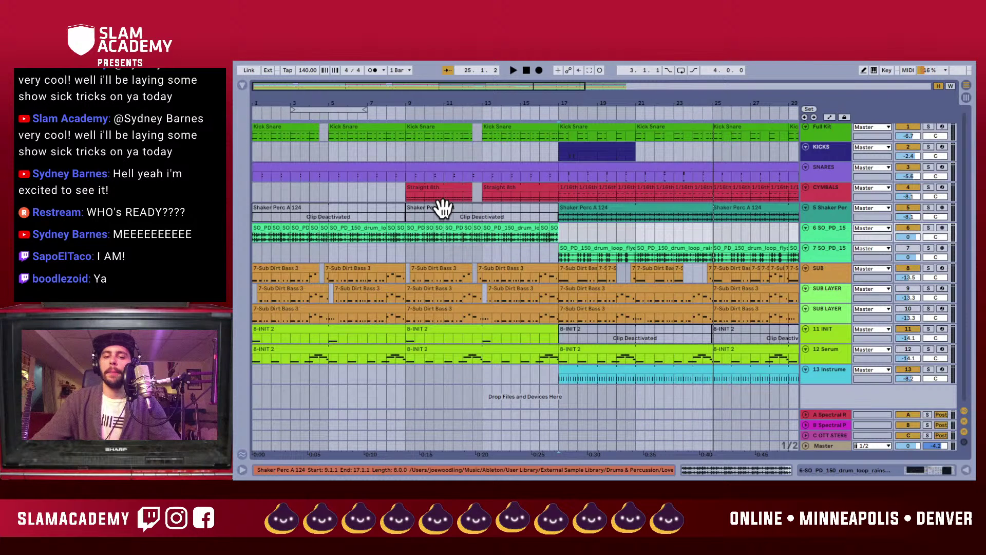
left_click_drag(451, 100, 418, 99)
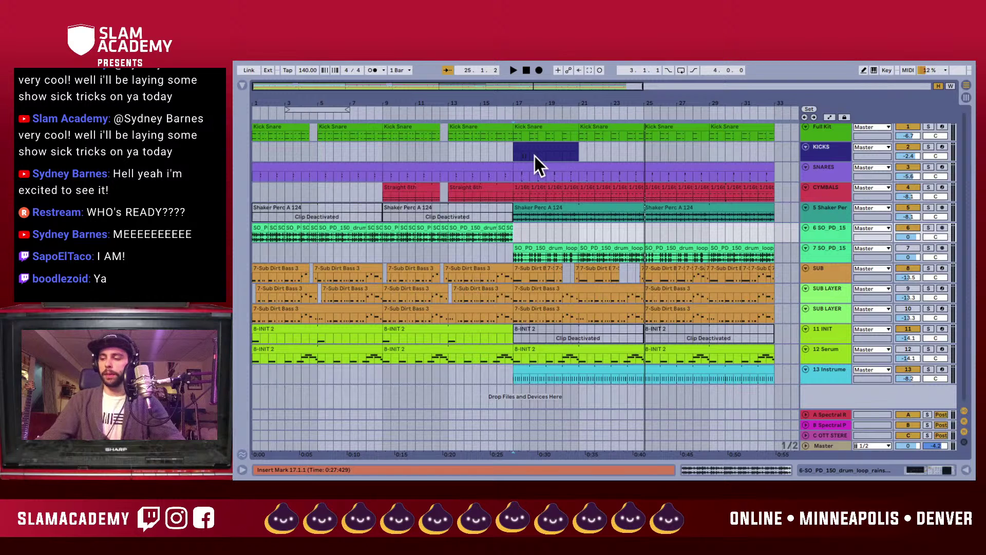
left_click(526, 71)
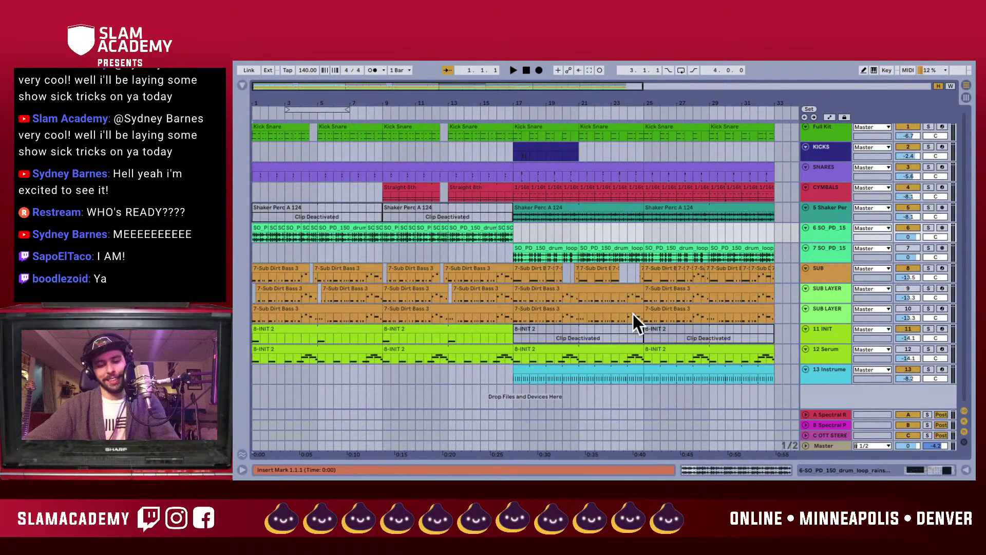
scroll(522, 317, "right", 1)
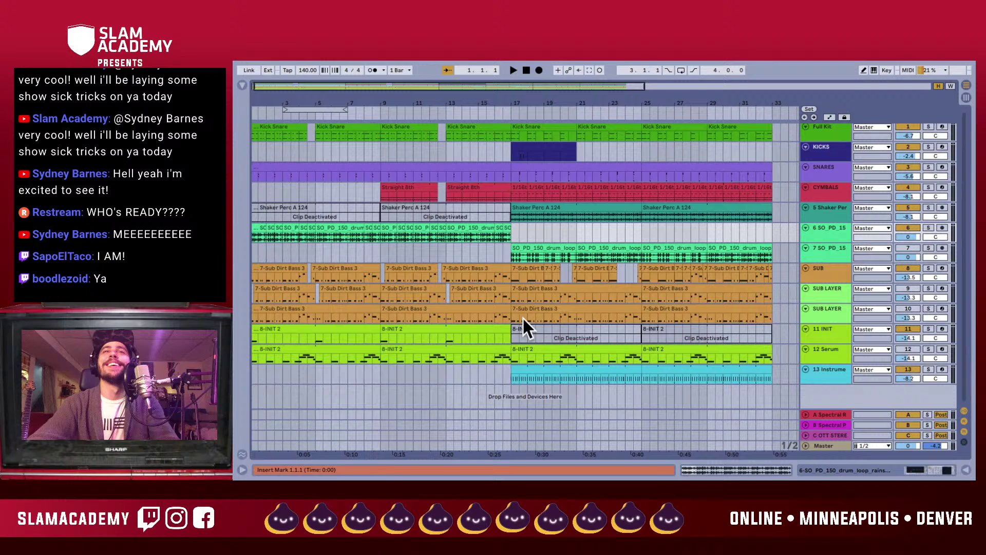
left_click(510, 401)
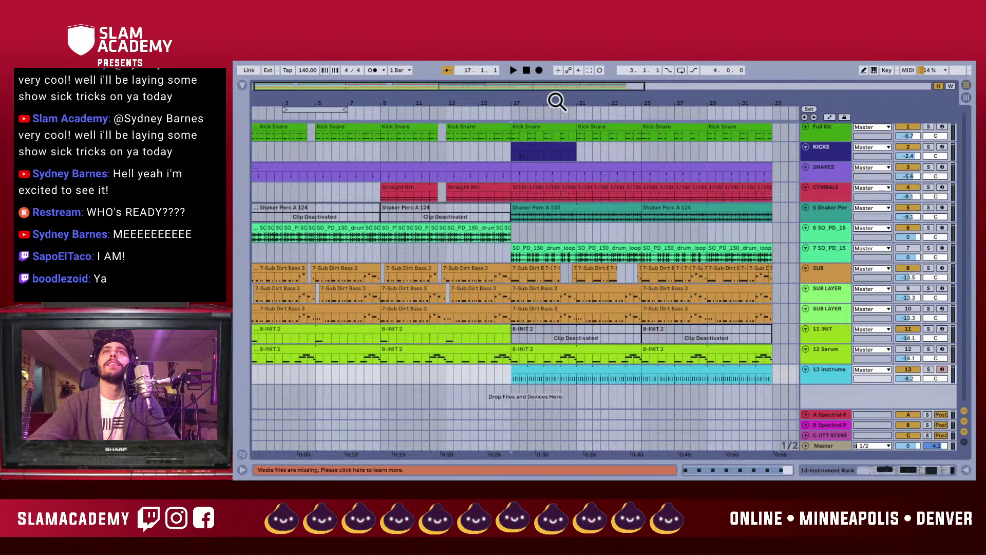
left_click(524, 73)
key("space")
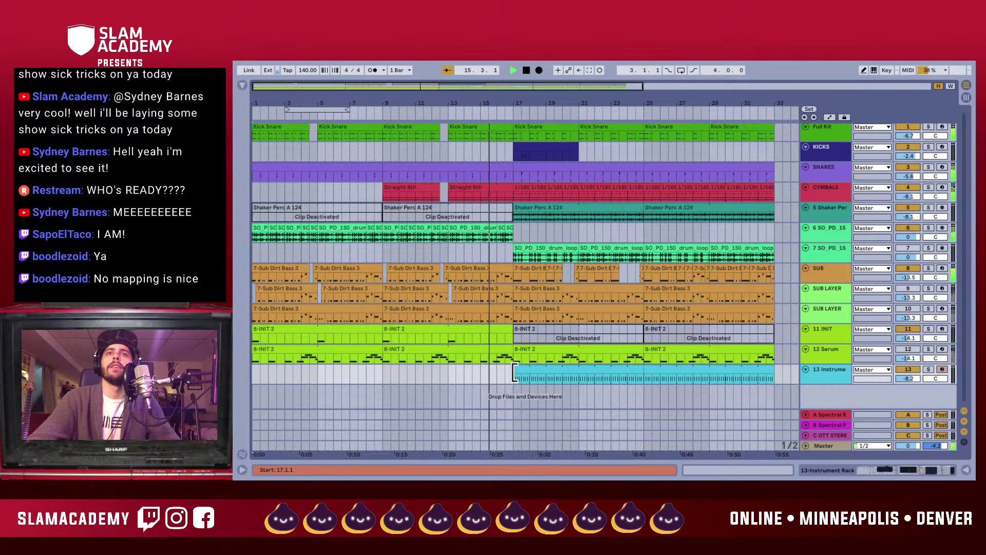
- Solo track 13 with the Instrument Rack and listen to its part from bar 17
left_click(638, 319)
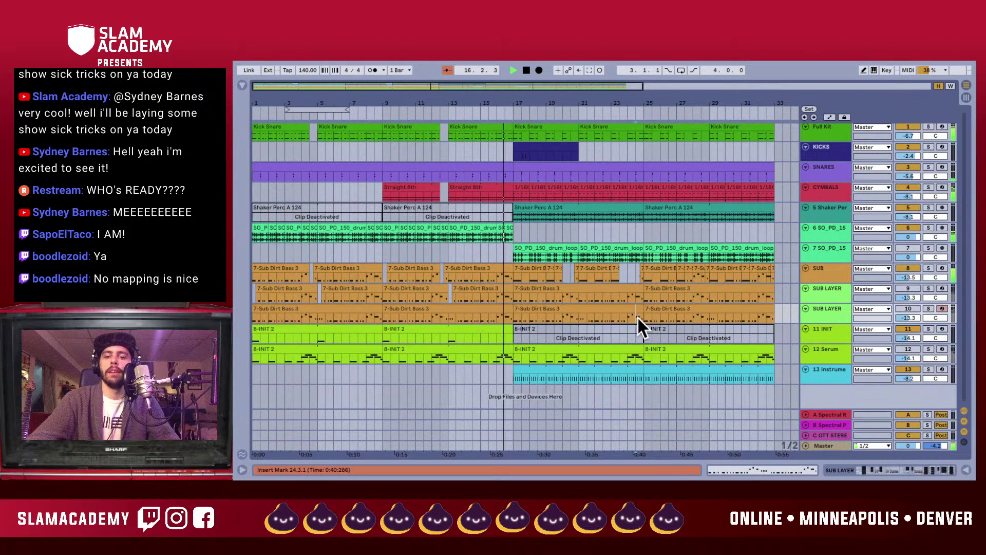
left_click(926, 367)
left_click(535, 359)
key("space")
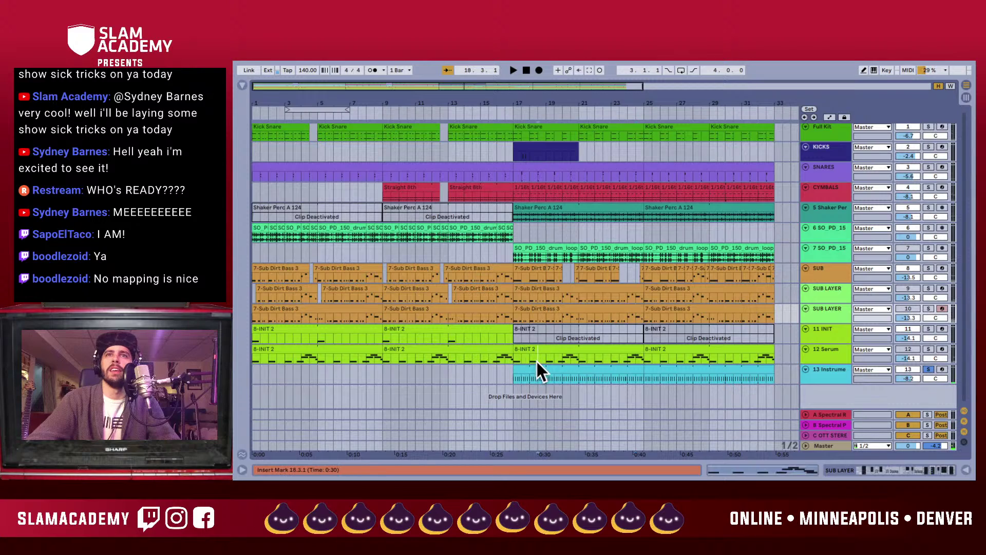
left_click(532, 374)
key("space")
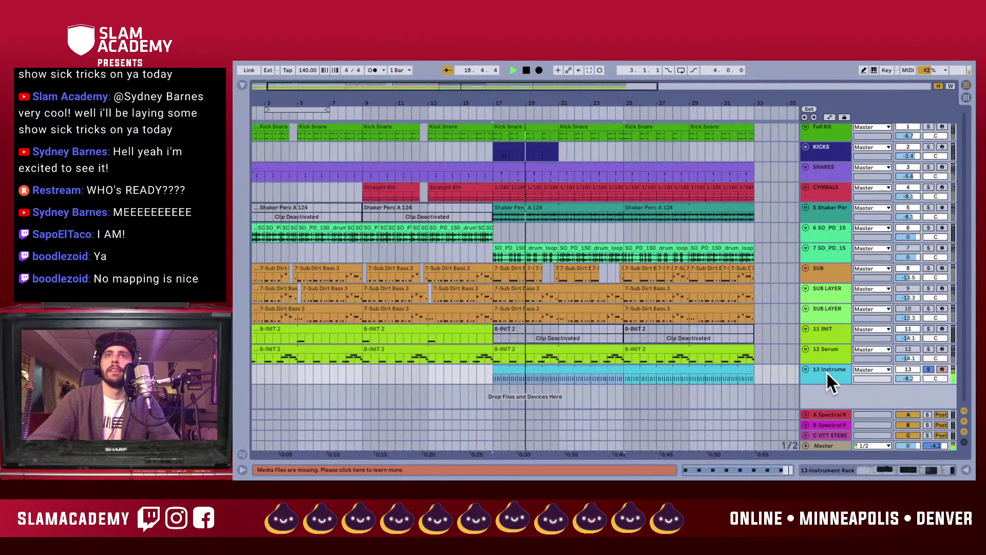
key("space")
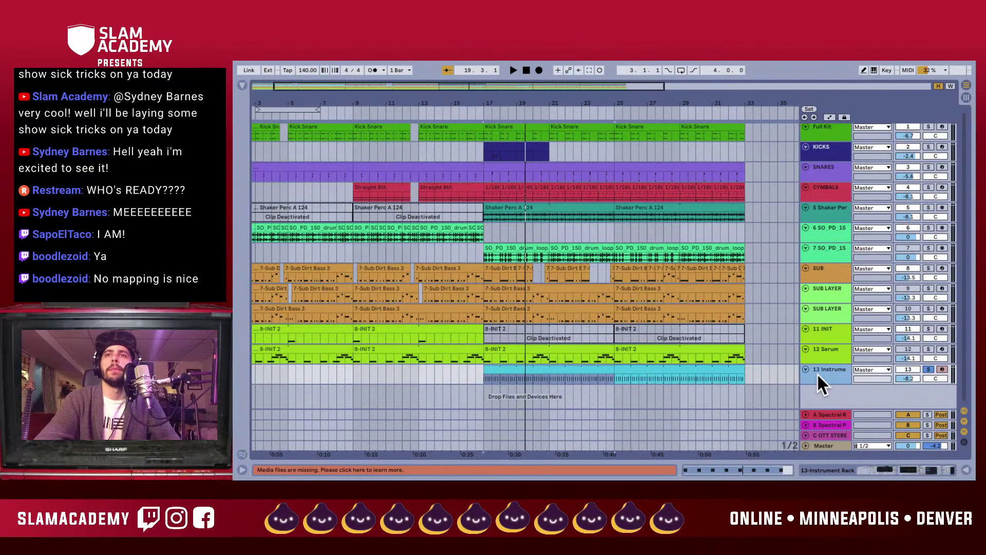
- Insert a new MIDI track below track 13 and load the Operator synth onto it
key("ctrl+shift+t")
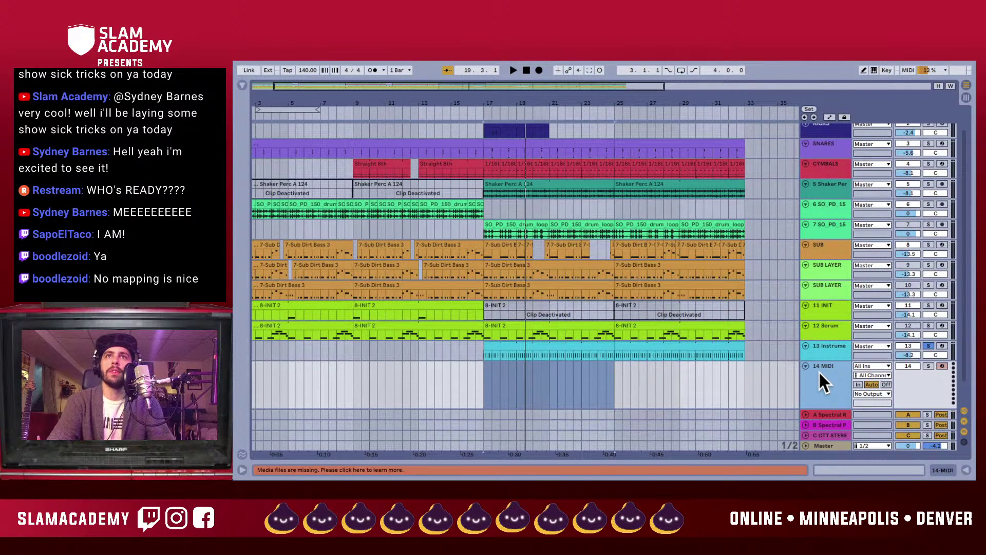
key("ctrl+f")
type("oper")
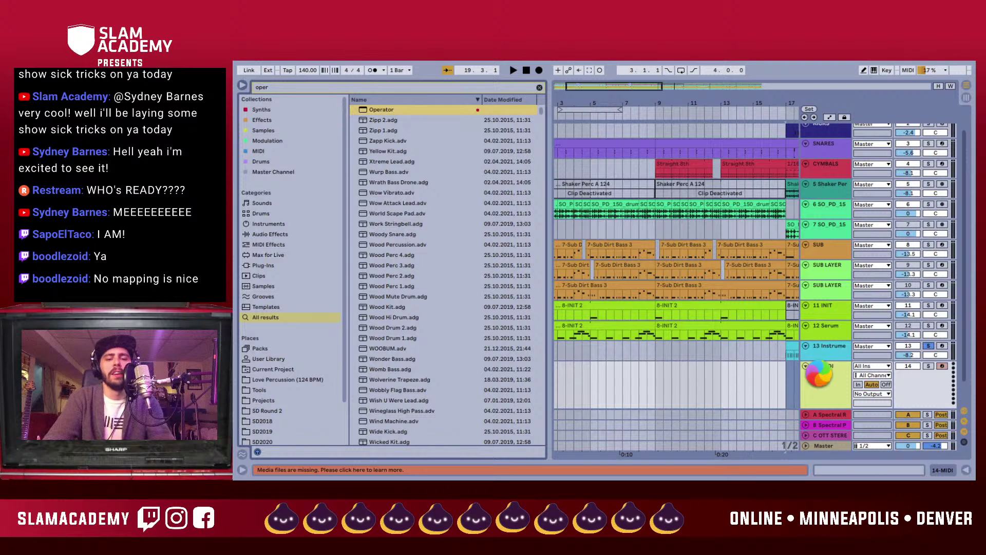
- Find the Arpeggiator in the browser and add it in front of Operator on the new track
key("ctrl+f")
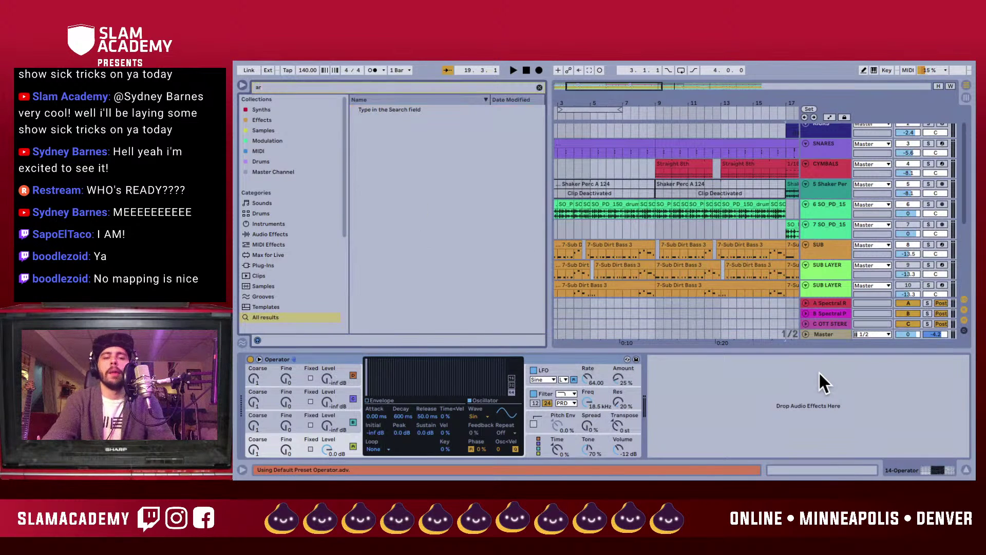
type("arpe")
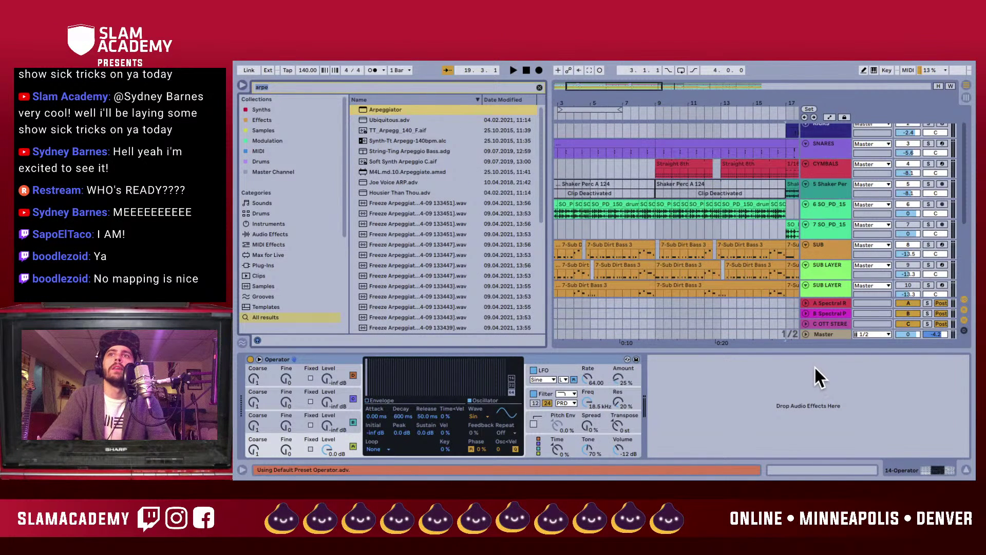
key("Return")
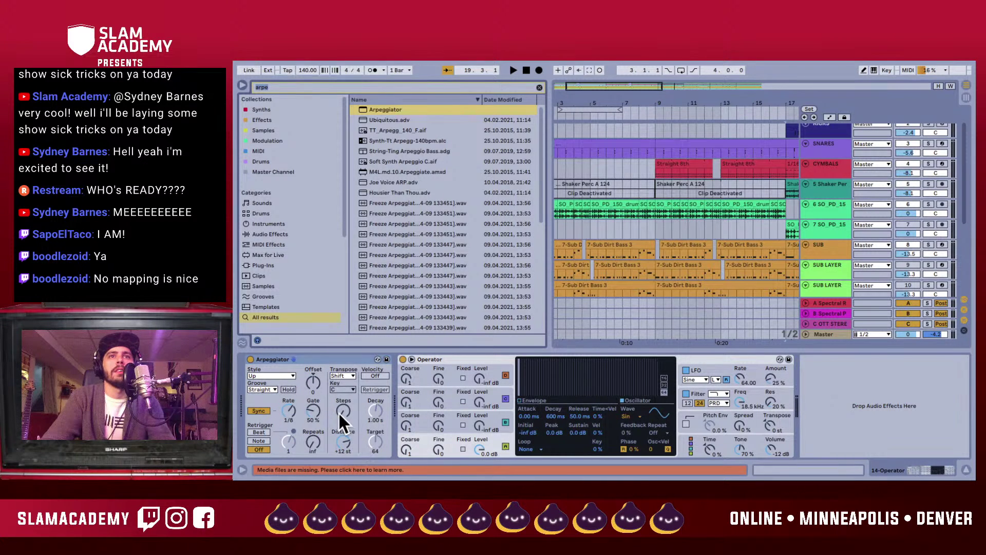
- Set the Arpeggiator's distance to +1 st and its steps to 8
left_click_drag(343, 413, 343, 405)
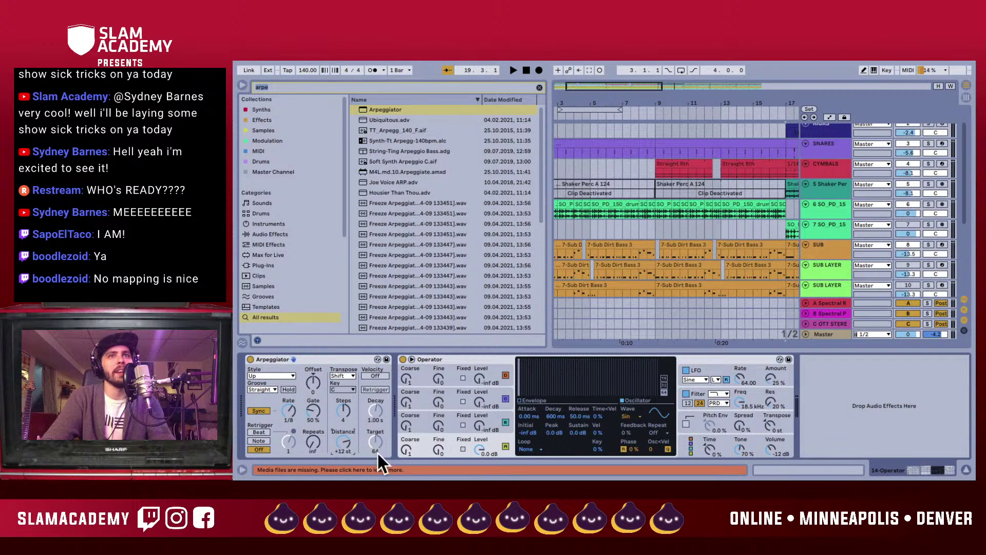
type("1")
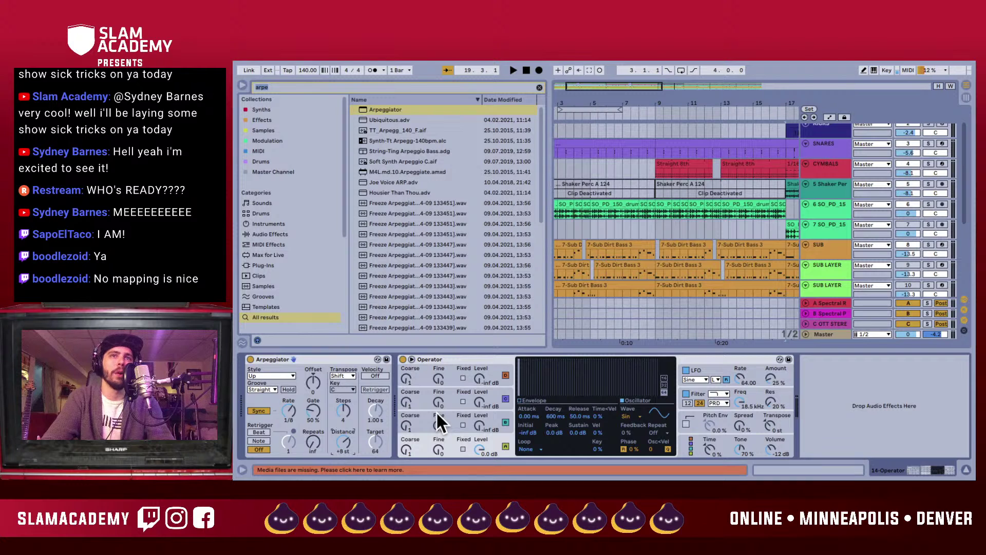
key("Return")
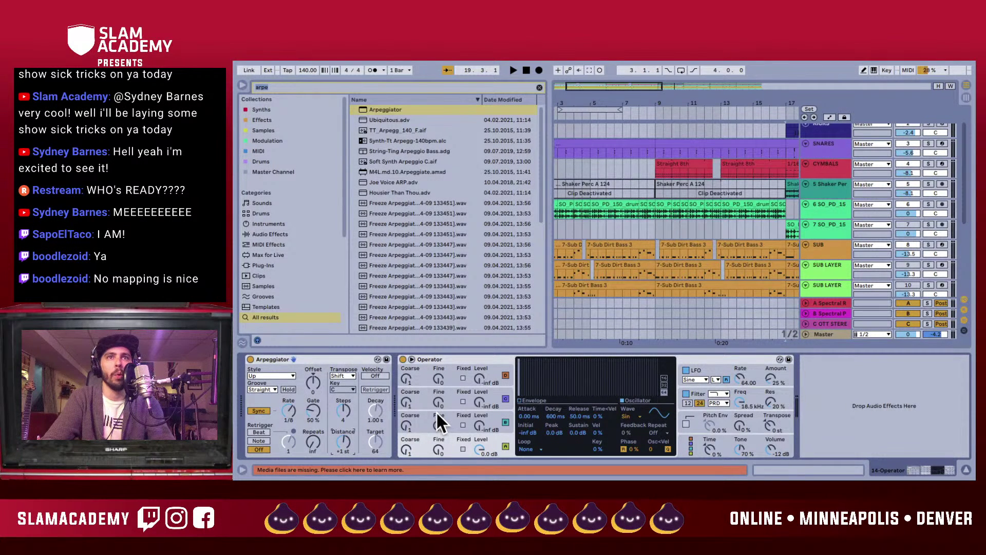
left_click(341, 411)
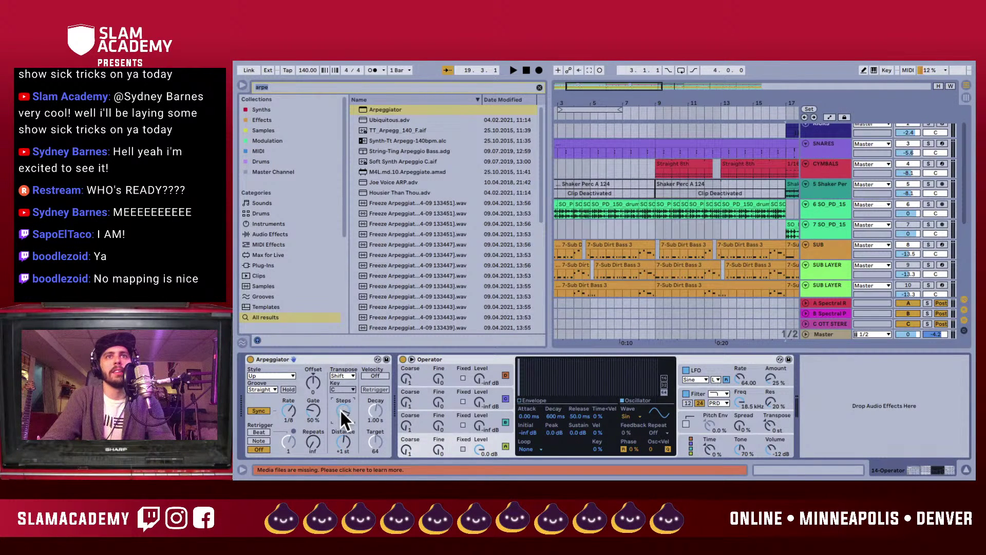
type("5")
key("Return")
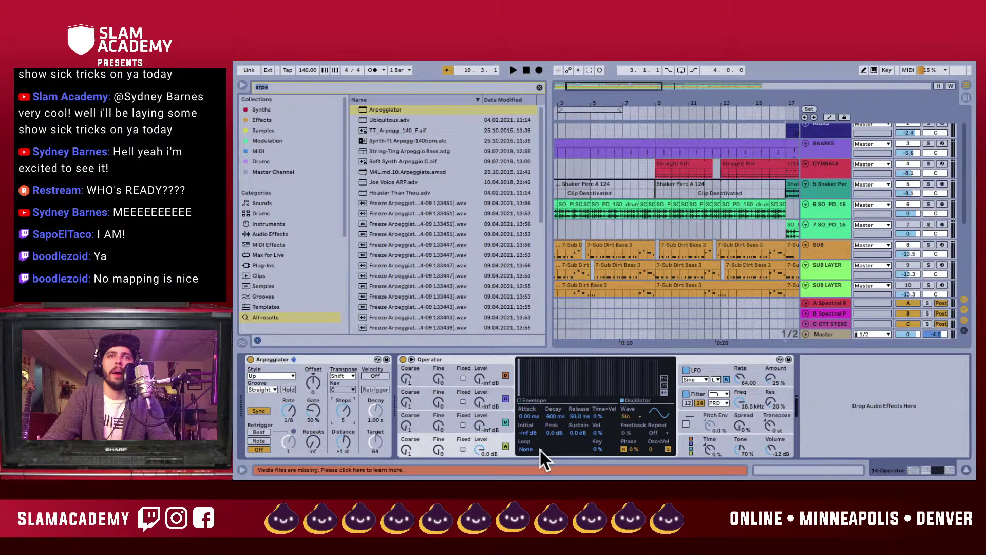
type("8")
key("Return")
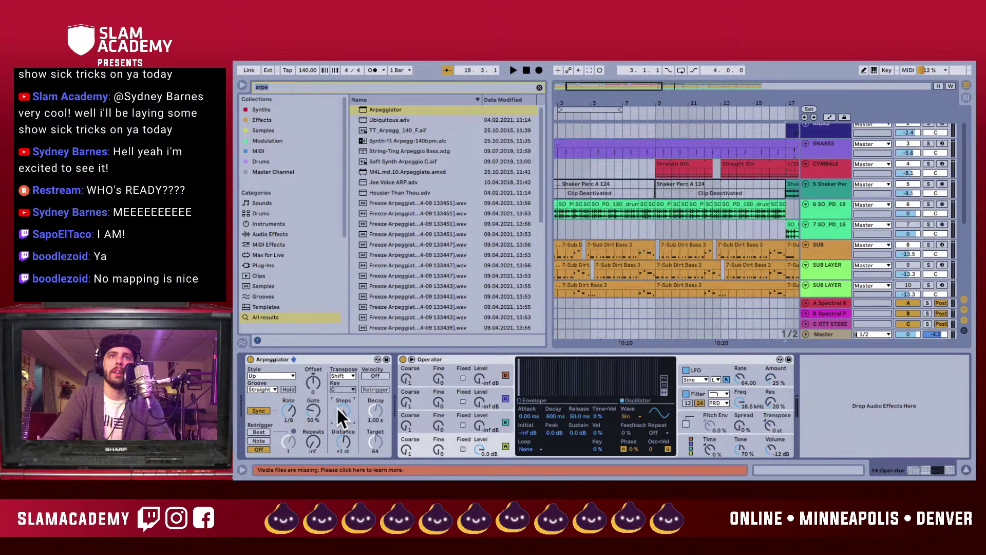
- Hide the browser and briefly play the soloed track 13 from bar 17
scroll(691, 268, "down", 1)
key("ctrl+alt+b")
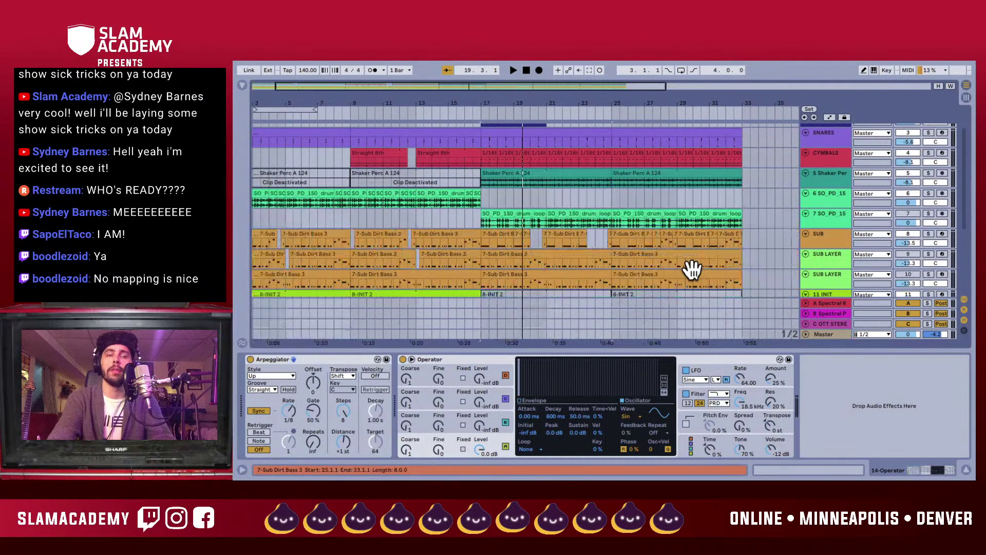
key("space")
scroll(600, 257, "down", 5)
key("space")
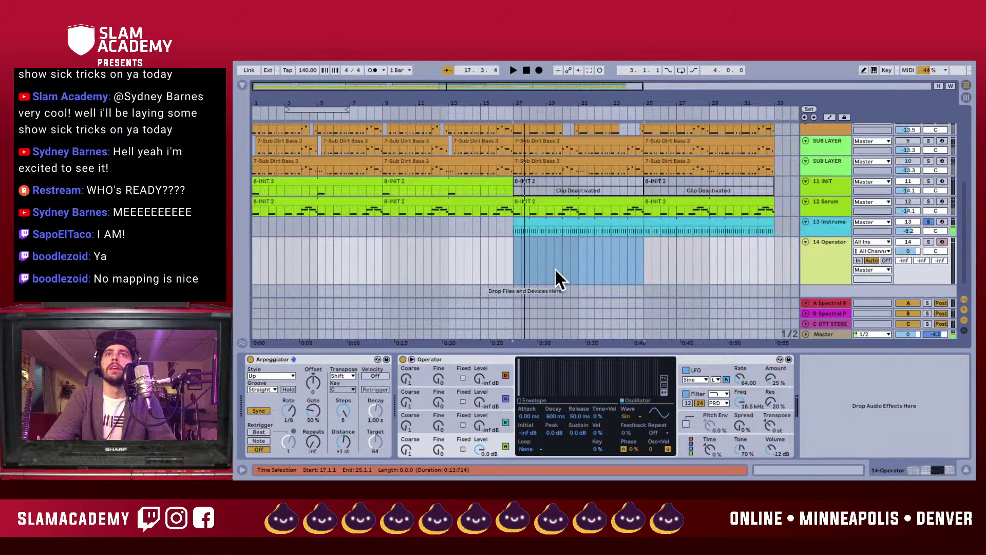
left_click(510, 260, "shift")
key("ctrl+shift+m")
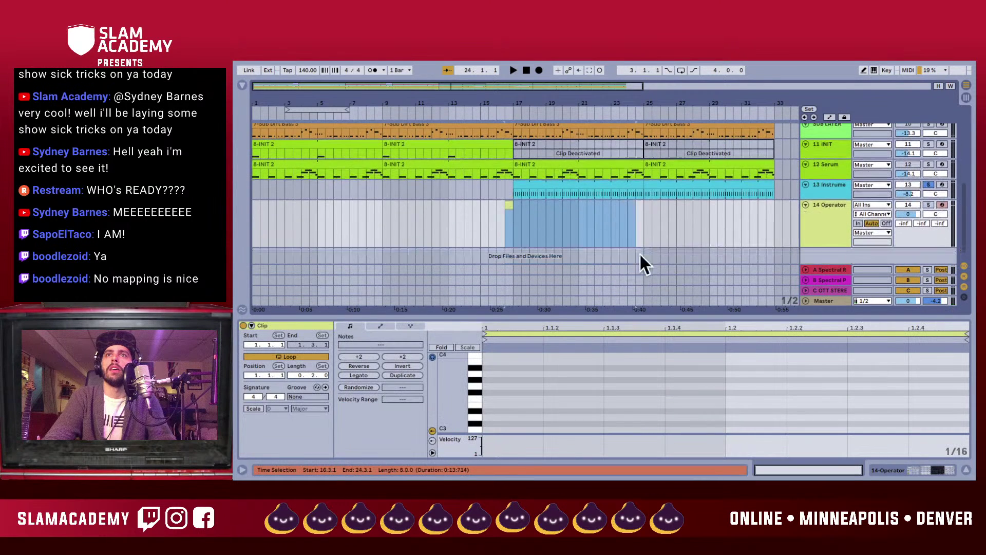
key("ctrl+z")
- Create an eight-bar MIDI clip from bar 17 to 25 on the Operator track and fill it with one sustained F3 note
left_click_drag(516, 217, 645, 212)
key("ctrl+shift+m")
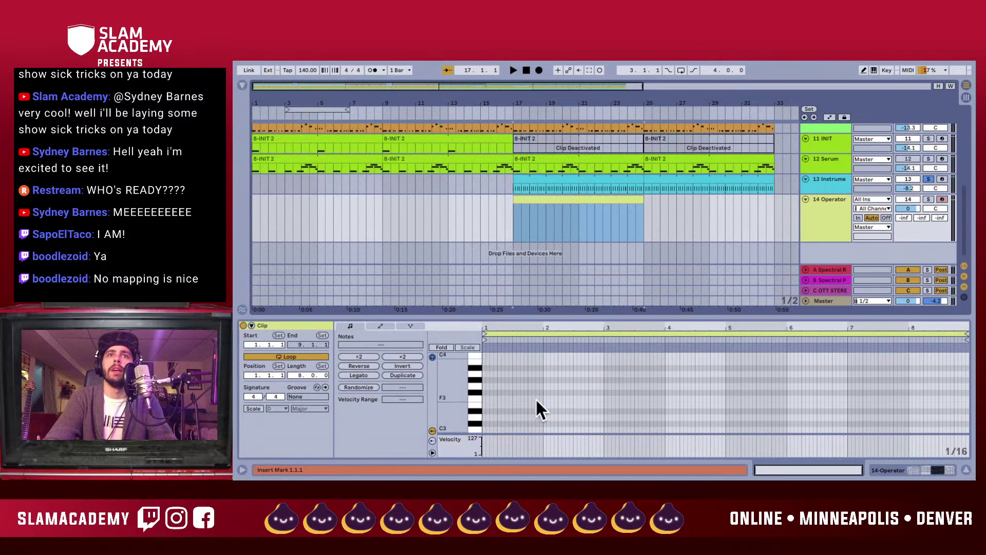
double_click(482, 399)
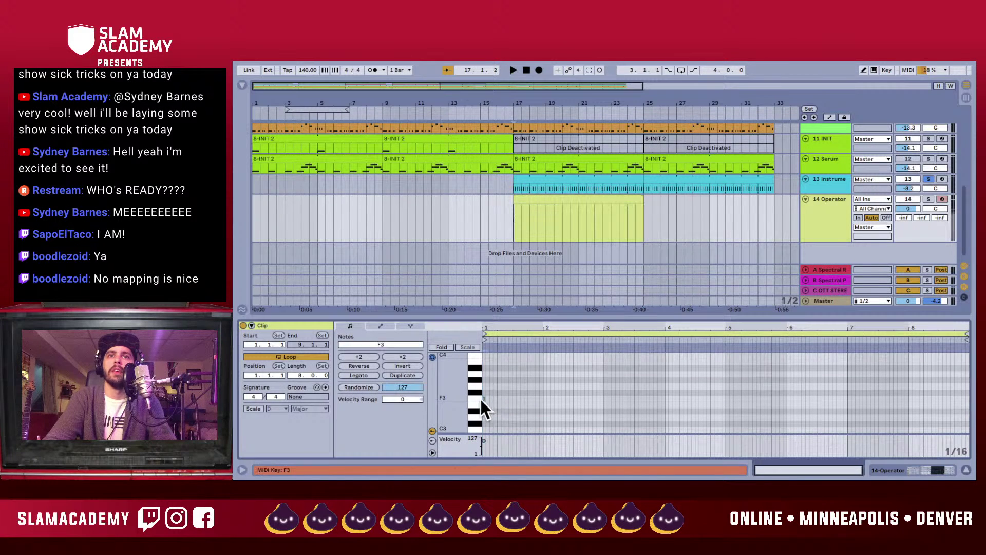
left_click(484, 430)
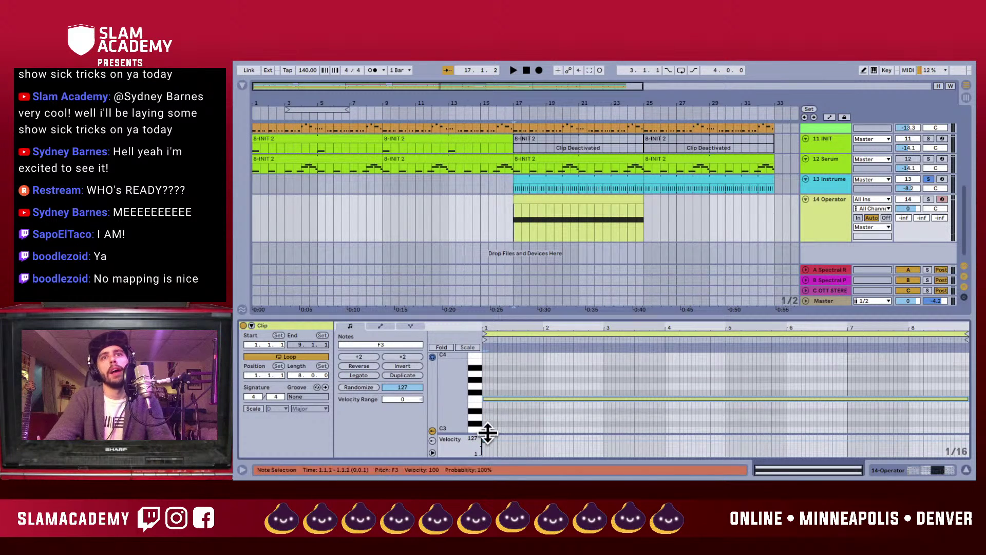
- Play the Operator clip from bar 17 and turn off its track's solo to hear it with the full mix
key("space")
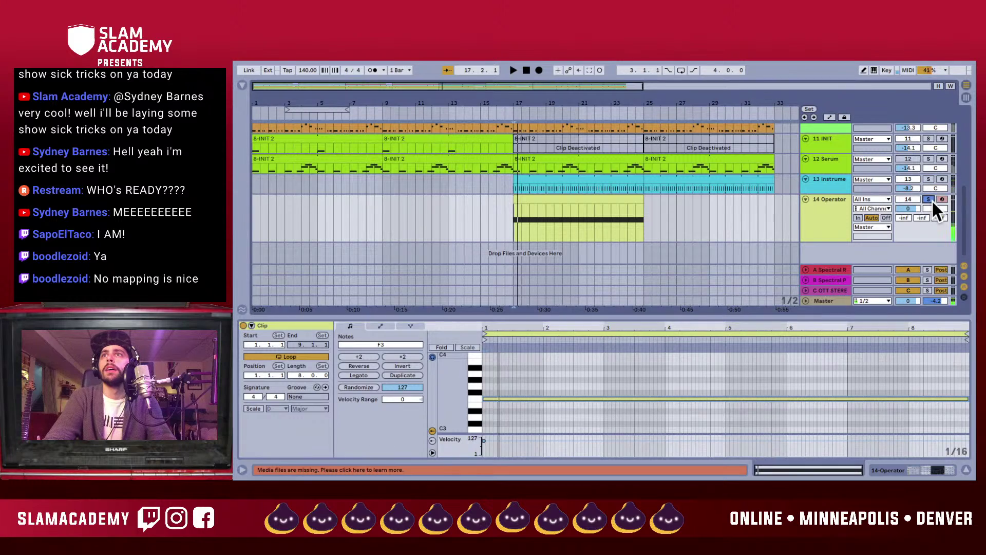
left_click(927, 199)
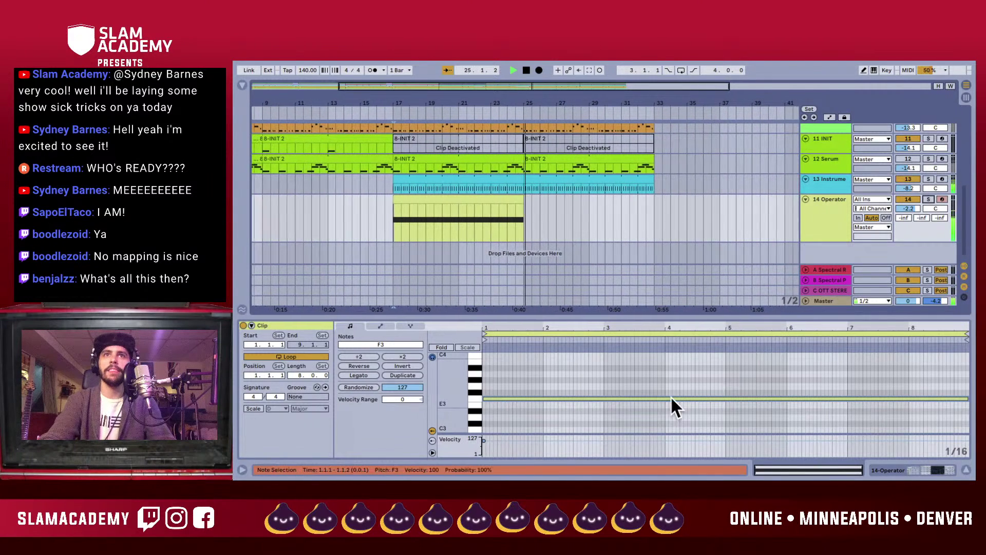
- Stop playback and examine the arrangement's drum, bass and synth tracks from bar 1 down to the Operator clip
left_click(387, 227)
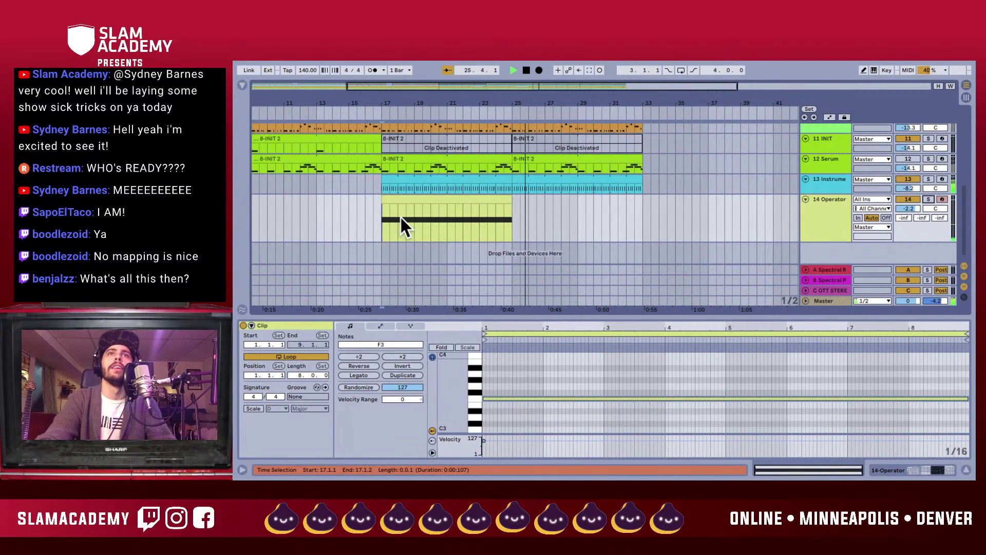
key("space")
left_click(406, 217)
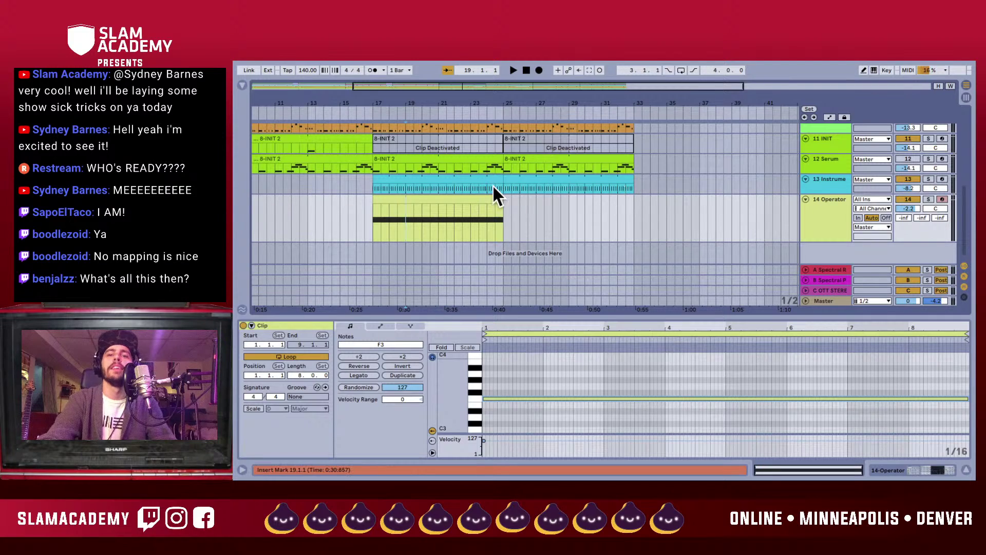
scroll(390, 226, "up", 5)
scroll(390, 226, "left", 5)
scroll(391, 227, "up", 3)
scroll(390, 227, "left", 1)
scroll(390, 227, "down", 4)
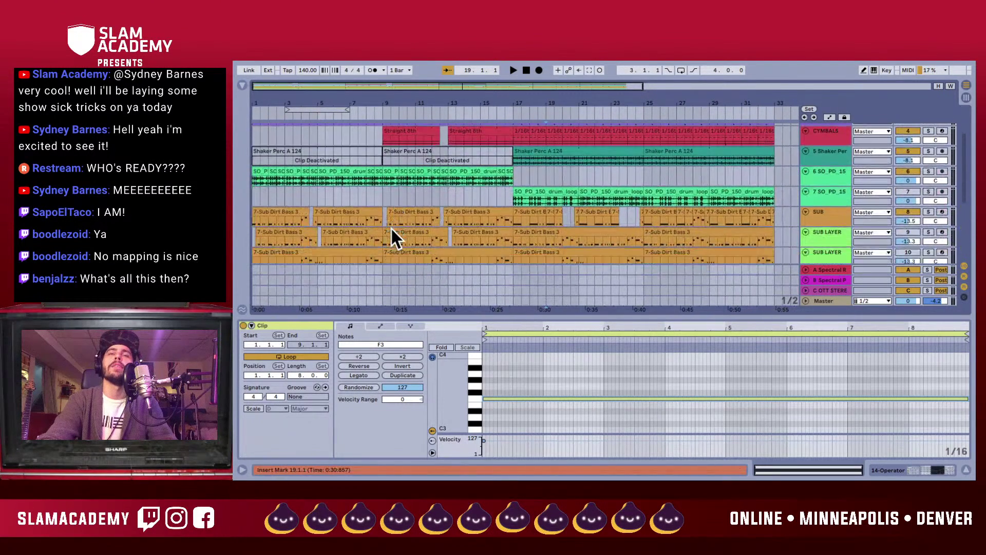
scroll(391, 229, "down", 4)
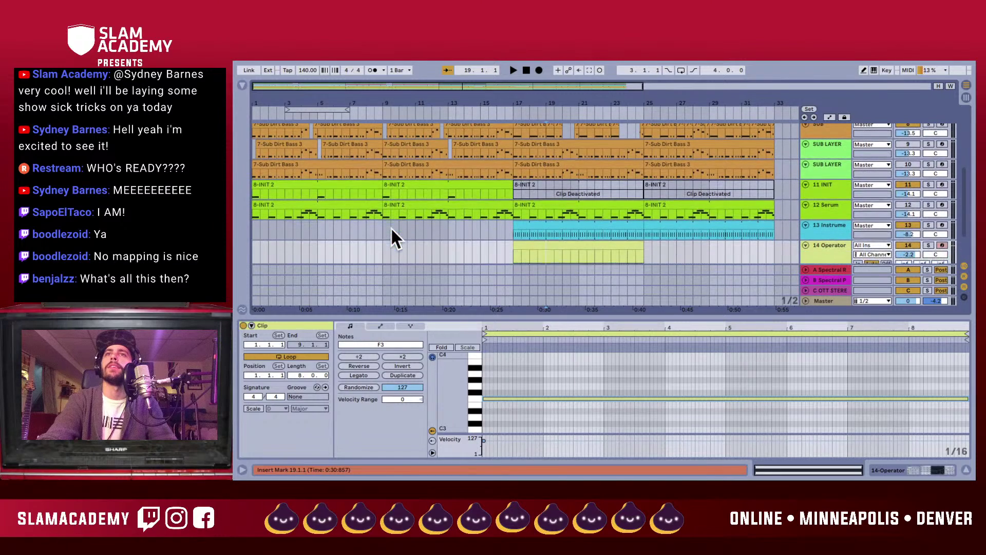
scroll(392, 238, "down", 1)
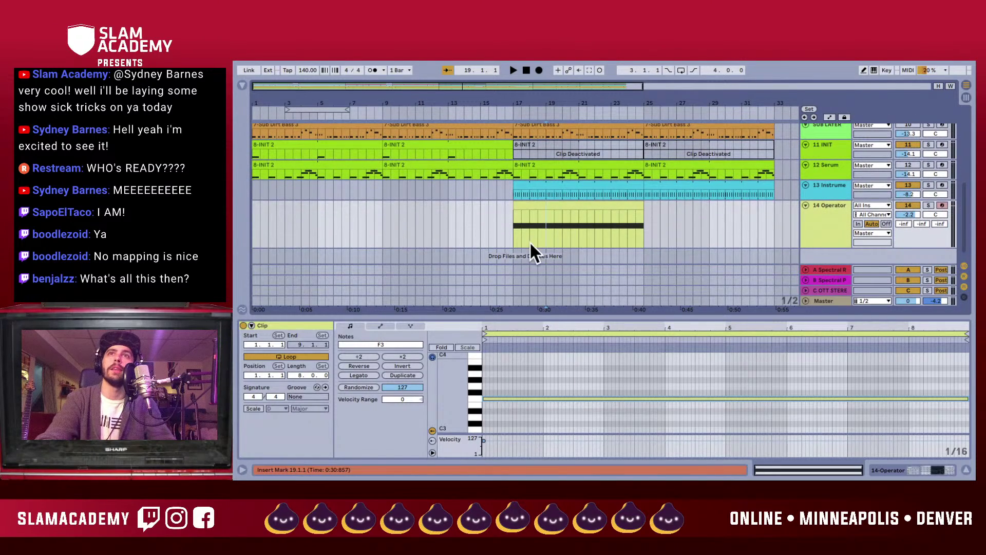
scroll(573, 236, "up", 2)
scroll(573, 236, "down", 1)
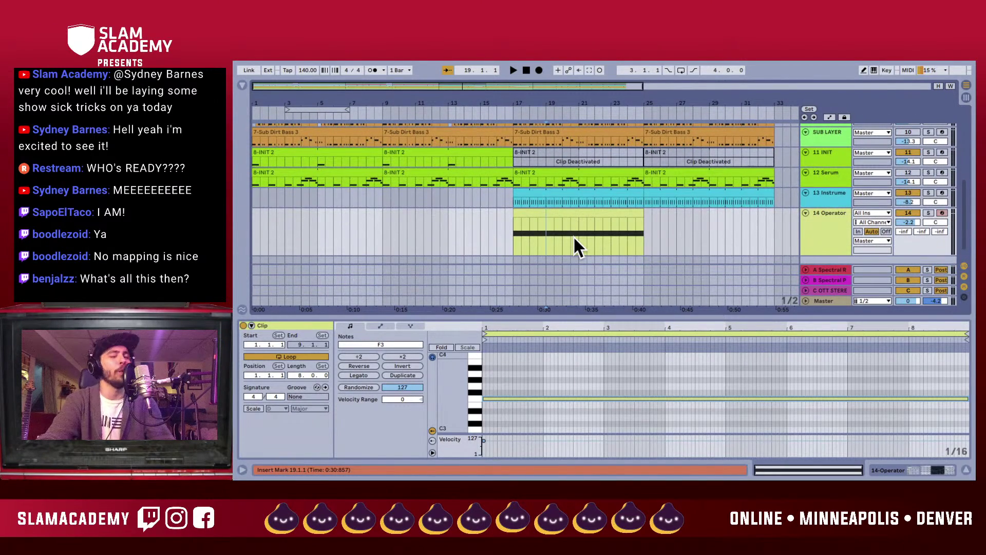
- Solo and play the Operator track from bar 17, with its Arpeggiator and Operator devices shown
left_click(515, 247)
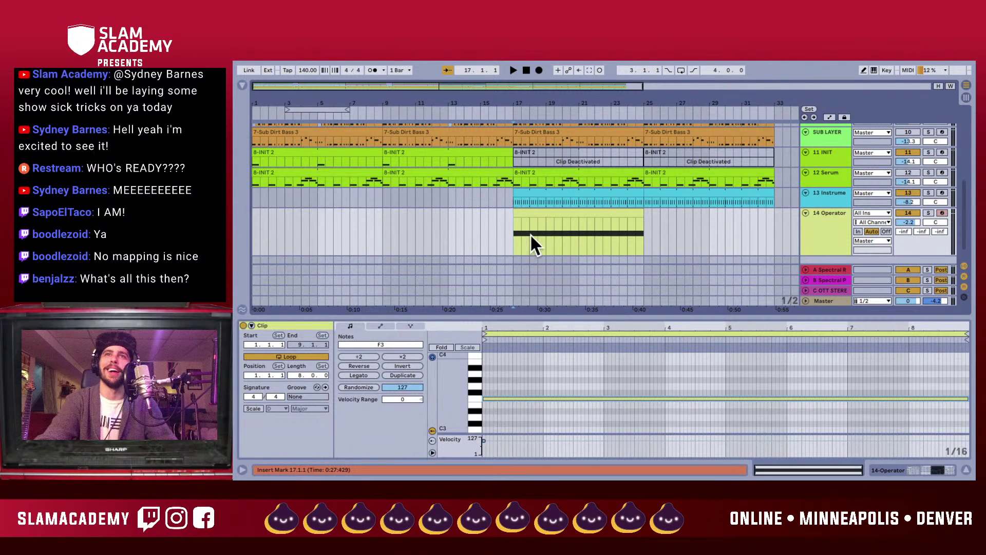
key("space")
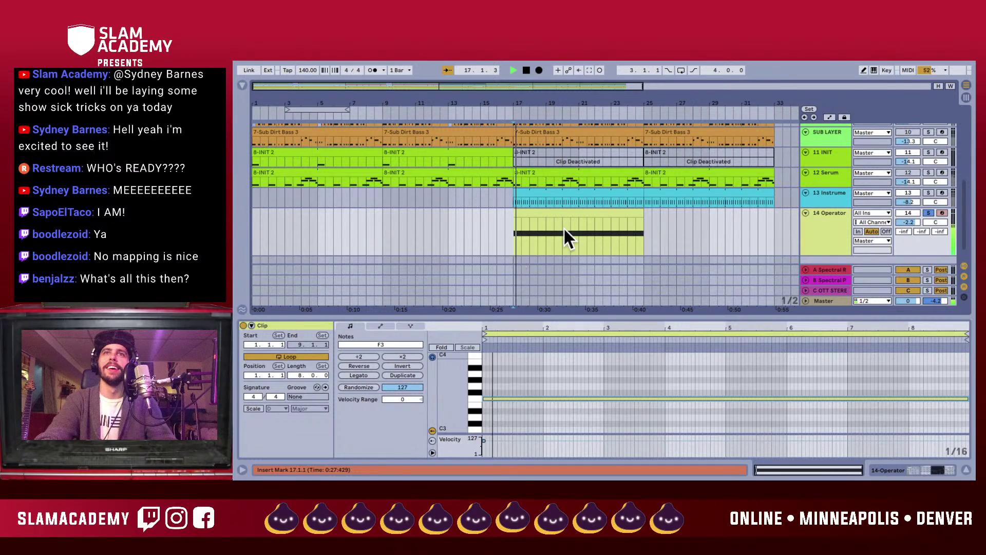
left_click(819, 240)
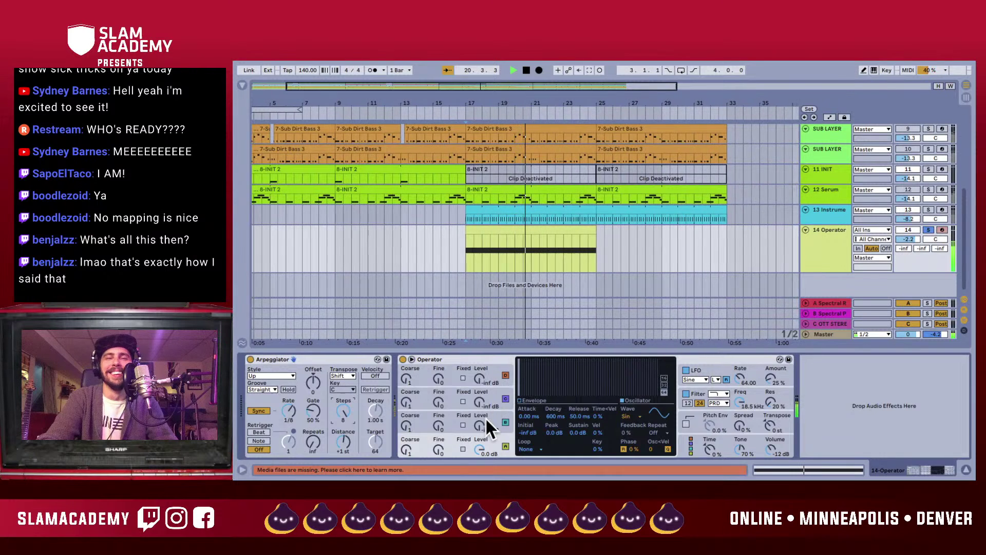
key("space")
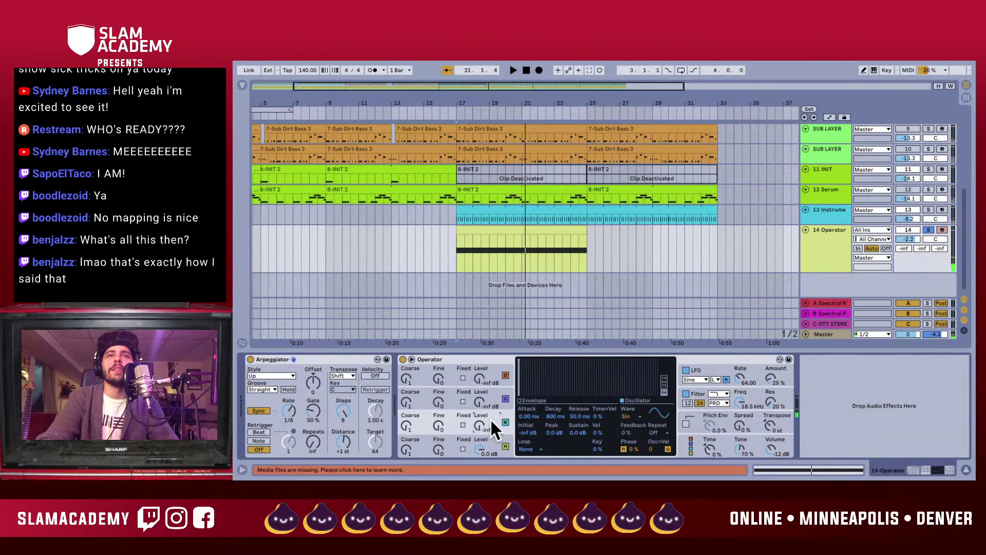
- Set Operator's oscillator B level to -9.2 dB and shape its envelope into a short pluck with a 65.7 ms decay
left_click(519, 400)
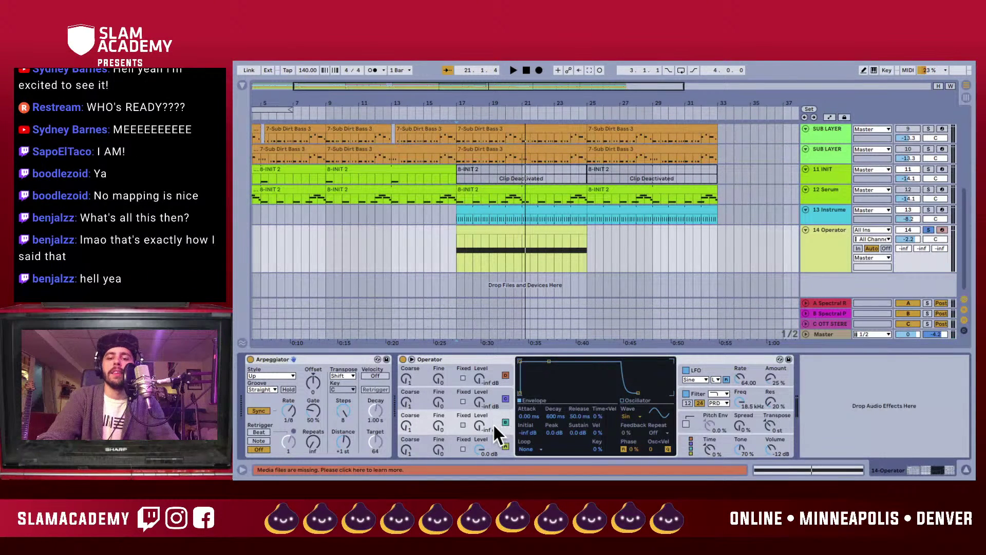
left_click_drag(493, 426, 494, 417)
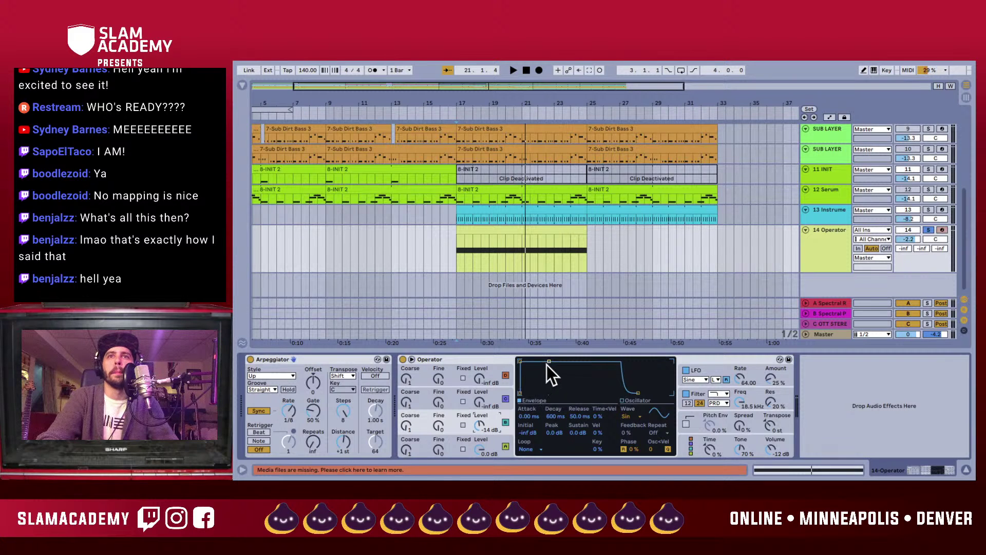
left_click_drag(546, 365, 541, 392)
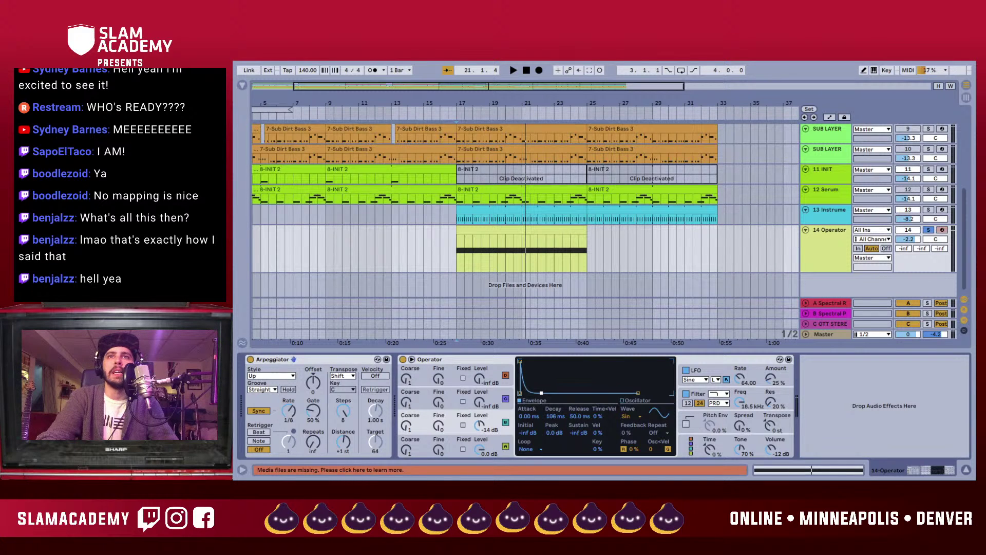
key("space")
left_click_drag(476, 427, 477, 424)
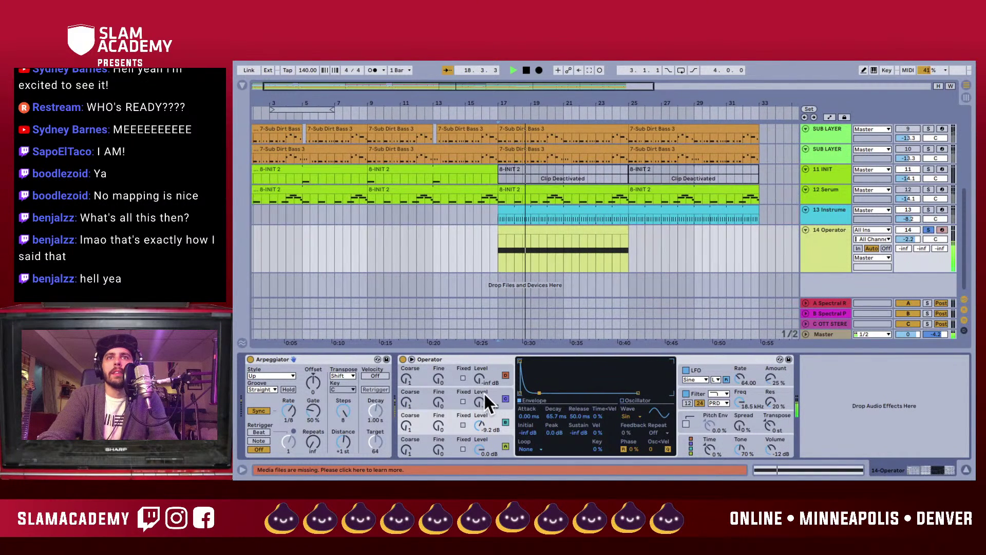
key("space")
- Set oscillator C's coarse tuning to 15 and its level to -20 dB while playing the part
left_click(485, 393)
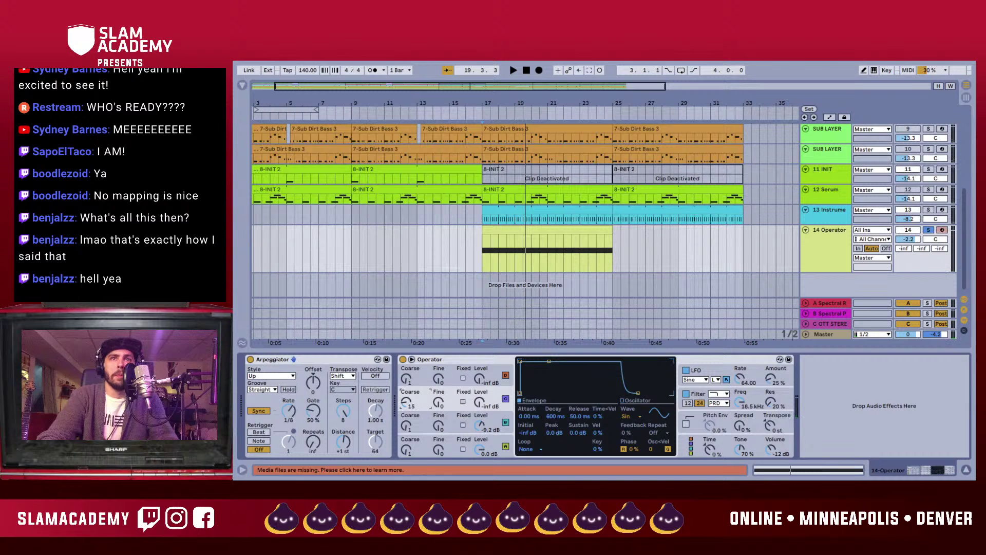
key("space")
left_click_drag(479, 403, 482, 402)
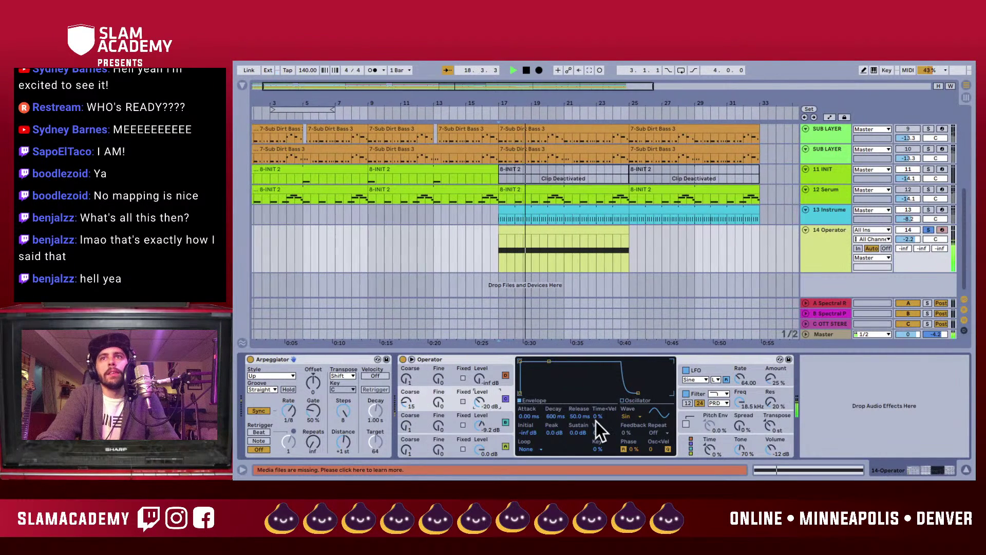
- Try a 37.0 ms decay on oscillator B's envelope, set it to 67.5 ms and replay the part
left_click(481, 424)
key("space")
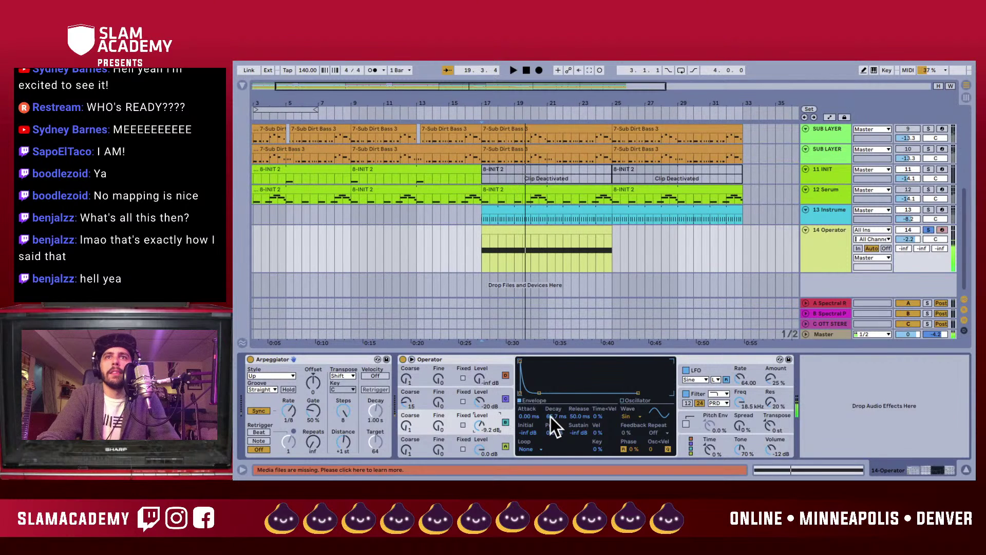
left_click_drag(550, 415, 550, 424)
key("space")
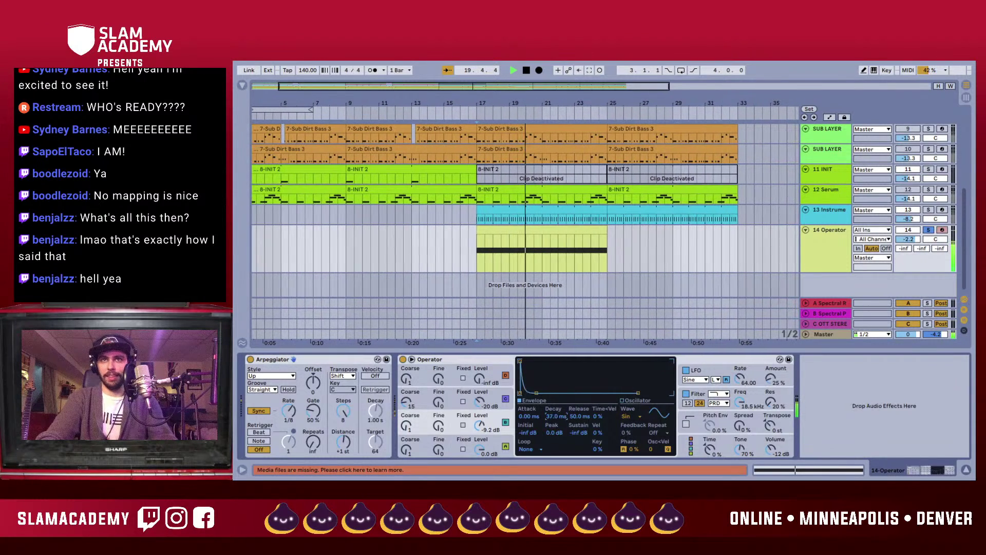
key("space")
mouse_move(550, 415)
left_mouse_down()
mouse_move(550, 390)
mouse_move(550, 400)
left_mouse_up()
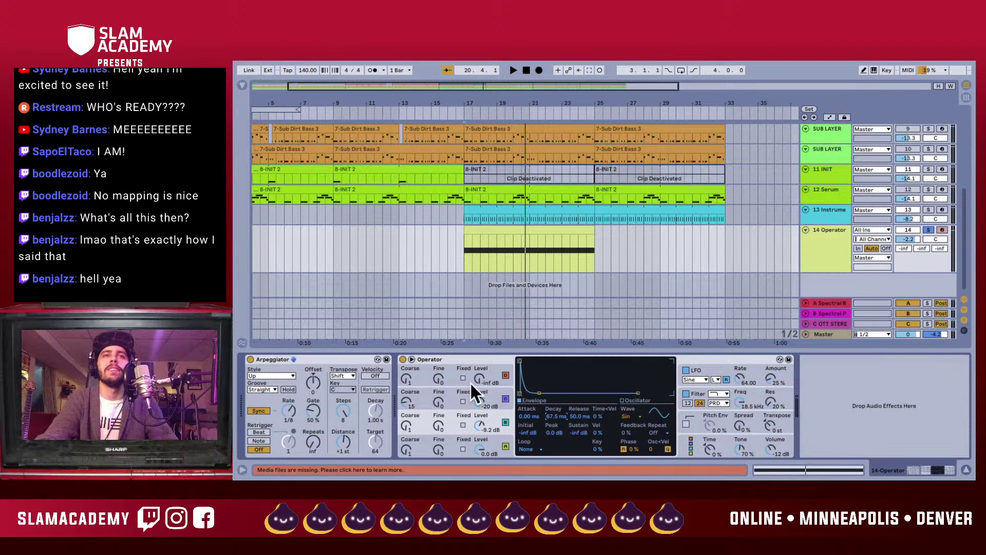
key("space")
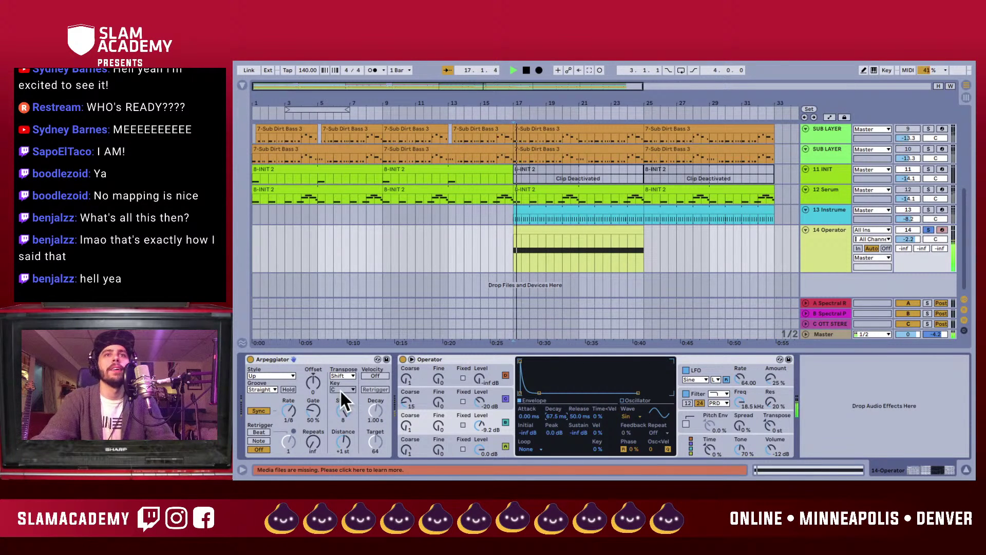
- Try the Arpeggiator's Down and UpDown styles while listening to the part from bar 17
left_click(277, 375)
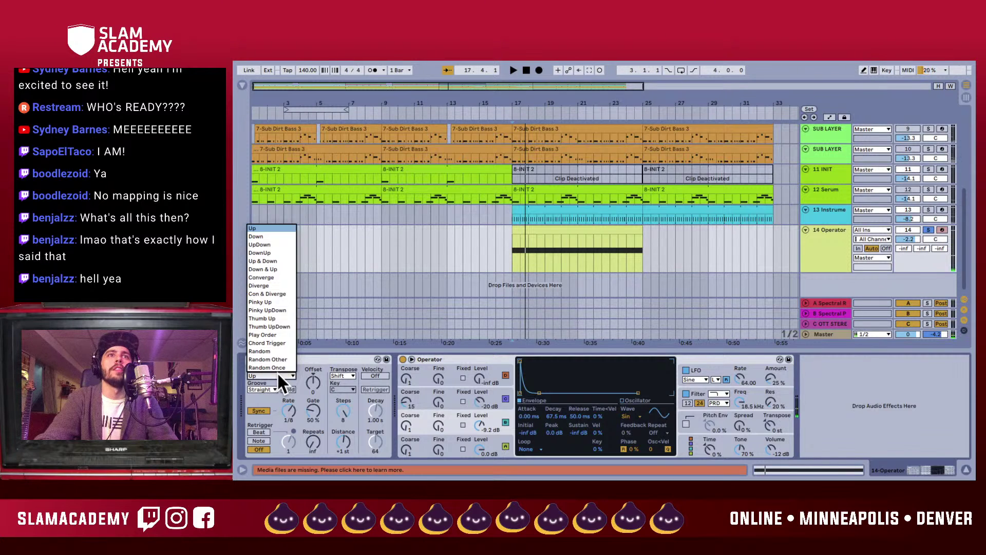
left_click(258, 235)
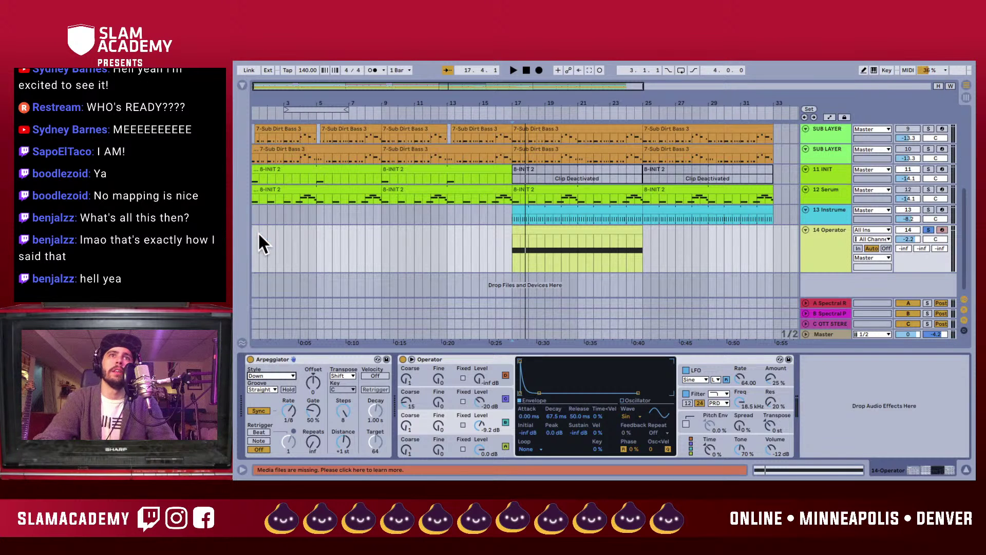
key("space")
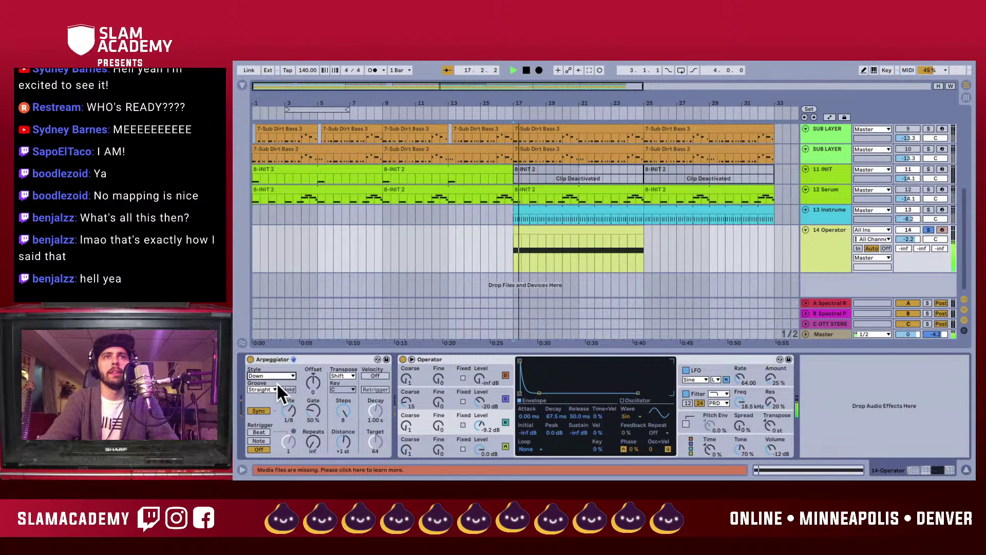
left_click(289, 373)
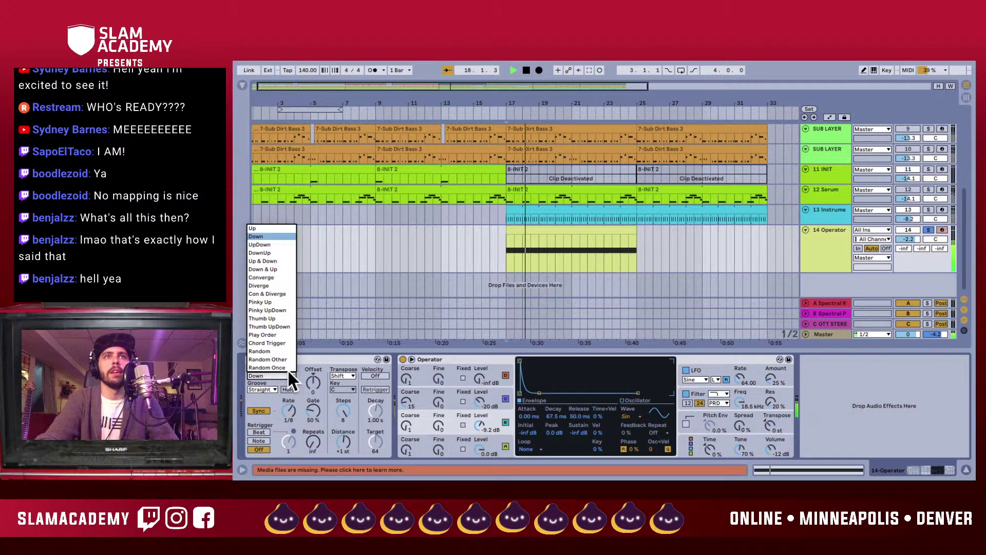
left_click(276, 241)
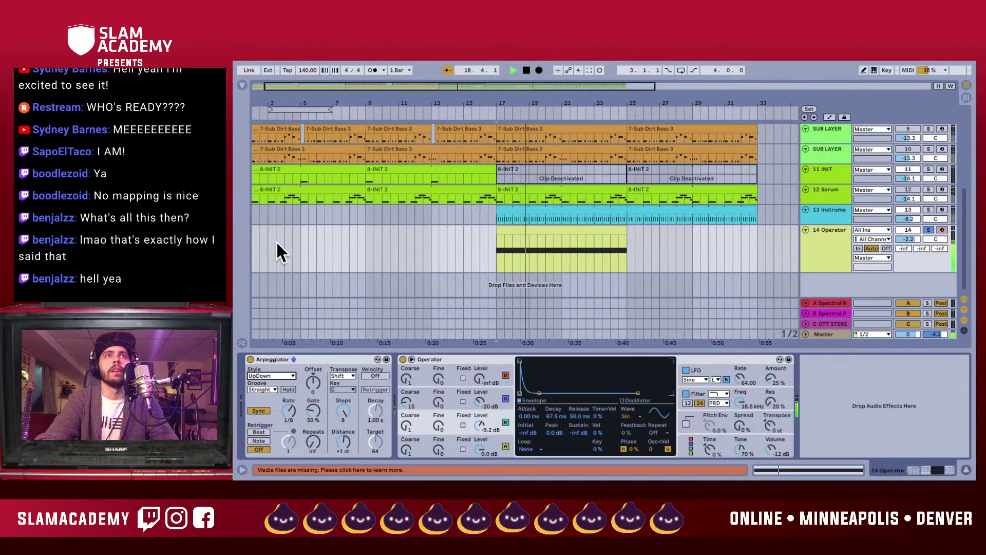
key("space")
- Set the Arpeggiator's style back to Up and its distance to -1 st, and play the soloed part
left_click(281, 375)
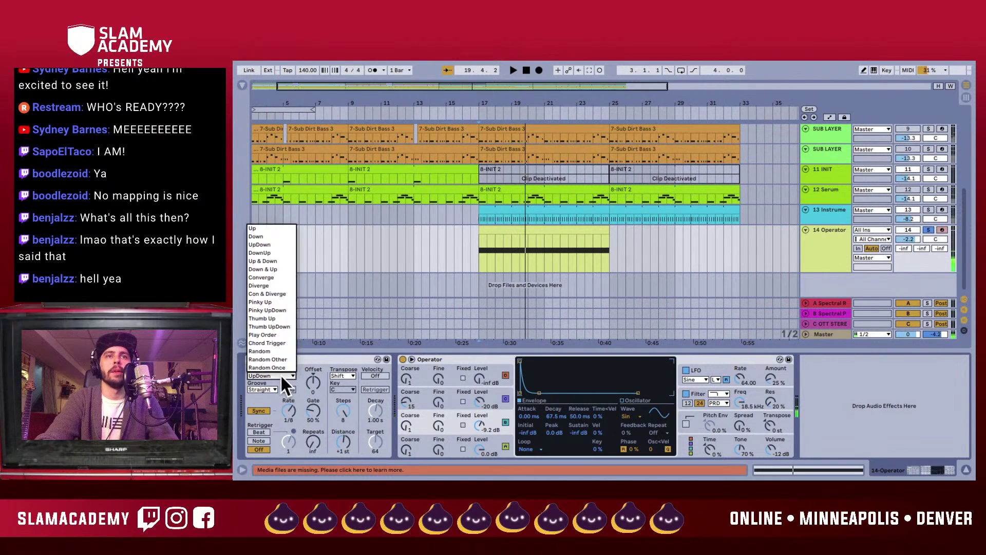
left_click(271, 229)
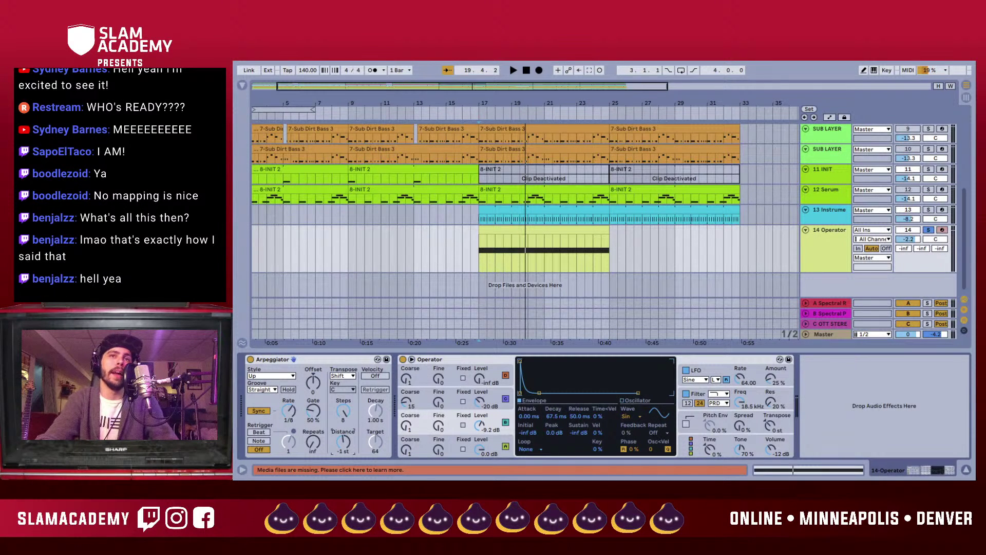
key("space")
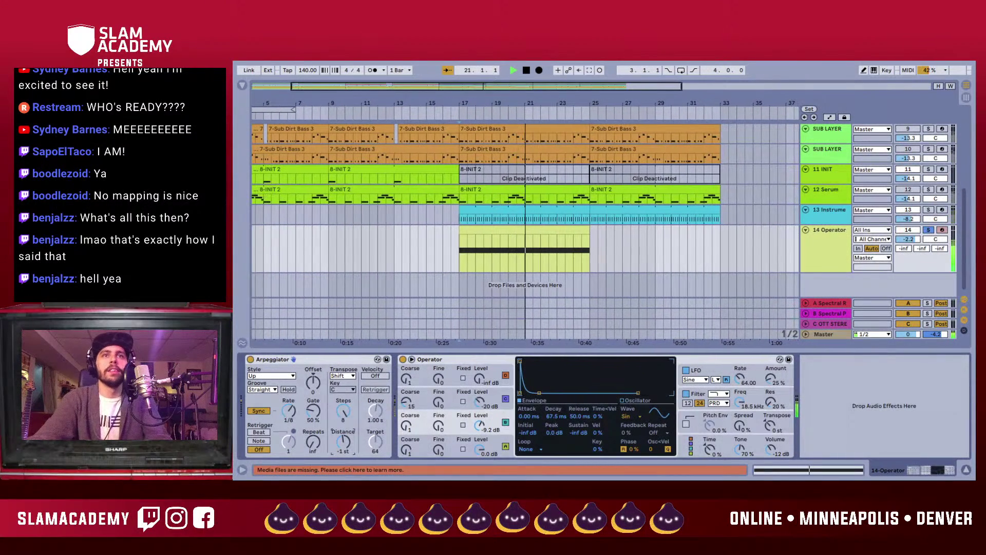
- Set the Arpeggiator's steps to 7 and play the unsoloed Operator part from bar 17 with the full mix
left_click(334, 399)
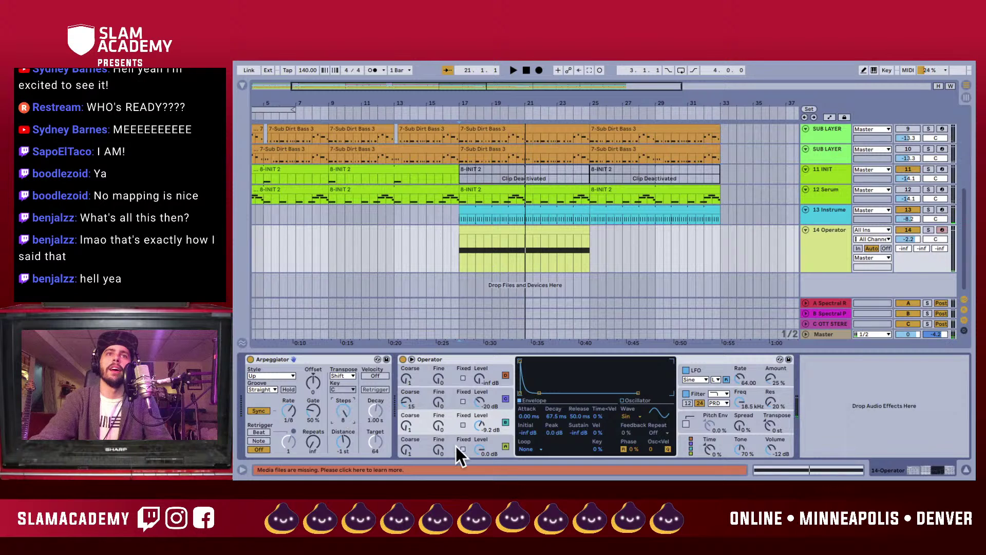
key("Down")
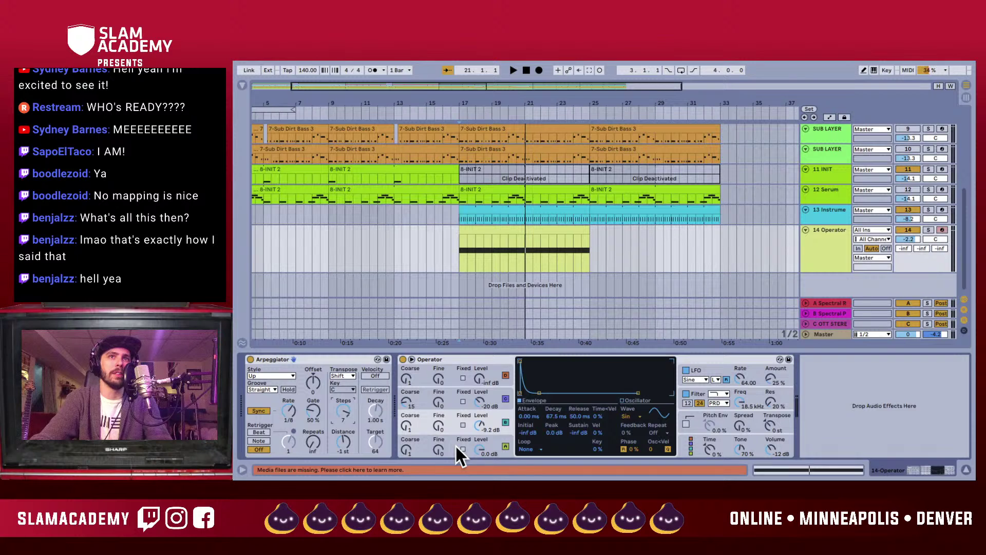
left_click(456, 258)
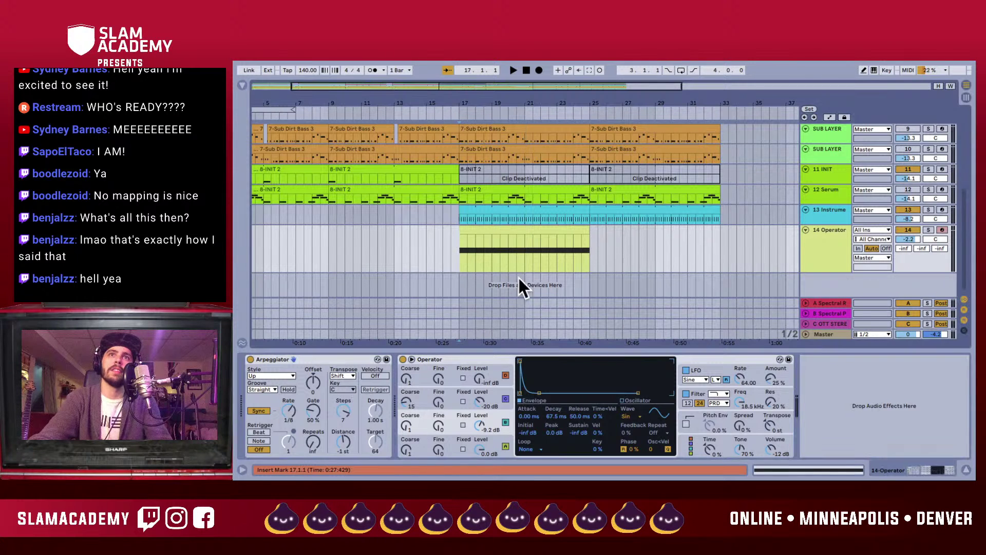
left_click(344, 415)
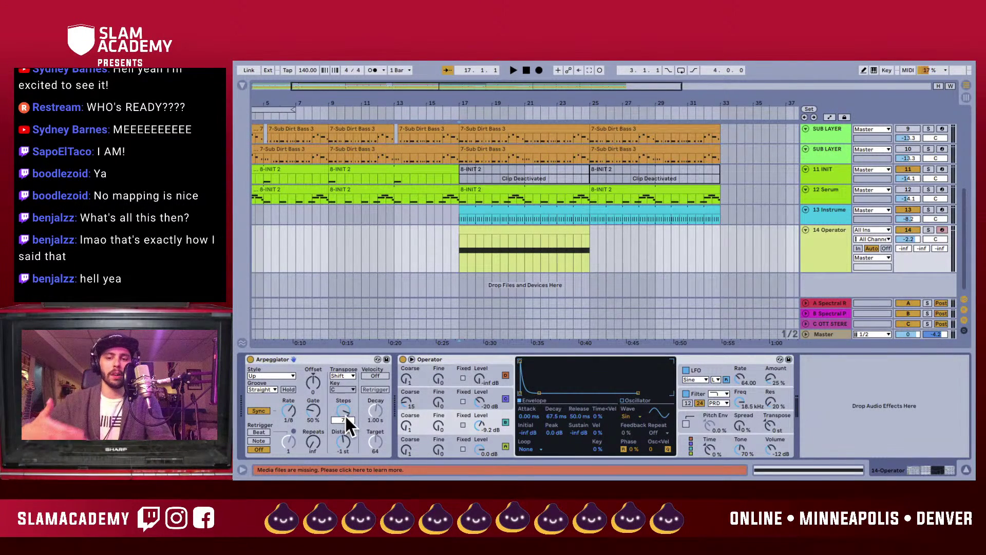
key("Return")
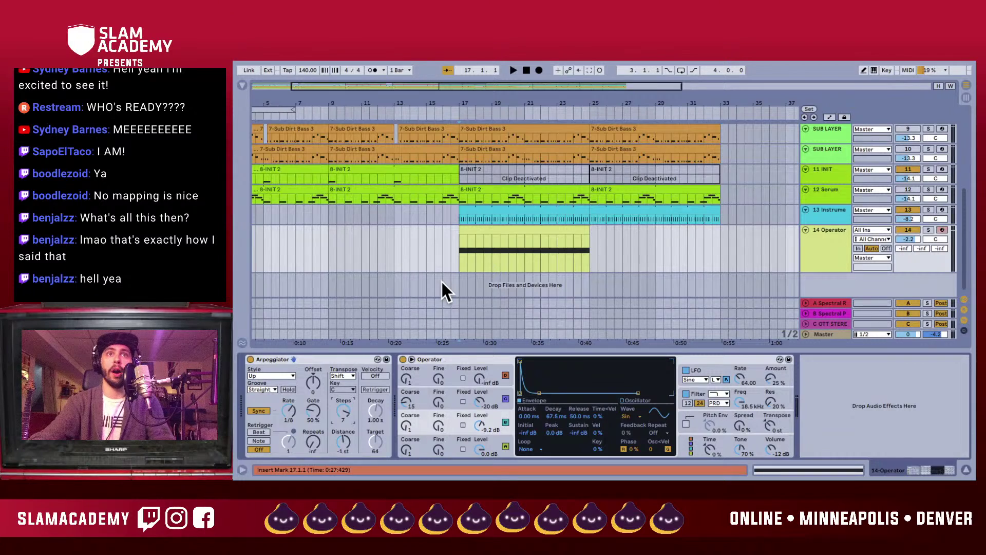
key("space")
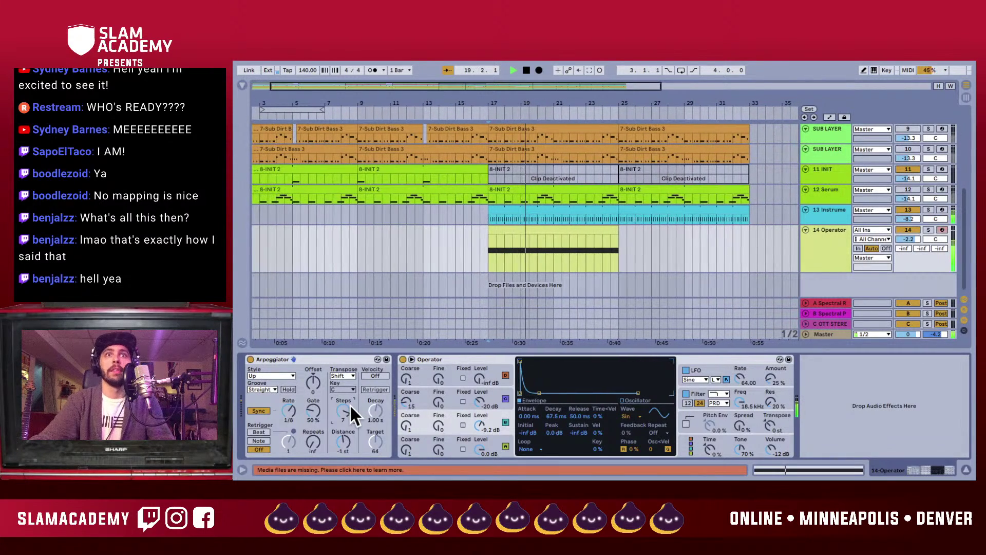
key("space")
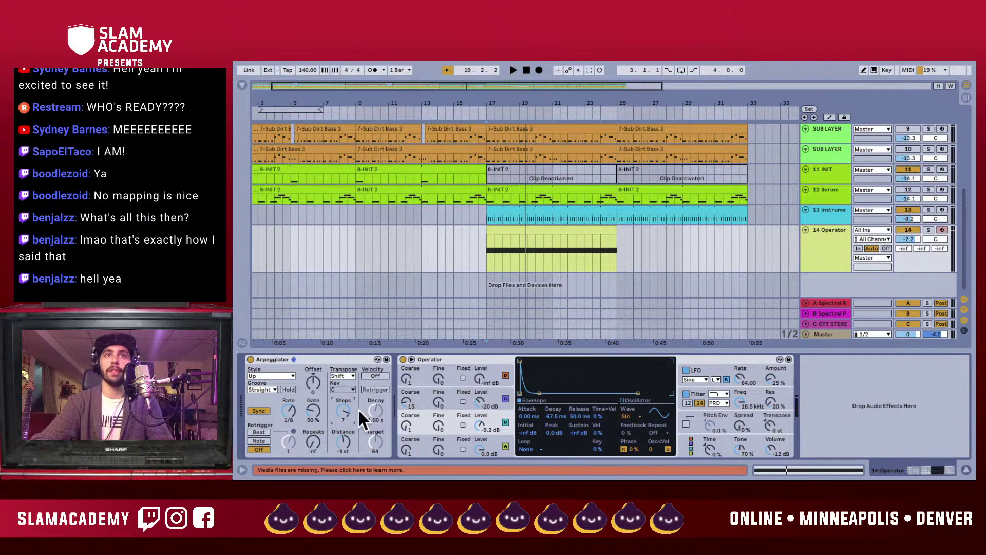
- Set the Arpeggiator's distance to +1 st and play the part with the full mix
key("Down")
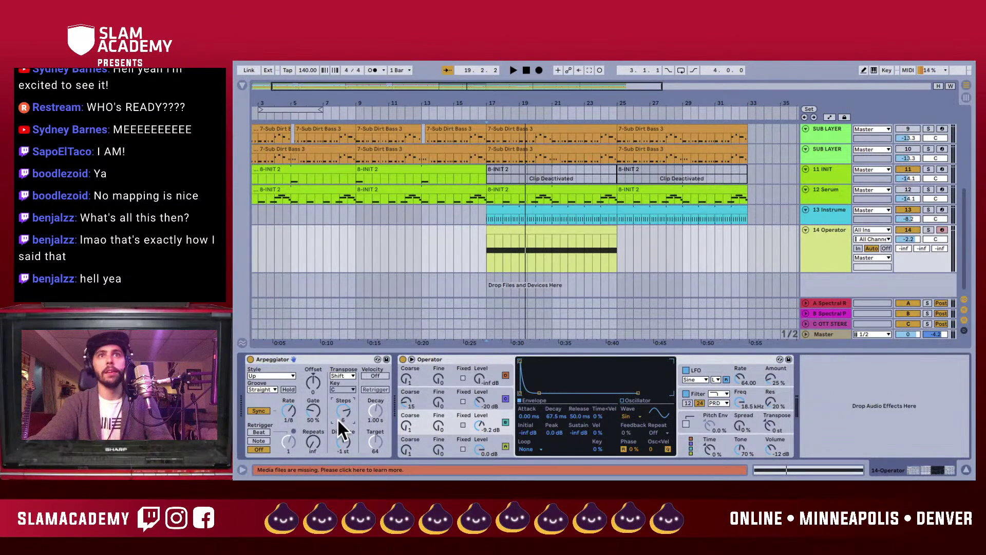
key("space")
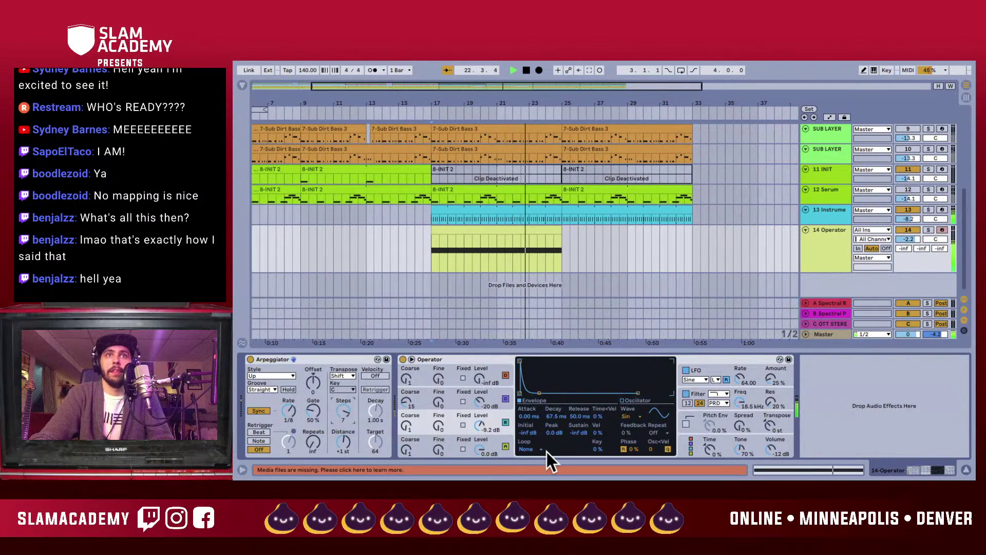
- Group the Arpeggiator and Operator into an Instrument Rack and show its macro controls
left_click(467, 359, "shift")
key("ctrl+g")
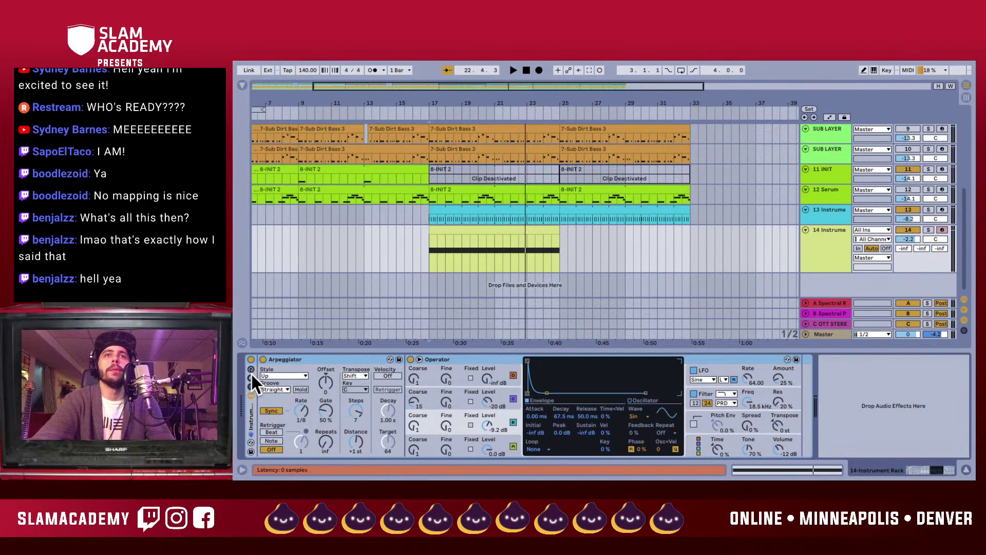
left_click(250, 369)
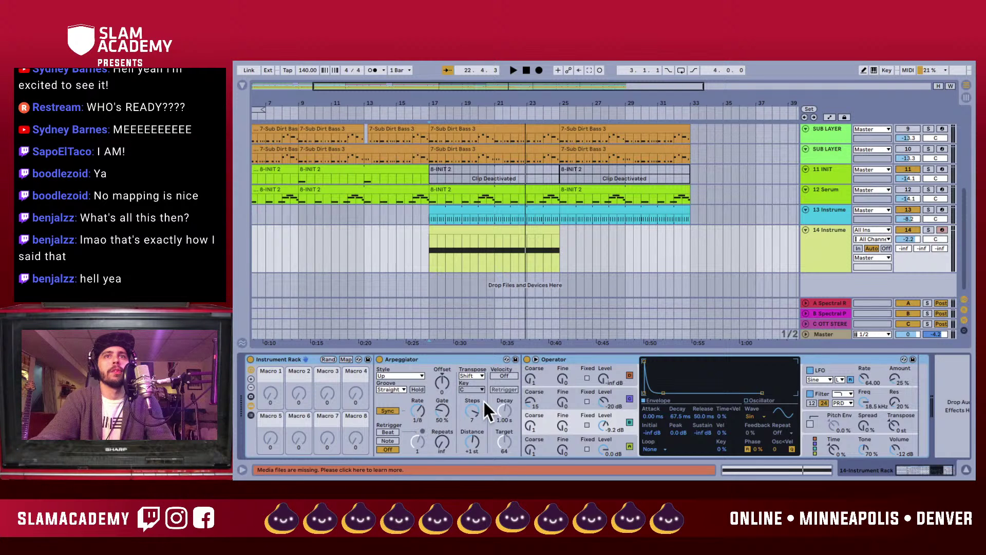
- Map the Arpeggiator's synced rate, transpose steps, transpose distance and style to Macros 1 to 4
right_click(418, 409)
left_click(421, 288)
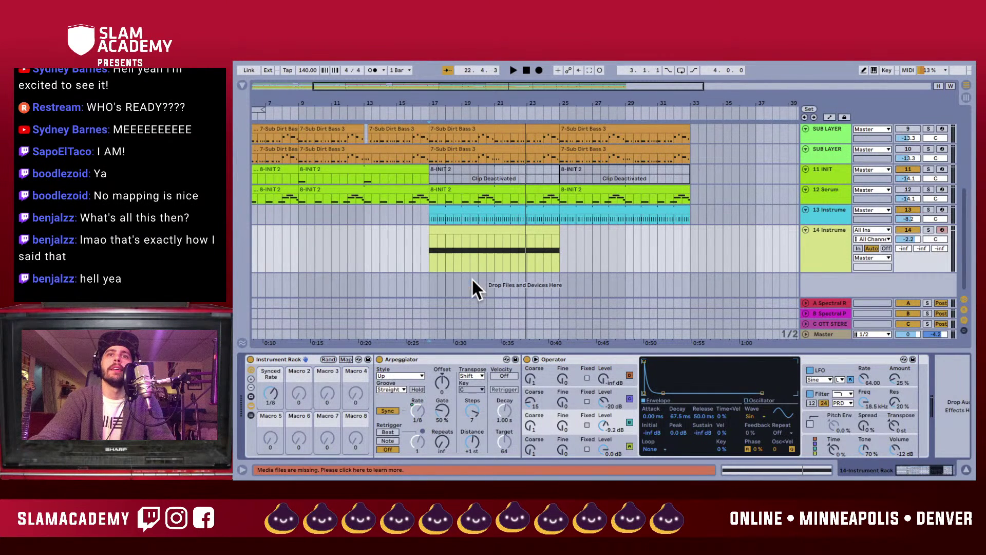
right_click(469, 407)
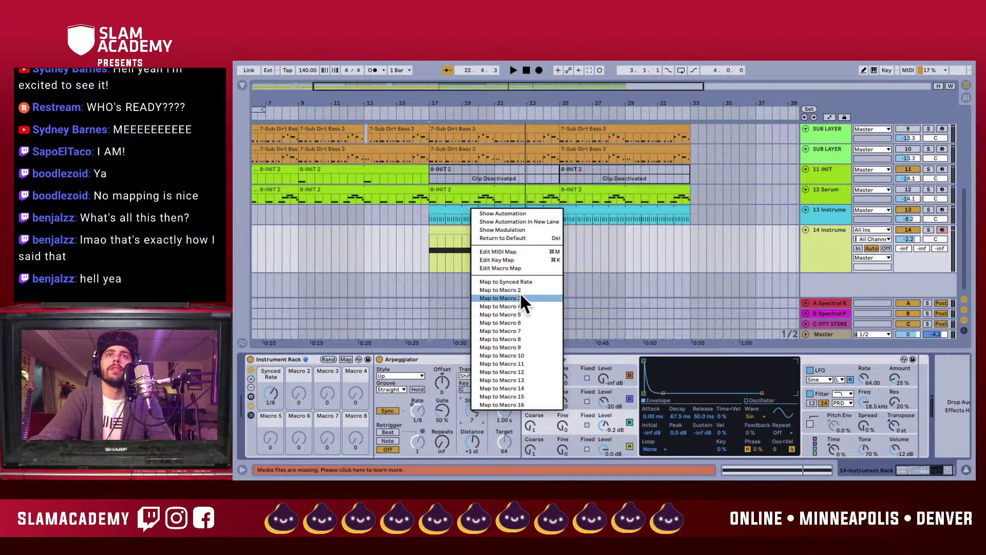
left_click(519, 288)
right_click(472, 442)
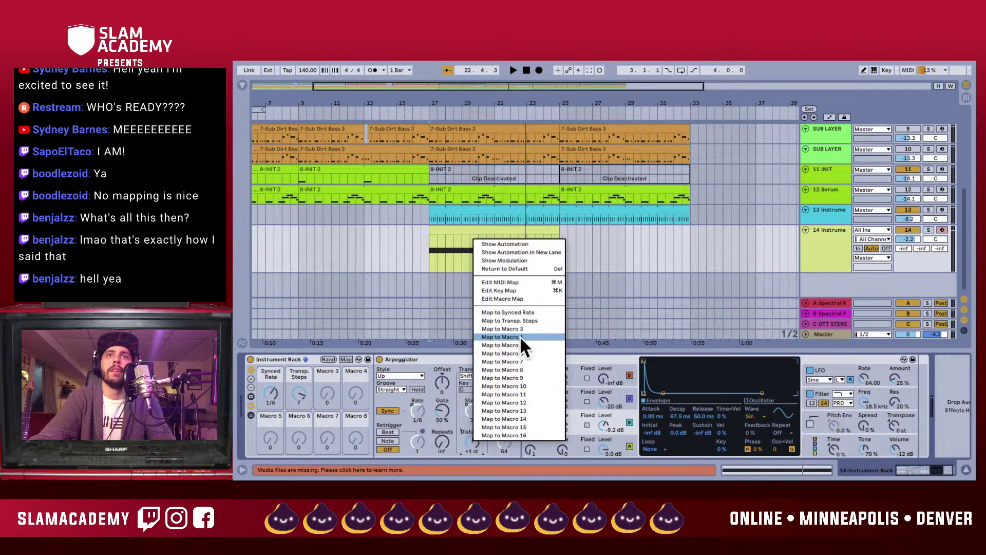
left_click(522, 329)
right_click(408, 374)
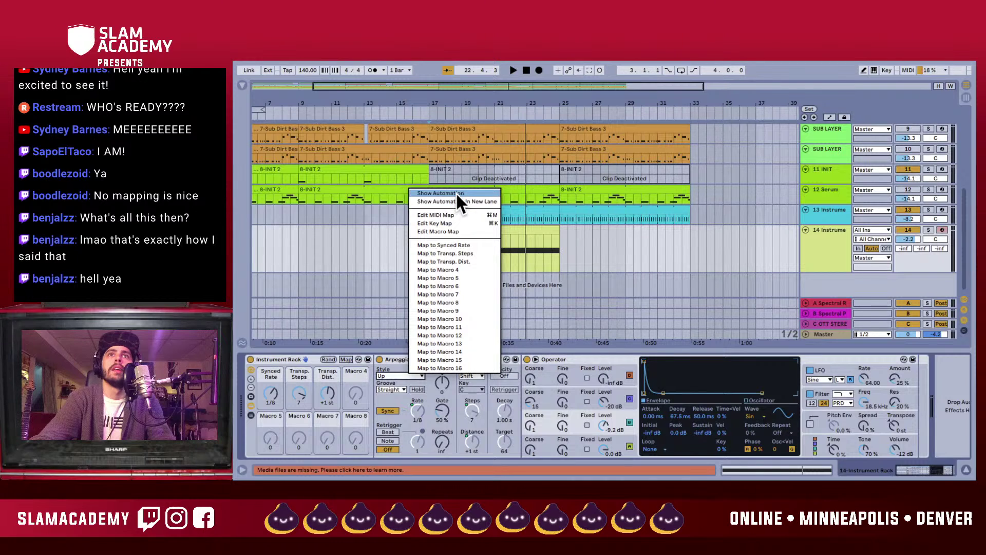
left_click(386, 369)
right_click(388, 376)
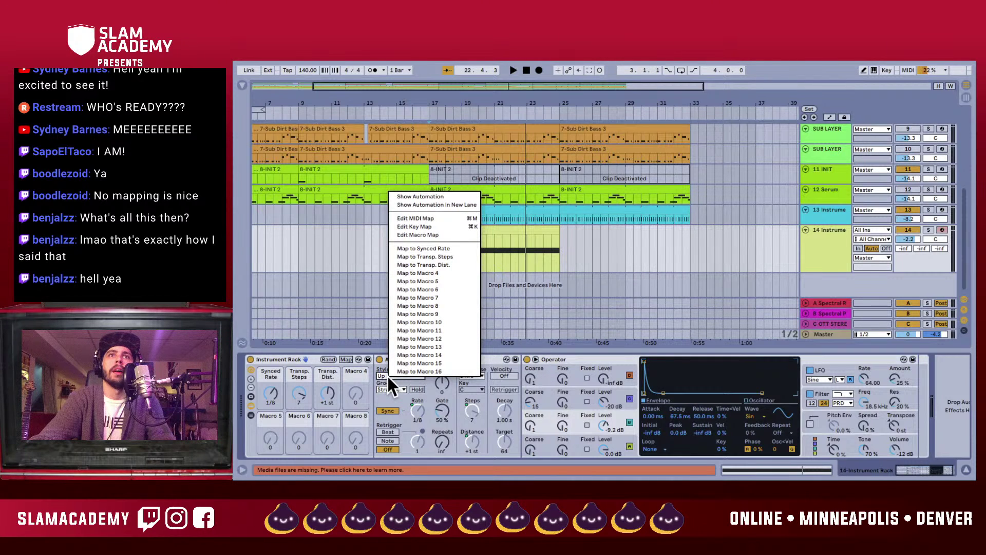
left_click(449, 274)
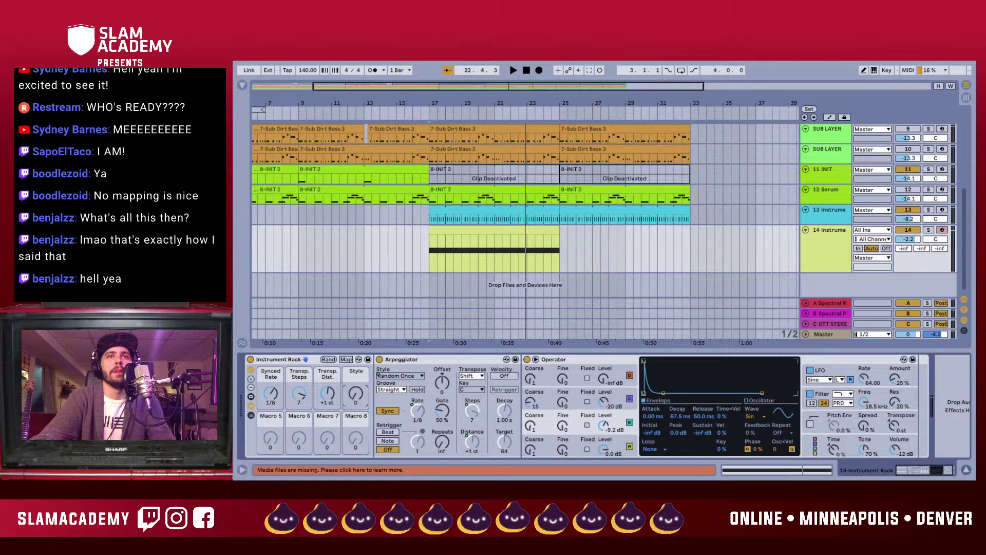
- Set the Style macro to 127, play from bar 17 and duplicate the Operator track's clip to bar 25
left_click_drag(355, 393, 356, 355)
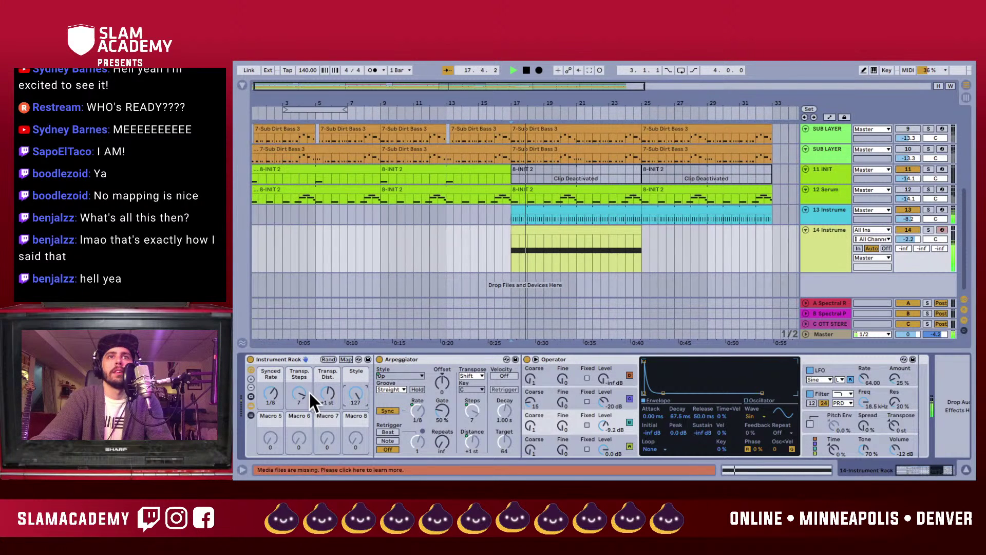
left_click_drag(270, 393, 271, 388)
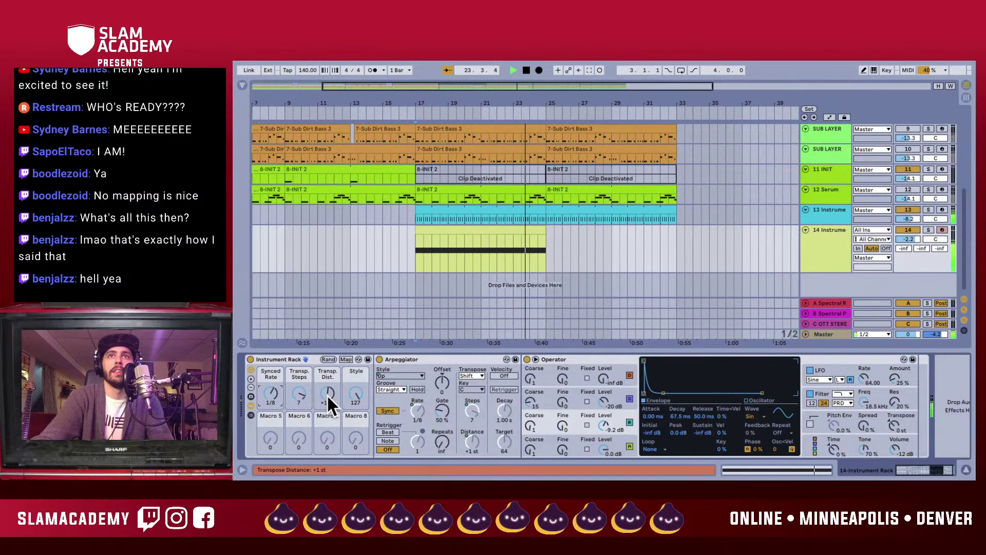
key("ctrl+d")
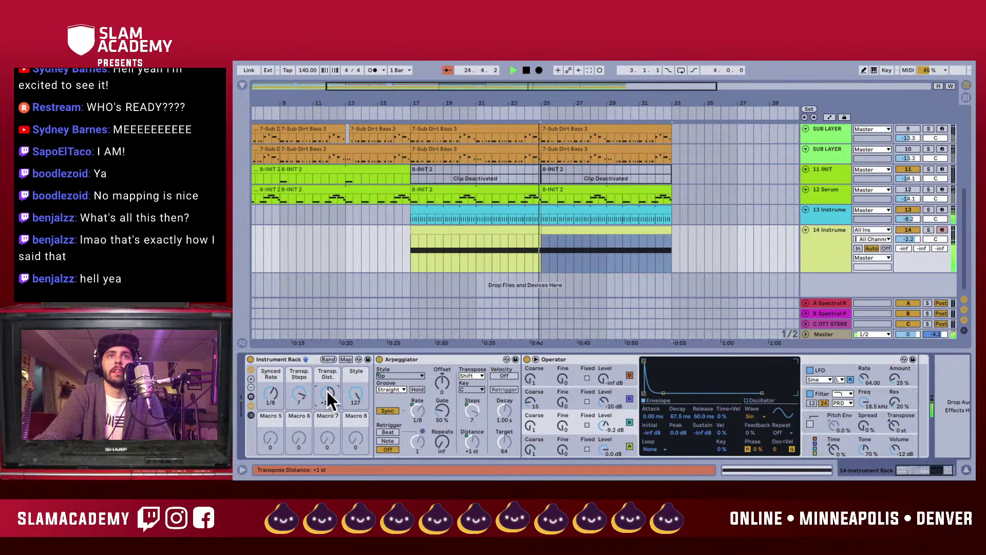
- Try -1 st on the transpose distance macro during playback, stop, and return it to +1 st
left_click_drag(328, 398, 331, 363)
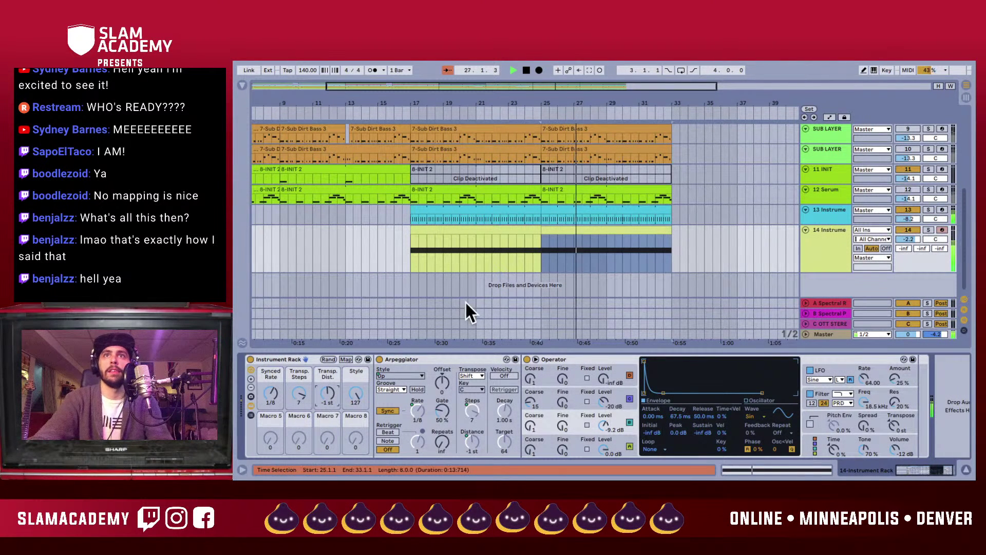
key("space")
type("1")
key("Return")
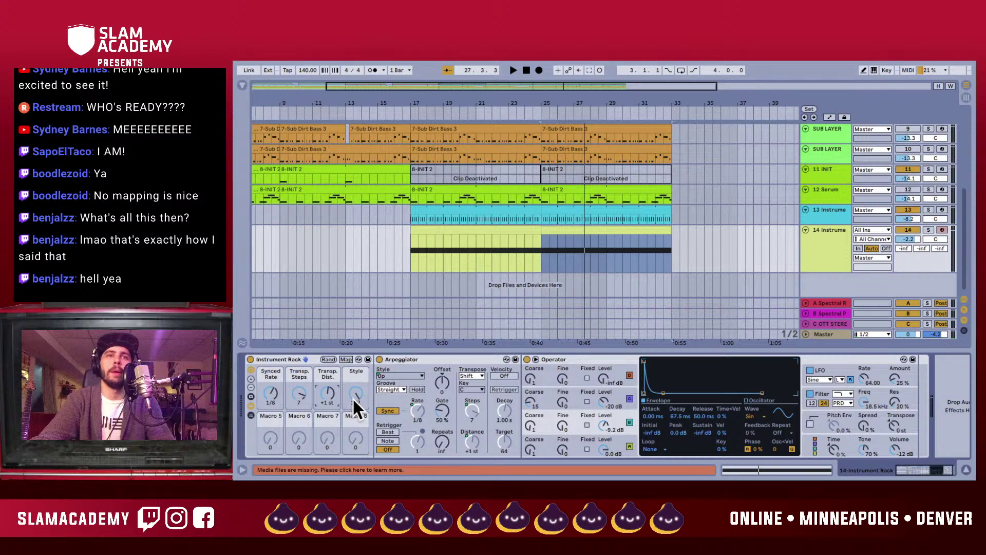
- Try the Style macro at 0 (Random Once) during playback, set it to 12 (Random) and replay from bar 25
left_click_drag(353, 406, 353, 369)
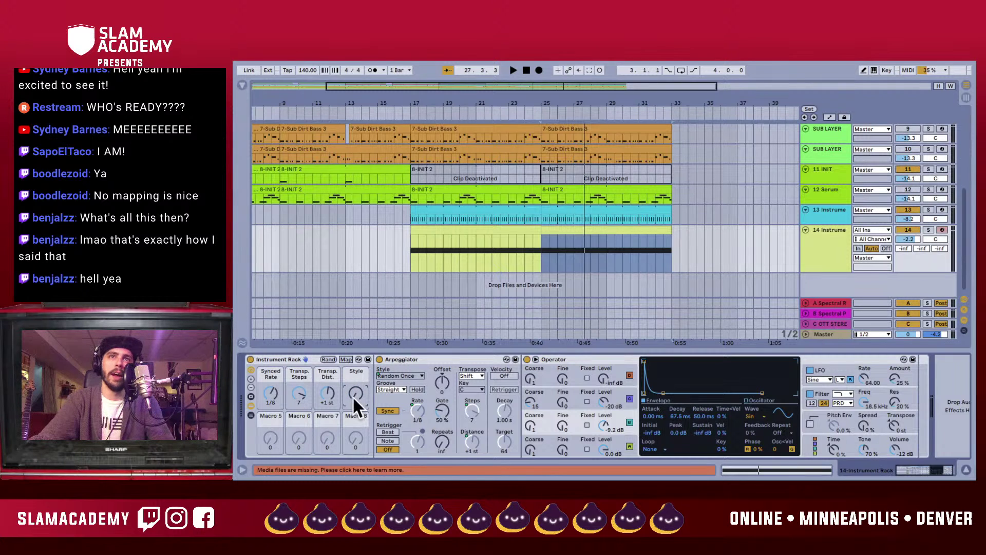
key("space")
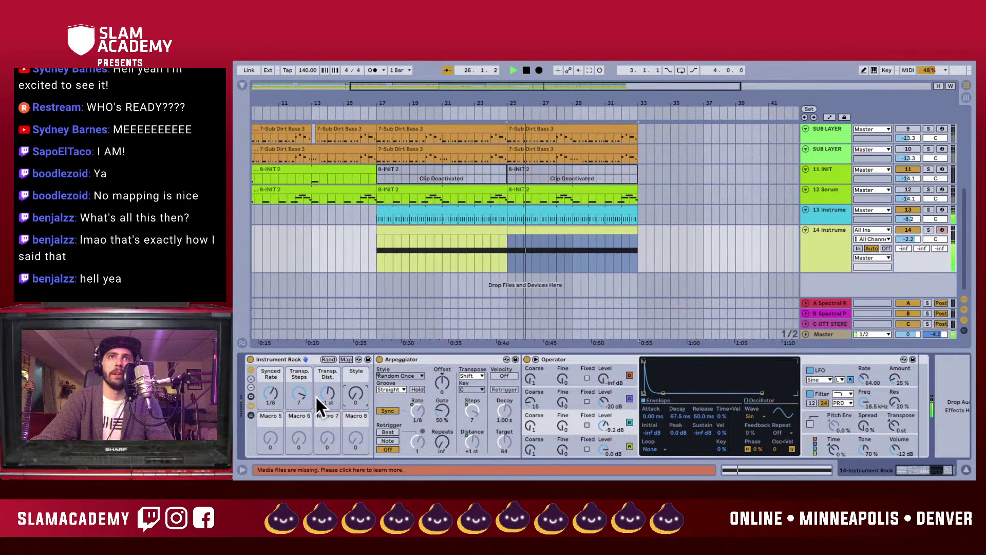
key("space")
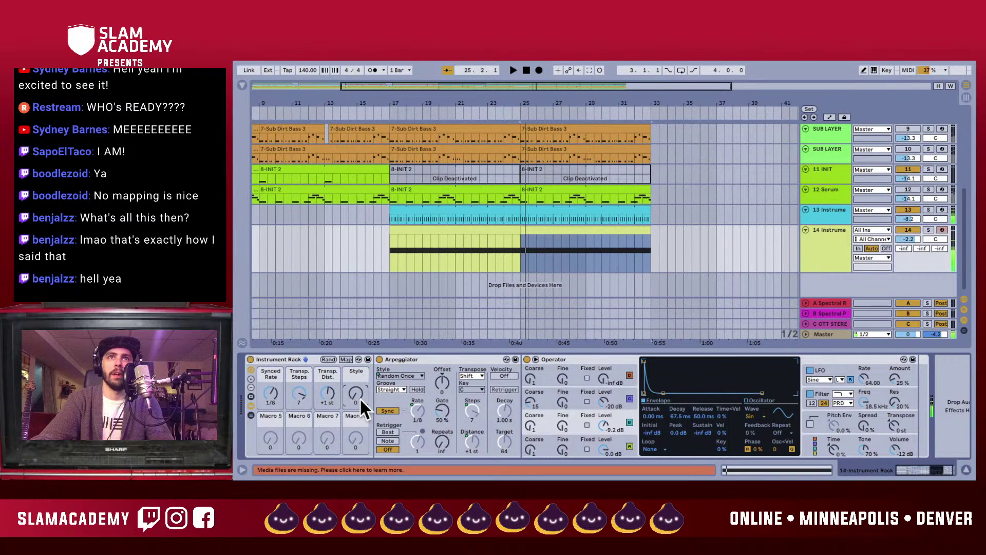
left_click_drag(361, 401, 361, 396)
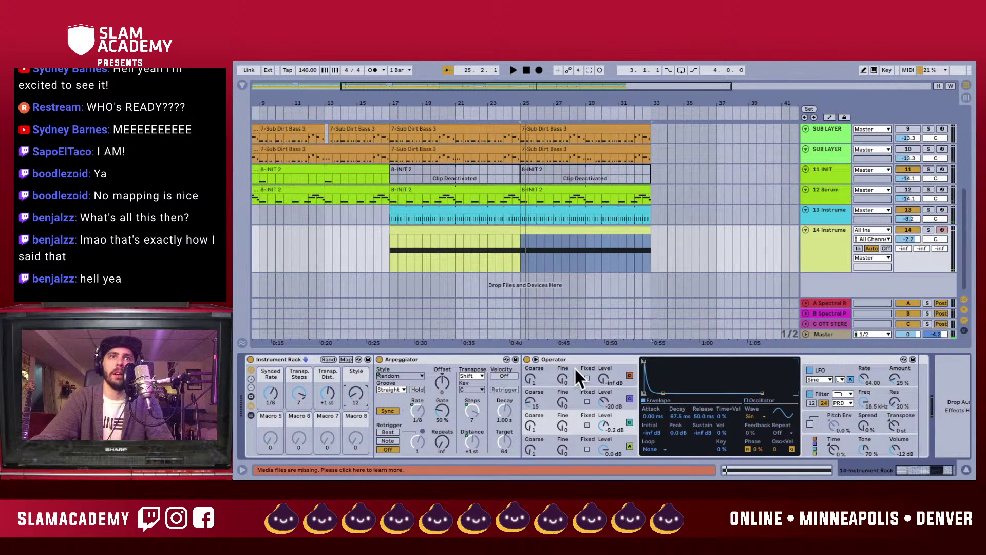
key("space")
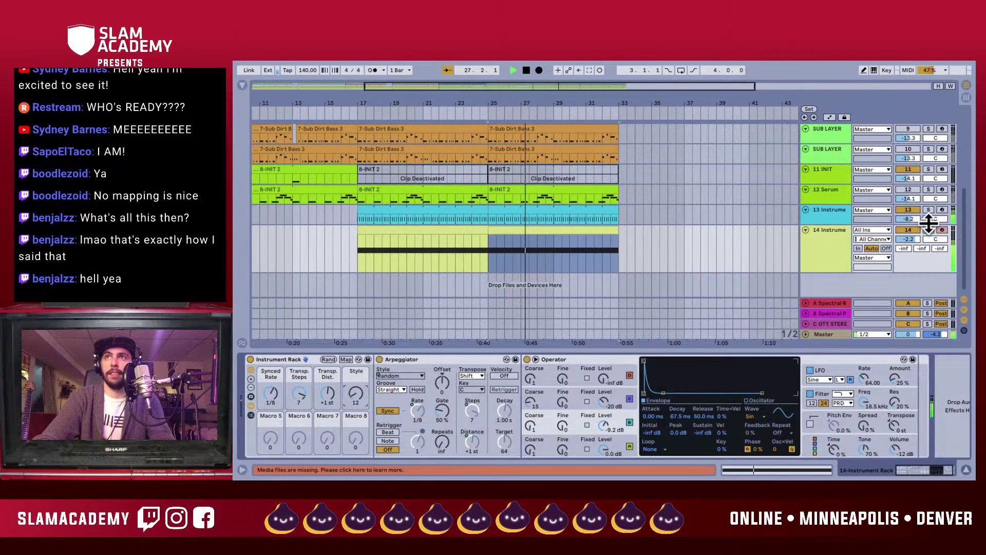
- Solo track 14, stop playback and select the track to show its rack devices
left_click(927, 222)
key("space")
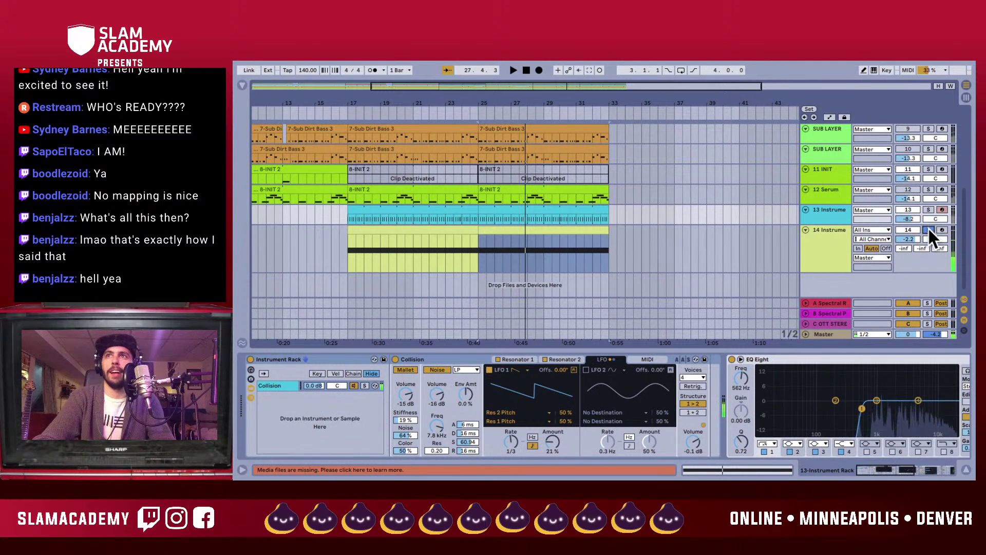
left_click(833, 239)
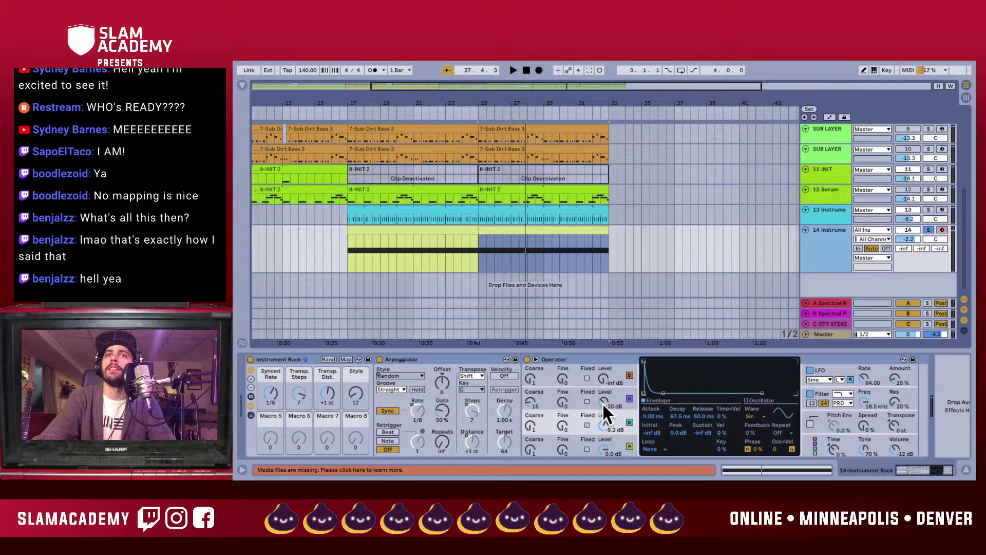
- Map oscillator B's envelope decay to Macro 5 and rename that macro FM DECAY
right_click(674, 417)
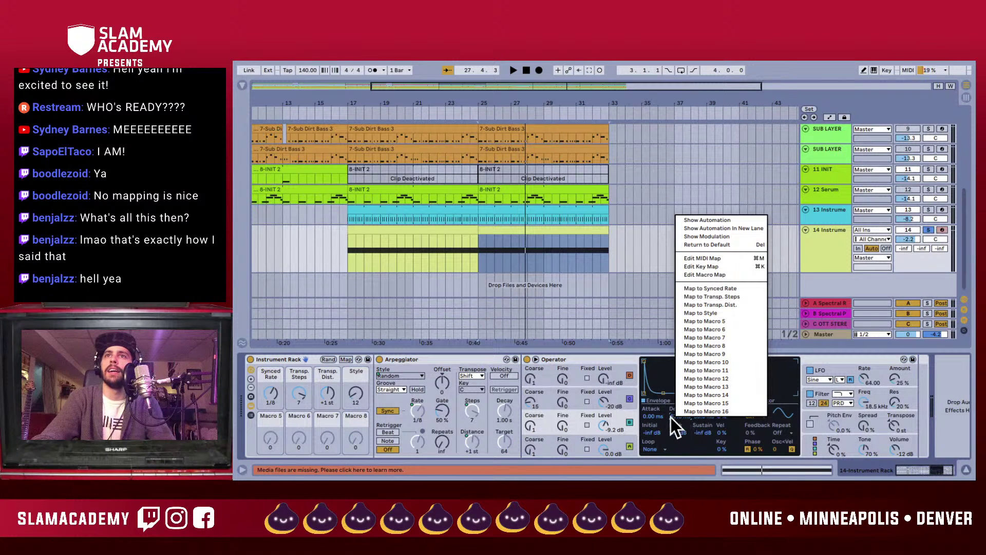
left_click(722, 321)
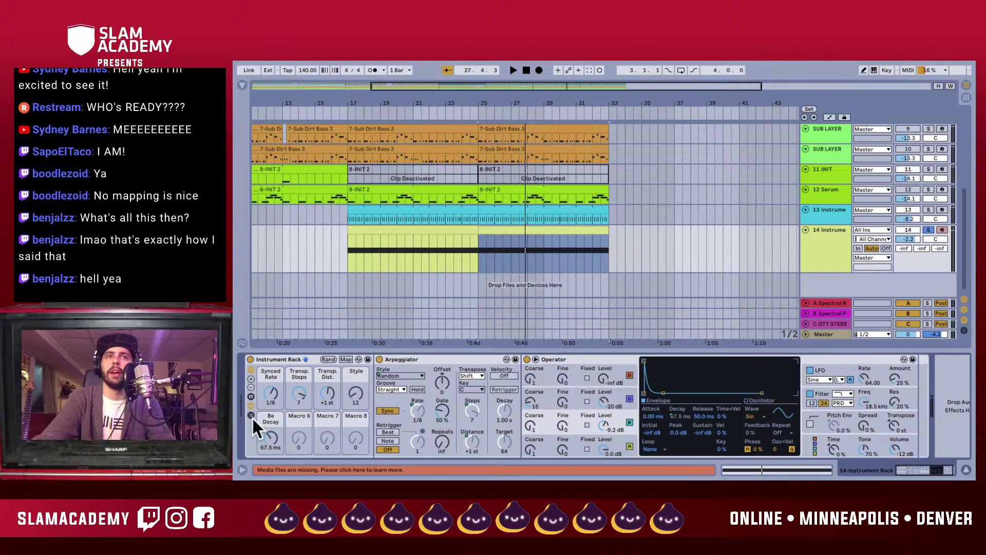
type("FM DECAY")
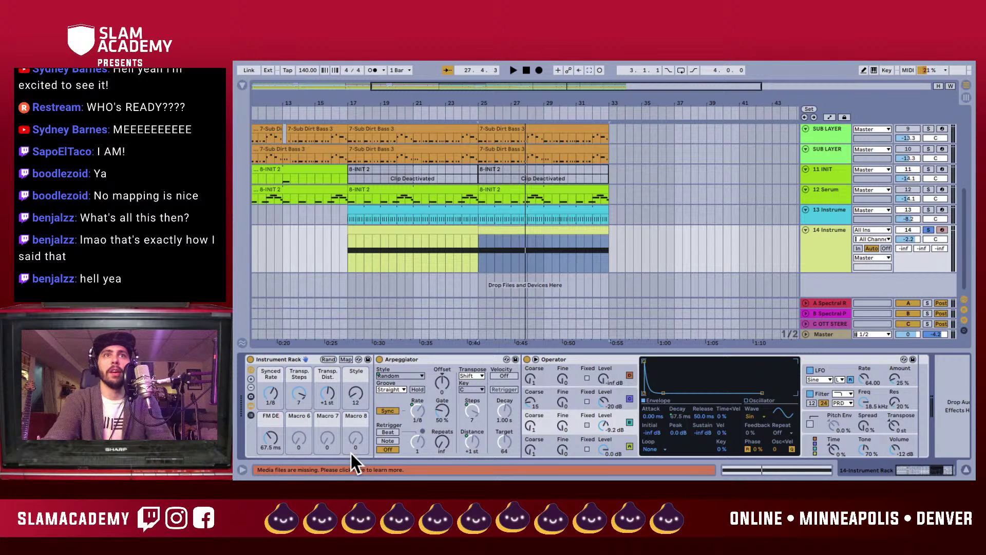
key("Return")
- Rename the rack's first four macros RATE, STEPS, DISTANCE and STYLE
left_click(270, 374)
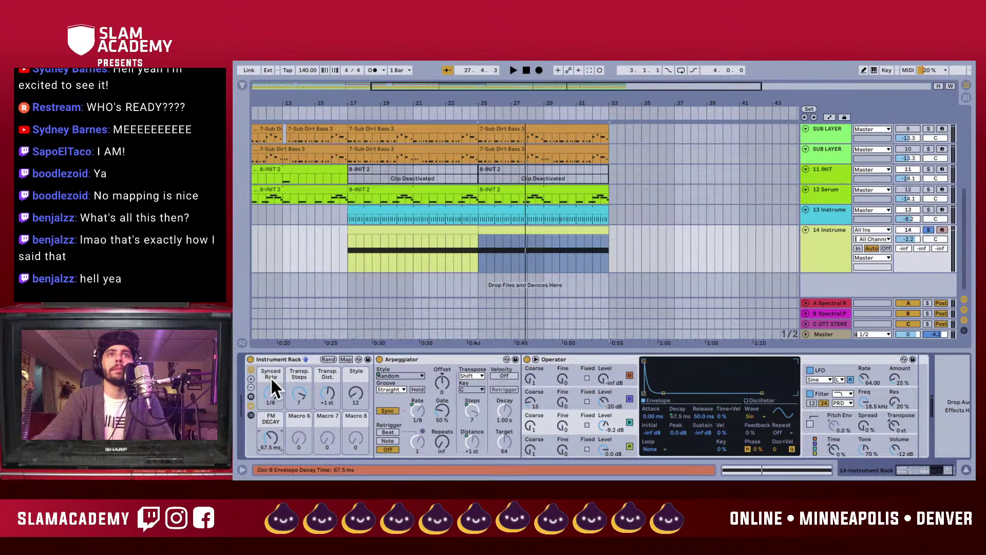
type("RATE")
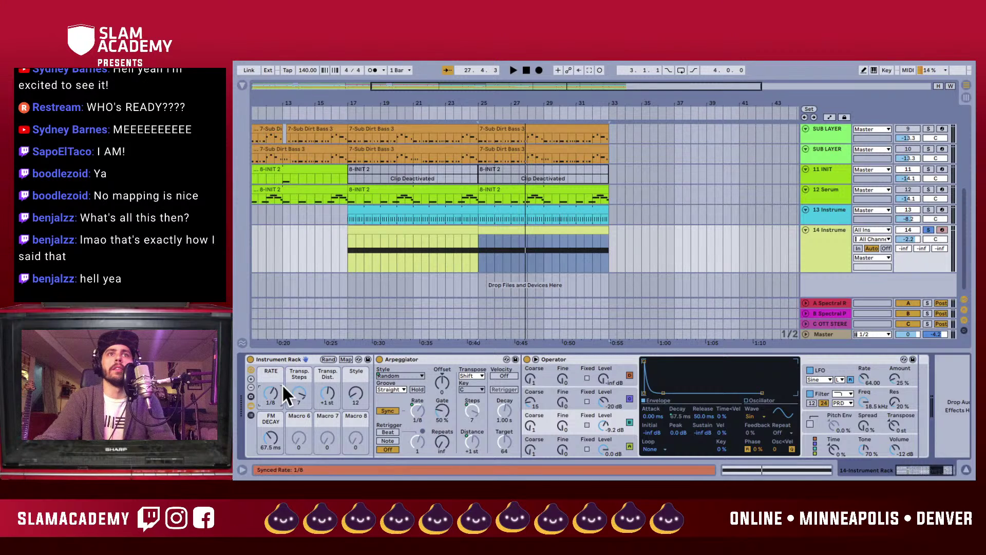
key("Tab")
type("STEPS")
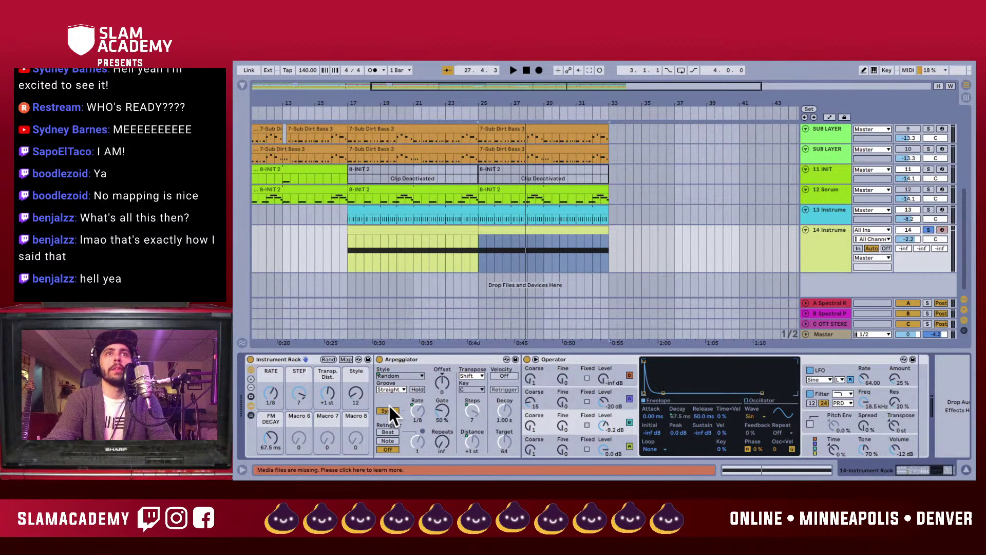
key("Tab")
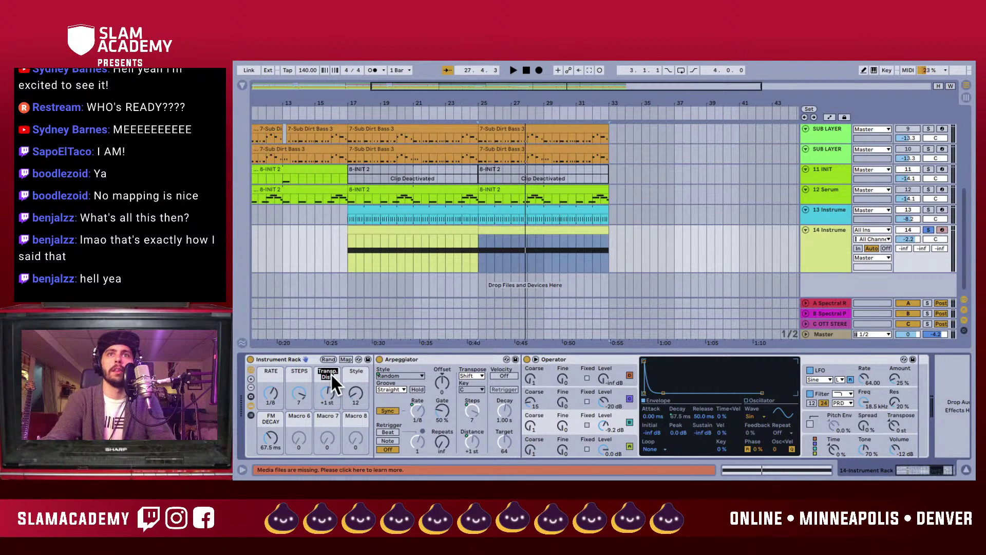
type("DISTANCE")
key("Tab")
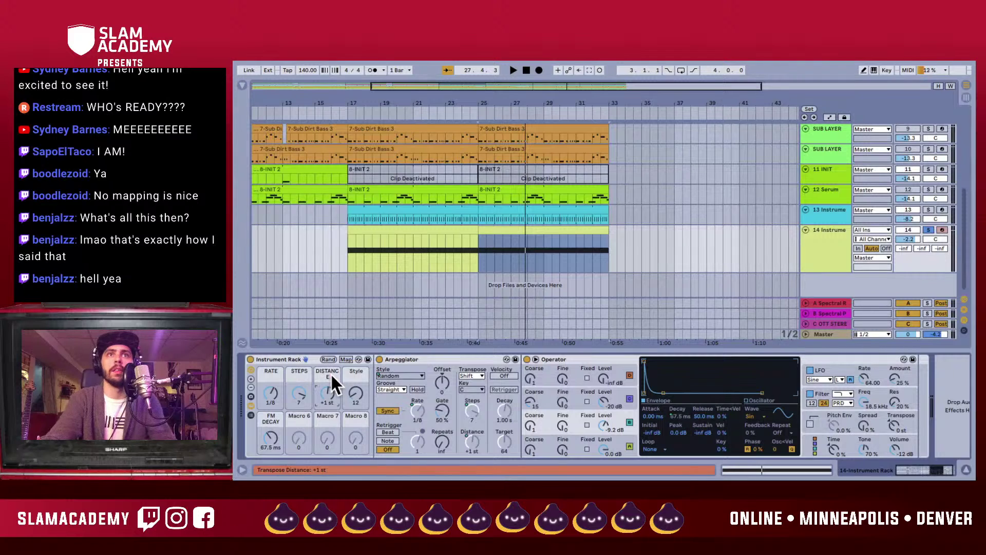
key("space")
type("STYLE")
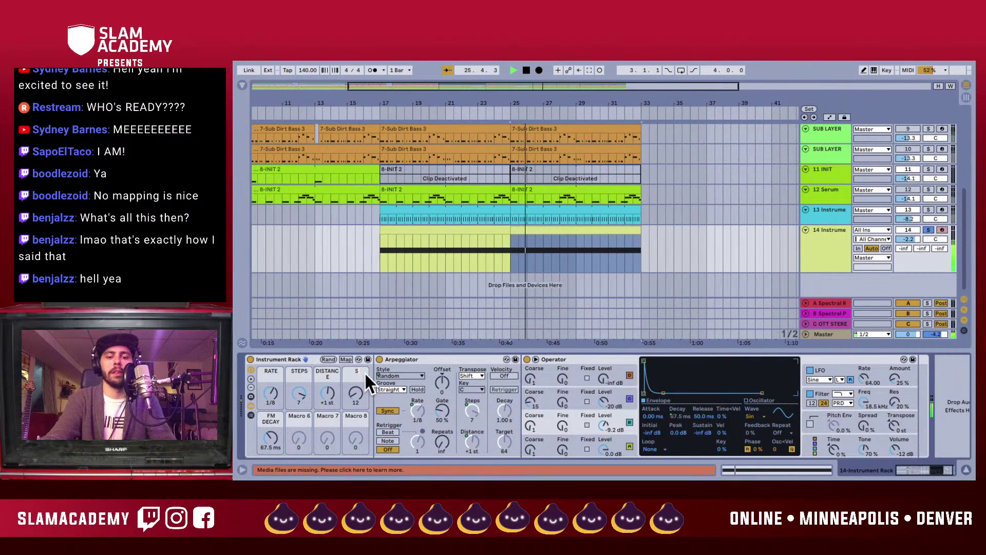
key("Return")
key("space")
- Colour the RATE, STEPS, DISTANCE and STYLE macros orange and the FM DECAY macro red
right_click(270, 378)
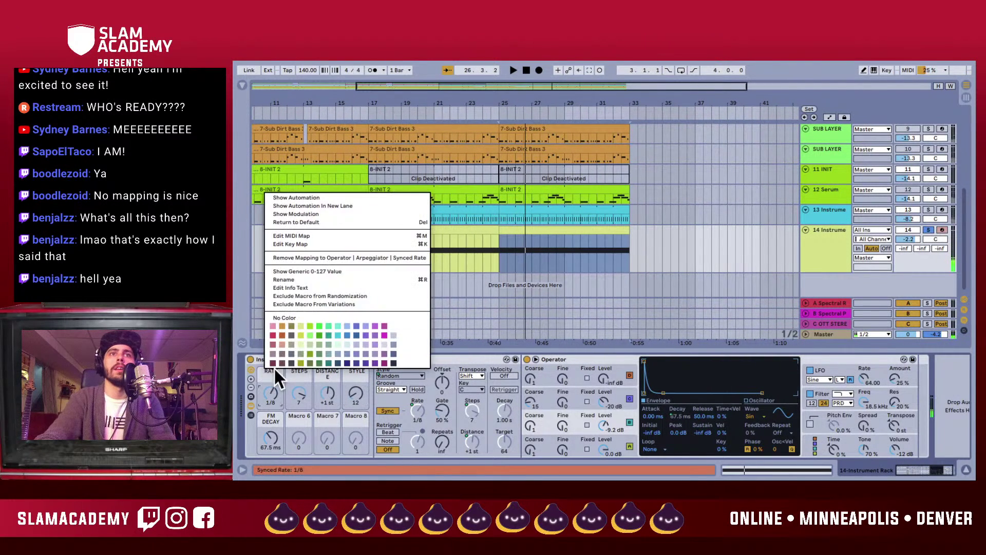
left_click(281, 334)
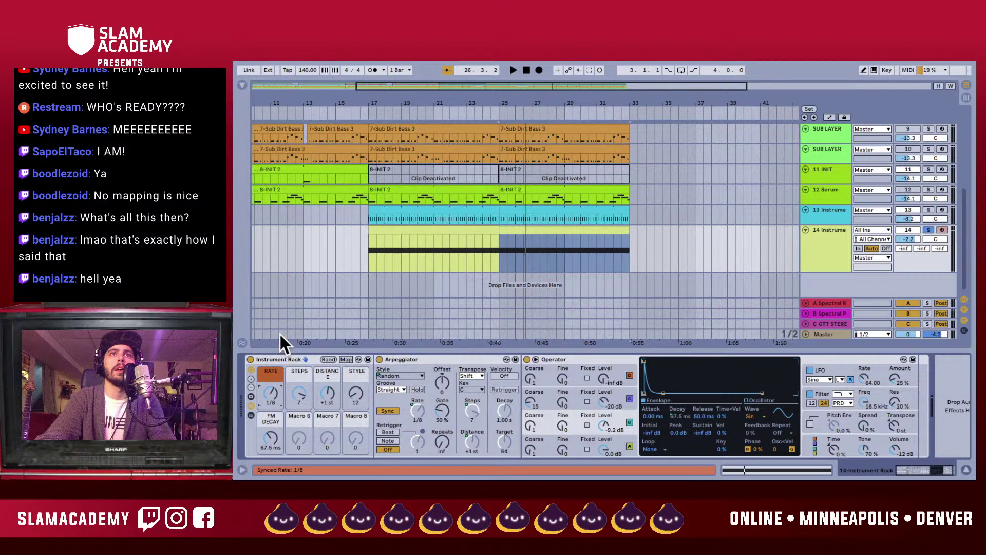
right_click(300, 372)
left_click(321, 340)
right_click(325, 374)
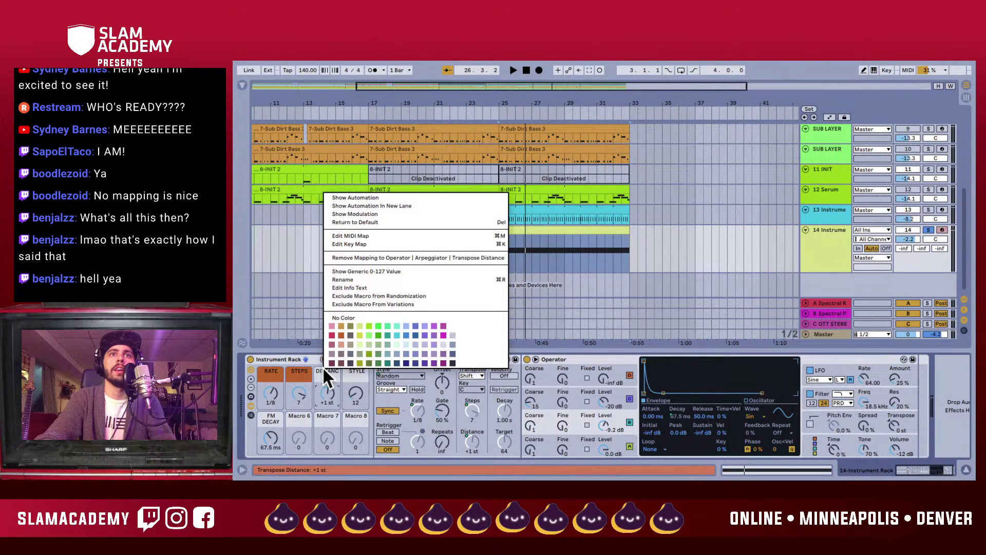
left_click(341, 335)
right_click(352, 375)
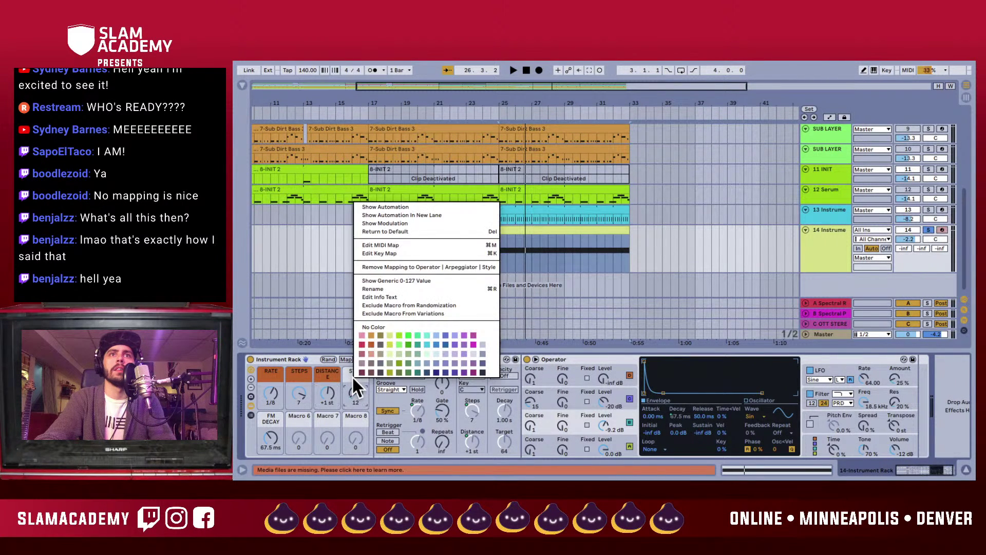
left_click(369, 344)
right_click(270, 415)
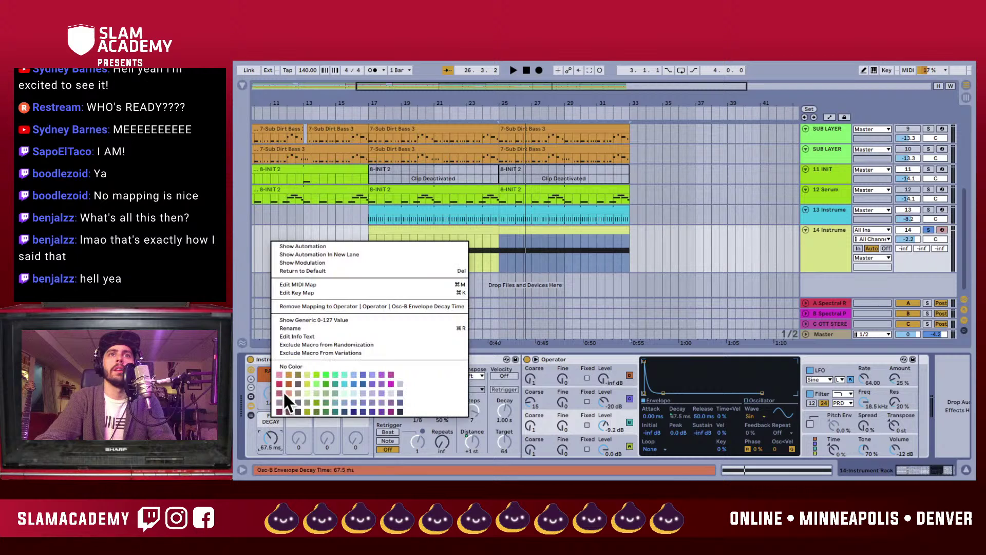
left_click(279, 385)
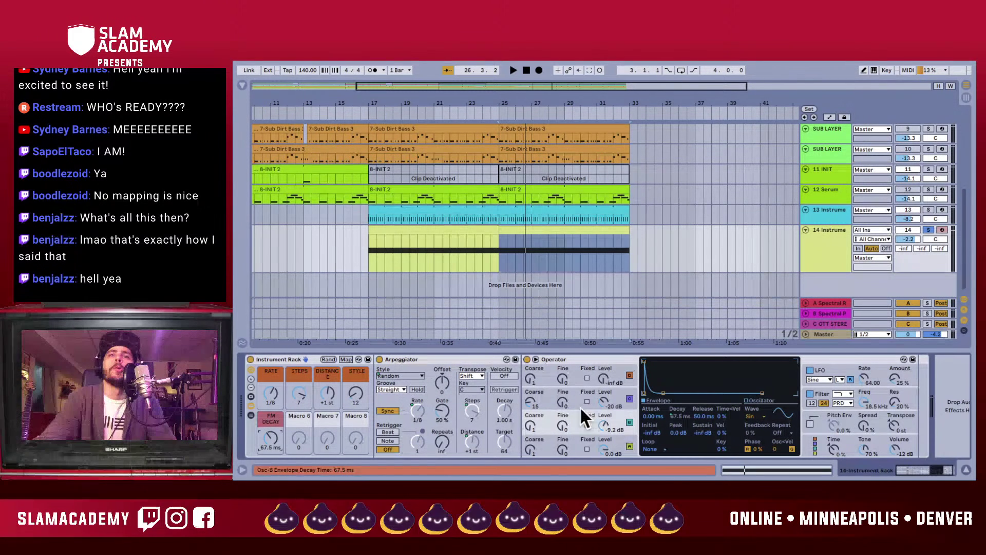
- Adjust Operator oscillator C's coarse frequency, audition it briefly and map the control to Macro 6
left_click_drag(534, 403, 534, 390)
key("space")
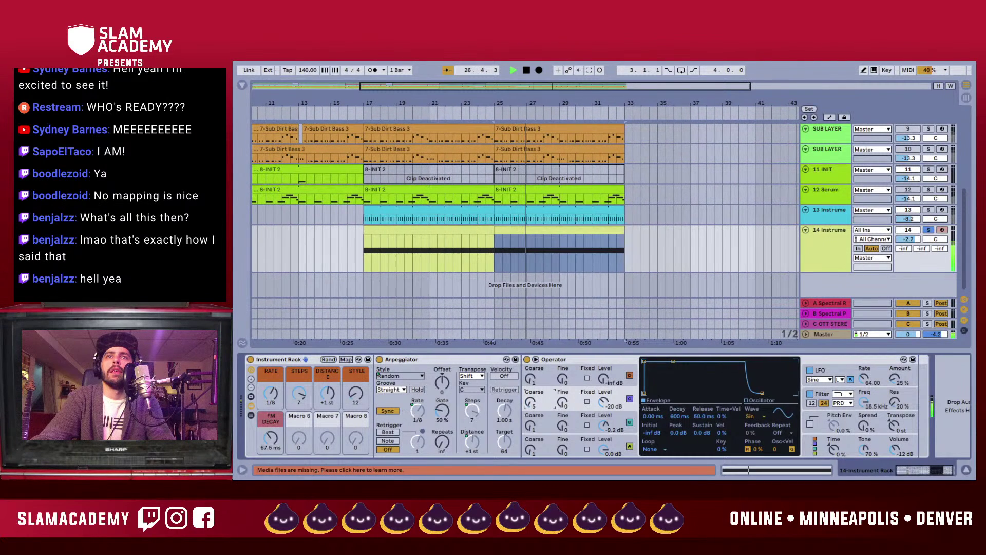
key("space")
right_click(533, 402)
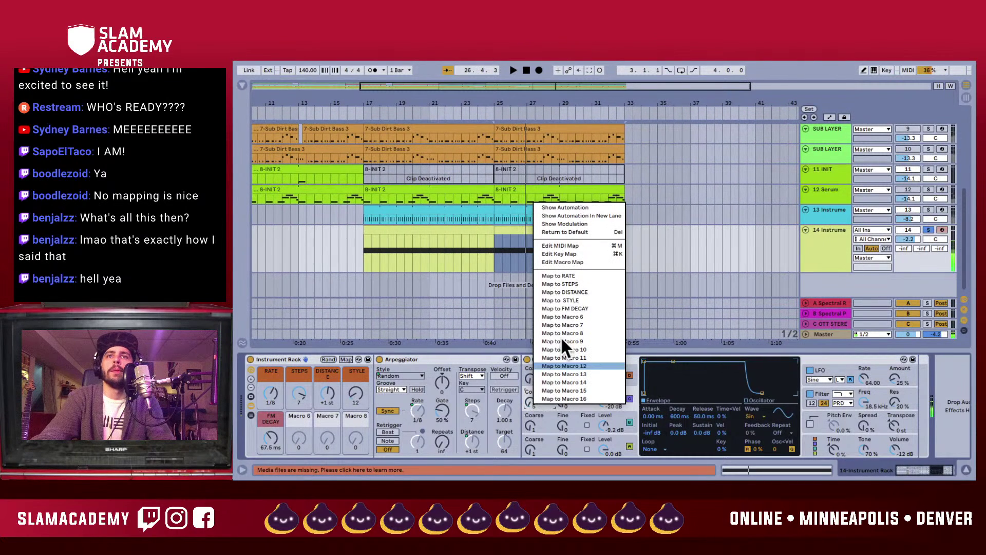
left_click(583, 316)
- Limit the C Coarse macro mapping to a minimum of 1 and a maximum of 13
left_click(346, 358)
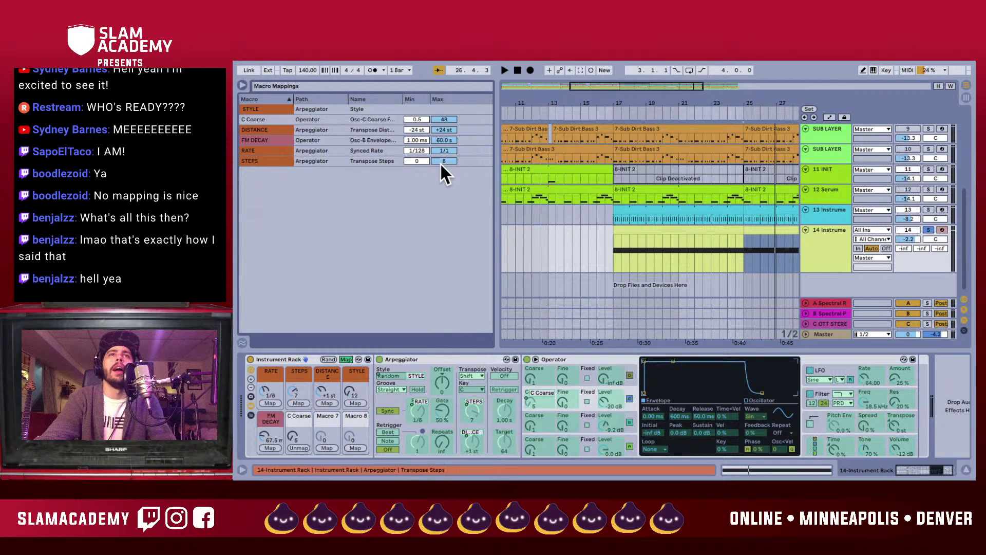
left_click(449, 116)
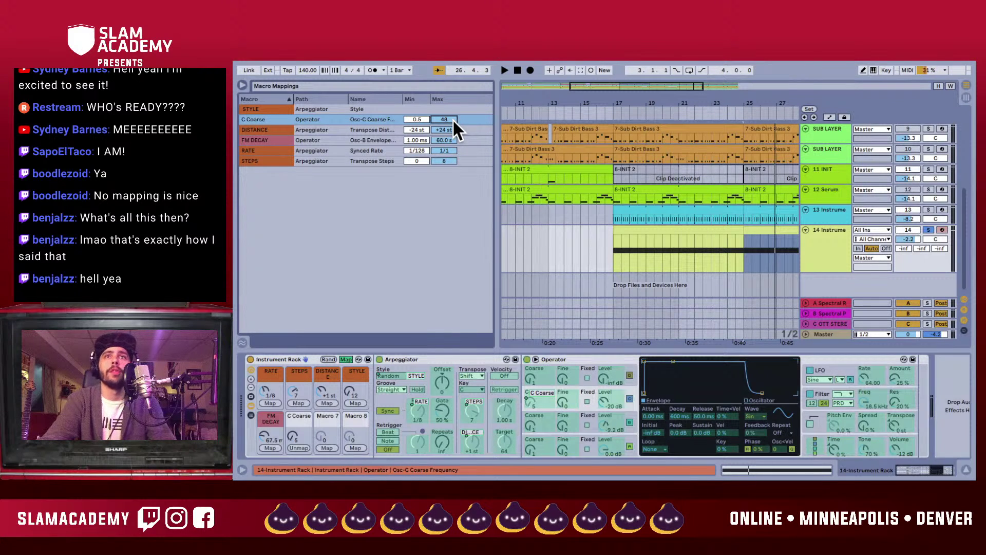
type("13")
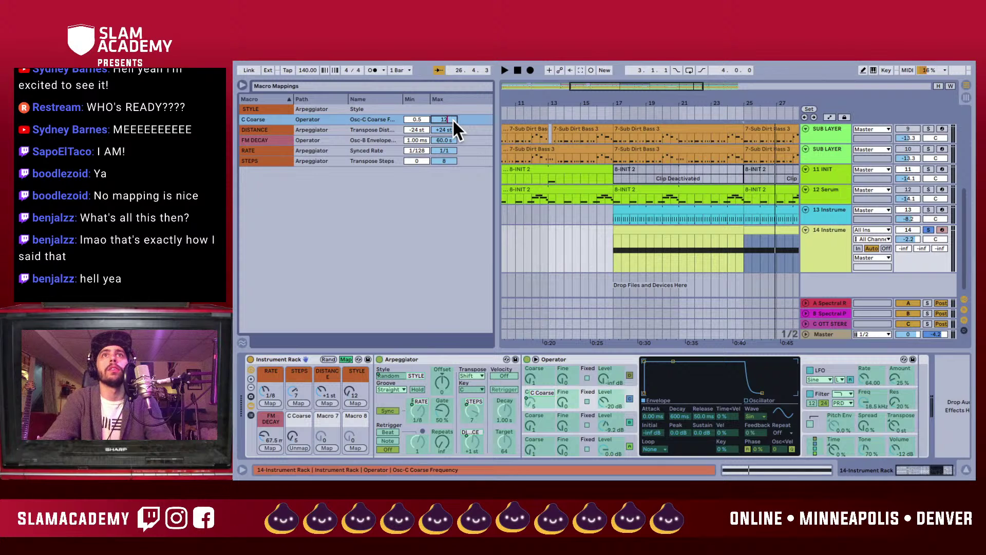
key("Return")
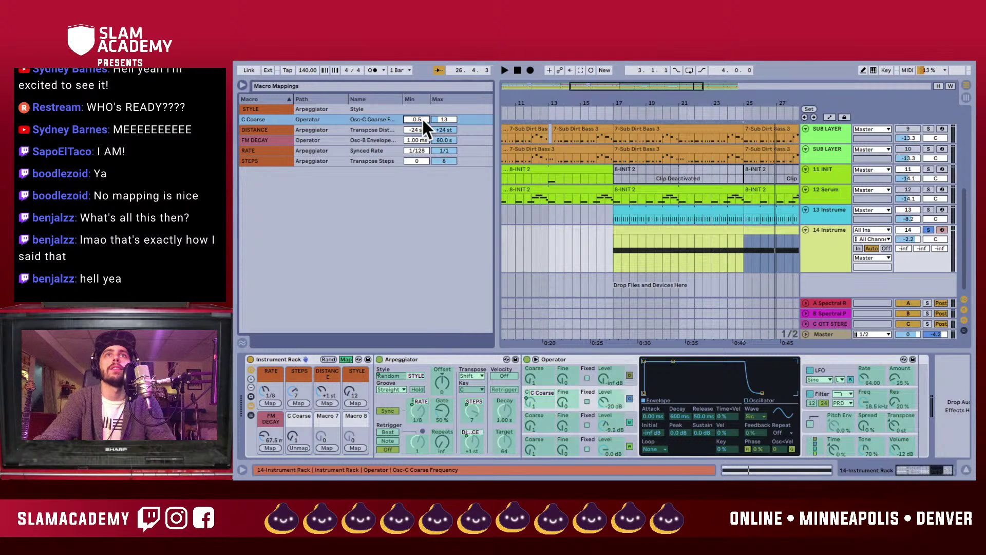
- Set the C Coarse macro to 2 during playback, stop, and close the macro mapping view
key("space")
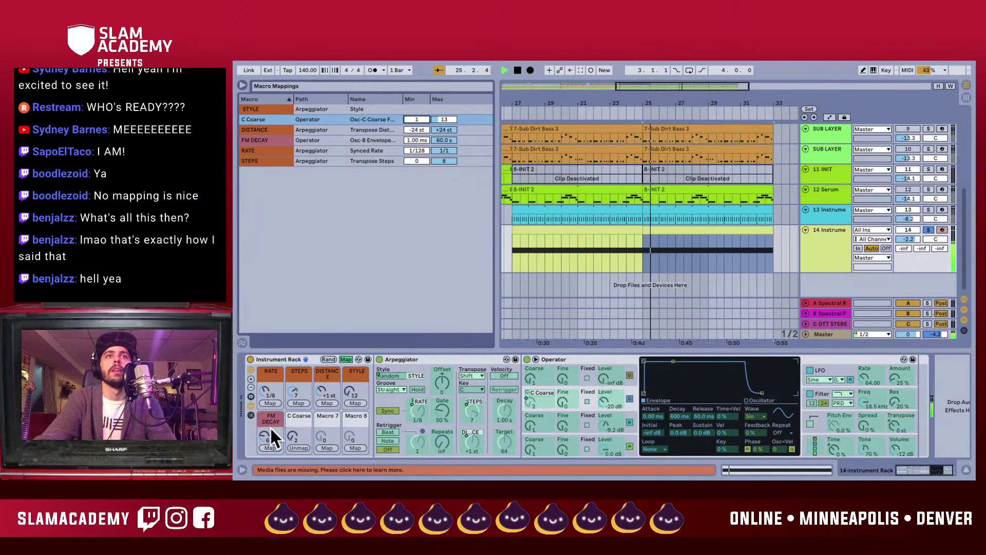
mouse_move(292, 435)
left_mouse_down()
mouse_move(293, 411)
mouse_move(293, 436)
left_mouse_up()
key("space")
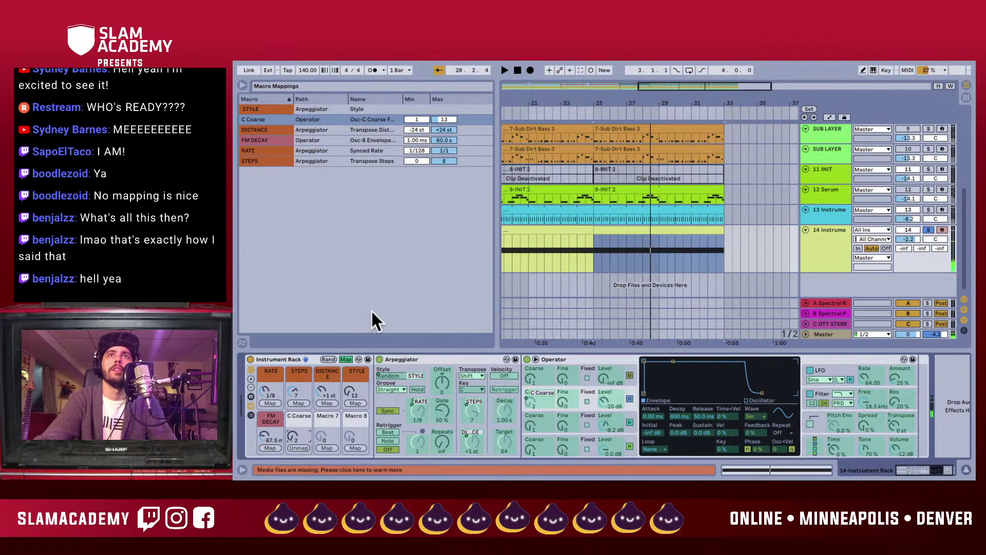
key("super+alt+b")
left_click(349, 359)
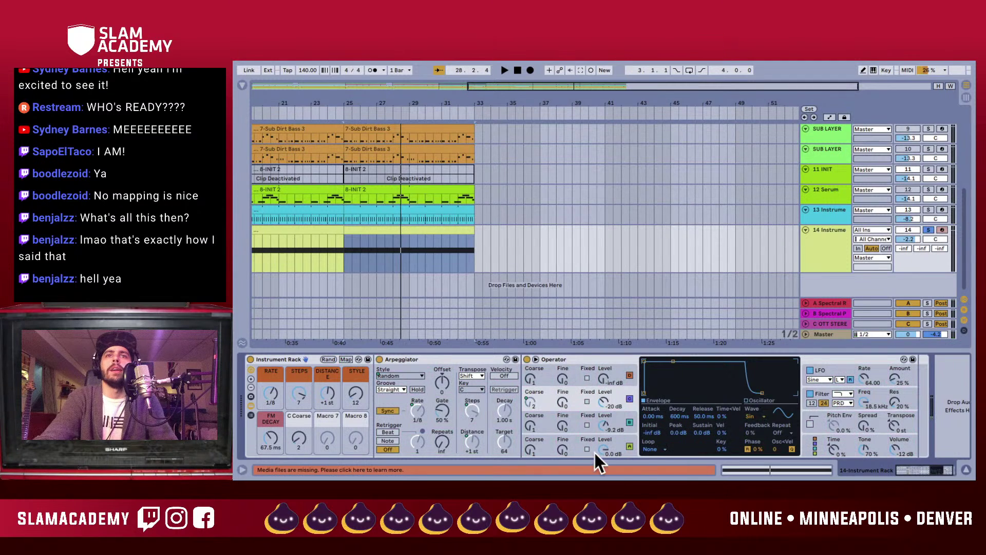
- Audition the Beat and Sync loop modes on oscillator B's envelope during playback and settle on Loop
scroll(741, 398, "right", 1)
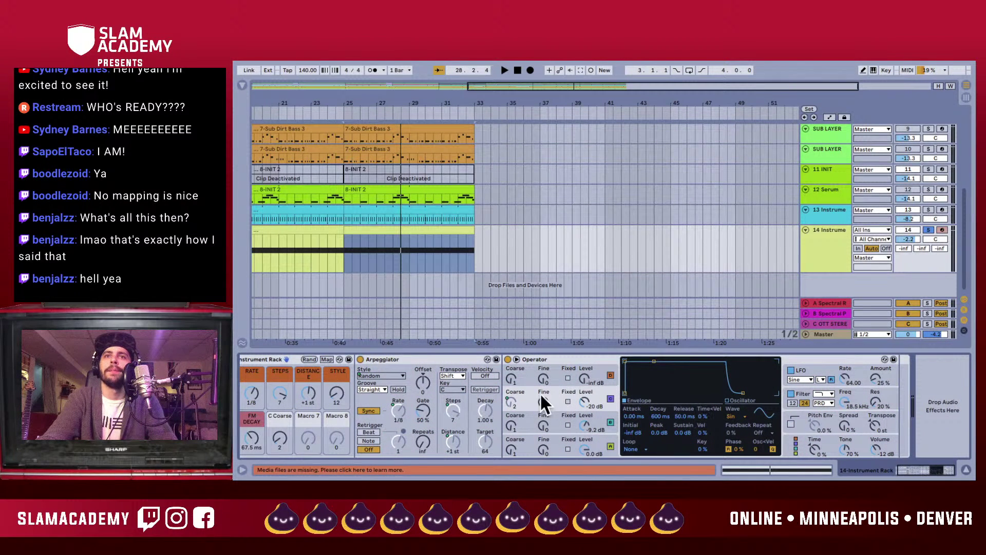
left_click(526, 411)
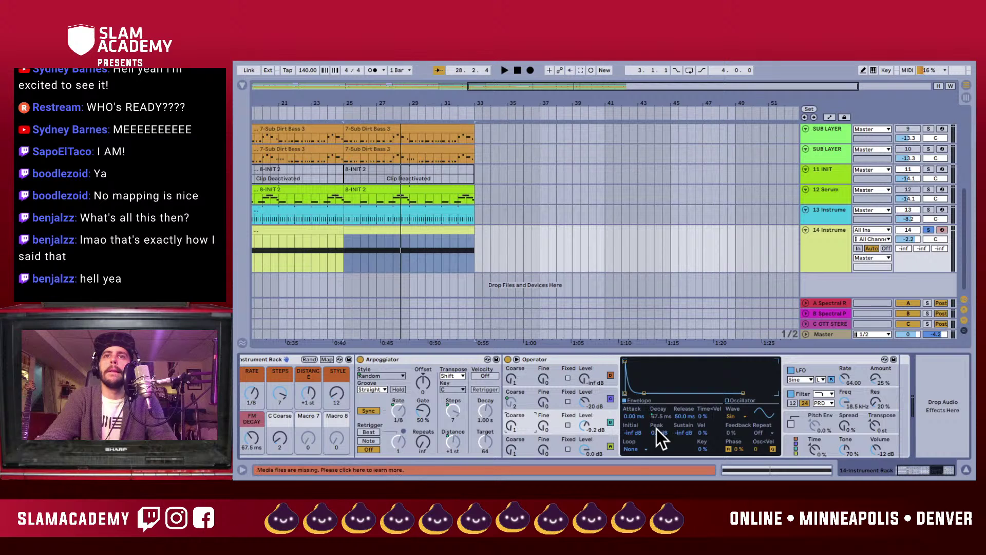
left_click(630, 449)
key("space")
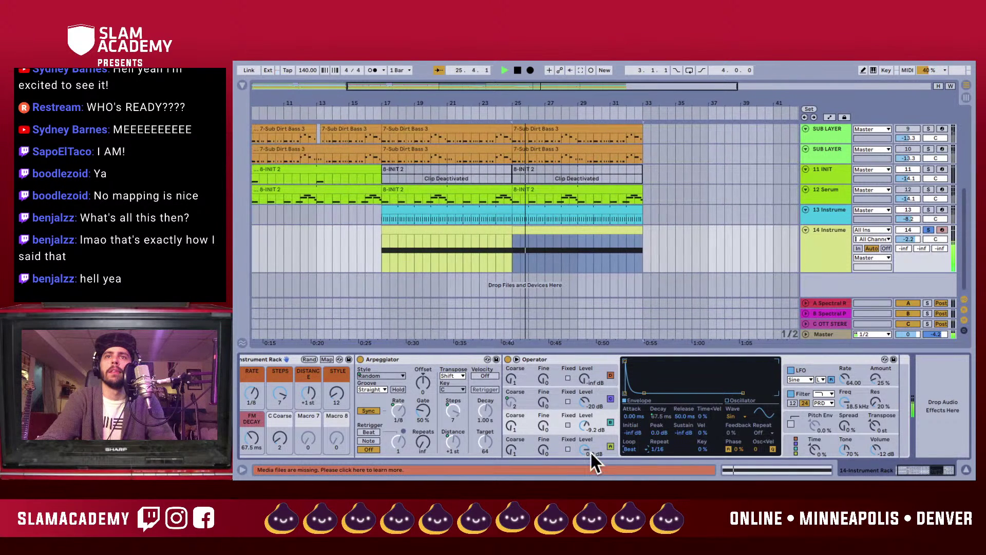
left_click(631, 451)
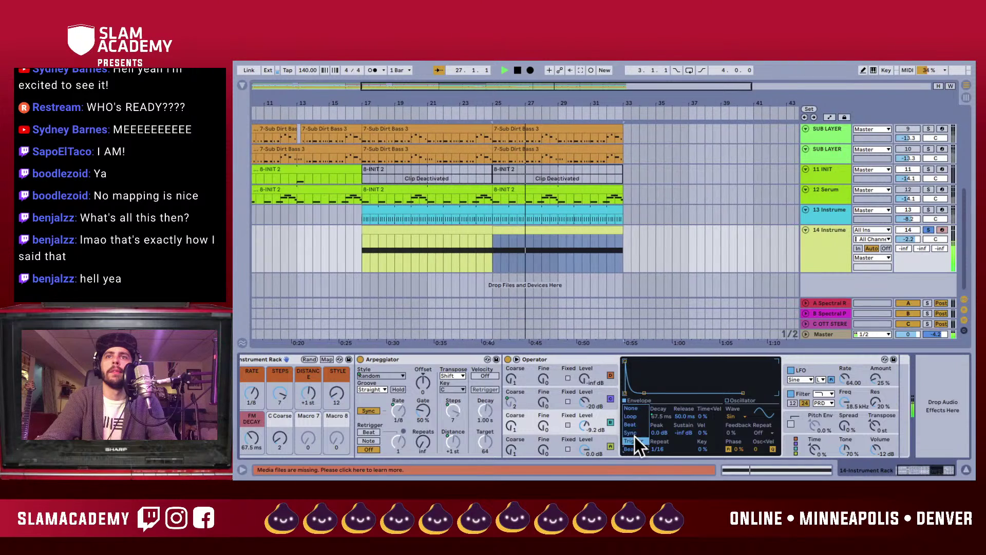
left_click(635, 432)
left_click(630, 449)
left_click(634, 417)
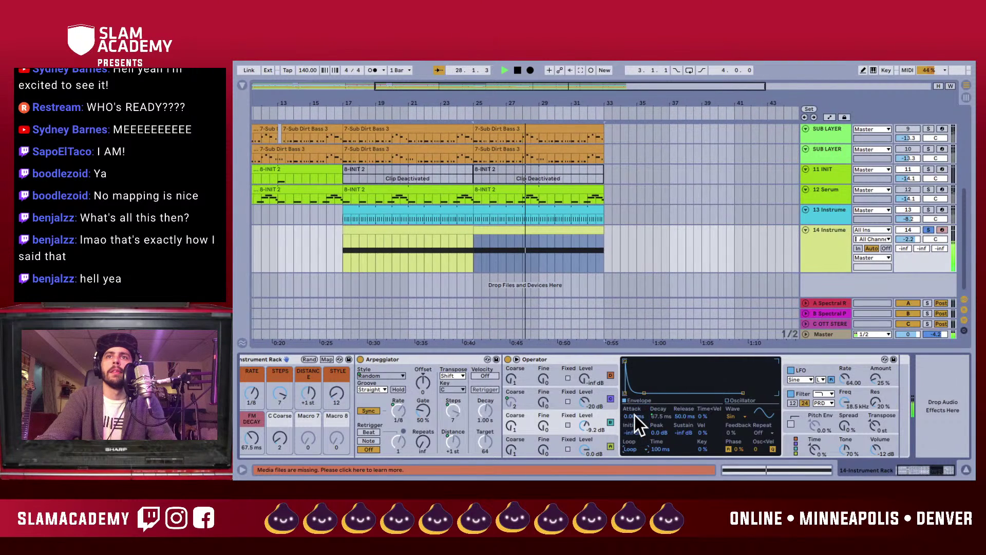
- Try a 6.10 ms loop time on oscillator B's envelope, return it to 100 ms and stop playback
left_click(658, 448)
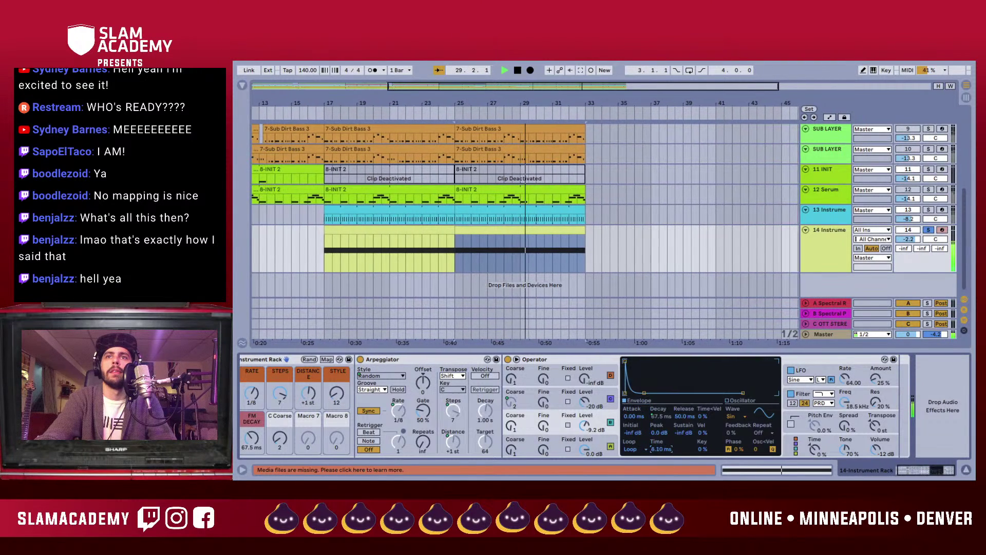
type("100")
key("Return")
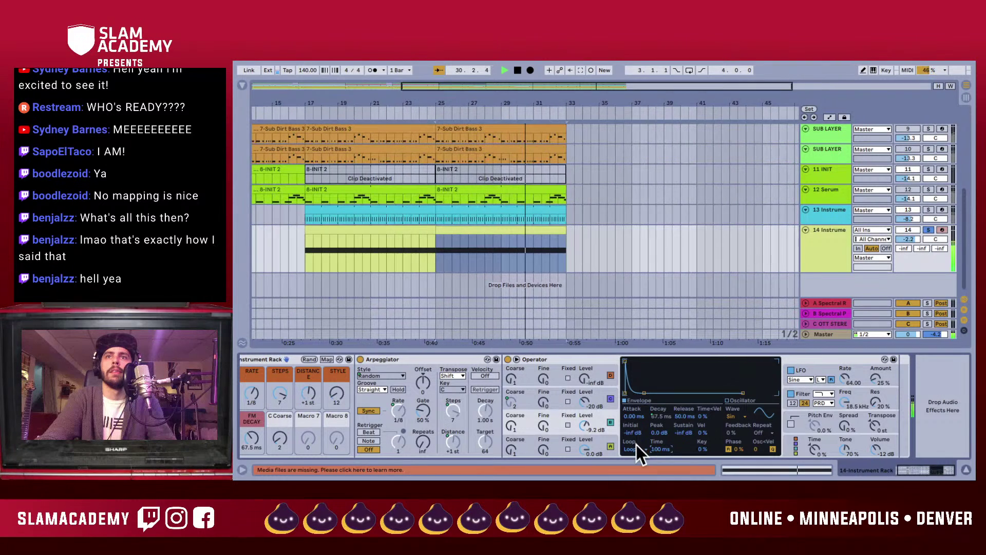
left_click(339, 438)
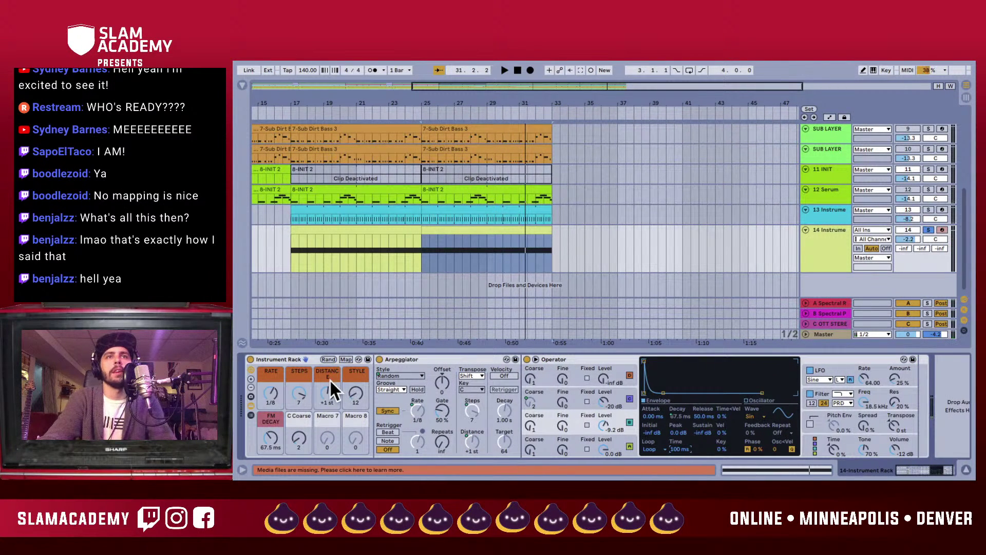
- Try the FM DECAY macro at 19.0 ms during playback, then stop
left_click(271, 437)
key("space")
mouse_move(270, 438)
left_mouse_down()
mouse_move(271, 448)
mouse_move(270, 435)
left_mouse_up()
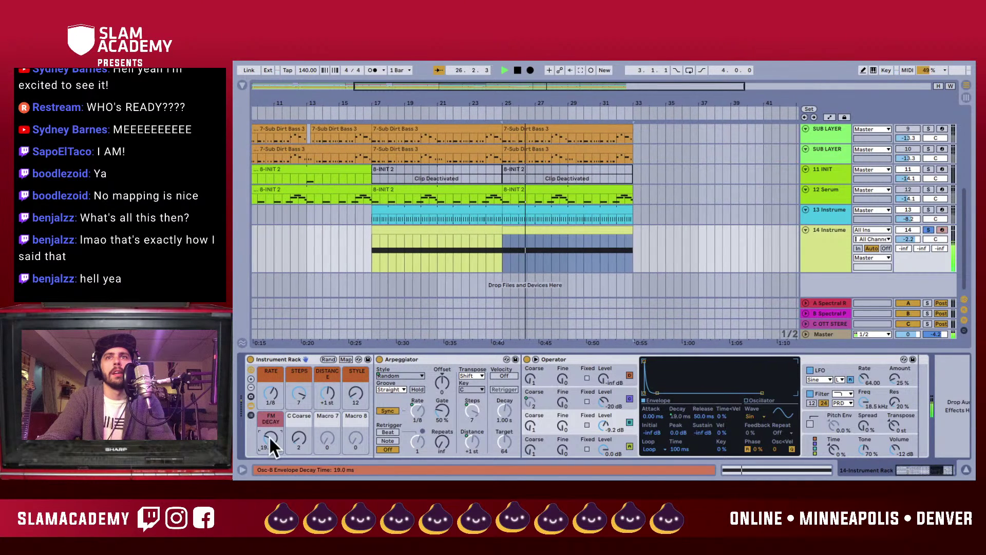
key("space")
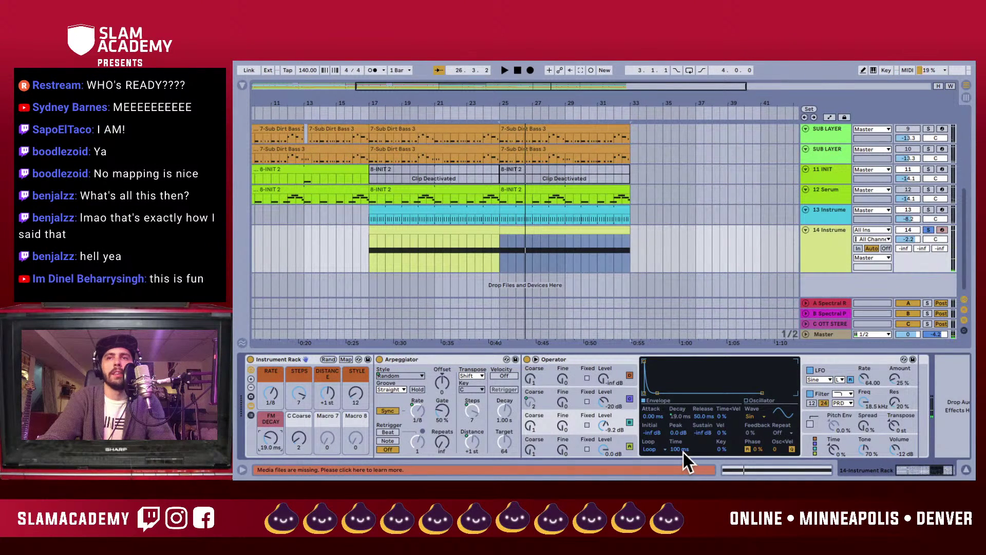
- Set oscillator B's envelope loop time to 15.0 ms and audition the part
left_click_drag(679, 448, 679, 455)
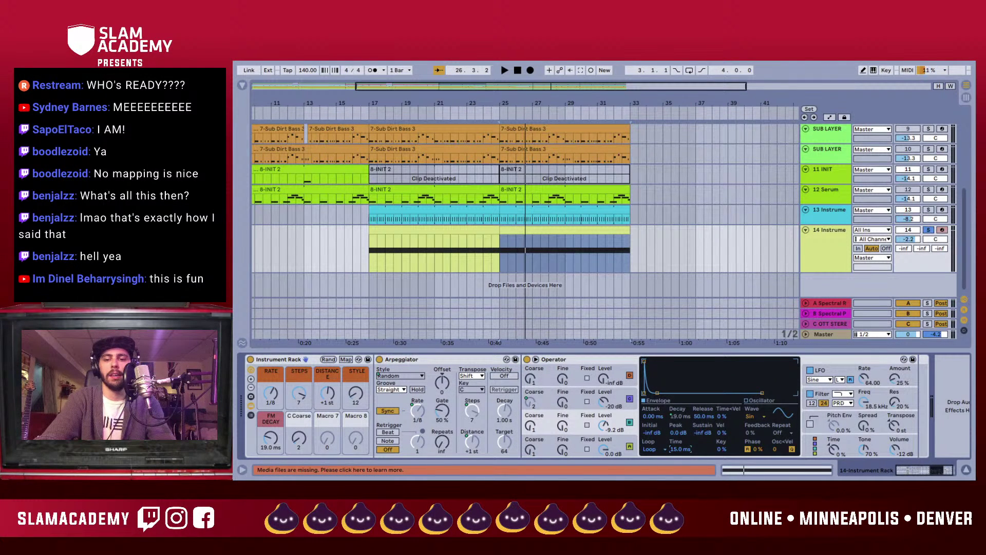
key("space")
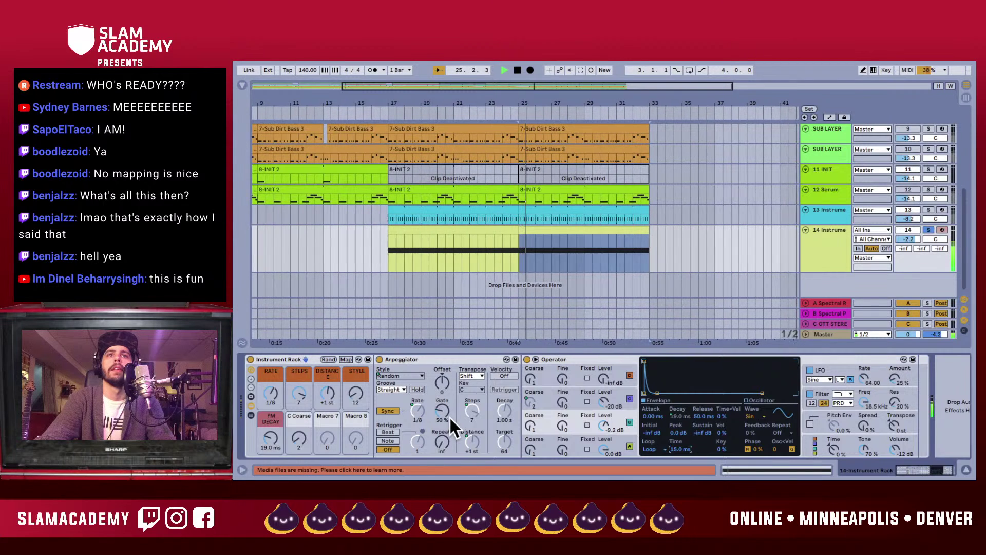
key("space")
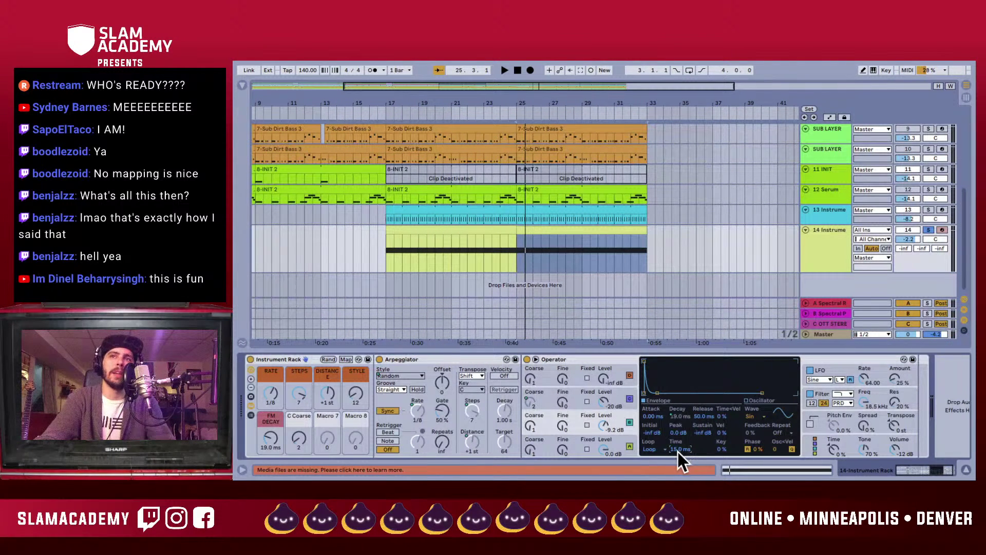
- Sweep the FM DECAY macro above one second, settle it at 76.1 ms during playback, and stop
left_click_drag(258, 426, 259, 396)
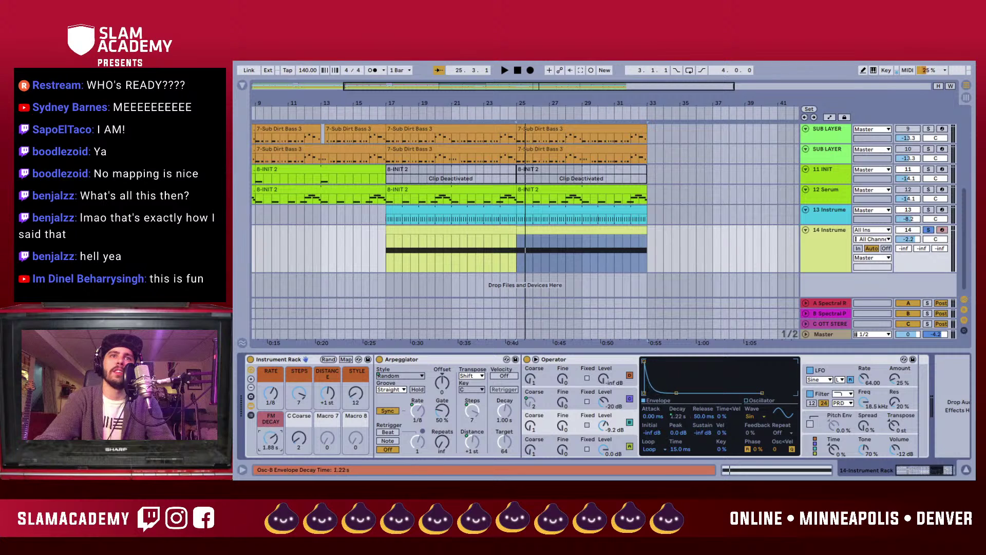
key("space")
mouse_move(270, 437)
left_mouse_down()
mouse_move(270, 497)
mouse_move(269, 439)
left_mouse_up()
key("space")
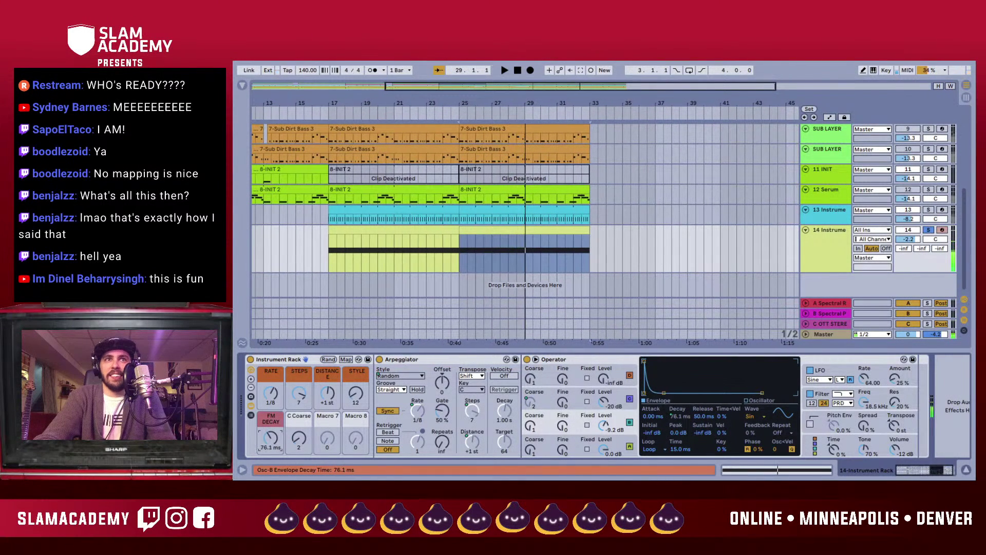
- Map oscillator B's envelope loop mode to Macro 7, and name the sixth and seventh macros FM COARSE and LOOP?
right_click(658, 451)
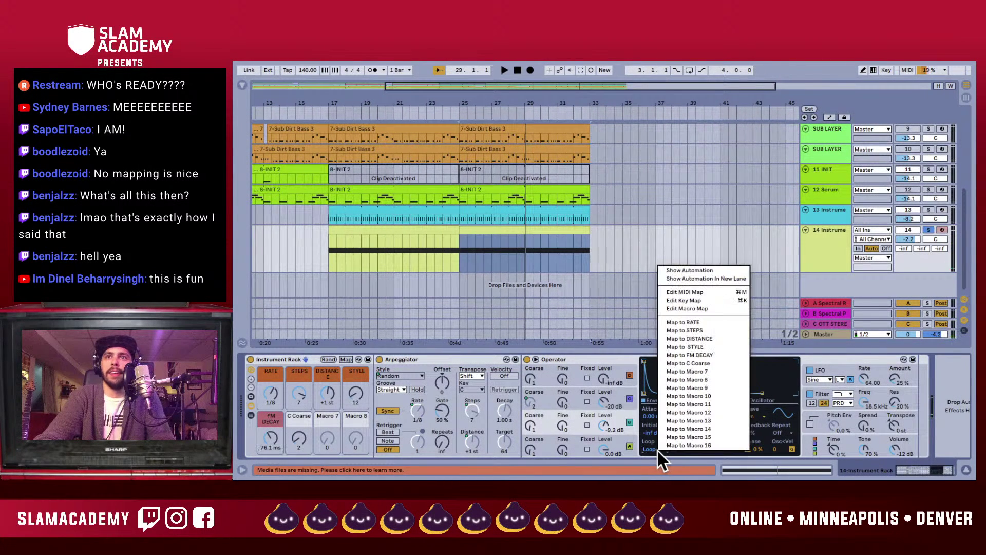
left_click(710, 368)
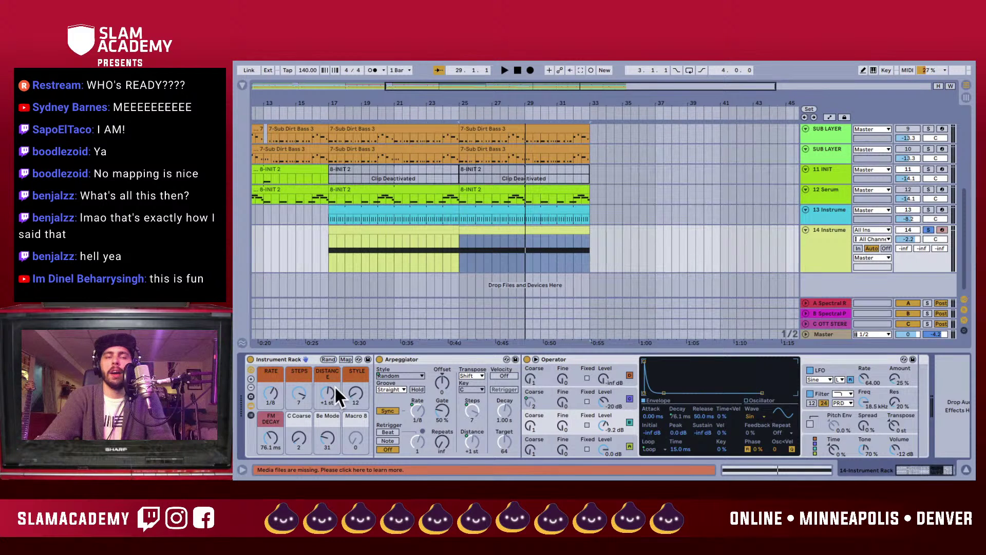
left_click(289, 415)
type("B")
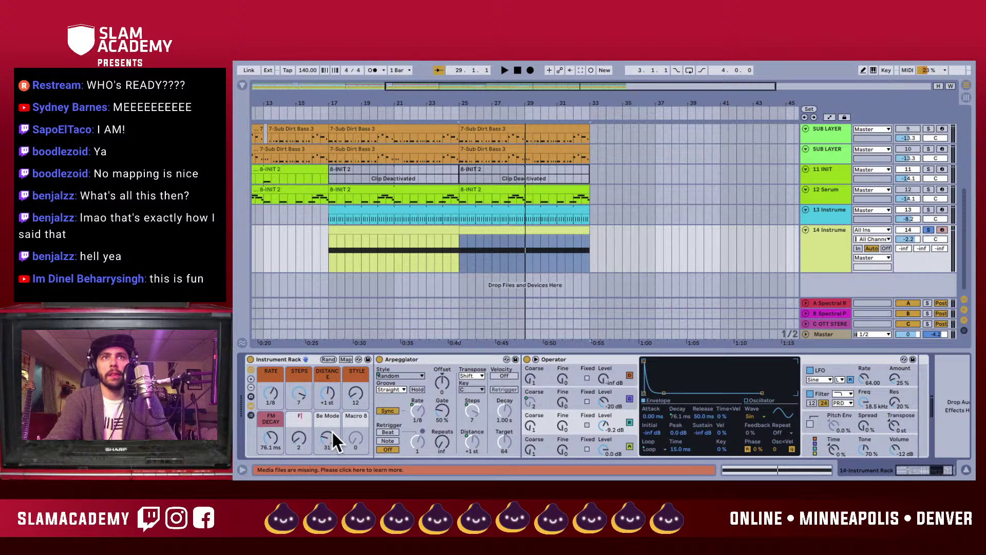
type(" COARSE")
key("Return")
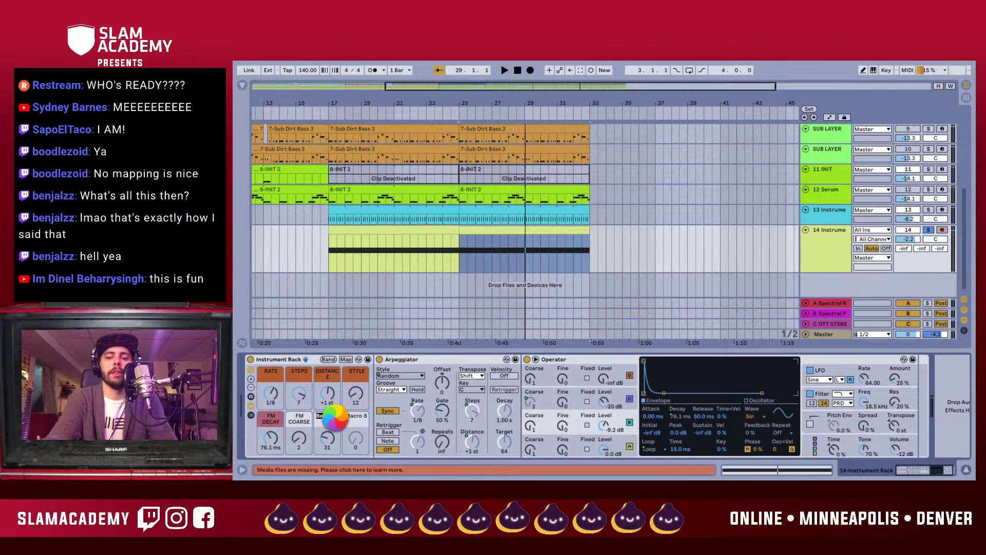
type("LOOP?")
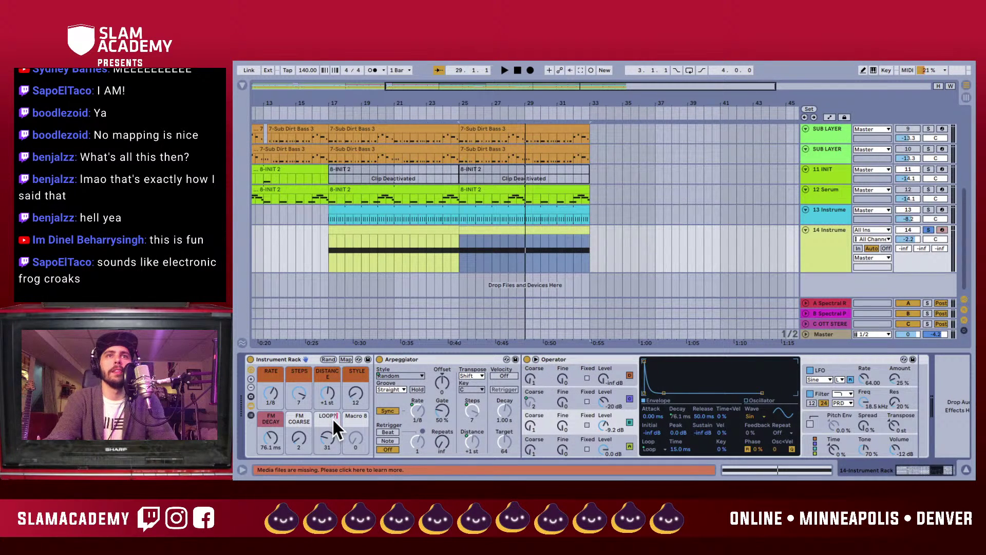
- Colour the FM COARSE and LOOP? macros muted red to match FM DECAY
right_click(299, 411)
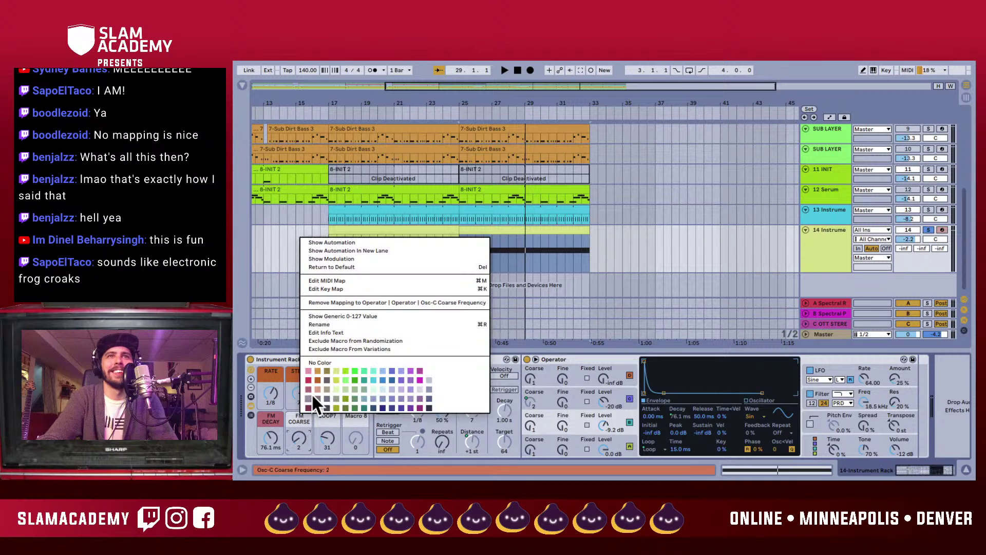
left_click(307, 385)
right_click(324, 410)
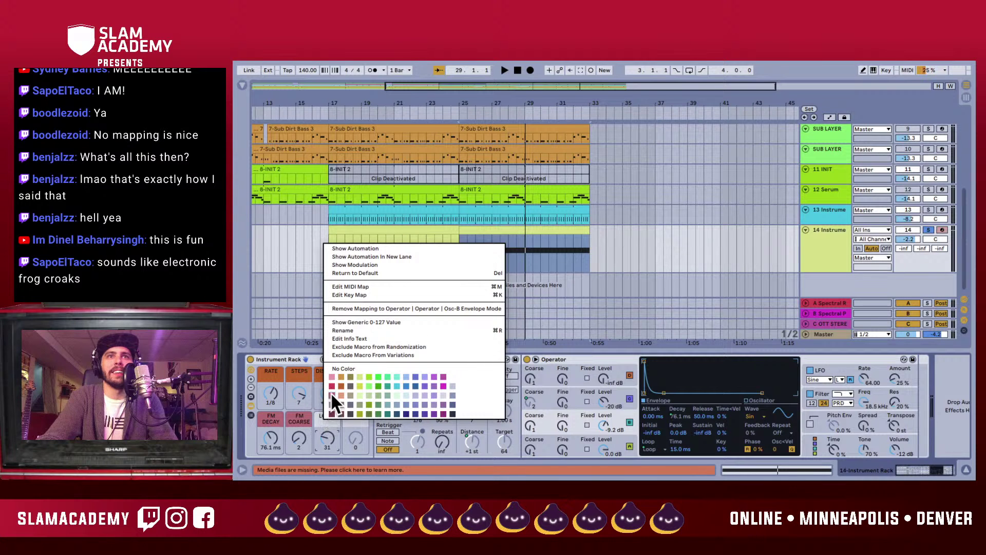
left_click(332, 395)
- Audition the part with different LOOP? macro settings and check the mapped parameters in the rack
key("space")
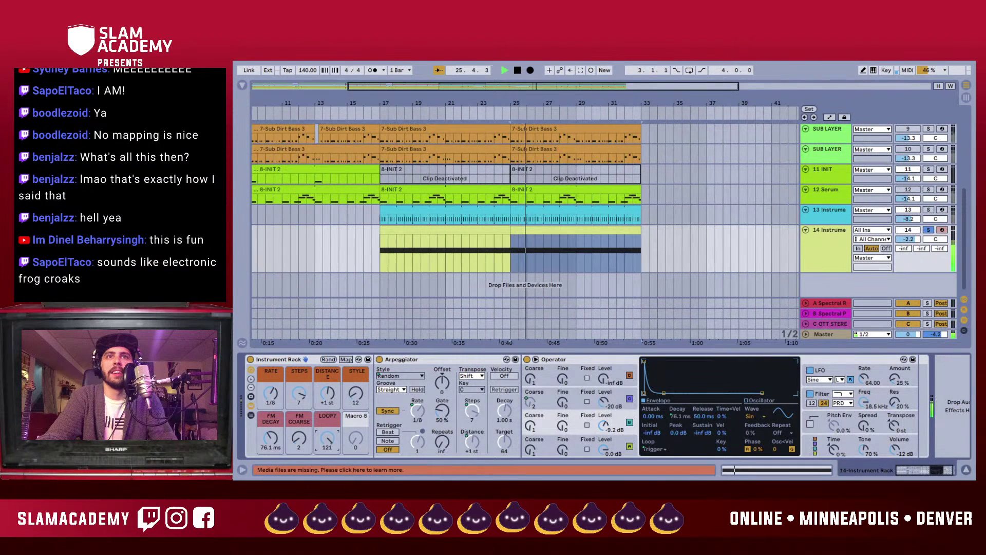
key("space")
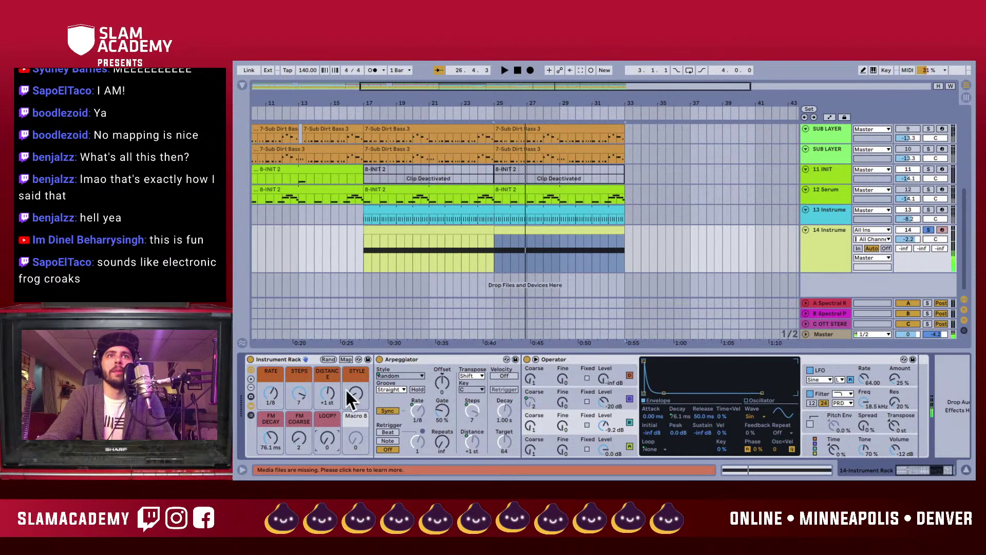
left_click(347, 359)
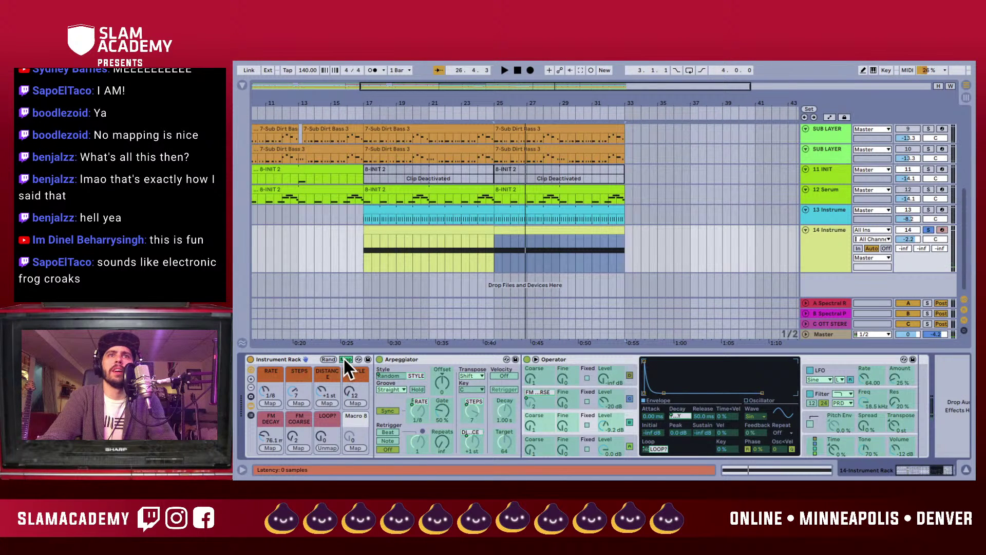
left_click(344, 359)
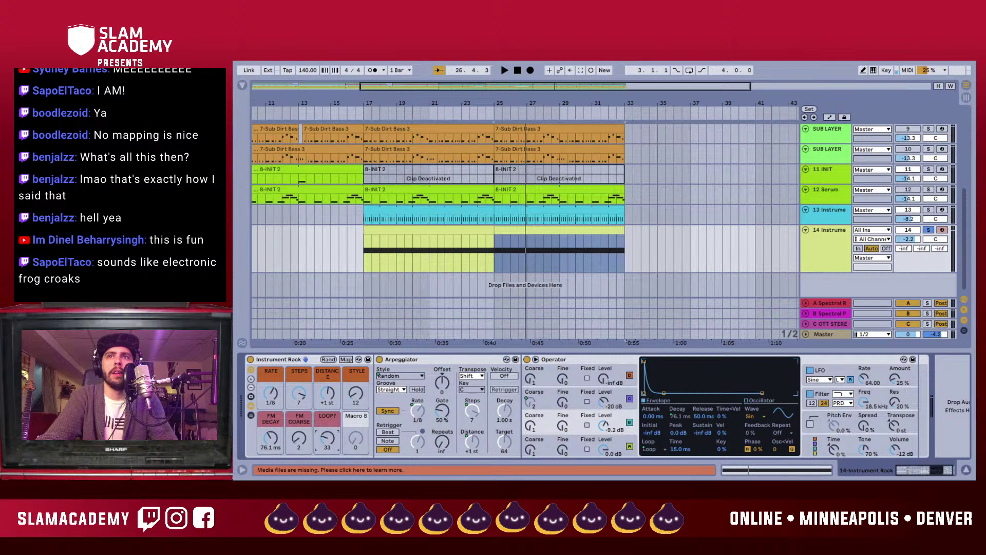
- Move the LOOP? macro through its envelope modes to 47 and examine the rack's macro mapping ranges
left_click_drag(330, 435, 329, 433)
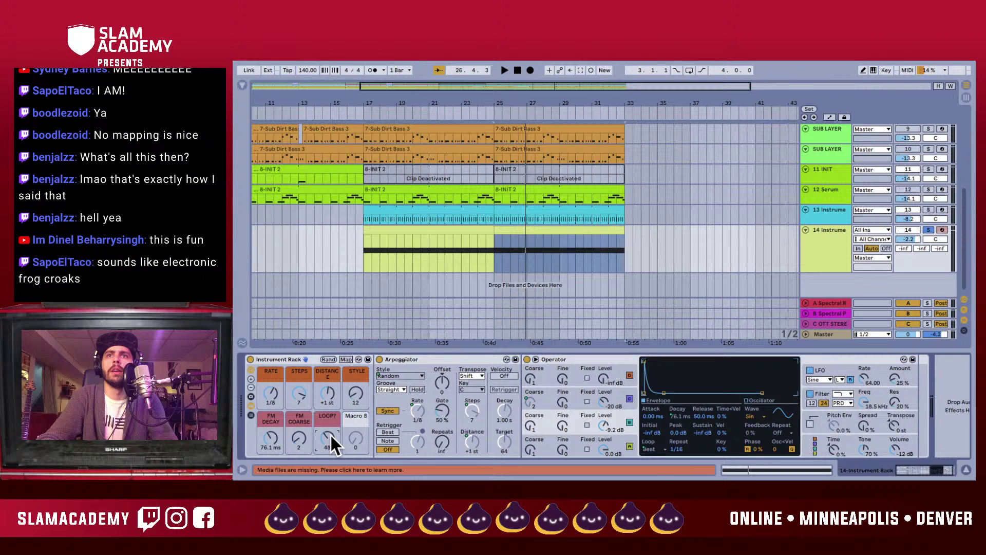
left_click_drag(334, 444, 334, 446)
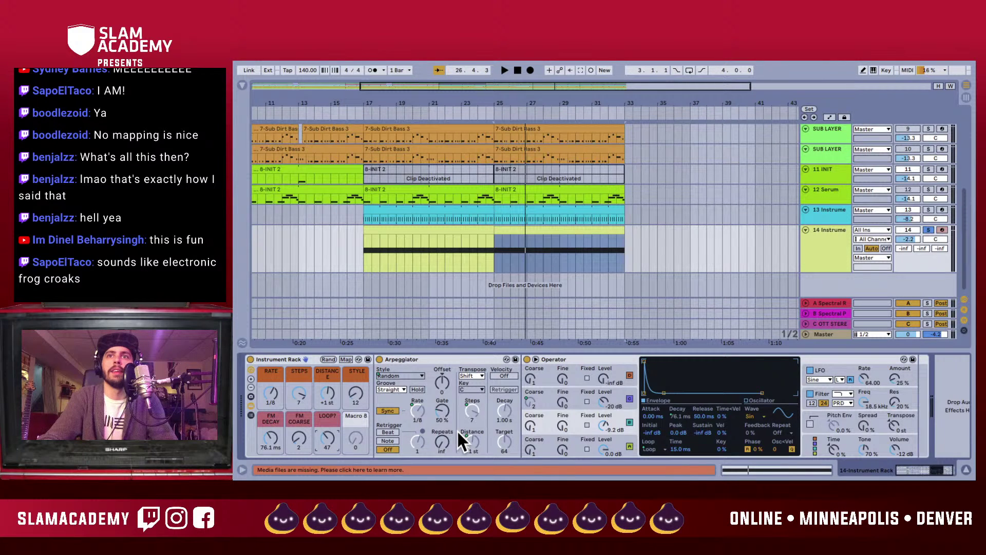
left_click(345, 360)
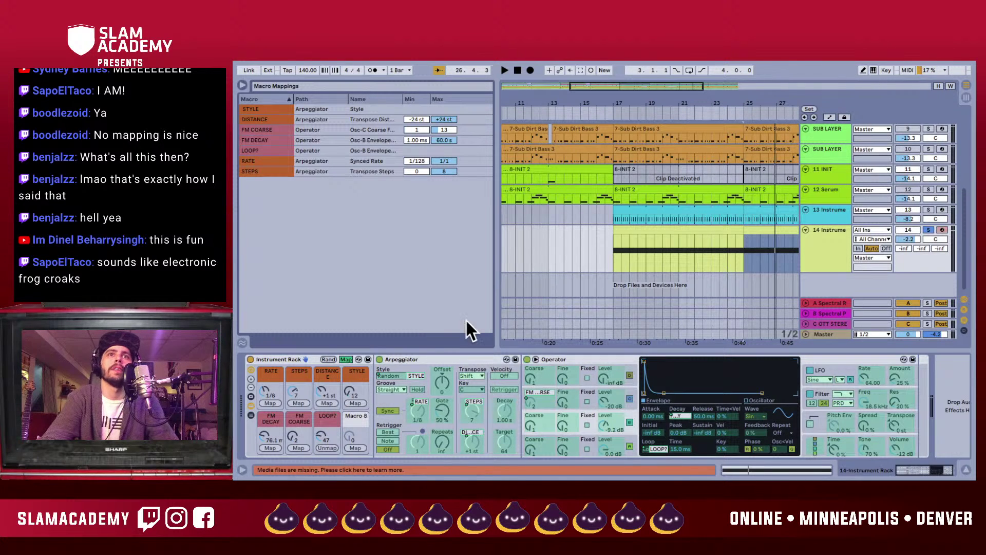
left_click(345, 359)
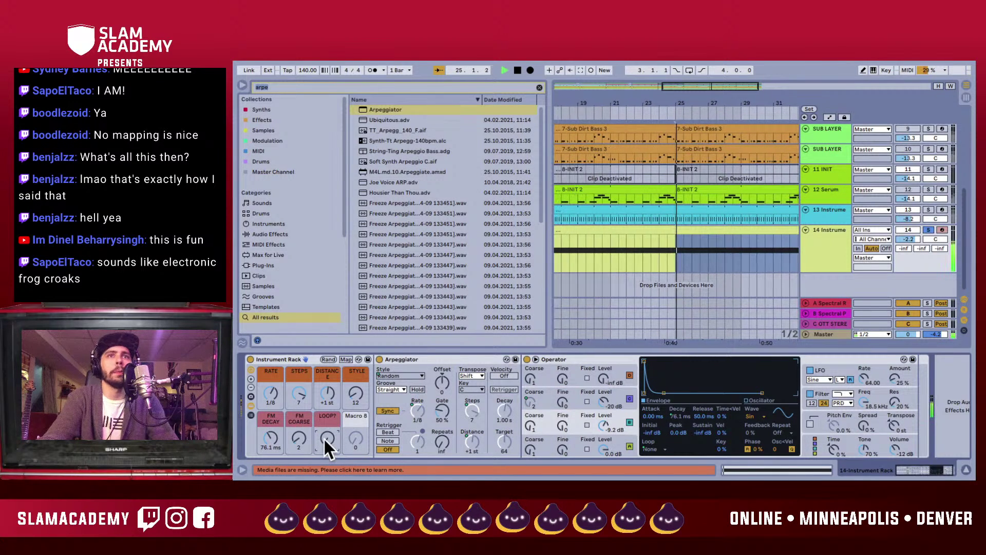
- Try the LOOP? macro up to 37 during playback, lower FM DECAY to 49.3 ms and stop
left_click_drag(325, 438, 326, 418)
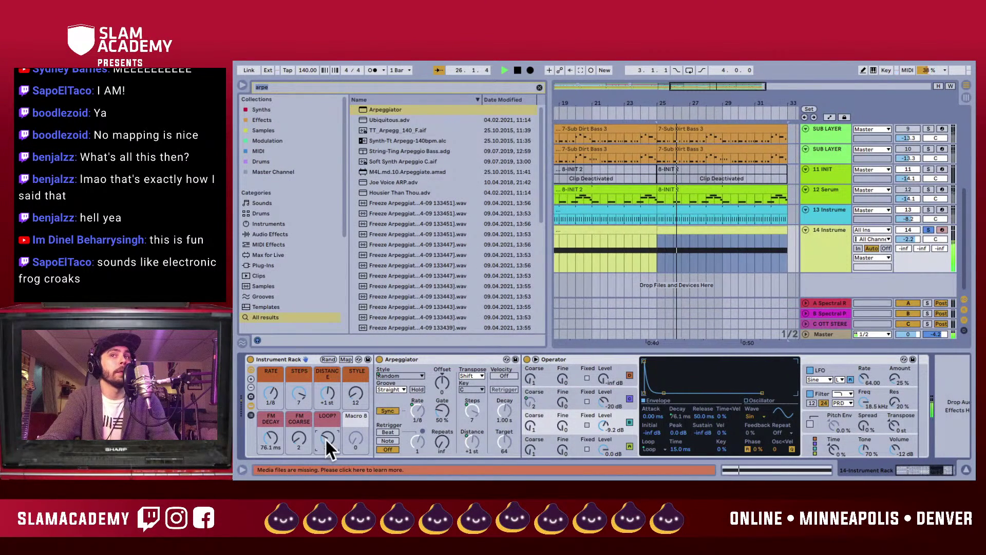
mouse_move(269, 437)
left_mouse_down()
mouse_move(270, 460)
mouse_move(270, 449)
left_mouse_up()
key("space")
scroll(489, 429, "right", 2)
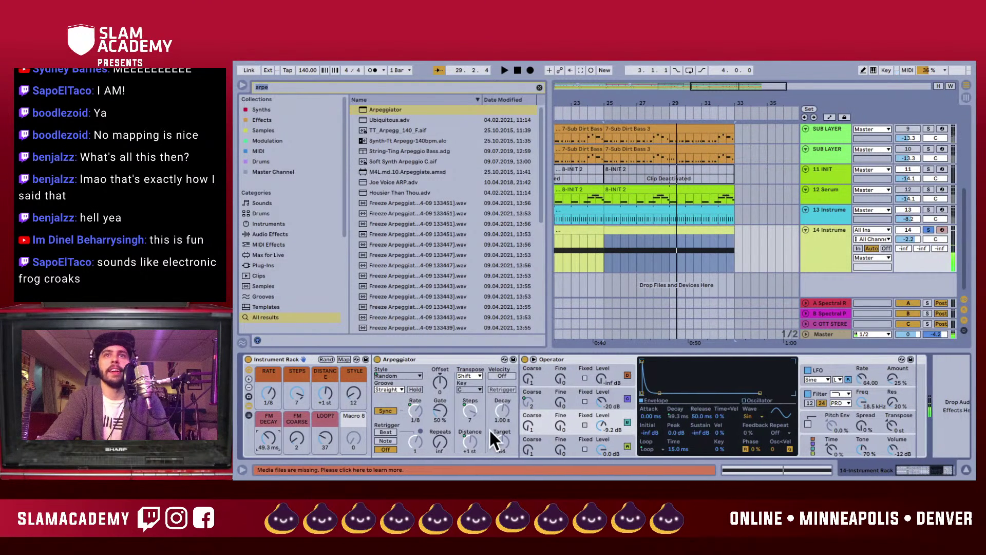
- Set the LOOP? macro to 0 and audition the part
left_click(308, 438)
type("0")
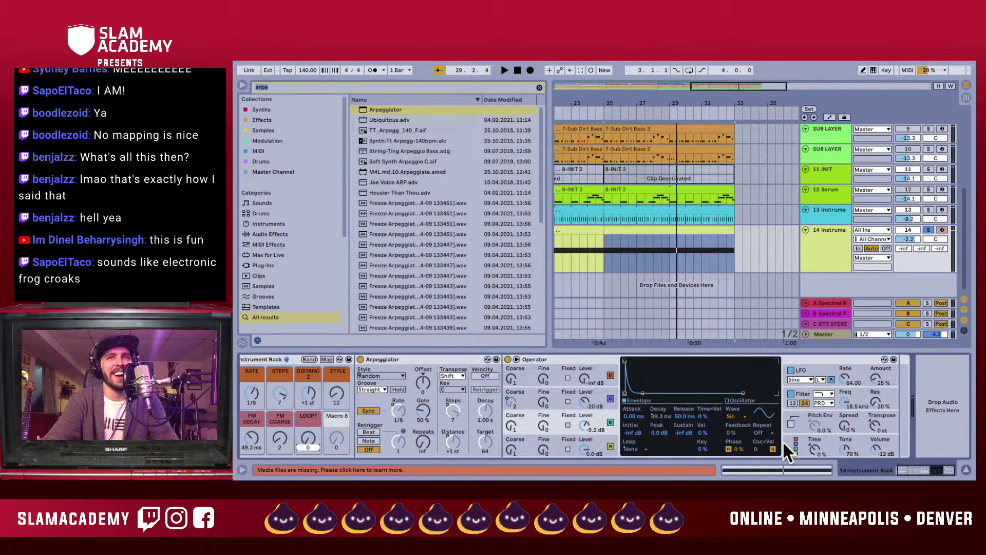
key("space")
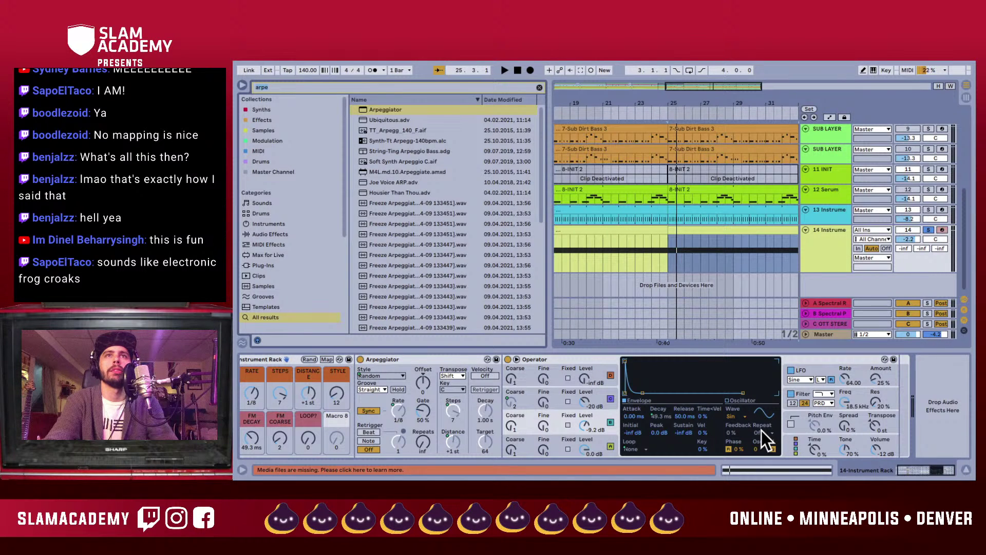
- Clear the browser search and look through the Effects collection for an effect to add to the rack
mouse_move(519, 73)
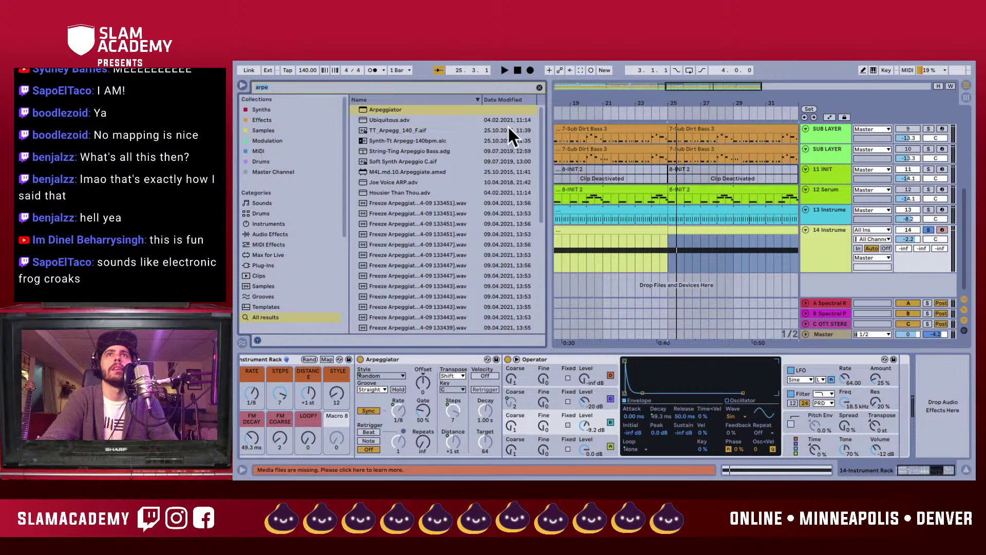
left_click(539, 87)
left_click(263, 120)
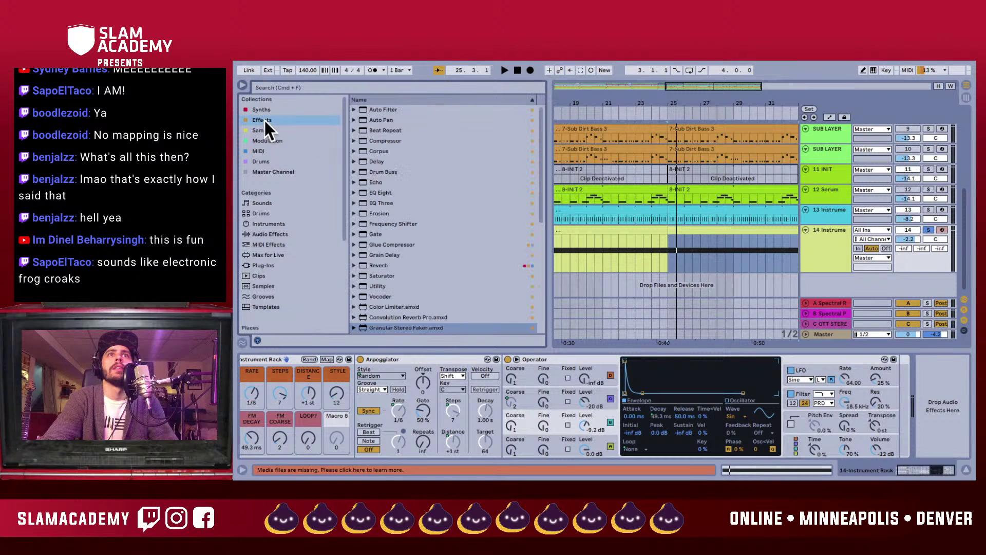
scroll(469, 240, "down", 5)
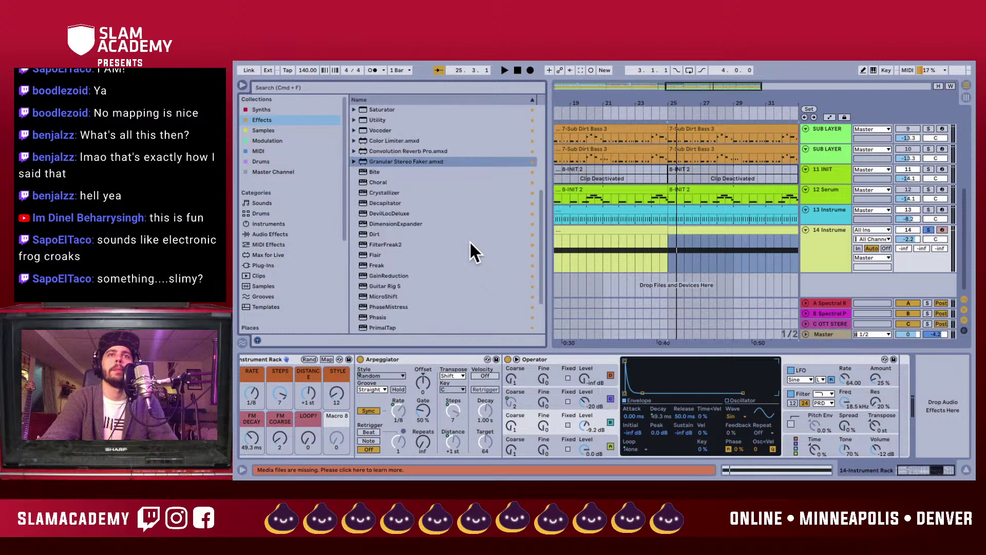
scroll(469, 240, "up", 5)
scroll(471, 243, "down", 7)
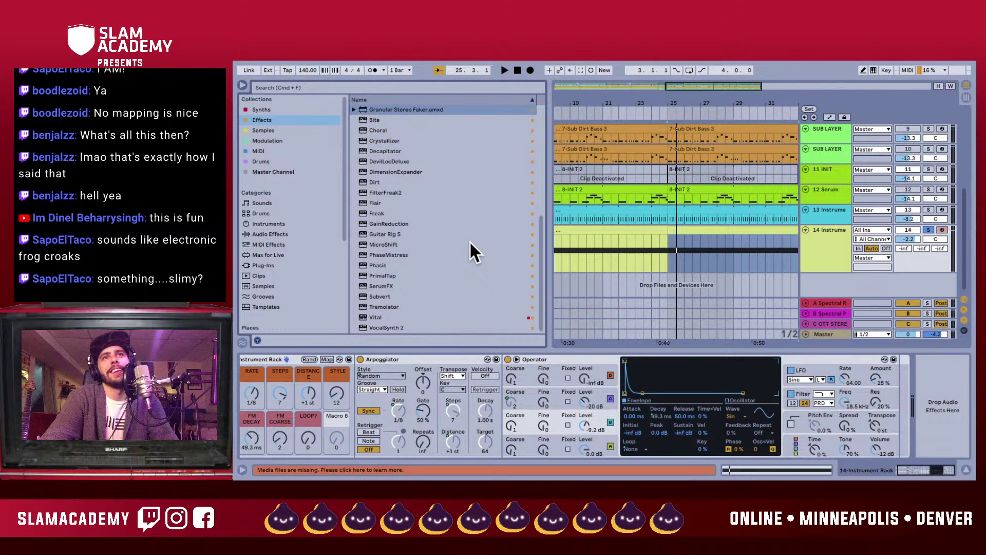
scroll(445, 254, "up", 7)
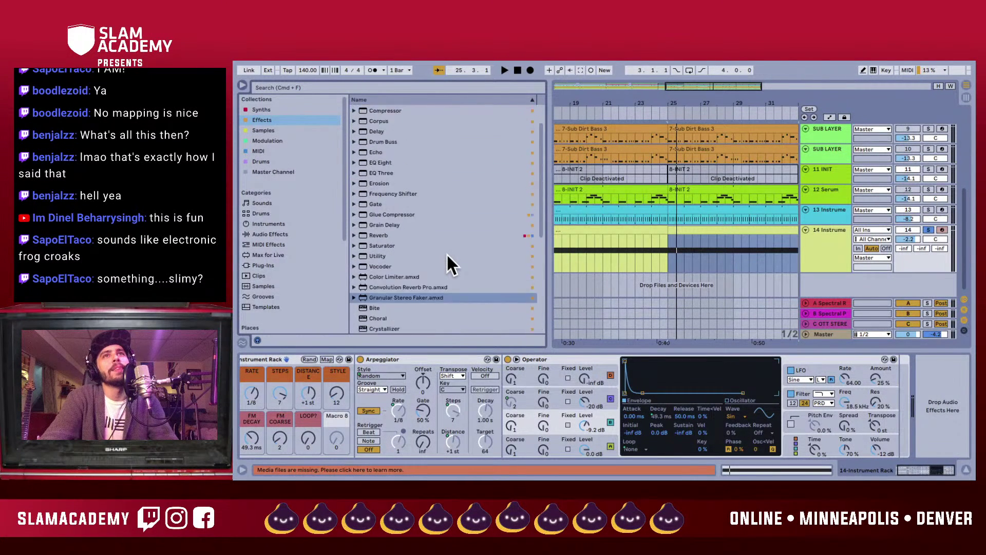
scroll(449, 238, "down", 2)
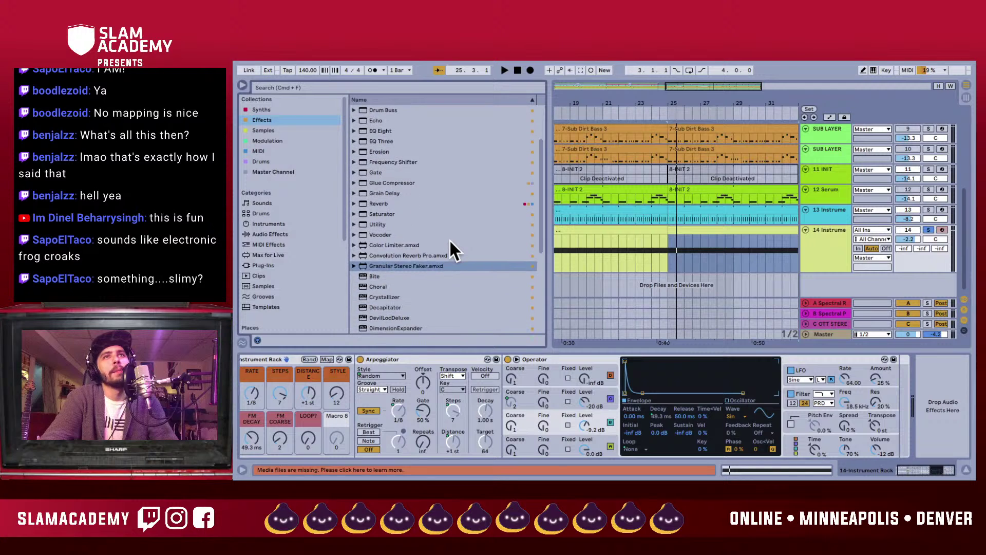
scroll(448, 239, "up", 2)
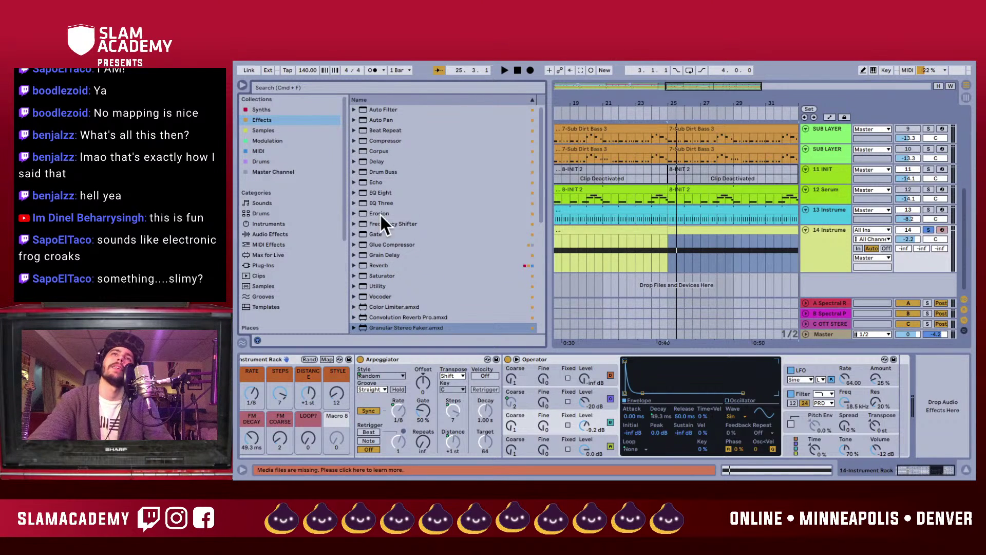
scroll(402, 164, "down", 2)
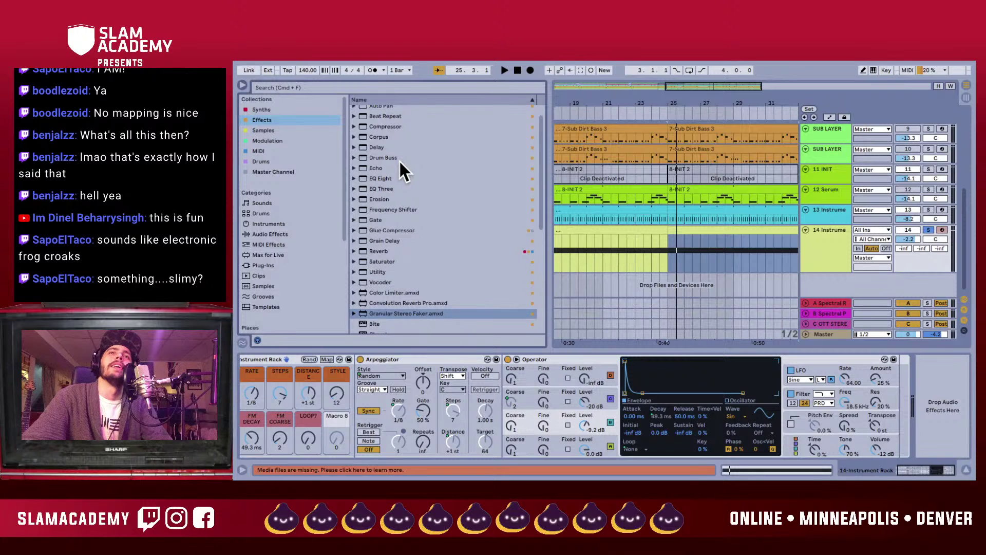
scroll(395, 243, "down", 8)
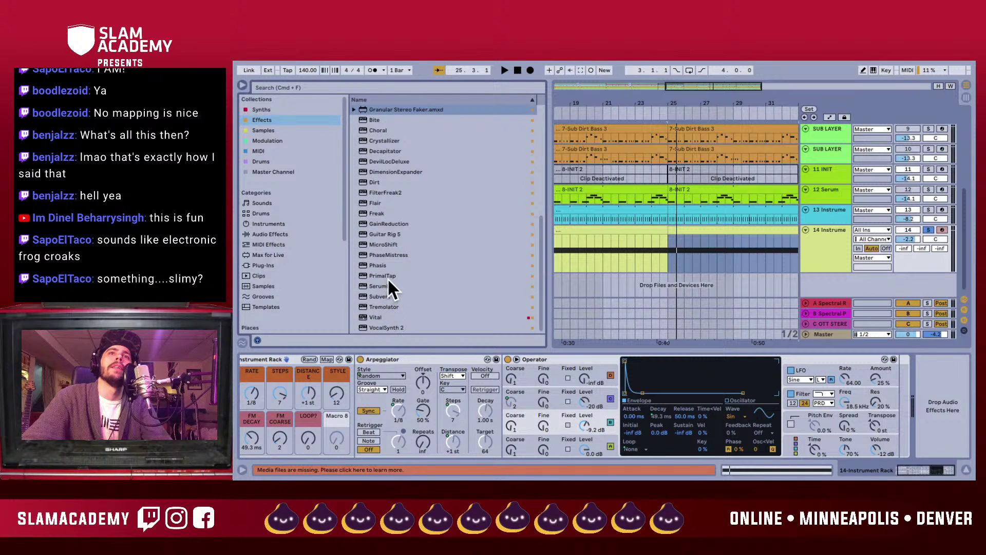
- Try placing Crystallizer after Operator in the Instrument Rack, and insert Subvert there instead
left_click_drag(392, 136, 900, 421)
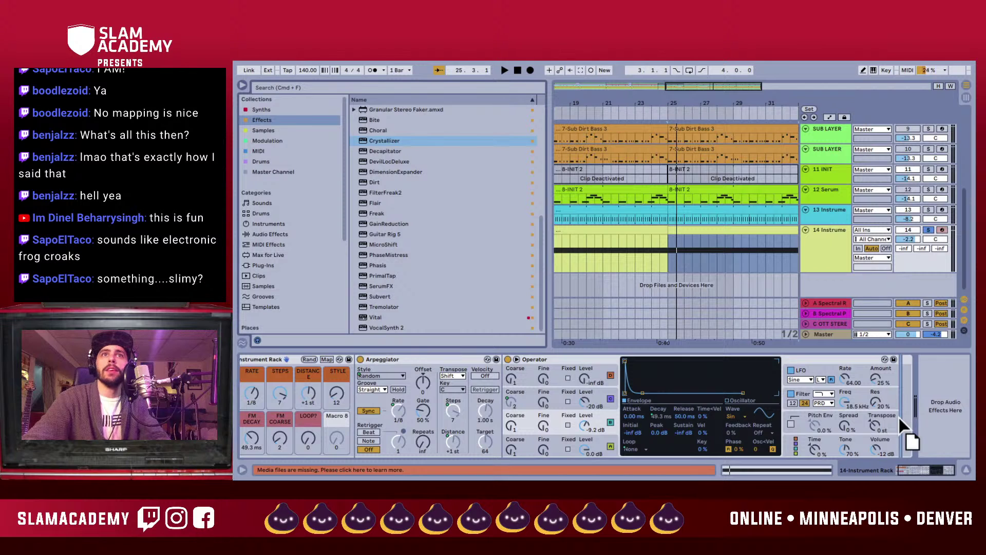
left_click_drag(901, 424, 889, 398)
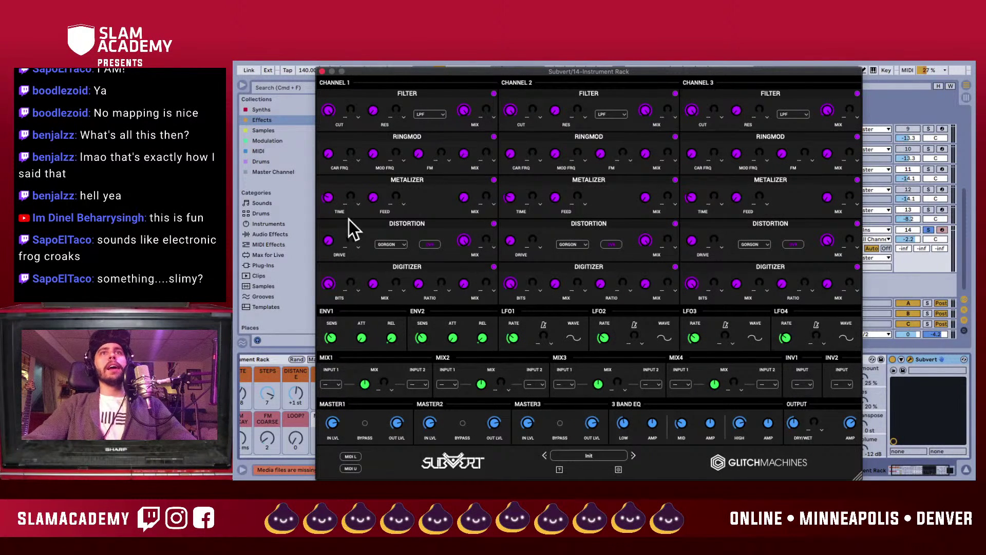
left_click(391, 244)
left_click(393, 251)
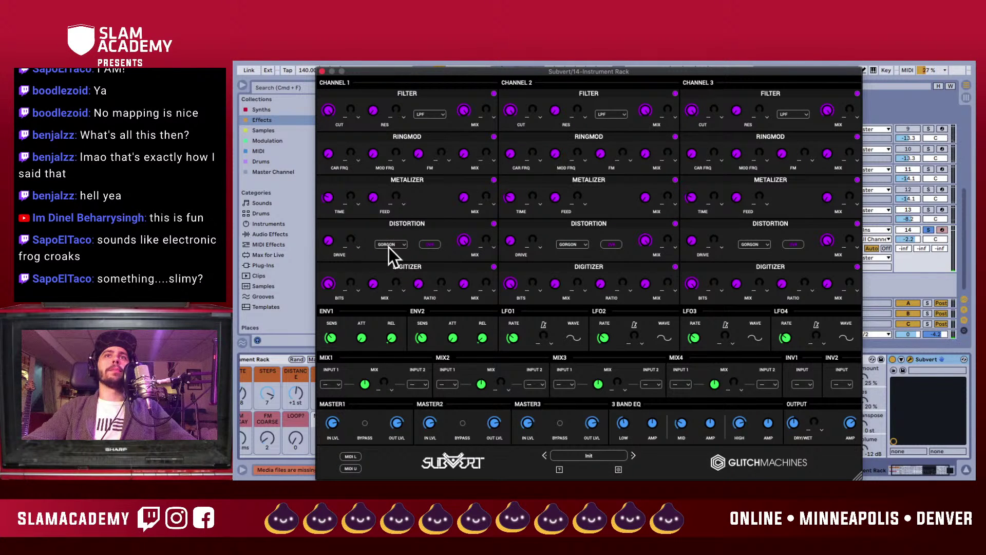
left_click(430, 245)
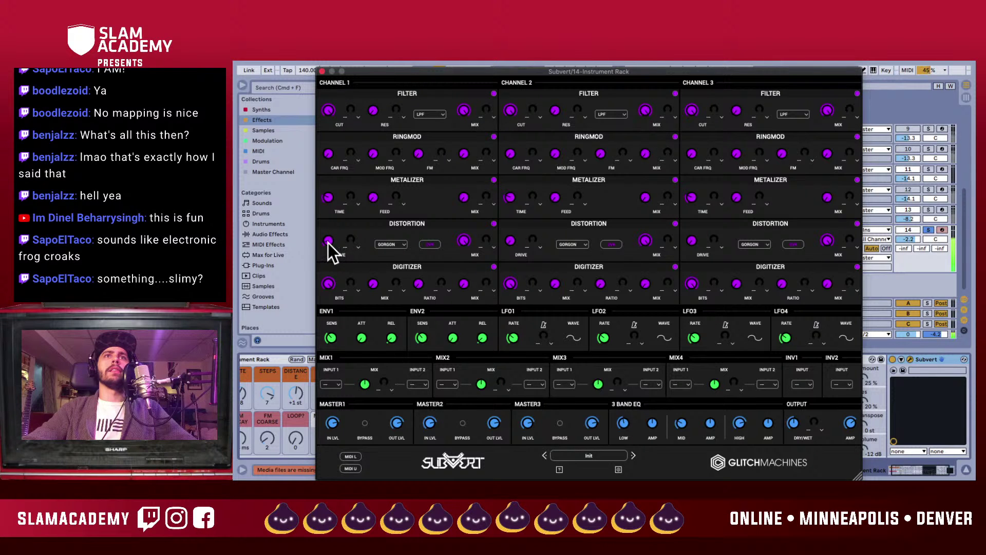
left_click(386, 245)
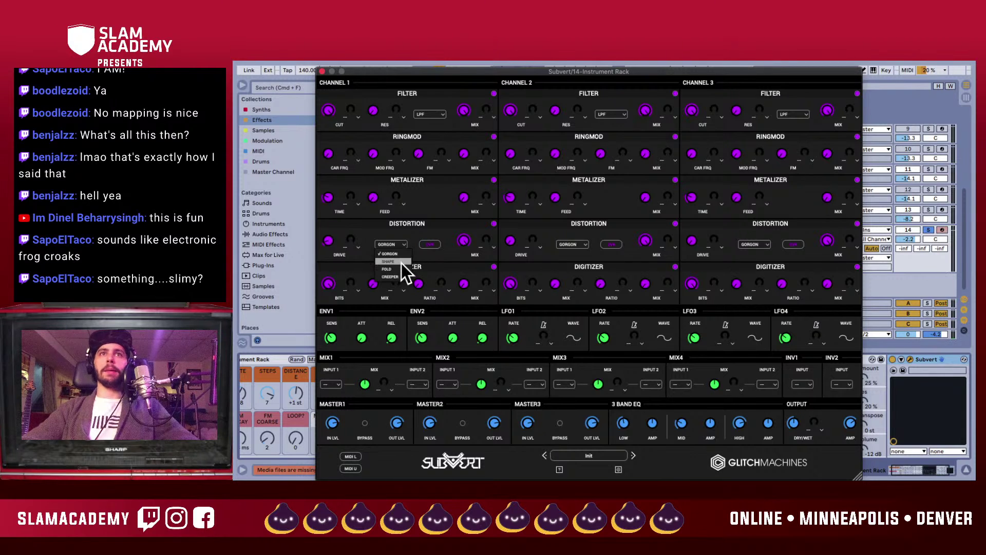
left_click(401, 262)
left_click(385, 244)
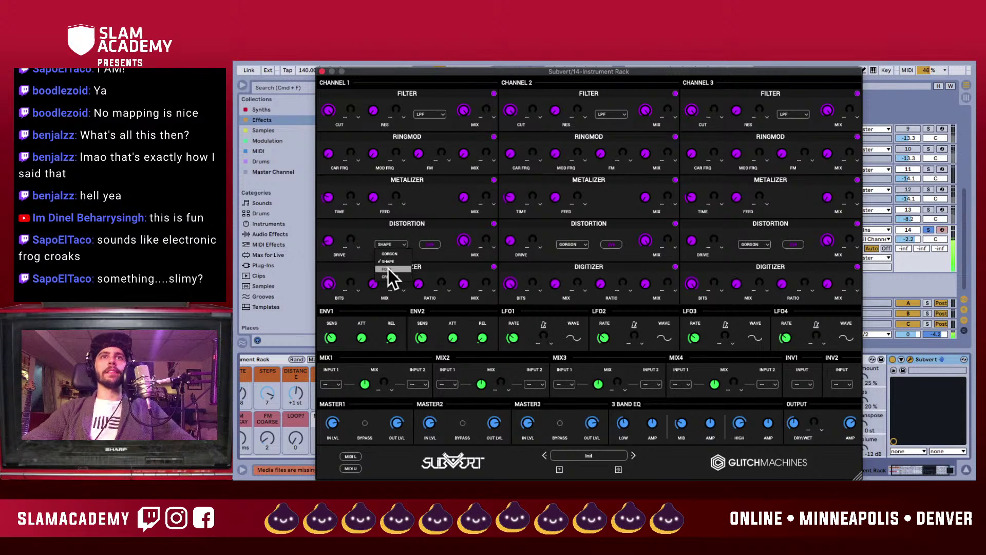
left_click(388, 262)
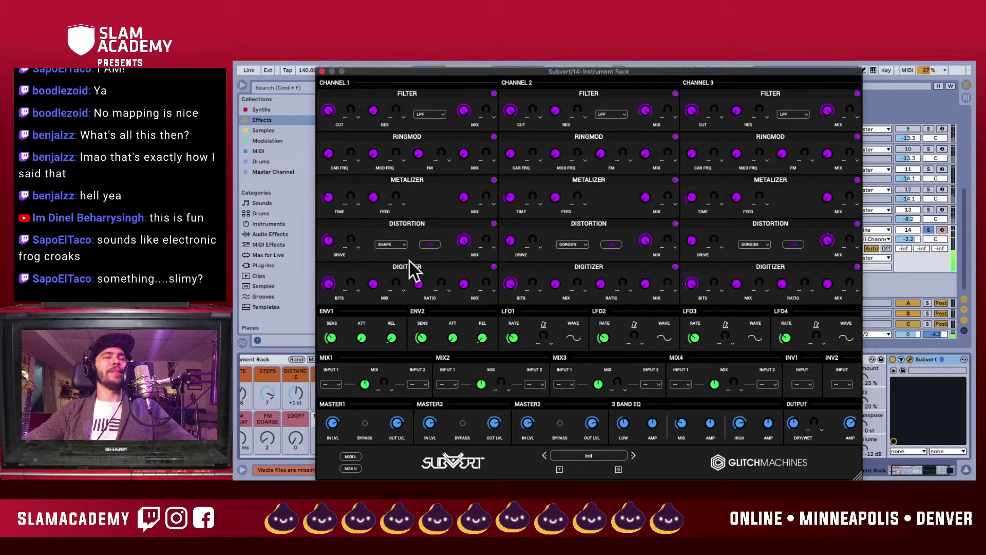
left_click(393, 241)
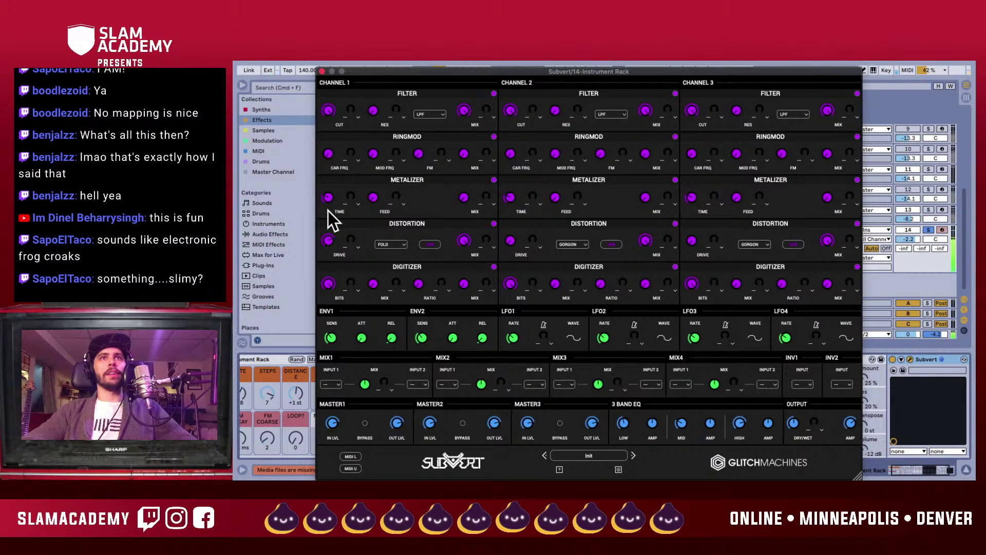
left_click(392, 244)
left_click(389, 245)
left_click(388, 247)
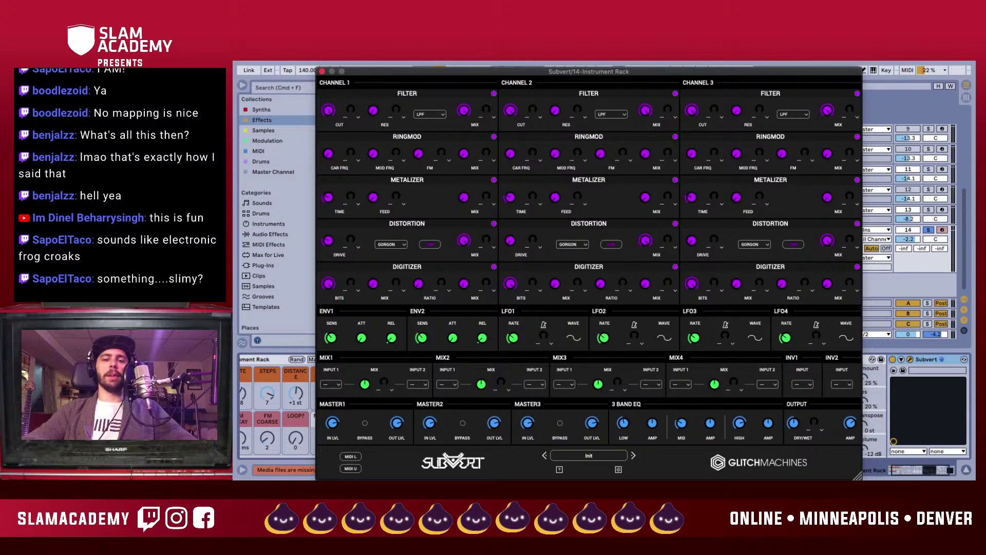
- Reopen the Subvert window and adjust channel 1's Metalizer time and filter cutoff by ear
key("super+alt+p")
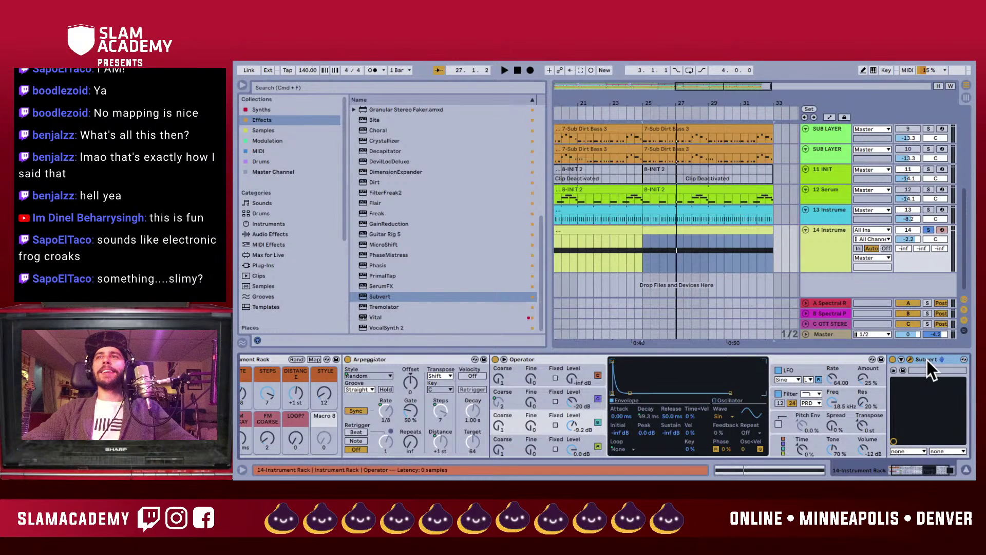
left_click(910, 359)
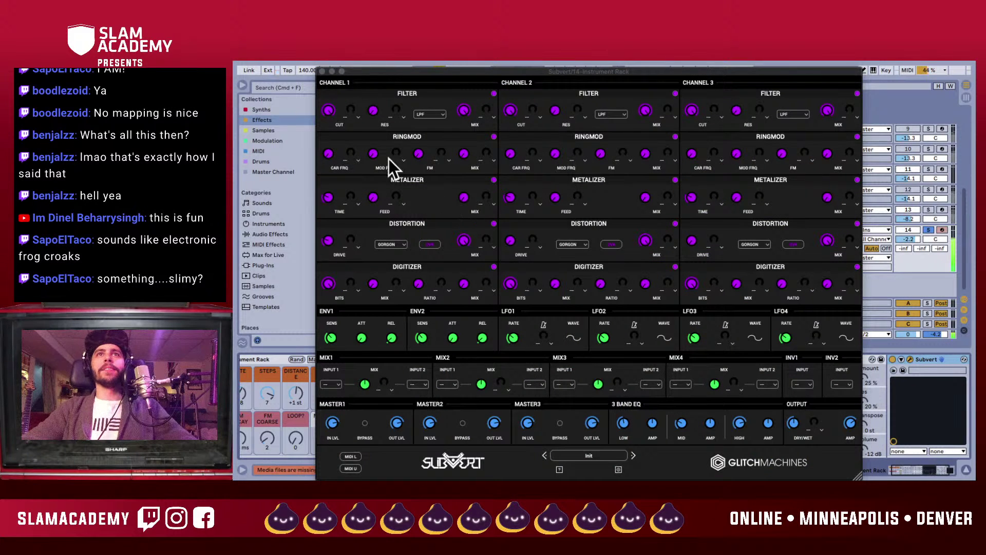
left_click(329, 246)
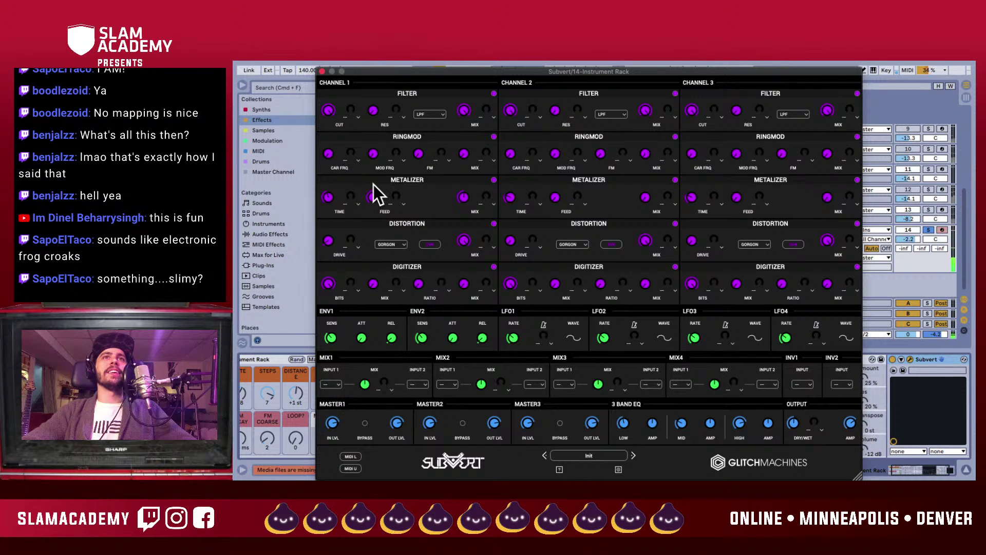
left_click_drag(328, 197, 325, 220)
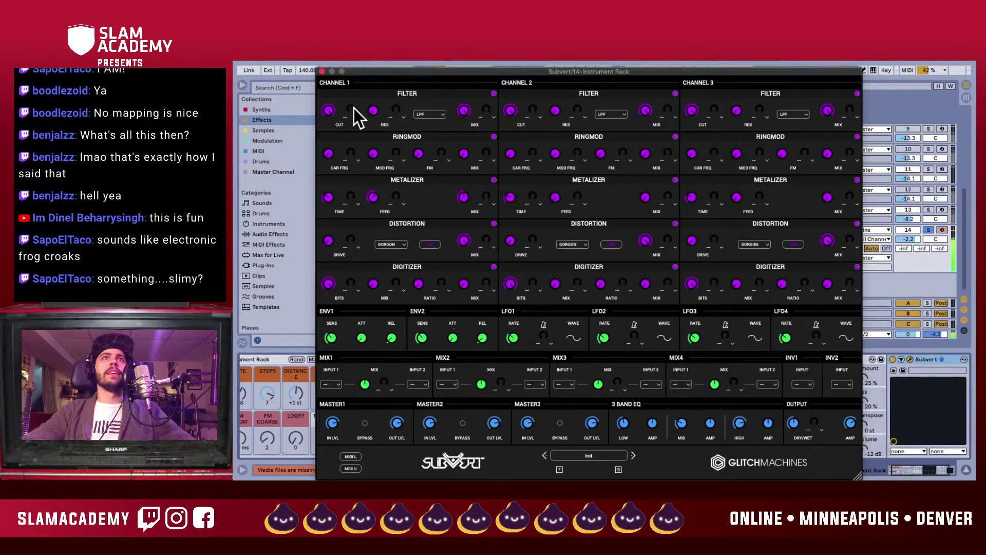
left_click_drag(328, 110, 327, 212)
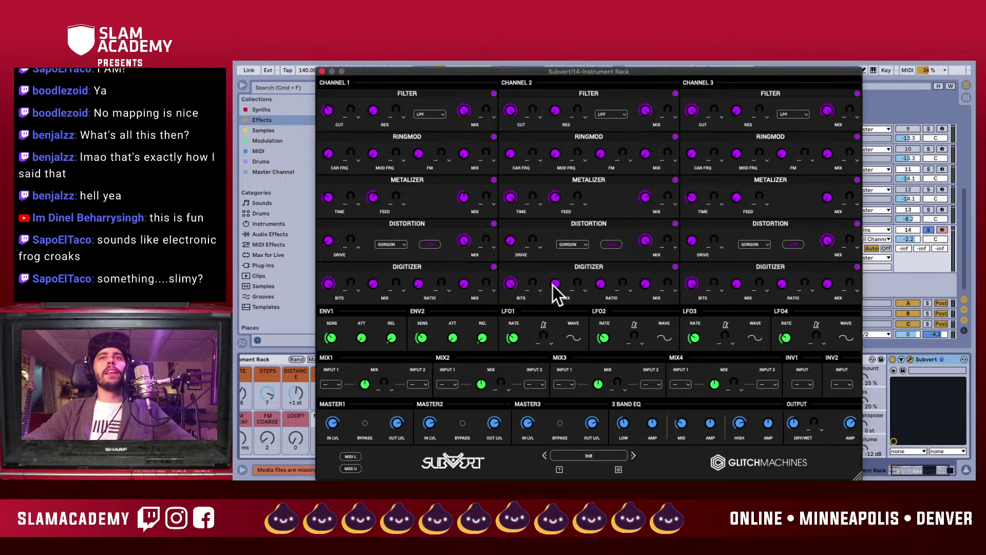
- Modulate channel 2's Metalizer time with LFO1 and adjust the LFO1 rate
left_click(534, 202)
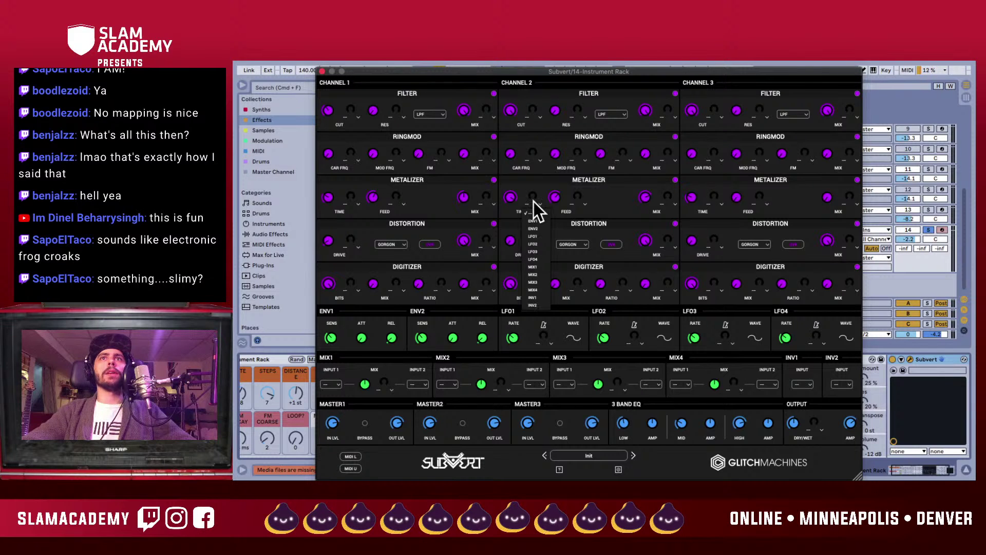
left_click(540, 237)
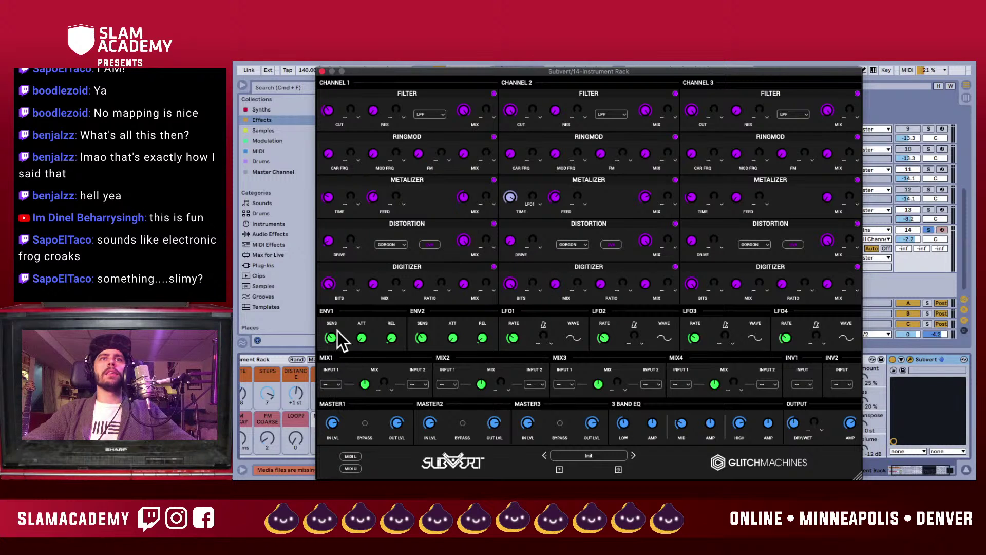
left_click(510, 197)
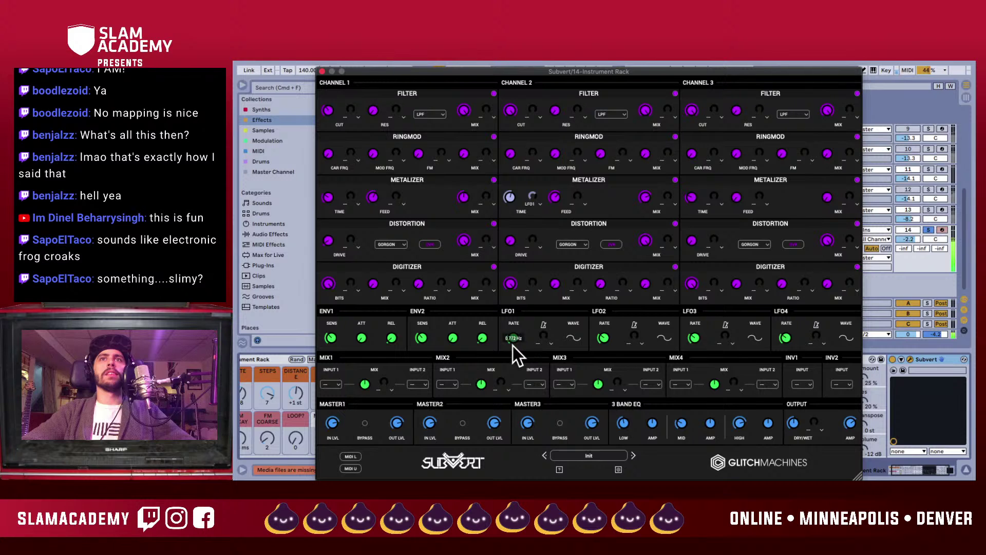
left_click_drag(512, 346, 513, 350)
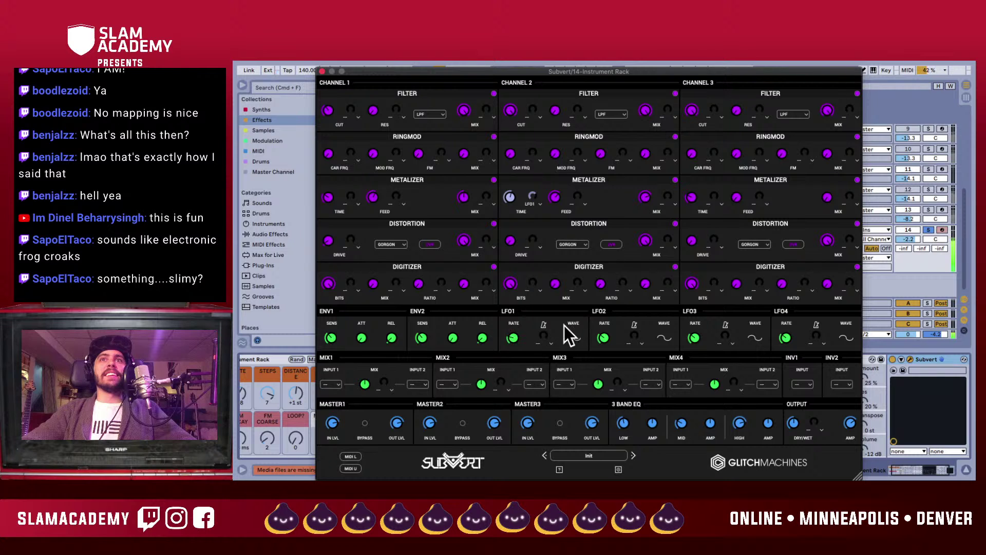
- Modulate channel 2's Metalizer mix with LFO1 and set channel 1's Metalizer time to about 14 ms
left_click(674, 203)
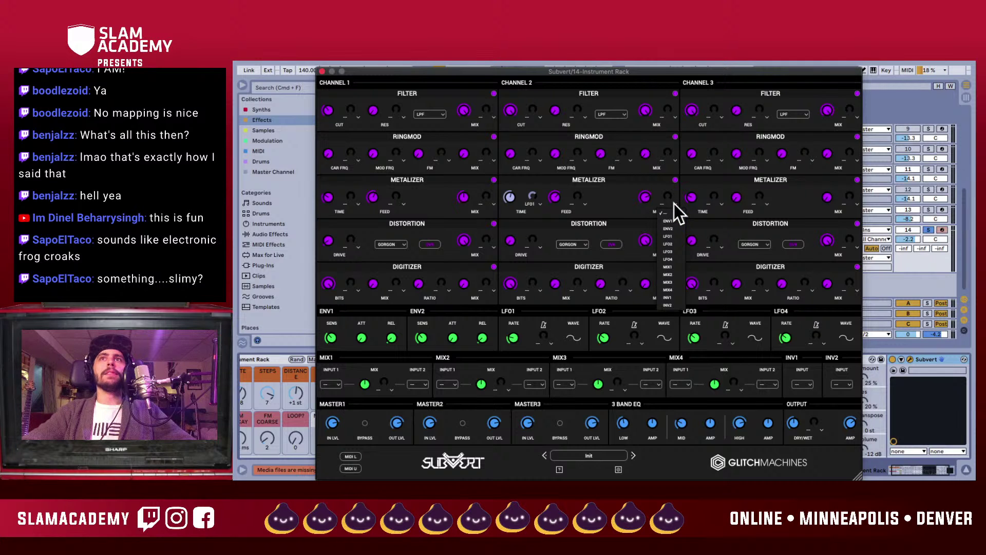
left_click(669, 237)
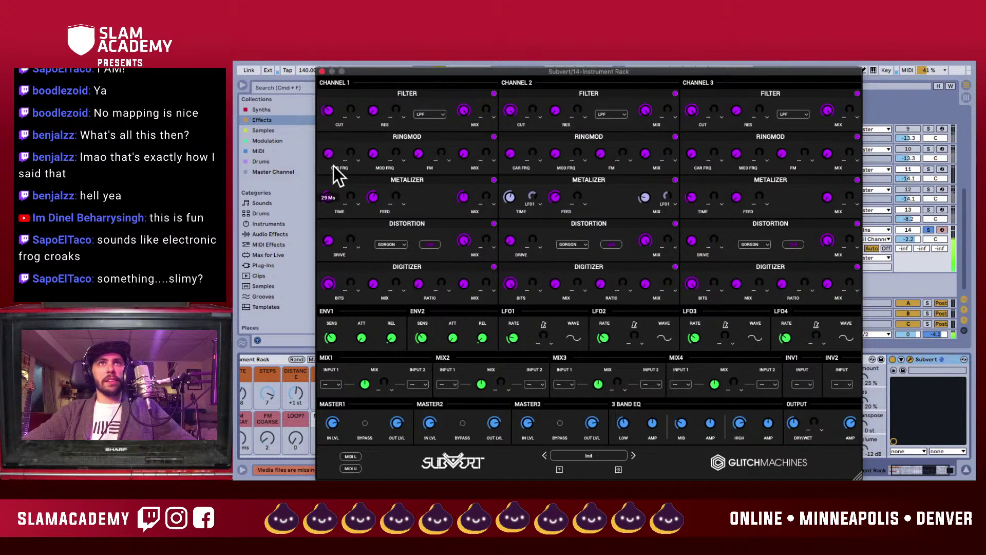
left_click_drag(332, 172, 337, 156)
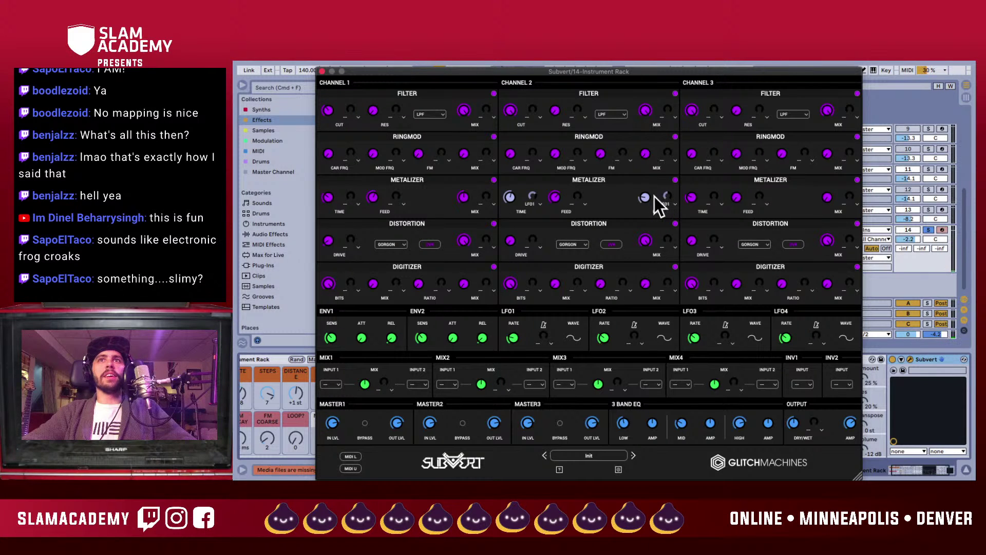
left_click(902, 360)
scroll(906, 384, "right", 3)
scroll(905, 392, "left", 1)
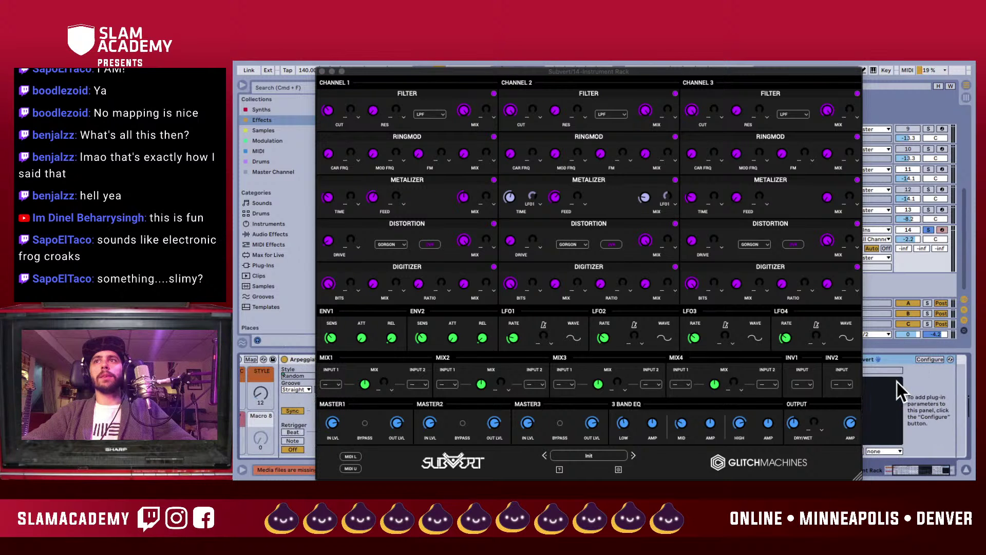
left_click_drag(753, 72, 661, 72)
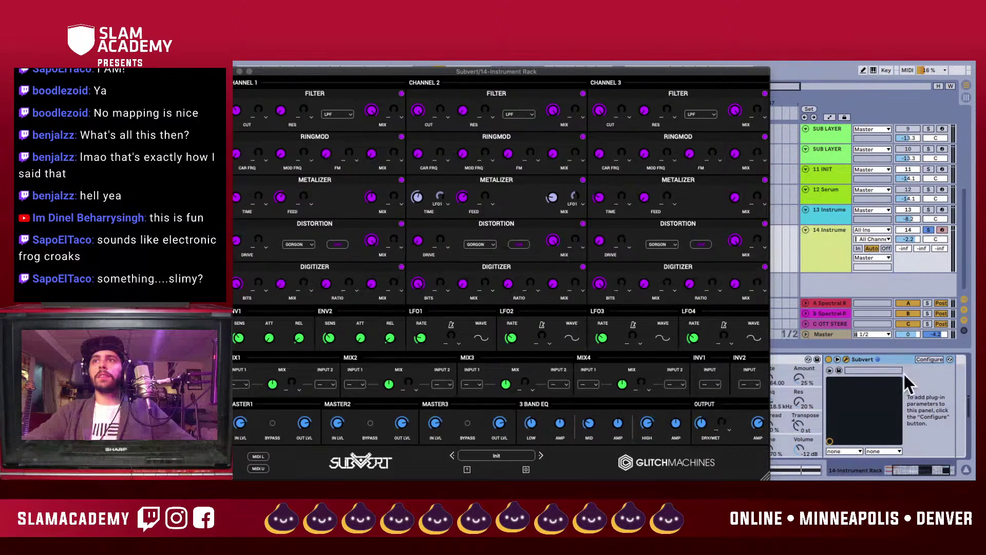
left_click(929, 359)
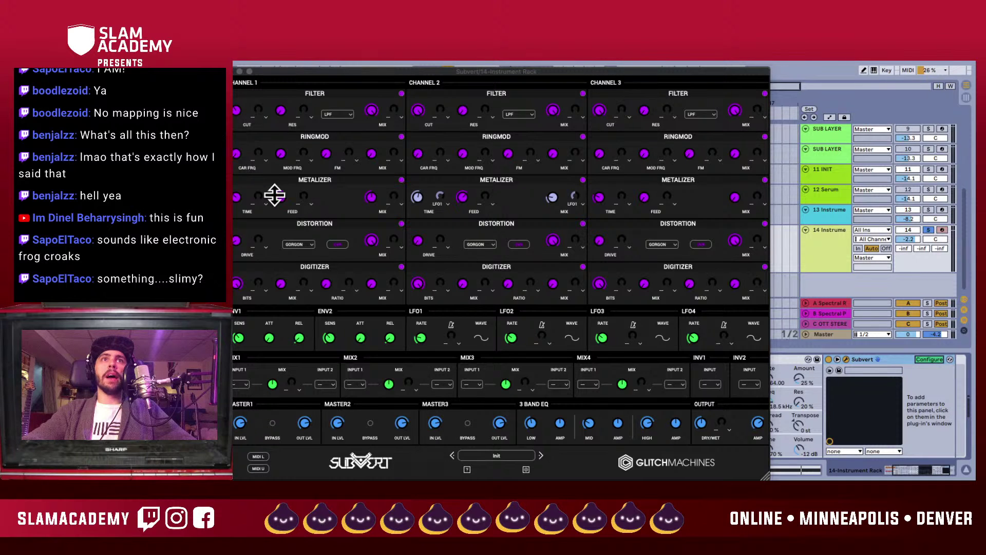
left_click(238, 197)
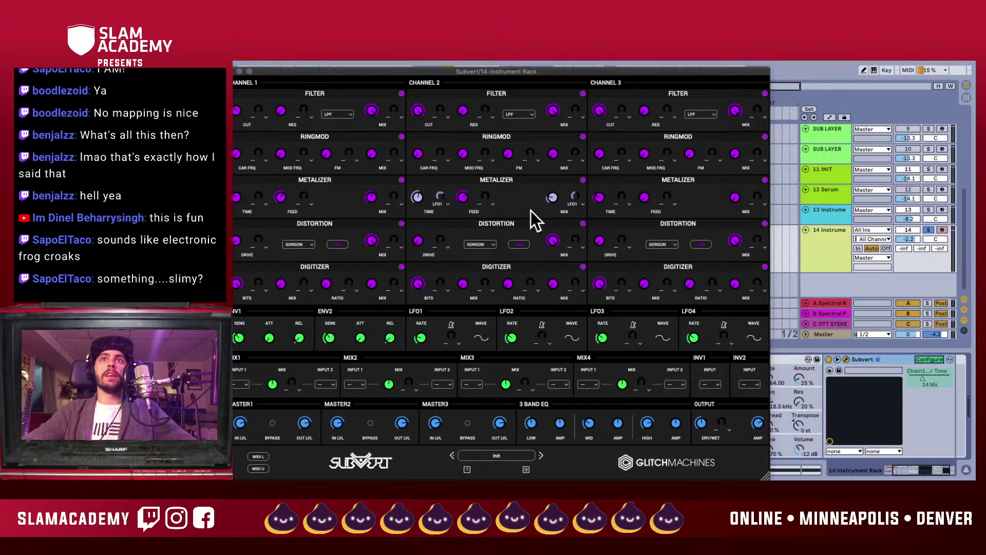
left_click(552, 197)
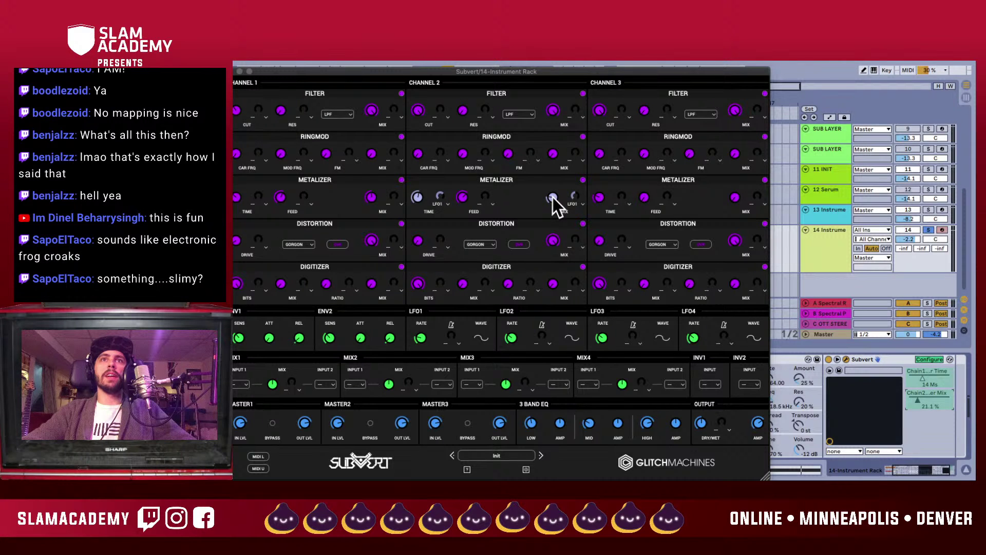
left_click(924, 359)
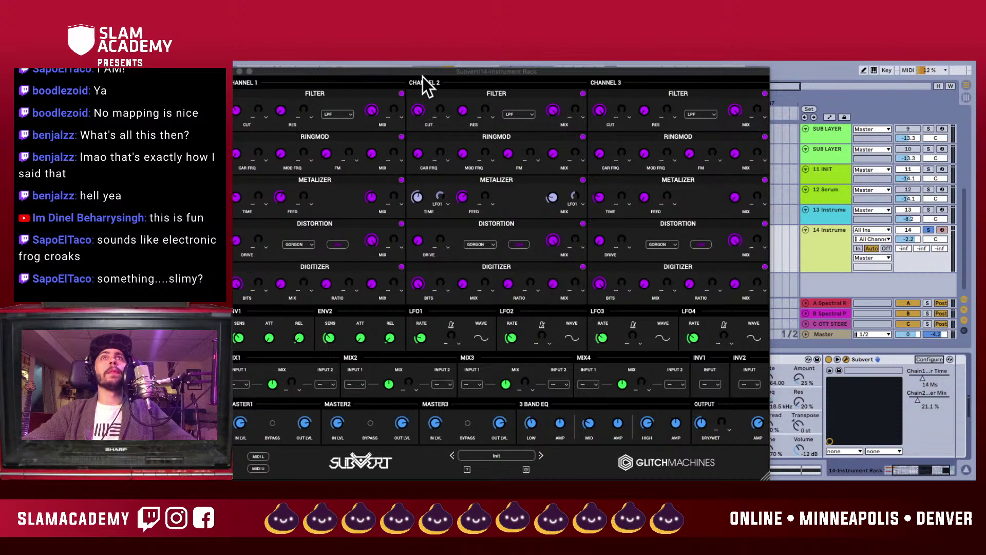
- Move the plug-in window back into view and adjust the carrier frequency of channel 2's Ringmod during playback
left_click_drag(423, 72, 487, 71)
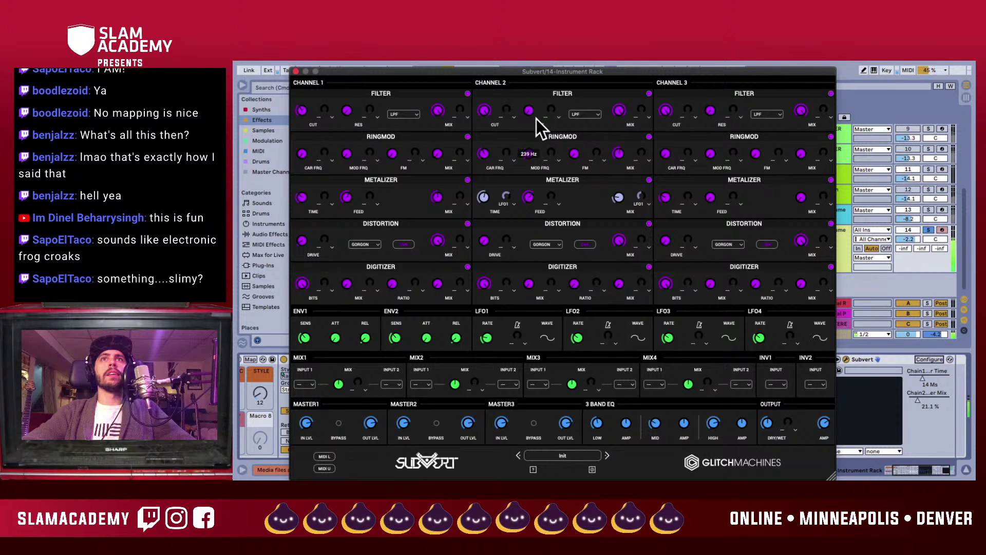
left_click_drag(481, 151, 493, 107)
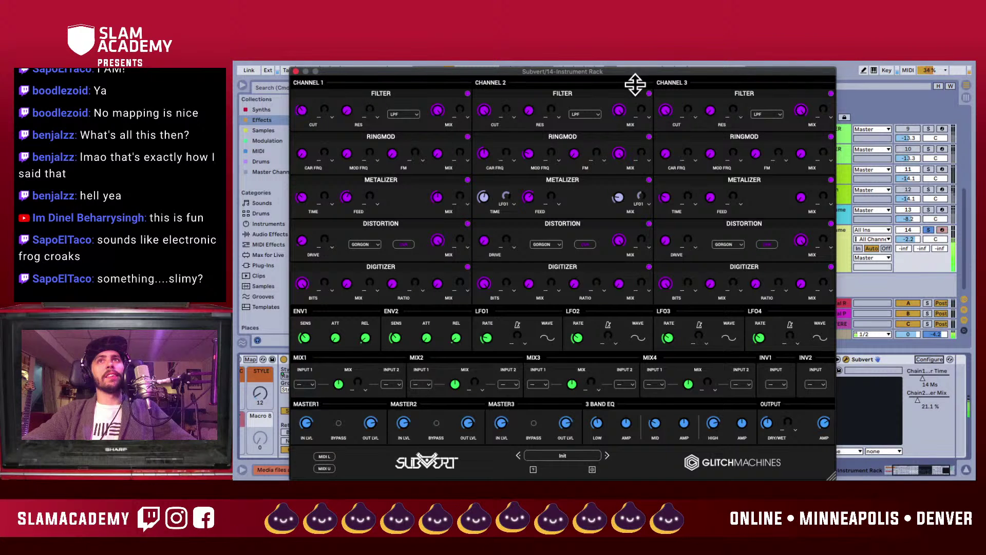
mouse_move(489, 165)
left_mouse_down()
mouse_move(488, 117)
mouse_move(490, 172)
left_mouse_up()
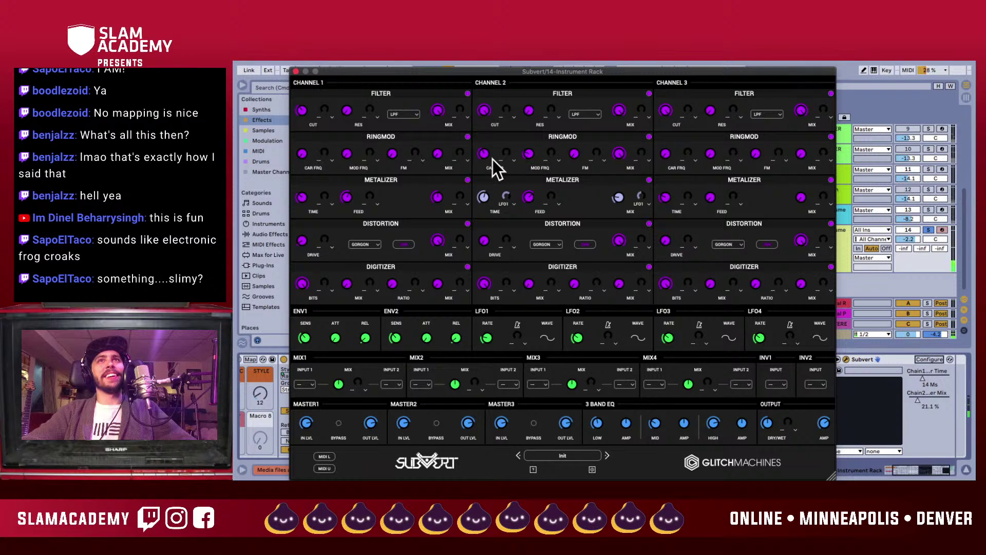
- Add channel 2's Ringmod carrier frequency to Subvert's configured device parameters
left_click(930, 359)
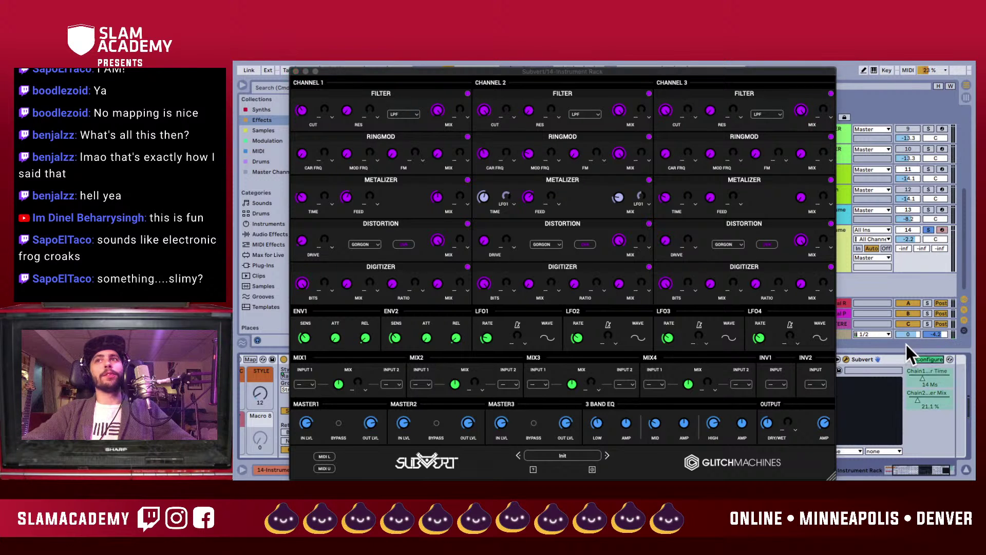
left_click(485, 155)
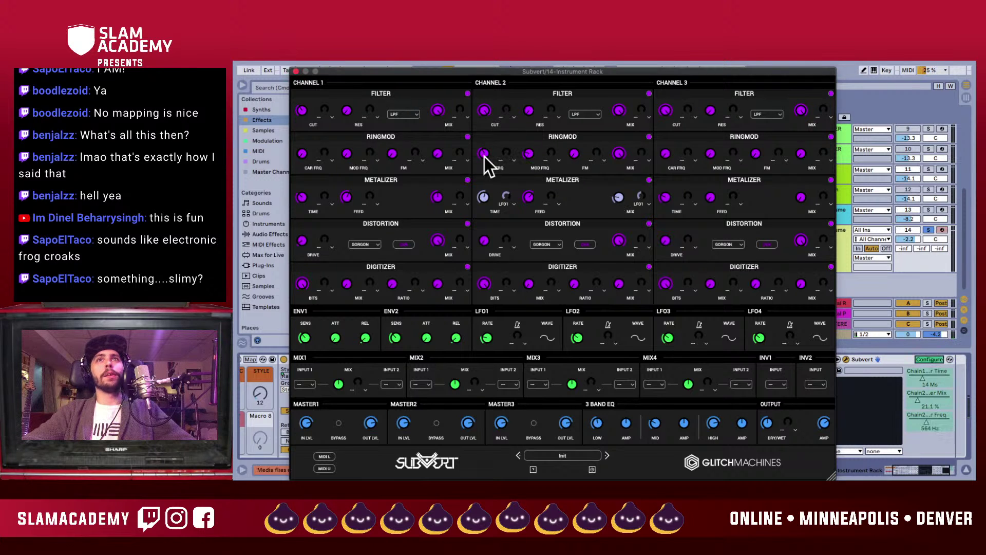
left_click(920, 359)
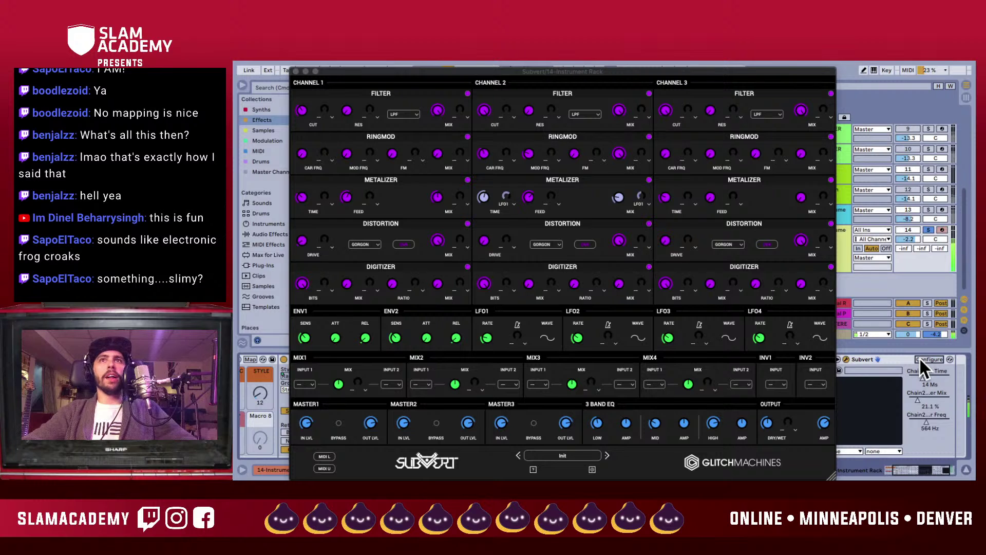
- Unsolo track 14 and lower its volume to -4.1 dB
left_click(927, 230)
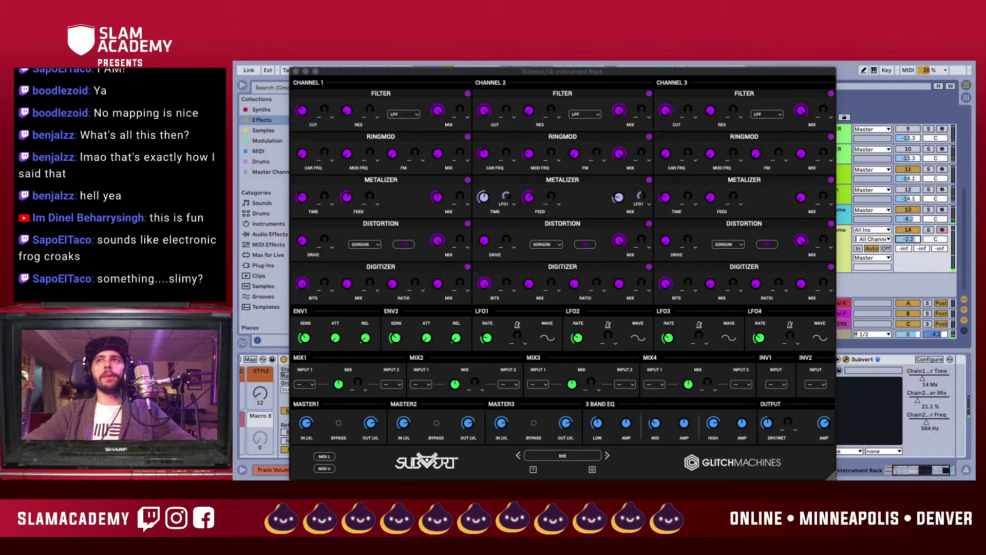
left_click_drag(914, 236, 914, 245)
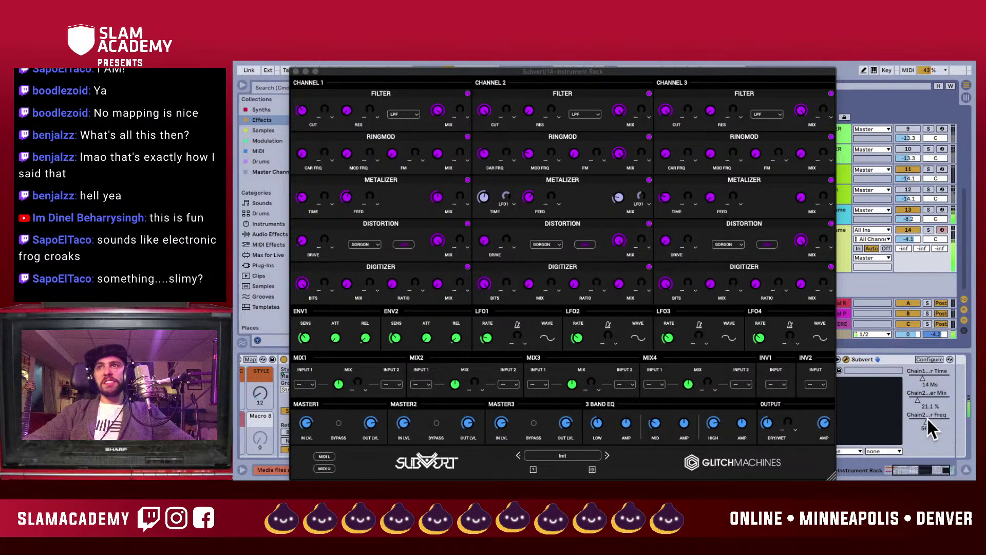
- Set channel 2's Ringmod carrier frequency to 220 Hz and channel 1's Metalizer time to 13 ms, and close the plug-in window
mouse_move(939, 427)
left_mouse_down()
mouse_move(940, 411)
mouse_move(939, 433)
left_mouse_up()
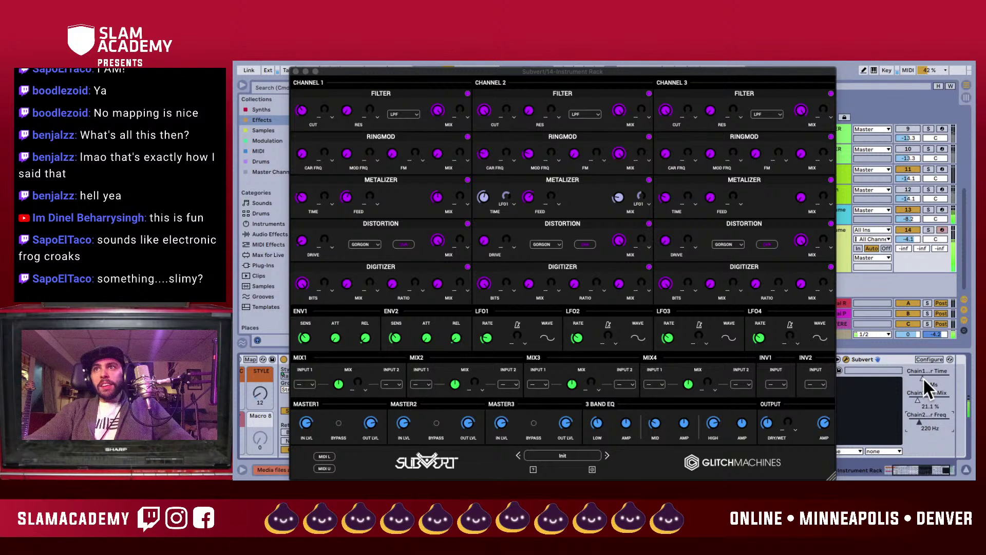
mouse_move(924, 380)
left_mouse_down()
mouse_move(923, 360)
mouse_move(923, 383)
left_mouse_up()
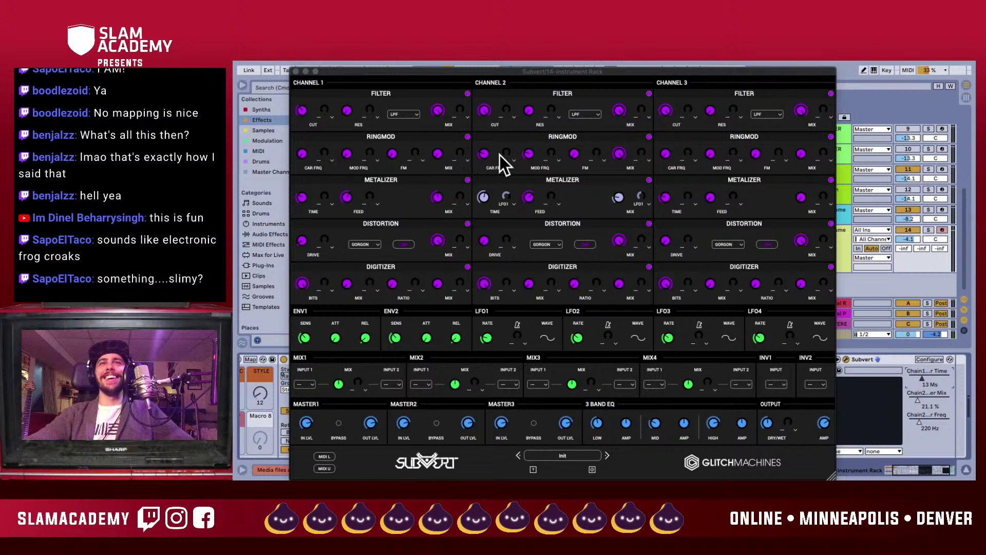
left_click(296, 71)
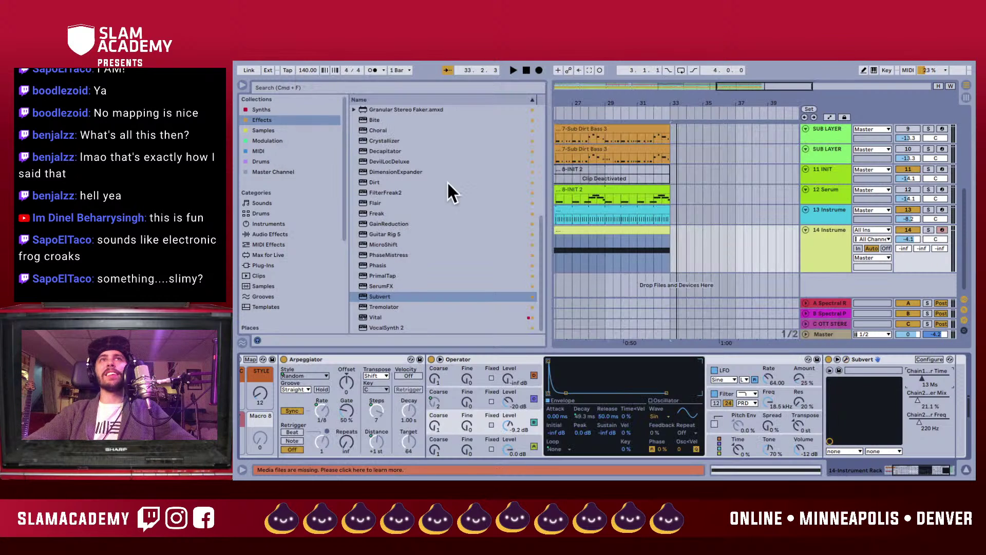
- Expand the Instrument Rack to 16 macro controls
scroll(721, 453, "left", 3)
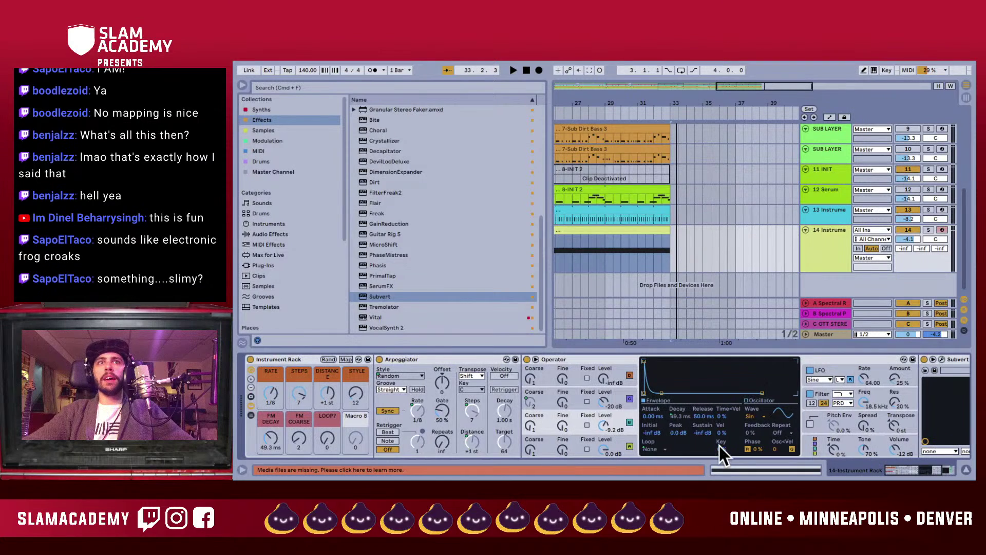
scroll(365, 389, "right", 3)
scroll(364, 390, "left", 3)
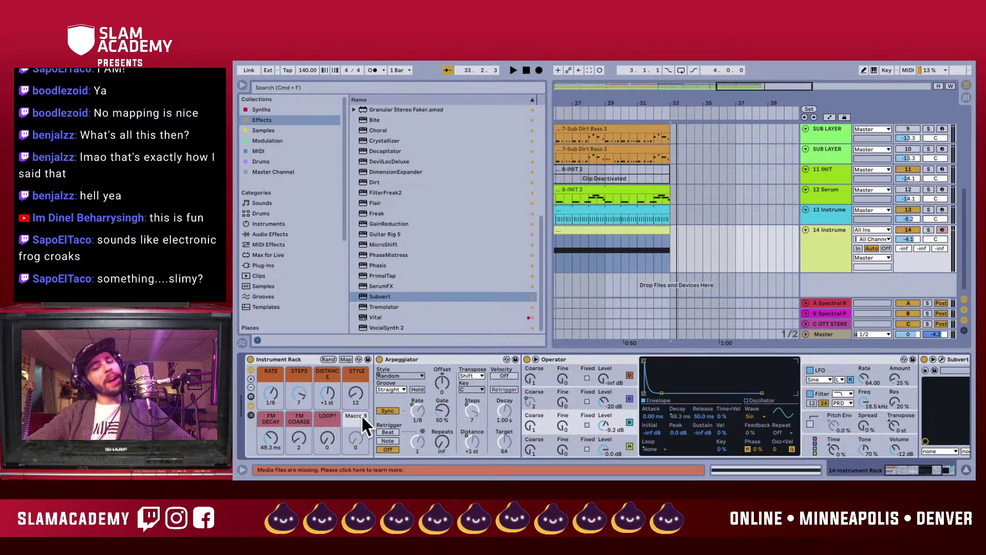
left_click(251, 379)
left_click(251, 379)
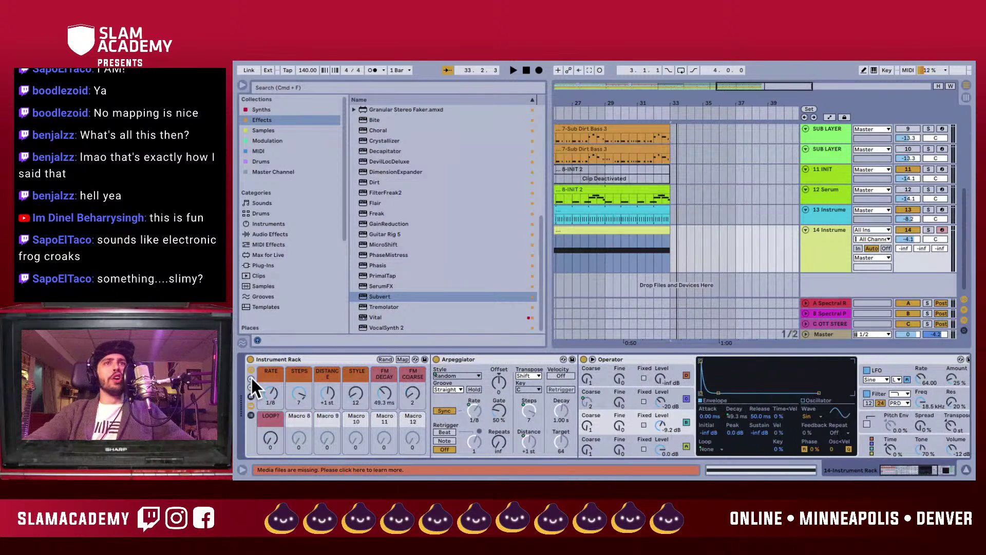
left_click(250, 378)
left_click(250, 379)
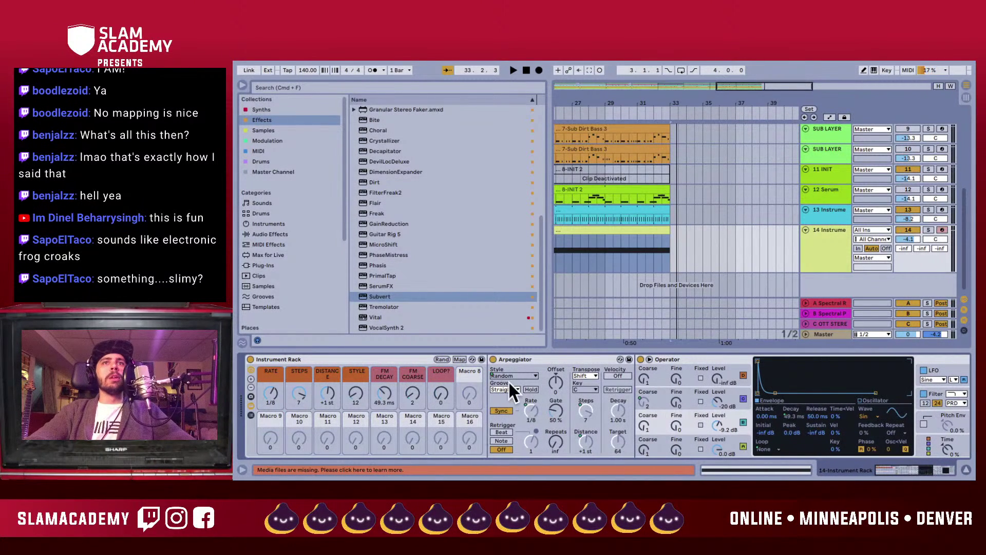
scroll(460, 413, "right", 3)
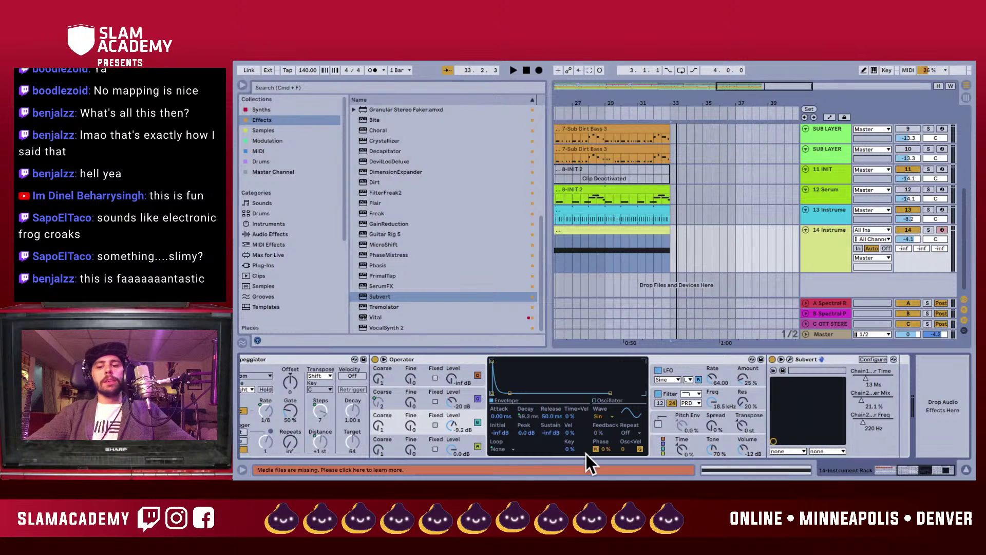
right_click(865, 375)
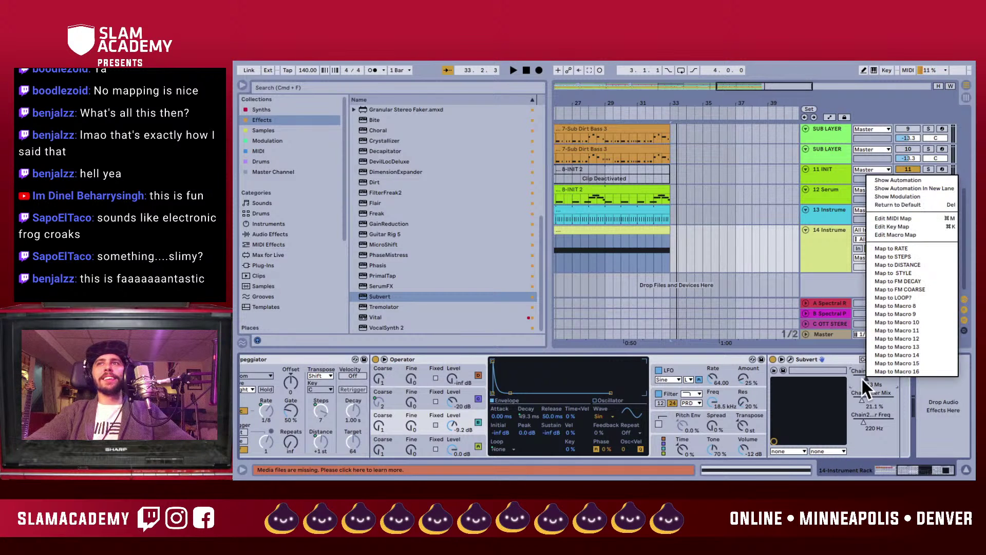
left_click(907, 311)
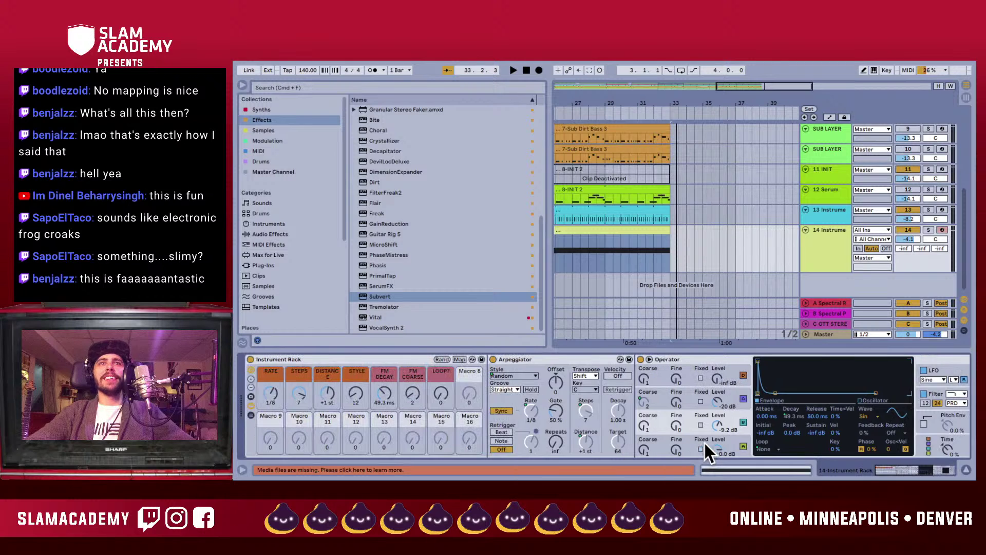
scroll(704, 442, "right", 5)
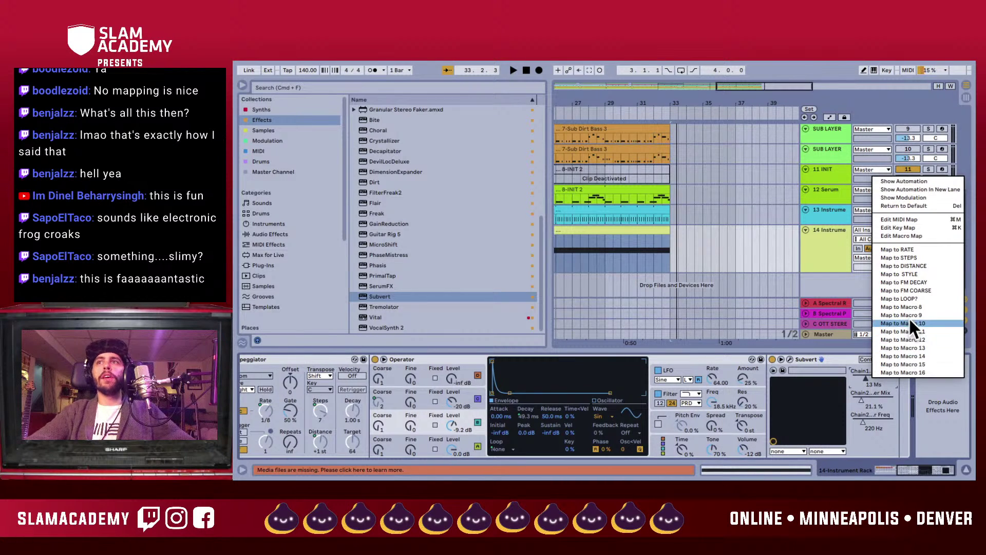
left_click(911, 315)
right_click(862, 400)
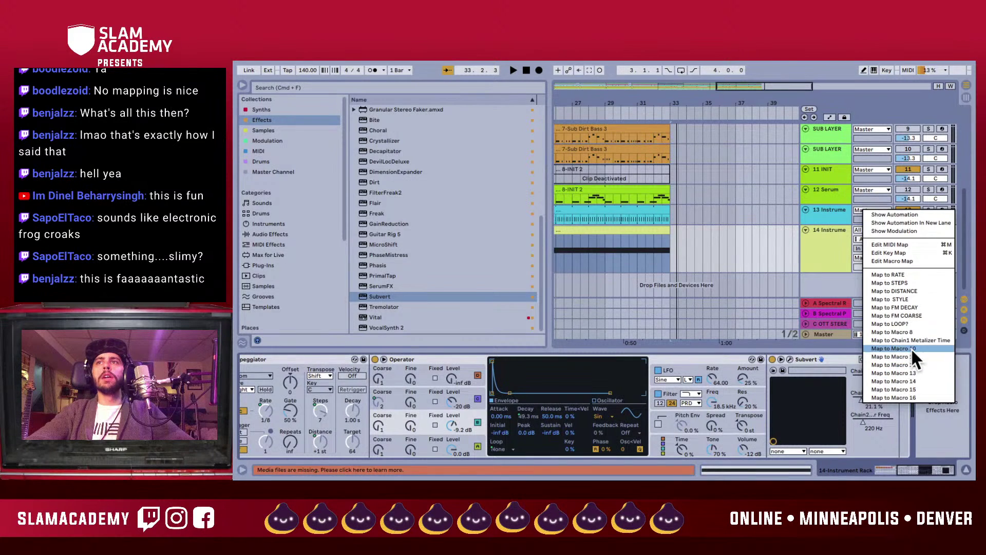
left_click(910, 348)
right_click(864, 417)
left_click(918, 368)
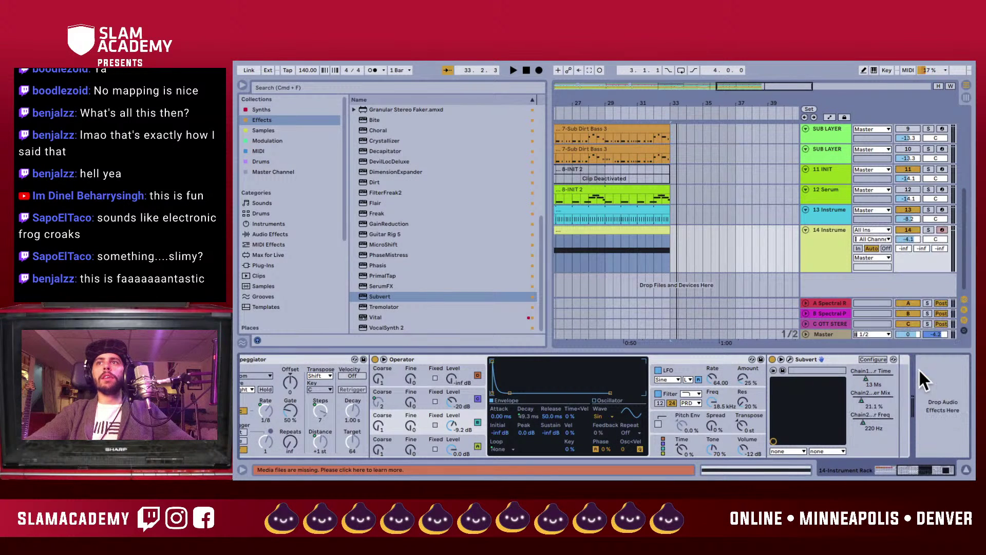
- Rename Macros 9, 10 and 11 as DELAY TIME, DELAY 2 MIX and RING FRQ
scroll(725, 417, "left", 5)
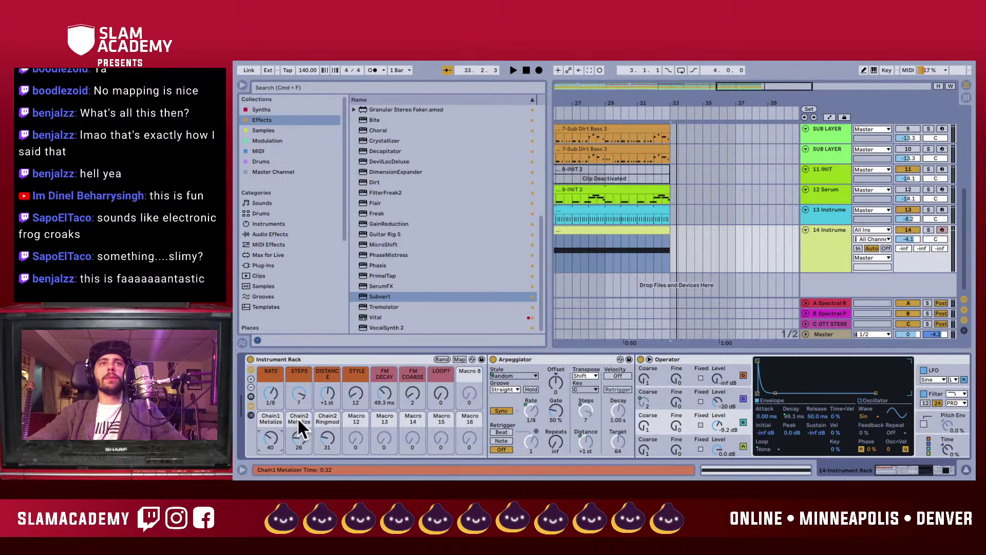
key("super+r")
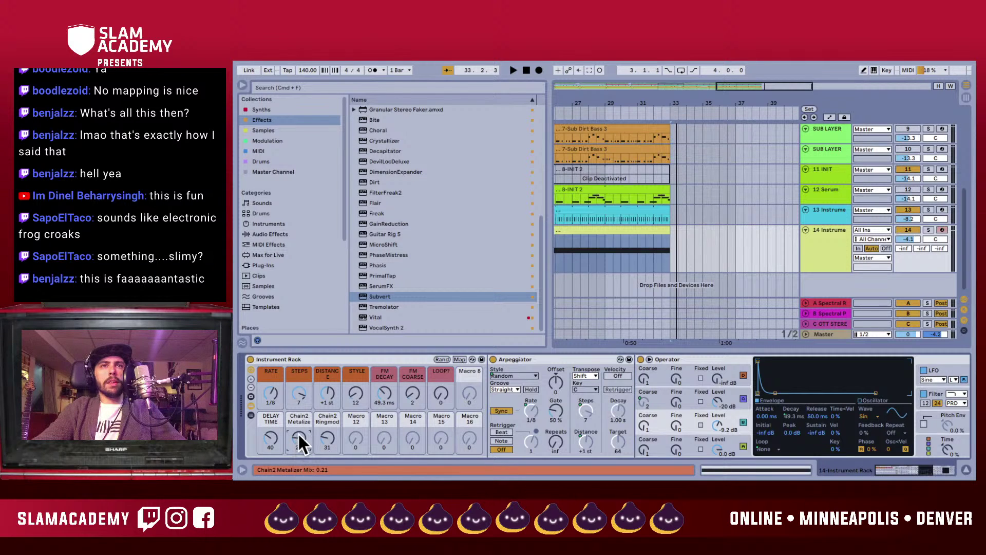
left_click(301, 419)
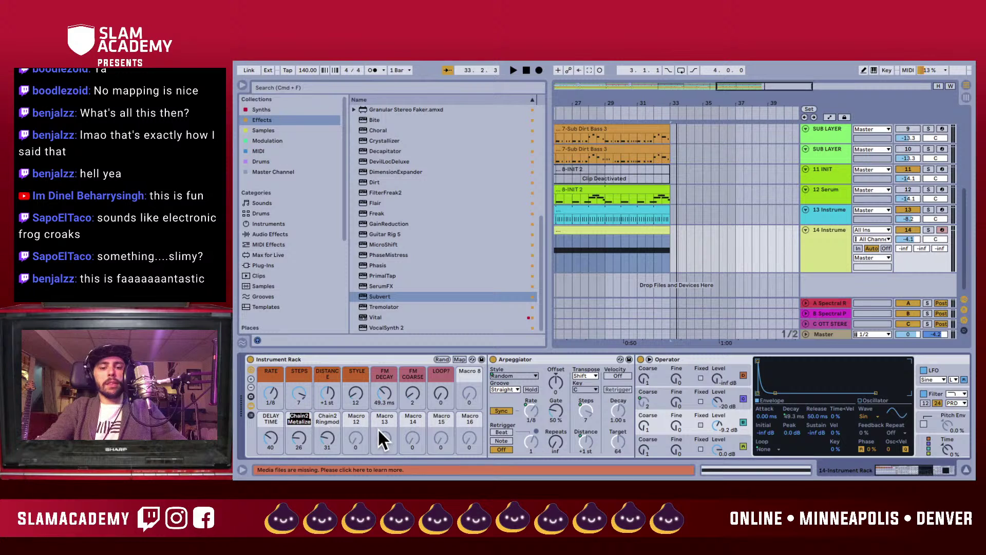
type("DELAY 2 MIX")
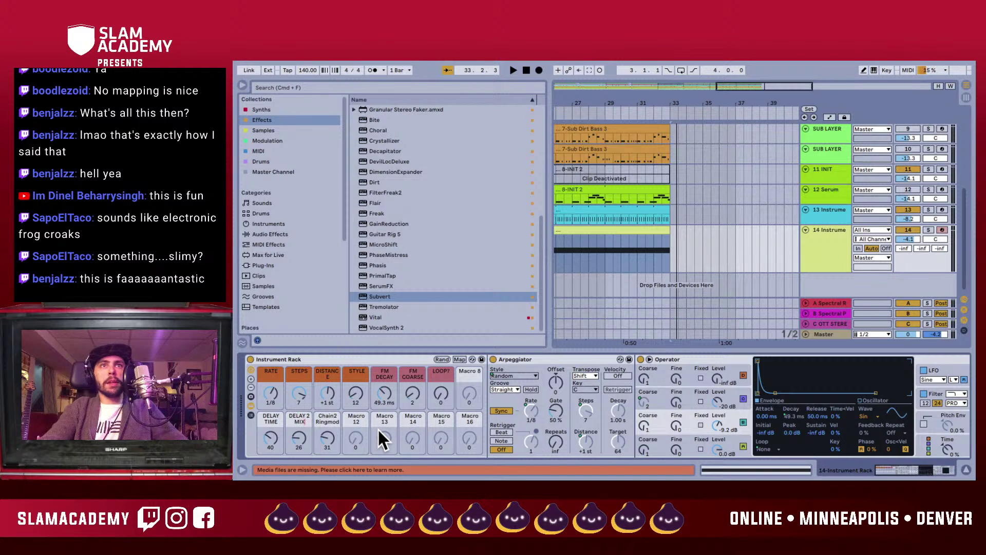
key("Return")
left_click(331, 418)
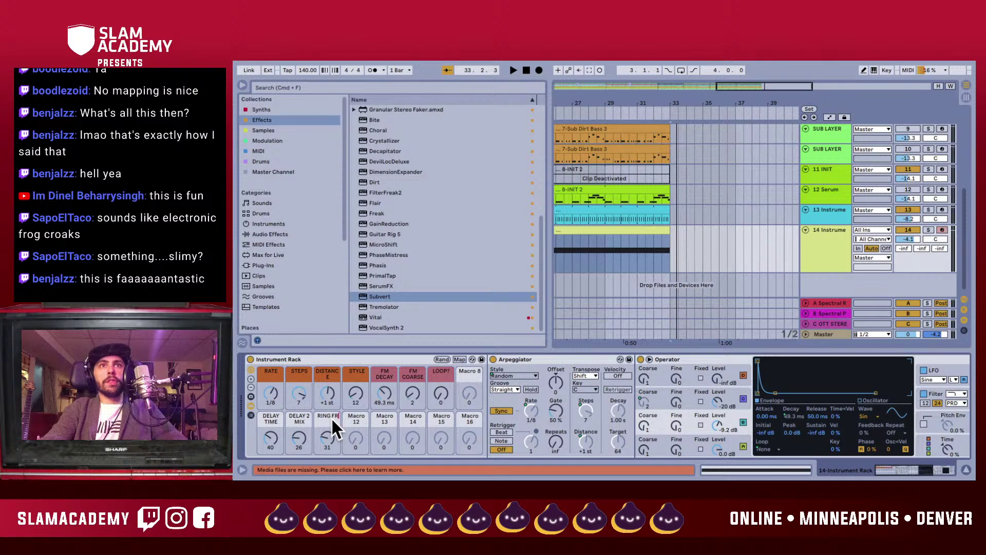
key("Return")
- Colour the DELAY TIME, DELAY 2 MIX and RING FRQ macros magenta
right_click(268, 424)
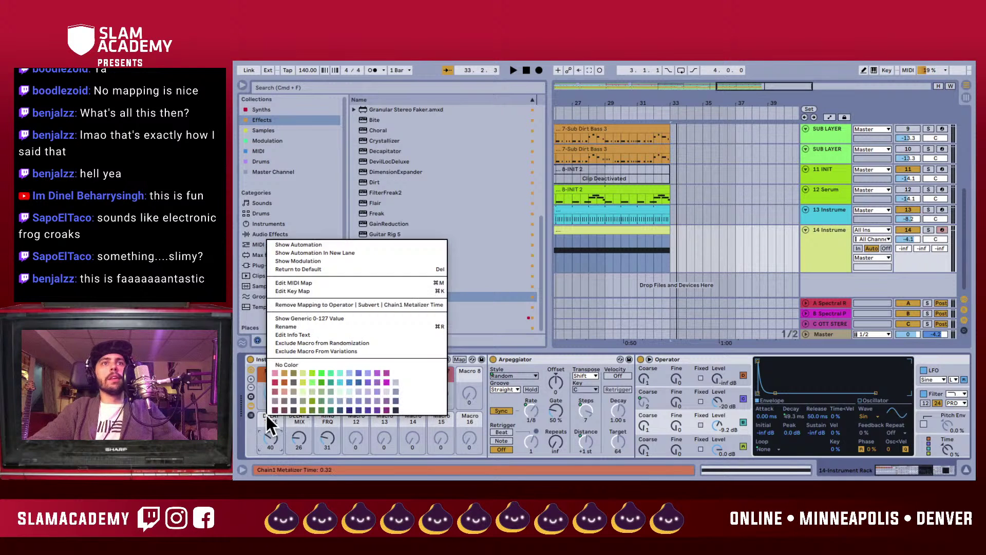
left_click(386, 381)
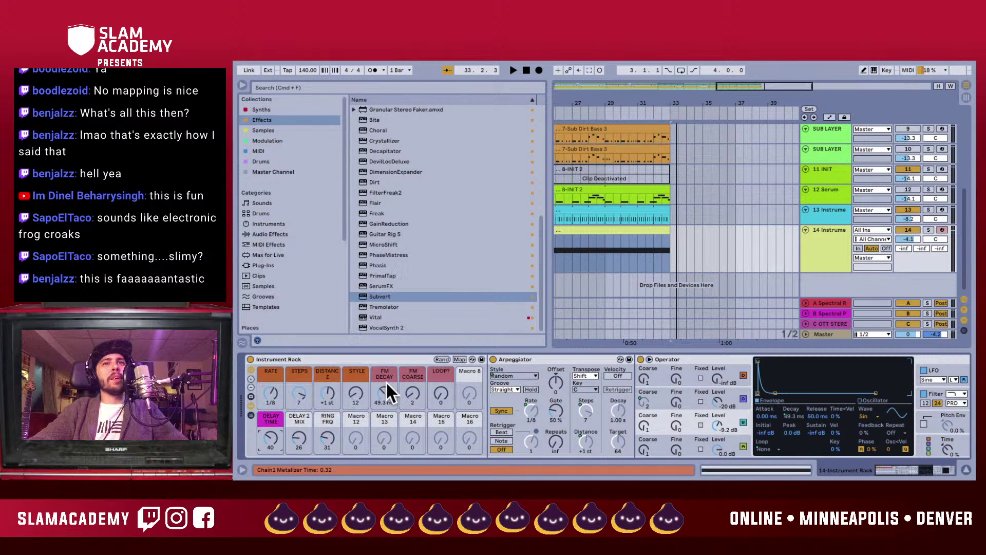
right_click(301, 417)
left_click(417, 386)
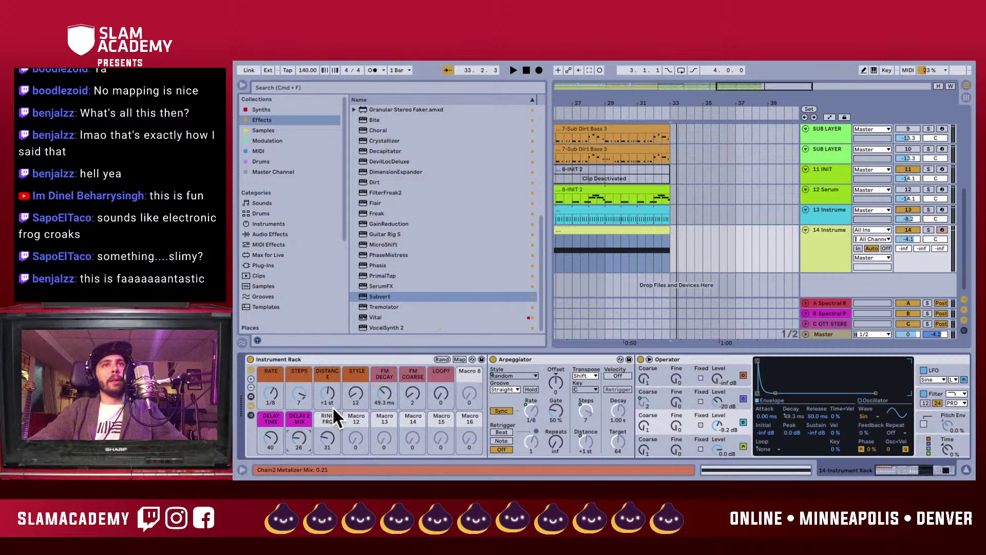
right_click(332, 406)
left_click(454, 383)
- Adjust the effect macros during playback, setting DELAY TIME to 35, DELAY 2 MIX to 25 and RING FRQ to 23
key("space")
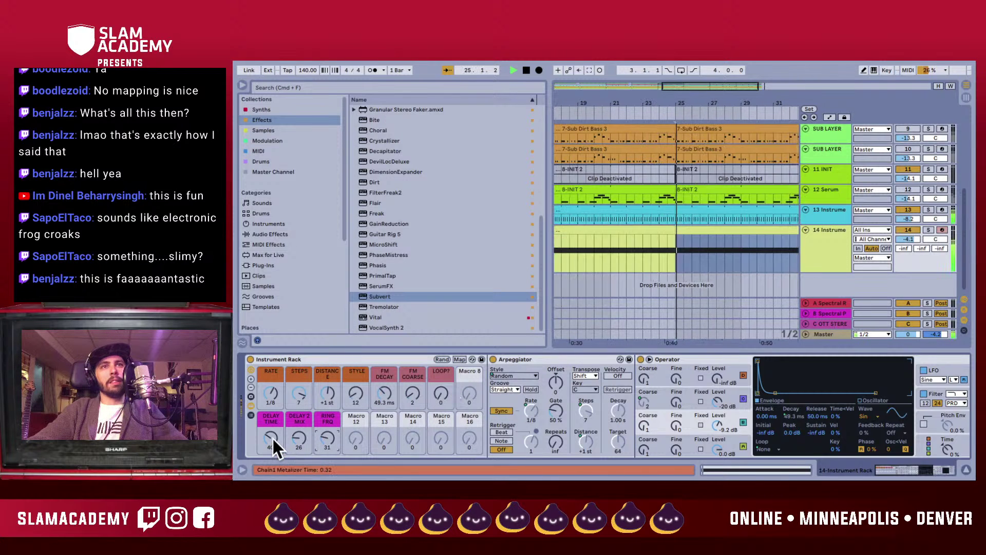
left_click_drag(270, 437, 328, 442)
scroll(478, 430, "right", 5)
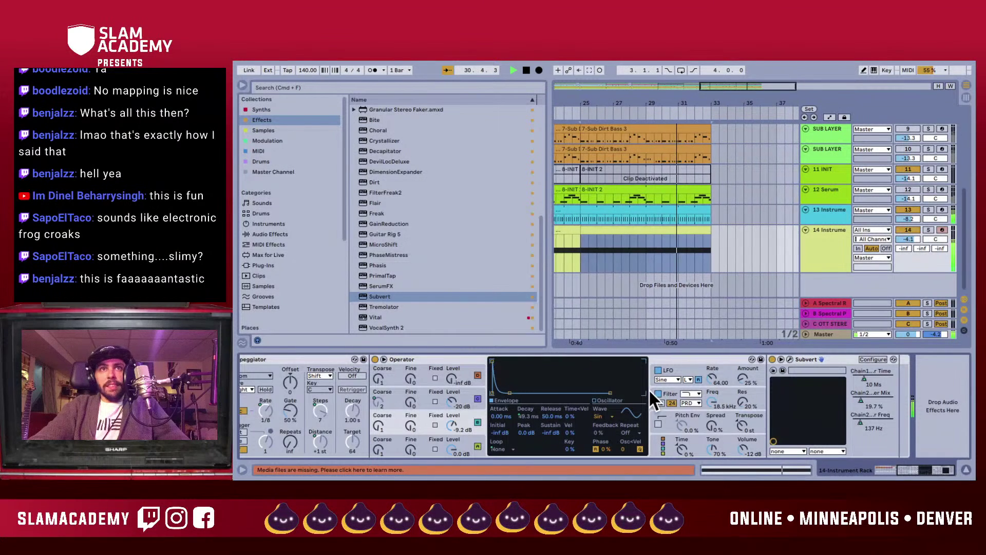
scroll(553, 403, "left", 4)
key("space")
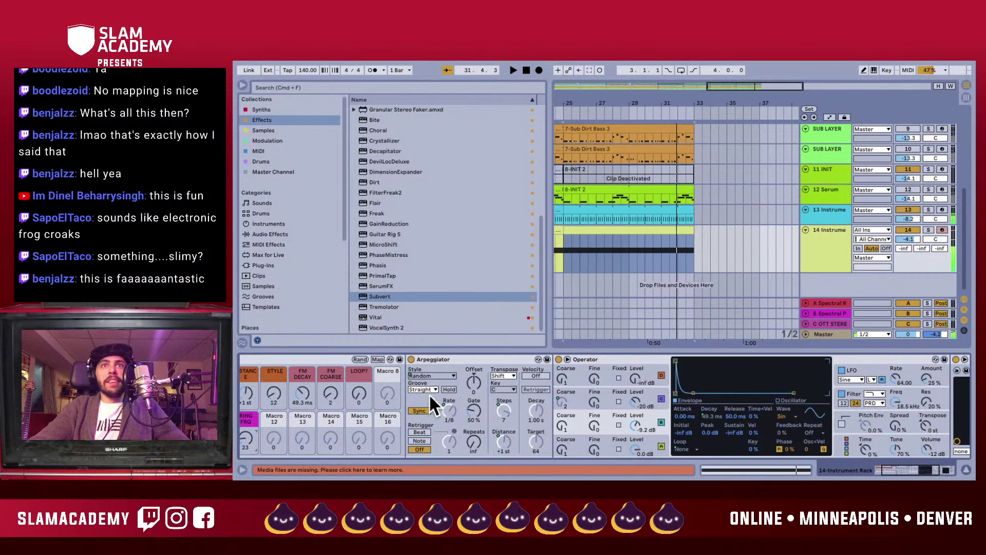
scroll(368, 439, "left", 2)
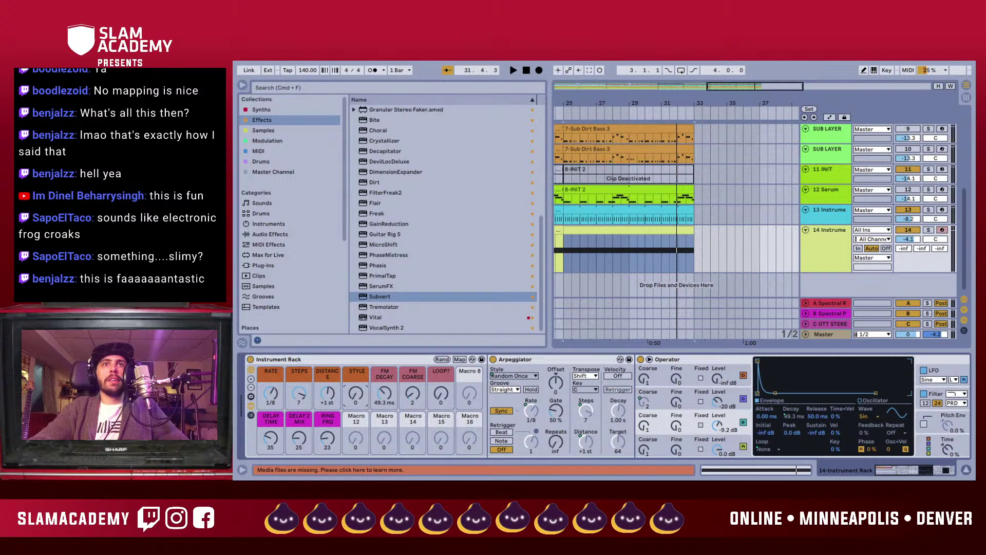
- Set the STYLE macro to 127 and the DELAY 2 MIX macro to 0 during playback
key("space")
left_click_drag(359, 390, 359, 360)
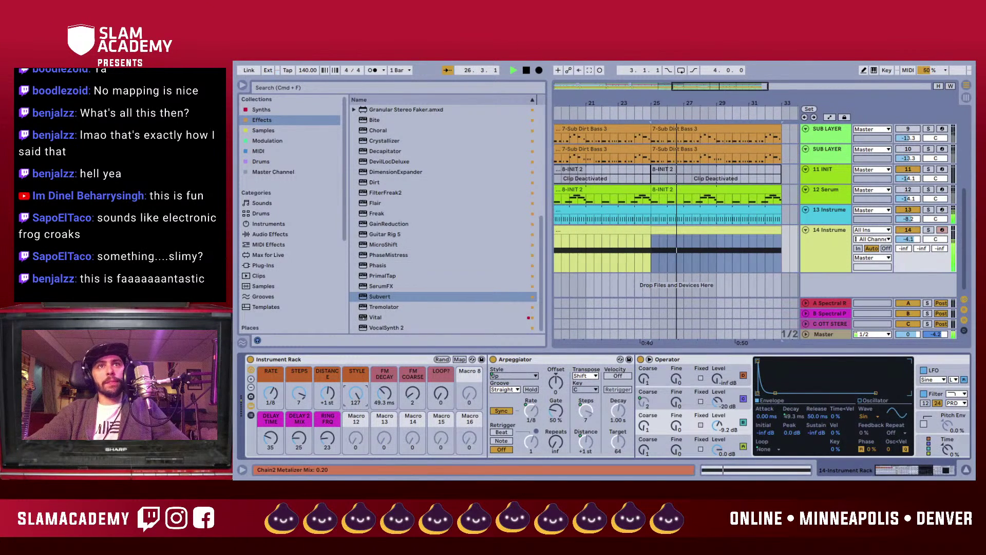
left_click_drag(299, 438, 299, 452)
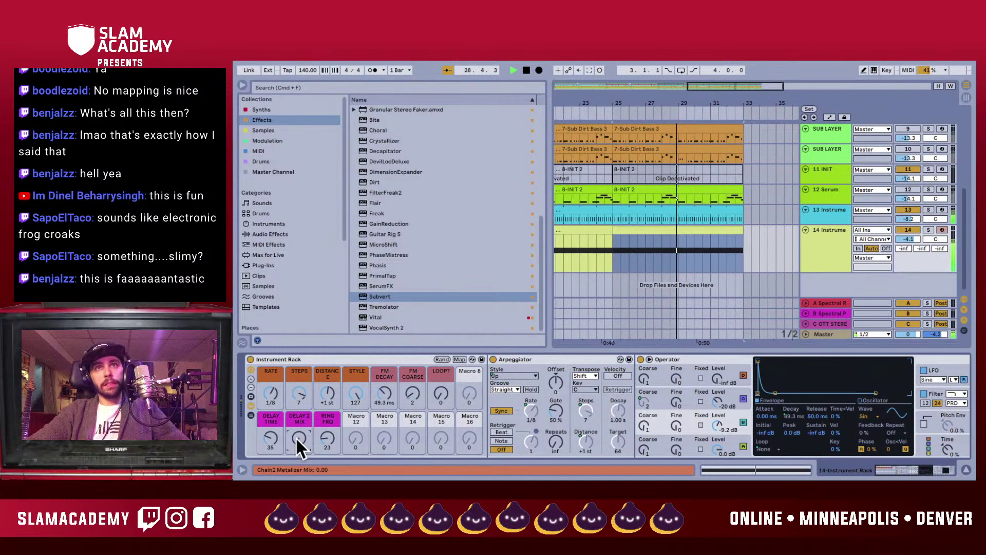
key("space")
- Lower track 14's volume to -7.2 dB and play the arrangement to check the balance
left_click(908, 240)
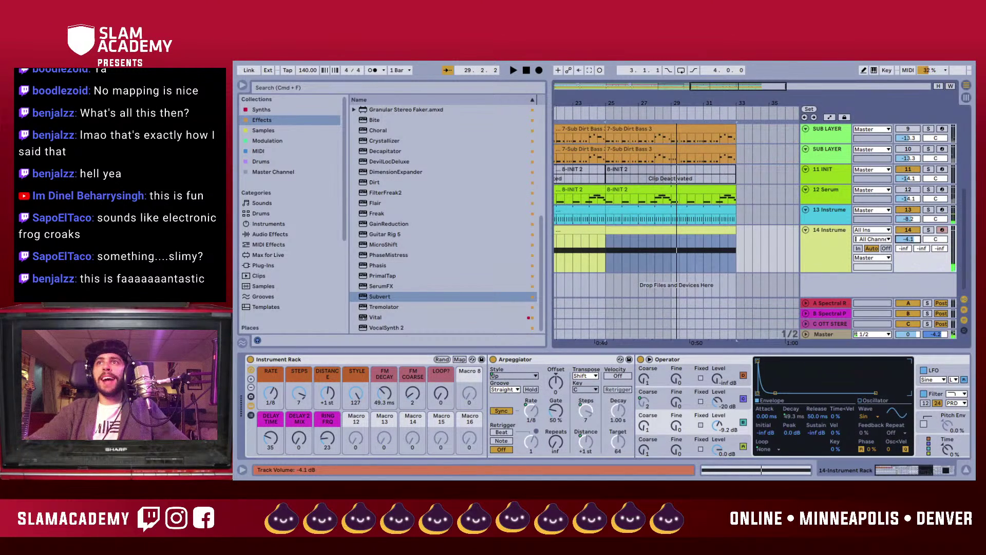
key("space")
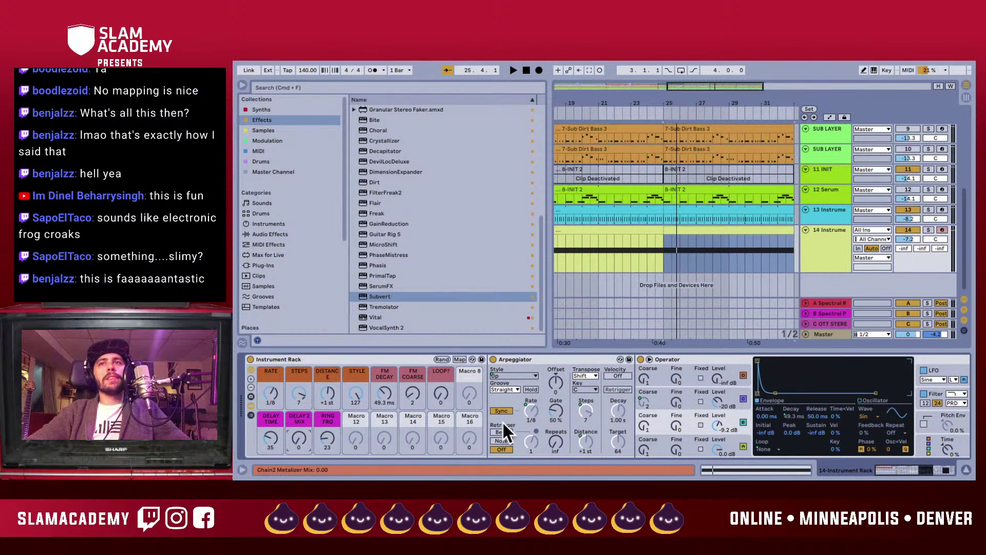
scroll(502, 422, "down", 5)
key("space")
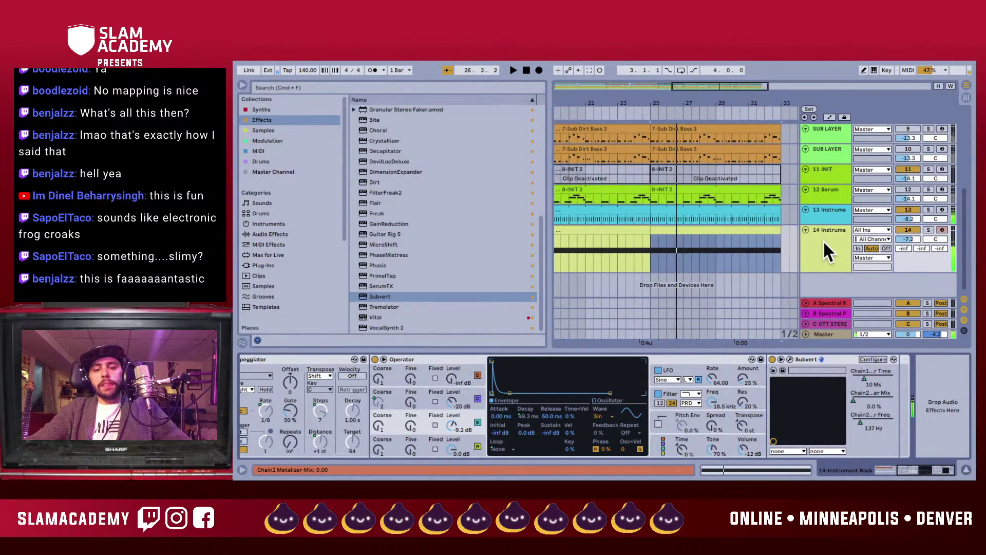
- Hide the browser and the device view, and delete the KICKS clip at bars 17 to 21
key("super+alt+b")
key("super+alt+l")
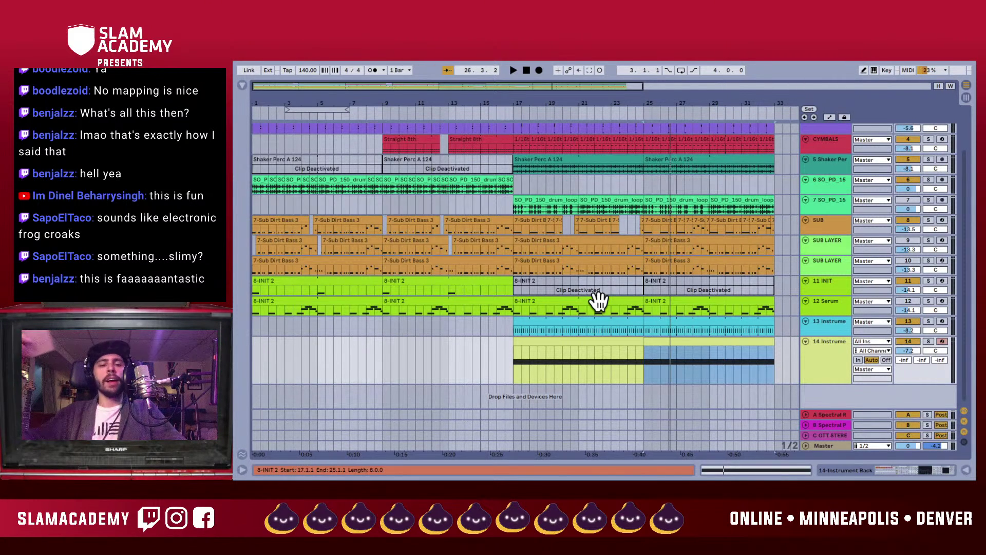
scroll(565, 308, "up", 3)
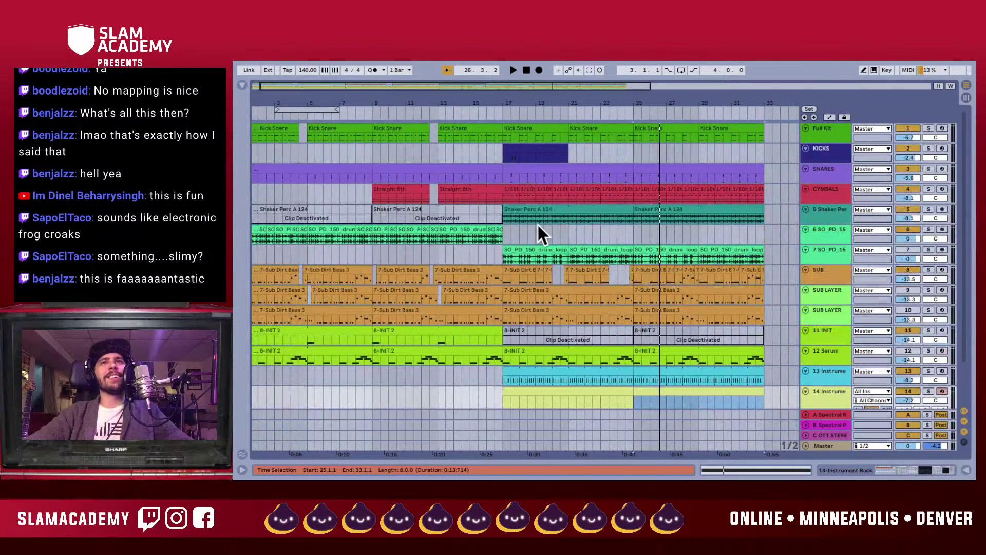
left_click(534, 153)
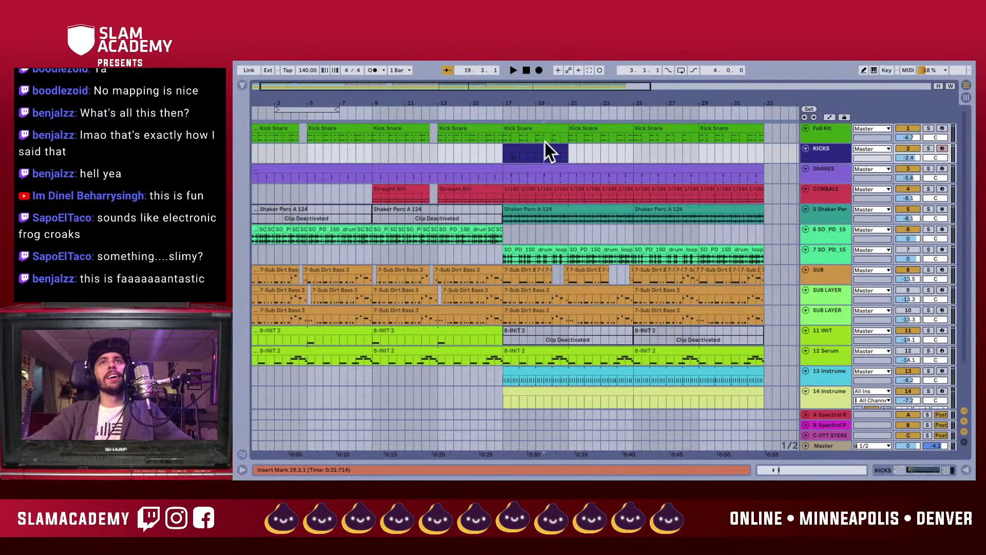
scroll(542, 146, "left", 1)
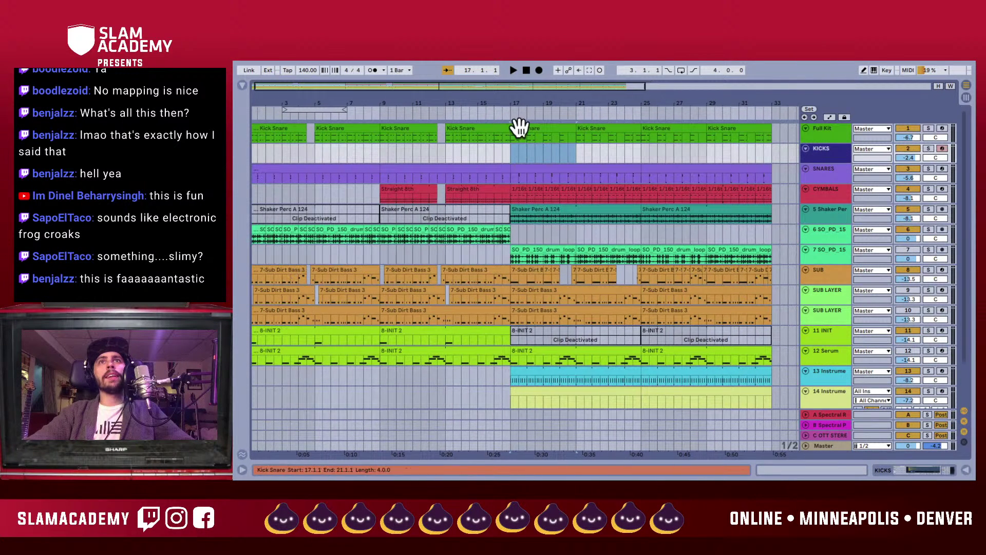
- Solo the Full Kit track and listen to its drum pattern from bar 17
left_click(528, 129)
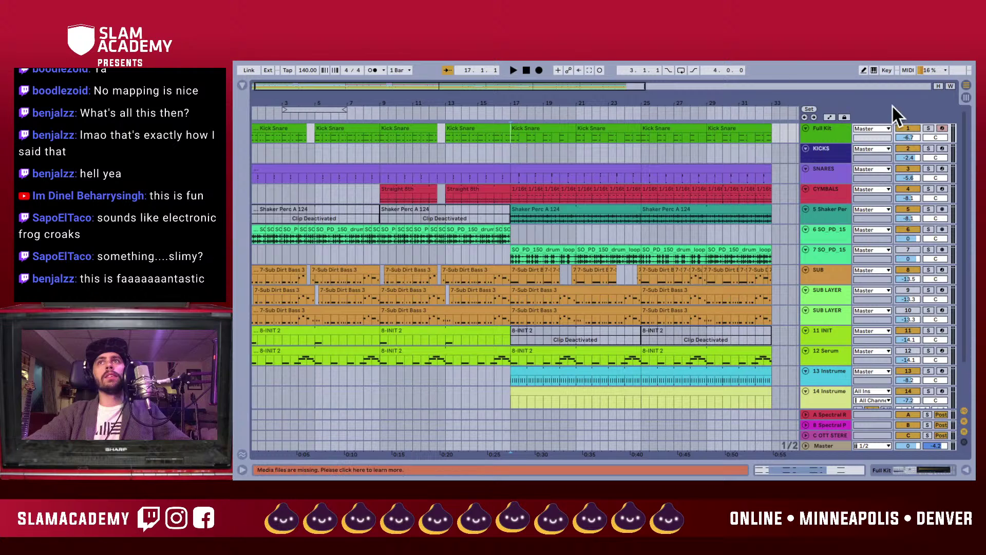
key("space")
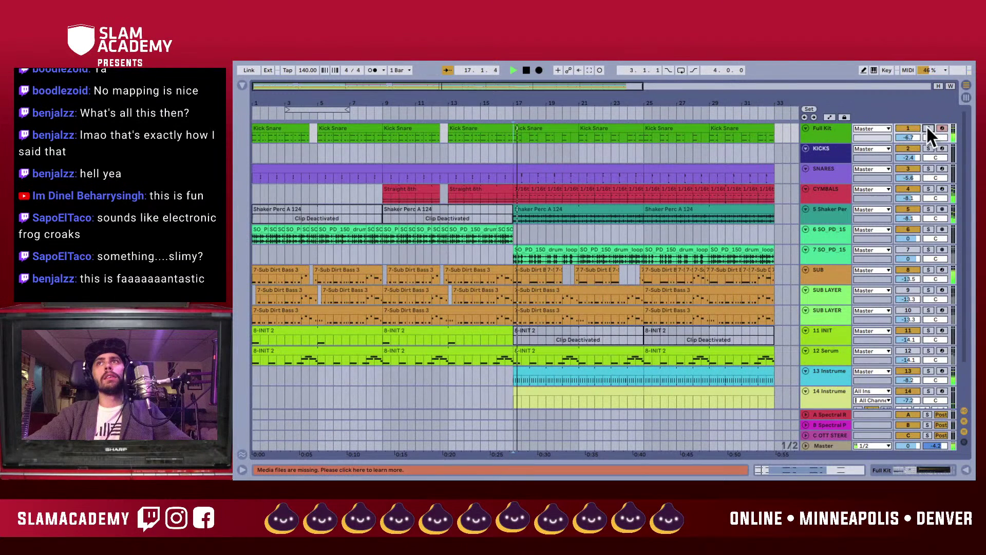
left_click(929, 129)
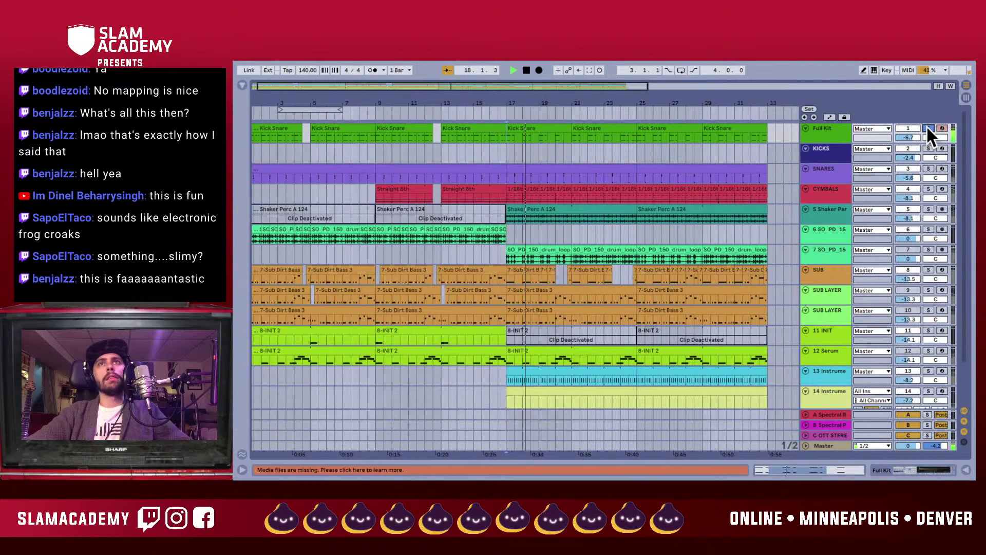
key("space")
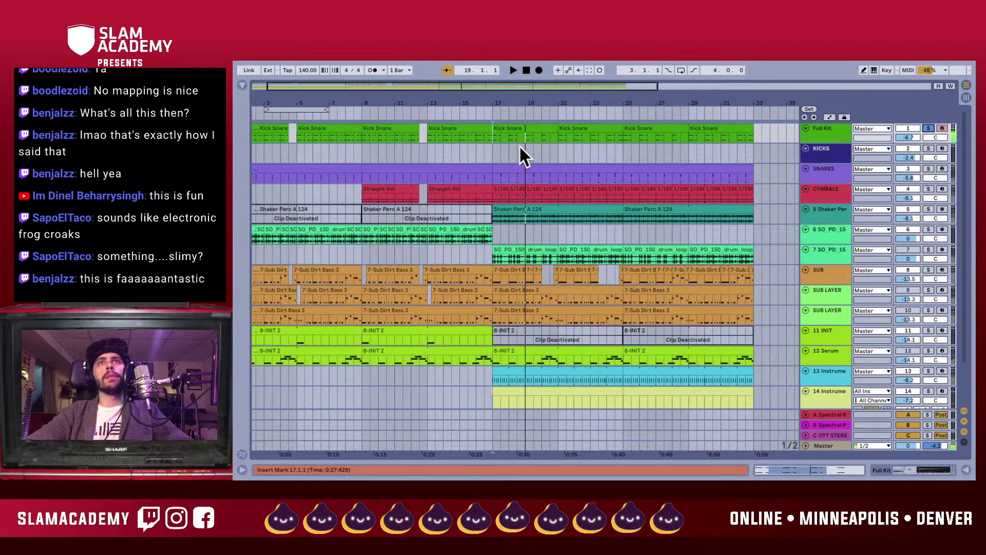
- Insert an empty eight-bar MIDI clip on the KICKS track from bar 17 to bar 25
left_click_drag(519, 146, 624, 157)
key("ctrl+shift+m")
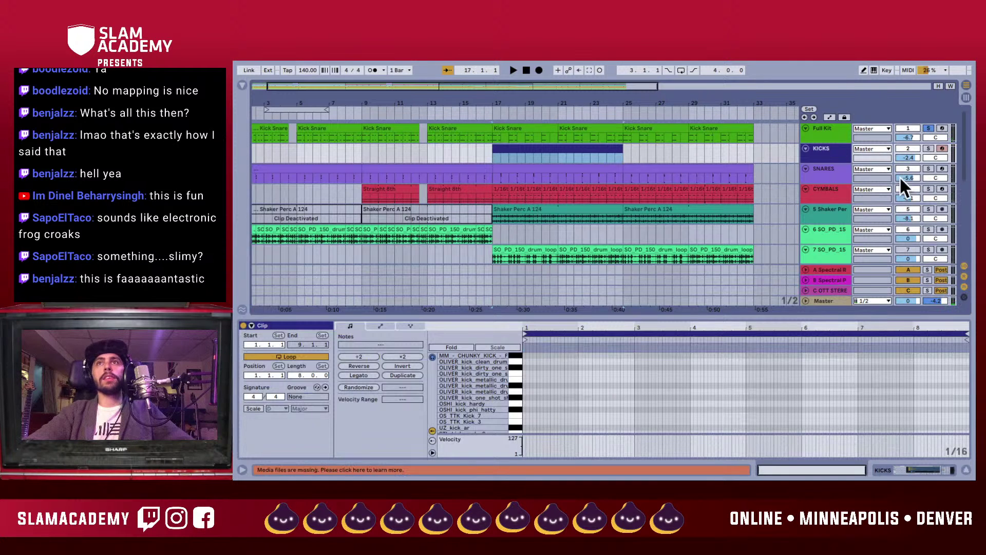
- Audition the lower kick samples in the soloed KICKS rack, including UZ_kick_ar, OSHI_kick_phi_hatty and OS_TTK_Kick_3
scroll(521, 385, "down", 3)
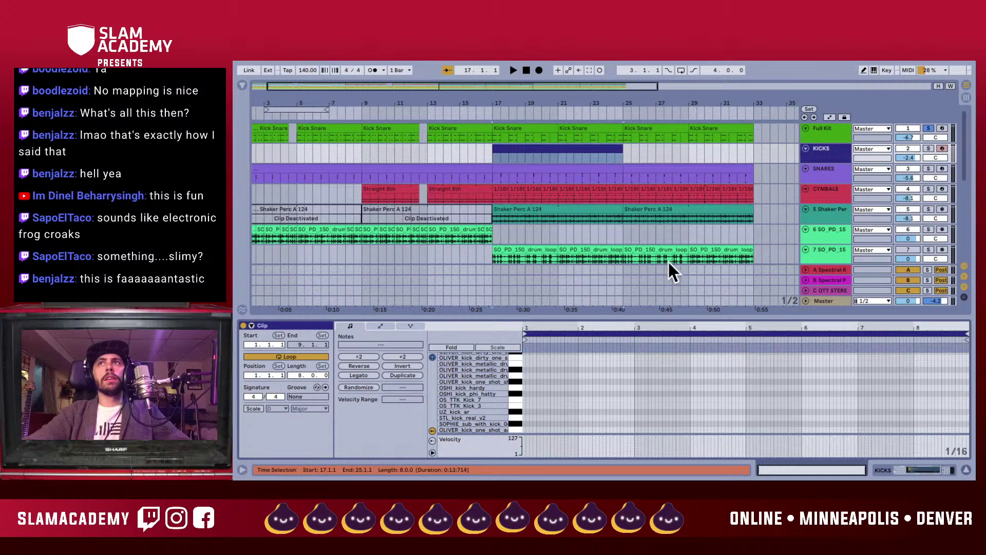
left_click(515, 410)
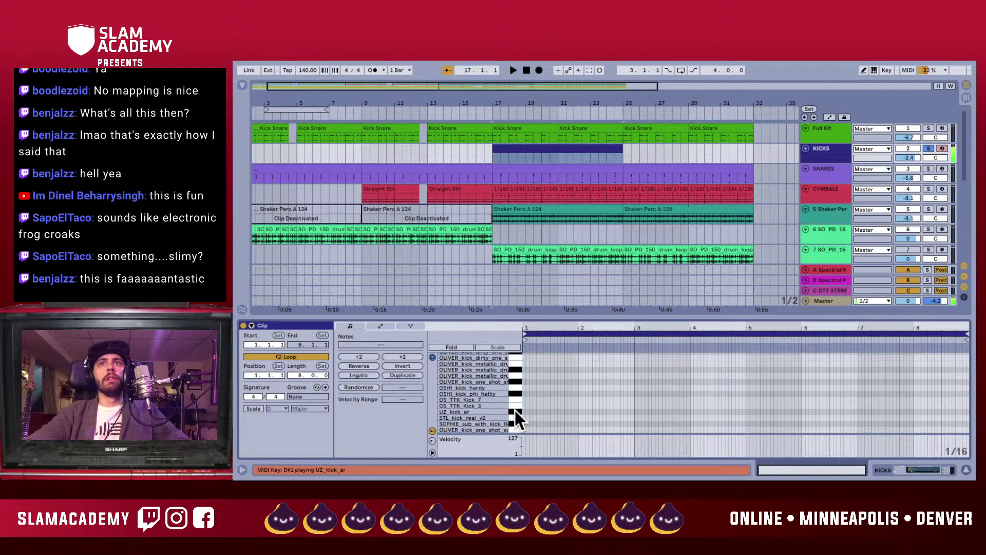
left_click(517, 399)
left_click(518, 394)
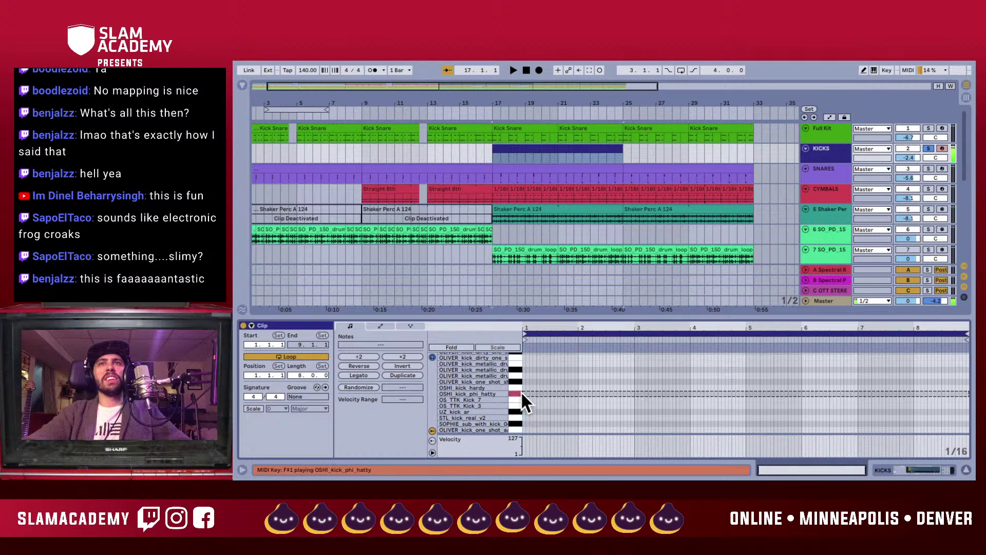
left_click(515, 381)
left_click(522, 405)
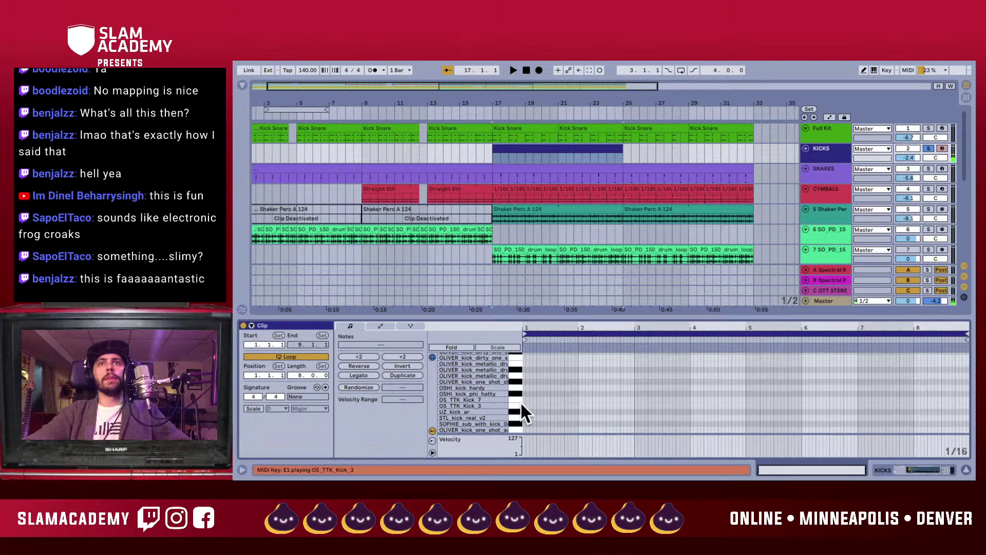
- Check the tracks down to track 14 and listen to the arrangement from bar 17 without the KICKS solo
key("space")
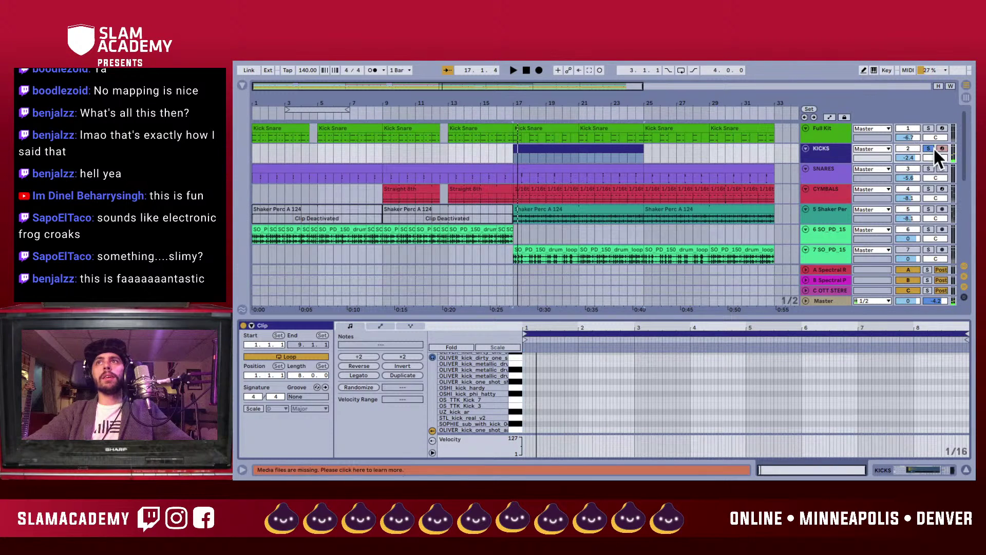
scroll(865, 192, "down", 3)
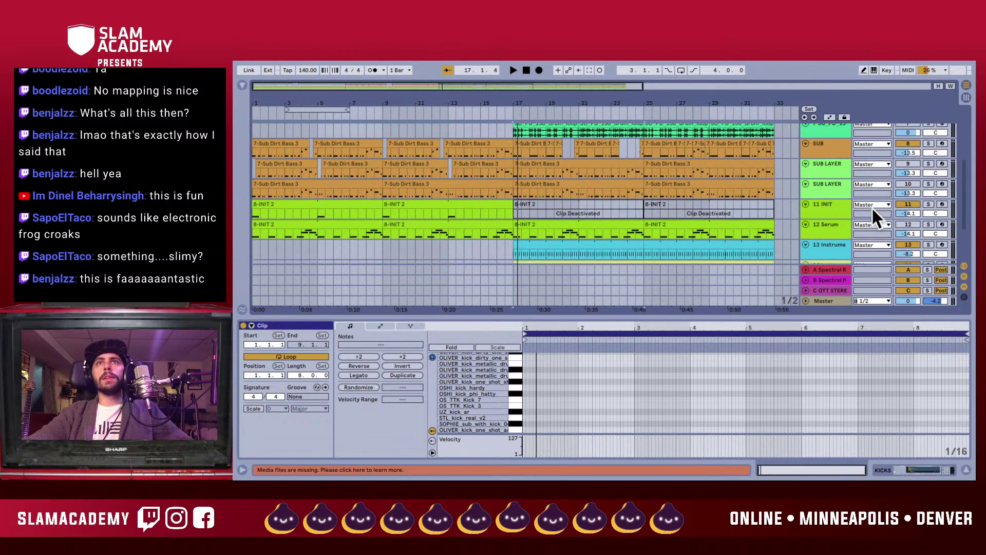
scroll(871, 207, "down", 2)
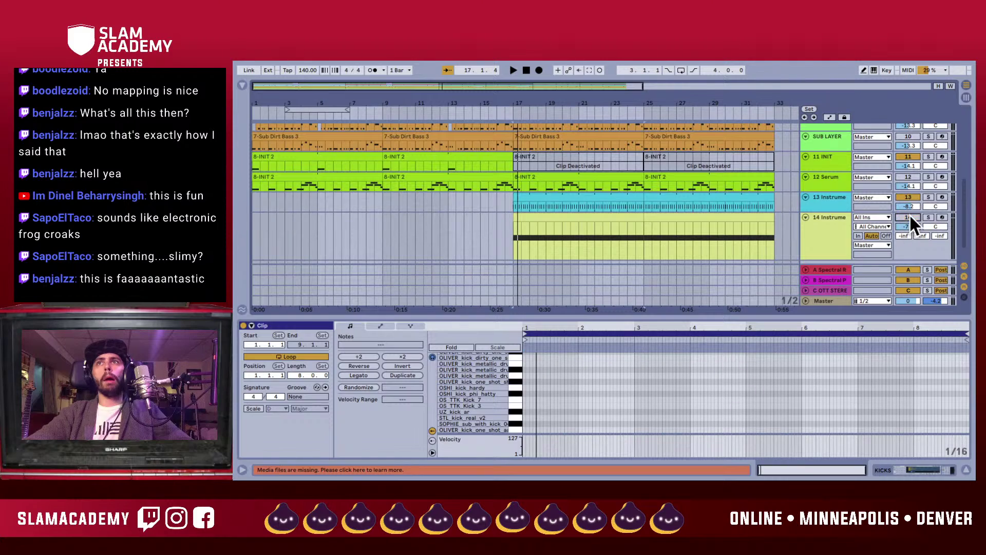
scroll(910, 194, "up", 2)
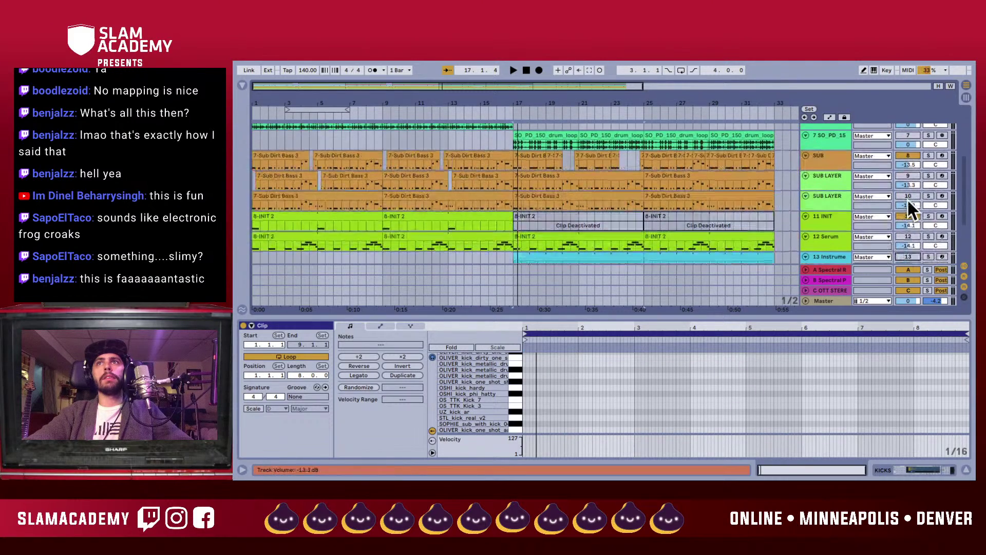
scroll(907, 199, "up", 4)
key("space")
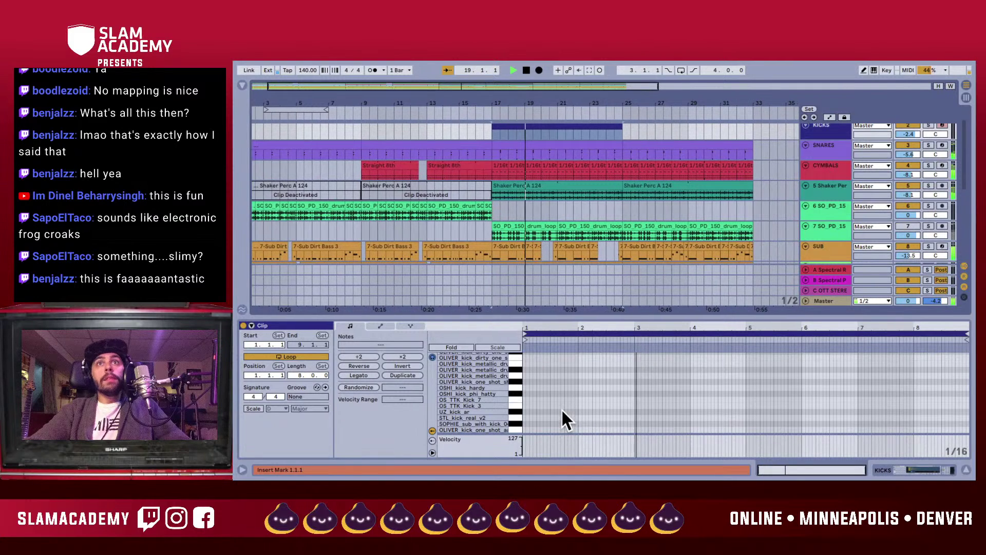
key("space")
- Insert a new MIDI track directly below KICKS and name it TOM TOM
scroll(805, 131, "up", 1)
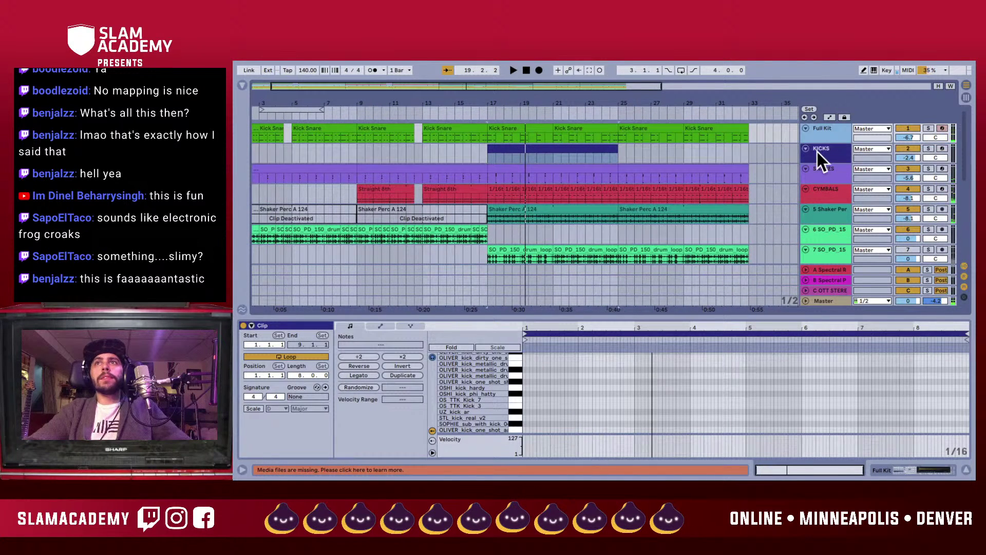
left_click(817, 152)
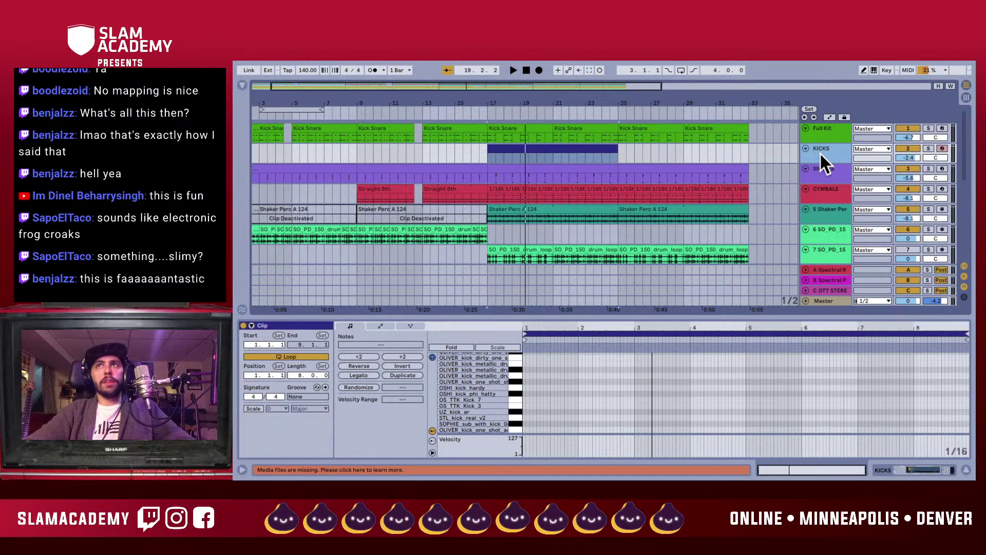
key("super+shift+t")
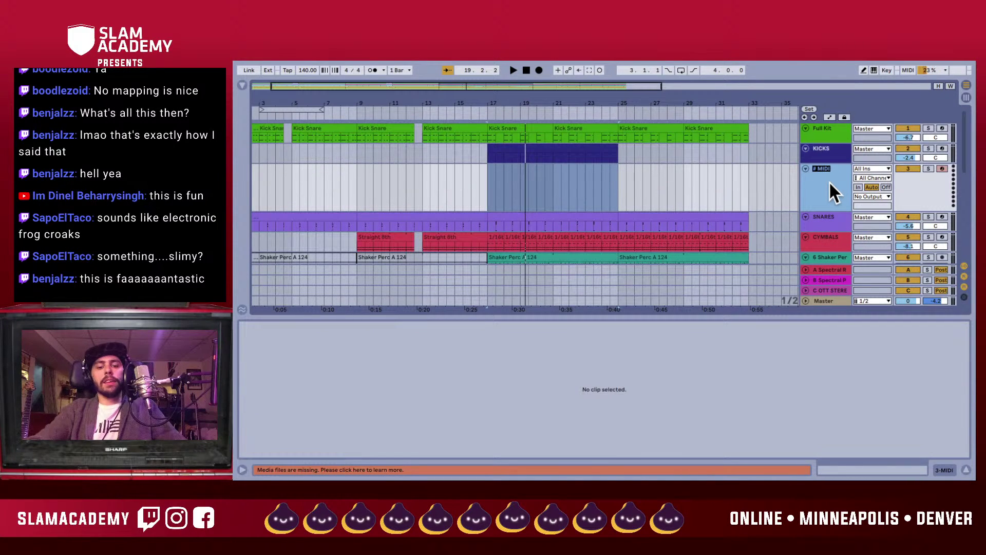
key("Return")
- Search the browser for TOM and preview the Who Tha Boss Tom samples
key("ctrl+f")
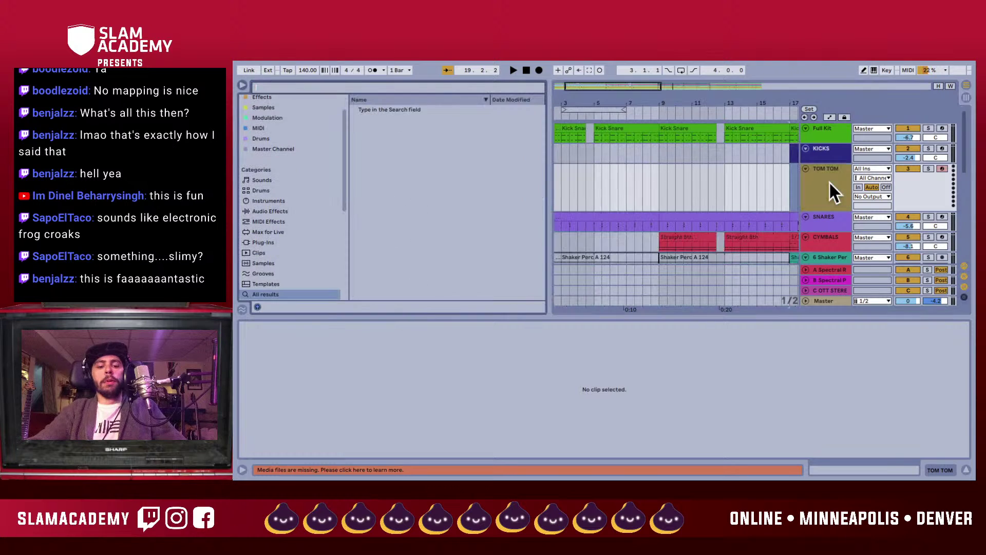
type("TOM")
left_click(389, 171)
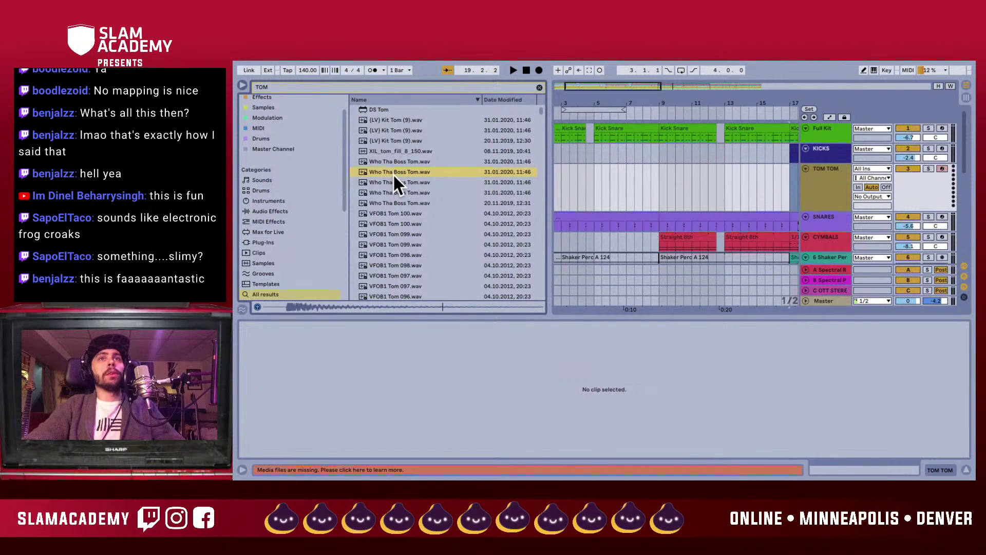
left_click(390, 182)
left_click(393, 200)
- Preview a range of the VFOB1 Tom samples from 099 down through the 080s
left_click(391, 235)
scroll(391, 235, "down", 2)
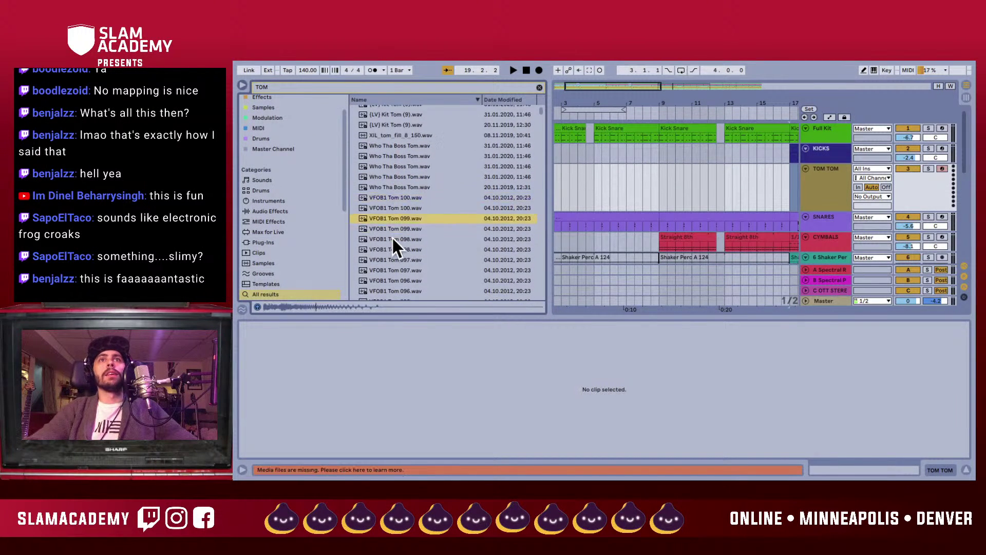
left_click(392, 236)
scroll(391, 236, "down", 1)
left_click(391, 235)
left_click(404, 188)
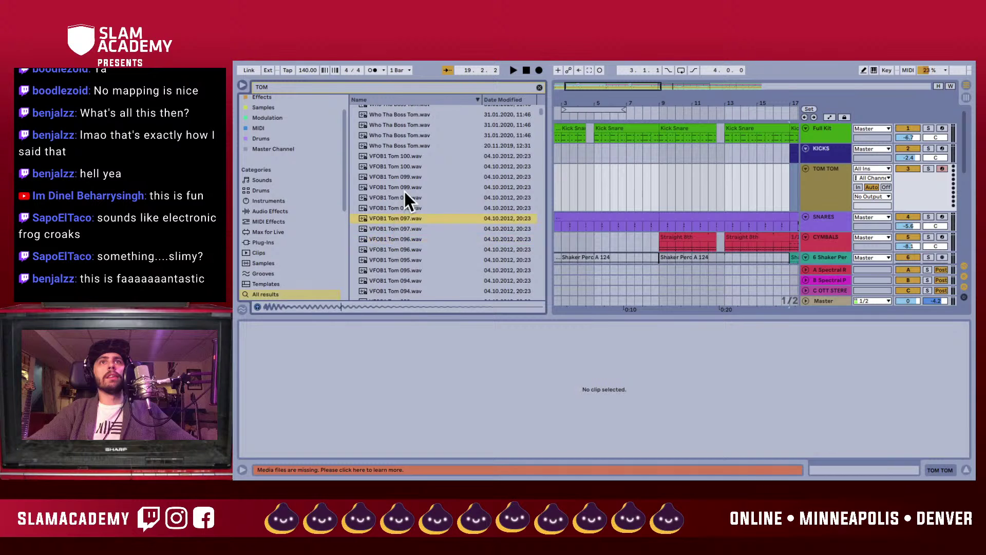
left_click(404, 239)
left_click(405, 271)
scroll(405, 270, "down", 2)
left_click(405, 270)
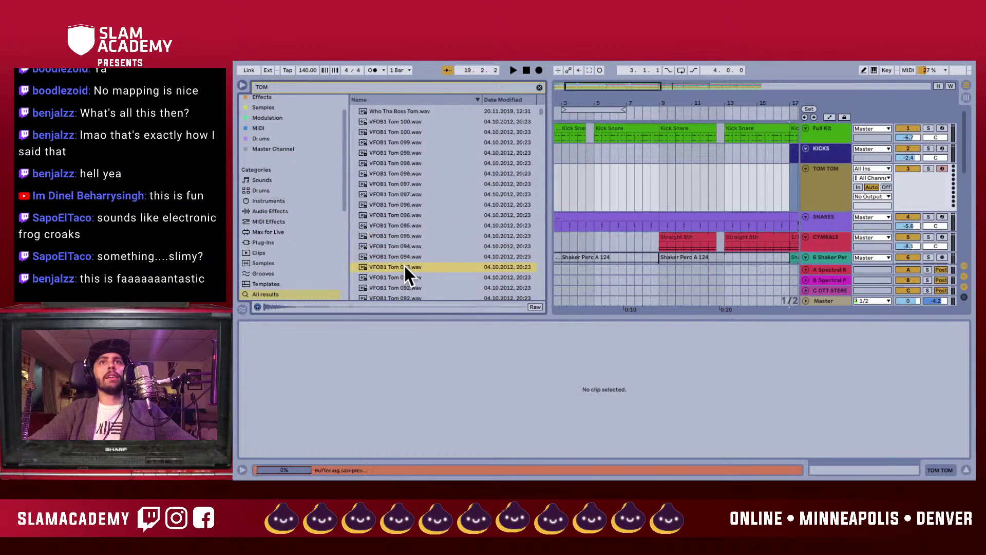
scroll(405, 268, "down", 2)
left_click(405, 267)
left_click(404, 276)
scroll(403, 275, "down", 5)
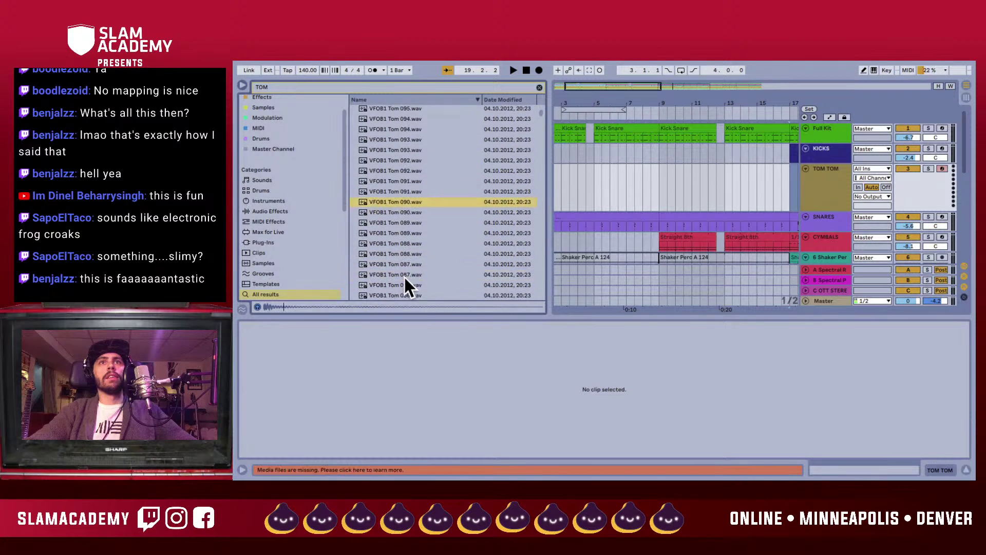
left_click(404, 276)
scroll(404, 275, "down", 6)
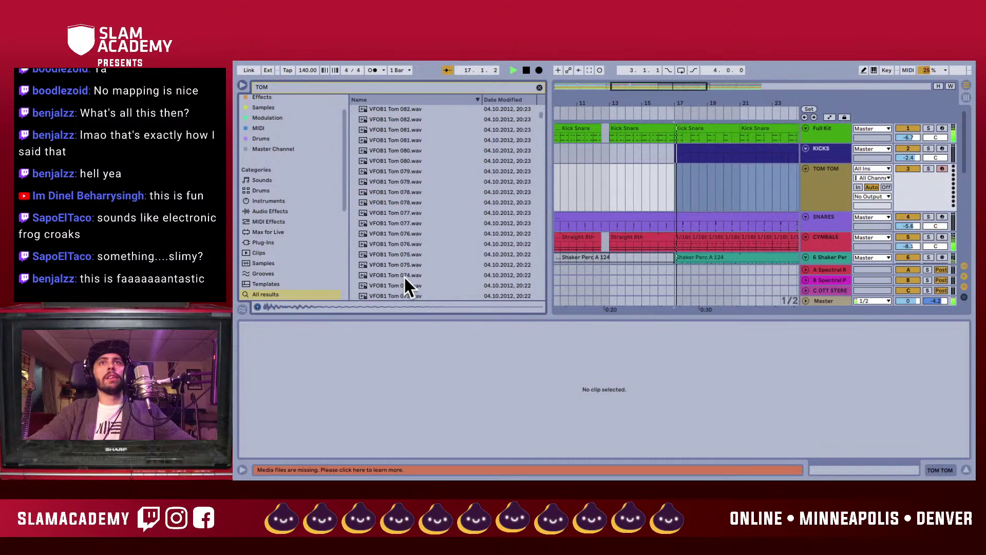
- Search the browser for DRUM and load an empty Drum Rack onto the TOM TOM track
left_click(825, 170)
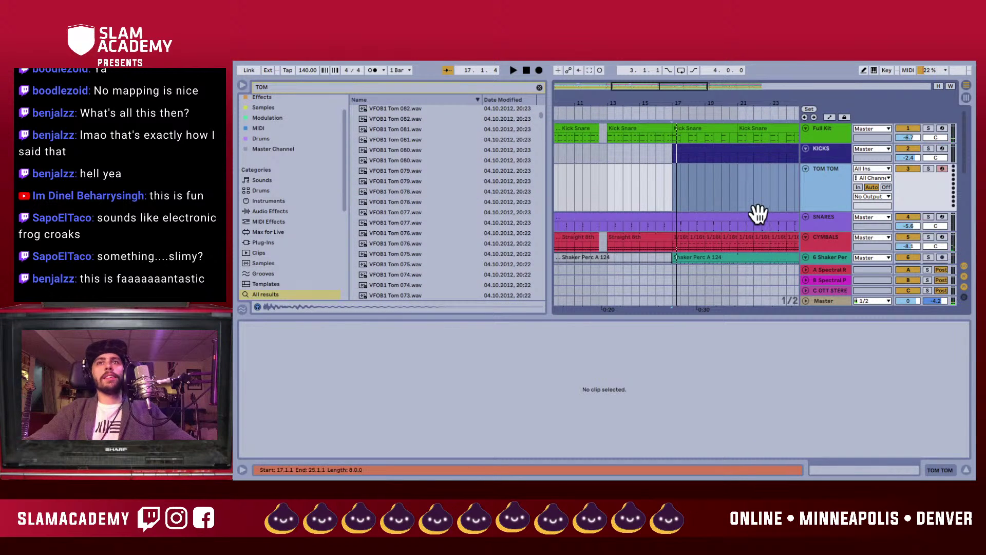
key("ctrl+f")
key("BackSpace")
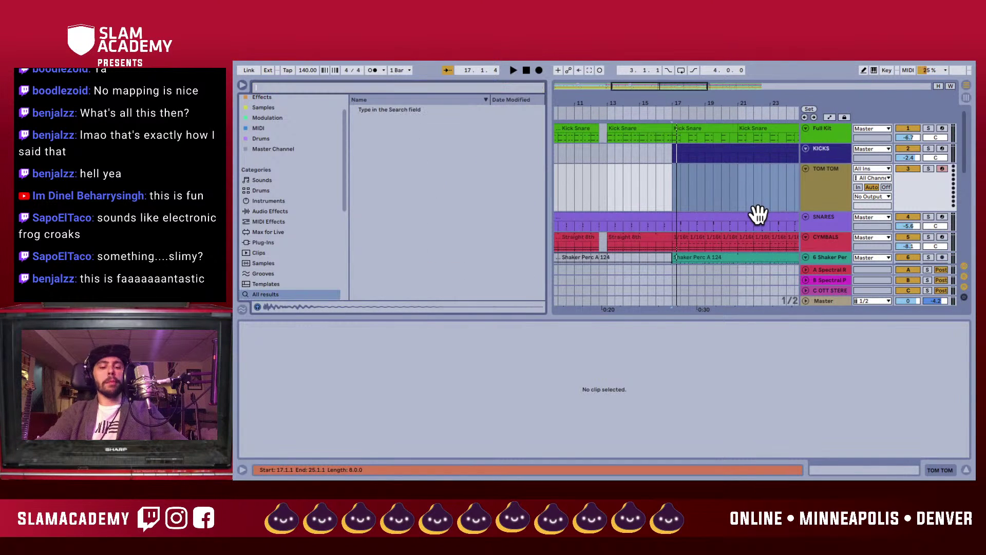
type("DRUM")
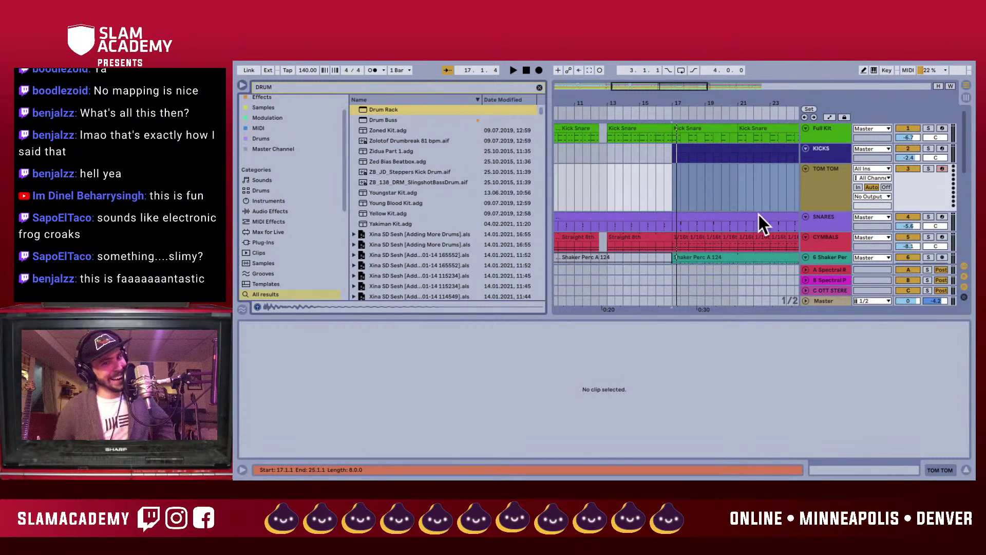
key("Return")
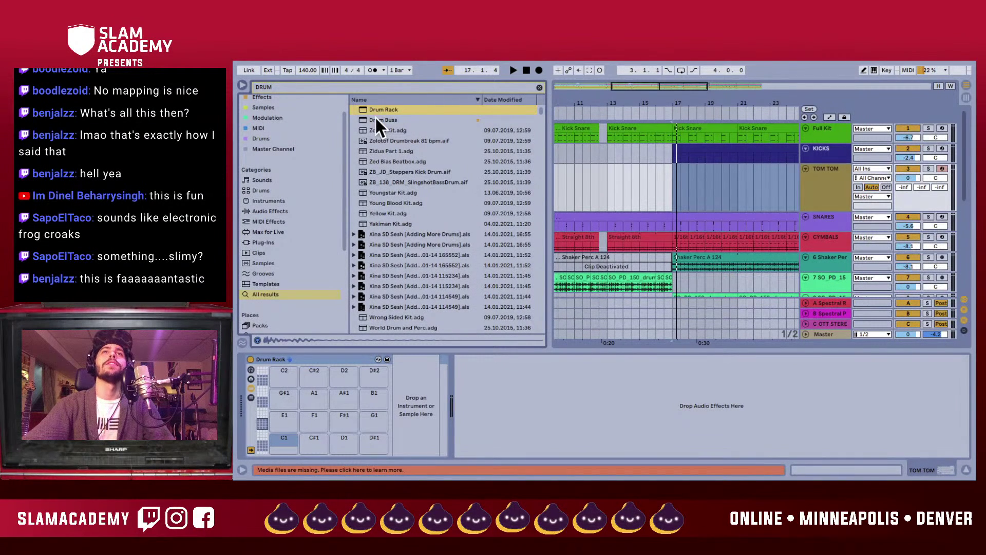
- Search for TOM again and load all VFOB1 Tom samples from 100 to 001 into the Drum Rack, starting at pad C1
key("ctrl+f")
type("TOM")
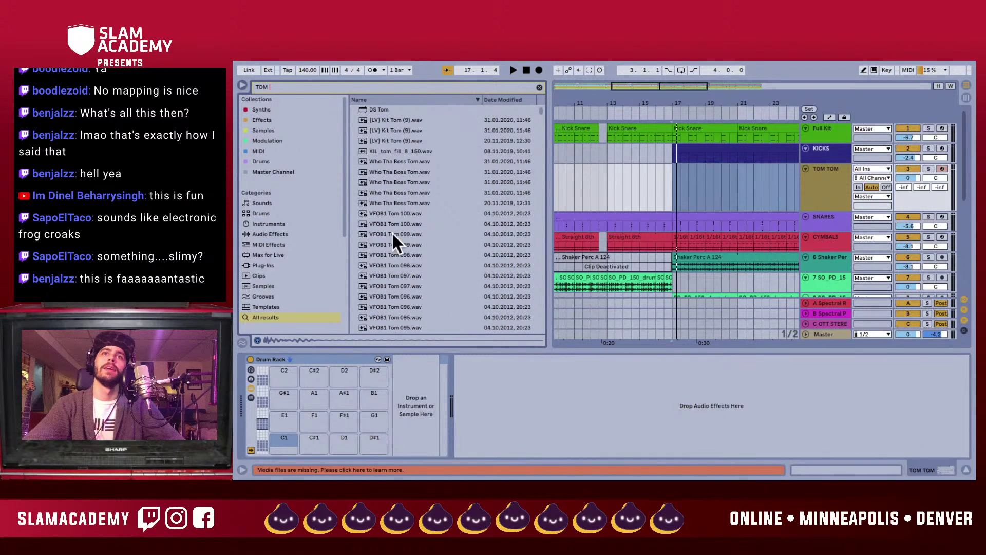
left_click(383, 213)
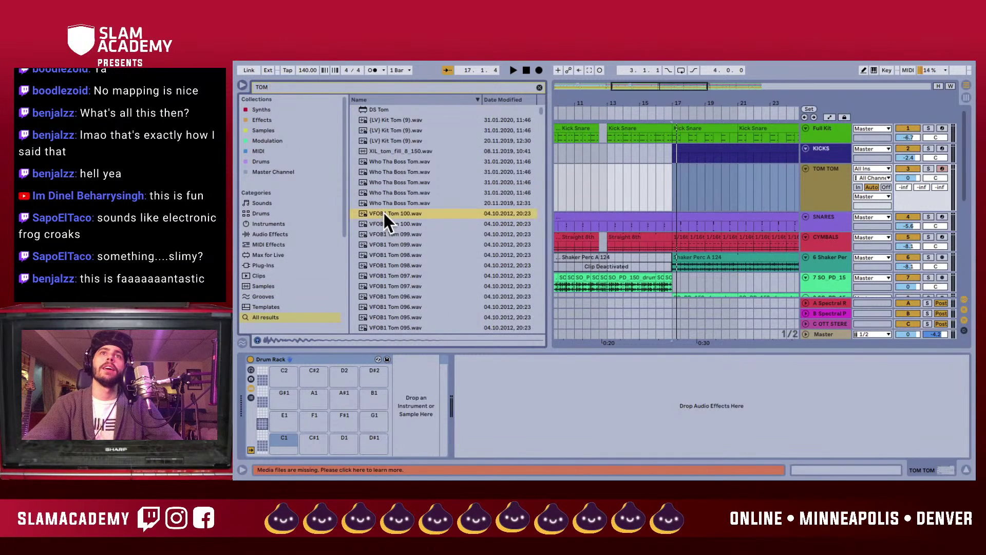
scroll(427, 269, "down", 10)
scroll(426, 269, "down", 20)
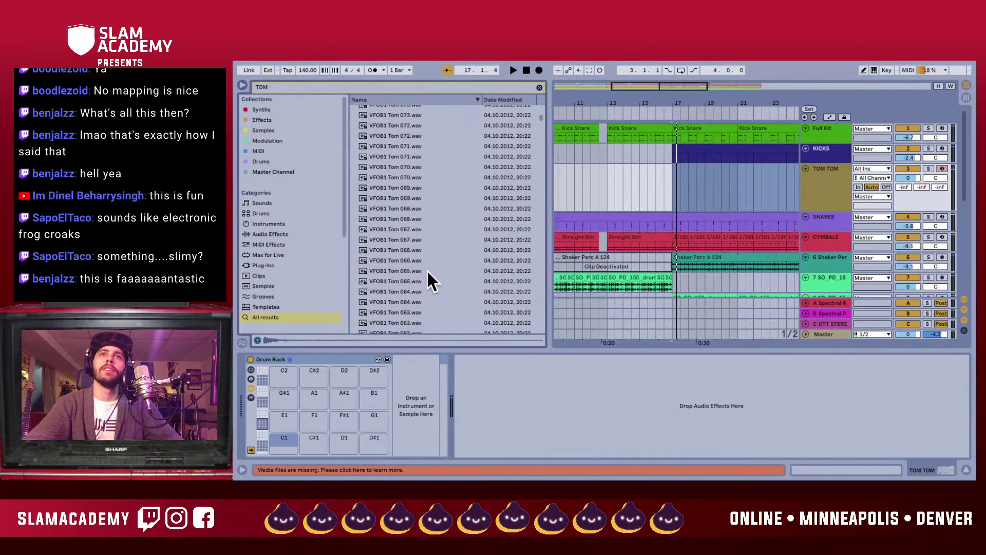
scroll(427, 269, "down", 15)
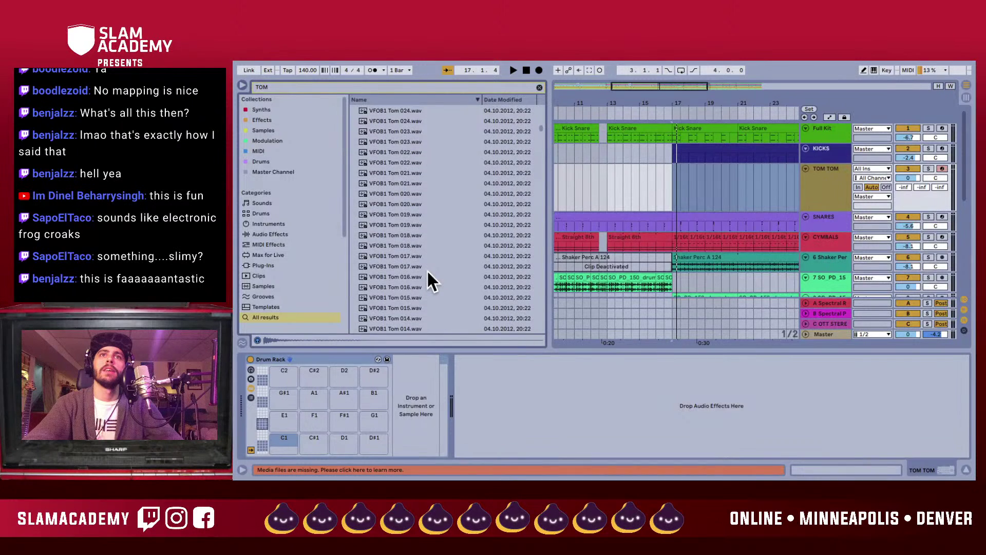
left_click(388, 204, "shift")
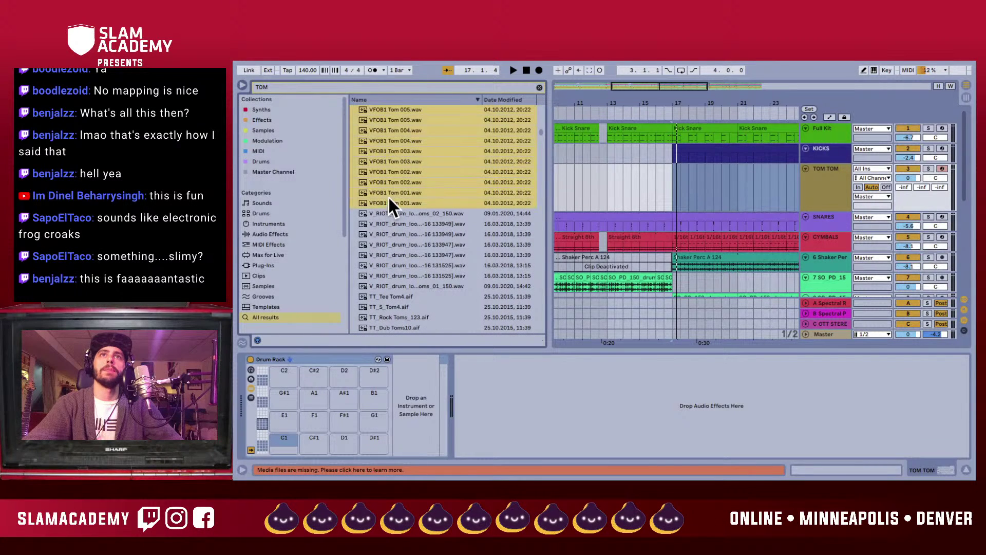
left_click_drag(282, 445, 281, 440)
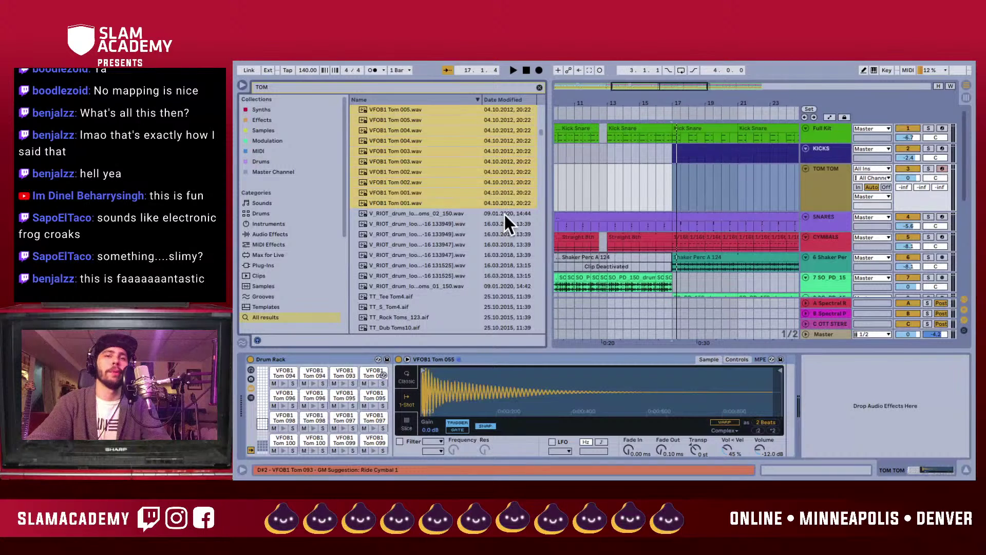
- Save the Live Set under a new name, changing its date to 04-26-21 and inserting "[DS FUCKERY" before the date
key("super+s")
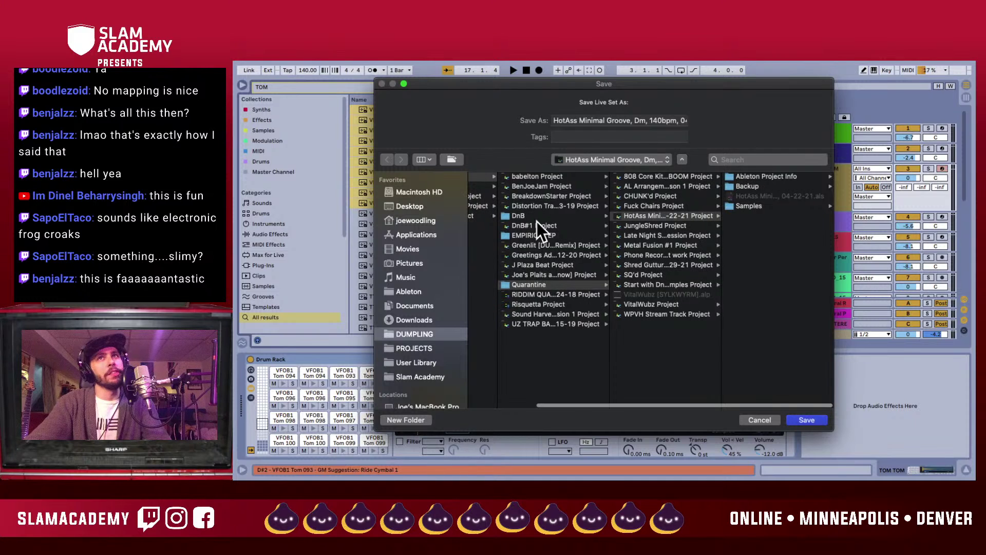
left_click(652, 119)
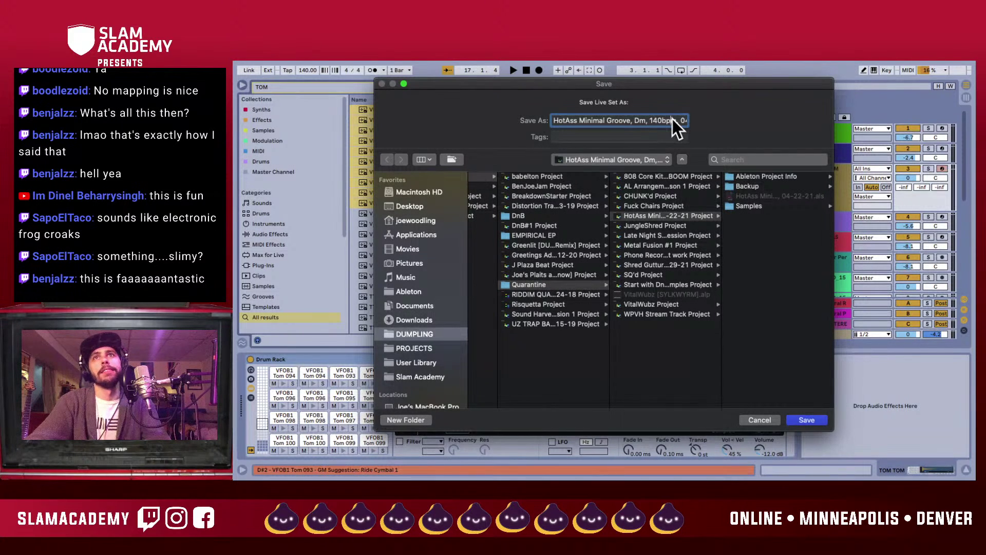
key("Right")
key("Right")
key("Right")
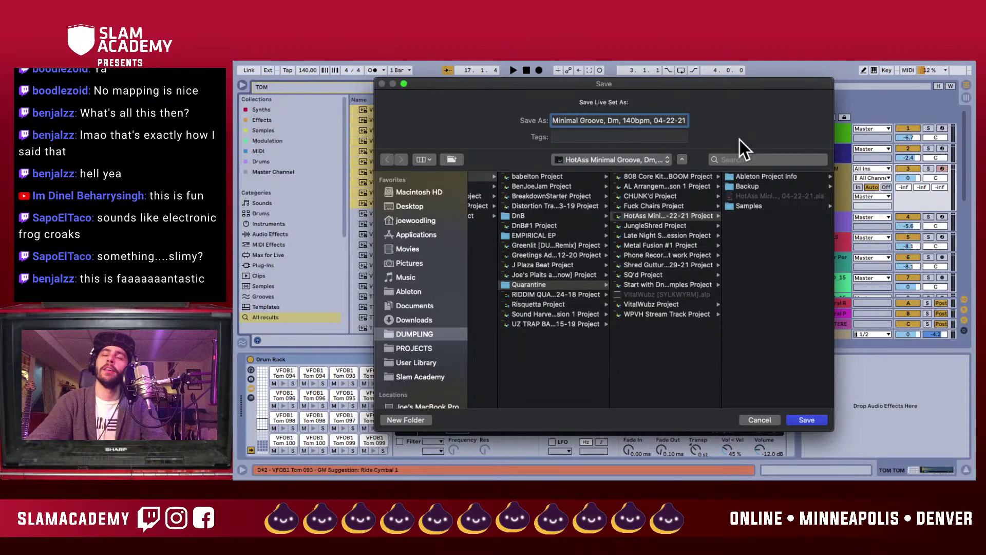
key("BackSpace")
key("BackSpace")
key("BackSpace")
key("BackSpace")
key("BackSpace")
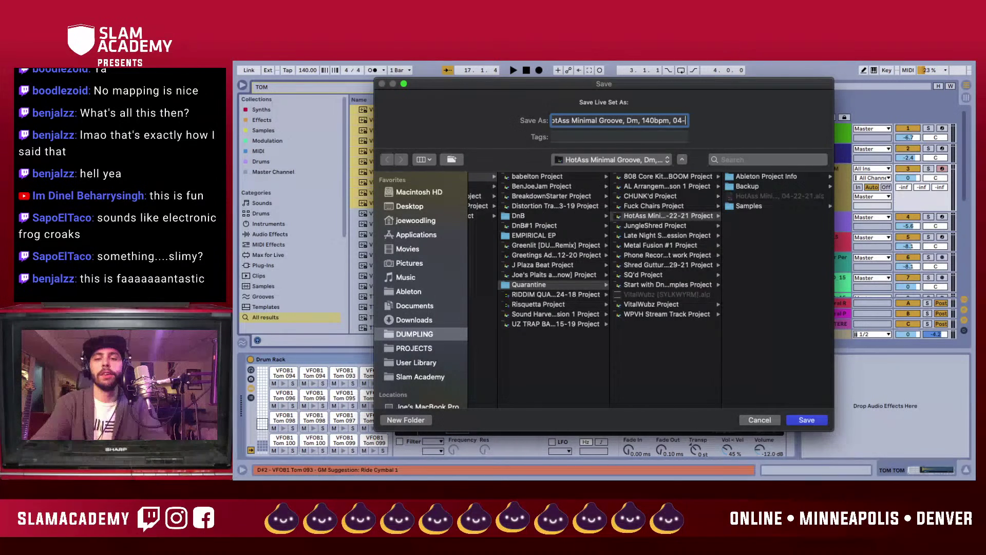
key("super+Tab")
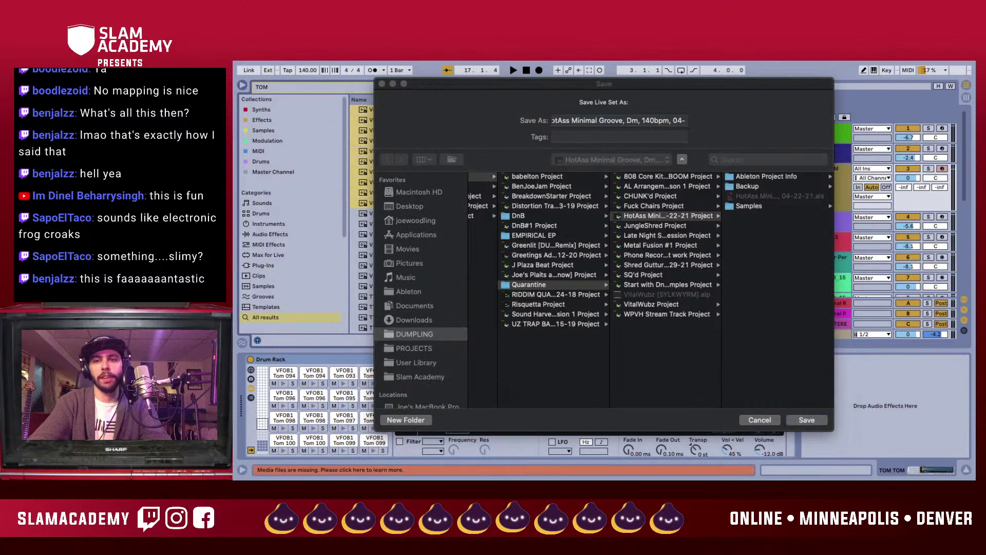
left_click(676, 123)
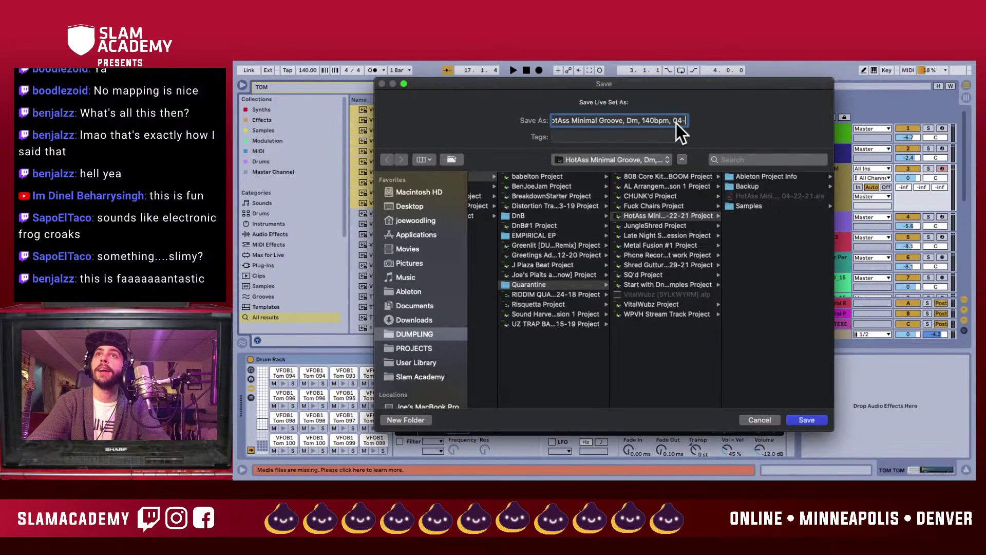
type("26")
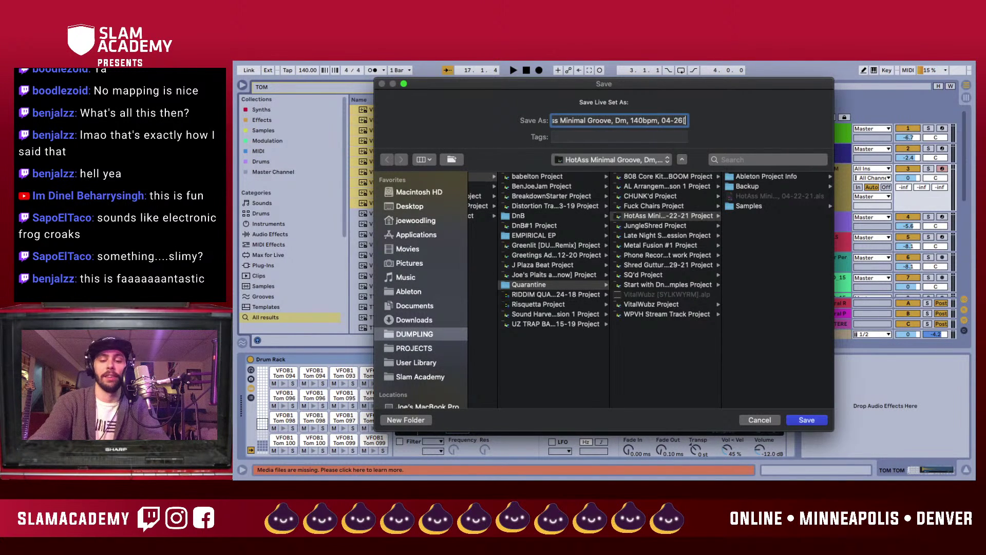
type("-21")
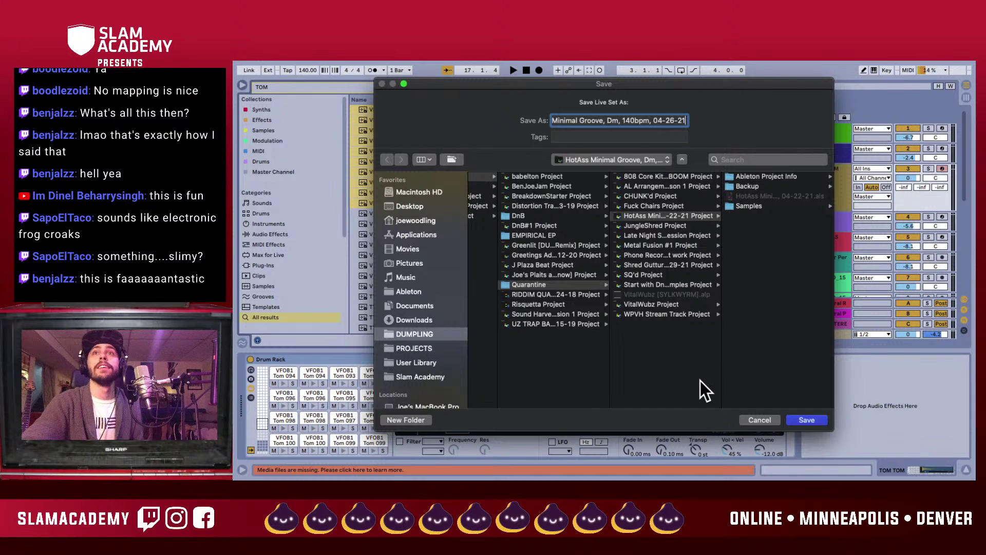
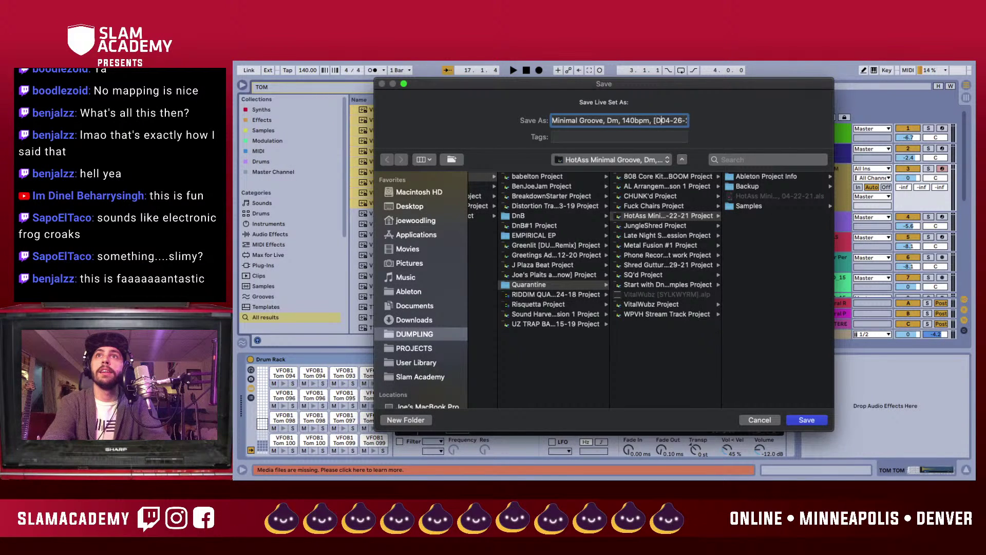
type("UCKERY")
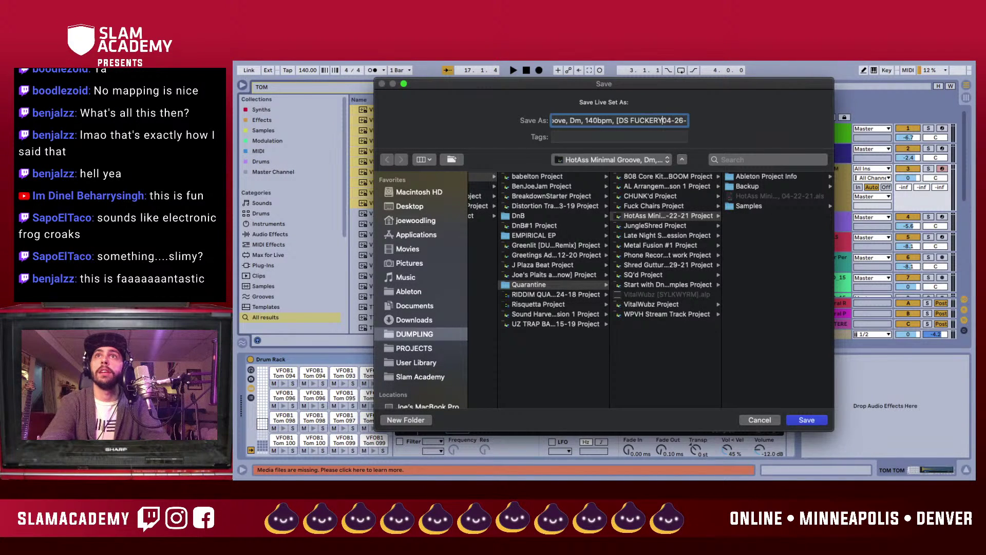
key("Return")
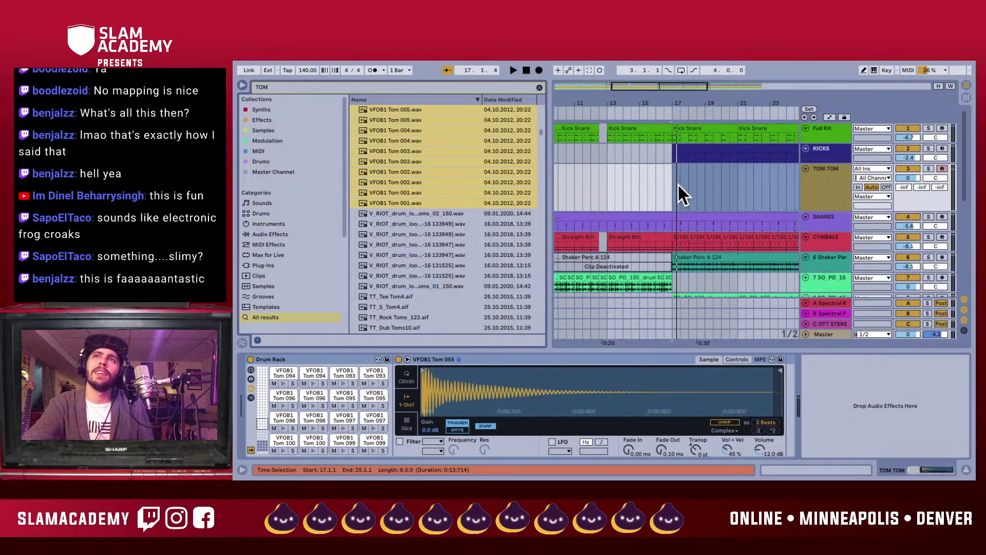
- Play the arrangement from the start of the KICKS clip at bar 17 with the browser and detail view hidden
left_click(682, 148)
left_click(673, 151)
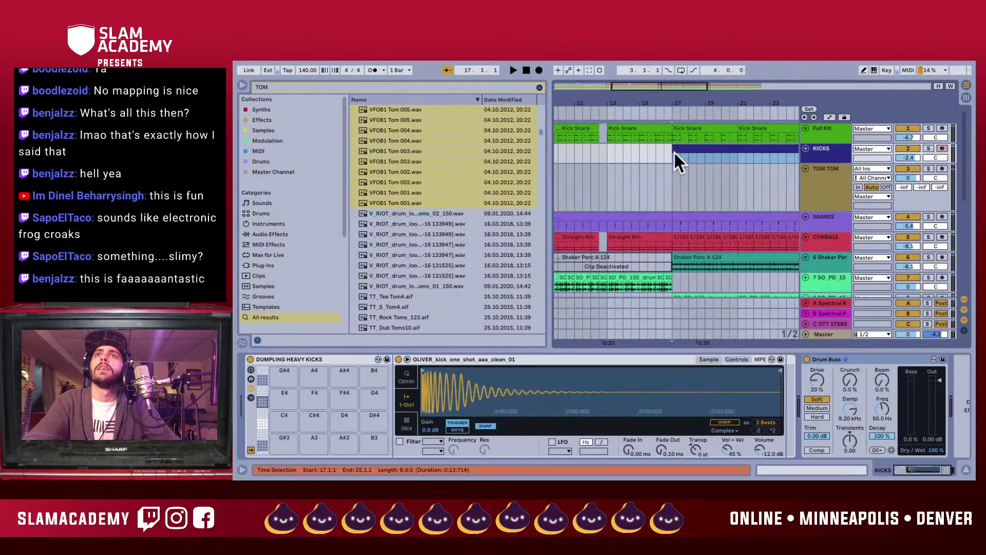
key("space")
key("super+alt+b")
key("super+alt+l")
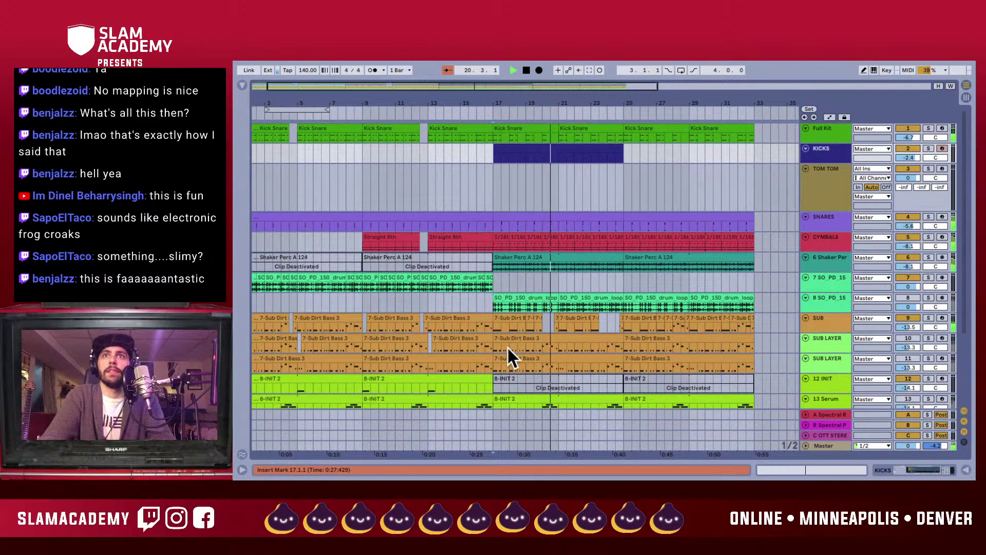
scroll(527, 355, "down", 1)
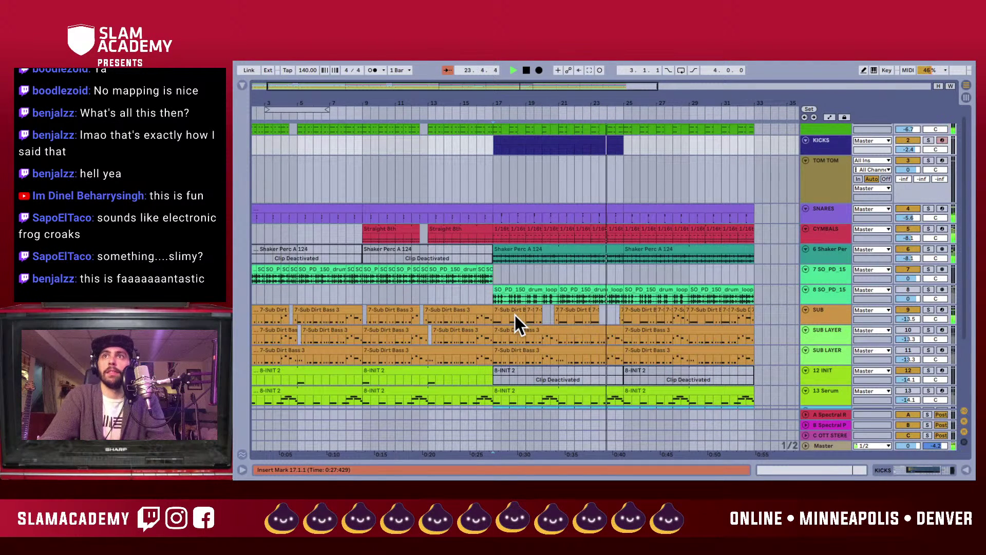
key("space")
- Open the KICKS clip at bar 17 for note editing and draw an OS_TTK_Kick_7 note at 1.1.3
key("ctrl+shift+m")
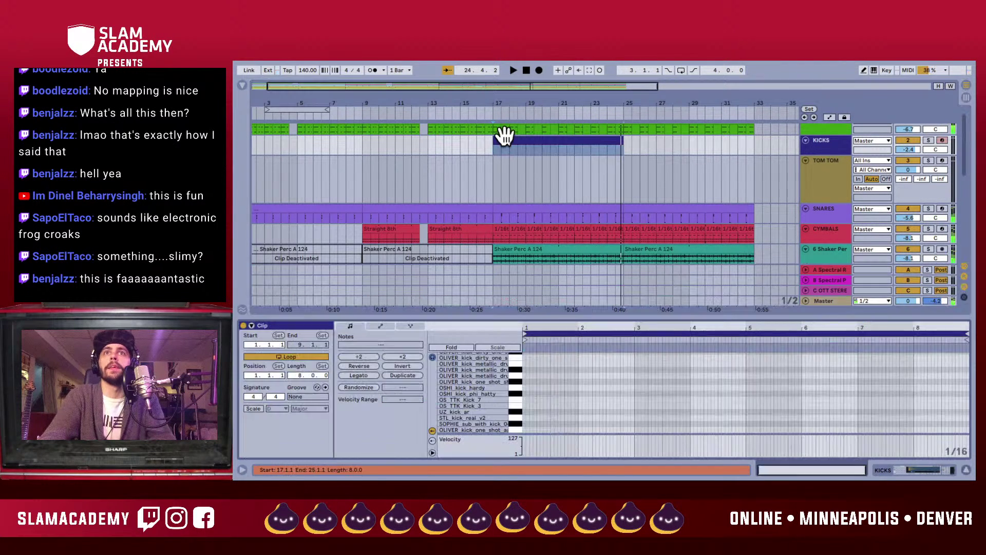
left_click(514, 396)
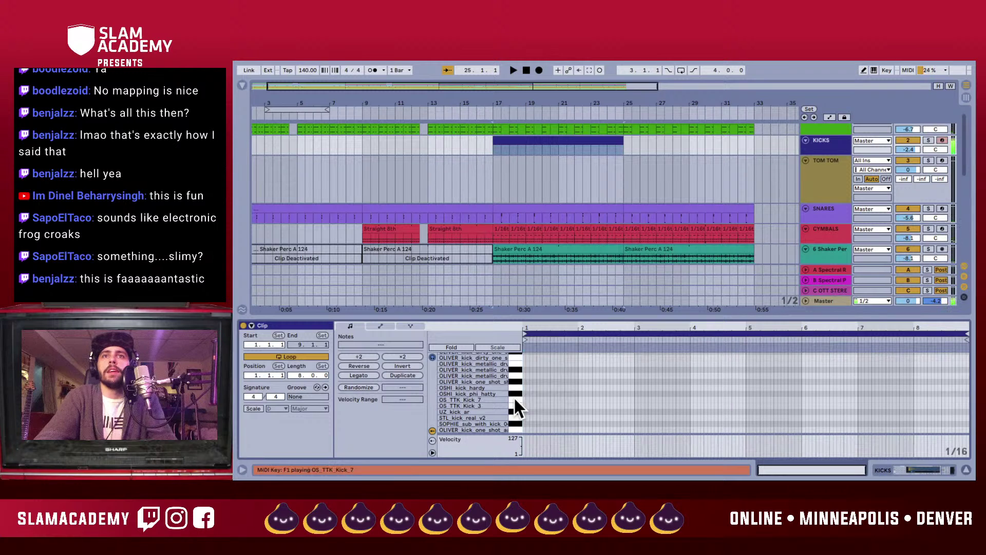
key("plus")
key("plus")
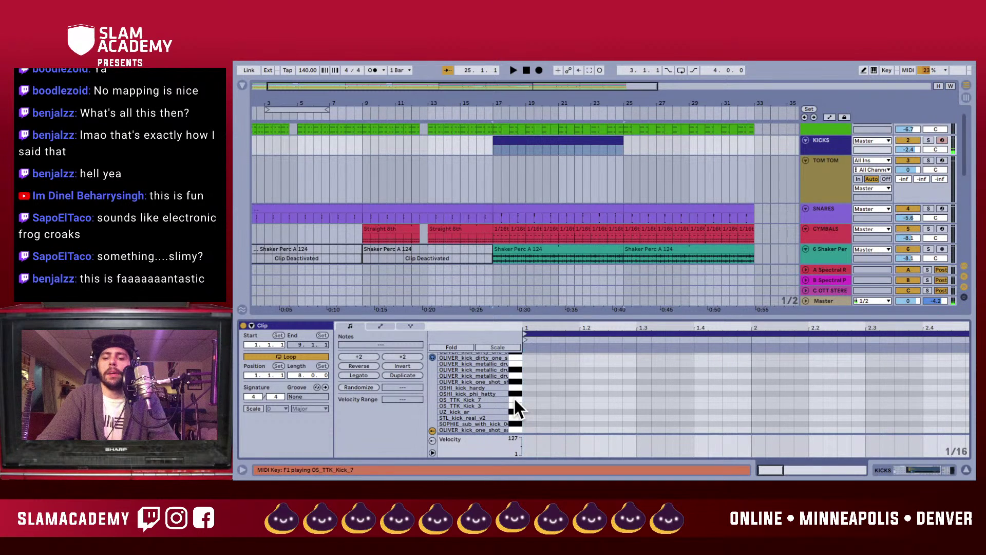
key("space")
key("b")
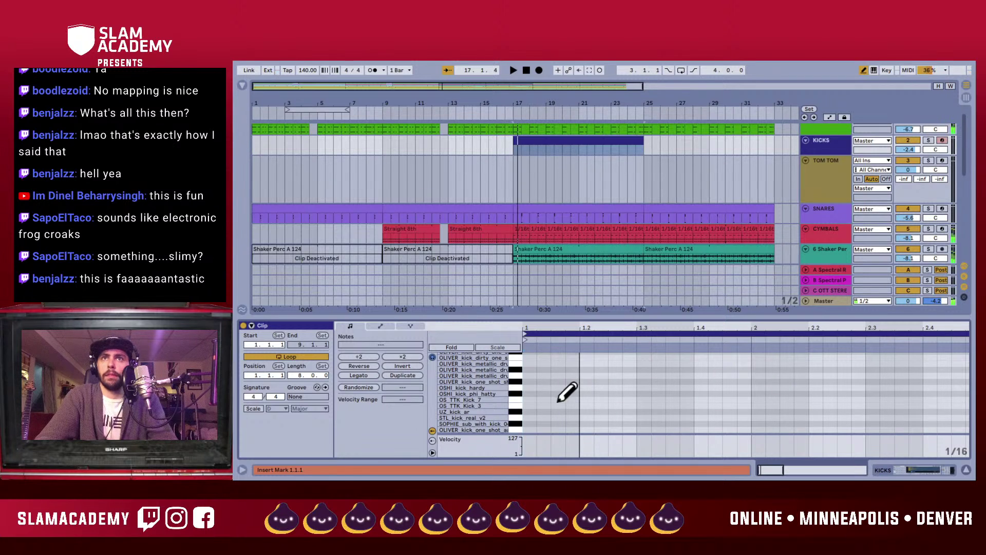
left_click(557, 399)
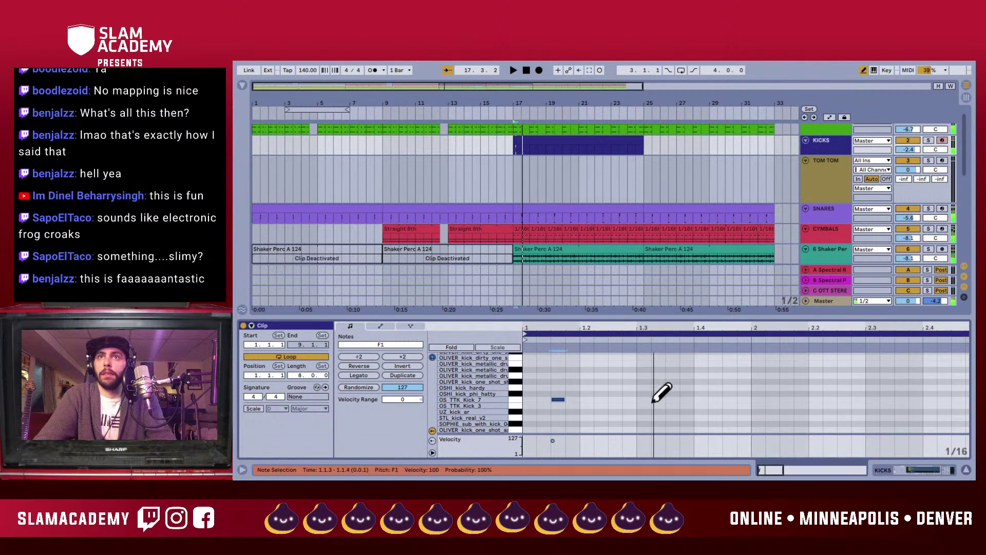
- Add a second OS_TTK_Kick_7 note (F1) at 1.3.3 and play the pattern back
left_click(671, 405)
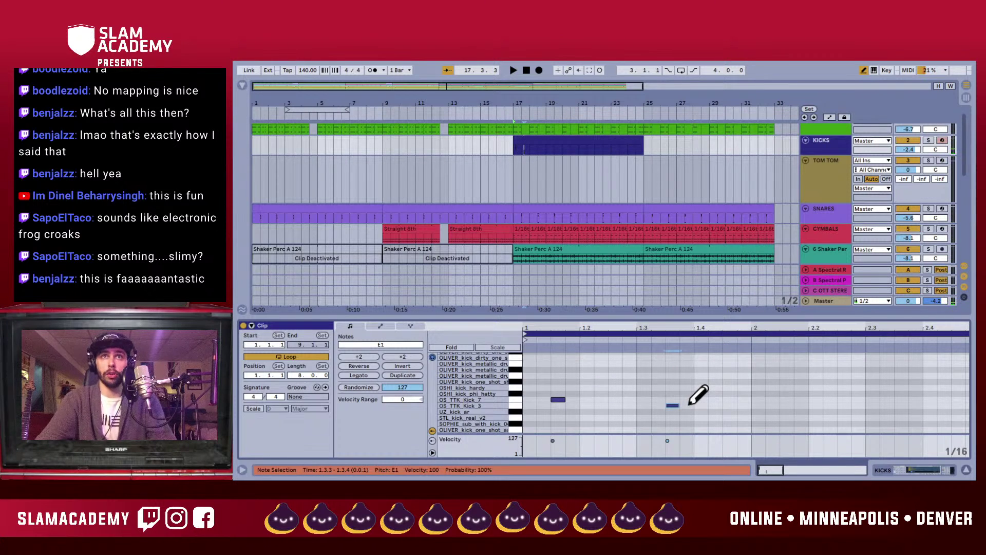
key("space")
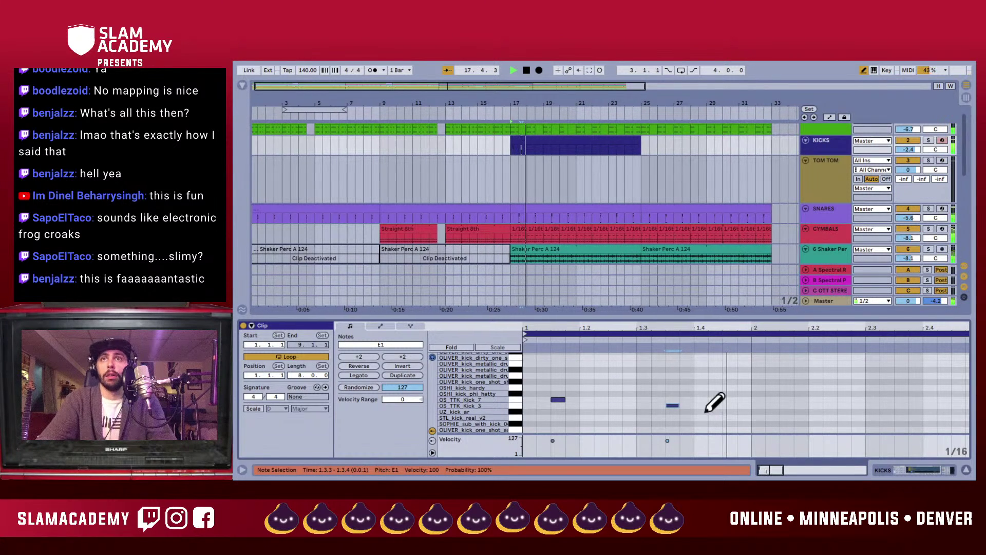
left_click_drag(670, 404, 672, 399)
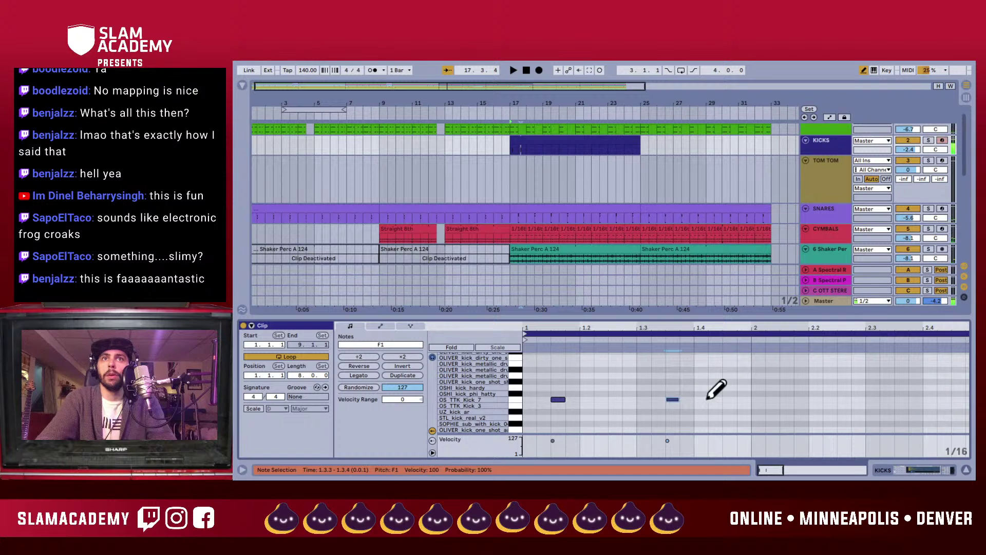
key("space")
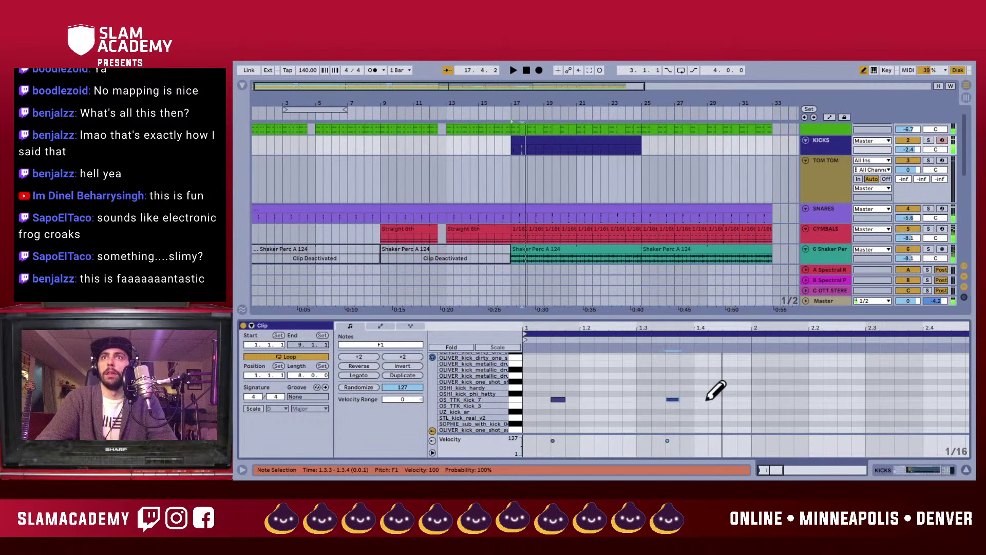
left_click(702, 411)
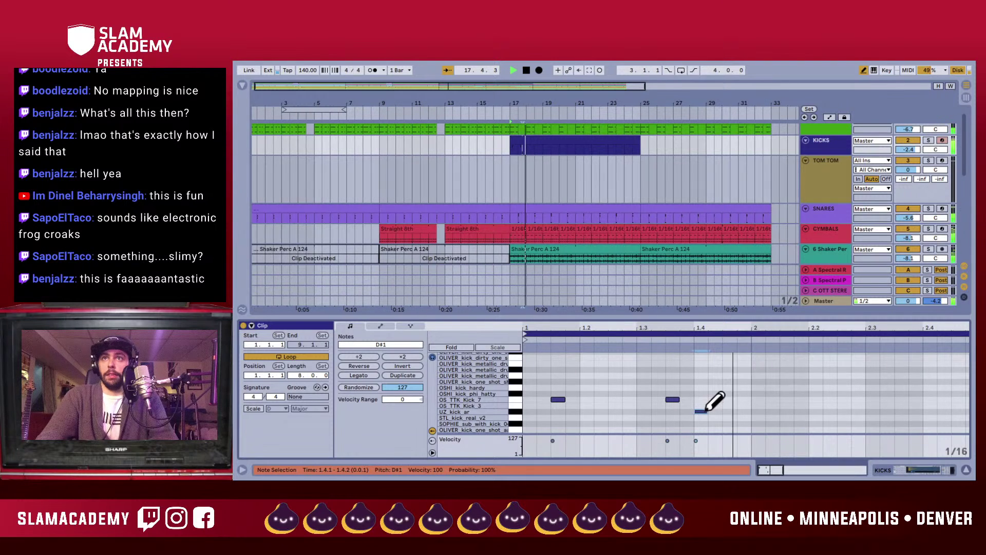
left_click(659, 410)
key("space")
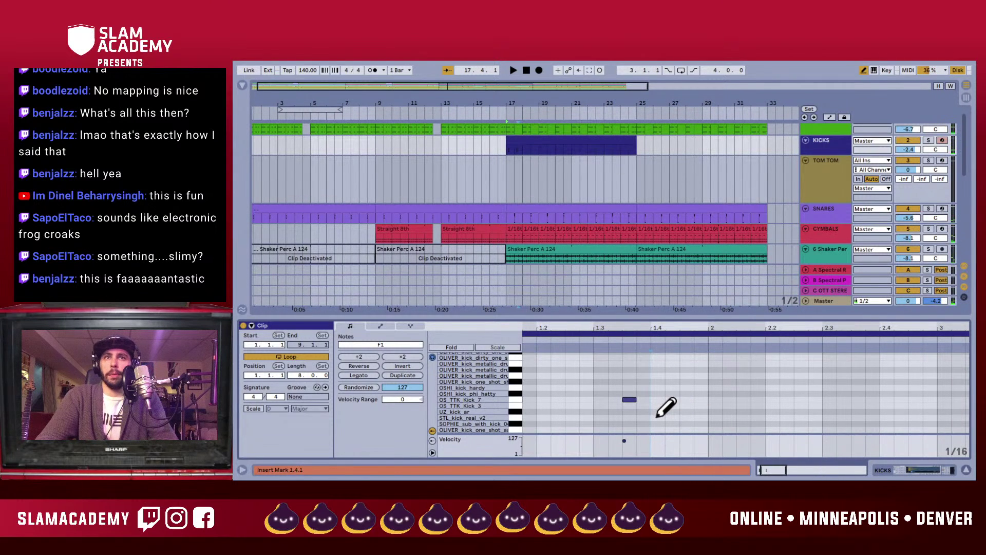
left_click(658, 417)
left_click(659, 417)
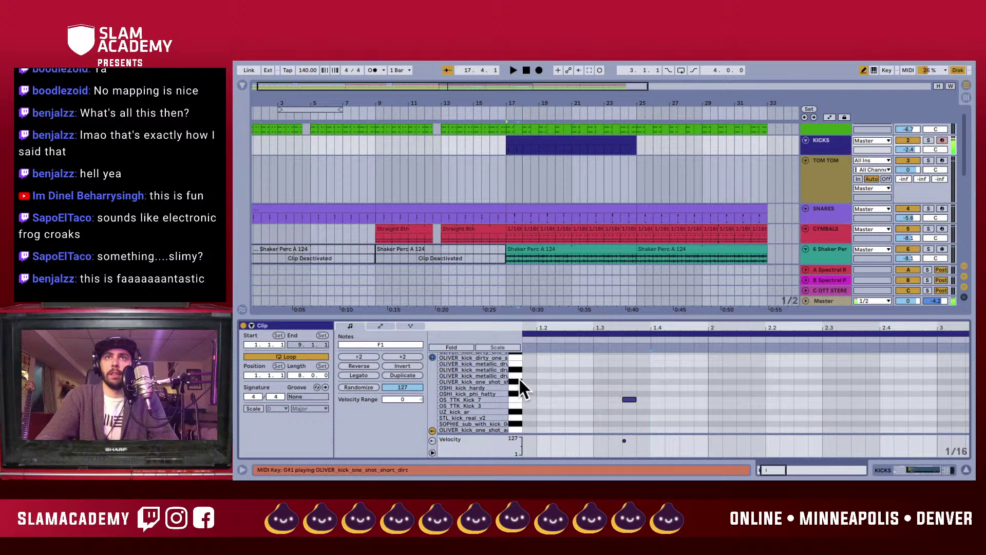
- Audition kick samples at 1.4.1 and keep only the OLIVER_kick_one_shot_short_dirt note (G#1) there
left_click(658, 387)
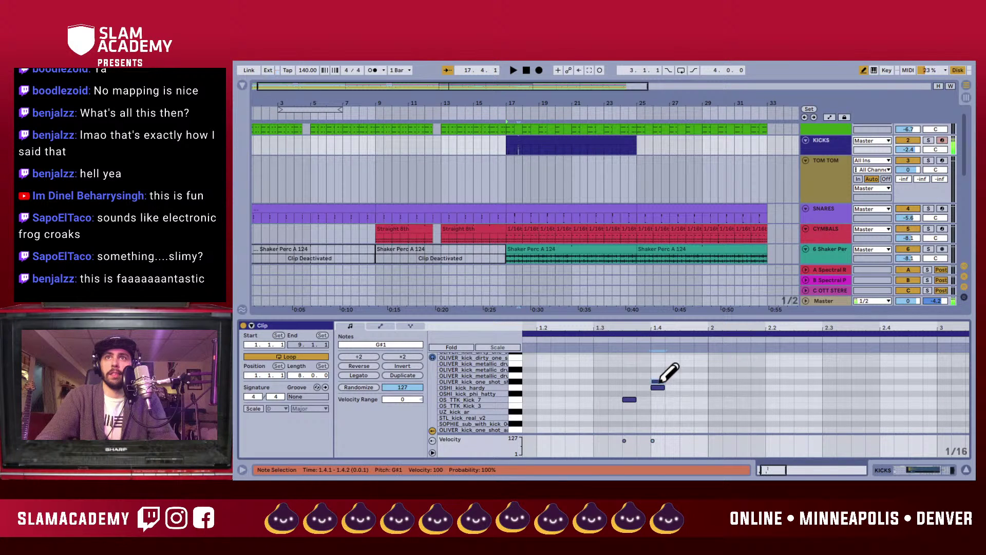
scroll(659, 389, "left", 3)
left_click(701, 387)
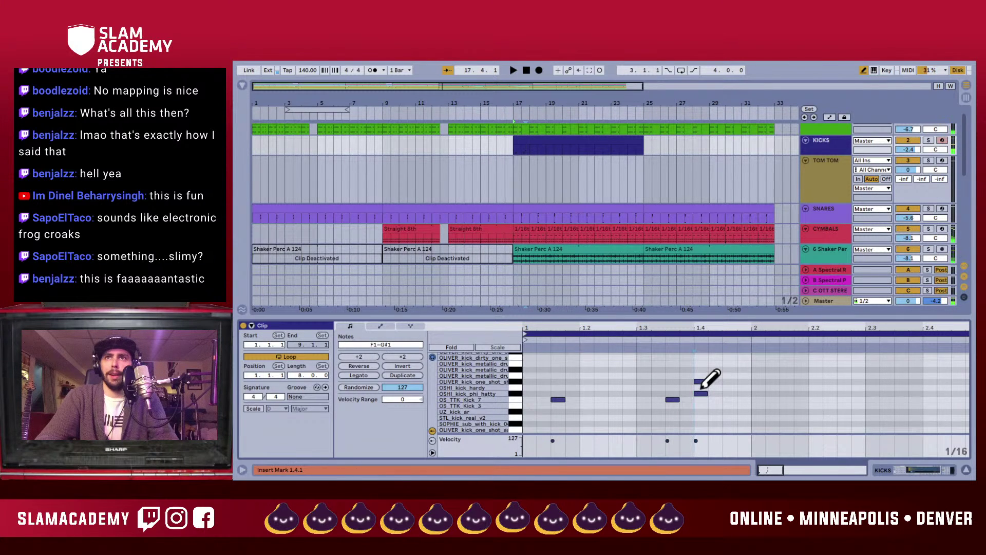
key("space")
scroll(705, 375, "right", 2)
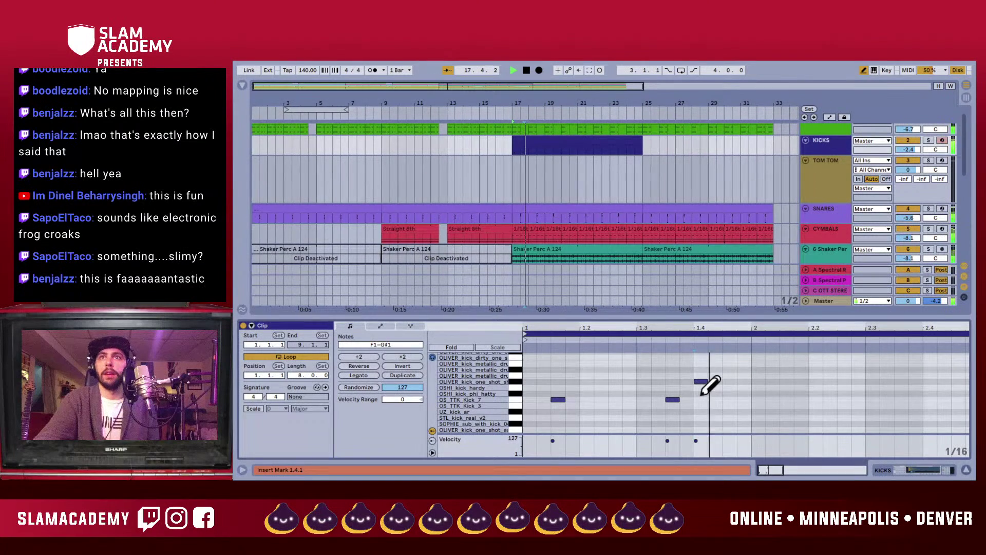
- Place another OLIVER_kick_one_shot_short_dirt note (G#1) at 2.1.1 and listen to the pattern
key("space")
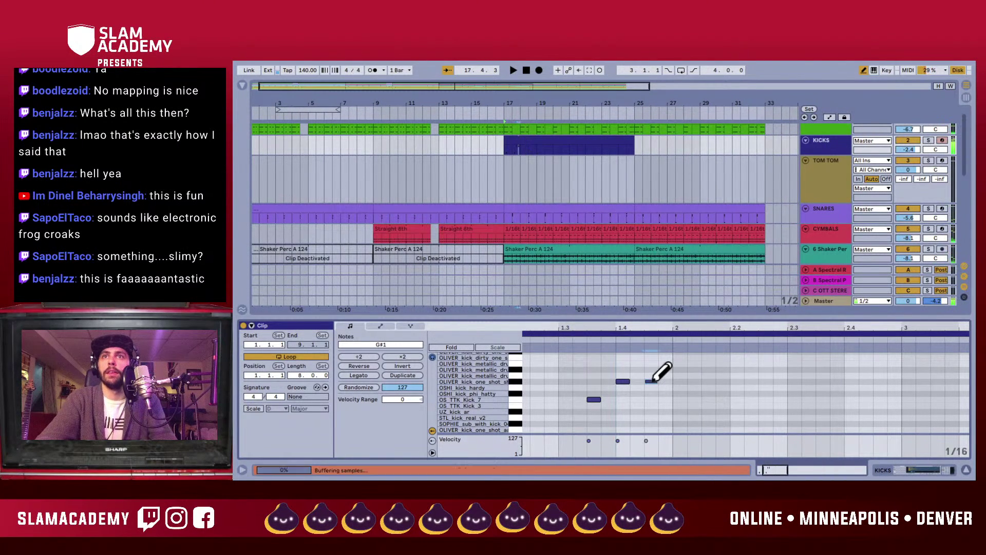
left_click(678, 381)
key("space")
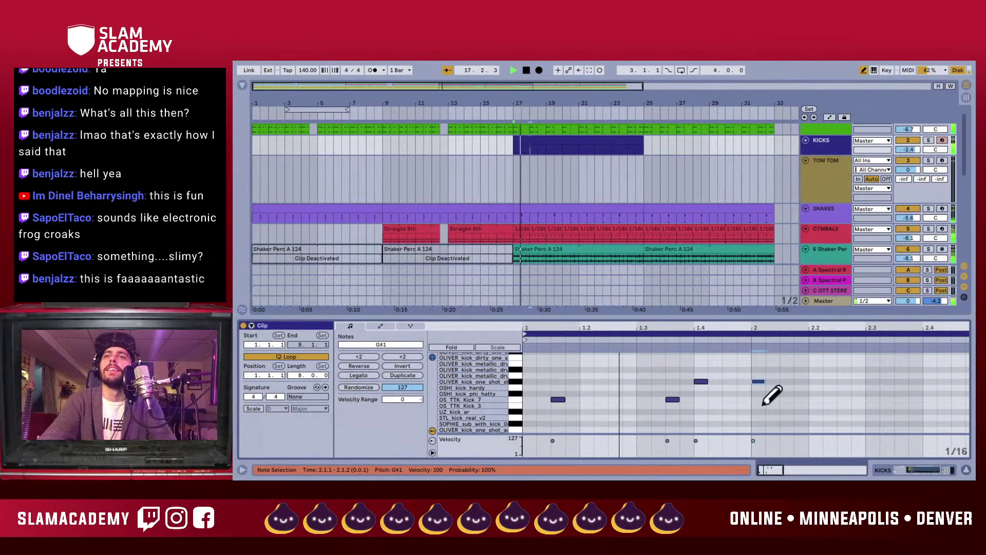
key("space")
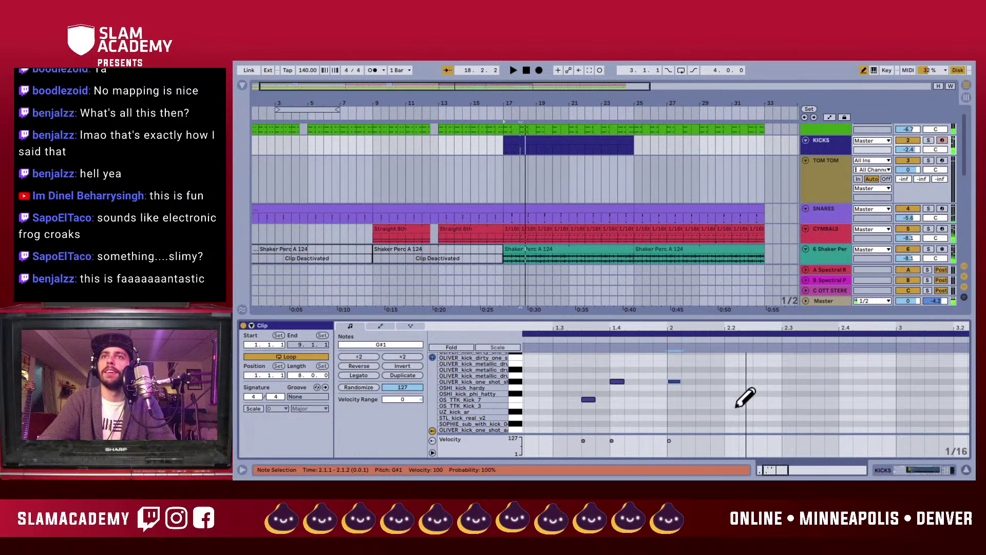
left_click(753, 403)
left_click(758, 403)
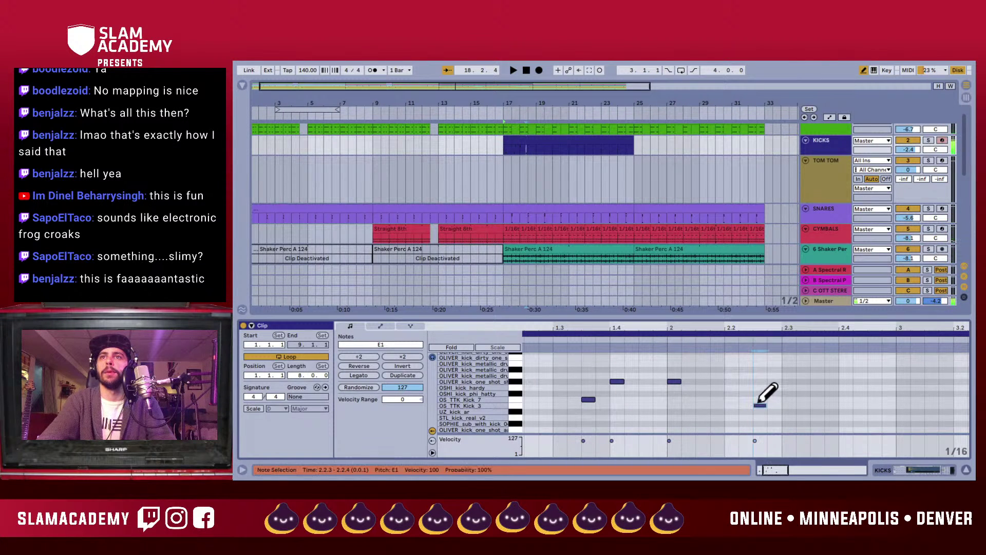
left_click_drag(758, 404, 759, 399)
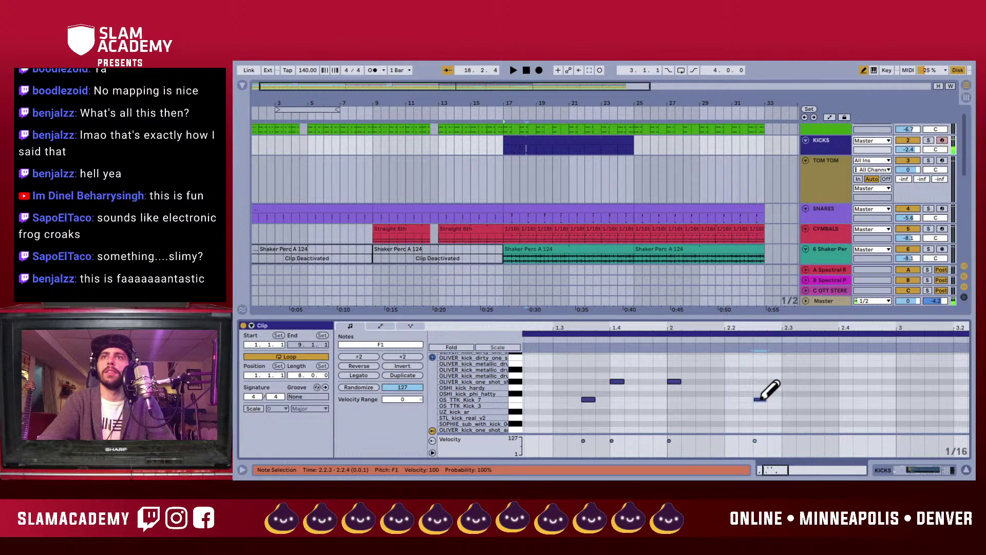
key("space")
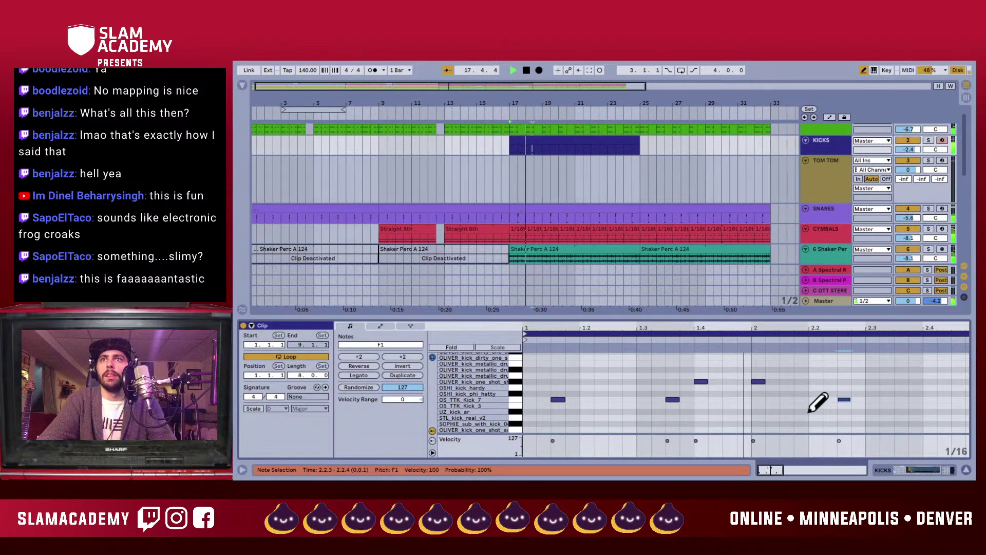
key("space")
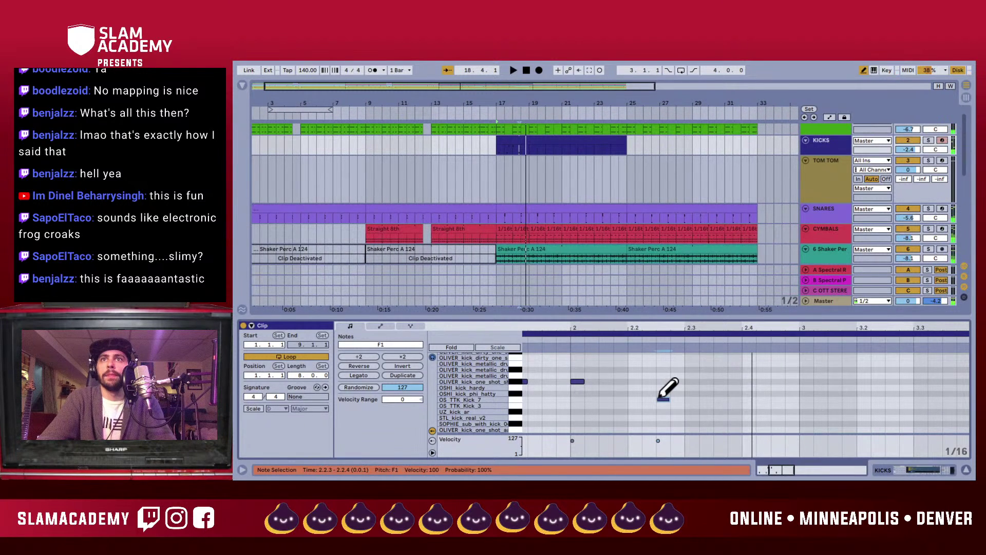
left_click_drag(660, 397, 661, 402)
left_click(663, 405)
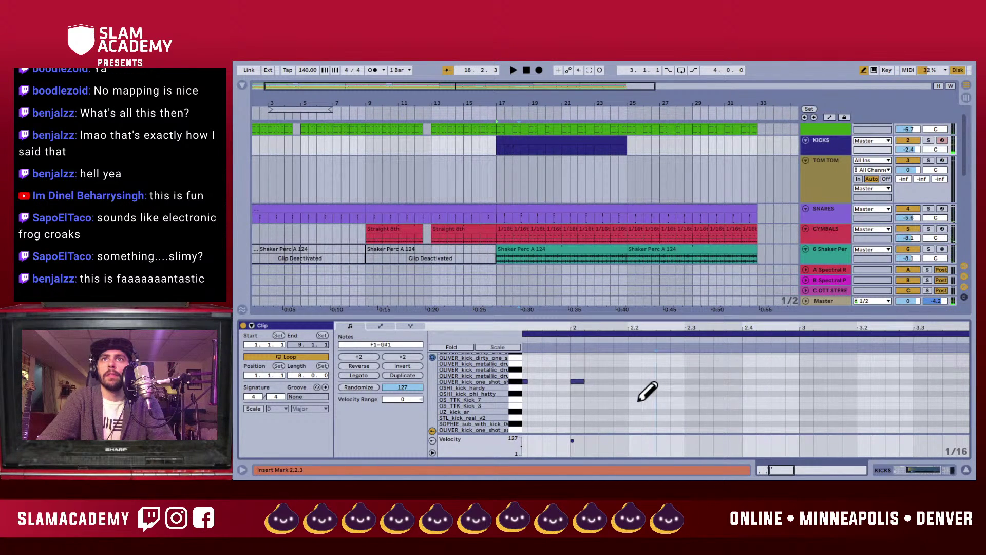
- Draw an OS_TTK_Kick_7 note (F1) at 2.2.1 and play the kick pattern back
left_click(640, 399)
key("space")
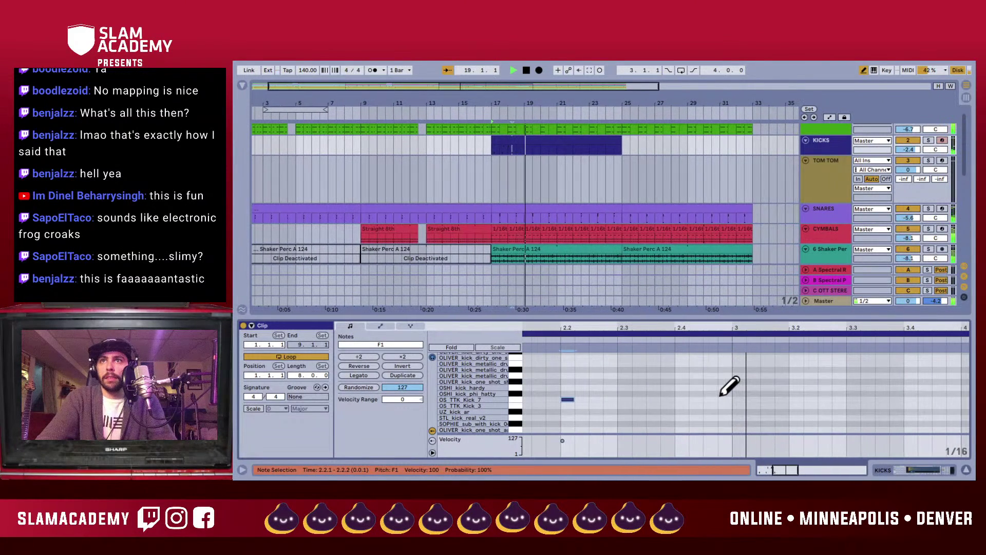
key("space")
- Select the kick notes from 1.3.3 through 2.2.1 in the KICKS clip
mouse_move(634, 332)
left_mouse_down()
mouse_move(634, 318)
mouse_move(639, 330)
left_mouse_up()
left_click_drag(675, 400, 430, 365)
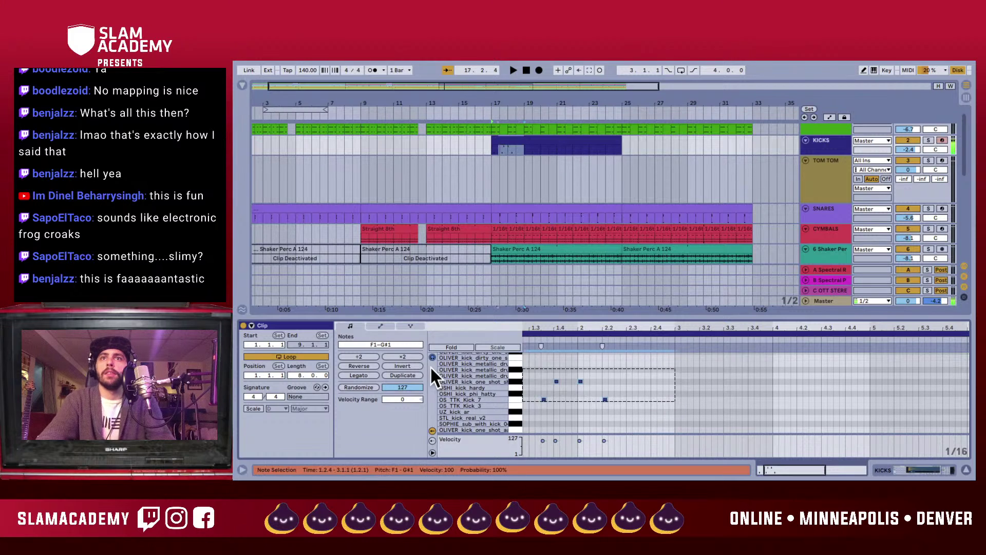
scroll(556, 400, "left", 2)
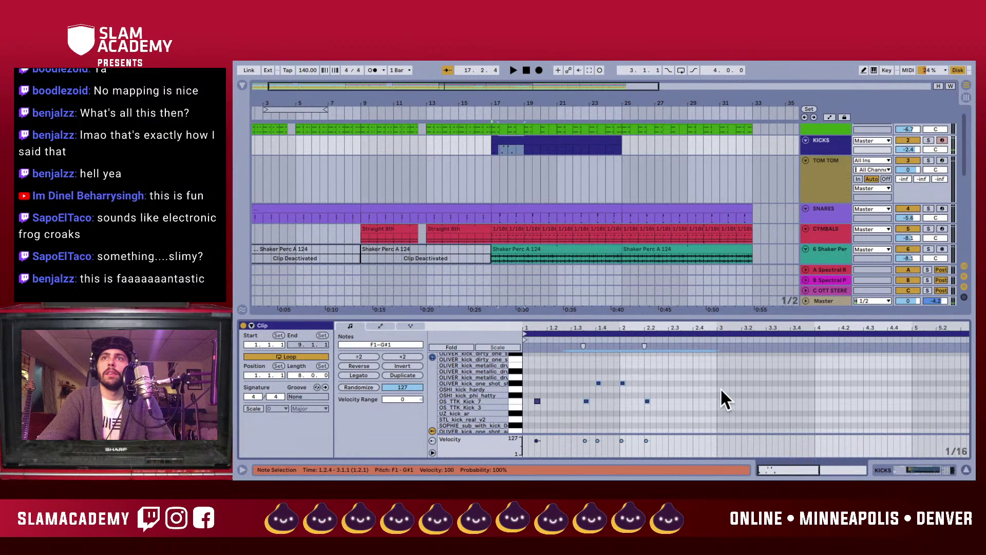
- Duplicate the first two bars of kick notes into bars 3 and 4 of the KICKS clip and play them back
left_click_drag(720, 389, 716, 411)
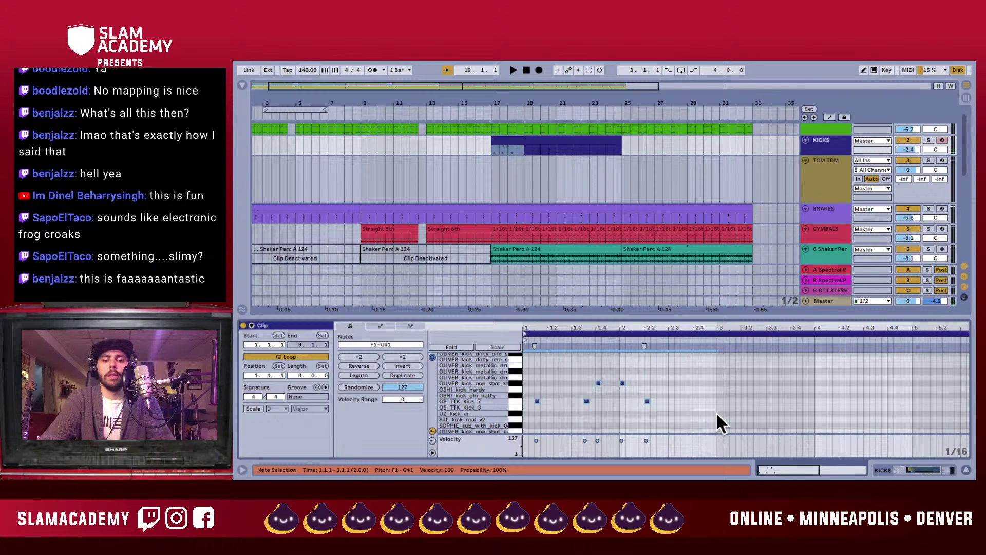
key("ctrl+d")
key("space")
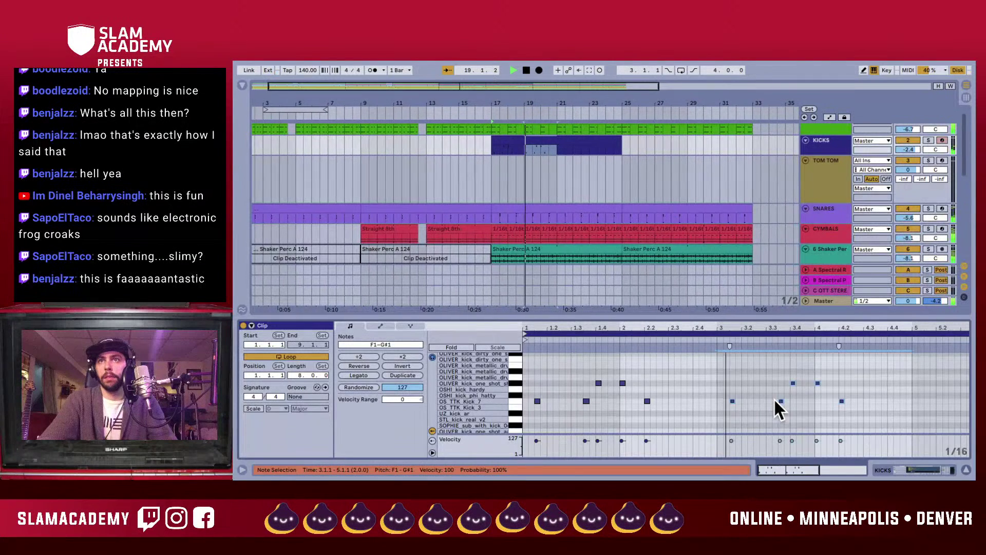
key("space")
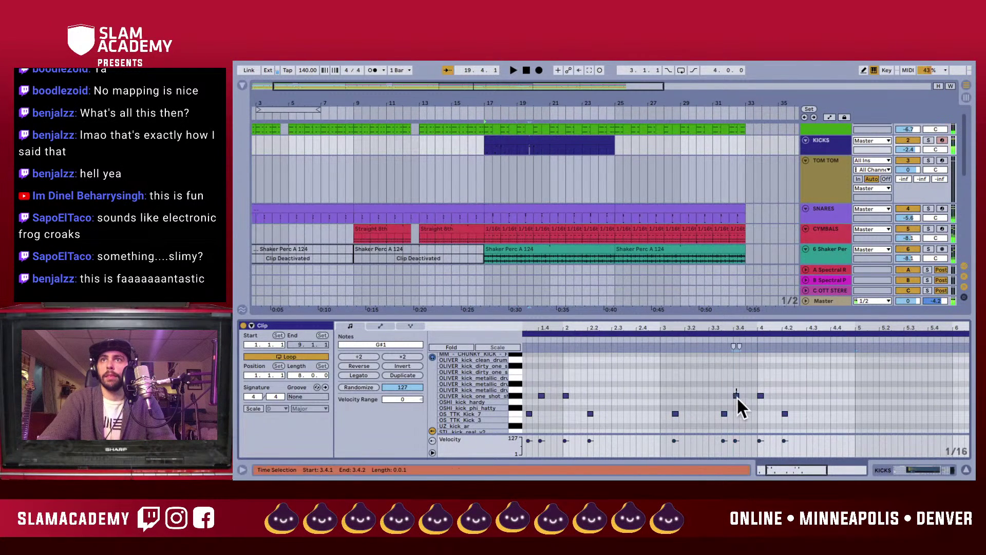
- Move the two OLIVER_kick_one_shot notes around the start of bar 4 to 3.4.3 and 4.1.1 and listen to the pattern
left_click(736, 396)
key("Right")
key("Right")
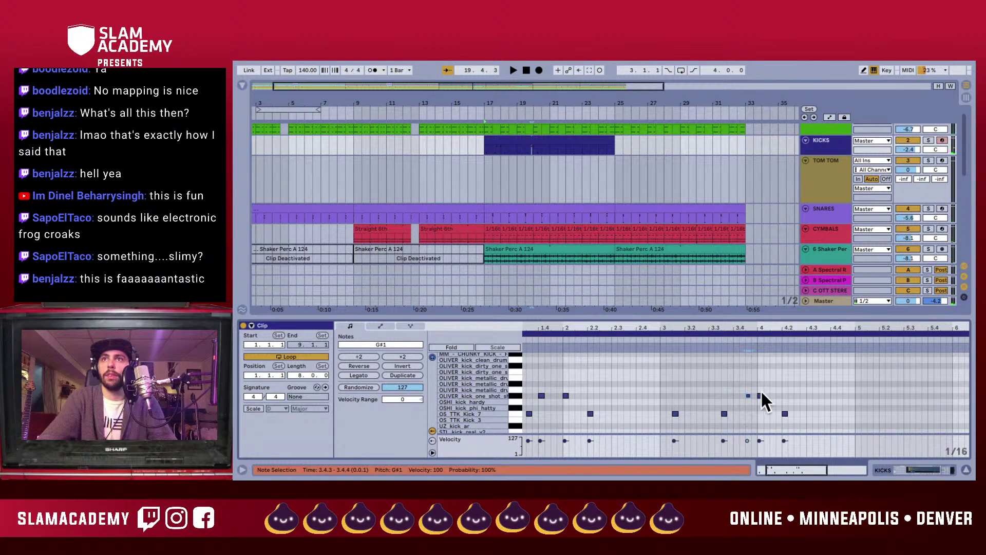
key("space")
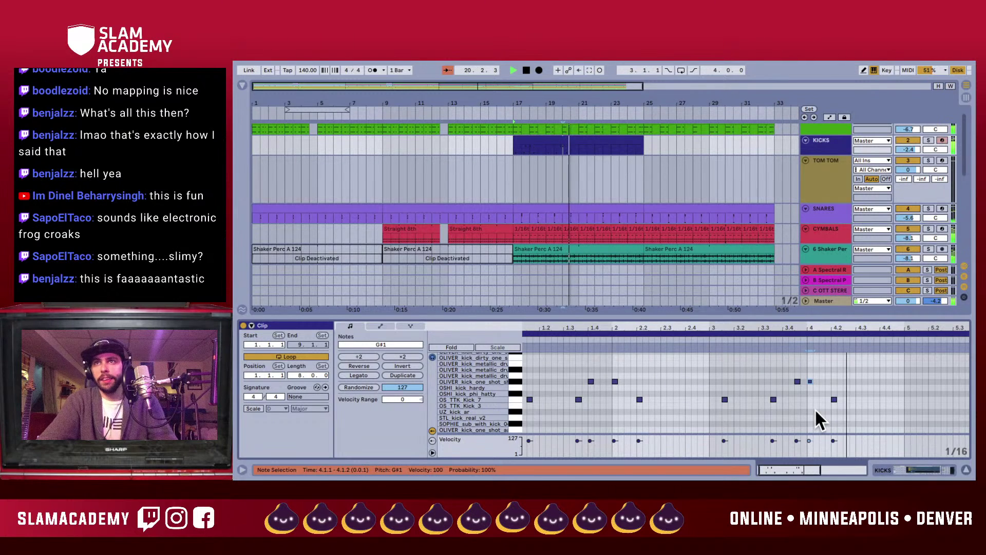
- Repeat the four-bar kick pattern over bars 21 to 25, consolidate it into one eight-bar clip from 17.1.1, and play it
left_click(578, 147)
key("space")
left_click(549, 136)
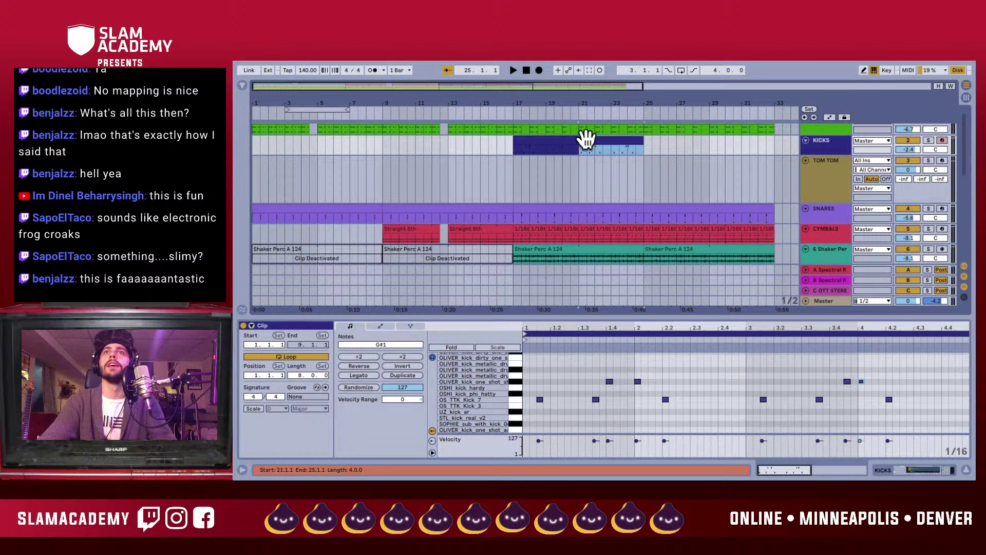
key("ctrl+j")
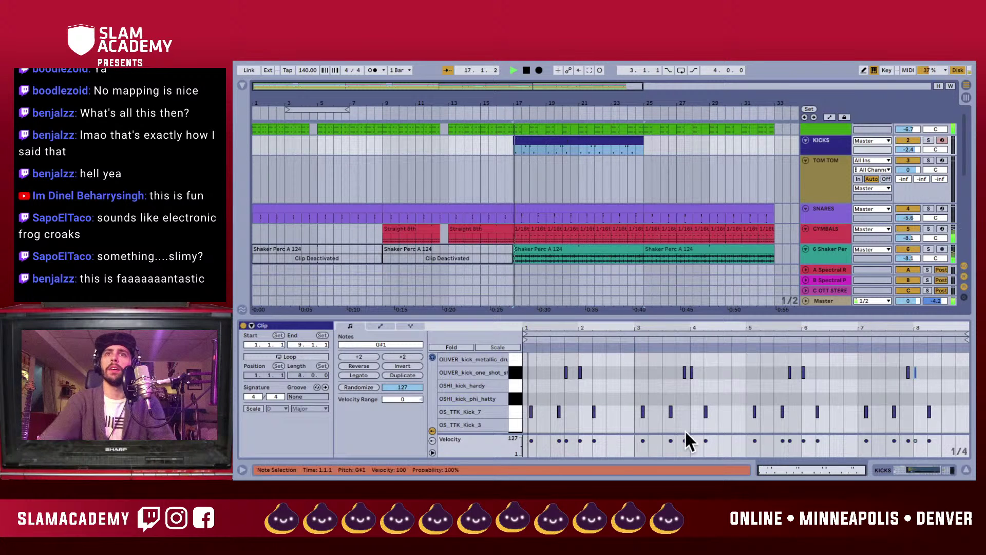
key("space")
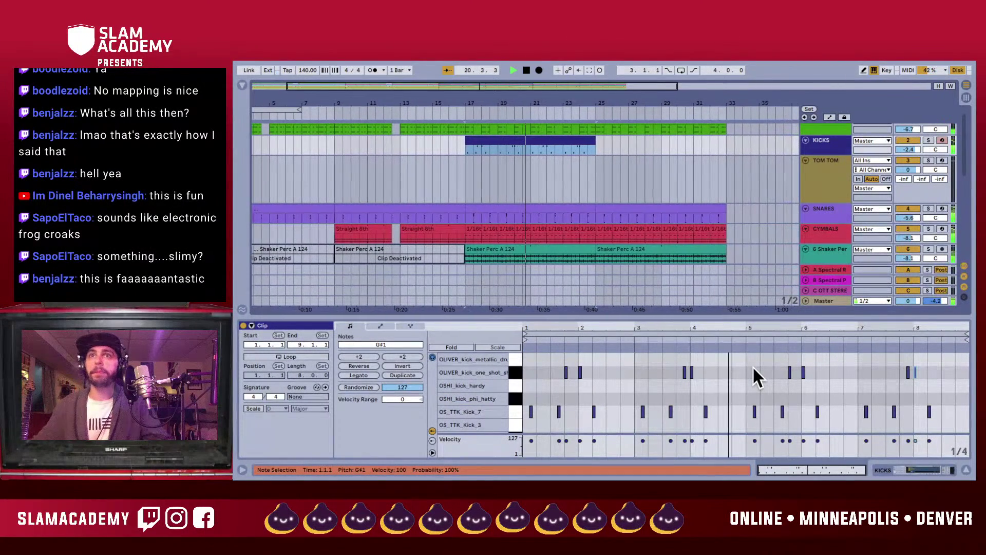
key("space")
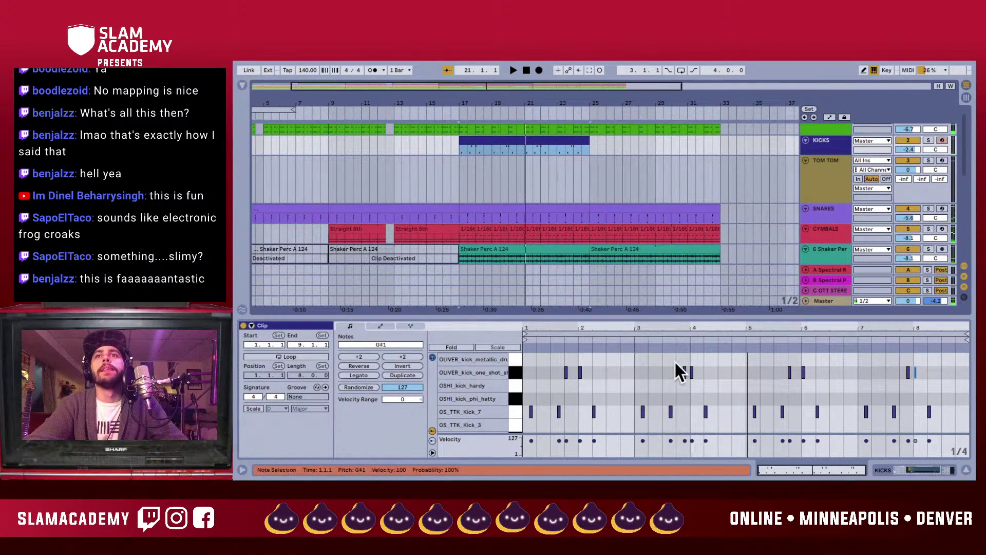
- Play the kicks from 19.1.1 and add an OSHI_kick_hardy note at 3.4.2 in the KICKS clip
left_click_drag(486, 86, 501, 121)
left_click(463, 150)
key("space")
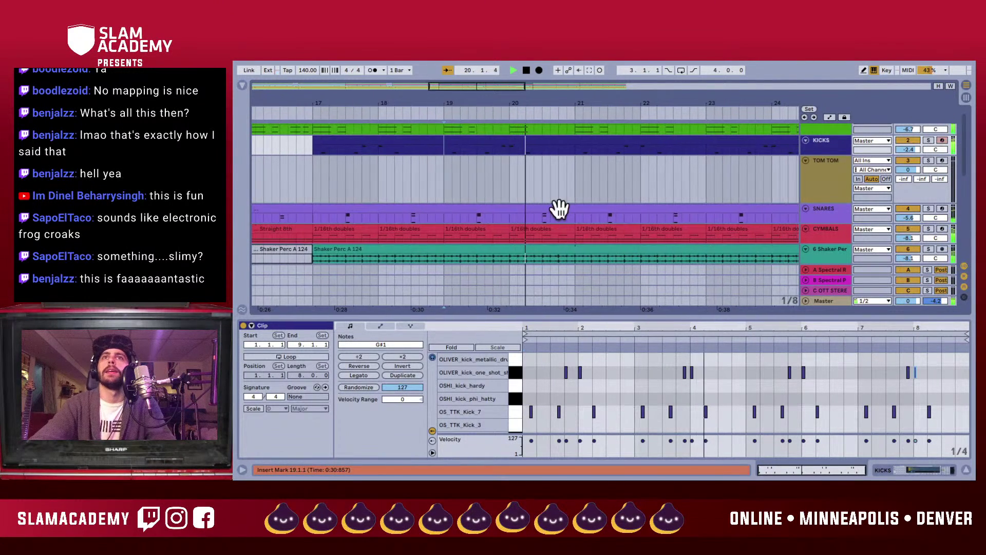
key("space")
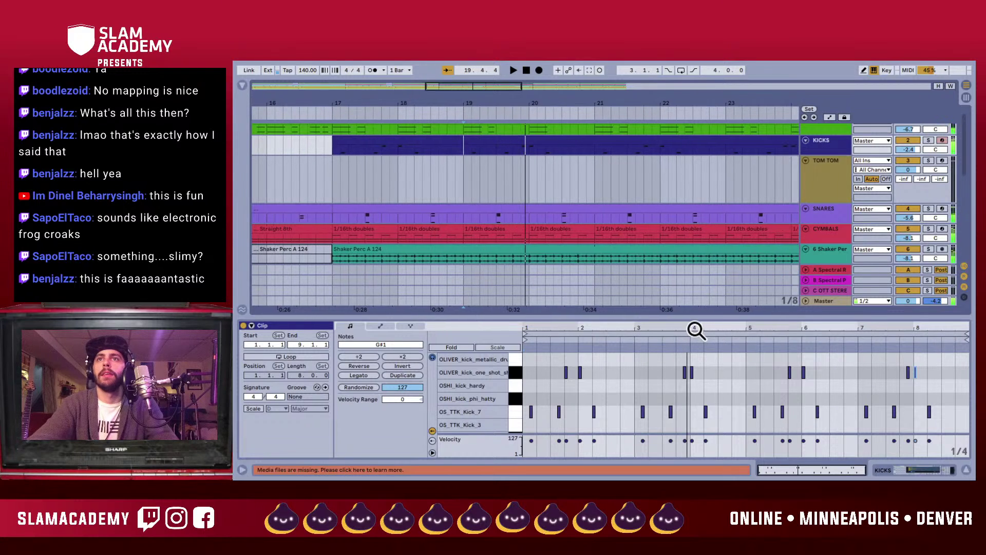
left_click_drag(696, 329, 674, 387)
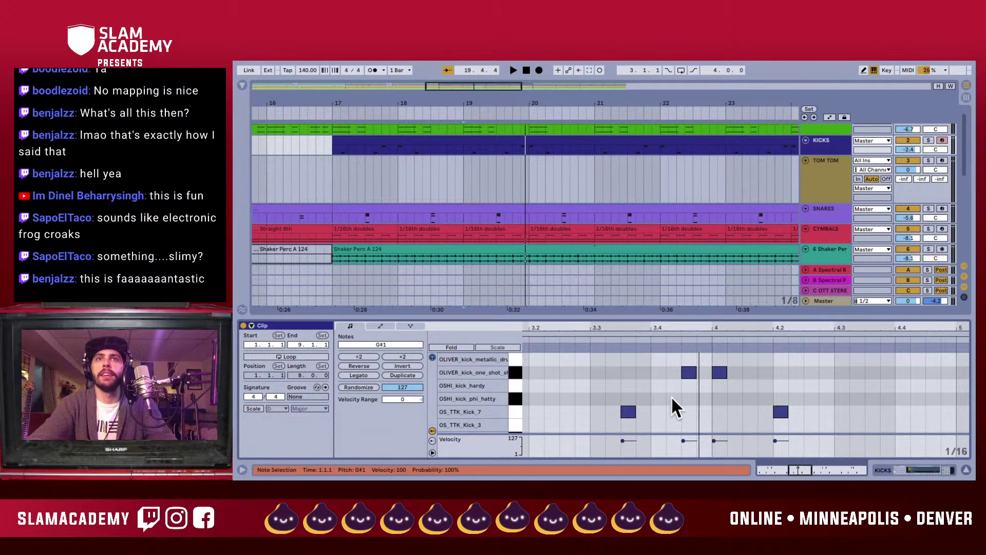
left_click(671, 396)
double_click(671, 386)
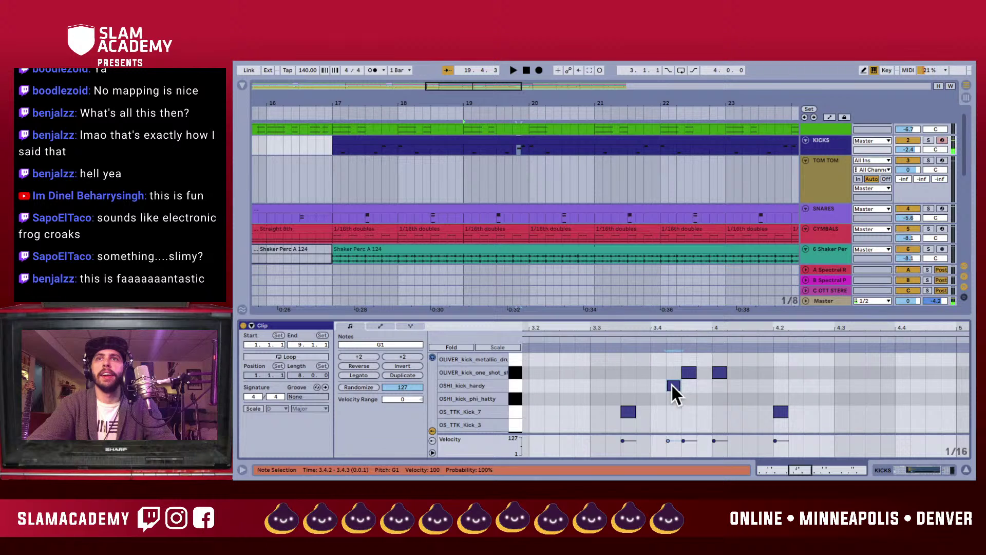
key("space")
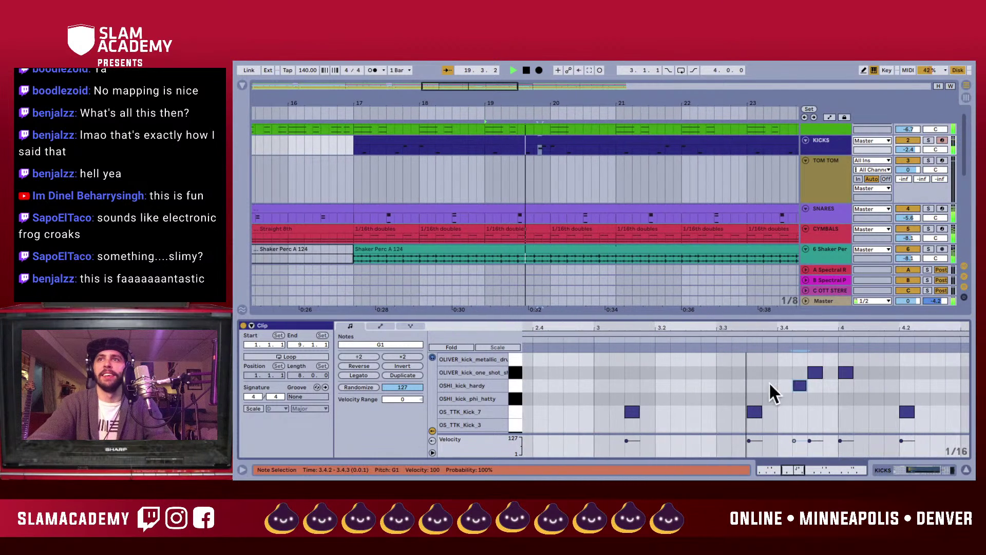
key("space")
- Transpose the OLIVER_kick_one_shot note at 4.1.1 up to C2 and play back the variation
left_click(691, 371)
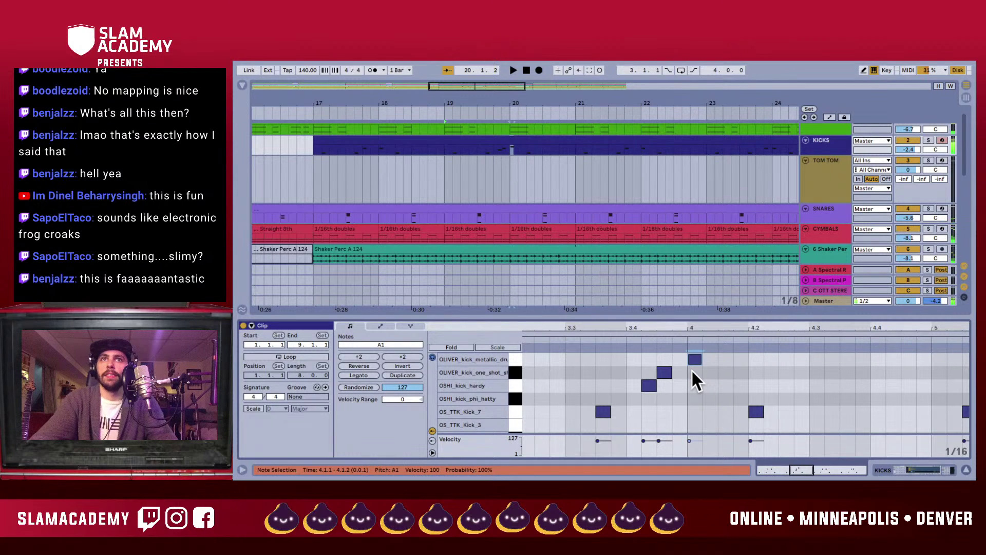
key("Up")
key("Up")
key("Up")
key("space")
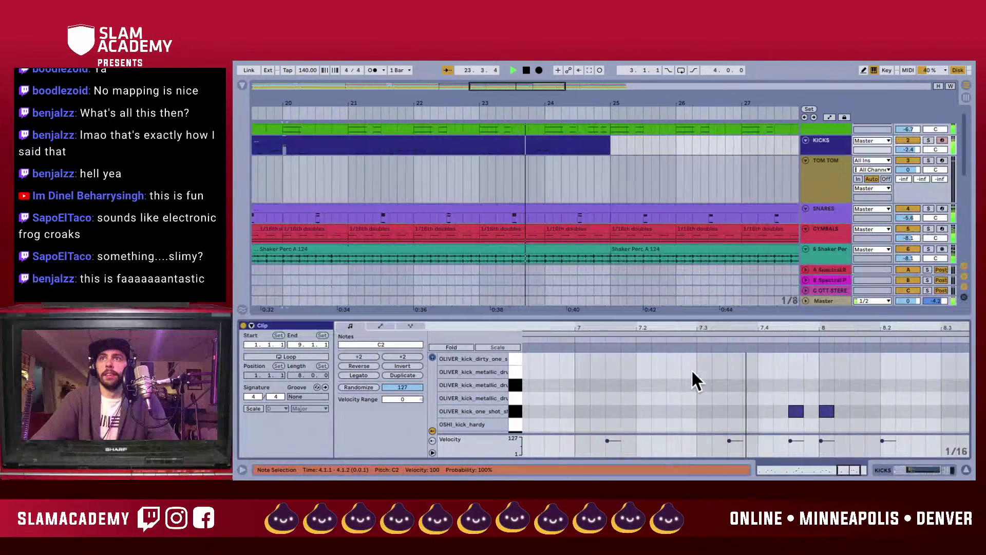
- Hide the clip detail view, enlarge the KICKS track's height, and set the insert marker at 17.1.1
key("alt+super+l")
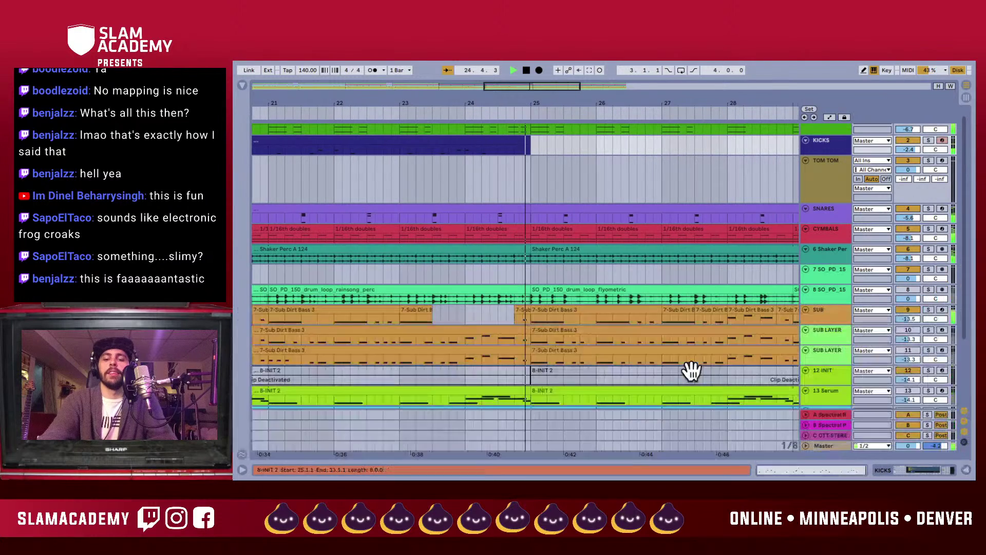
key("space")
scroll(459, 227, "left", 10)
left_click(426, 154)
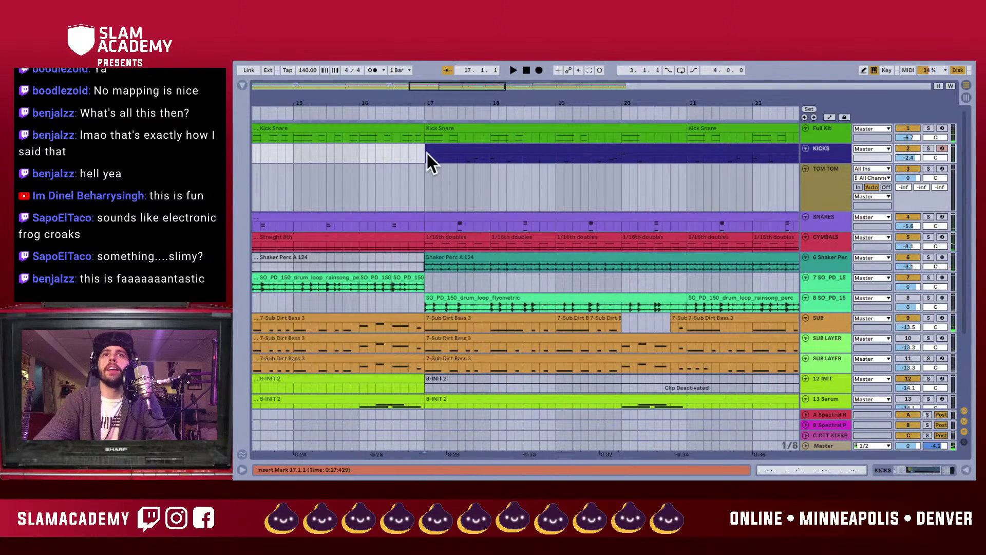
scroll(457, 153, "up", 4)
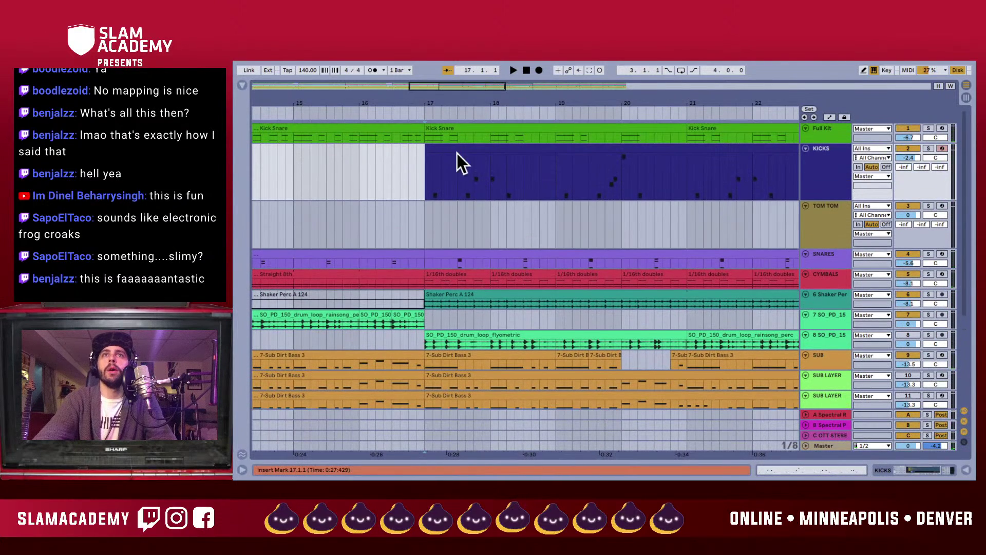
left_click(425, 168)
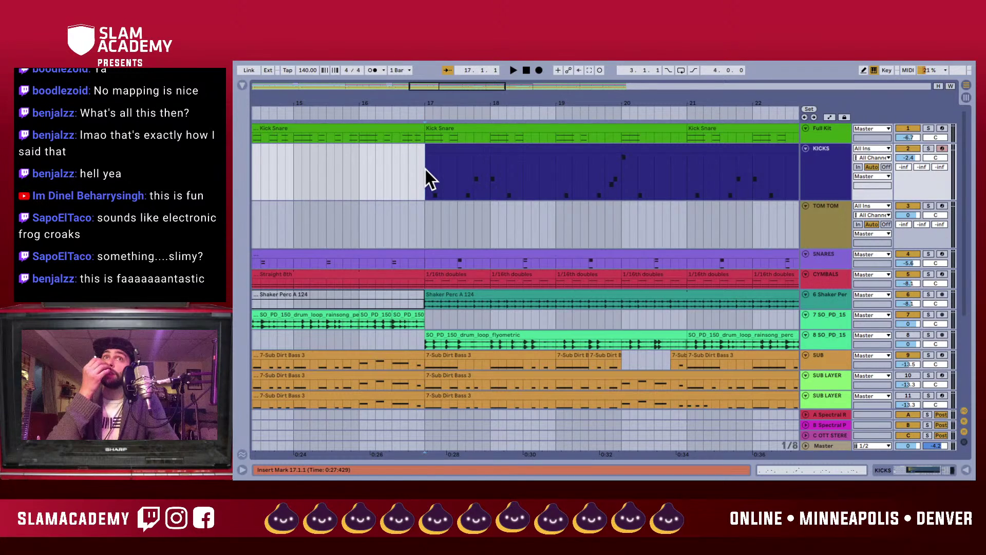
- Play the arrangement from 17.1.1 to check how the kicks sit going into bar 18
key("space")
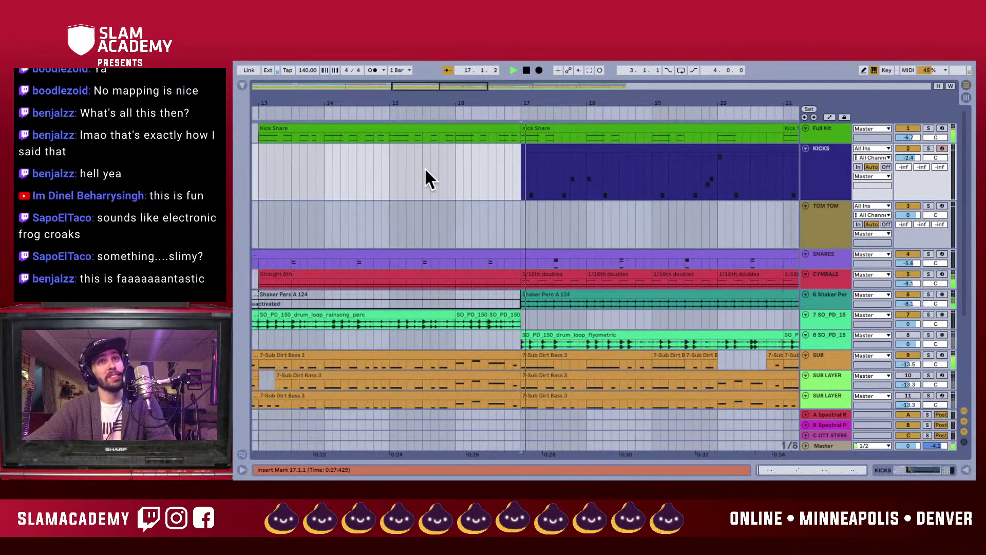
key("space")
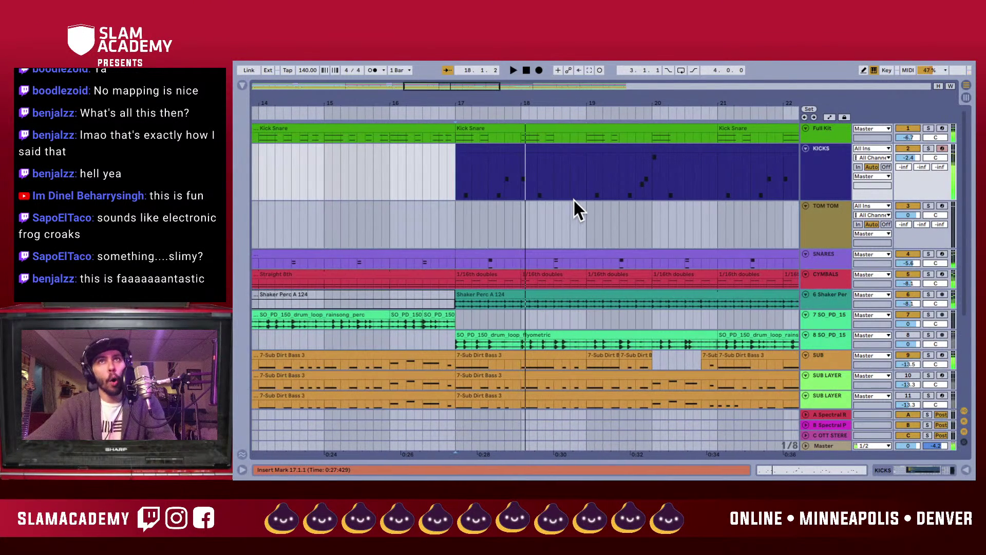
left_click(516, 193)
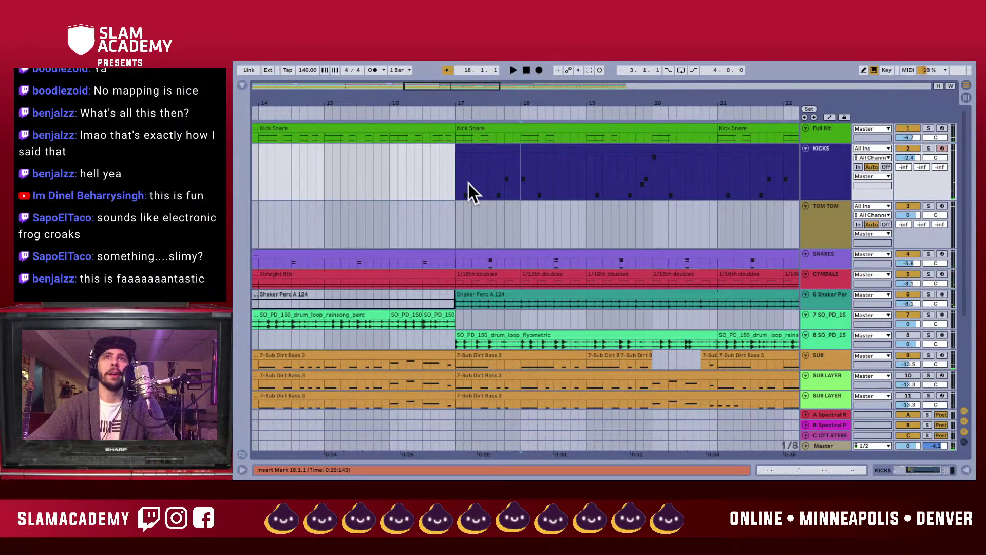
left_click(454, 183)
key("space")
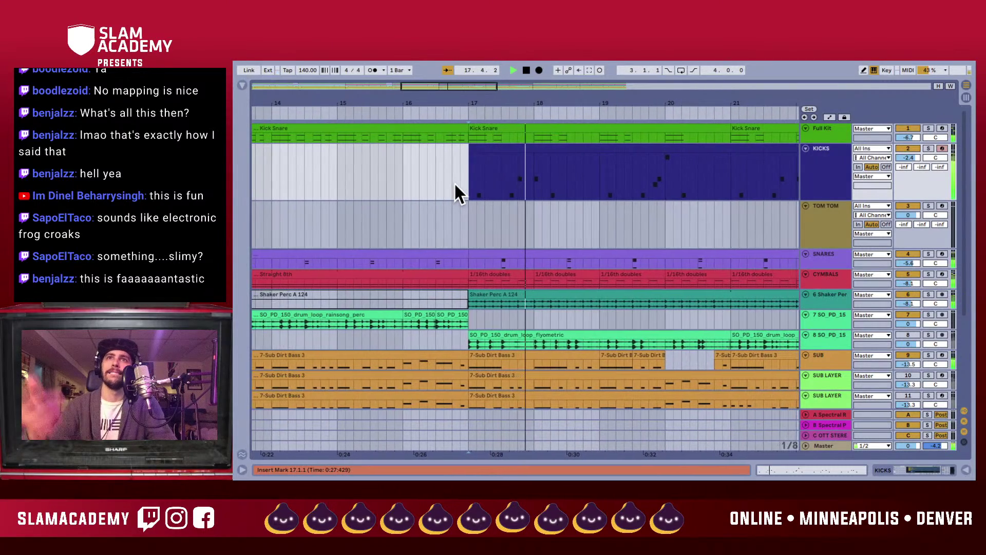
key("space")
- Cut the CYMBALS and 6 Shaker Perc clips out from 18.1.1 to 18.3.1 and play the gap
left_click(499, 201)
scroll(498, 303, "down", 2)
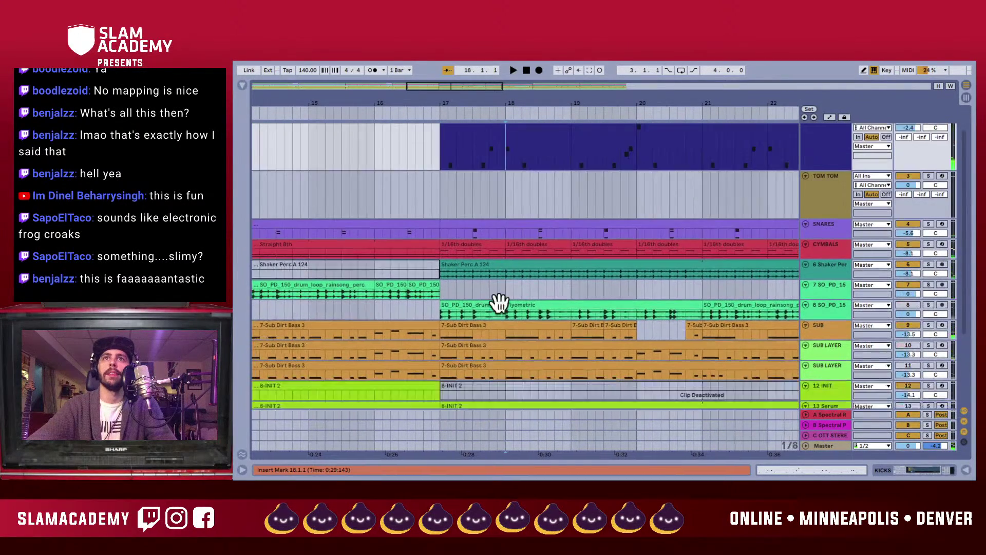
scroll(499, 303, "down", 1)
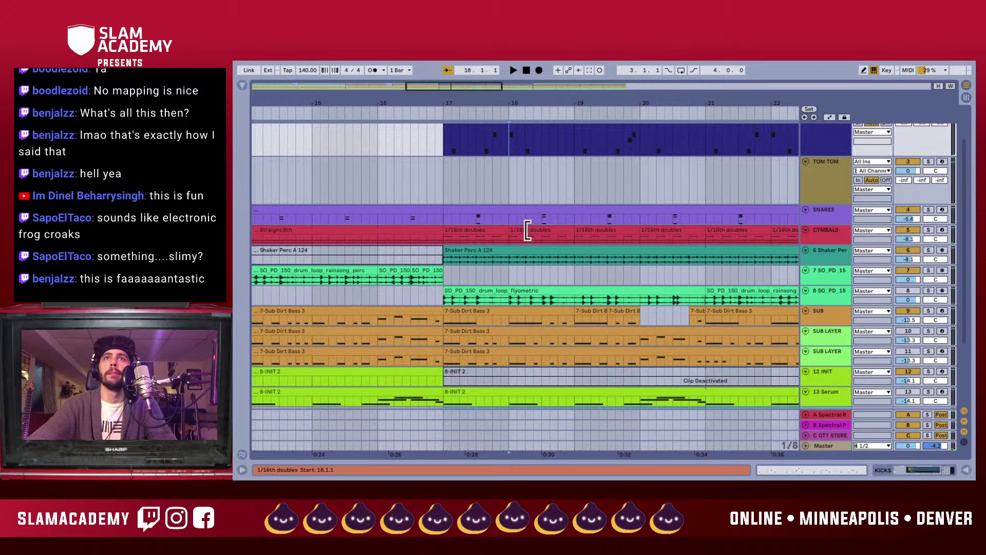
left_click_drag(527, 229, 544, 247)
left_click(508, 258)
key("super+e")
key("space")
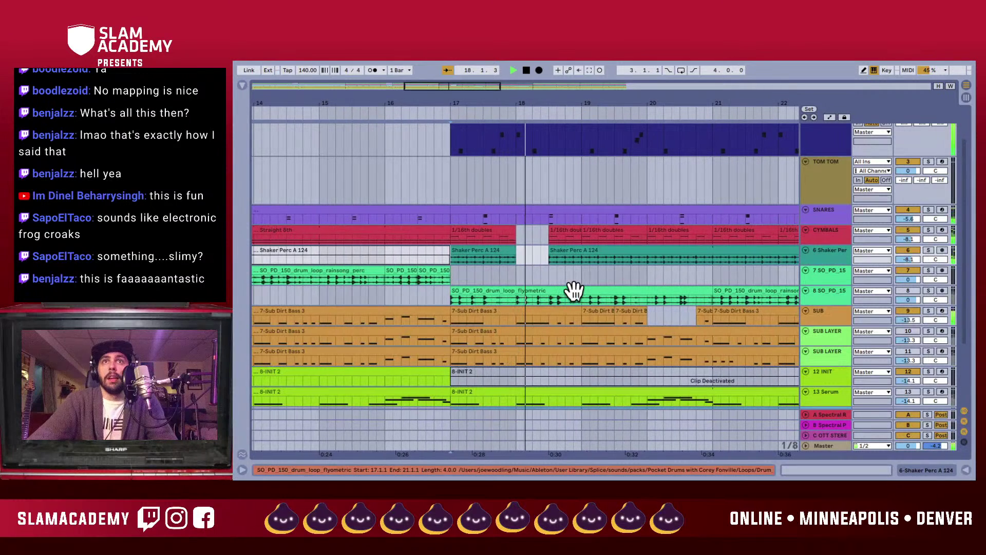
key("space")
- Delete the Full Kit and KICKS material from 18.2.1 to 18.3.1 and audition the break from 17.1.1
scroll(508, 258, "up", 2)
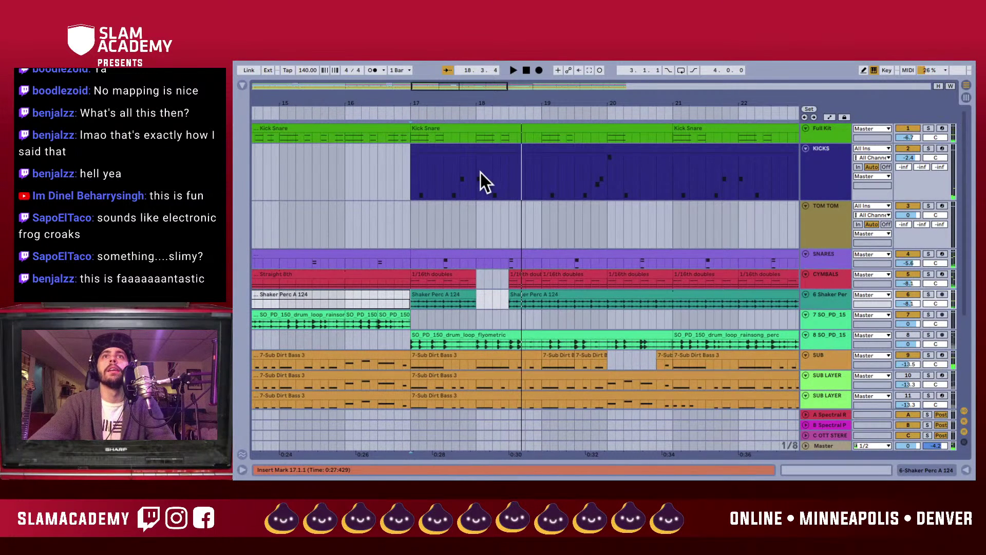
left_click(476, 175)
key("space")
key("space")
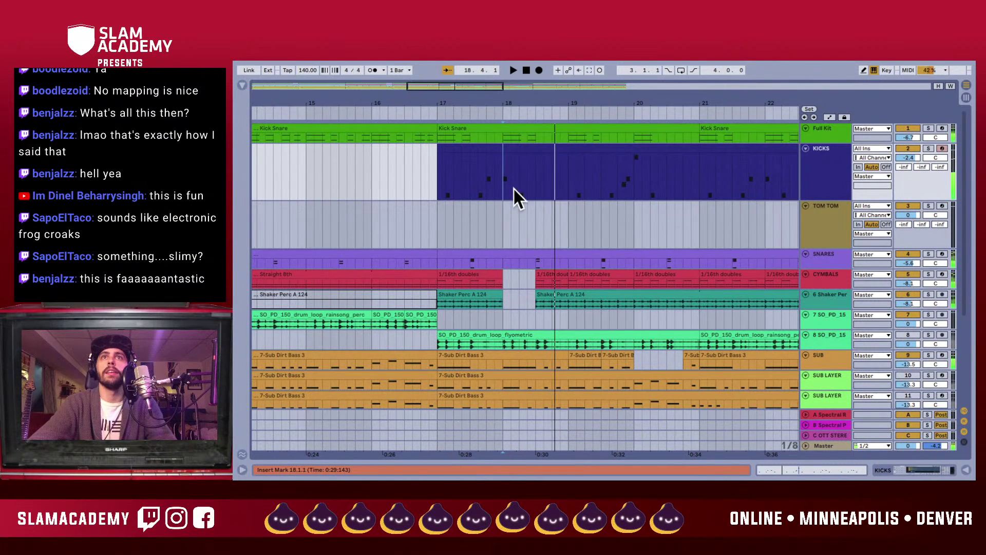
left_click_drag(522, 138, 540, 188)
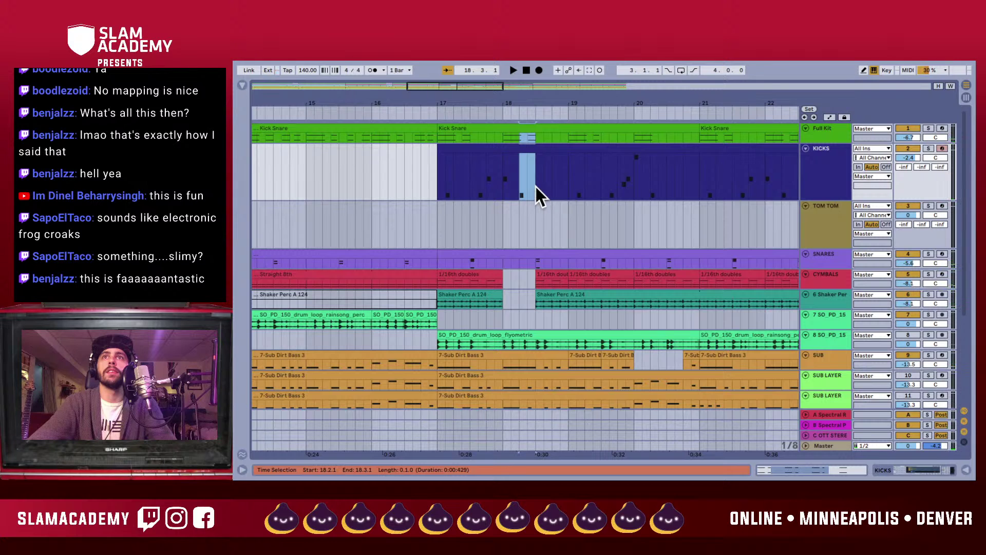
key("Delete")
left_click(441, 187)
key("space")
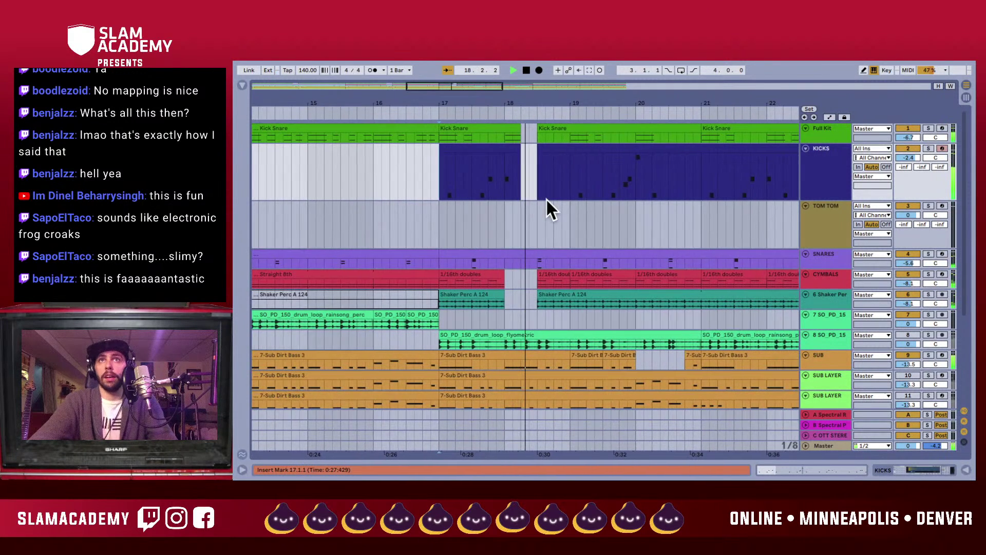
key("space")
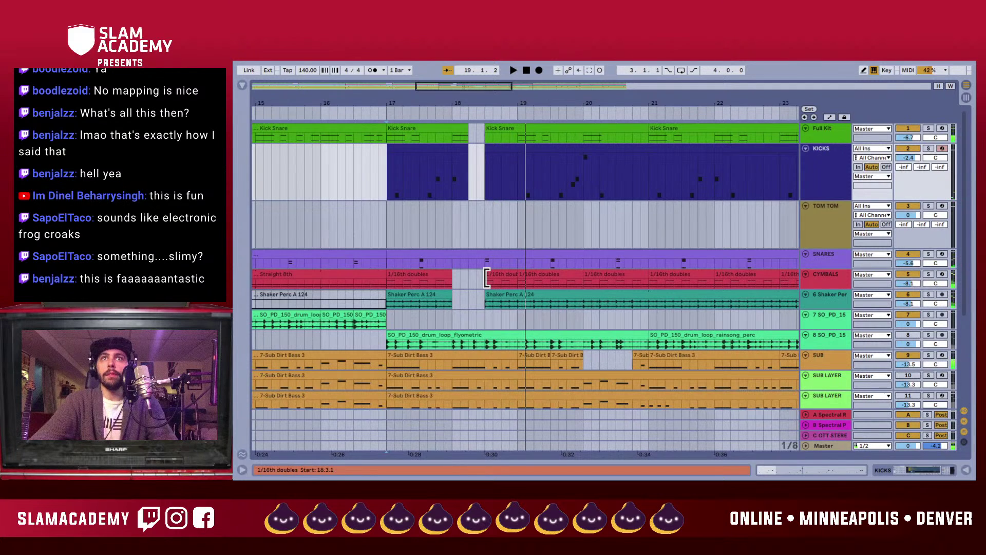
- Play from 18.3.1 and remove the CYMBALS clip section from 18.3.1 to 18.4.3
left_click(482, 230)
key("space")
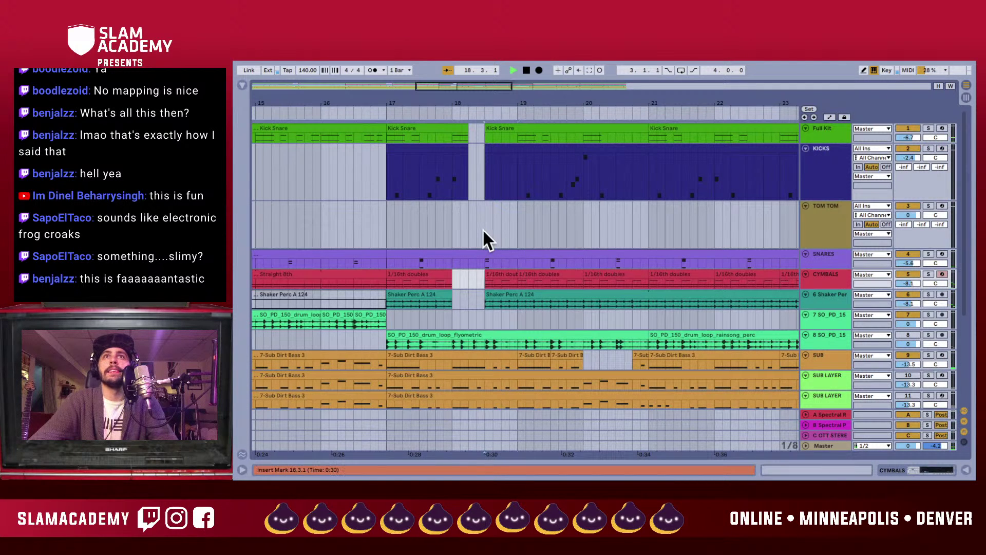
key("space")
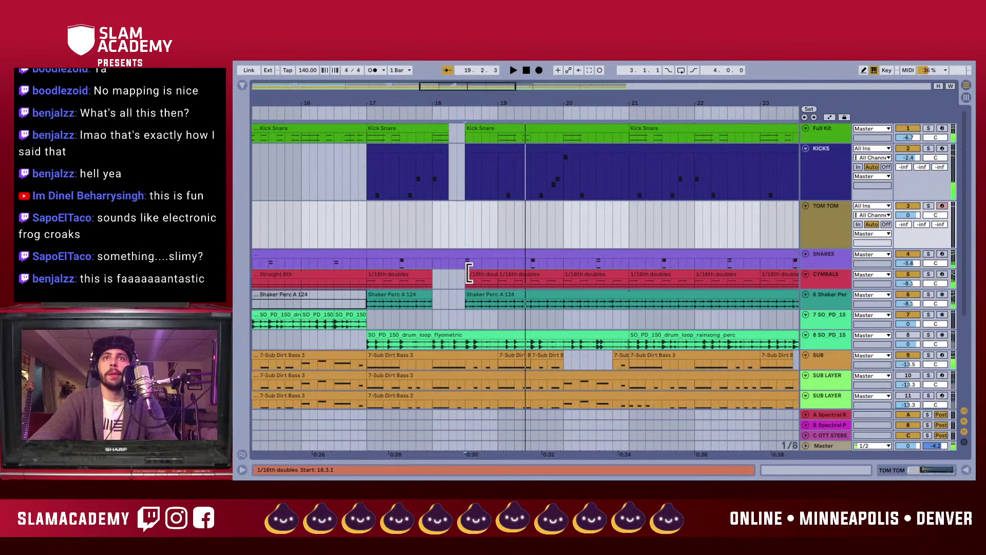
left_click_drag(479, 295, 477, 275)
left_click(483, 275)
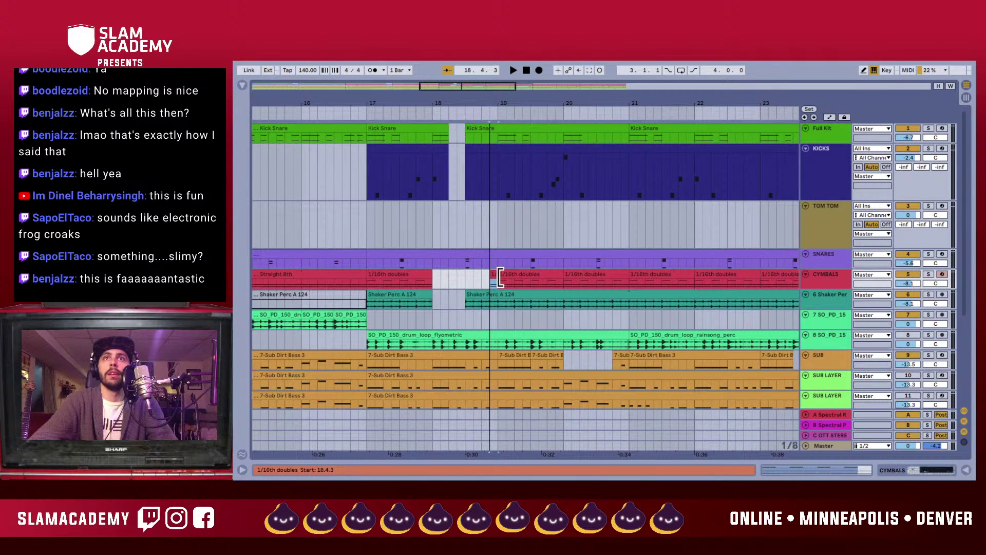
- Delete the remaining CYMBALS piece up to 19.1.1 and the 6 Shaker Perc section from 18.3.1 to 19.1.1, and play from bar 18
left_click(492, 278)
left_click_drag(468, 303, 499, 303)
key("Delete")
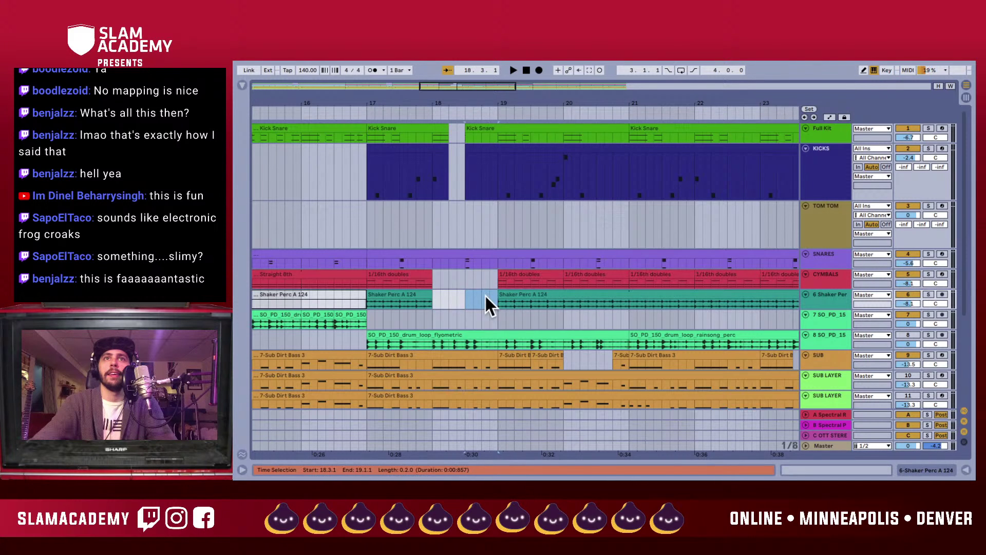
left_click(436, 297)
key("space")
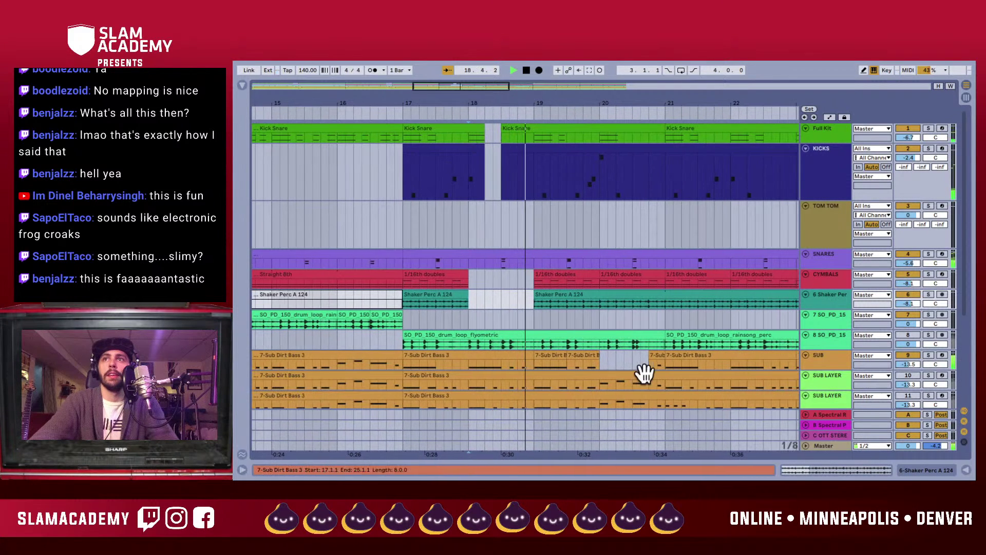
- Activate track 8 with the flyometric drum loop and audition the arrangement from 17.1.1
left_click(379, 341)
key("space")
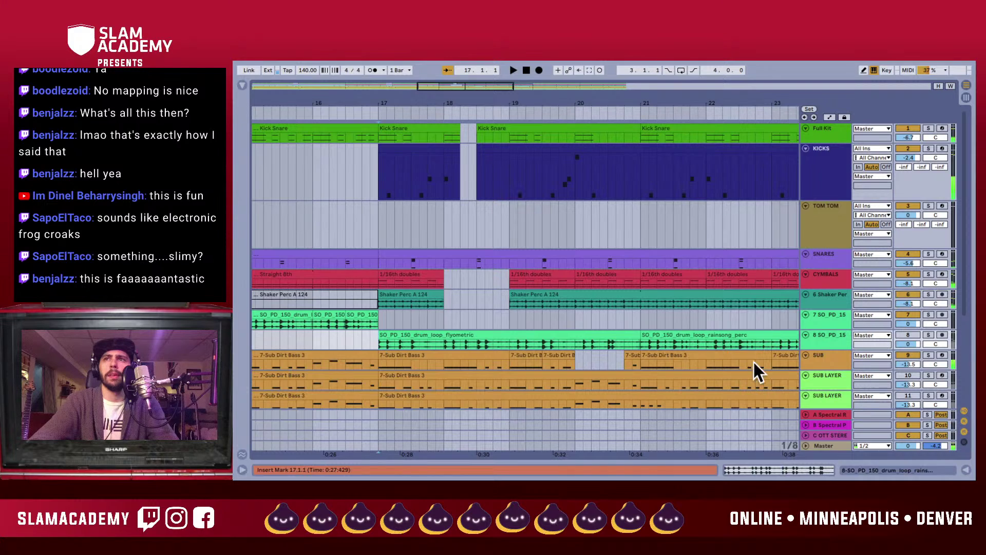
left_click(907, 334)
key("space")
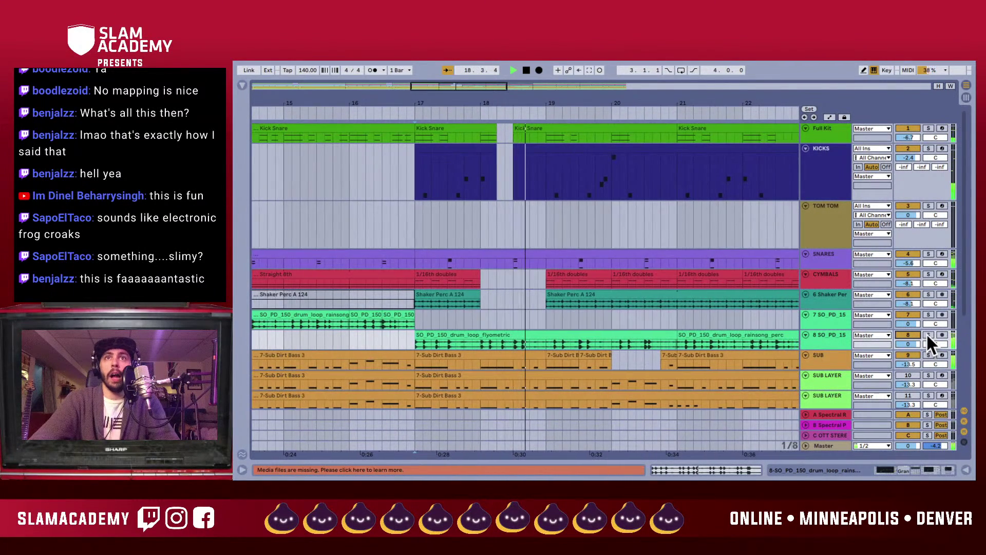
key("space")
- Split the flyometric drum loop on track 8 at 18.1.1 and delete the part before it
left_click(449, 343)
left_click(453, 343)
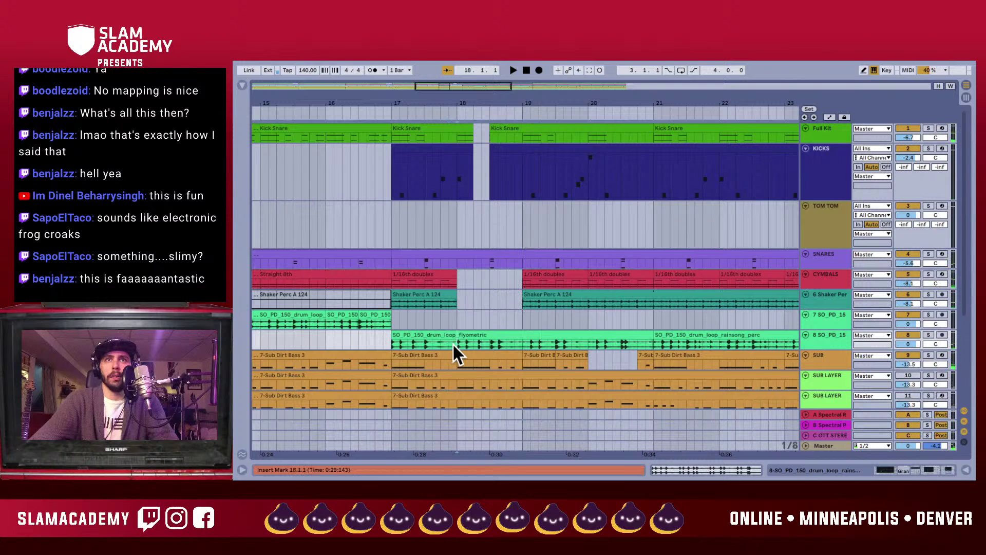
key("super+e")
left_click(439, 333)
key("Delete")
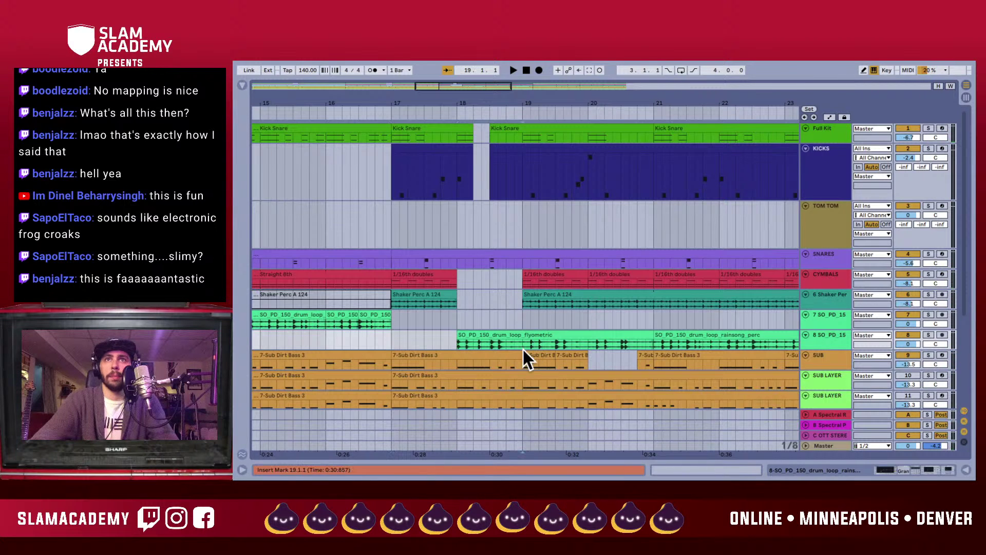
- Split the flyometric loop at 19.1.1 and deactivate its remainder along with the rainsong_perc clip starting at 21.1.1
left_click(523, 353)
left_click(524, 341)
key("super+e")
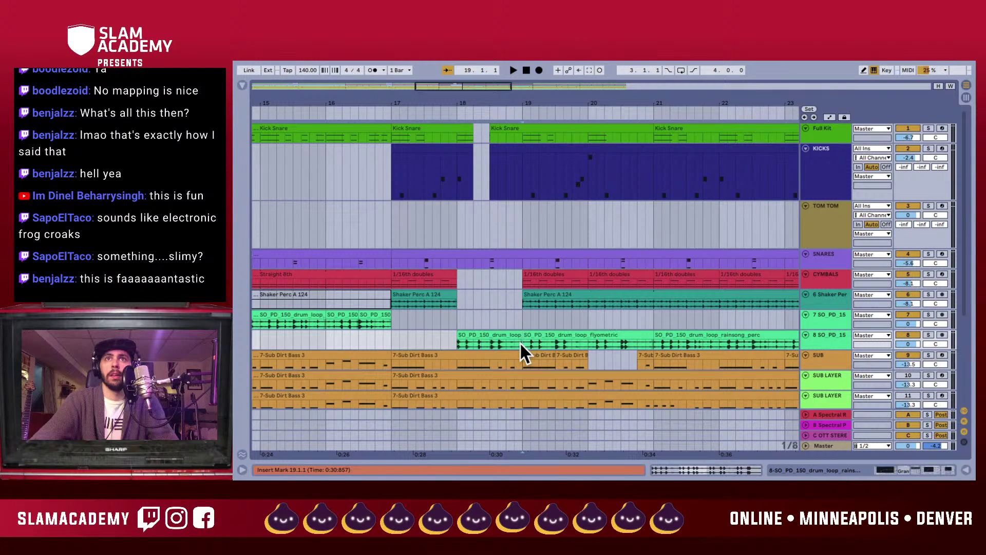
left_click(536, 333)
key("0")
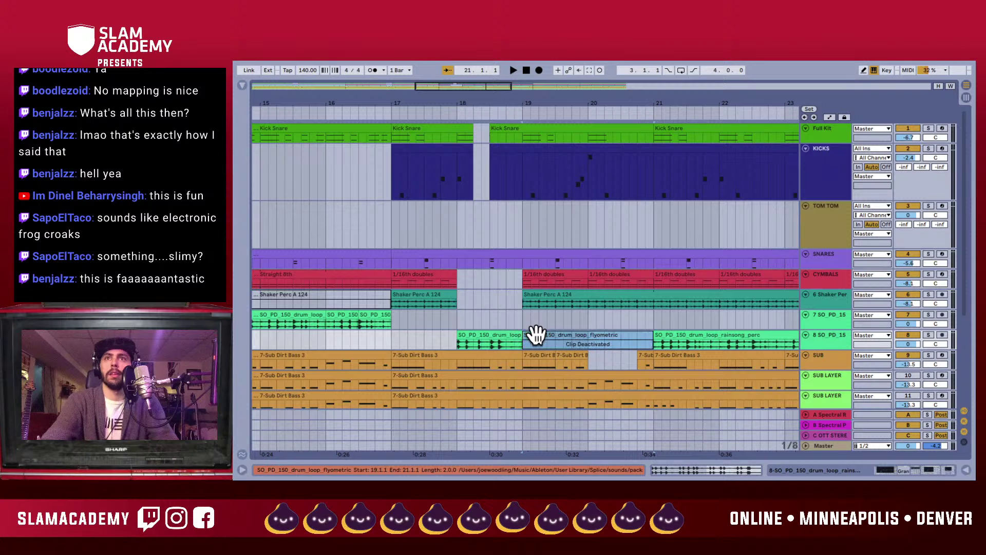
left_click(679, 334)
key("0")
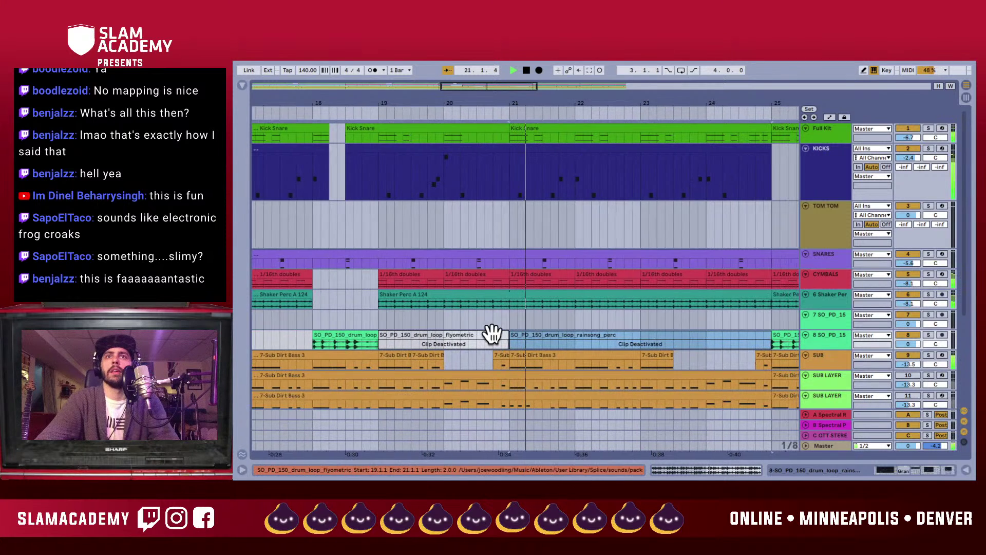
- Play the arrangement from 17.1.1 and solo track 8 to hear the shortened flyometric loop
scroll(489, 334, "left", 2)
key("space")
scroll(570, 331, "down", 1)
left_click(425, 321)
key("space")
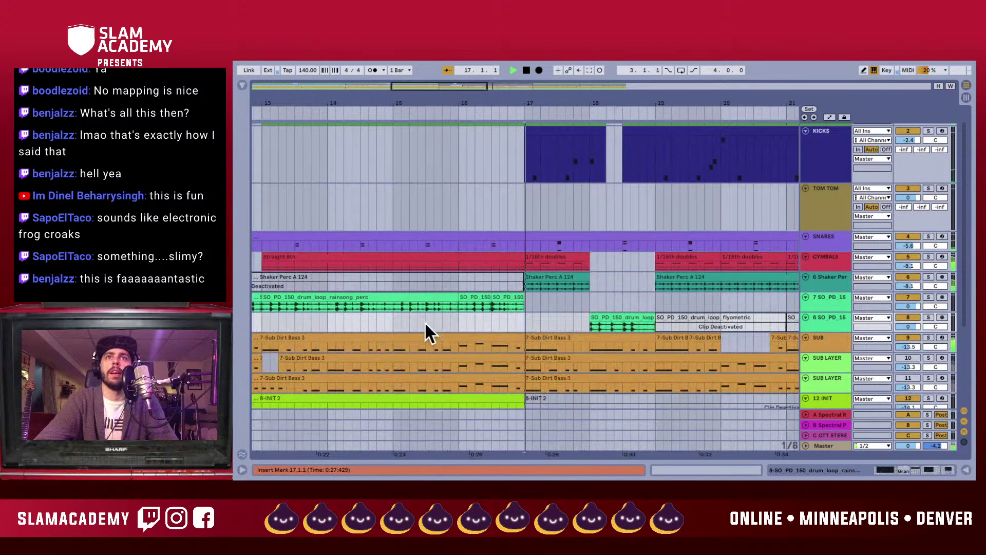
left_click(928, 317)
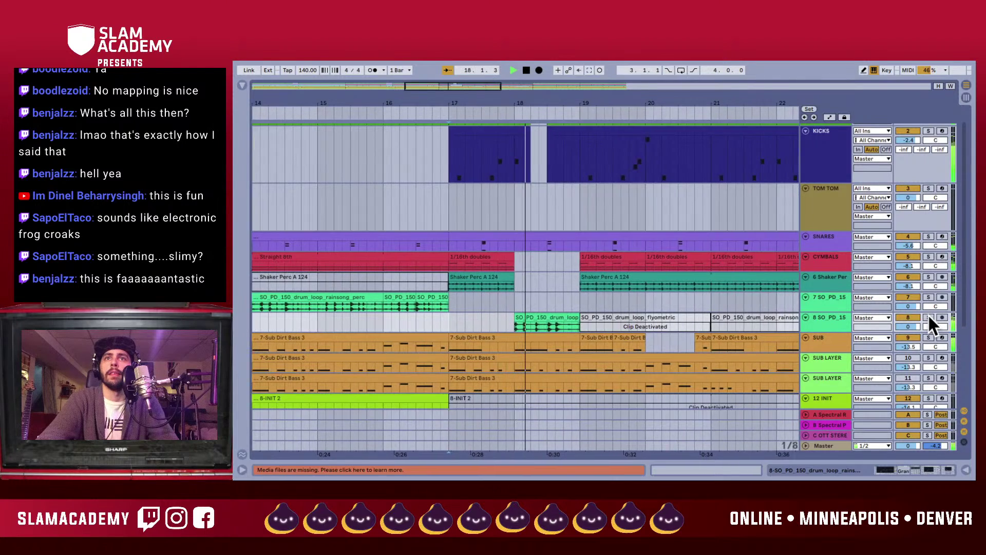
- Open the flyometric clip at 18.1.1 and set 1.1.1 at the transient where the clip starts
double_click(496, 315)
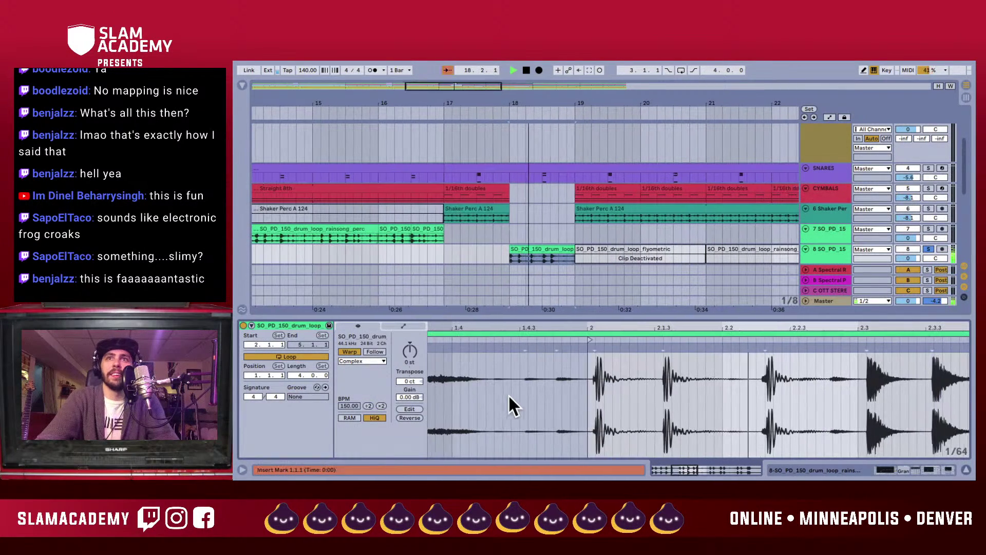
right_click(599, 349)
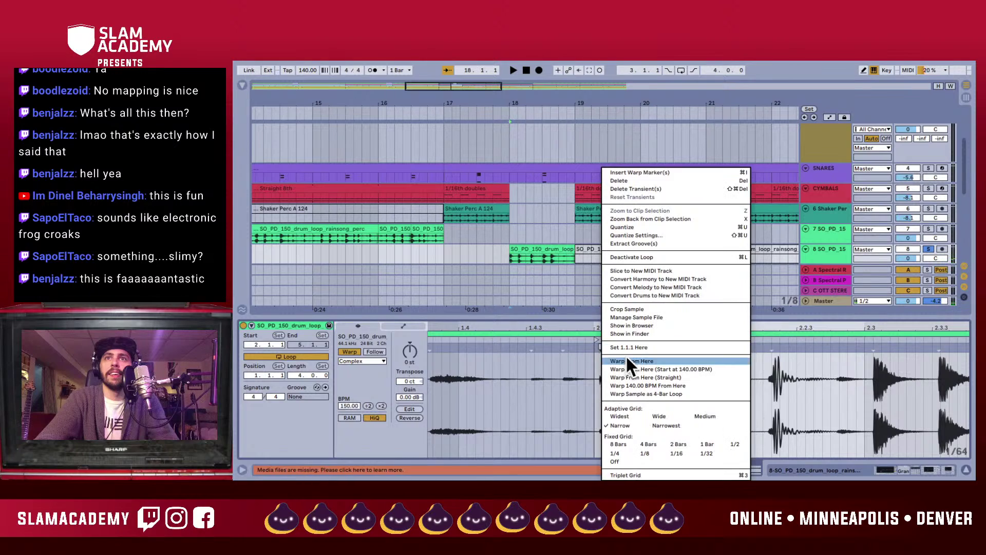
left_click(632, 347)
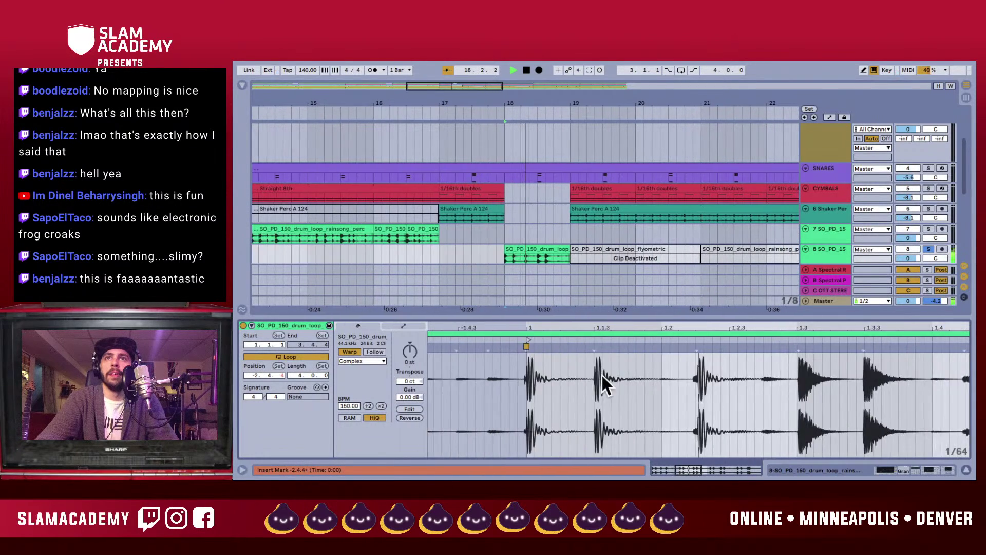
- Try the Beats warp mode on the flyometric clip with a transient envelope of 72, and play from bar 17
left_click(352, 361)
left_click(351, 367)
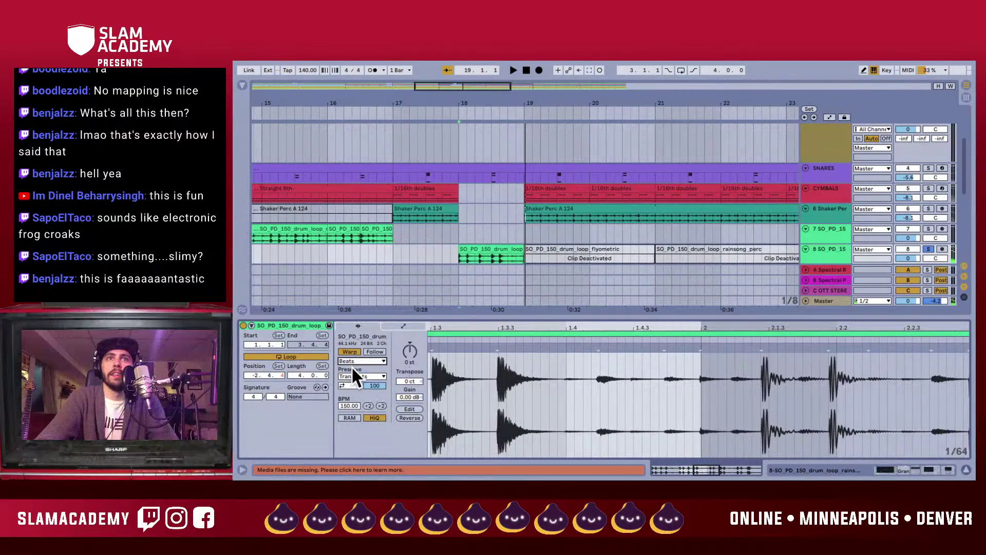
left_click_drag(375, 385, 374, 400)
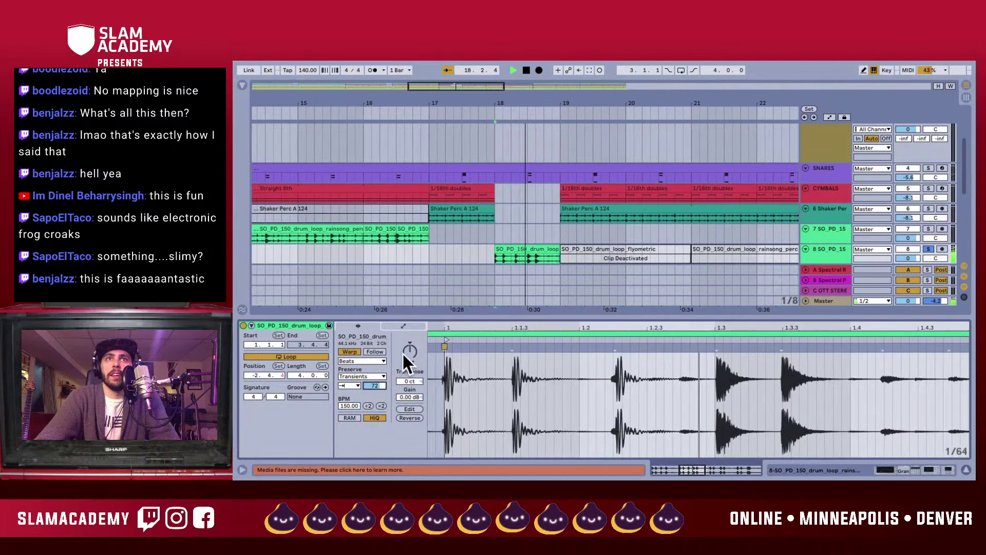
key("space")
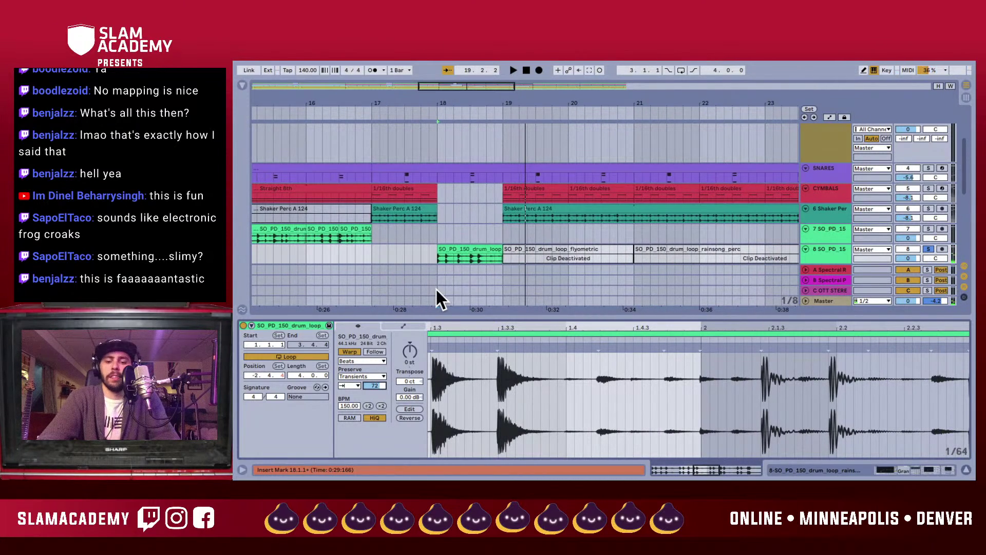
left_click(378, 253)
key("space")
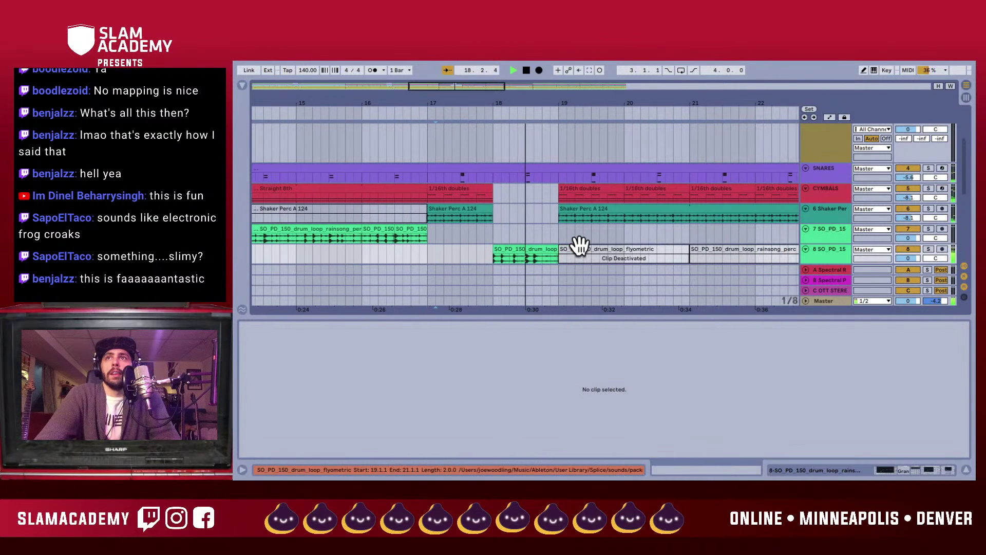
key("space")
- Show the flyometric clip's envelopes and choose the Clip Transposition envelope
left_click(497, 254)
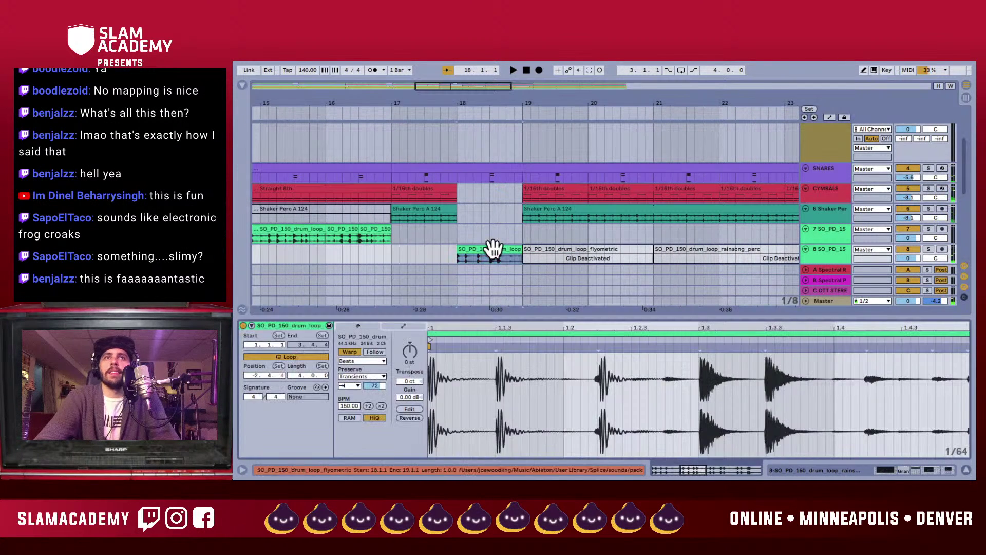
left_click(403, 325)
left_click(362, 345)
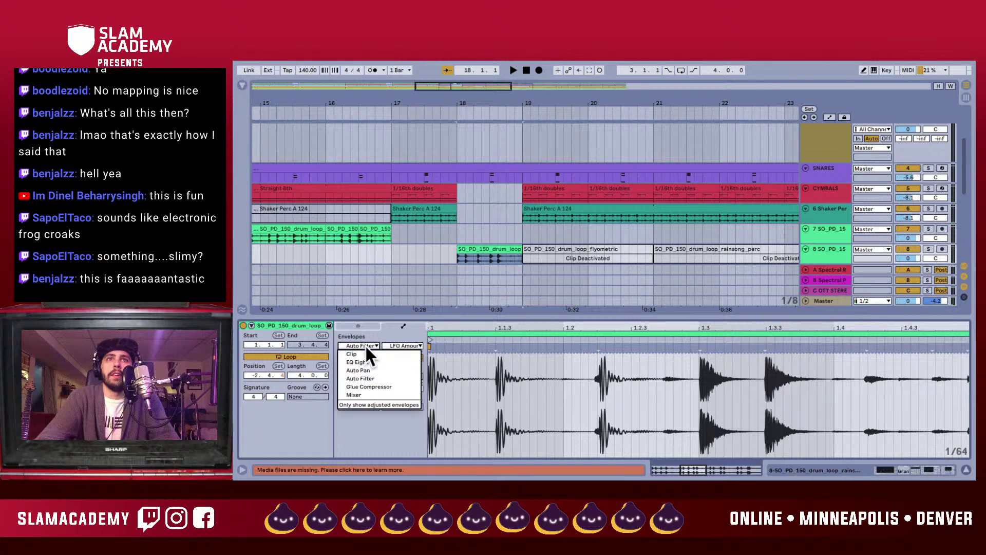
left_click(377, 345)
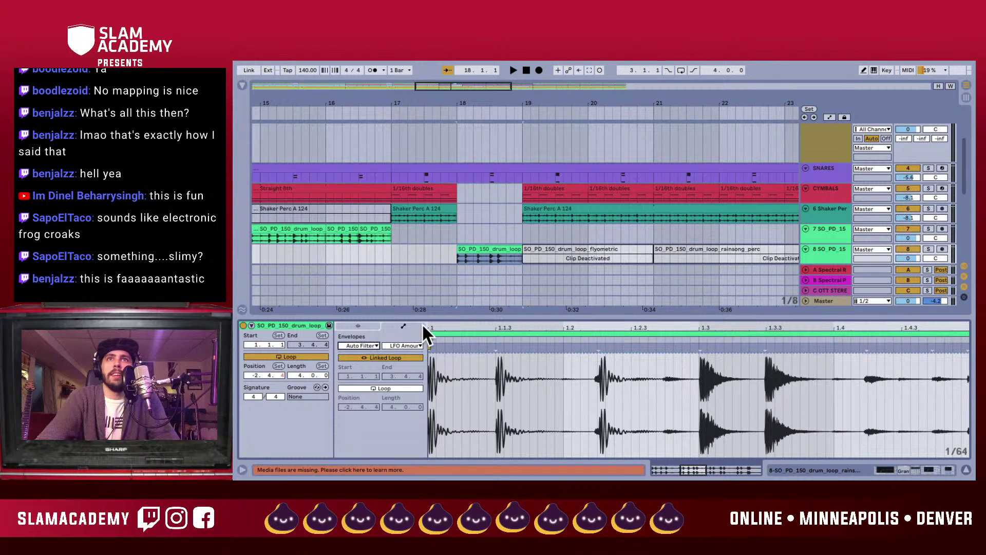
left_click(376, 344)
left_click(366, 348)
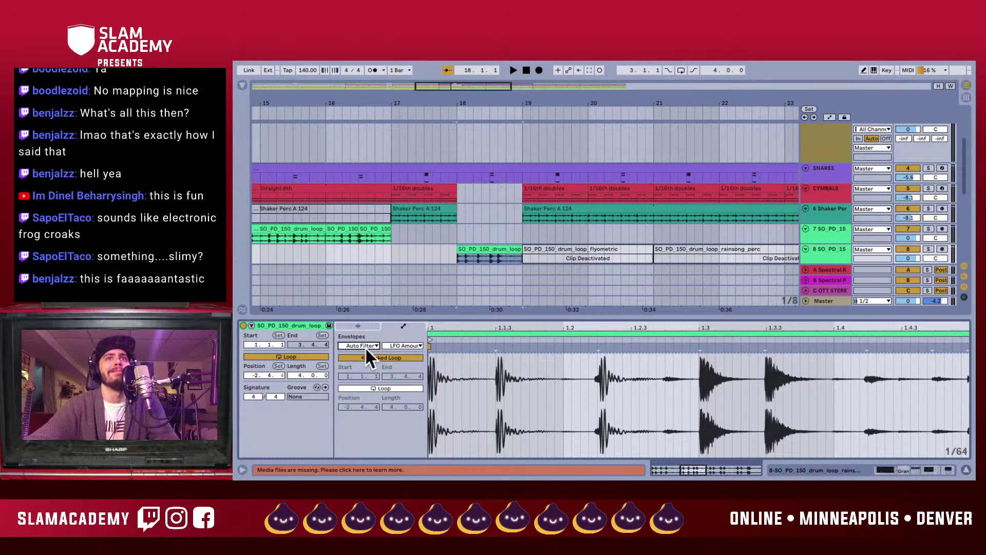
left_click(365, 346)
left_click(366, 354)
left_click(390, 346)
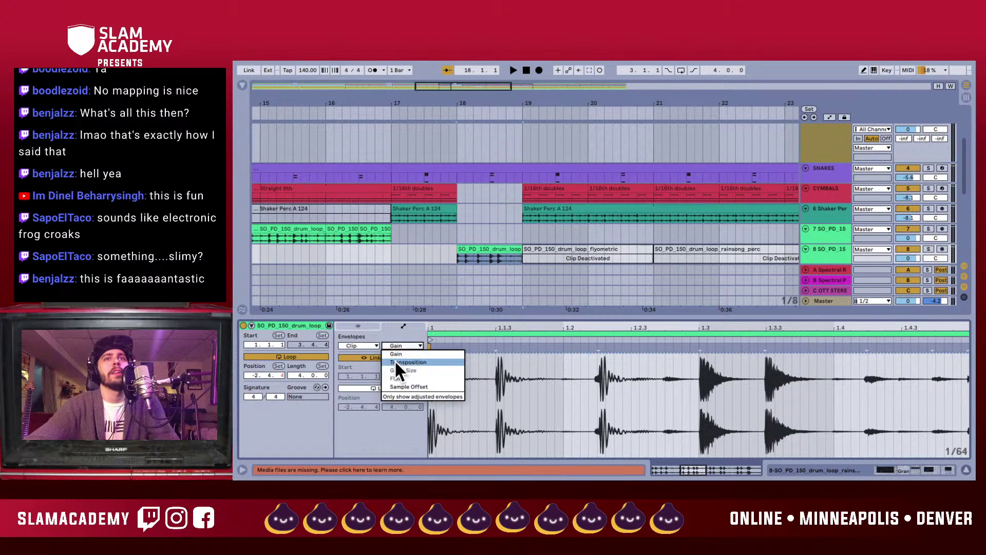
left_click(405, 362)
- Draw a transposition ramp falling from about +10 st at the clip's start to 0 st at its beat 2.1
scroll(506, 349, "down", 3)
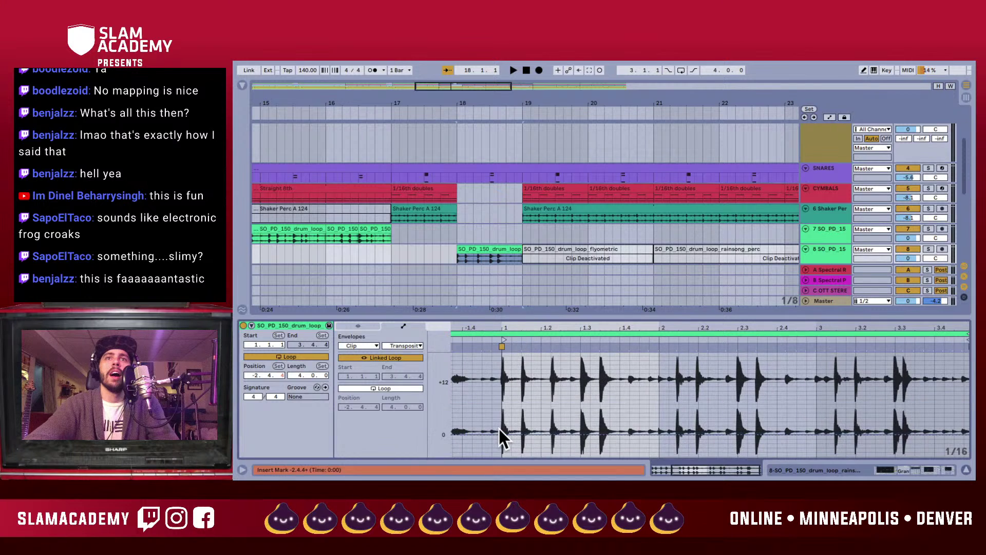
left_click_drag(501, 433, 505, 390)
left_click_drag(663, 384, 660, 433)
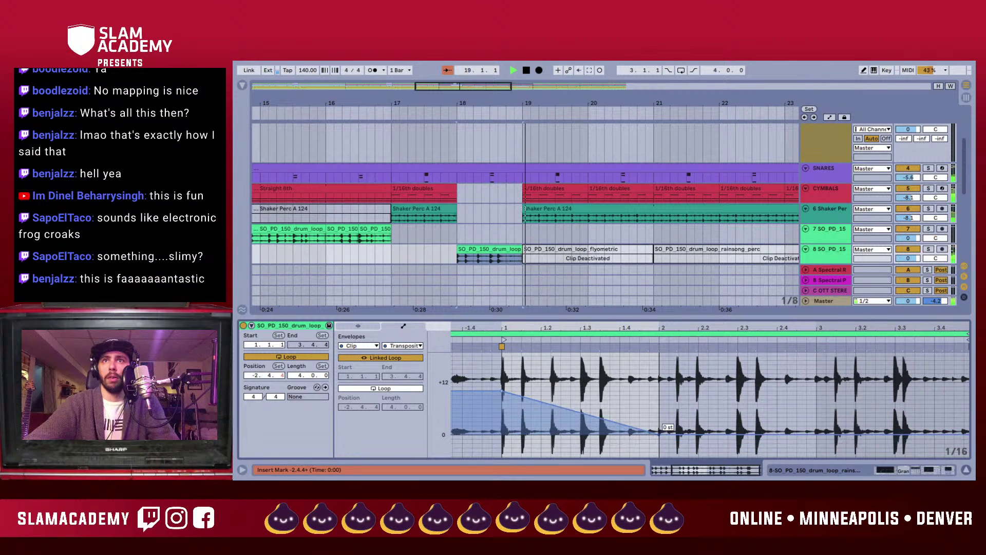
- Adjust the flyometric clip's transient envelope during an audition and set its warp mode to Complex
left_click(354, 328)
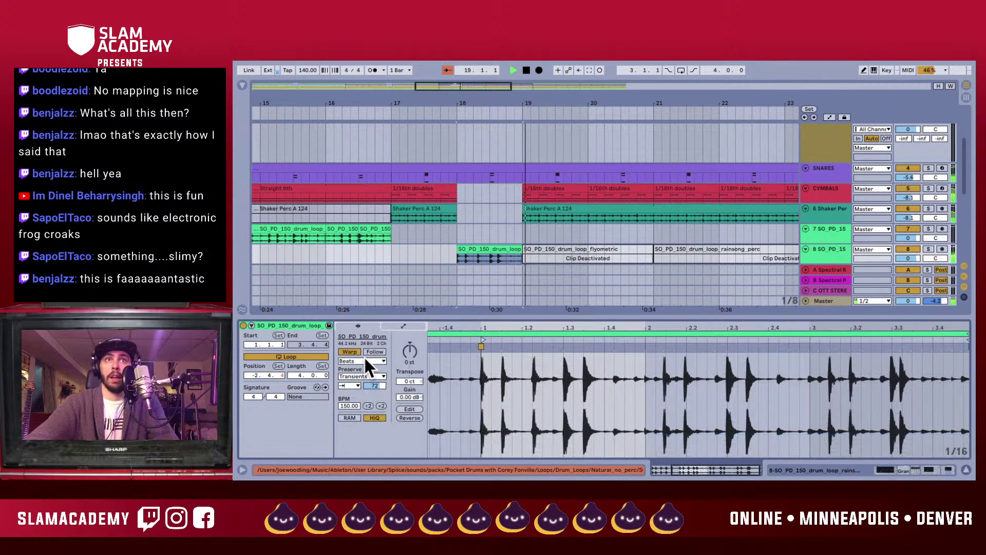
key("space")
left_click_drag(370, 385, 370, 383)
key("space")
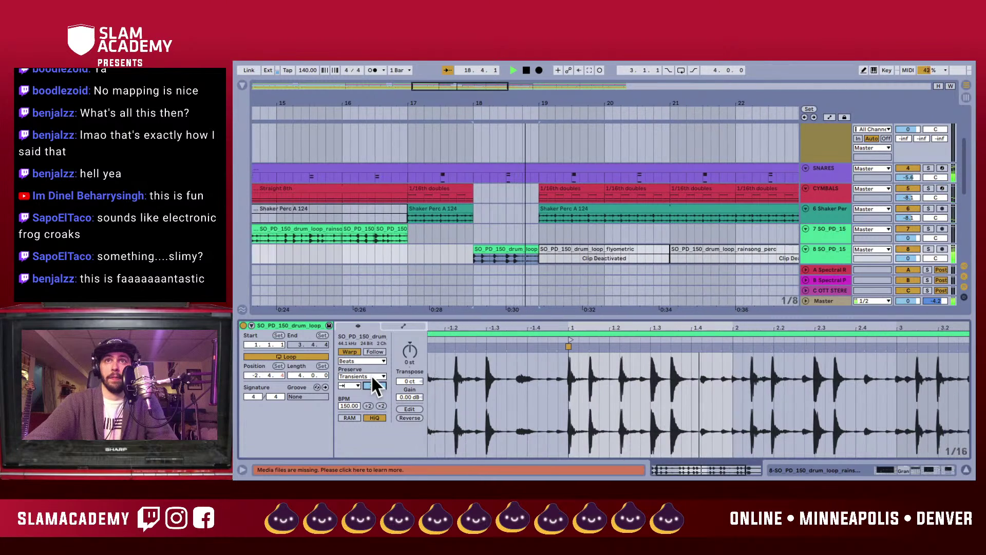
left_click(353, 363)
left_click(349, 398)
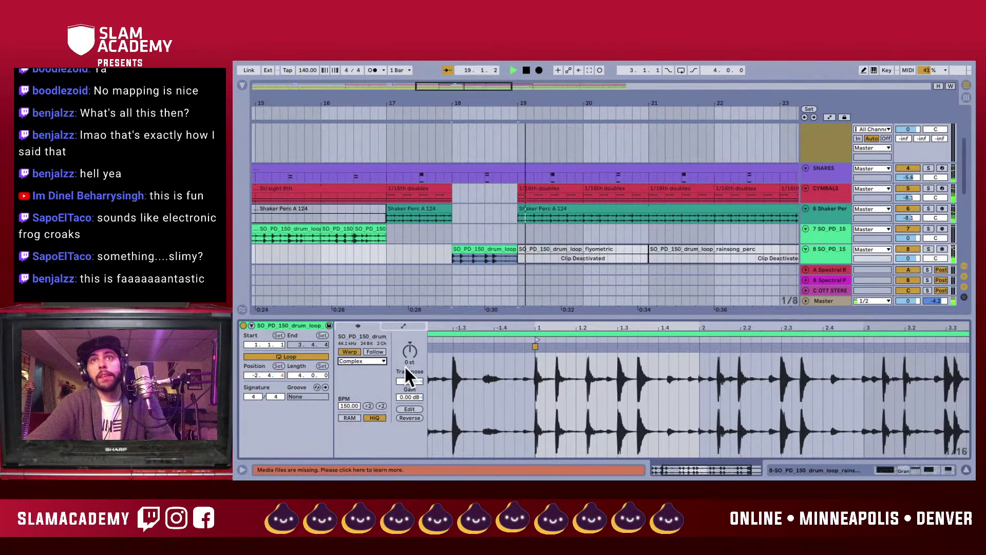
- Enlarge the flyometric waveform on track 8 and play the break from 18.1.1 to locate its hits
left_click(520, 258)
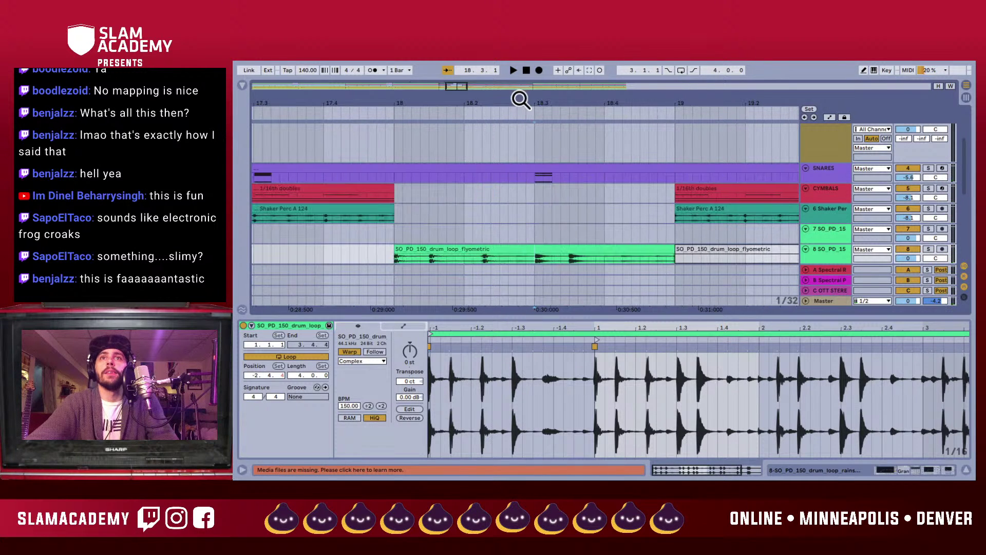
scroll(531, 180, "down", 3)
scroll(530, 182, "up", 3)
left_click(557, 198)
scroll(559, 201, "up", 3)
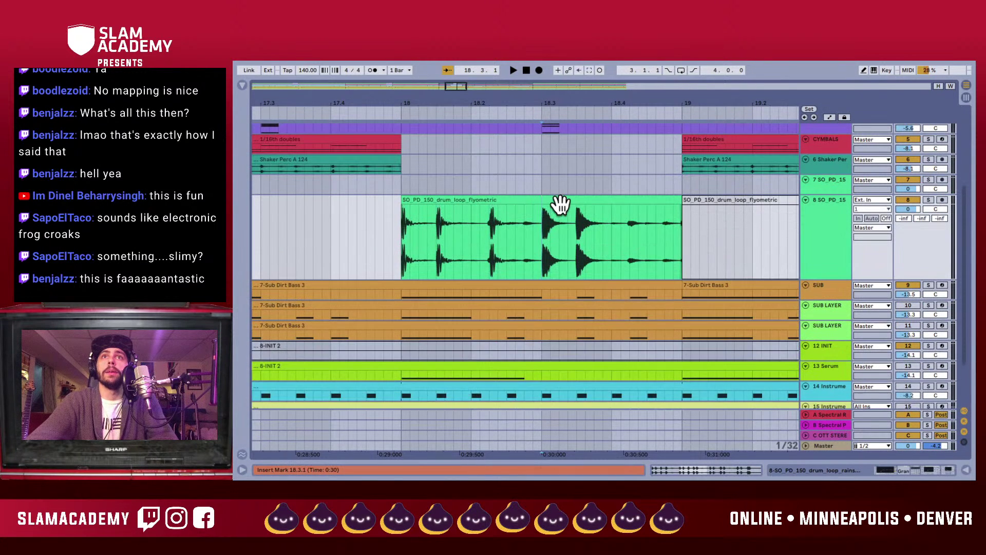
left_click(400, 235)
key("space")
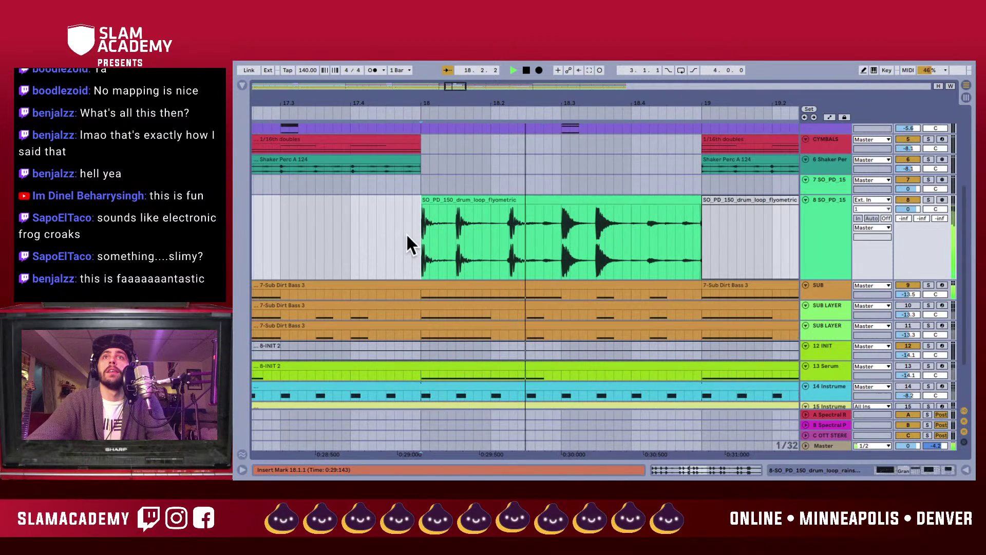
- Isolate and reverse the flyometric loop slice from 18.3.2 to 18.3.3, and audition the break from 18.1.1
left_click_drag(490, 257, 505, 258)
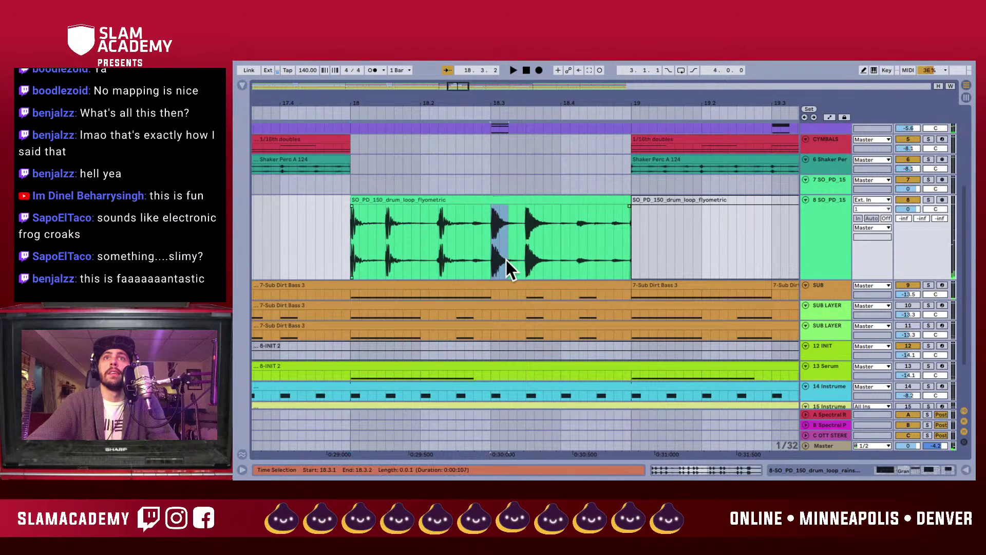
key("ctrl+e")
key("r")
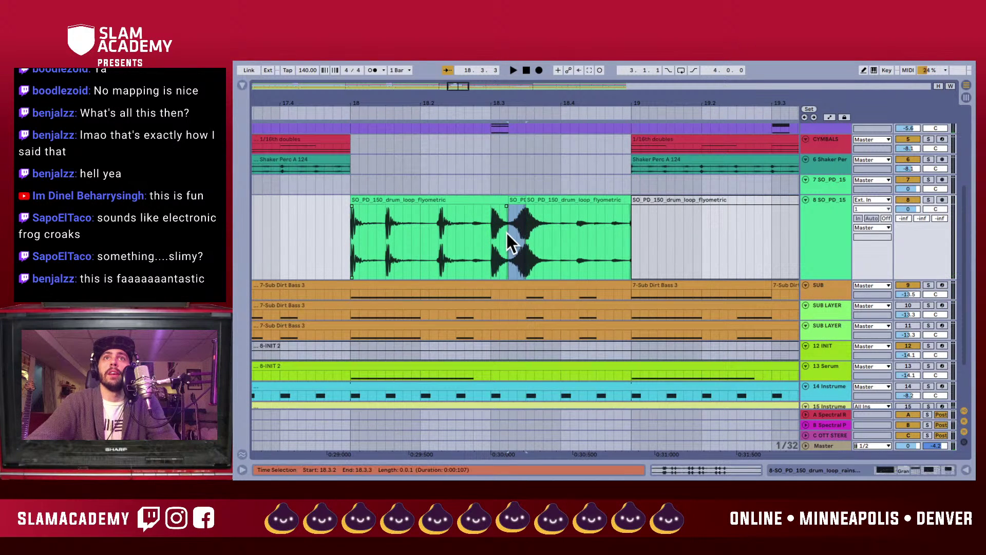
left_click(342, 253)
key("space")
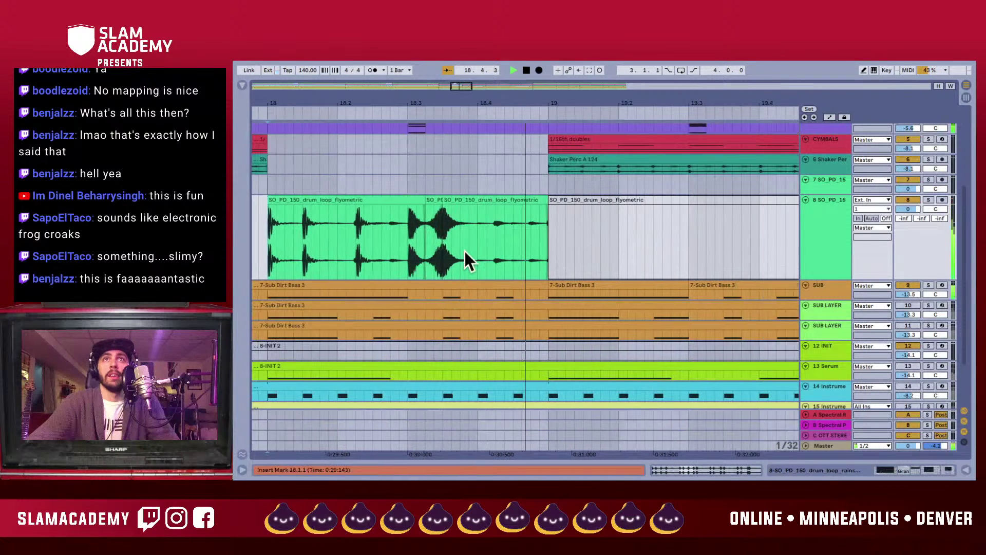
key("space")
key("space")
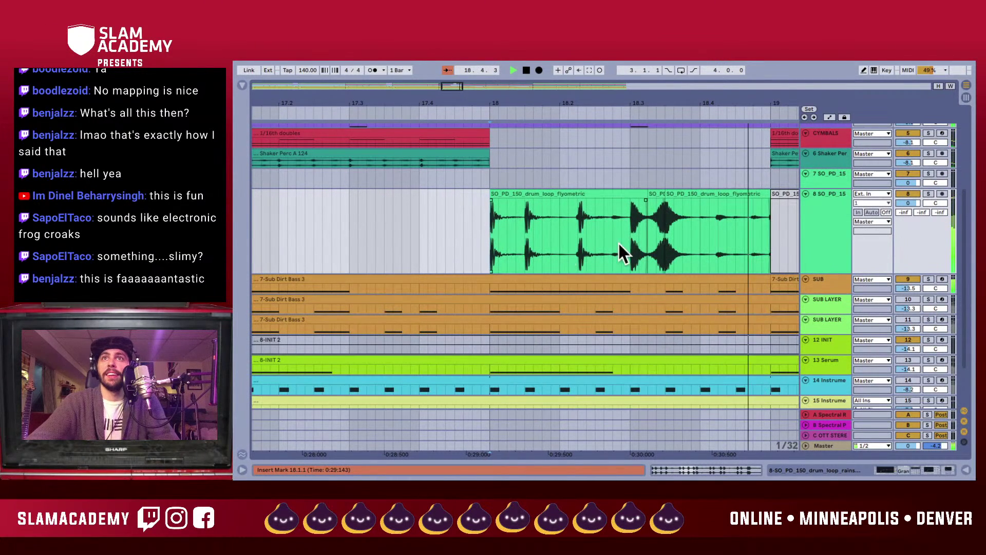
- Split the flyometric loop on track 8 at 18.3.4 and audition the break from 18.1.1
key("space")
left_click(676, 255)
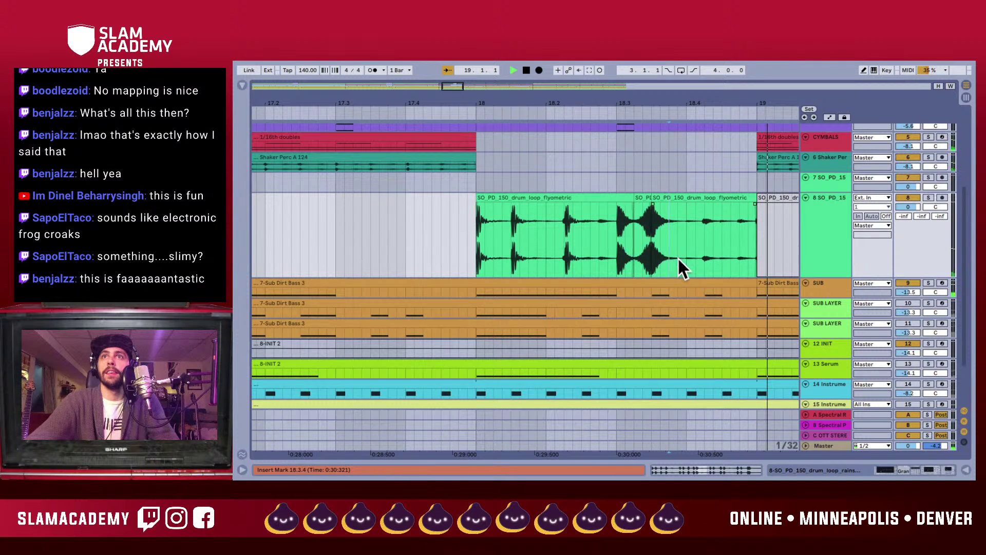
key("space")
key("super+e")
left_click(469, 198)
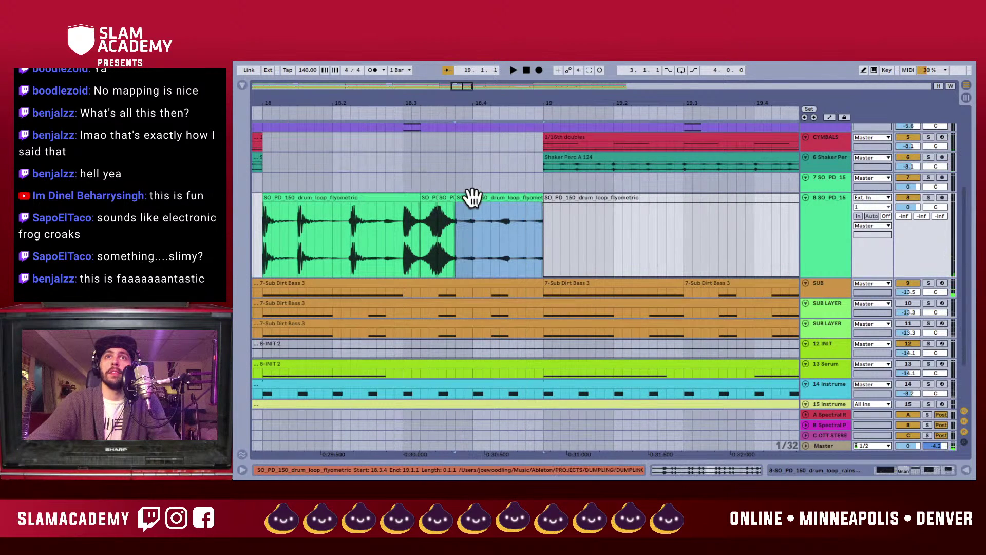
left_click(455, 245)
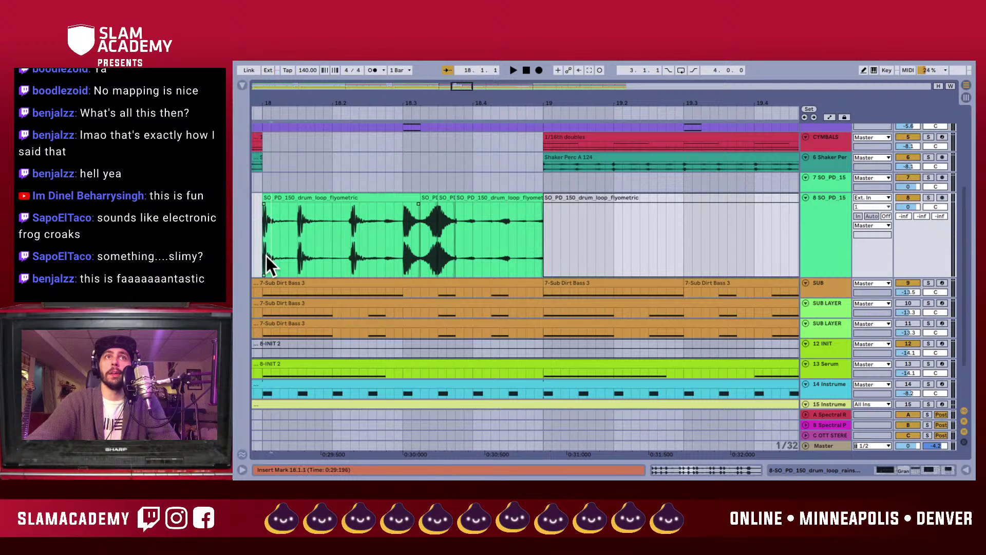
left_click(267, 256)
key("space")
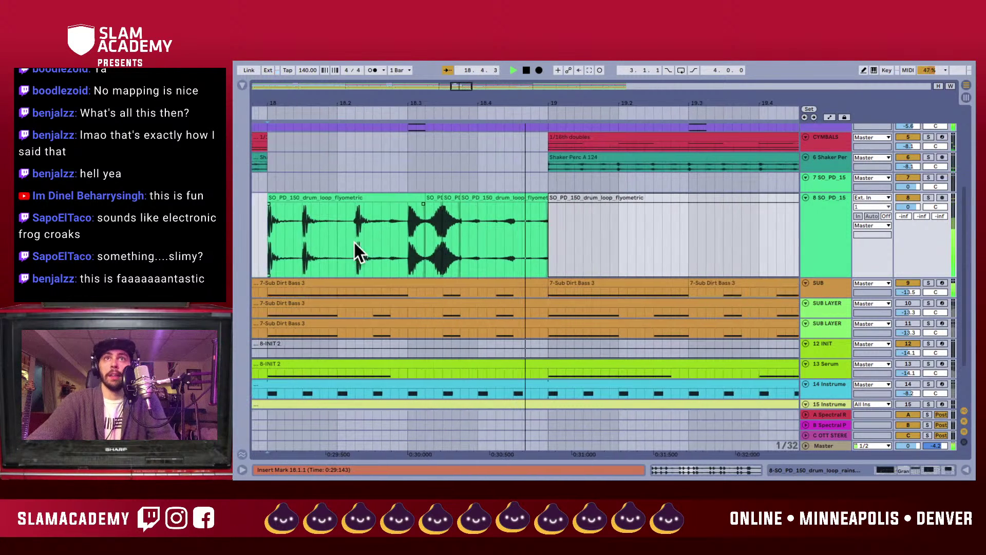
left_click(384, 110)
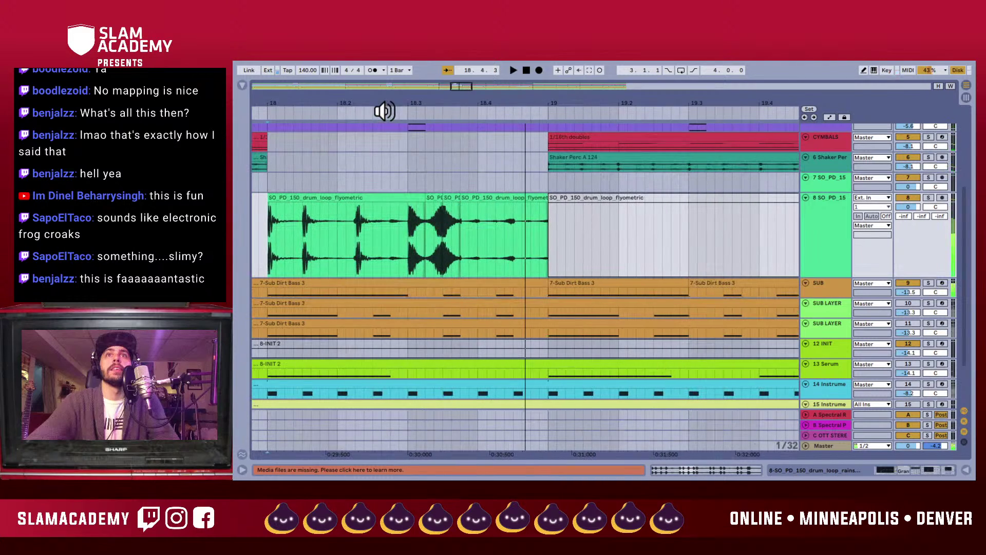
- Lengthen the crossfade at 18.3.3 between the reversed slice and the slice after it, and audition the transition
left_click_drag(402, 101, 521, 149)
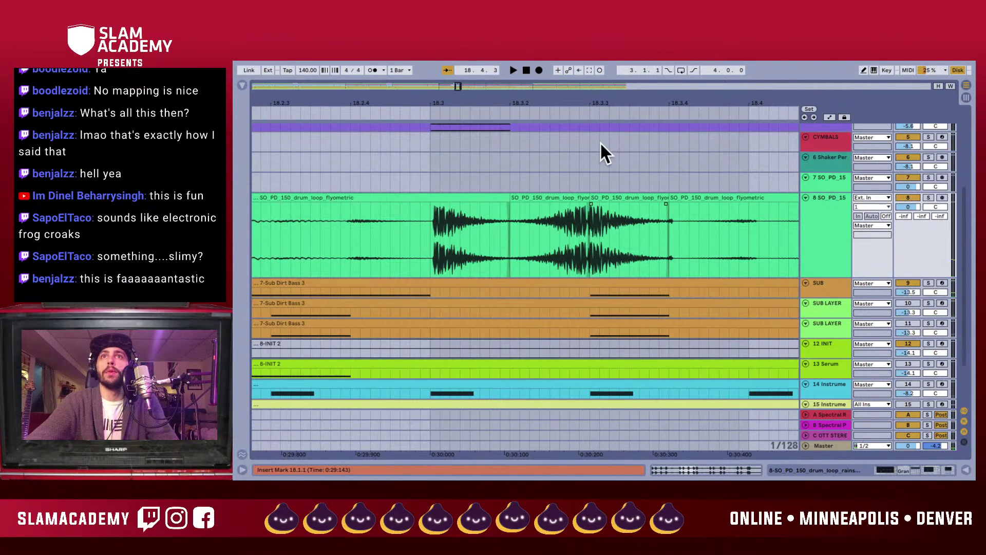
scroll(597, 144, "up", 2)
left_click_drag(580, 204, 593, 204)
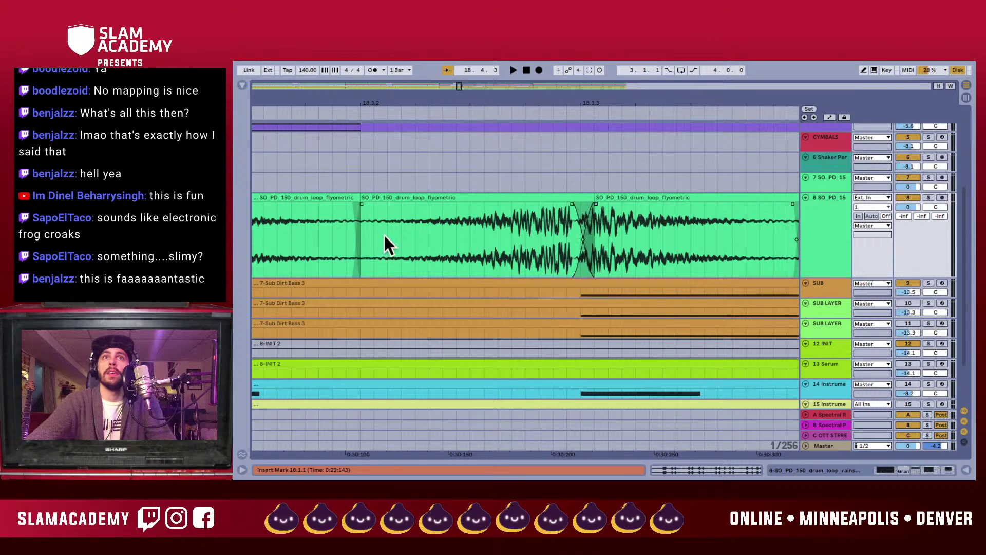
left_click(347, 241)
key("space")
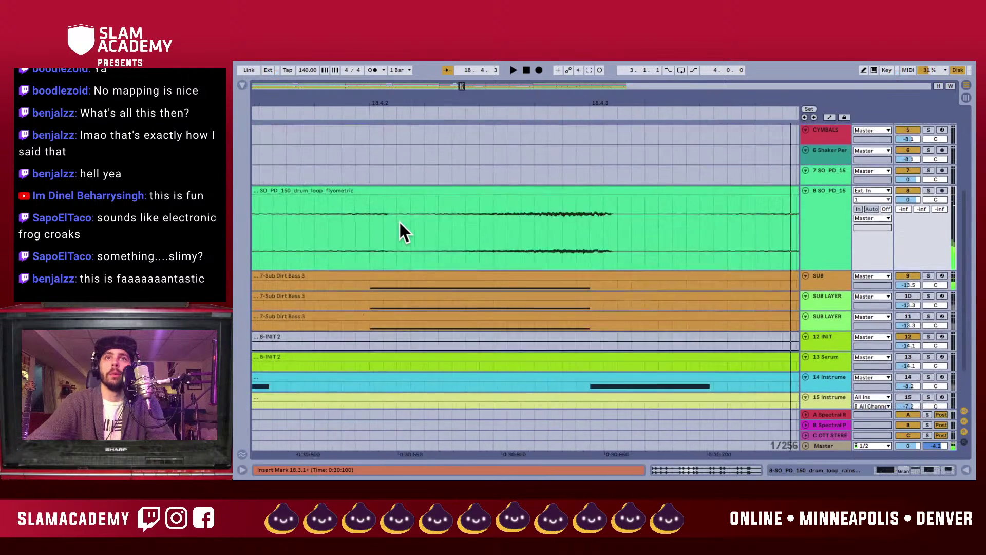
key("space")
- Extend the 18.3.3 crossfade further into the slice after the reversed one and audition the break from 18.2.2
scroll(621, 211, "down", 1)
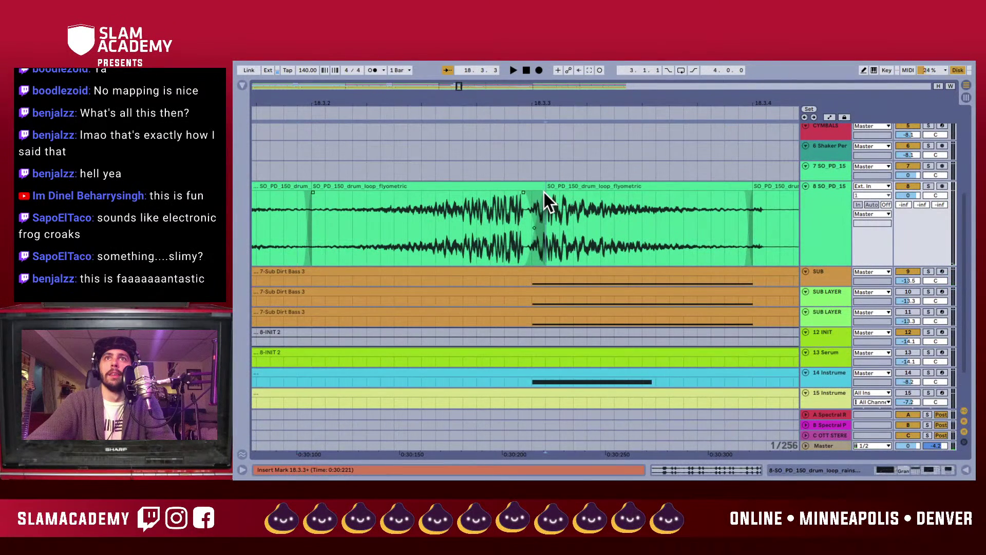
left_click_drag(543, 192, 565, 192)
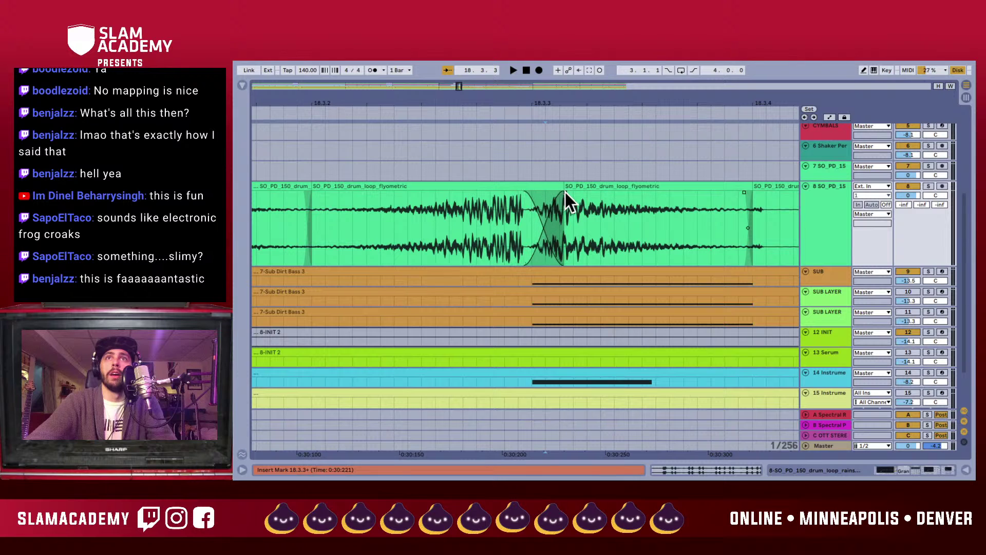
left_click_drag(510, 100, 442, 161)
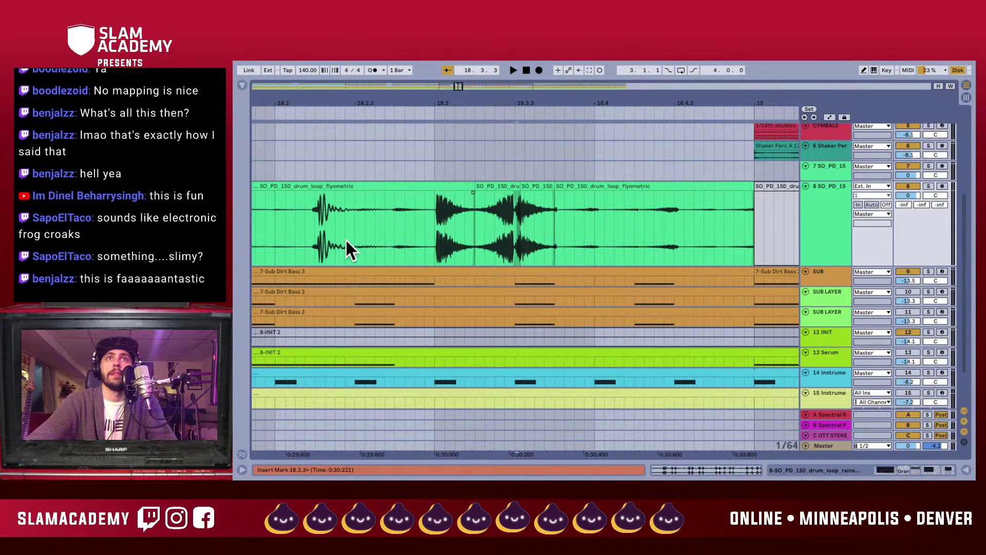
key("space")
scroll(317, 244, "left", 4)
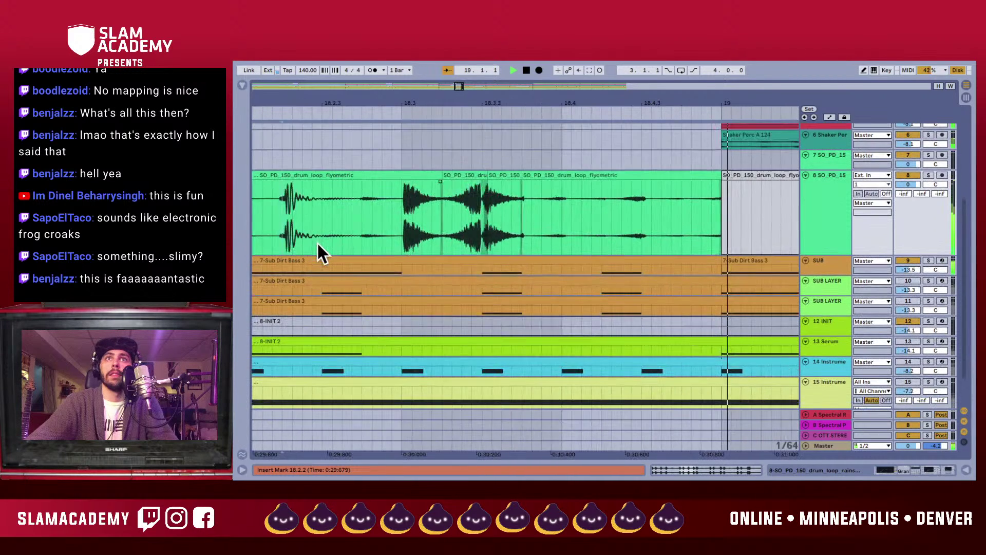
key("space")
key("space")
- Set the clip tempo of the reversed slice at 18.3.2 to 75 BPM and audition it
double_click(688, 178)
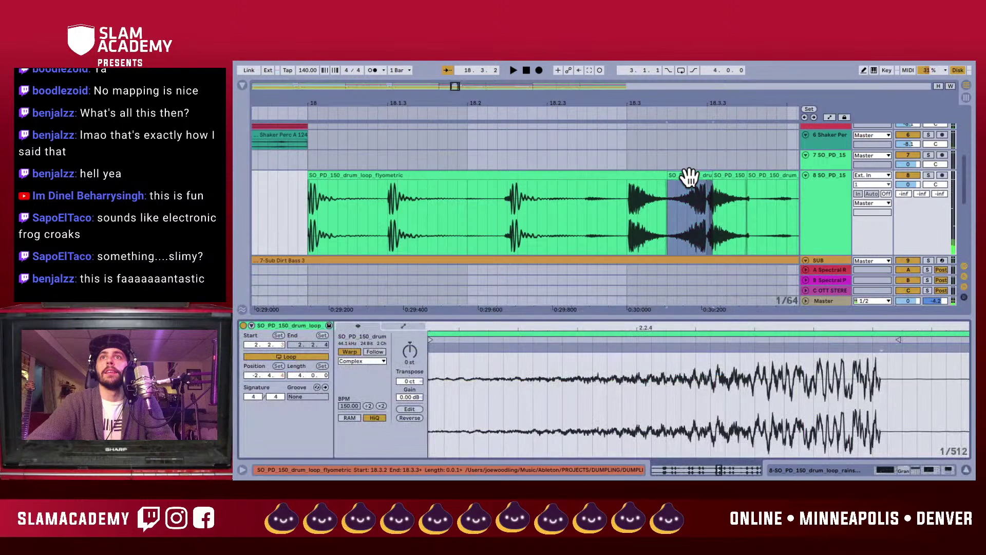
scroll(687, 176, "right", 5)
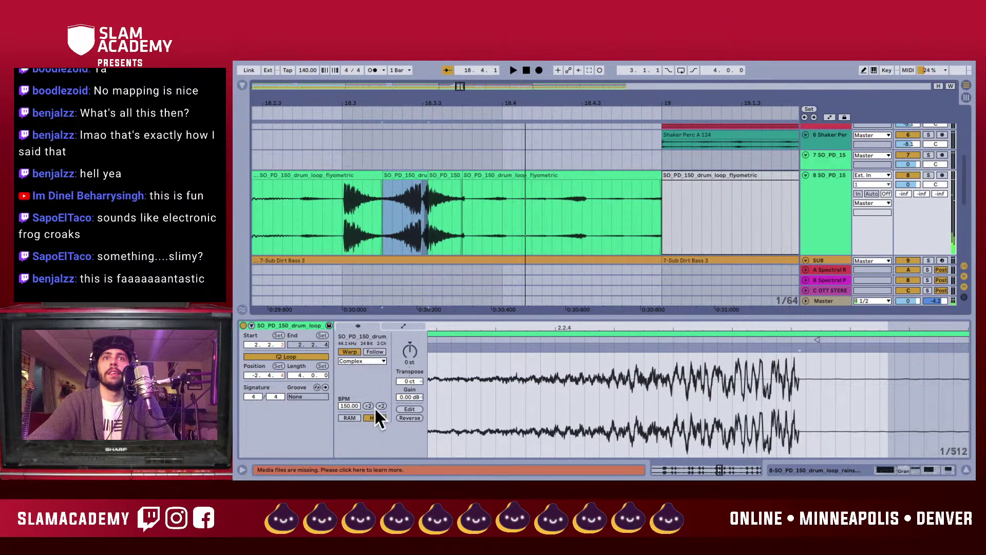
left_click(380, 405)
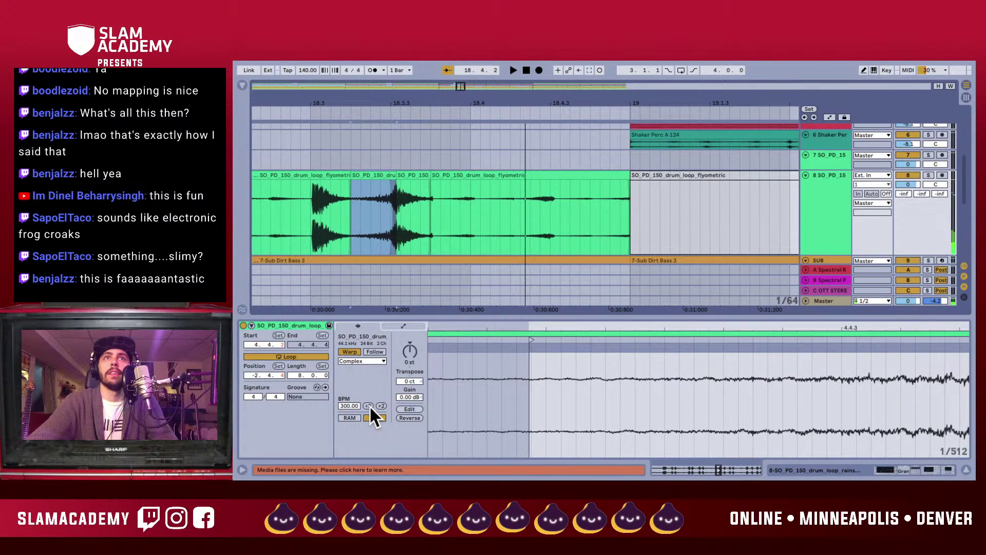
left_click(369, 405)
left_click(369, 405)
key("space")
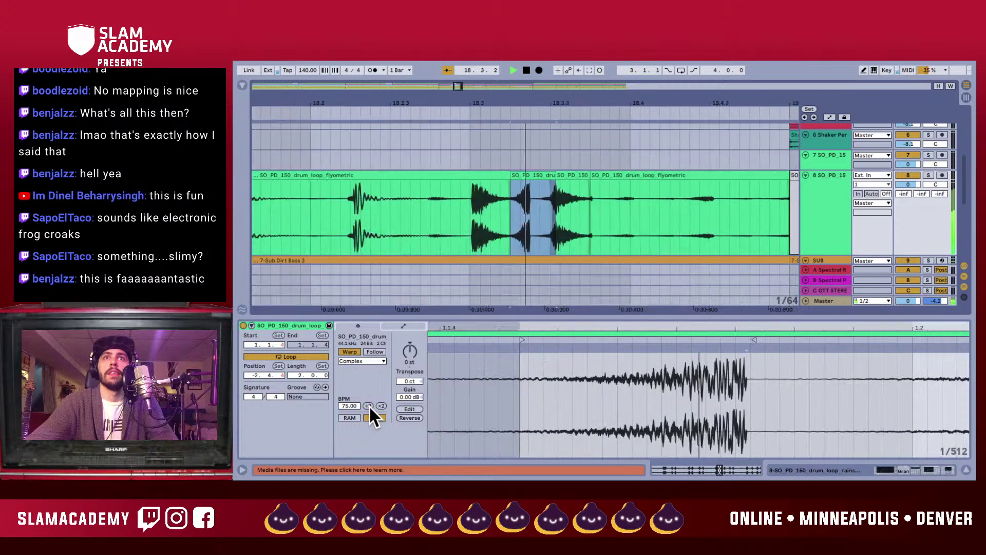
key("space")
key("space")
key("space")
- Audition the break from 18.1.1 and raise the gain of the slice from 18.3.4 to 19.1.1 to about 3.8 dB
scroll(427, 255, "left", 3)
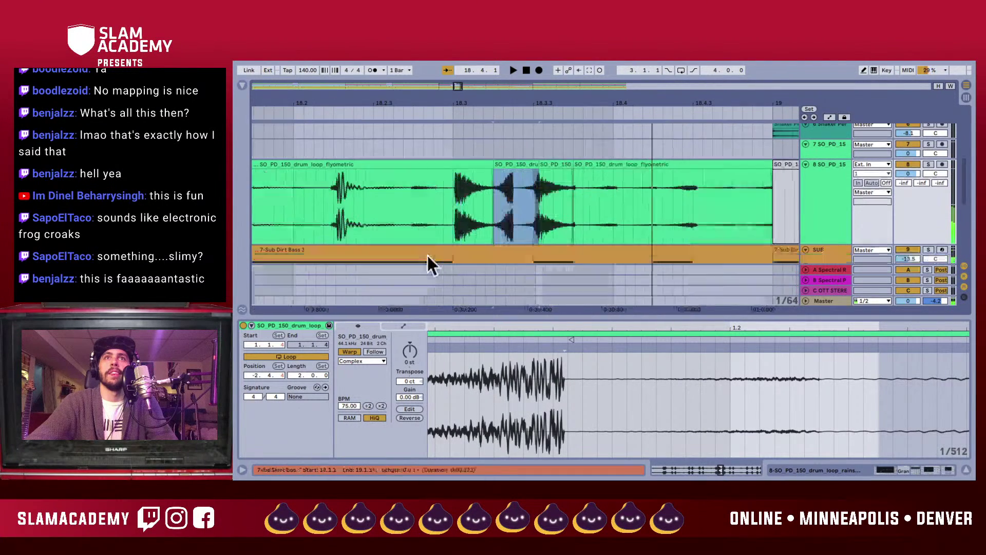
scroll(508, 216, "left", 5)
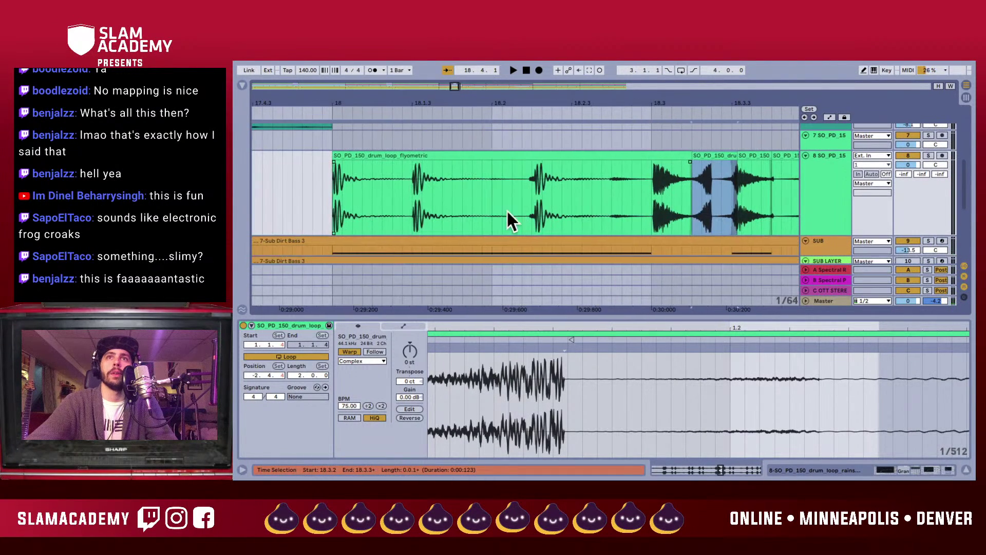
left_click_drag(488, 115, 489, 107)
left_click(431, 214)
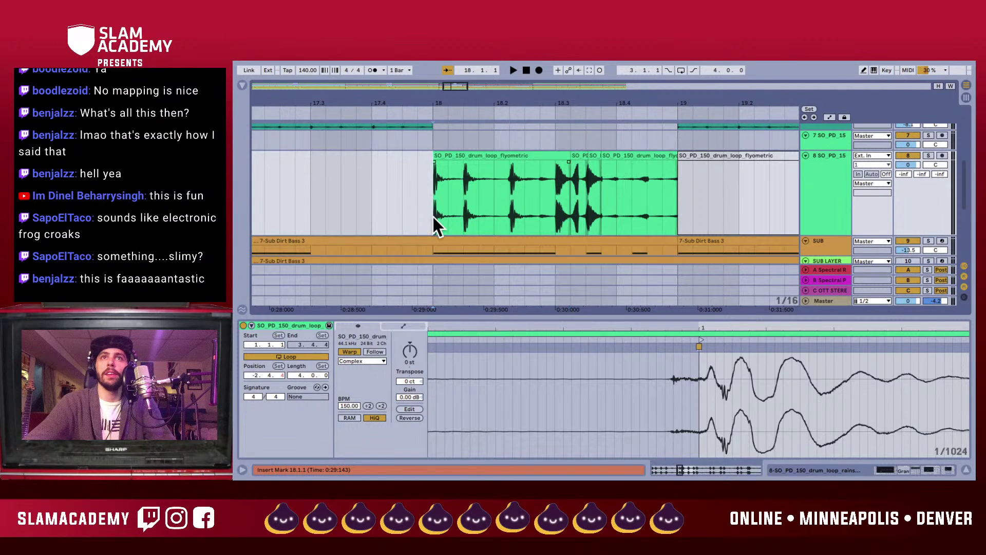
key("space")
key("space")
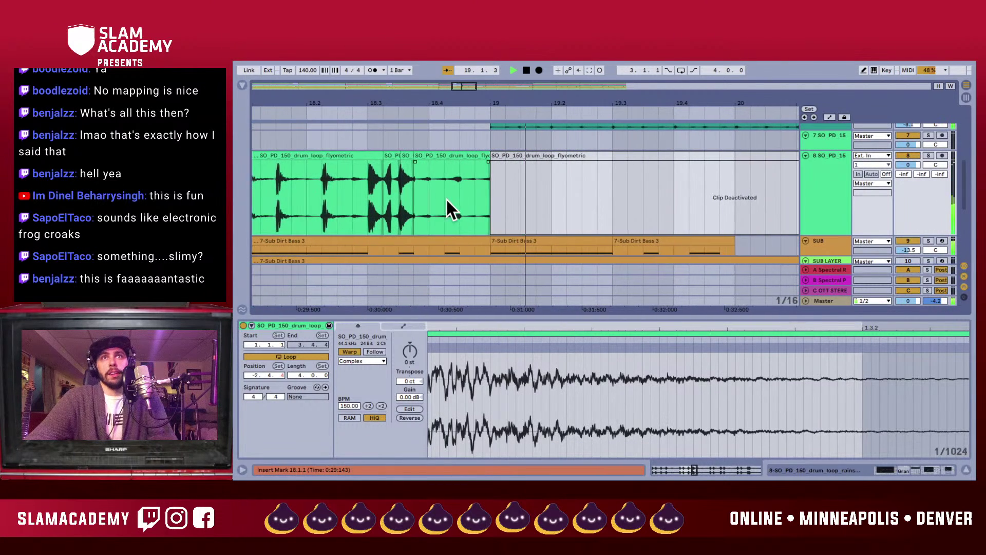
left_click(438, 154)
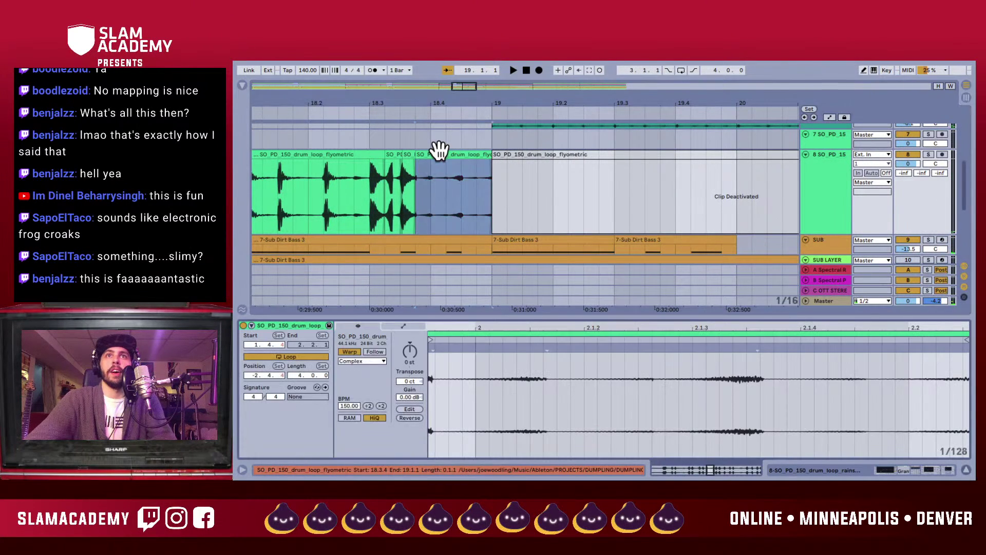
left_click_drag(409, 398, 409, 385)
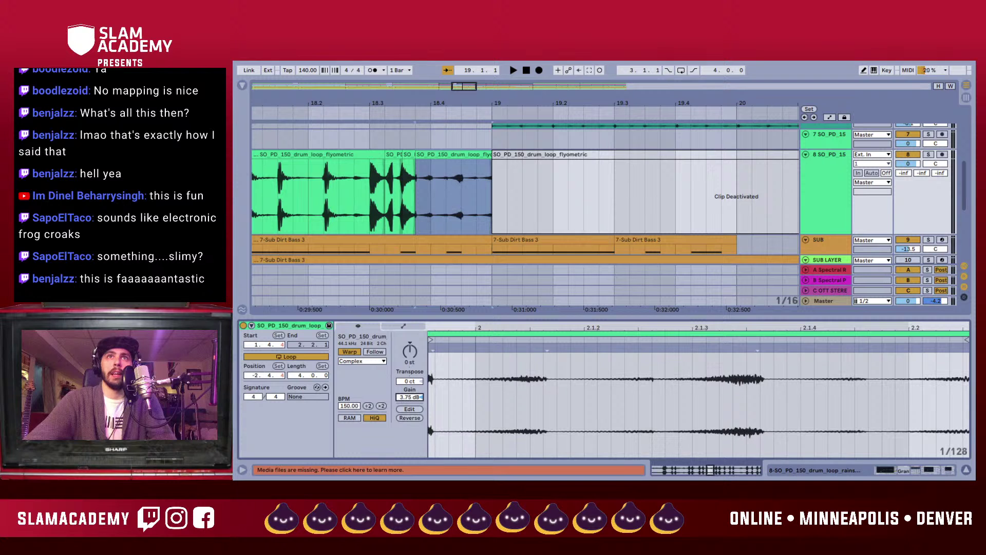
scroll(425, 216, "left", 4)
left_click(352, 208)
key("space")
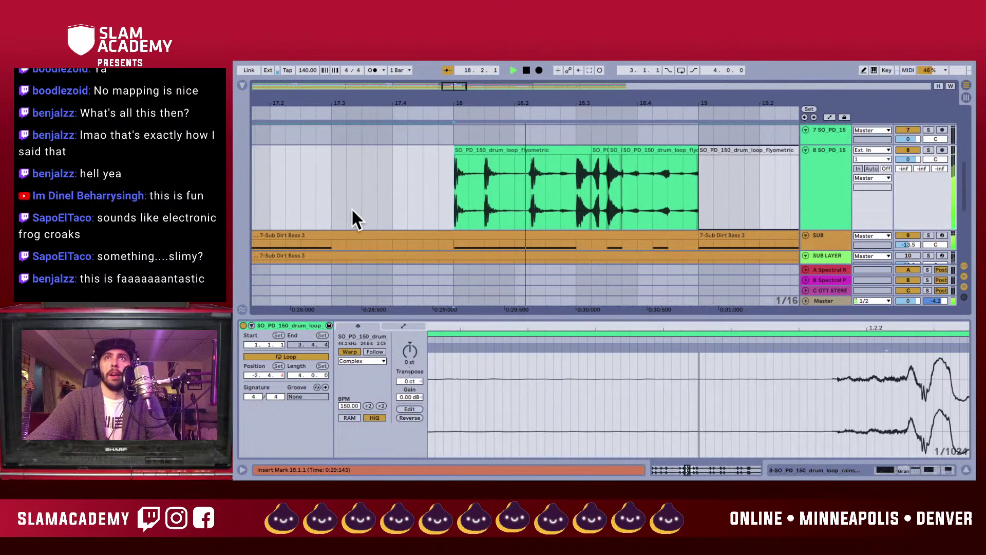
key("space")
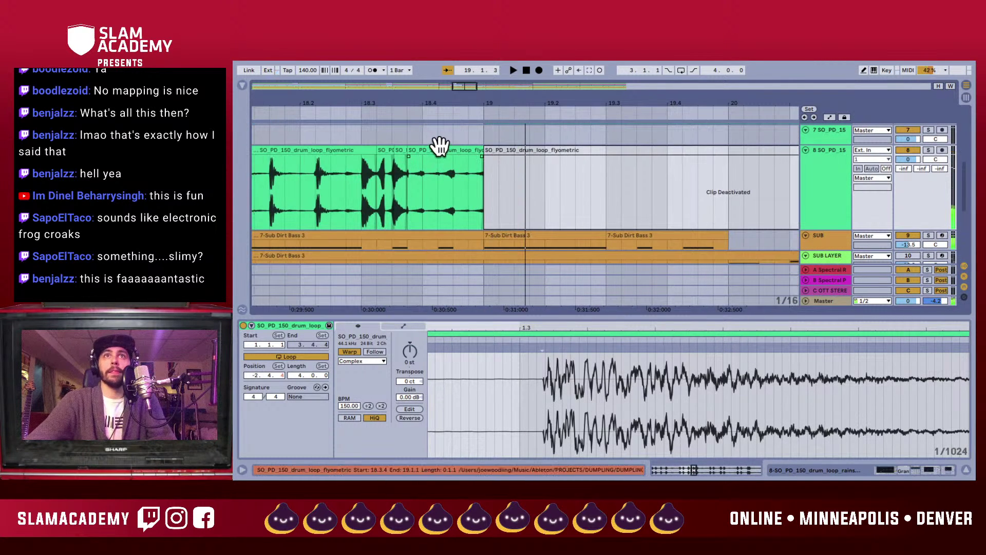
- Display the transposition envelope of the slice starting at 18.3.4 and put a 0 st breakpoint at the slice's start
left_click(439, 145)
left_click(395, 327)
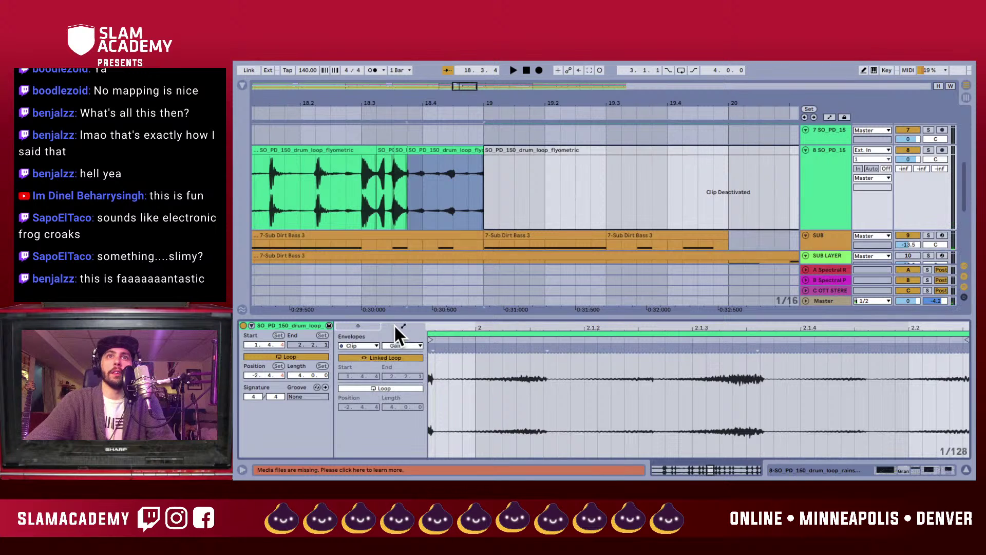
left_click(401, 345)
left_click(397, 356)
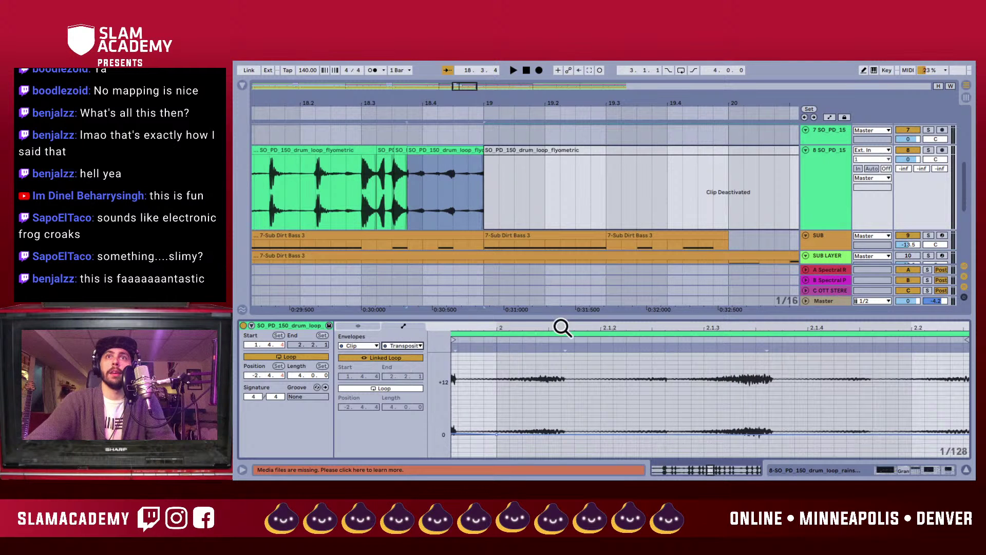
left_click_drag(561, 328, 561, 349)
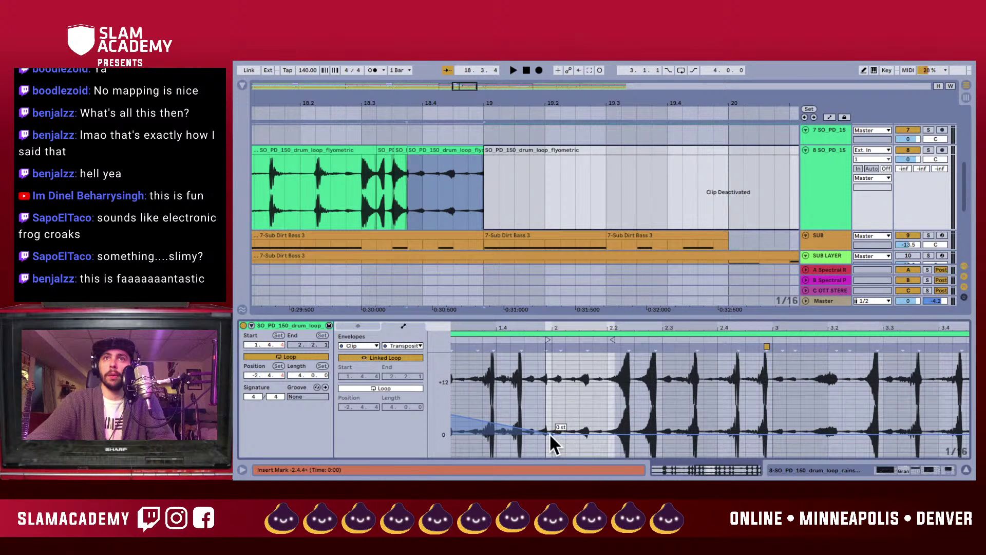
left_click_drag(552, 434, 537, 434)
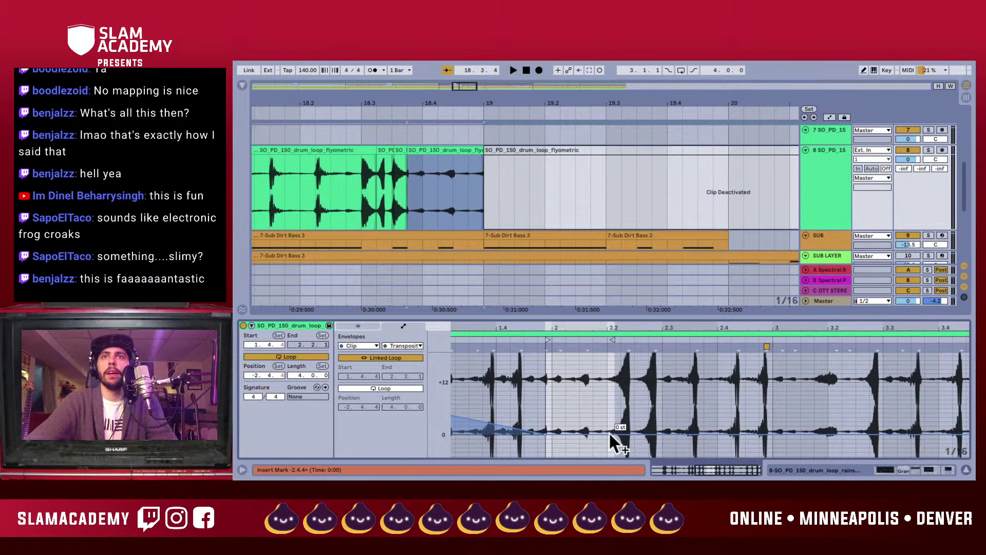
- Draw a transposition ramp rising from 0 st at the last slice's start to about +33 st at clip beat 2.2, and audition it
left_click_drag(608, 429, 609, 402)
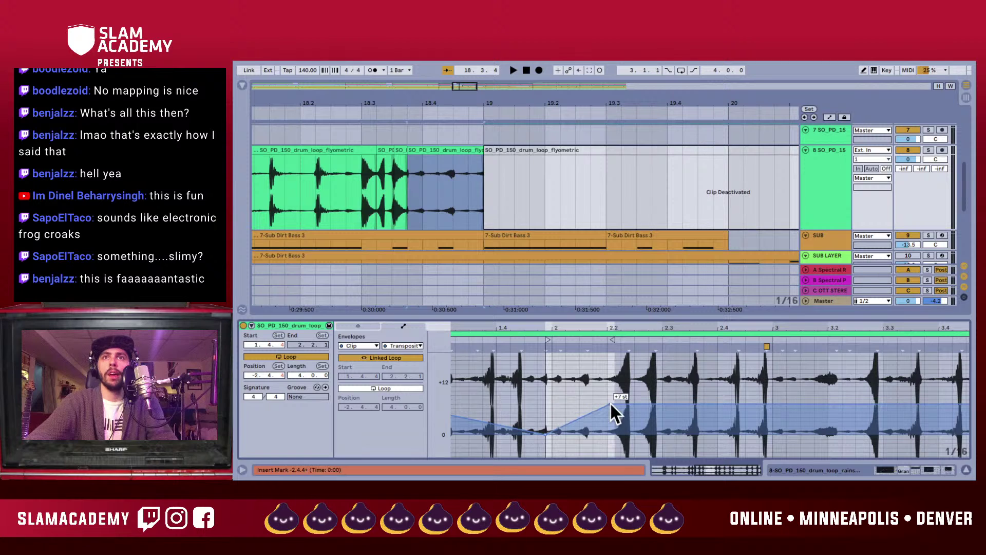
key("ctrl+z")
mouse_move(547, 434)
left_mouse_down()
mouse_move(565, 434)
mouse_move(552, 434)
left_mouse_up()
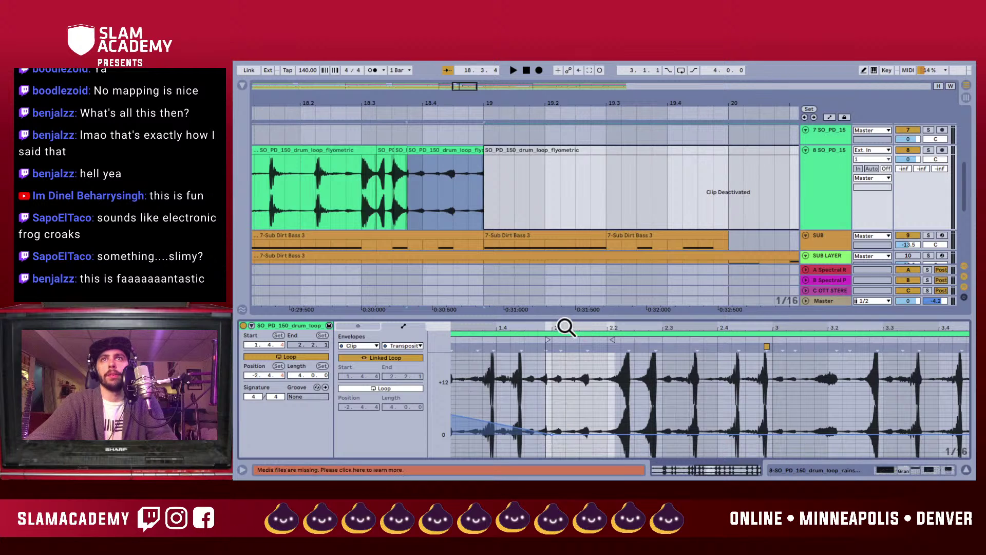
left_click_drag(564, 325, 579, 426)
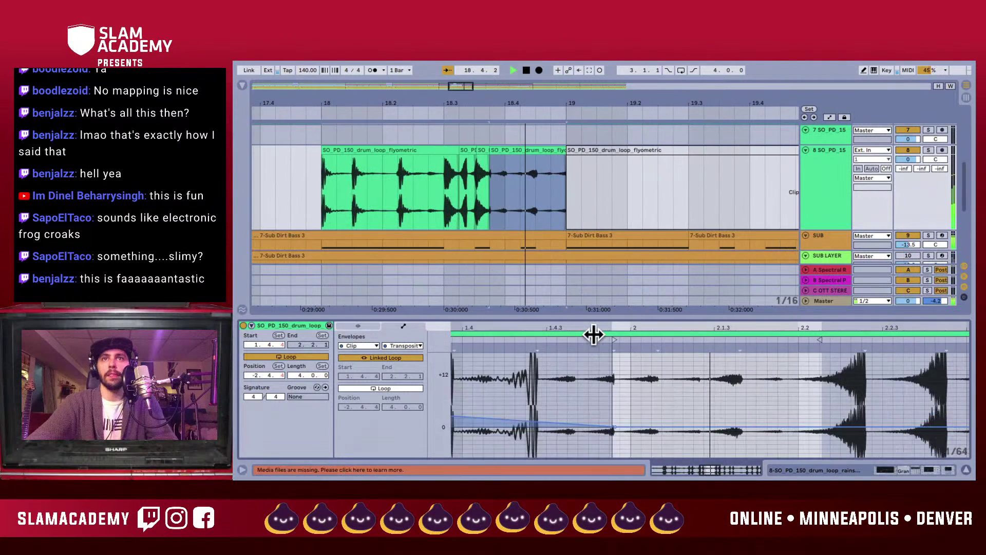
left_click_drag(742, 328, 741, 277)
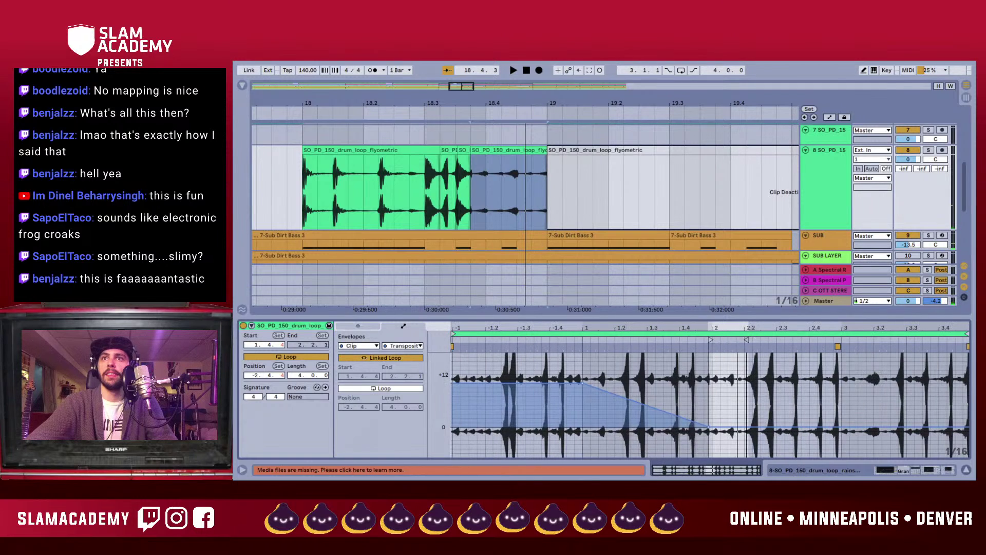
left_click_drag(747, 426, 748, 391)
key("space")
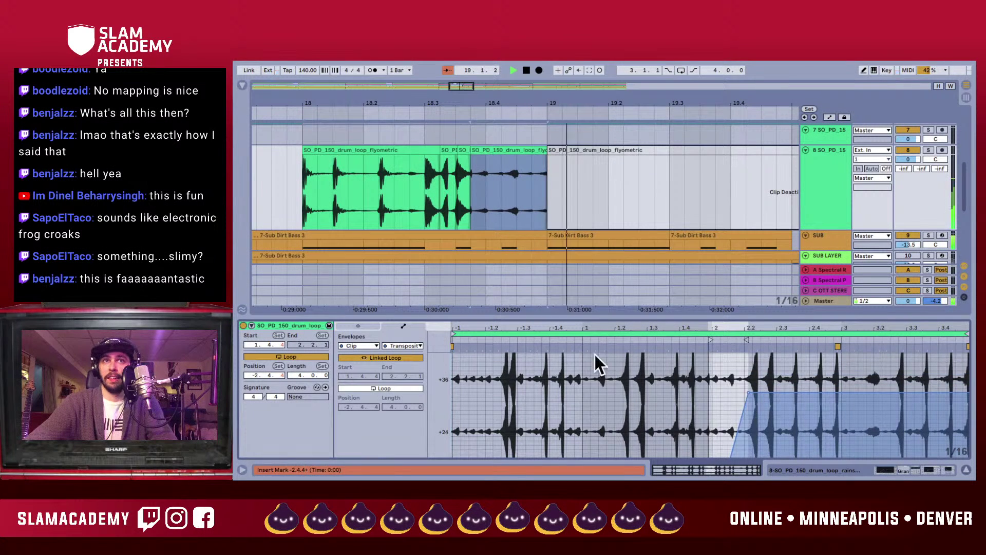
- Set the last slice's warp mode to Texture with a grain size of about 169 during playback
left_click(359, 326)
left_click(361, 361)
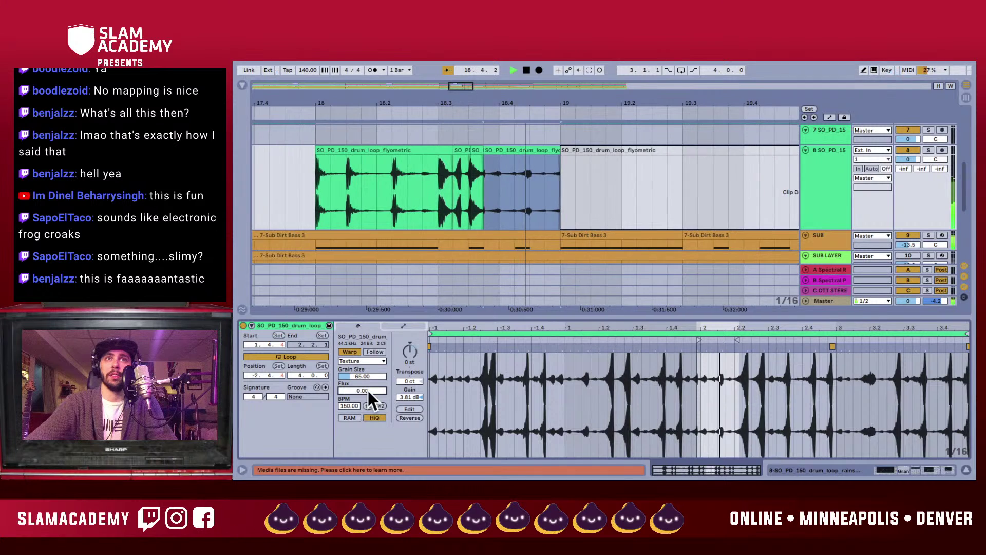
left_click_drag(362, 376, 362, 353)
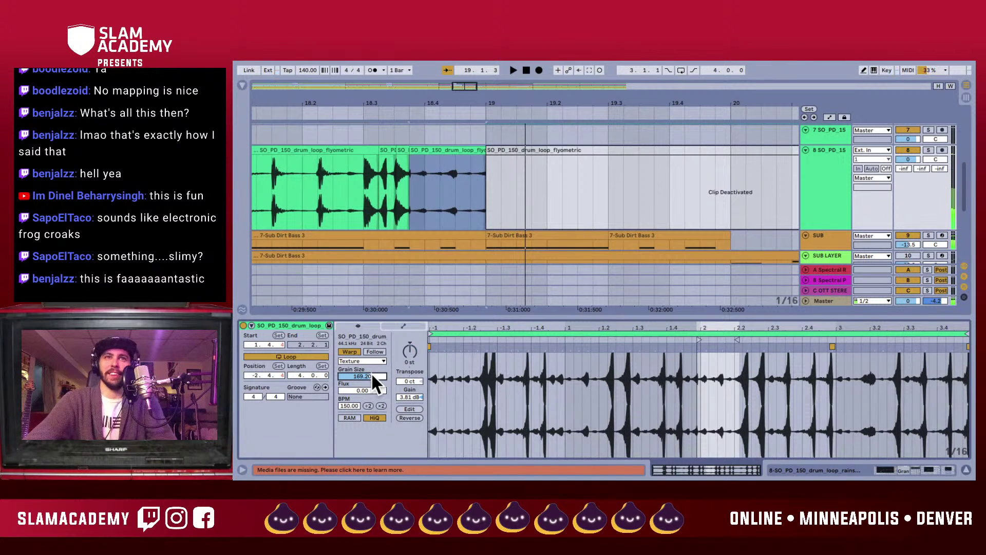
- Audition the drum break in context from 17.1.1 with the clip view hidden
key("super+alt+l")
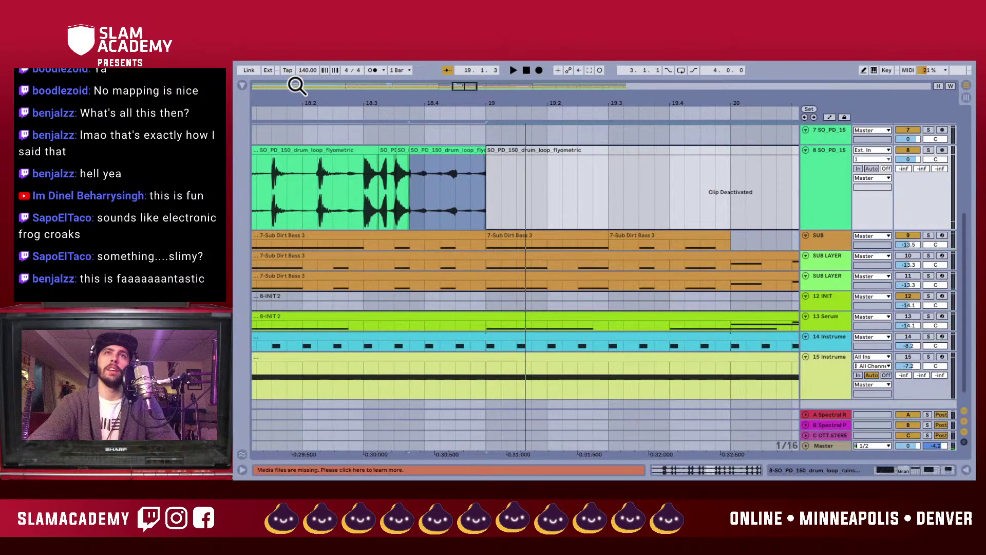
left_click_drag(297, 92, 299, 95)
scroll(409, 198, "left", 3)
scroll(410, 199, "down", 3)
scroll(436, 230, "up", 3)
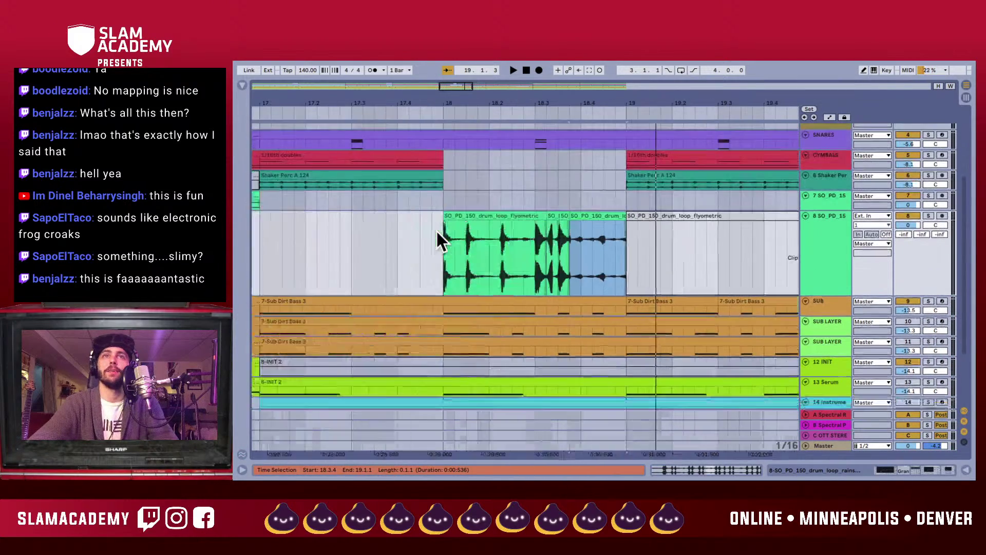
scroll(331, 239, "left", 1)
left_click(331, 239)
key("space")
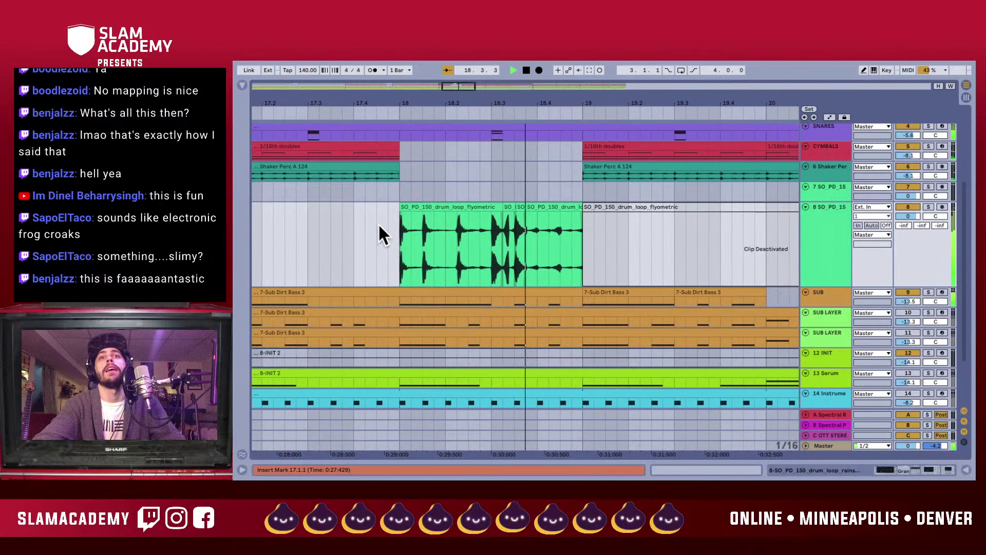
scroll(441, 274, "left", 2)
scroll(440, 273, "up", 1)
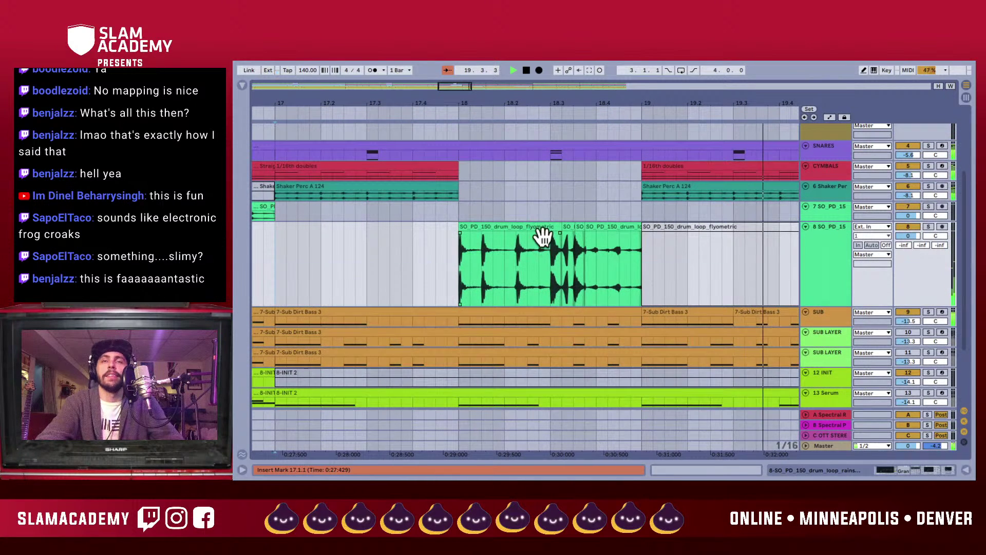
- Stop playback and lower the volume of track 8, which holds the flyometric slices, to -2.7 dB
key("shift+Tab")
key("space")
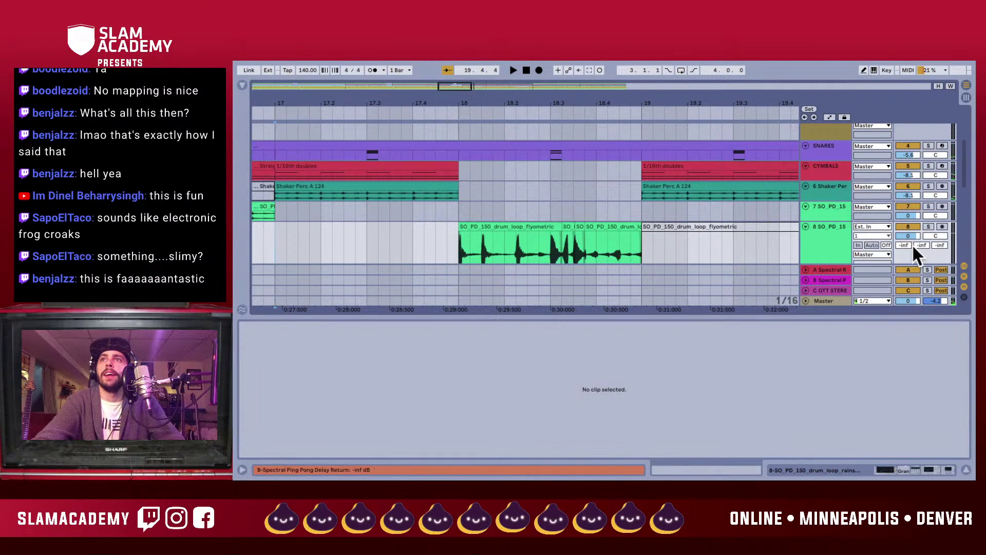
key("alt+super+l")
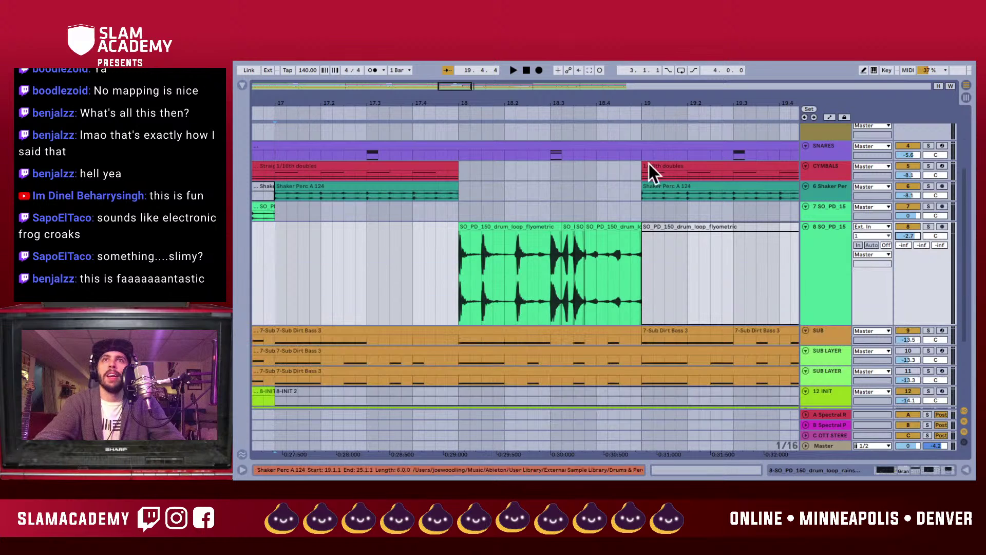
- Play the passage, stop it, and trim the beginning of the first flyometric slice so that it starts at 18.3.1
left_click_drag(545, 106, 545, 104)
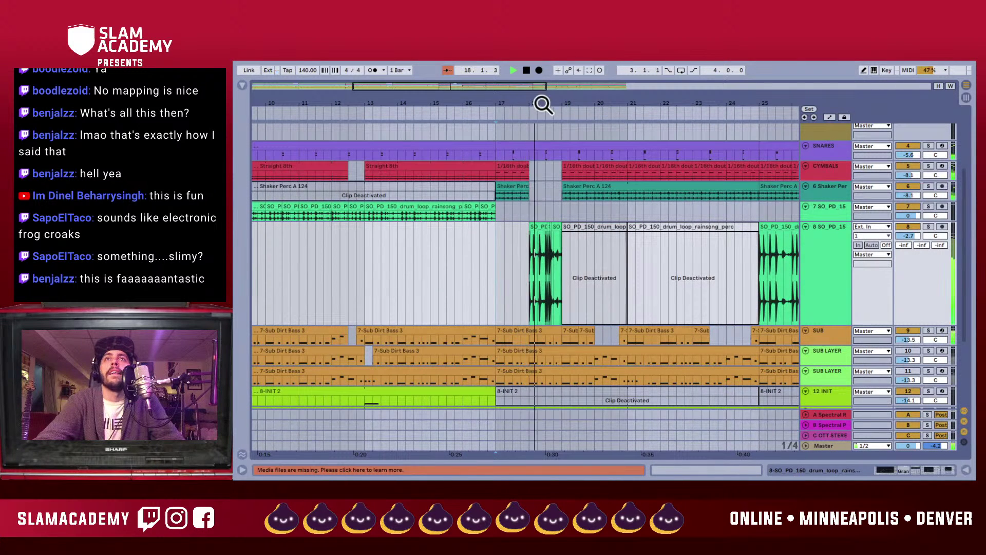
left_click_drag(542, 105, 542, 105)
key("space")
left_click_drag(521, 229, 549, 229)
left_click_drag(550, 104, 549, 119)
left_click_drag(501, 228, 543, 230)
- Audition the shortened drum break from 18.1.1
left_click(371, 280)
key("space")
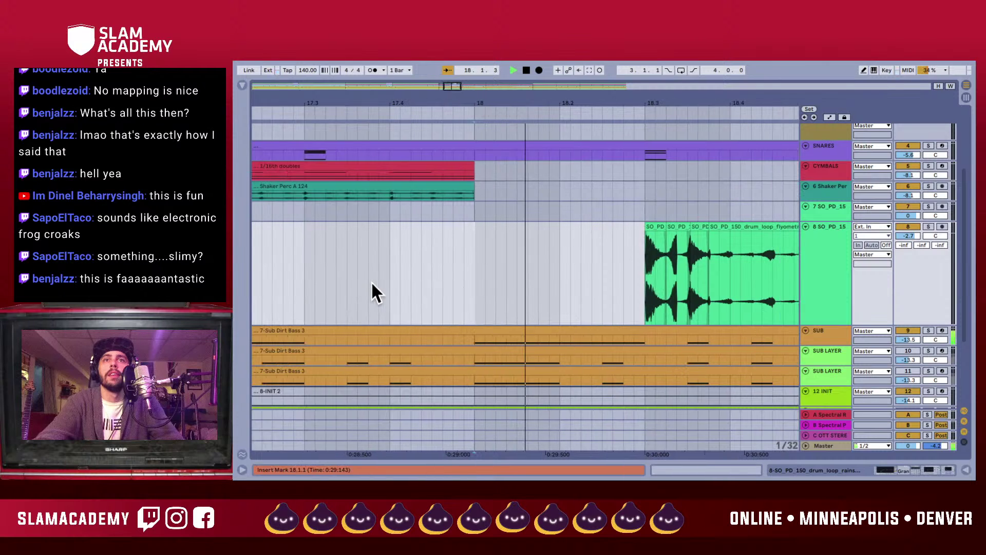
scroll(405, 316, "down", 3)
key("space")
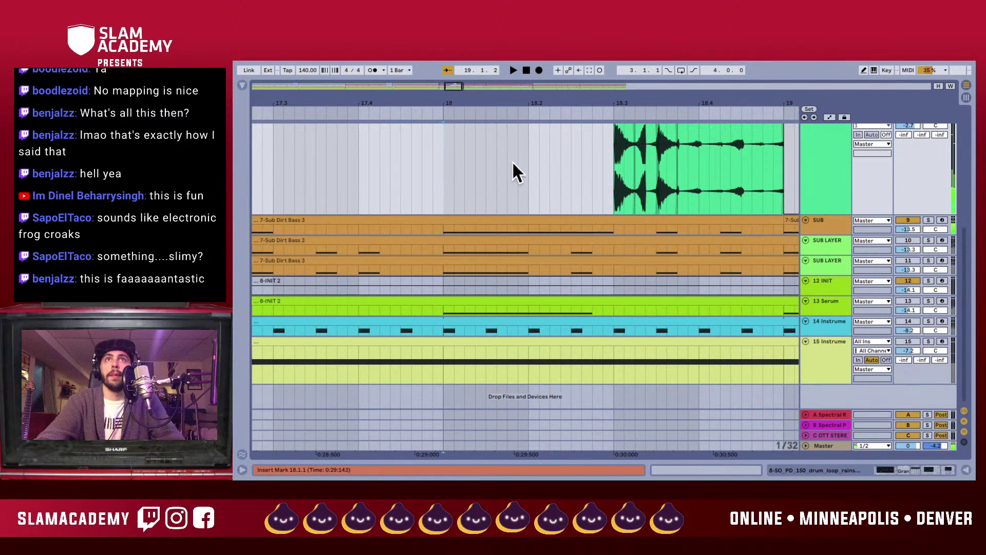
- Play from 17.1.1 and temporarily activate the 13 Serum track to hear it under the break
left_click_drag(485, 102, 484, 99)
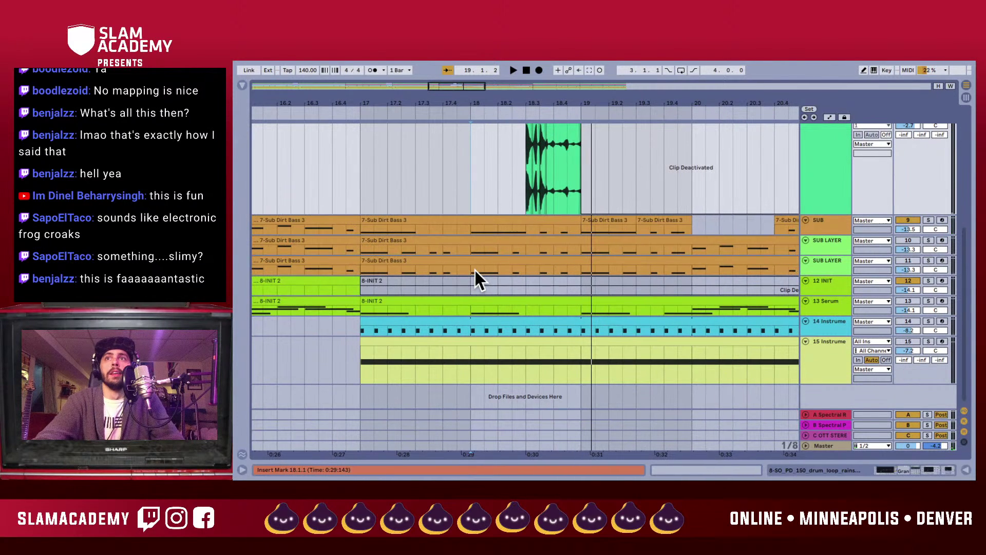
scroll(473, 268, "up", 5)
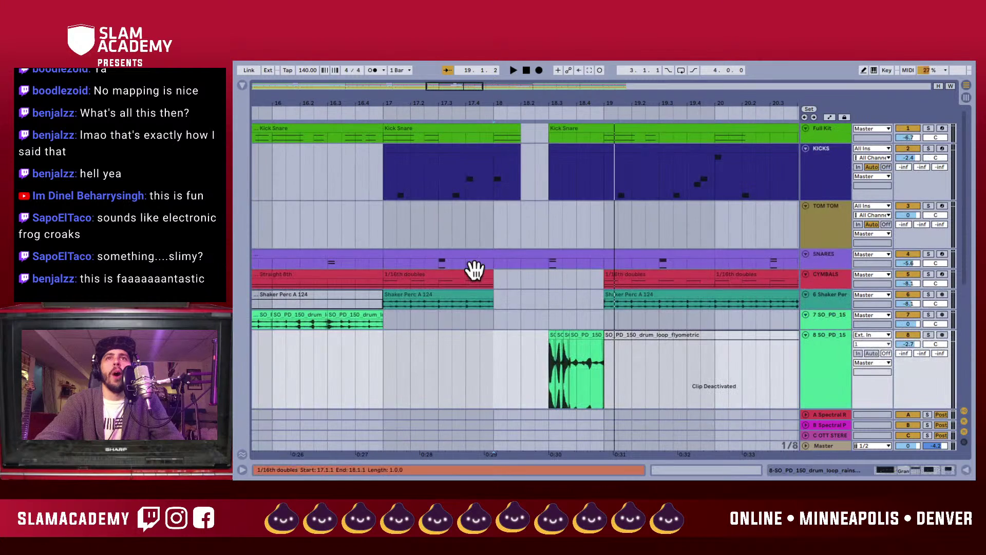
key("space")
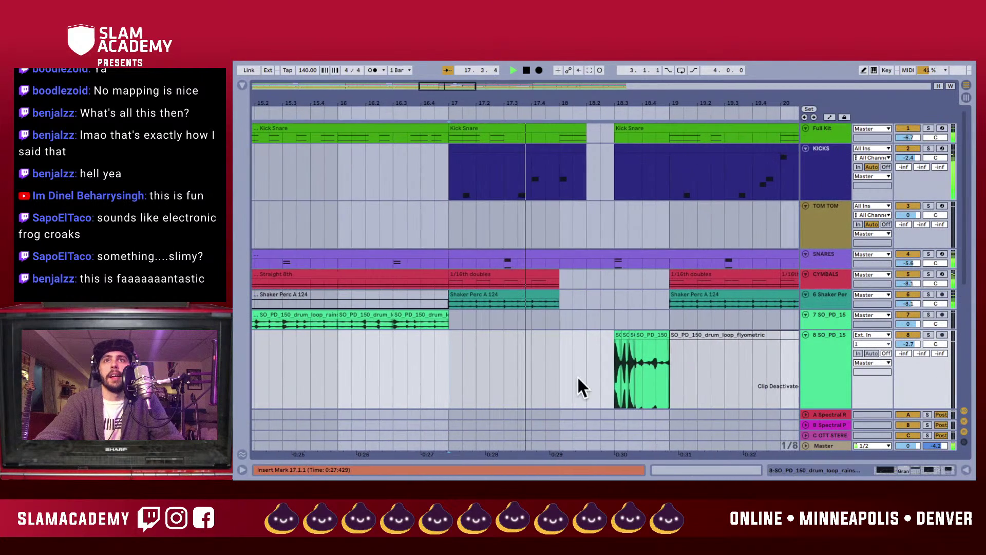
scroll(590, 370, "down", 5)
scroll(615, 346, "down", 3)
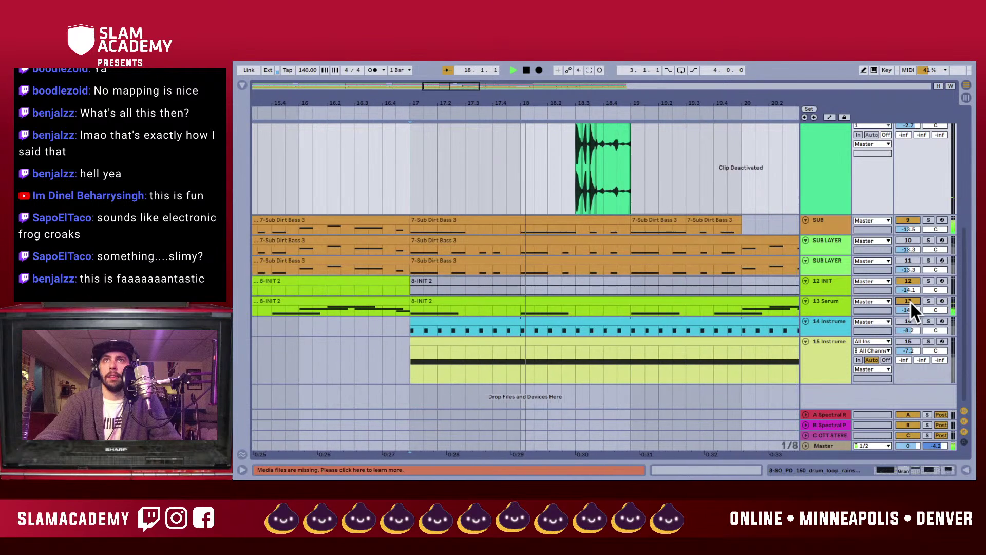
key("space")
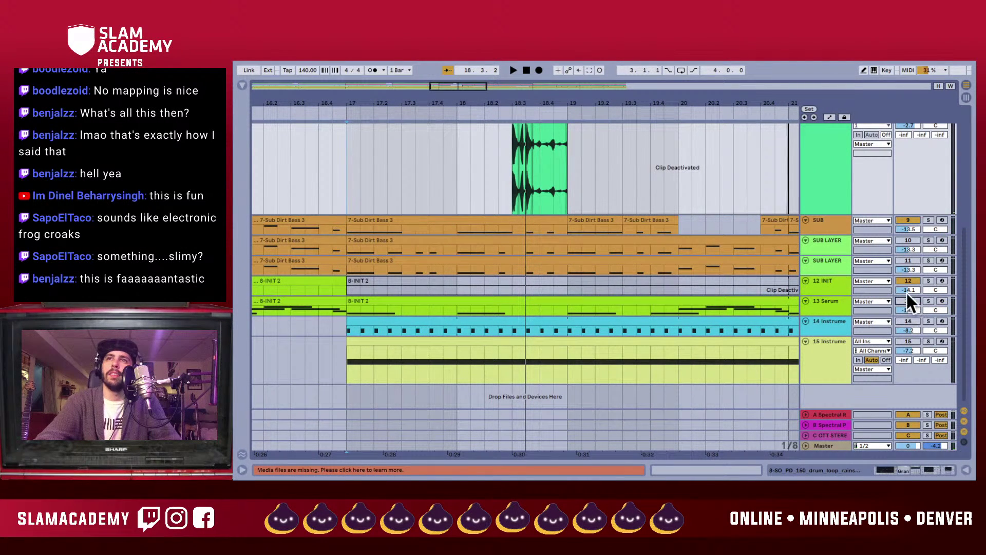
- Activate SUB LAYER track 11 and audition it from 18.1.1
left_click(450, 269)
key("space")
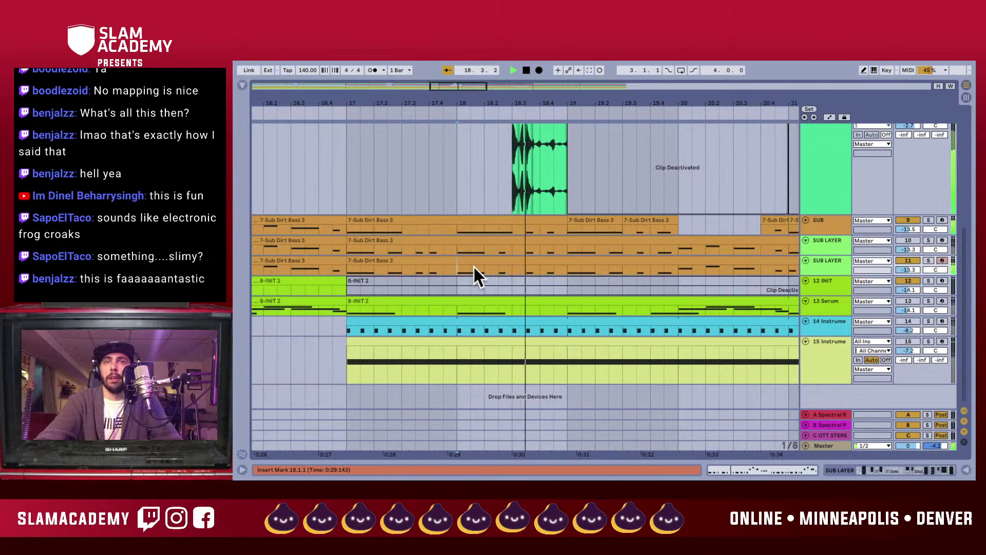
key("space")
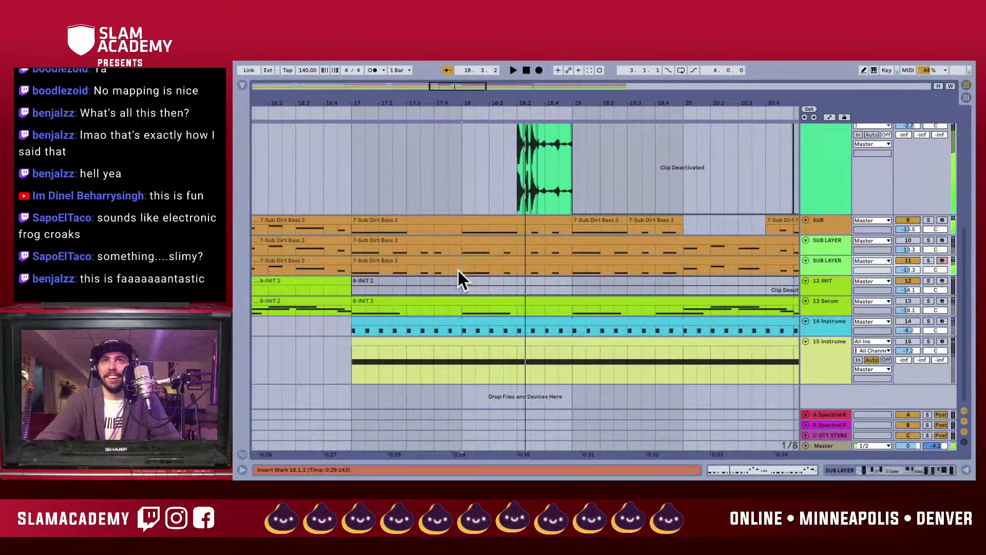
- Split track 11's Sub Dirt Bass clip at 18.1.1 and deactivate the section from 17.1.1 to 18.1.1
left_click_drag(460, 270, 361, 270)
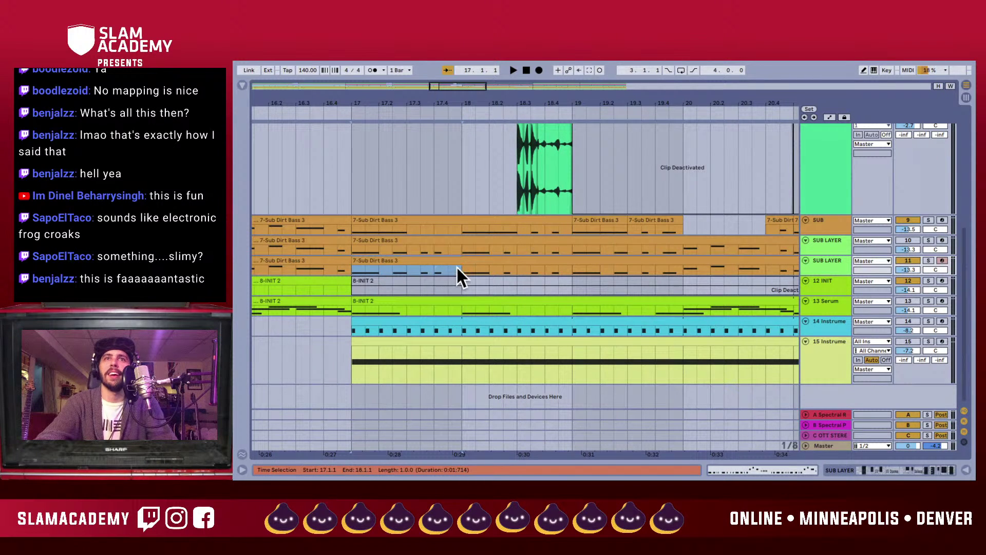
key("ctrl+e")
left_click(365, 258)
key("0")
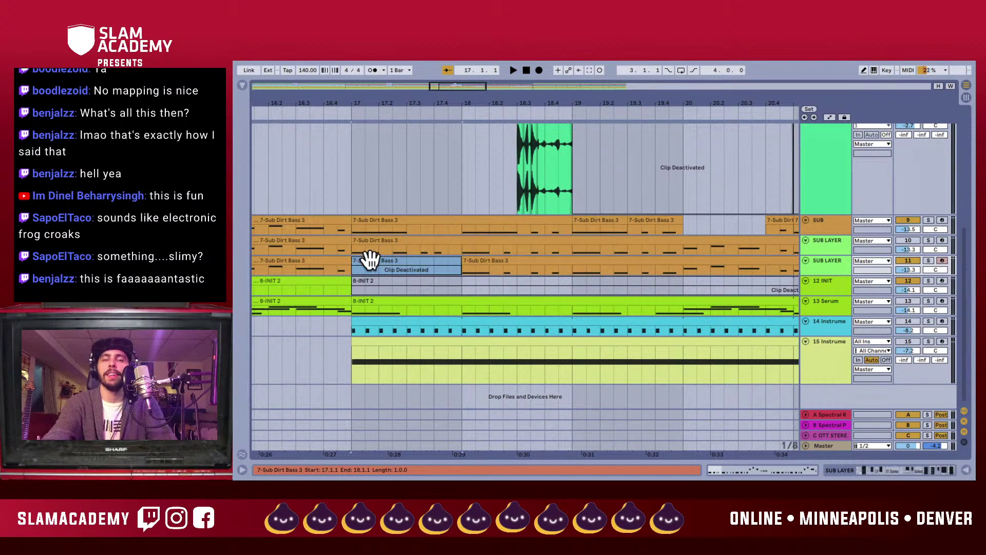
- Split track 11's remaining bass clip at 18.3.1 and deactivate everything after the split
left_click(519, 272)
key("ctrl+e")
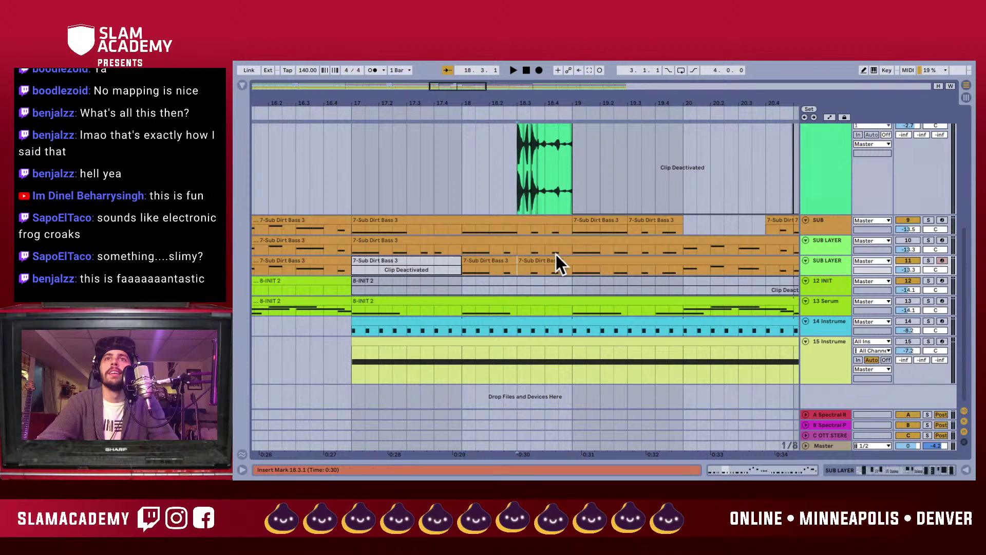
left_click(553, 260)
key("0")
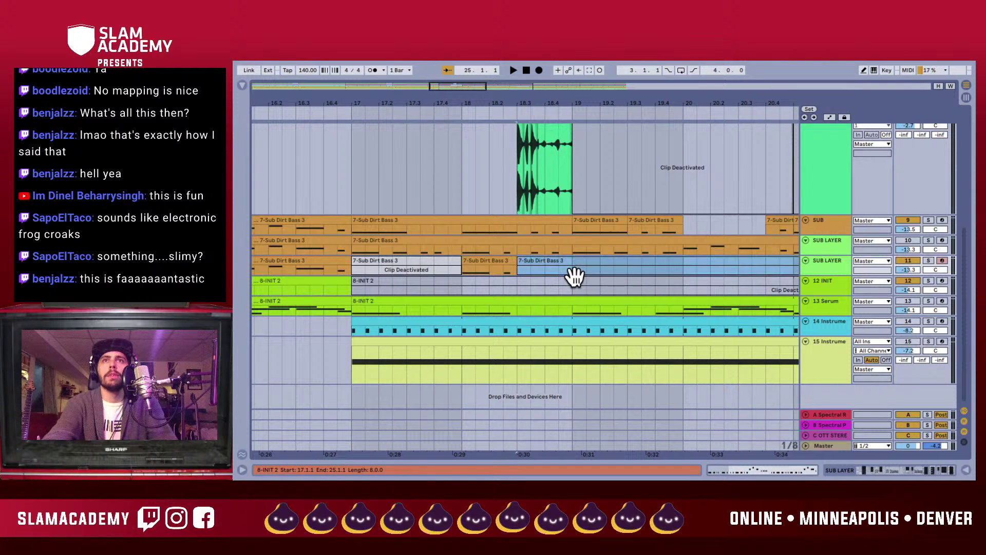
- Solo SUB LAYER track 11 during playback from 17.1.1 and bring the Echo at the end of its device chain into view
left_click(361, 282)
key("space")
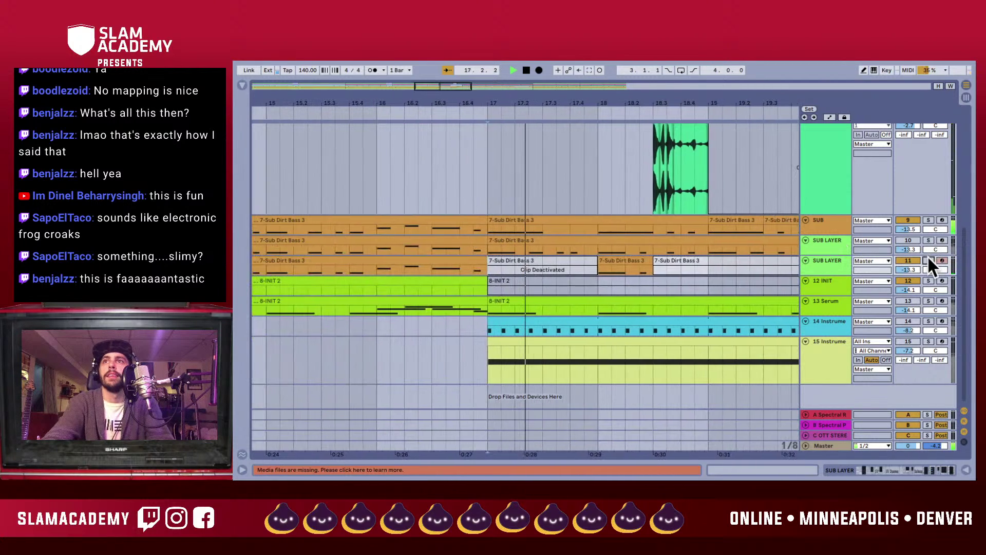
left_click(929, 261)
double_click(831, 267)
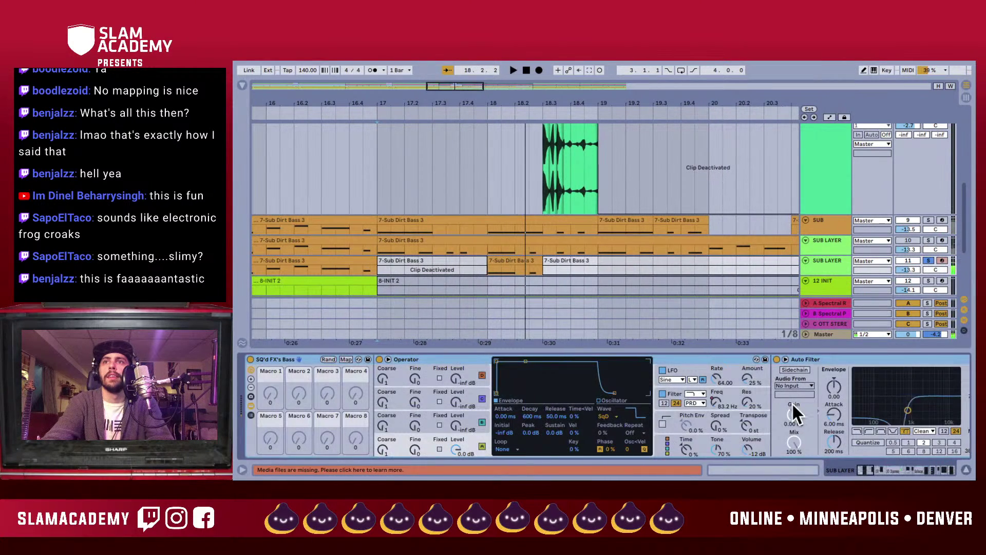
scroll(793, 404, "right", 5)
scroll(610, 417, "right", 10)
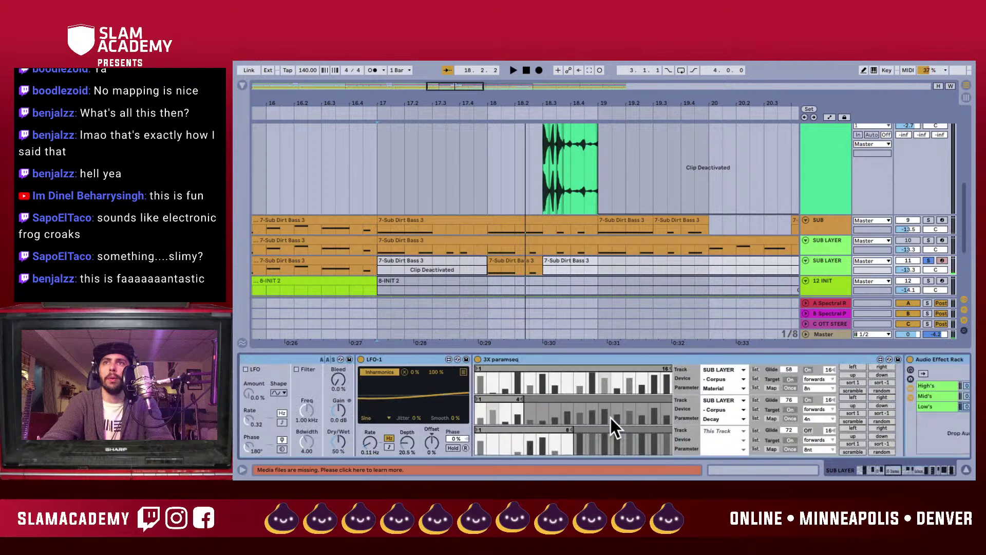
scroll(612, 426, "right", 5)
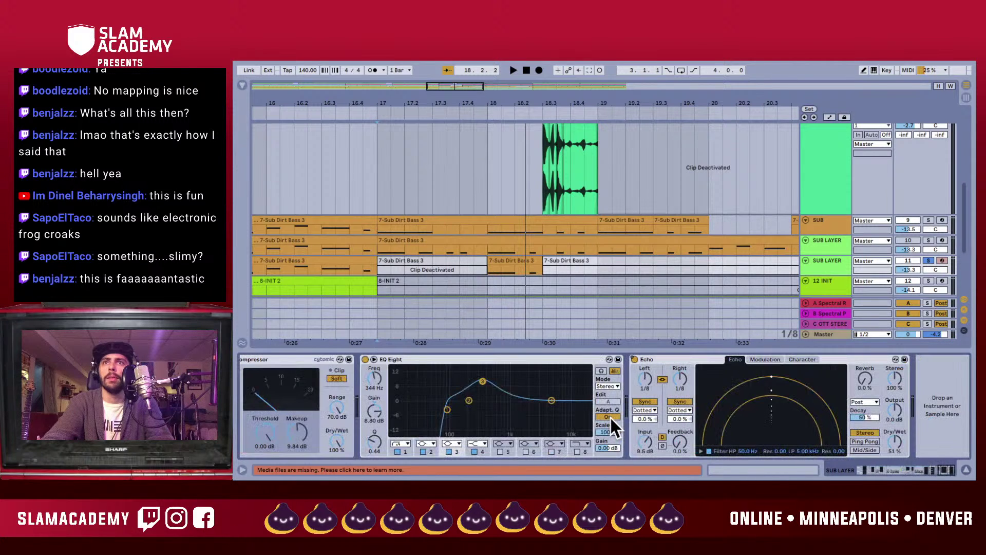
- Bypass track 11's Echo while playing from 17.1.1, and display the Echo's Device On automation
key("space")
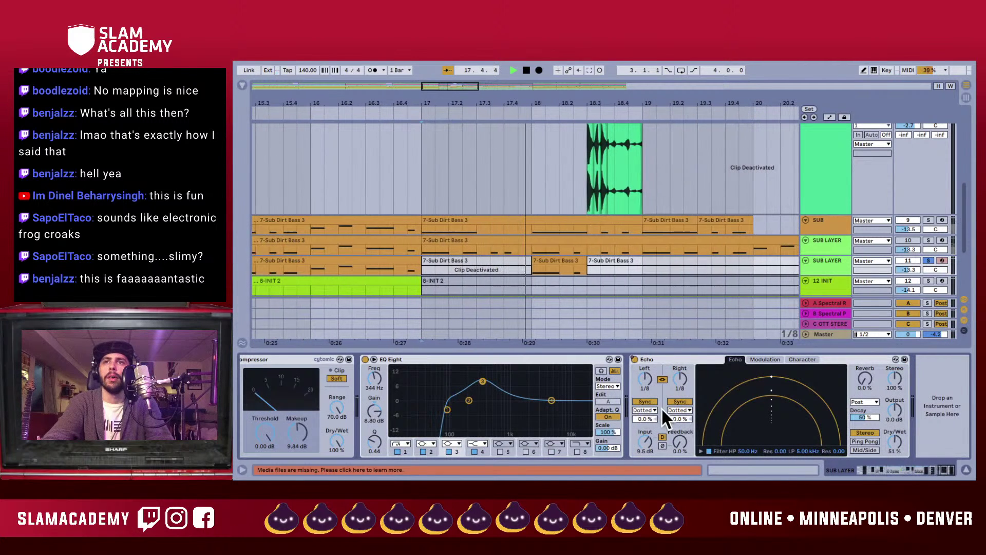
left_click(635, 359)
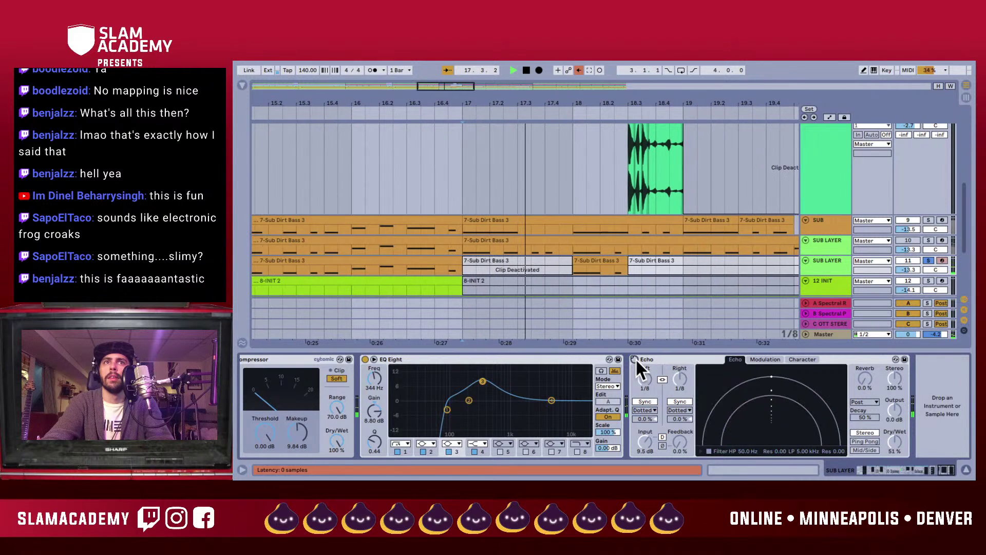
key("space")
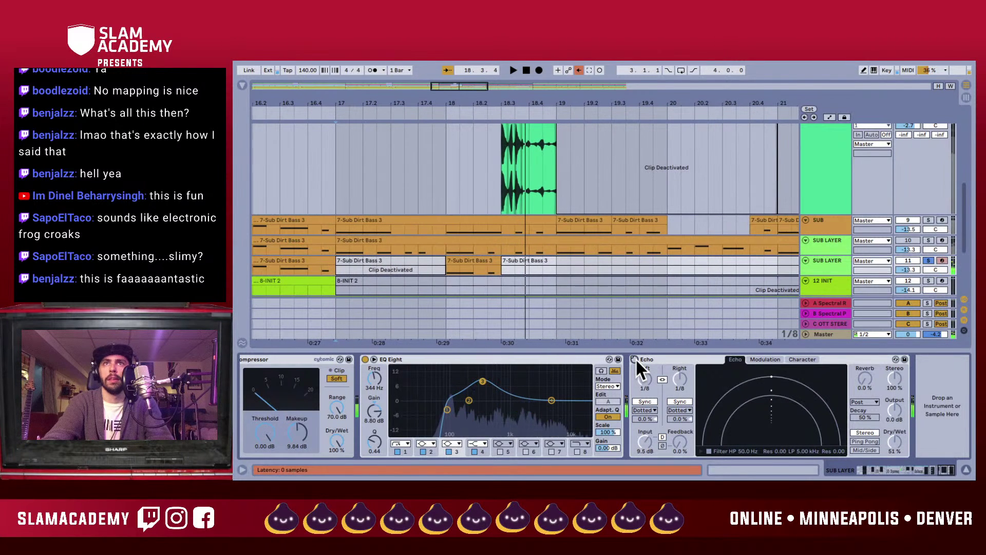
right_click(636, 358)
left_click(645, 363)
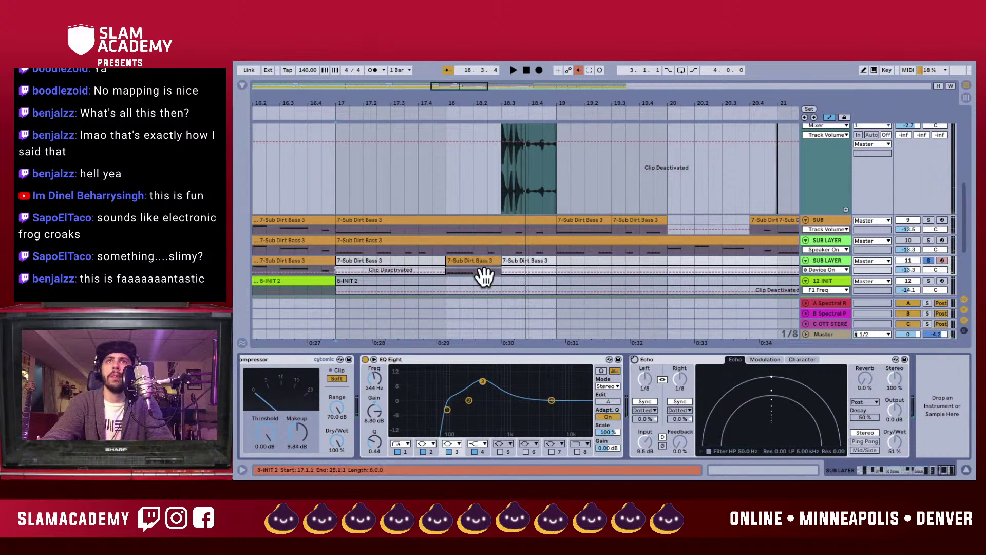
- Enlarge track 11, delay the Echo's switch-on point to 18.2.3, and re-enable the overridden automation
scroll(494, 266, "up", 5)
scroll(494, 276, "up", 2)
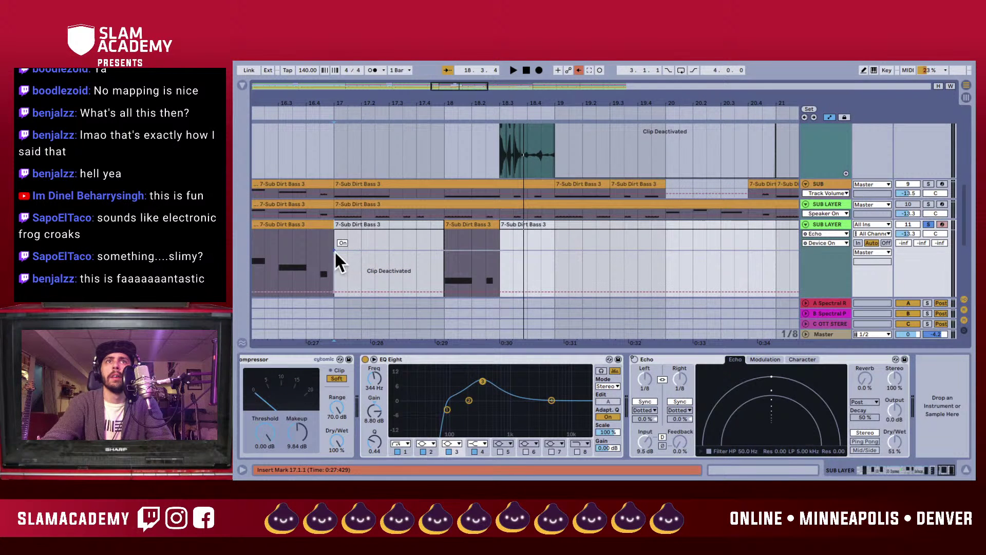
left_click_drag(335, 250, 485, 250)
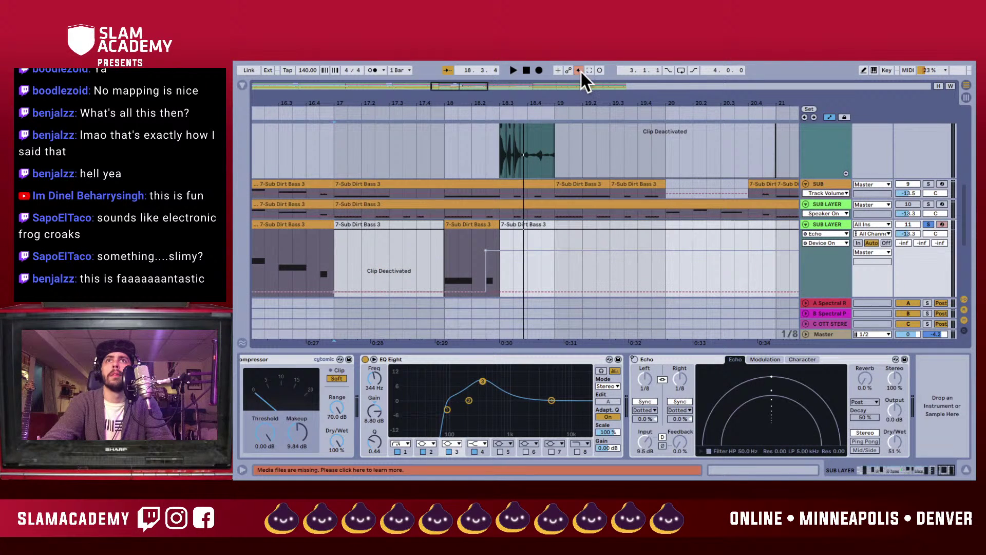
- Audition the automated Echo from 17.1.1 and take SUB LAYER track 11 out of solo
left_click(333, 267)
key("space")
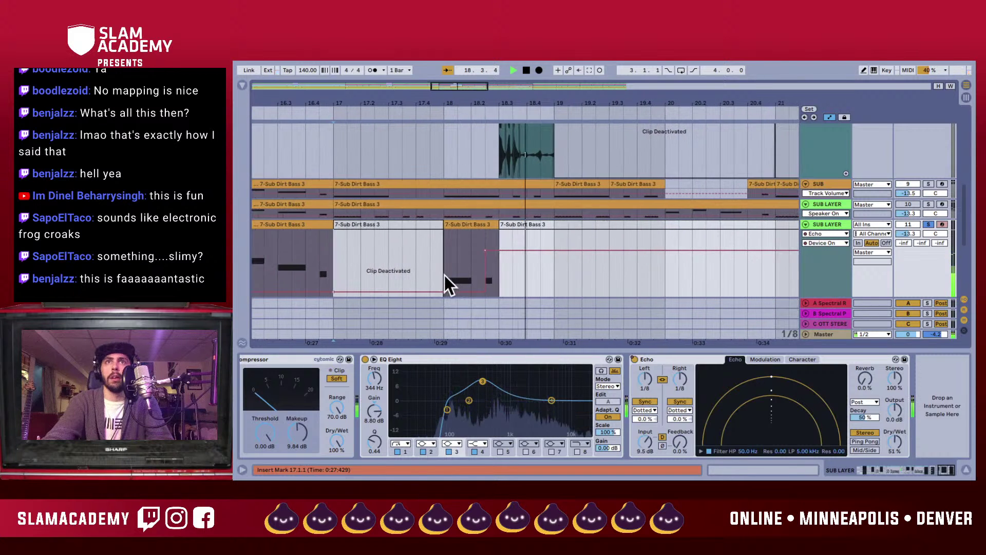
key("space")
key("space")
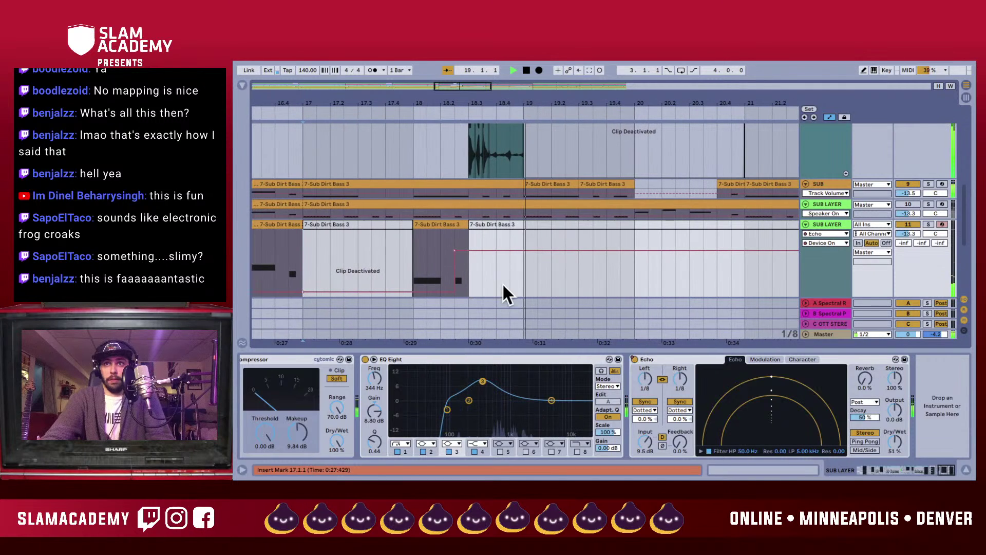
key("space")
- Automate the Echo's Feedback to about 95 % between 18.2.3 and 18.3.1 on track 11, and audition it from 17.4.3
right_click(676, 441)
left_click(708, 391)
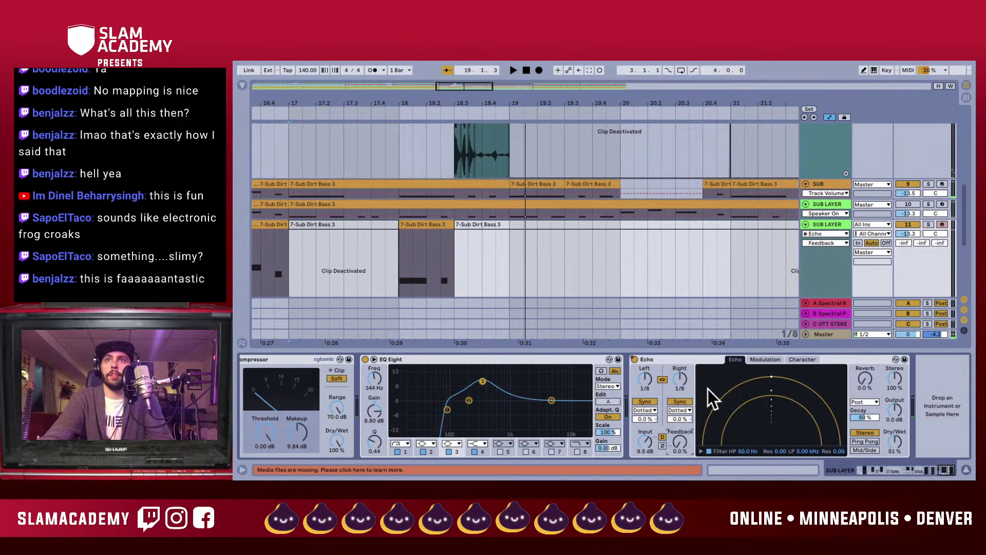
left_click_drag(452, 268, 448, 218)
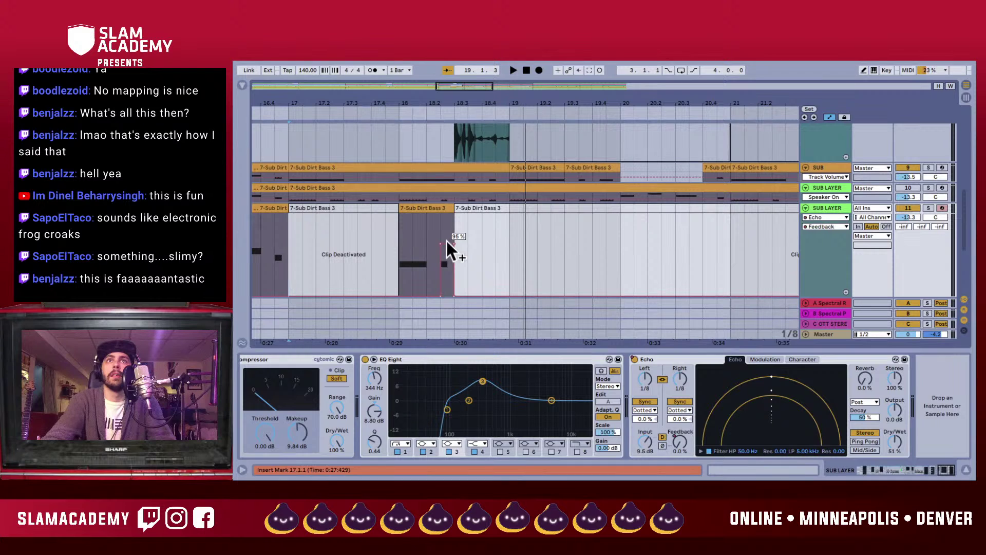
left_click(395, 249)
key("space")
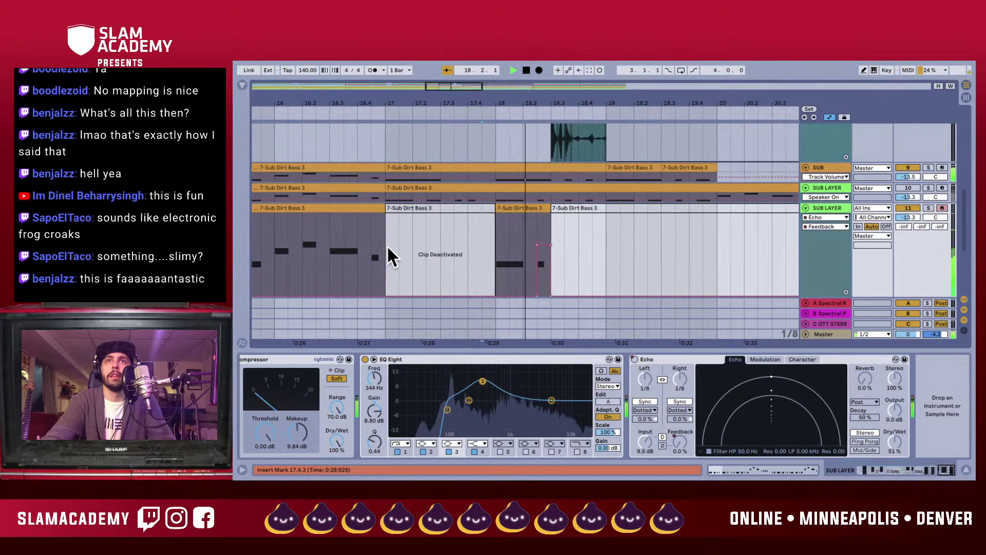
- Remove the Echo Feedback drop at 18.3.1 on SUB LAYER track 11 to sustain its high level, and audition it from 18.1.1
key("space")
key("b")
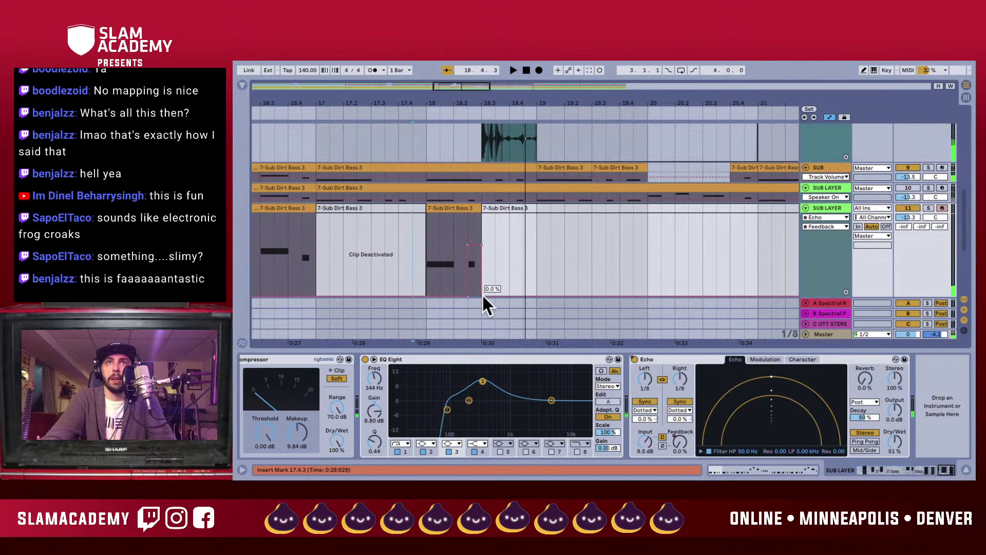
left_click_drag(483, 296, 483, 297)
key("space")
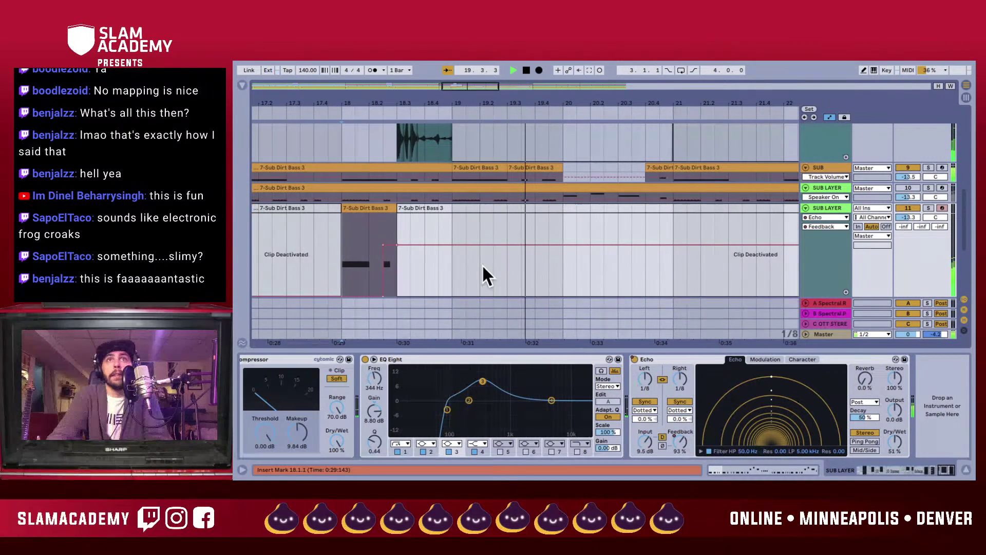
key("space")
key("space")
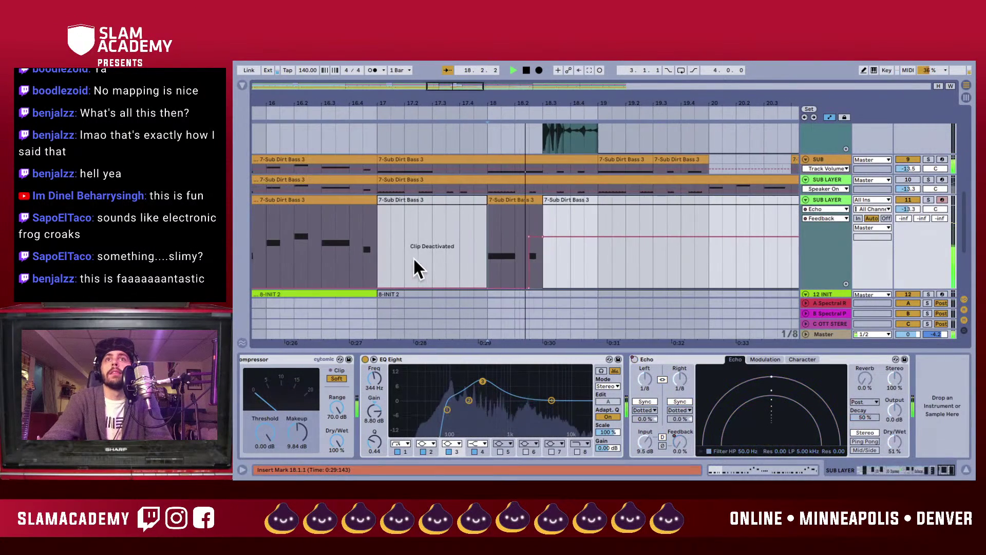
key("space")
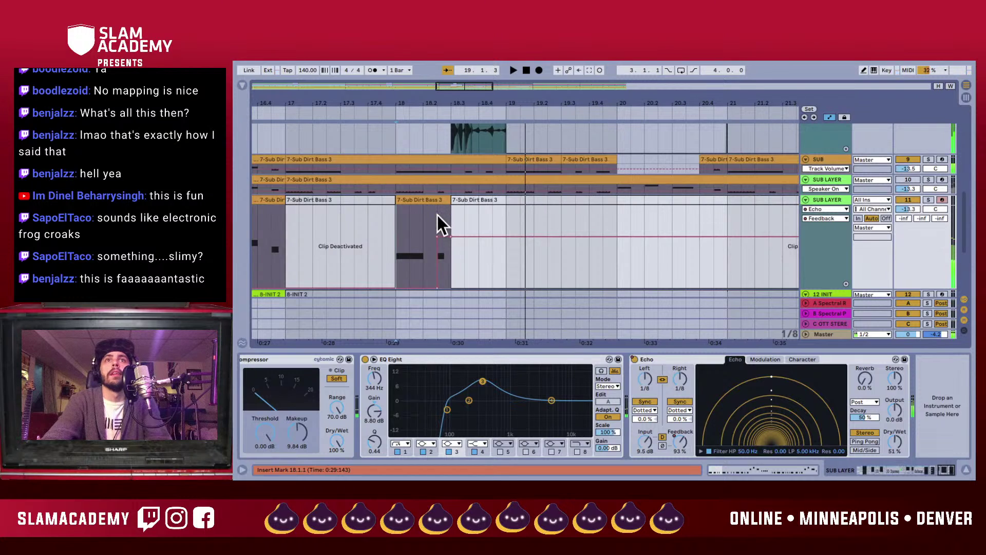
- Split track 11's bass clip at 18.2.3, move the second piece to 18.4.3, and audition it from 18.1.1
key("a")
left_click(436, 217)
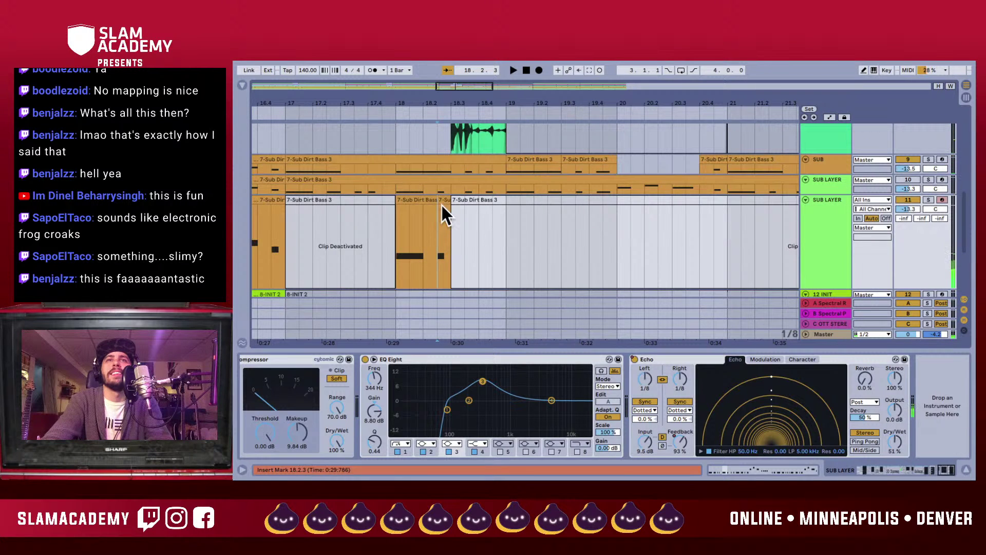
left_click_drag(434, 199, 490, 202)
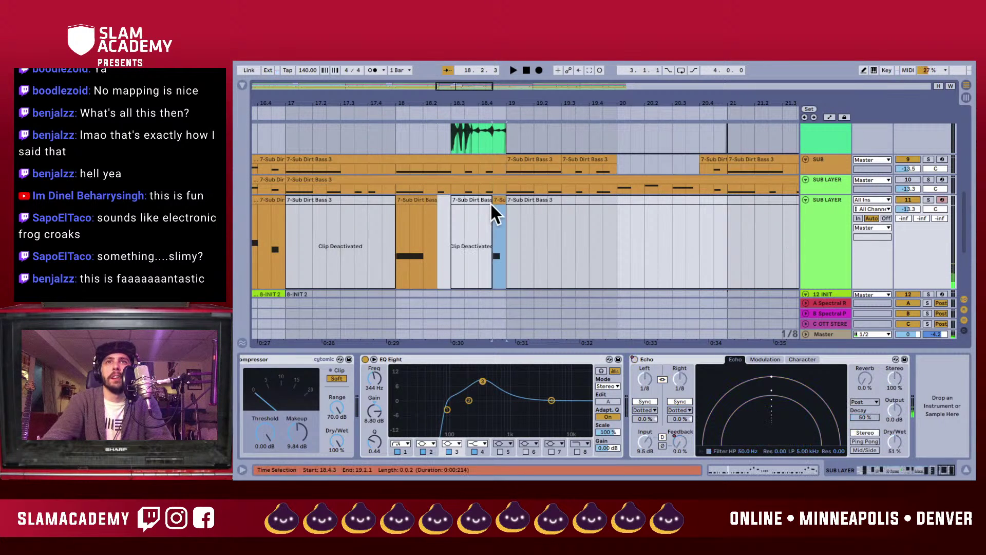
left_click(393, 261)
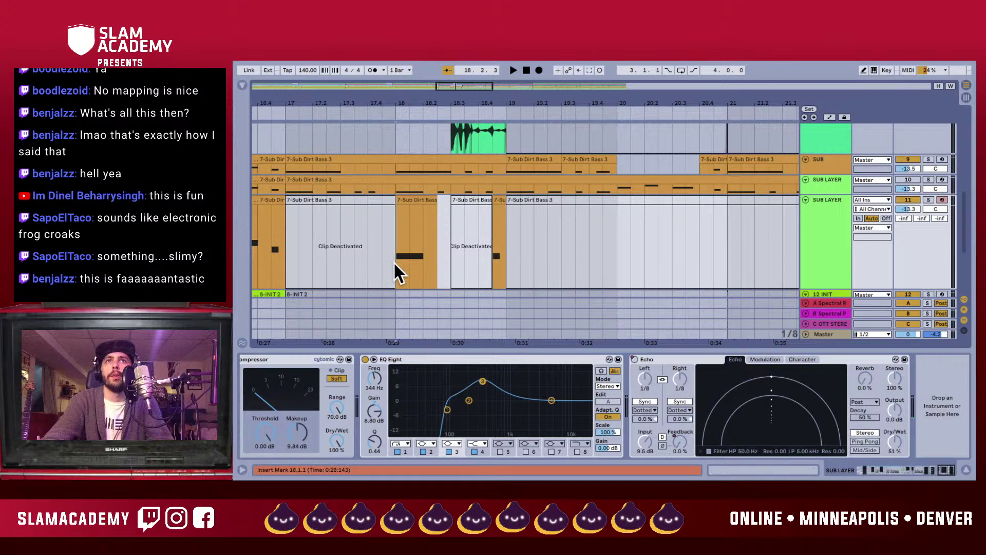
key("space")
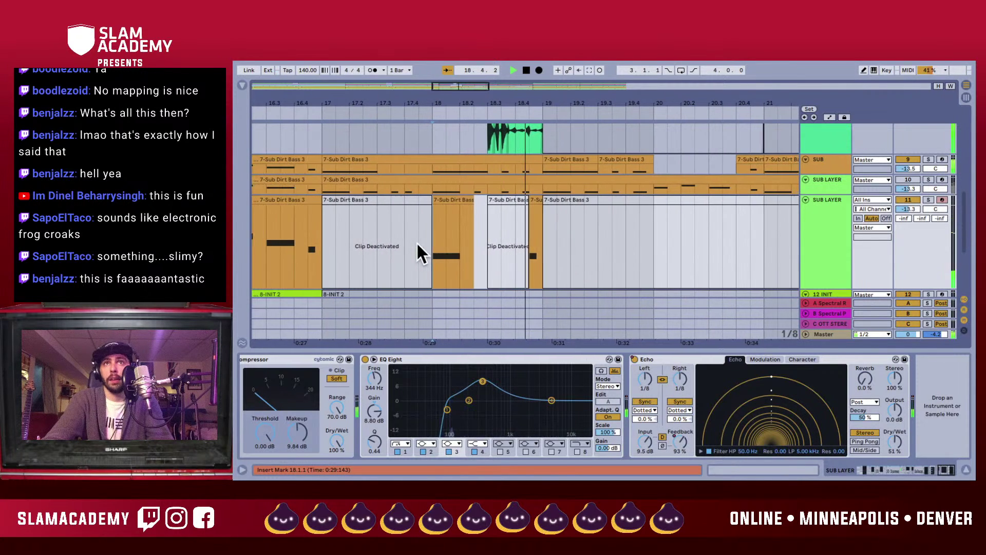
key("space")
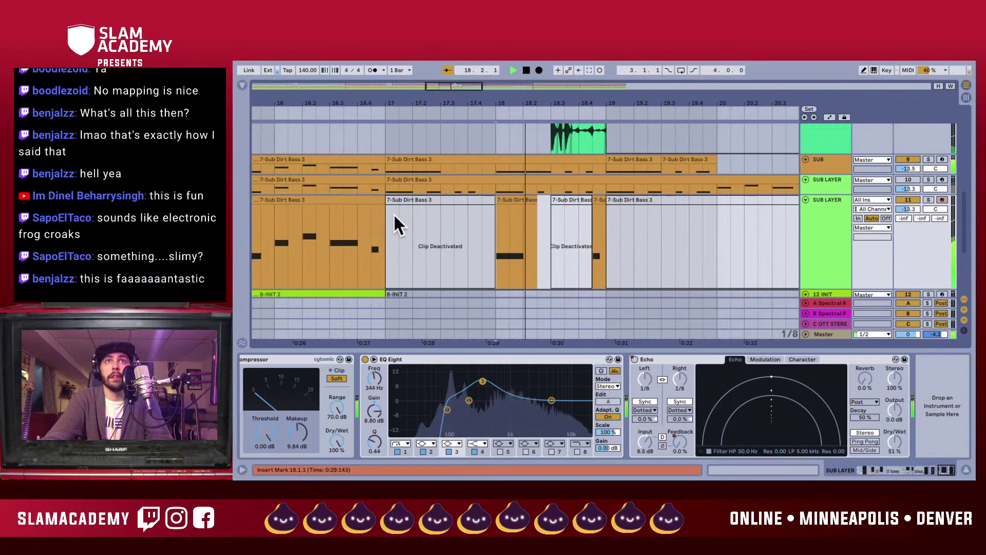
- Lengthen the D0 note in track 11's bass clip at 18.1.1 with Legato, and audition the change
left_click(433, 197)
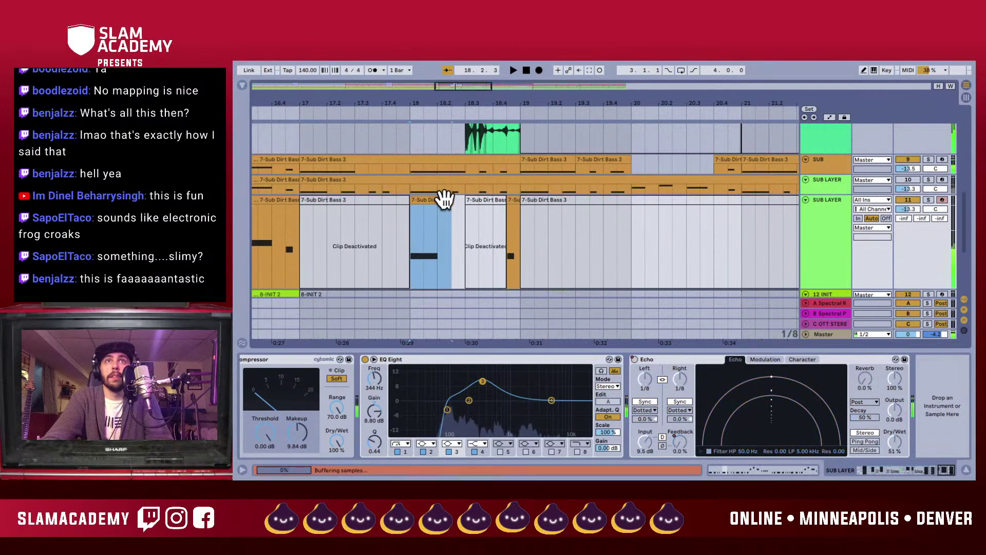
double_click(447, 203)
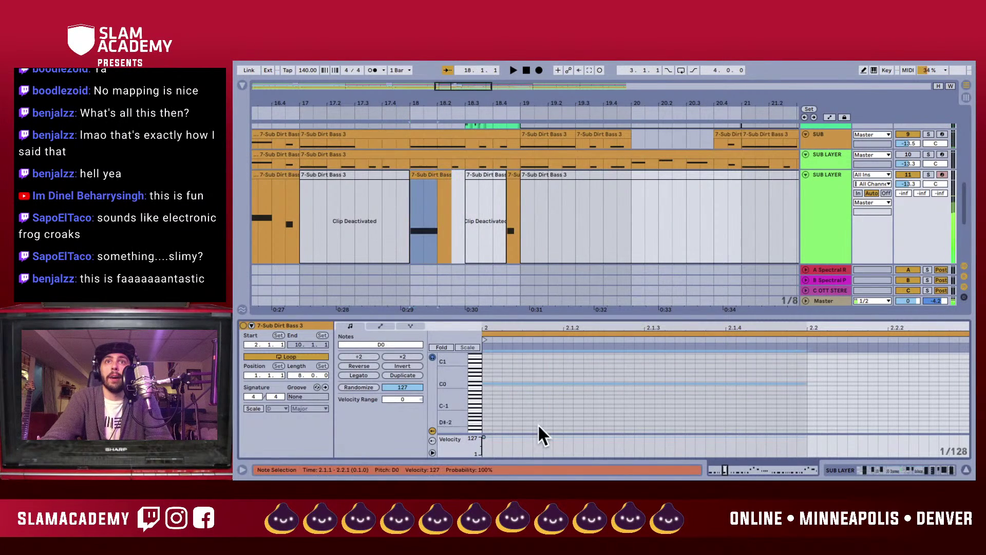
left_click(351, 374)
key("space")
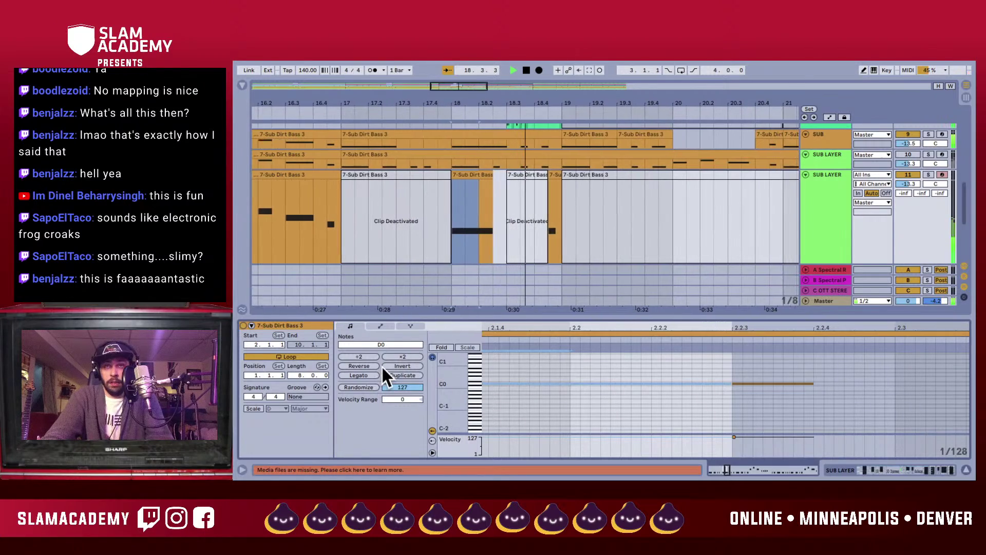
key("ctrl+alt+l")
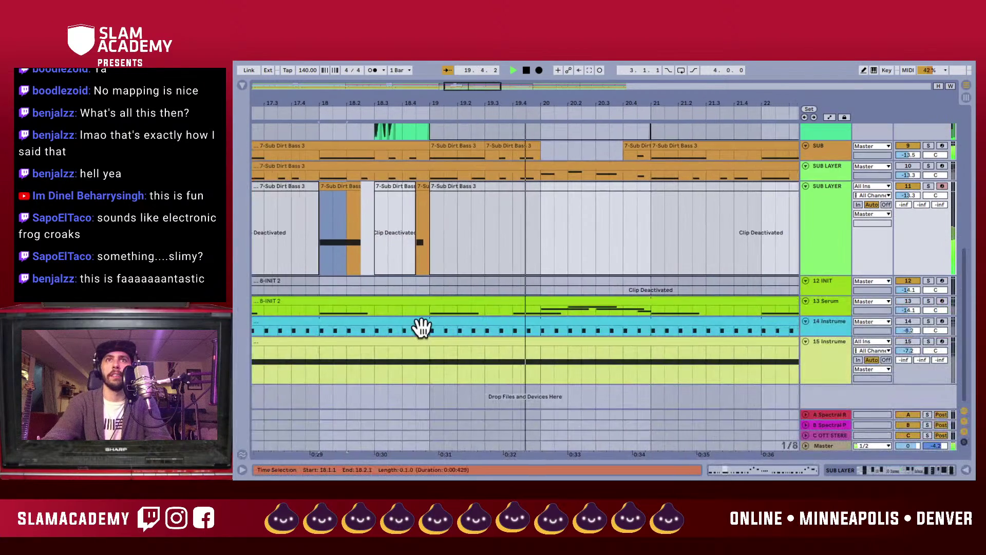
key("space")
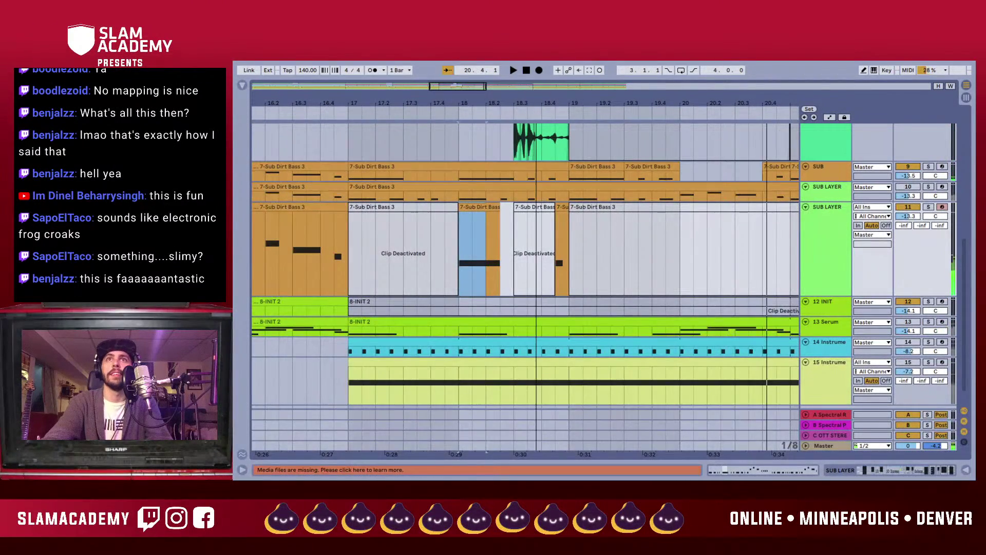
- Audition the full arrangement from 17.1.1 through the bar 18 break, checking the drum, shaker and bass tracks
key("minus")
key("minus")
left_click(485, 264)
key("space")
scroll(484, 261, "up", 5)
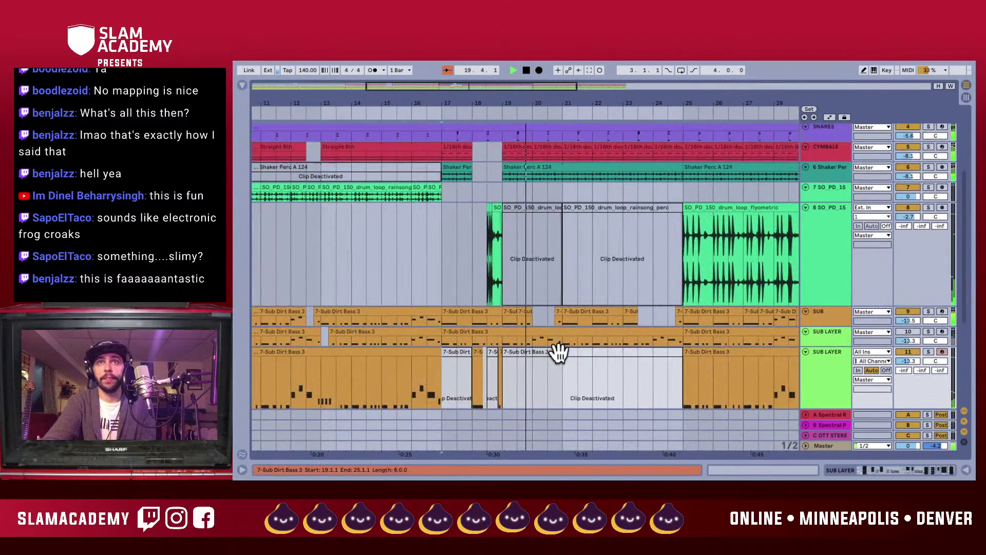
scroll(559, 357, "down", 2)
scroll(504, 294, "up", 5)
left_click(452, 251)
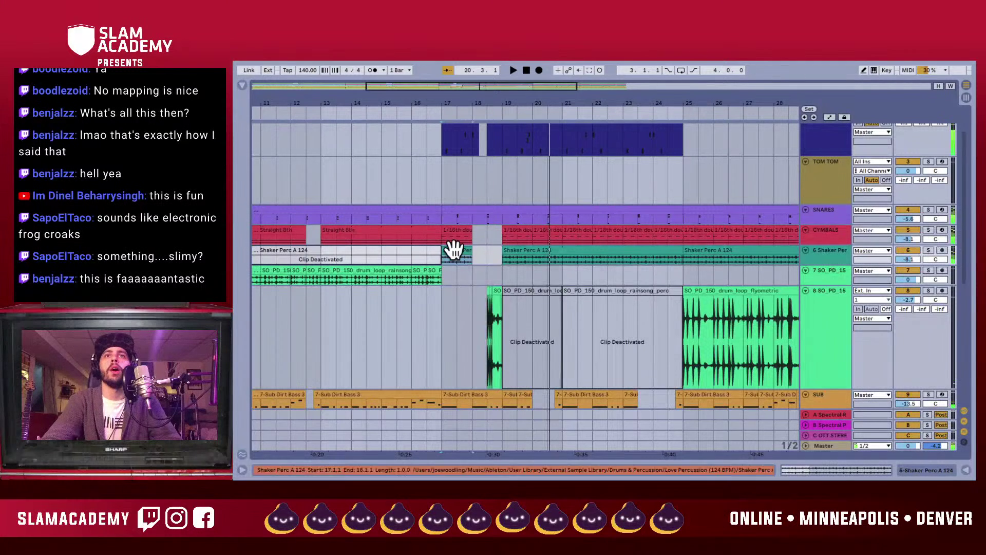
key("space")
- Duplicate the bar 16 Straight 8th pattern on the CYMBALS track into bar 17, and delete the bar 17 shaker clip
left_click(431, 228)
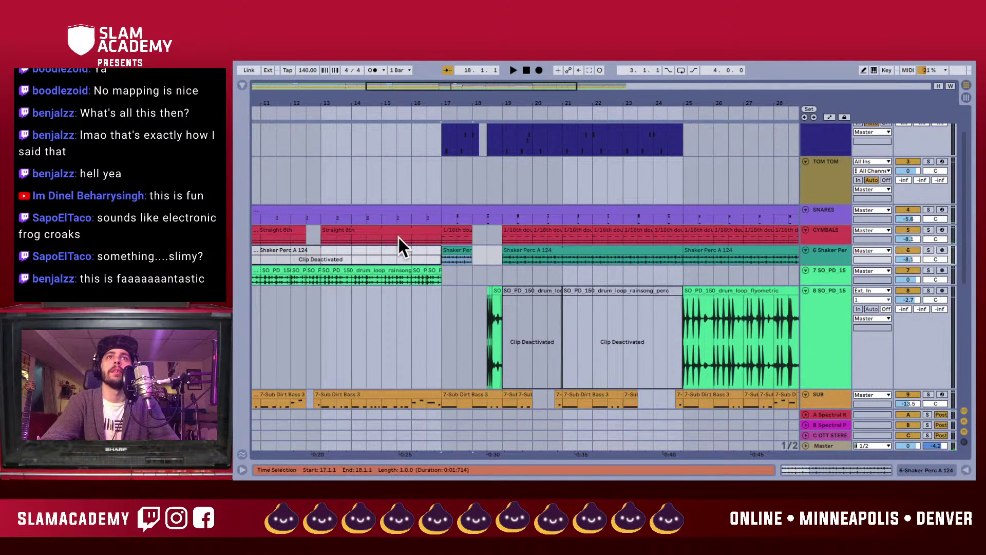
left_click(411, 242)
left_click_drag(430, 229, 454, 232)
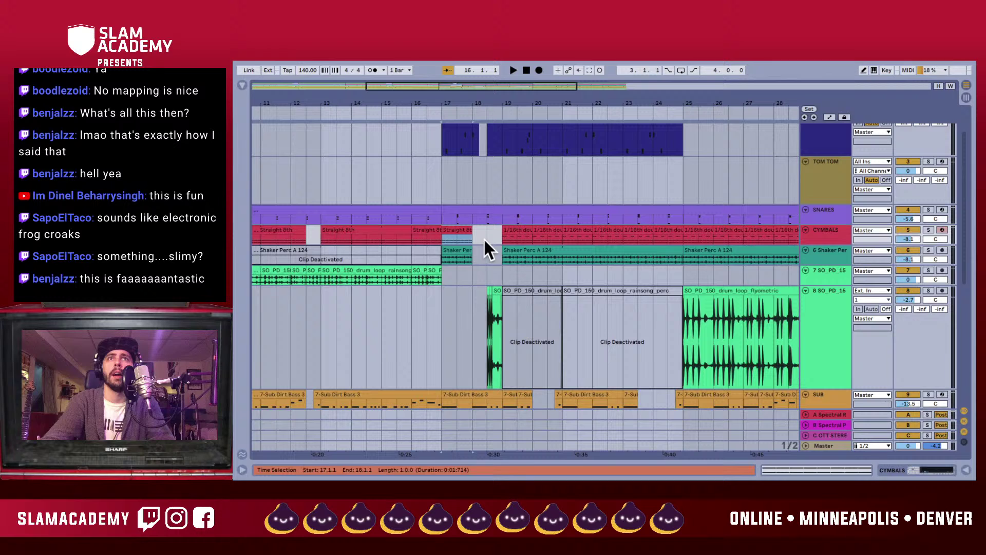
left_click(446, 250)
key("Delete")
- Audition the Straight 8th cymbals leading into the break from 16.1.1 and again from 17.1.1
left_click(440, 236)
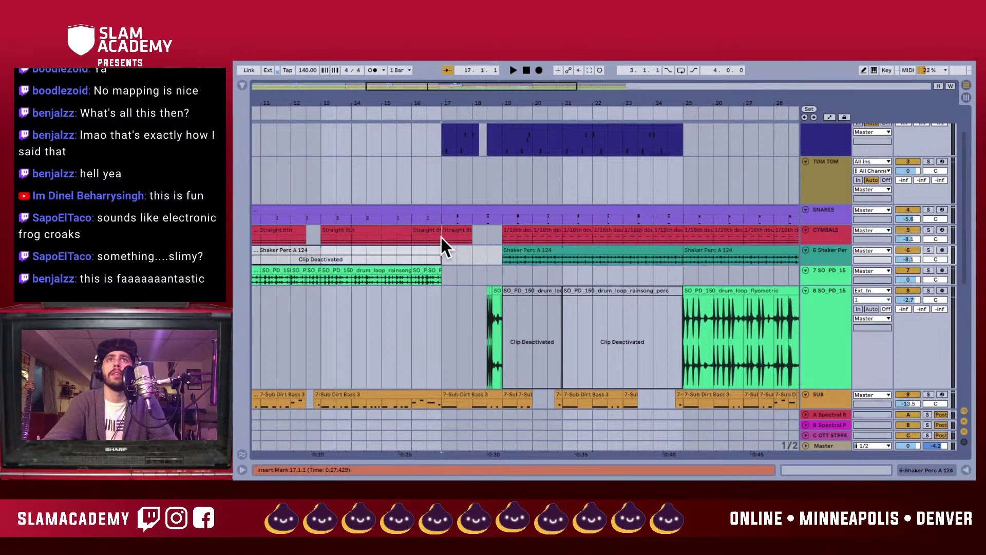
left_click(472, 231)
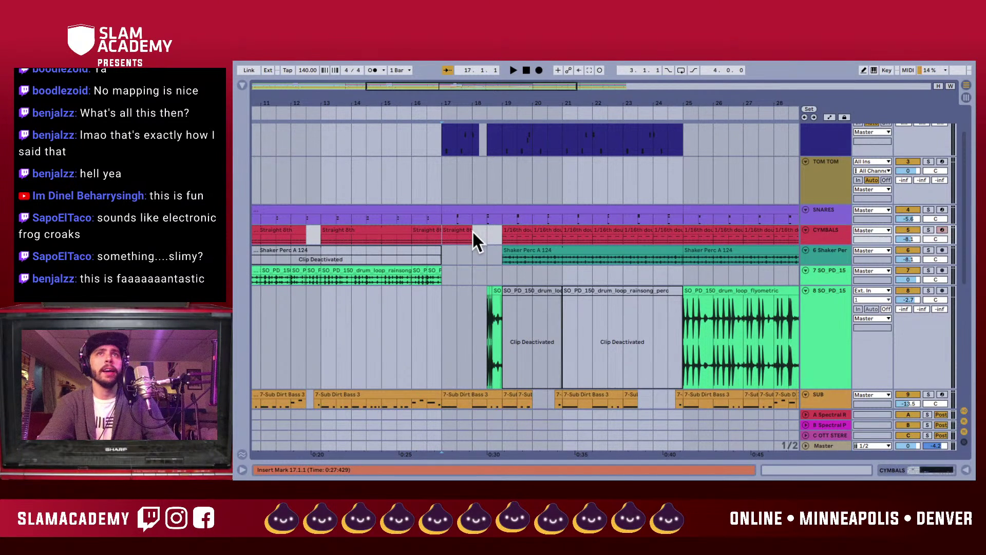
left_click(504, 238)
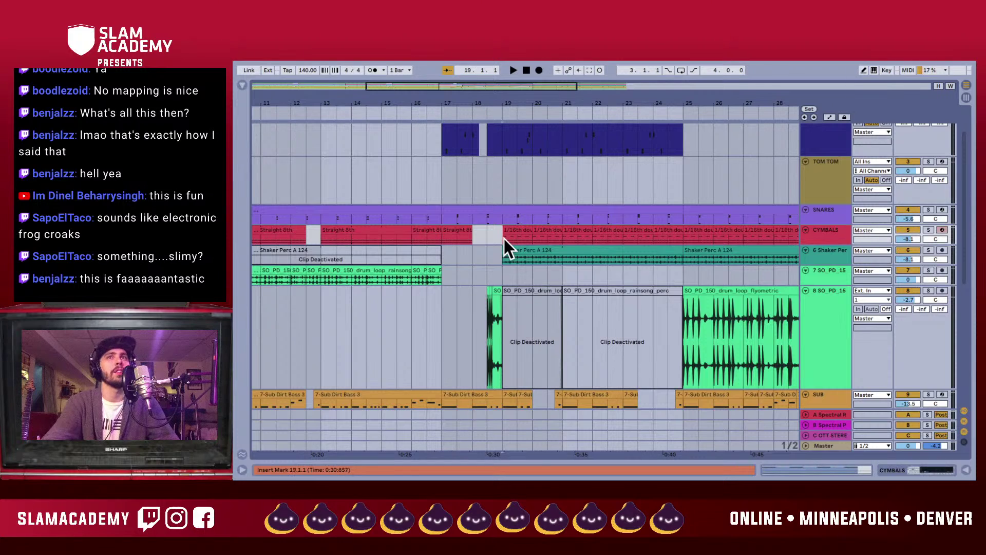
left_click_drag(446, 242, 418, 242)
key("space")
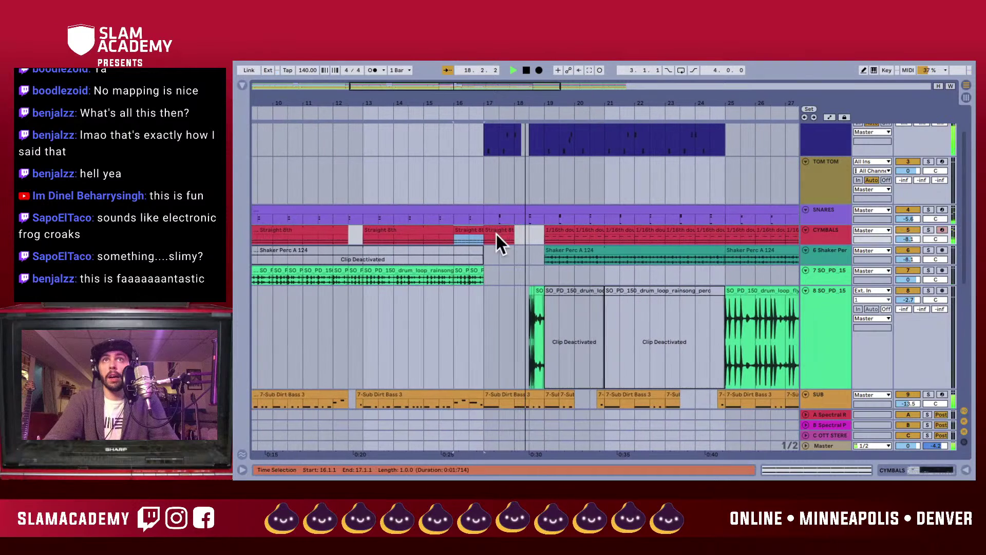
left_click(510, 281)
scroll(510, 281, "down", 3)
scroll(510, 281, "up", 3)
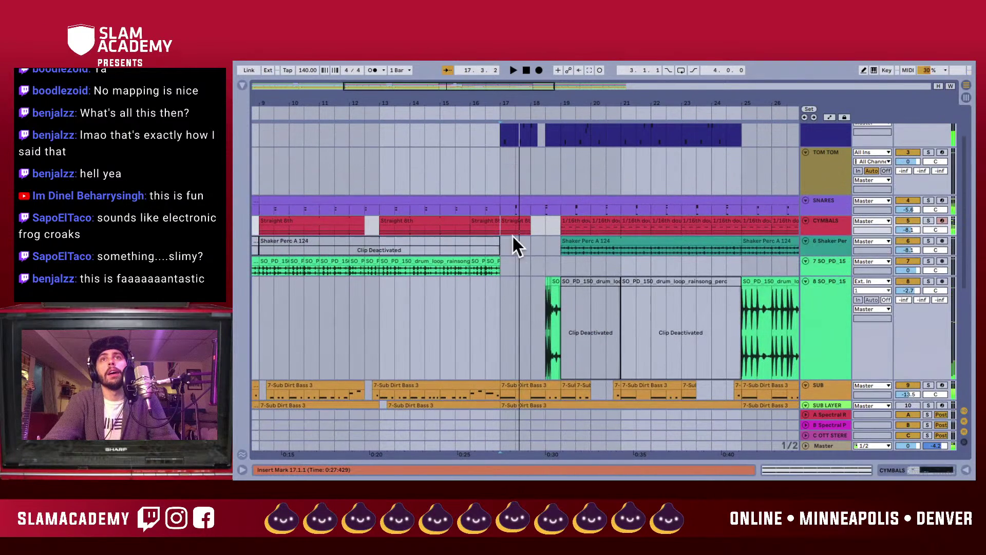
left_click(508, 221)
key("space")
scroll(533, 232, "left", 2)
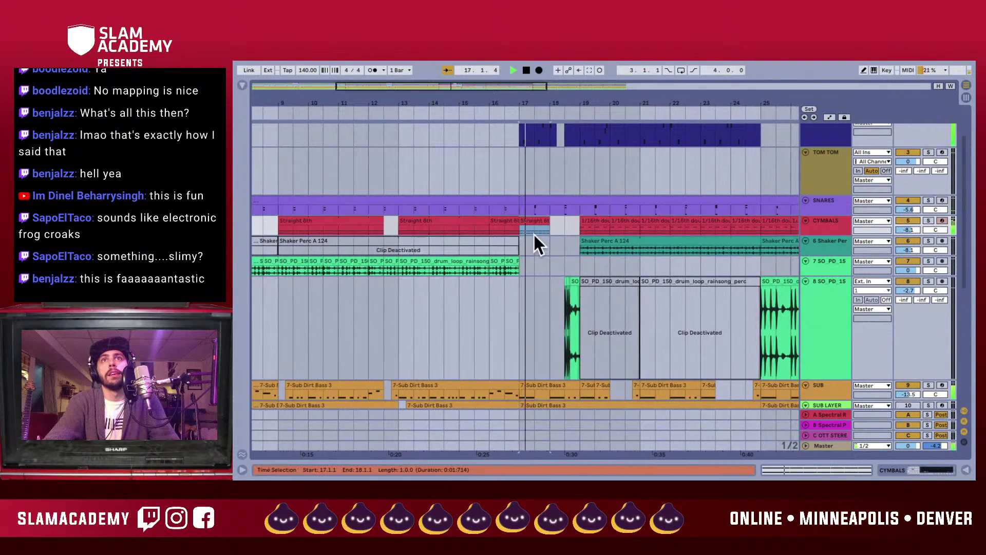
- Split the bar 17 Straight 8th cymbal clip at 17.3.1 and delete its second half
left_click(522, 230)
key("ctrl+e")
key("Delete")
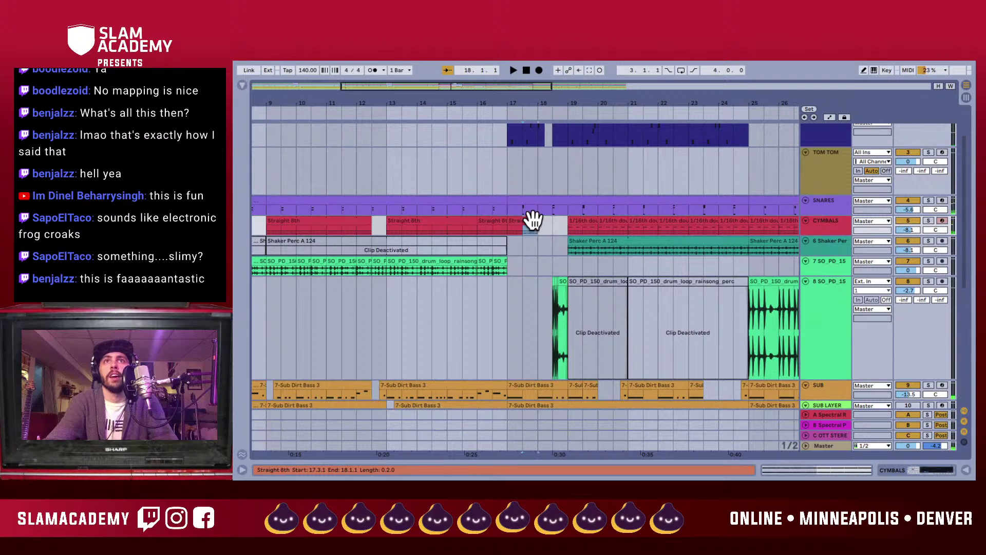
- Audition the shortened cymbals and the break from 17.1.1, reviewing the tracks through the following bars
left_click(509, 226)
key("space")
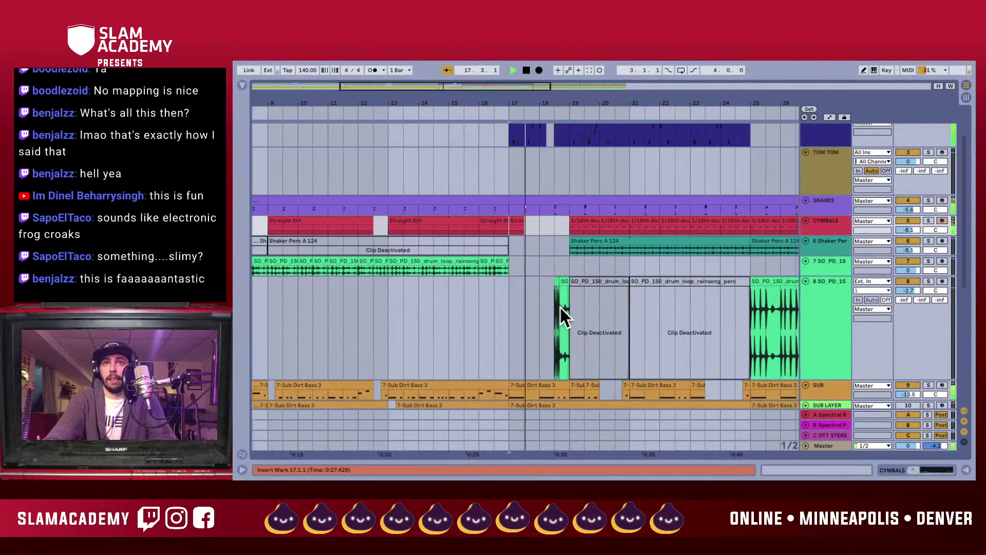
scroll(560, 307, "down", 5)
scroll(560, 307, "up", 3)
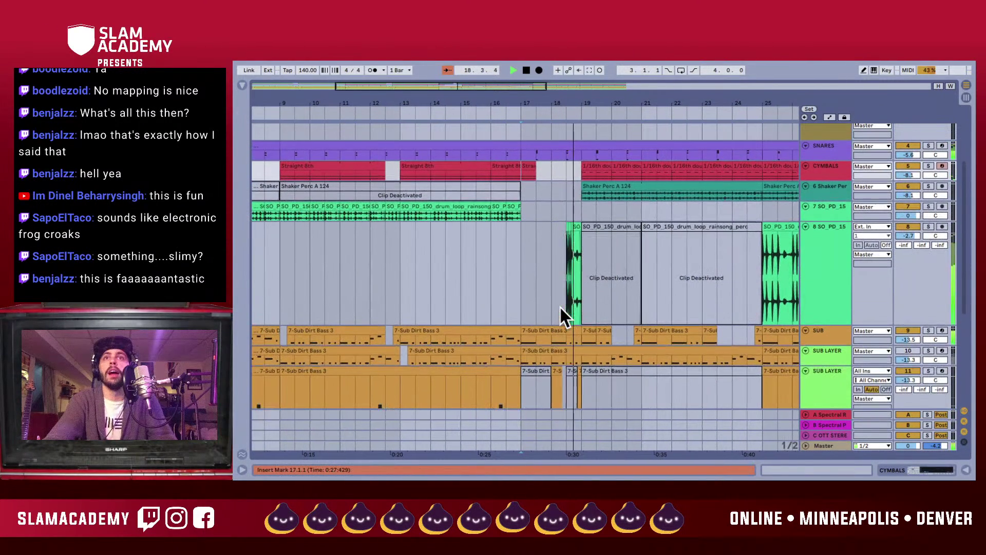
scroll(594, 294, "right", 1)
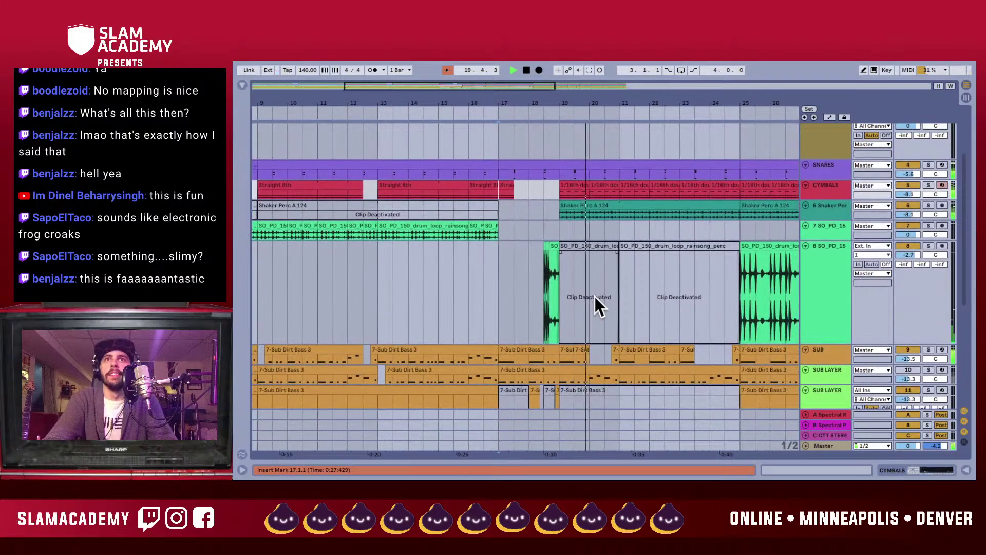
scroll(594, 294, "up", 1)
scroll(593, 294, "right", 2)
scroll(595, 297, "up", 3)
scroll(594, 297, "right", 5)
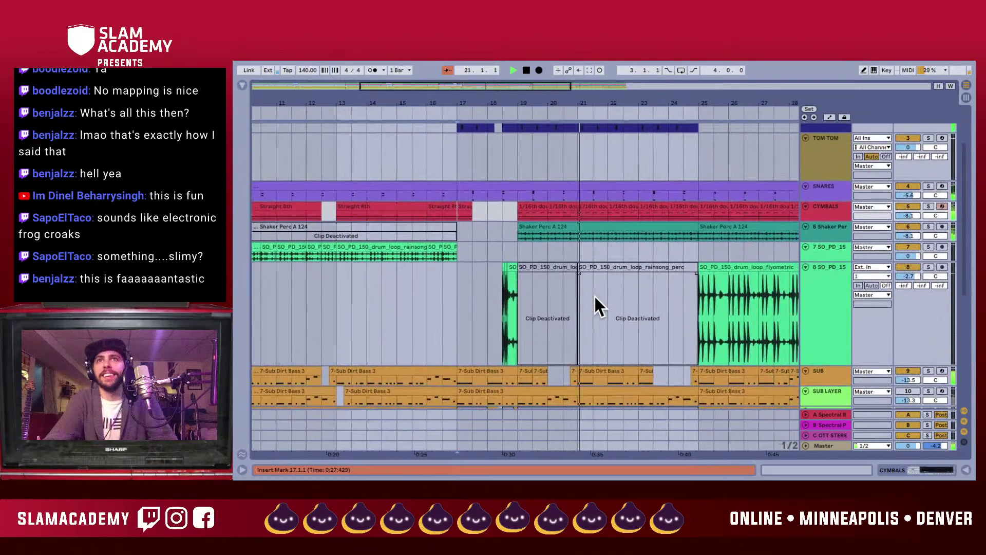
scroll(594, 295, "right", 5)
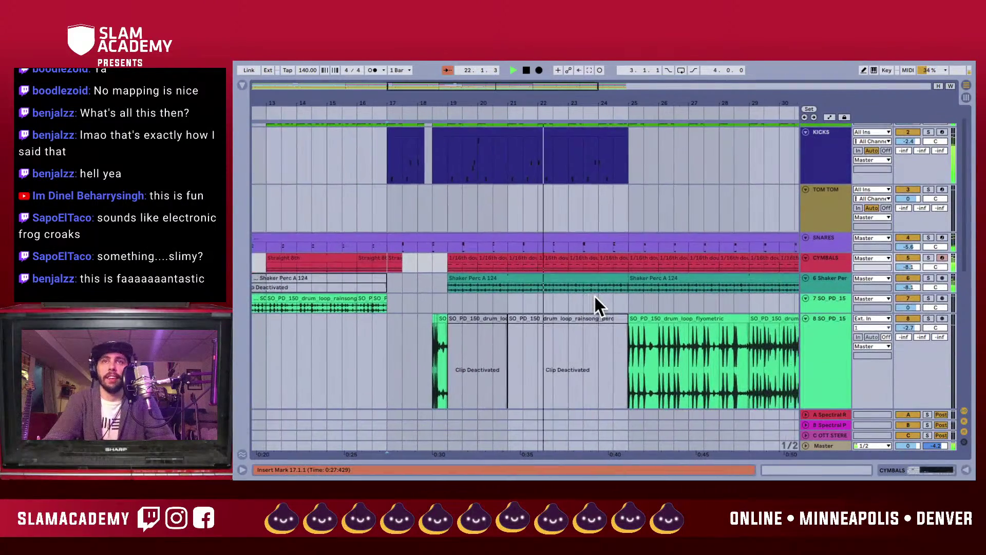
scroll(571, 270, "up", 1)
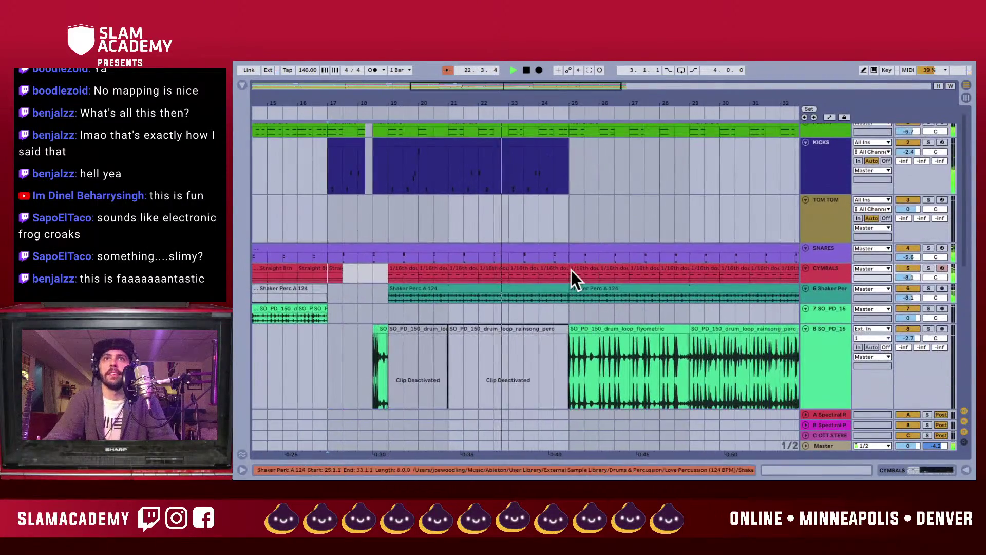
- Duplicate the KICKS clips from bars 17 to 24 to 25.1.1, and extend the first copy to 26.3.1 to close the gap
left_click(330, 143)
left_click(495, 143, "shift")
key("ctrl+d")
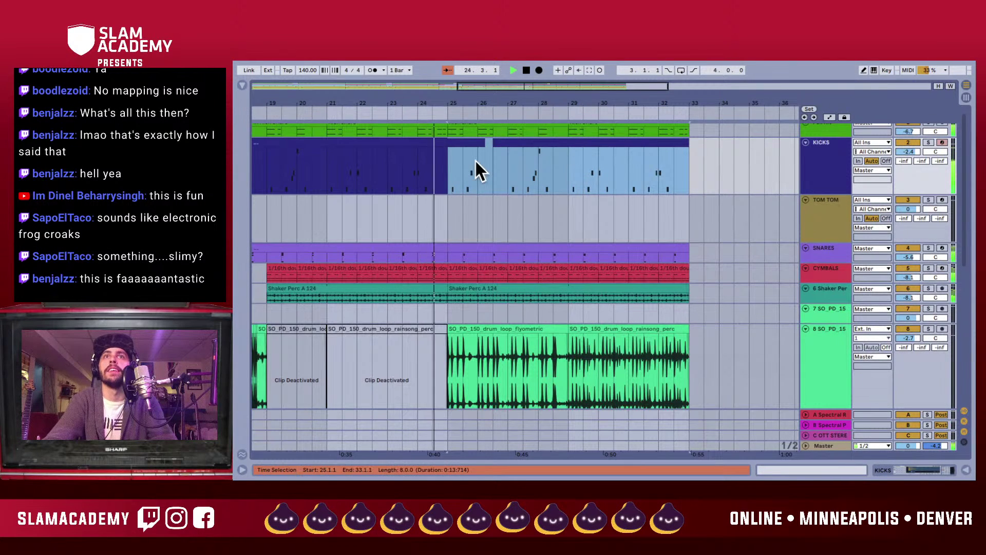
left_click(489, 144)
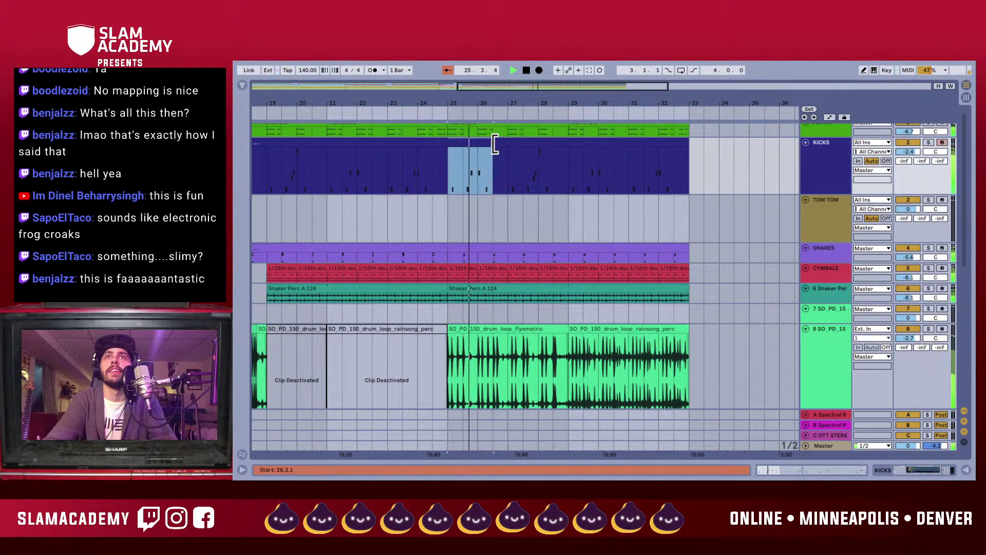
- Stop playback and deactivate SUB LAYER track 11's bass clip spanning 25.1.1 to 33.1.1
scroll(457, 251, "down", 10)
key("space")
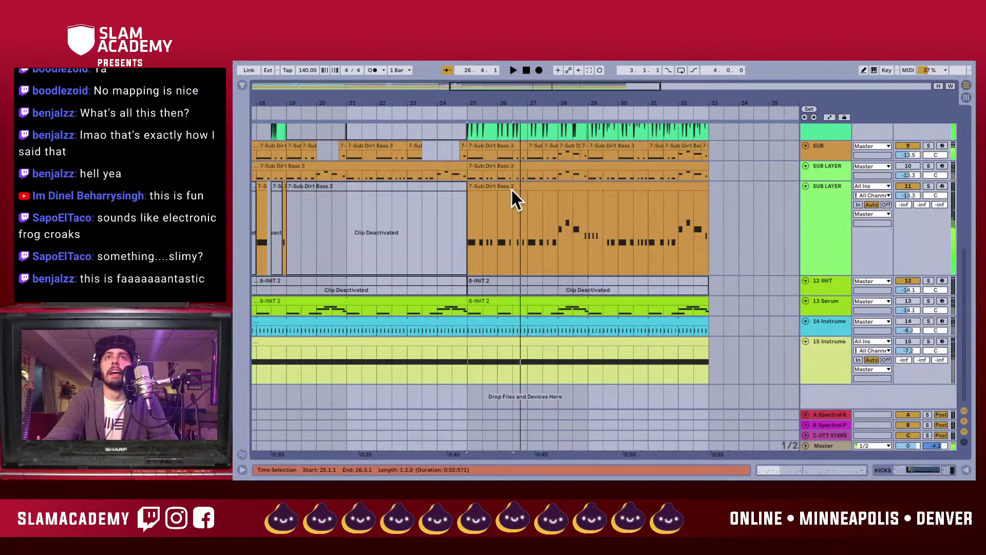
left_click(511, 187)
key("0")
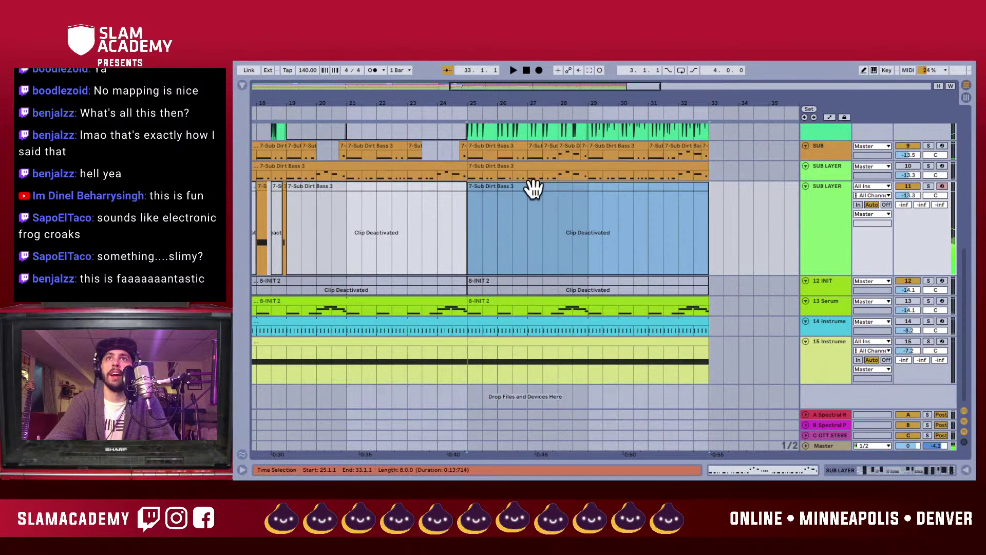
- Hold SUB LAYER track 11's Echo Feedback automation level until 25.1.1 and drop it instantly to 0.0% there
scroll(399, 232, "left", 5)
left_click(517, 230)
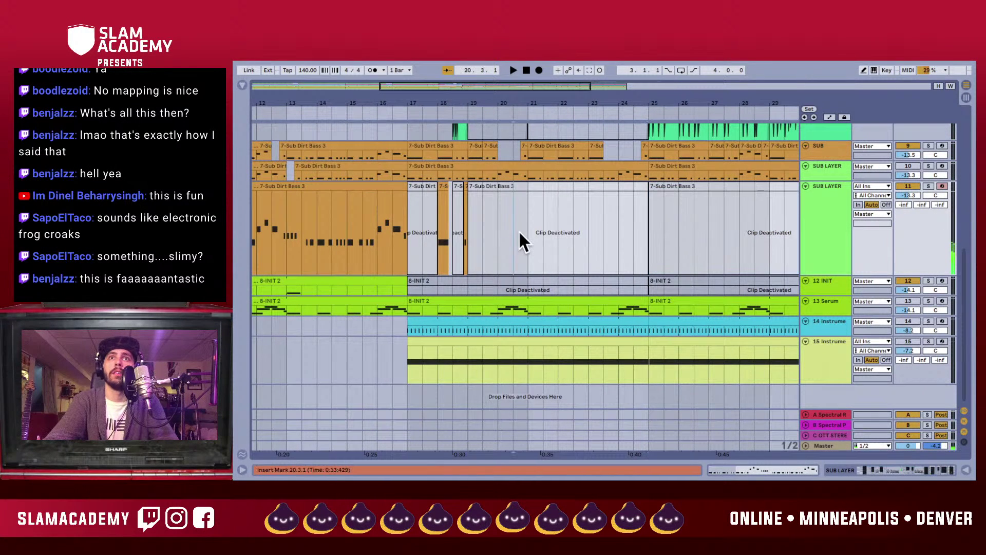
left_click(431, 238)
key("a")
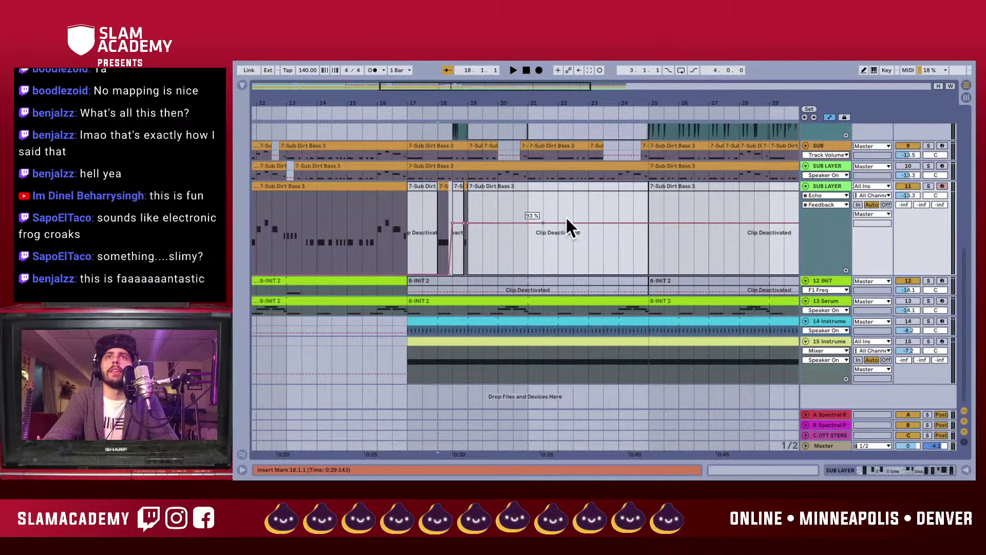
left_click(633, 223)
left_click_drag(649, 222, 649, 273)
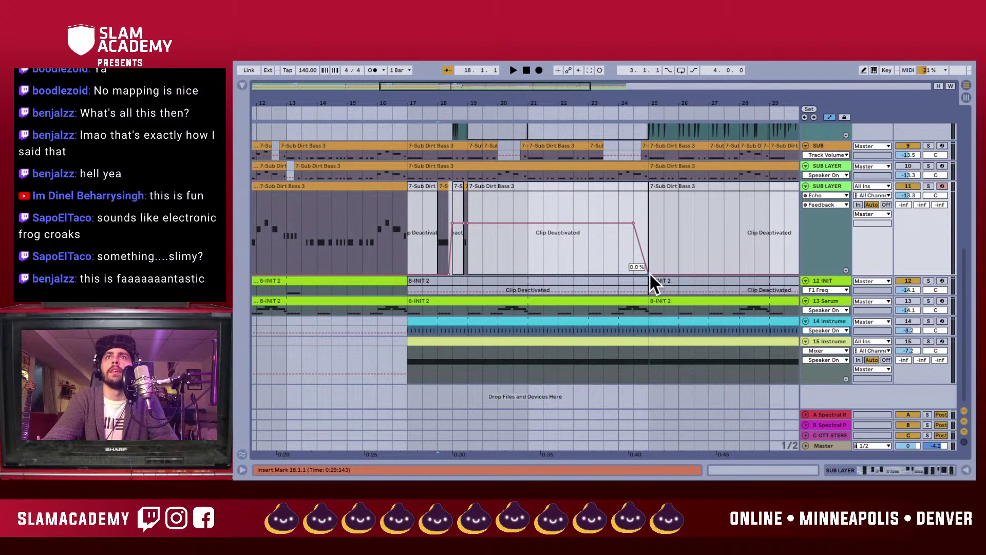
left_click(634, 223)
- Reactivate instrument track 15 and audition the arrangement from 17.1.1
left_click(406, 240)
key("space")
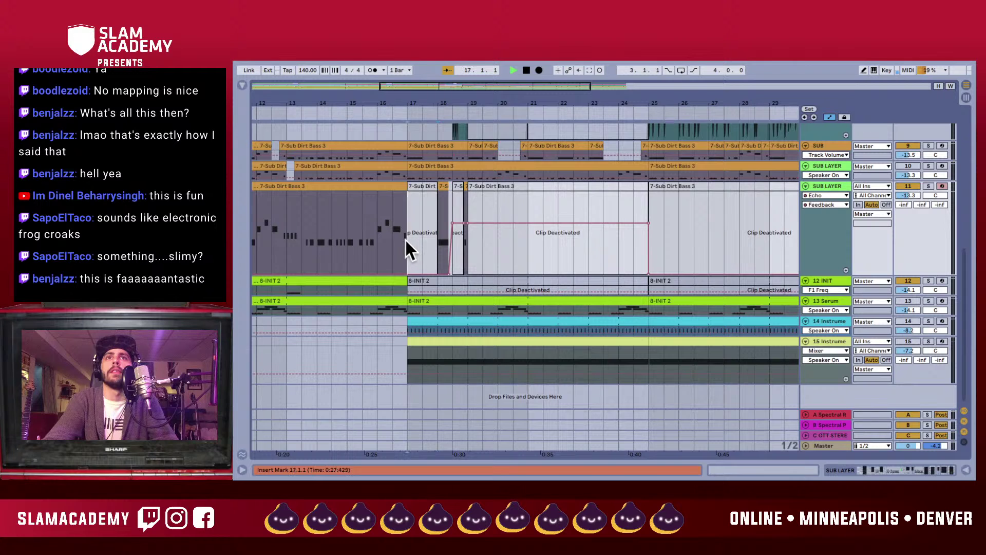
key("space")
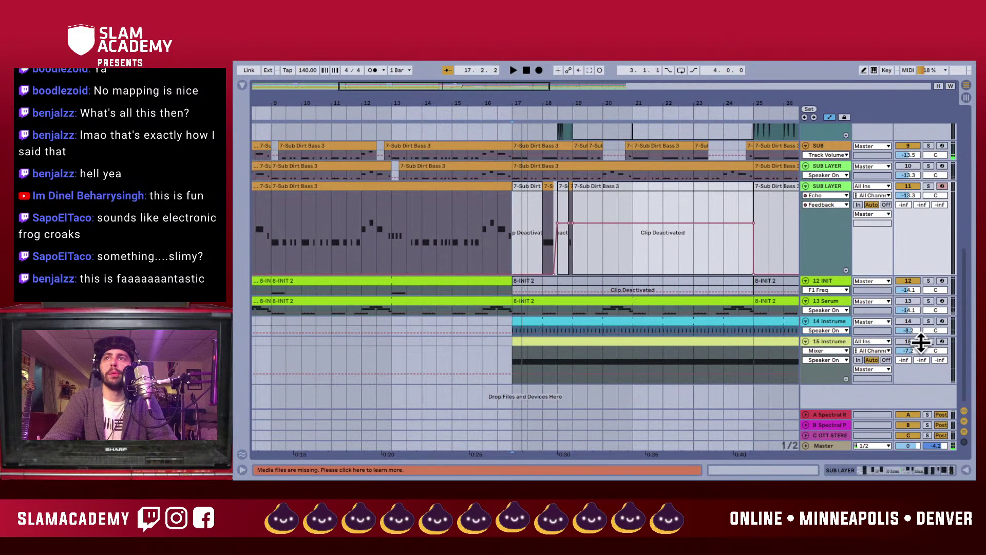
left_click(909, 341)
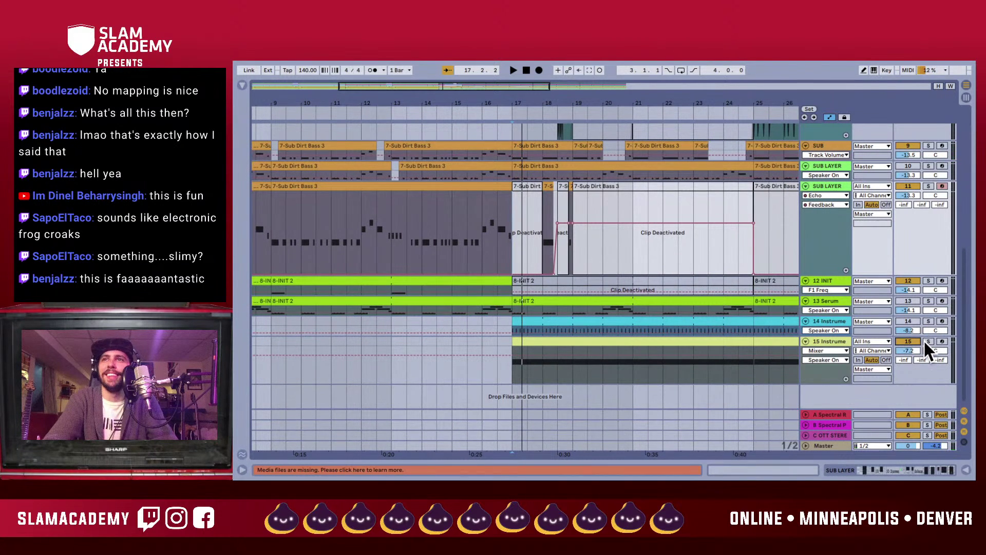
key("space")
key("ctrl+alt+l")
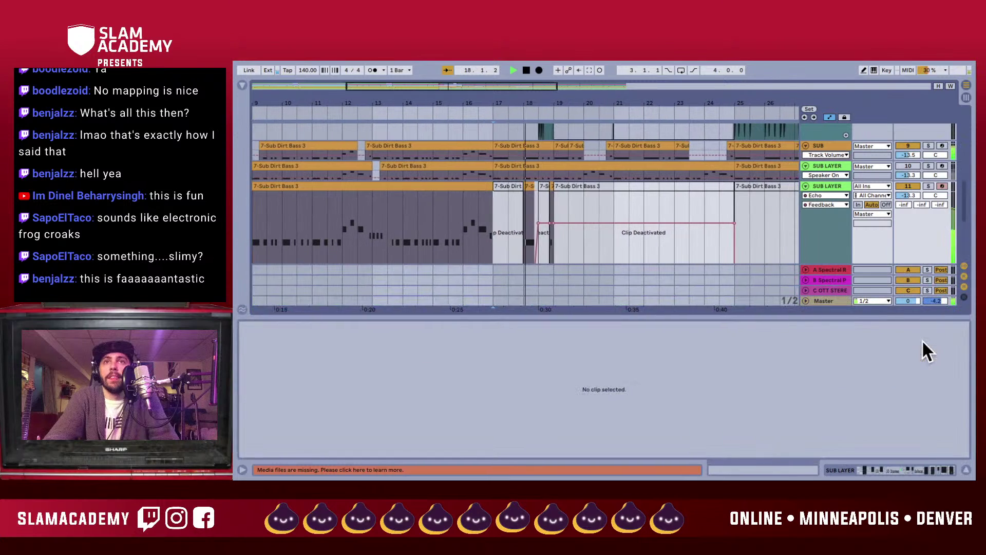
key("ctrl+alt+l")
key("space")
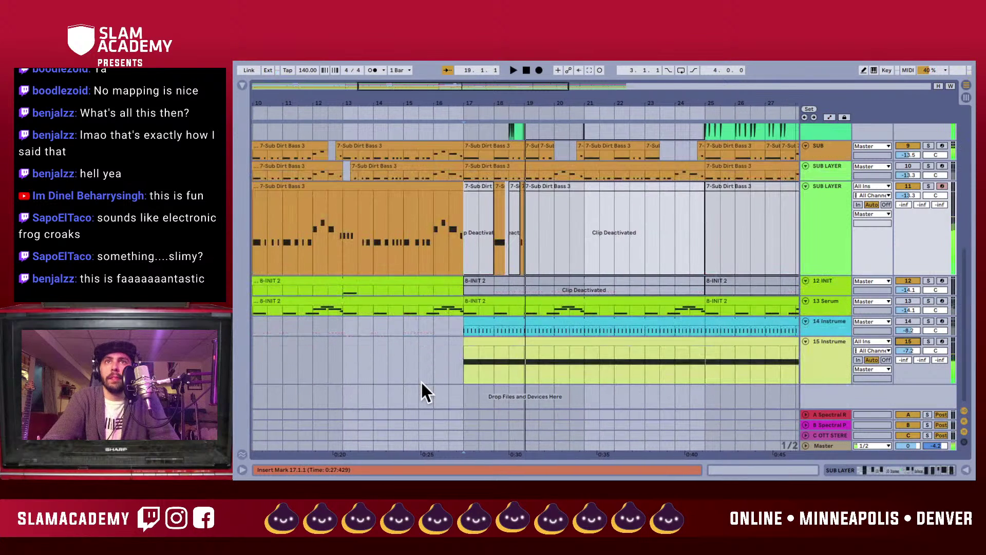
key("space")
key("space")
- Delete the section of track 15's clip between 17.3.1 and 18.1.1
left_click(533, 367)
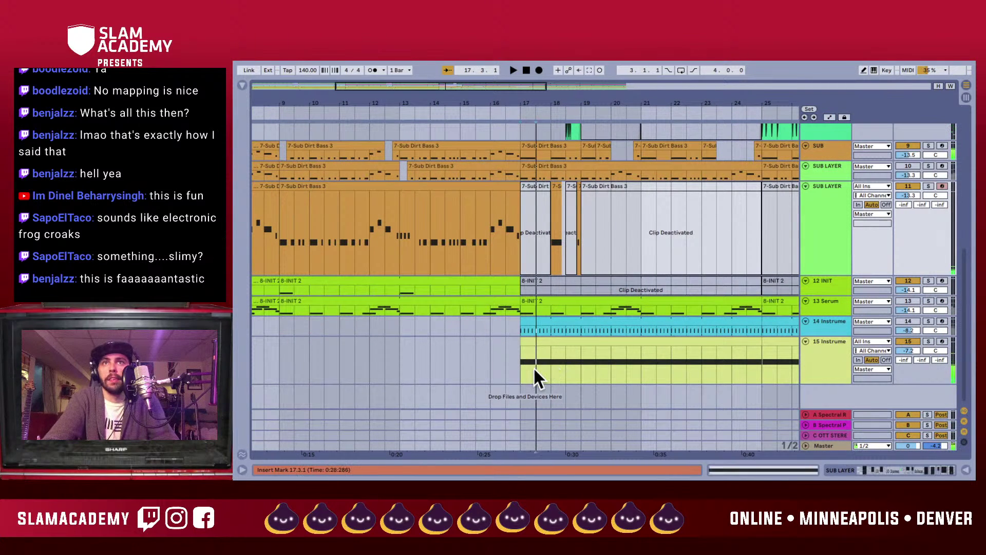
left_click(537, 366)
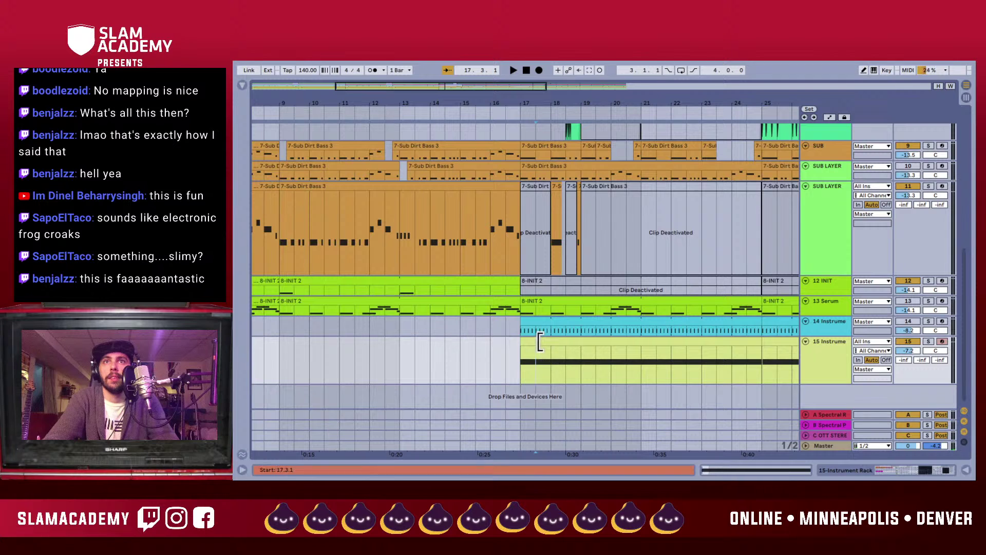
left_click_drag(539, 342, 546, 340)
key("Delete")
- Play the cut clip from 17.1.1 with a closer view of bars 17 to 20, and solo track 15
left_click(513, 362)
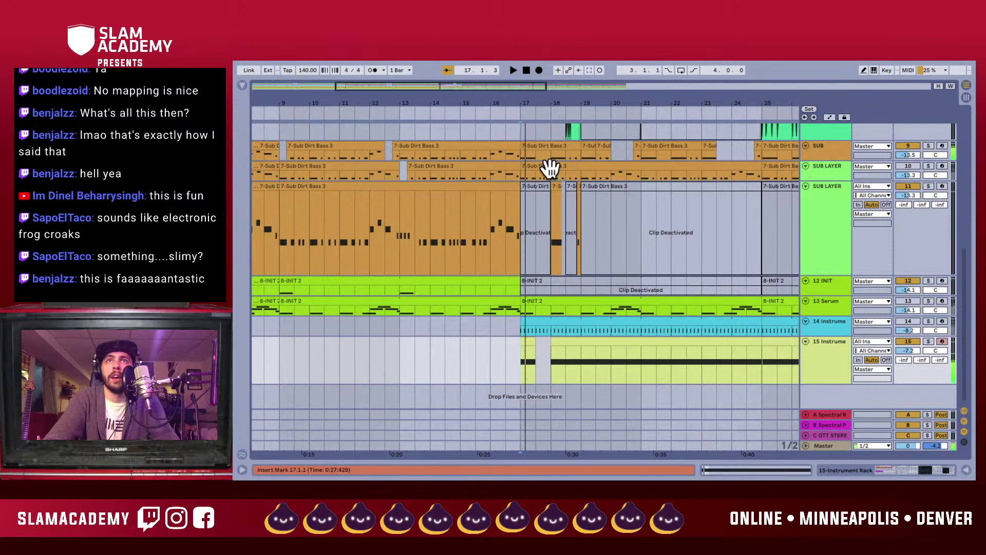
scroll(537, 149, "right", 2)
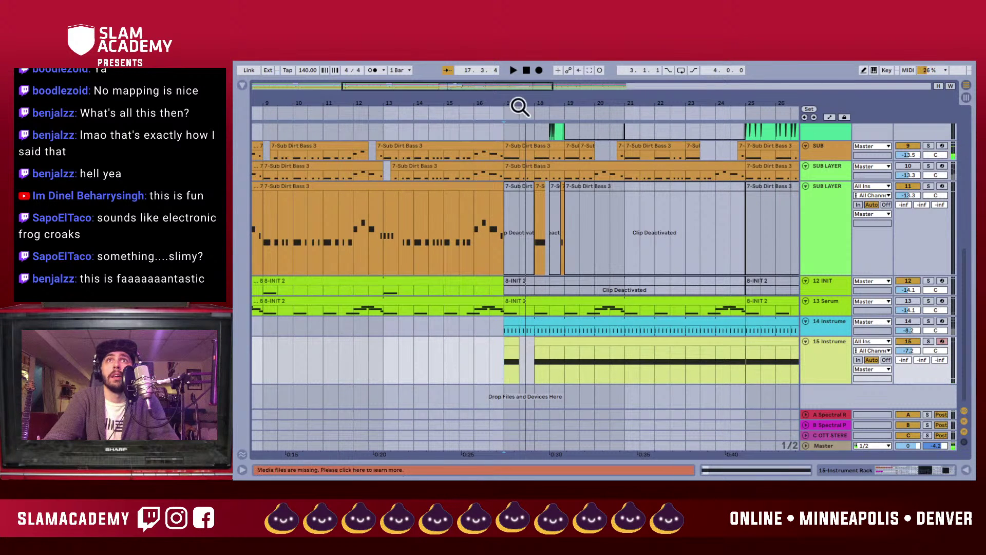
left_click_drag(518, 106, 519, 129)
key("space")
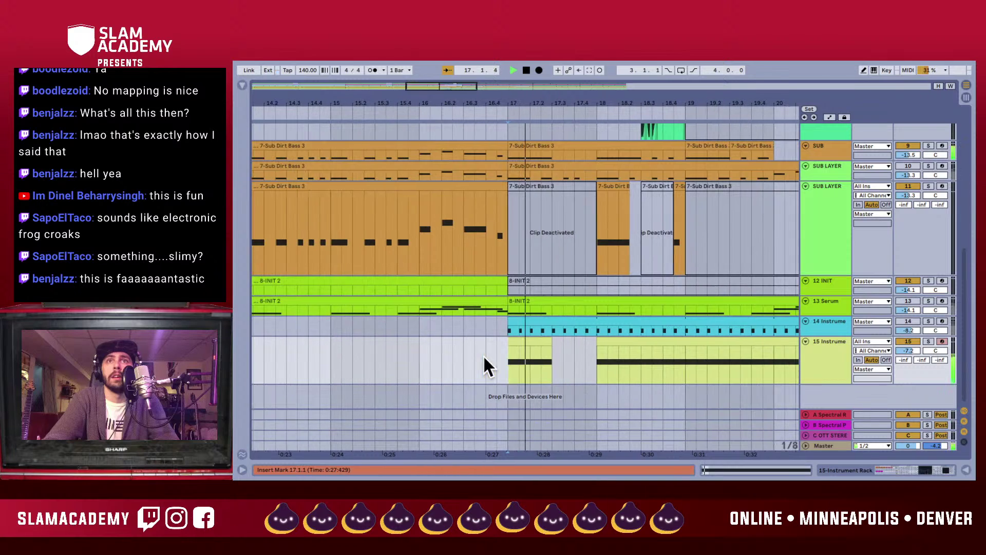
left_click(527, 371)
key("space")
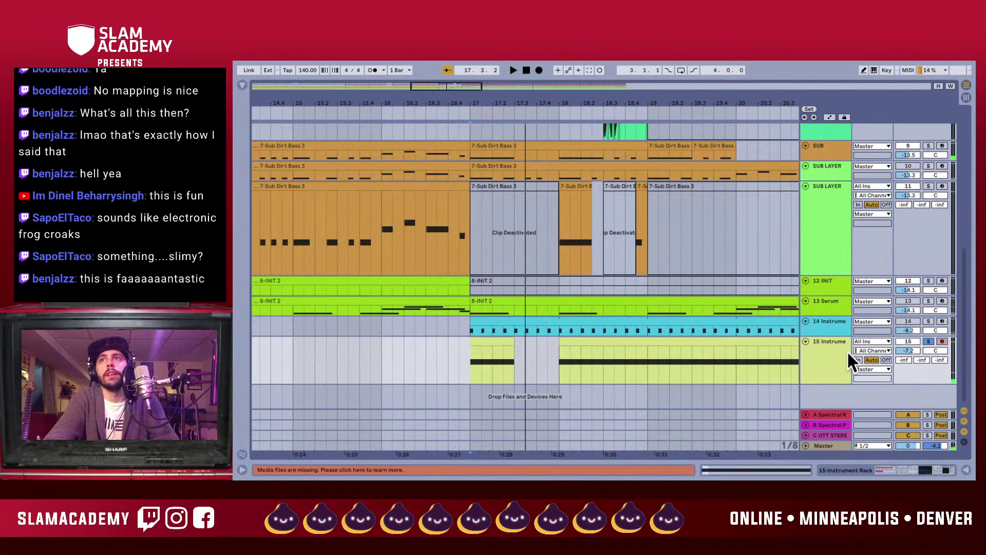
- Expose the Dry-Wet Mix parameter of track 15's Subvert plugin as a configured device parameter
double_click(823, 350)
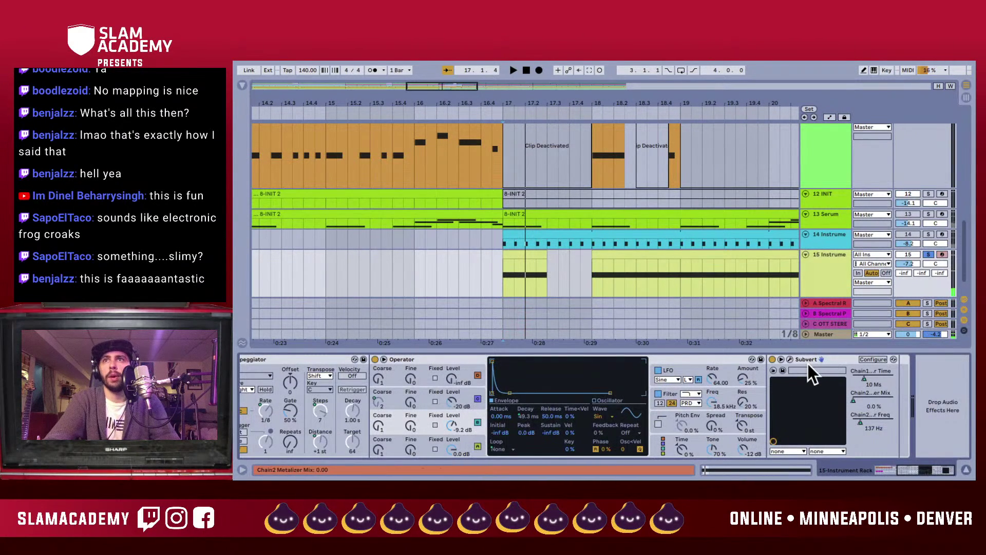
left_click(870, 359)
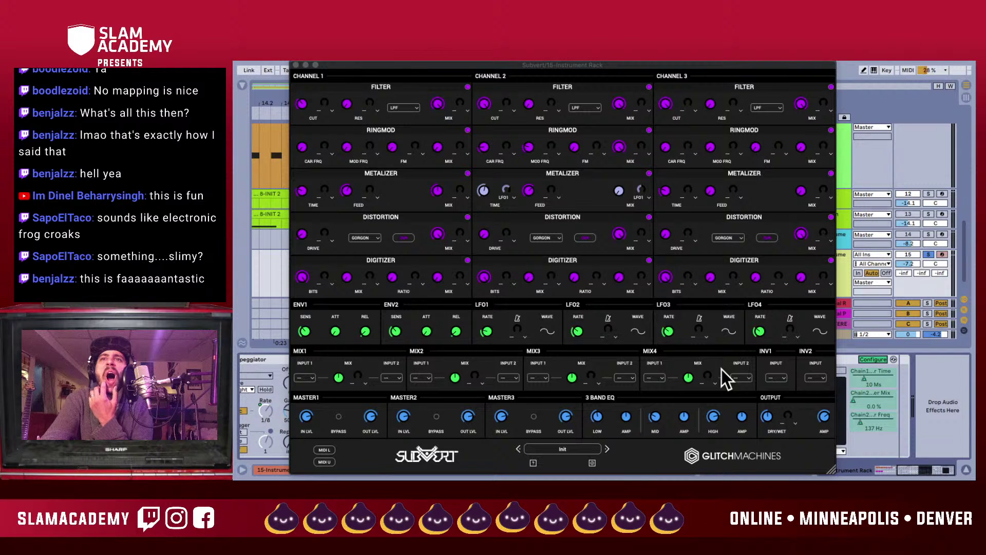
left_click(306, 378)
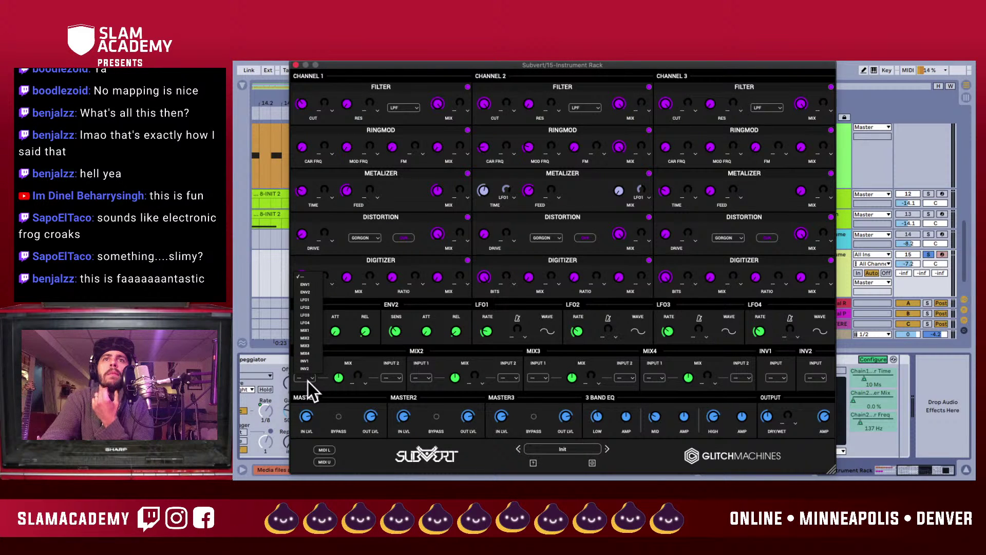
left_click(307, 381)
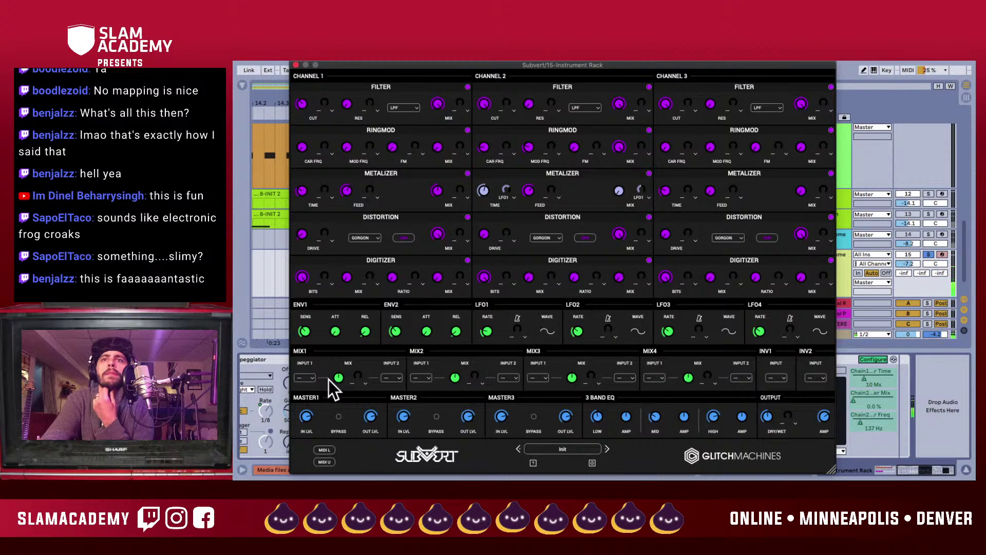
left_click(767, 417)
left_click(871, 360)
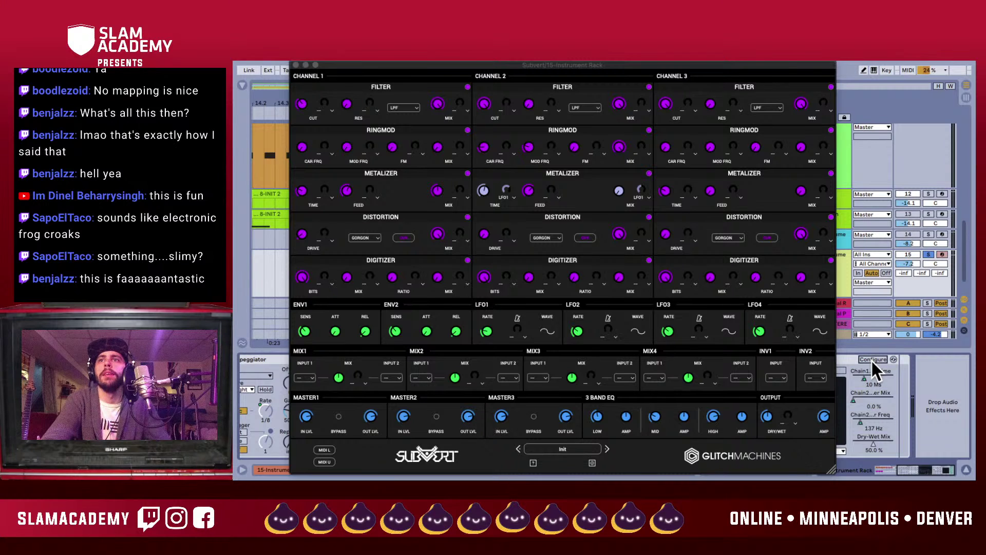
left_click(296, 64)
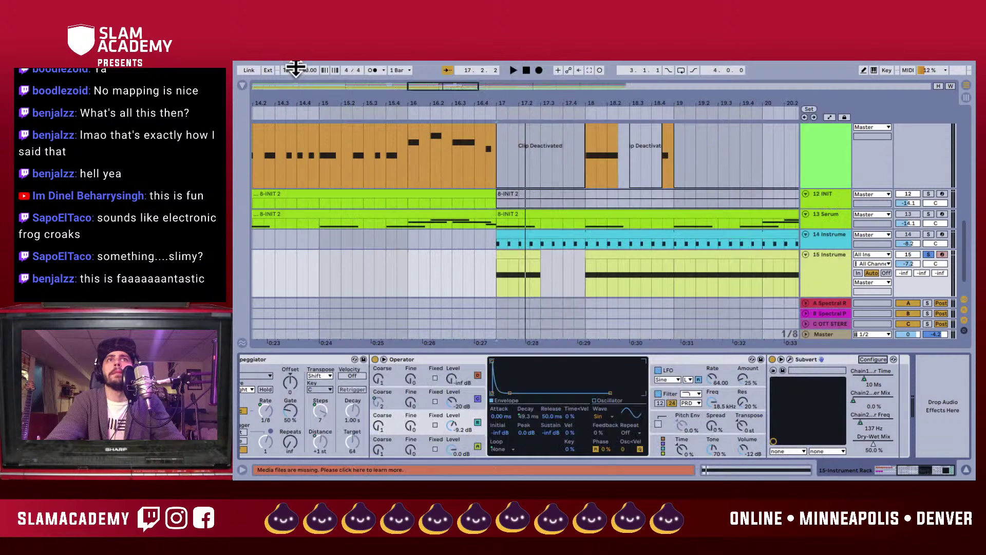
- Map Subvert's Dry-Wet Mix to Macro 12 of the Instrument Rack, rename the macro VERT D/W and colour it magenta
right_click(877, 440)
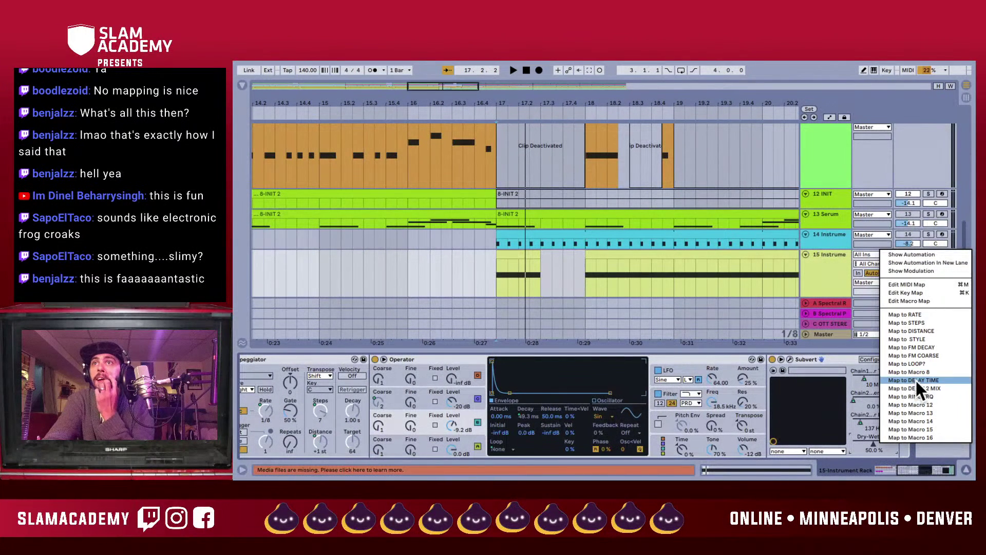
left_click(916, 402)
scroll(535, 424, "left", 5)
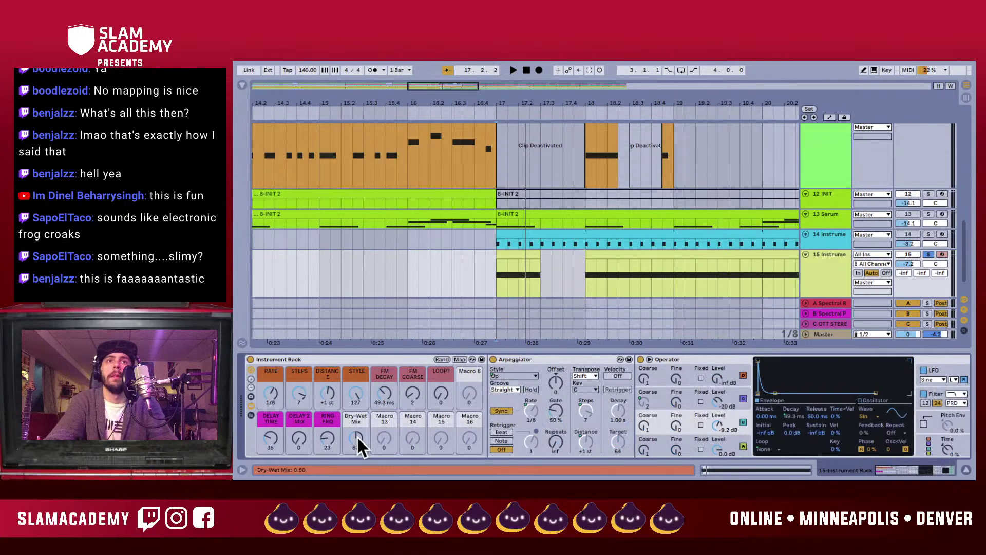
key("super+r")
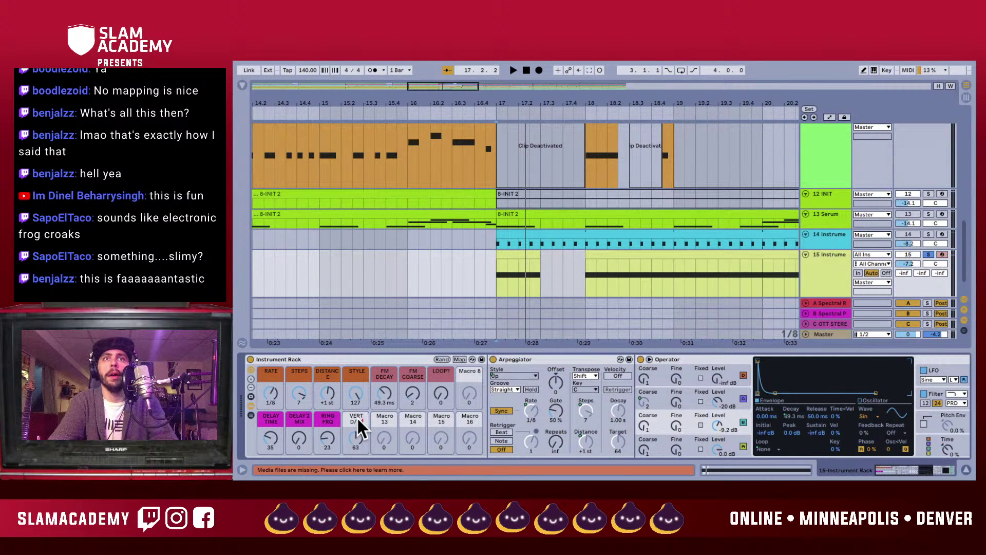
right_click(356, 416)
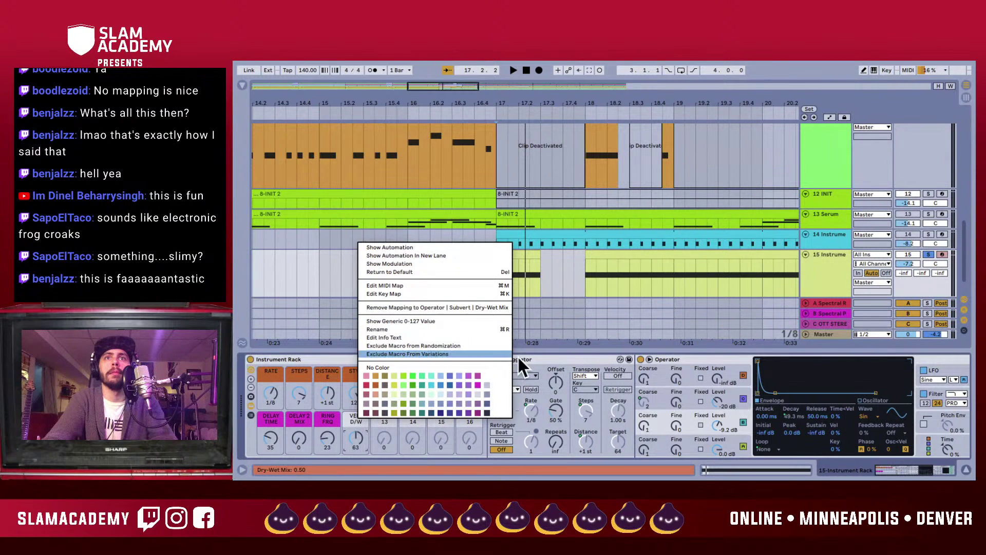
left_click(474, 381)
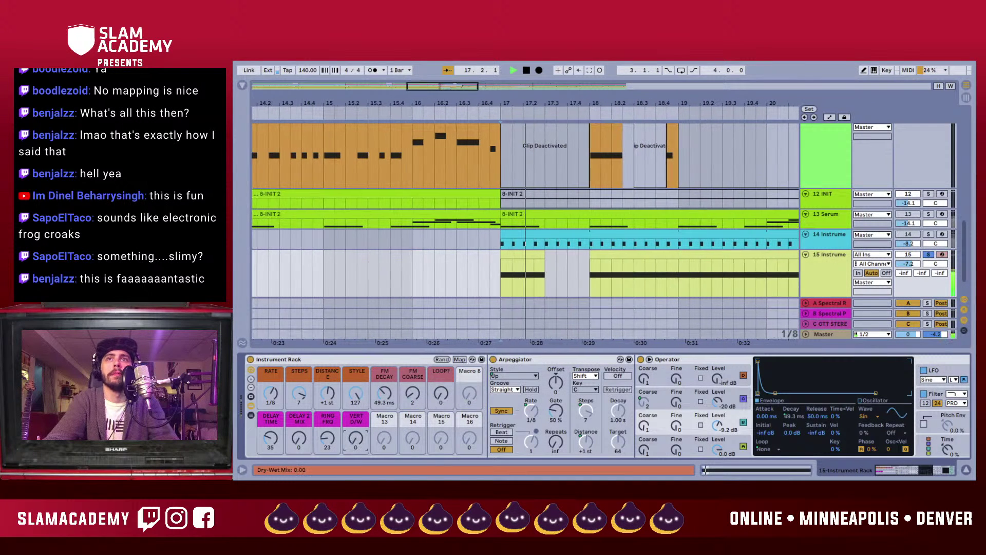
- Automate track 15's VERT D/W macro to jump from 0 to 68 at 18.1.1 and audition the change
right_click(354, 435)
left_click(402, 274)
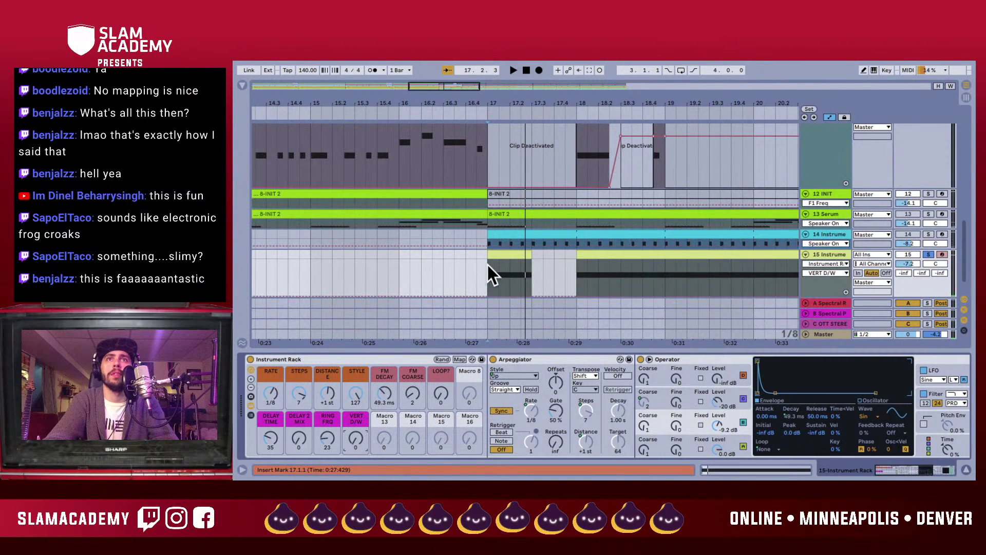
left_click_drag(575, 290, 575, 275)
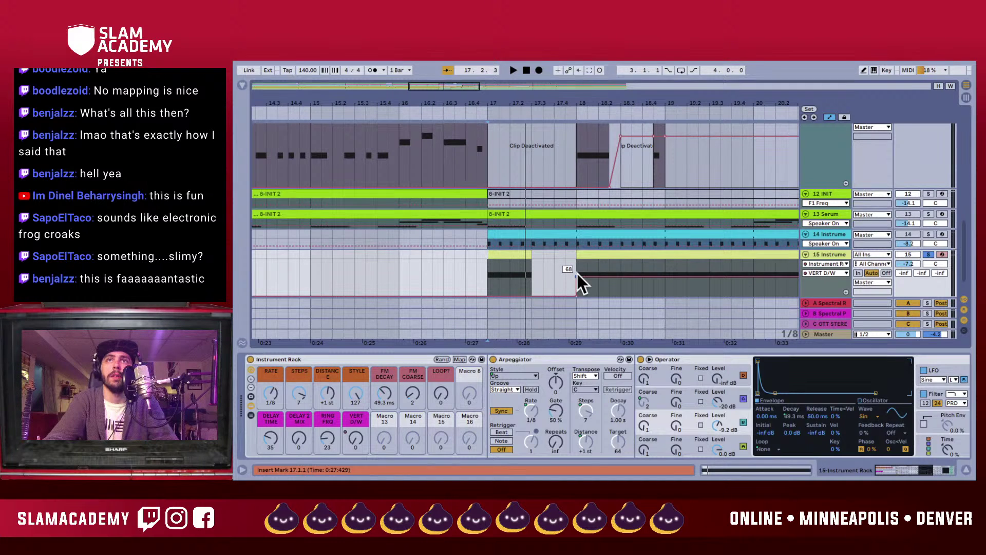
key("space")
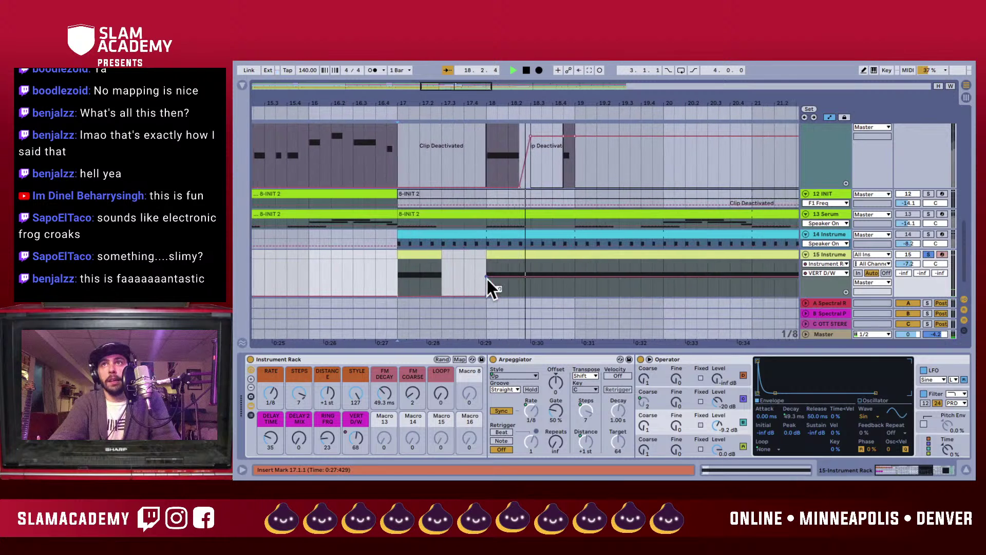
key("space")
- Open track 15's clip starting at 18.1.1 and nudge its long F3 note to start at 1.1.4
double_click(481, 253)
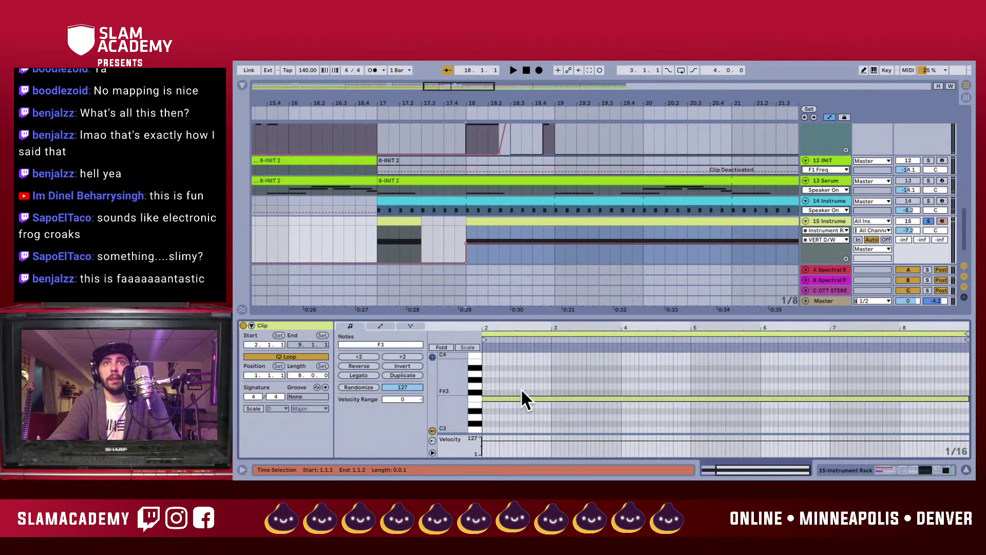
scroll(520, 391, "left", 3)
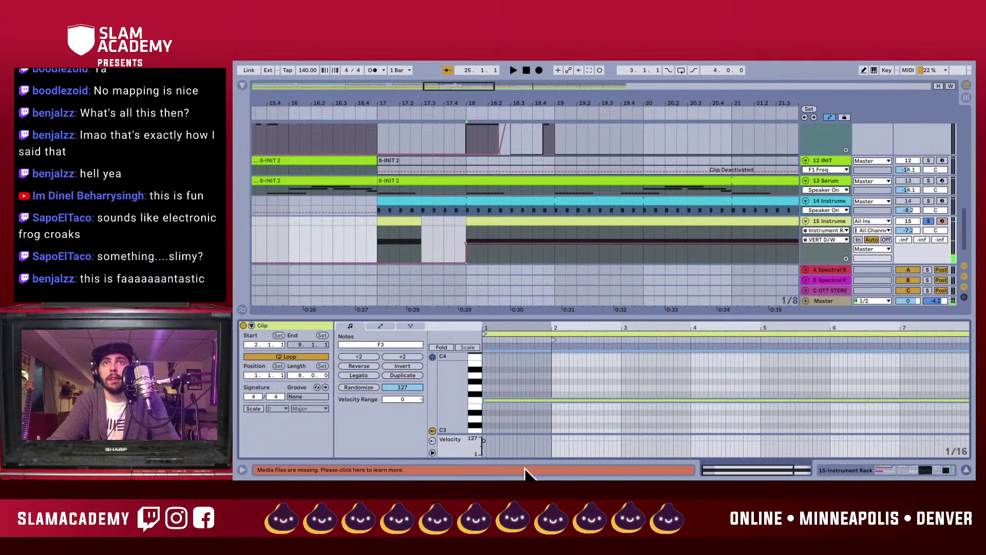
left_click(527, 399)
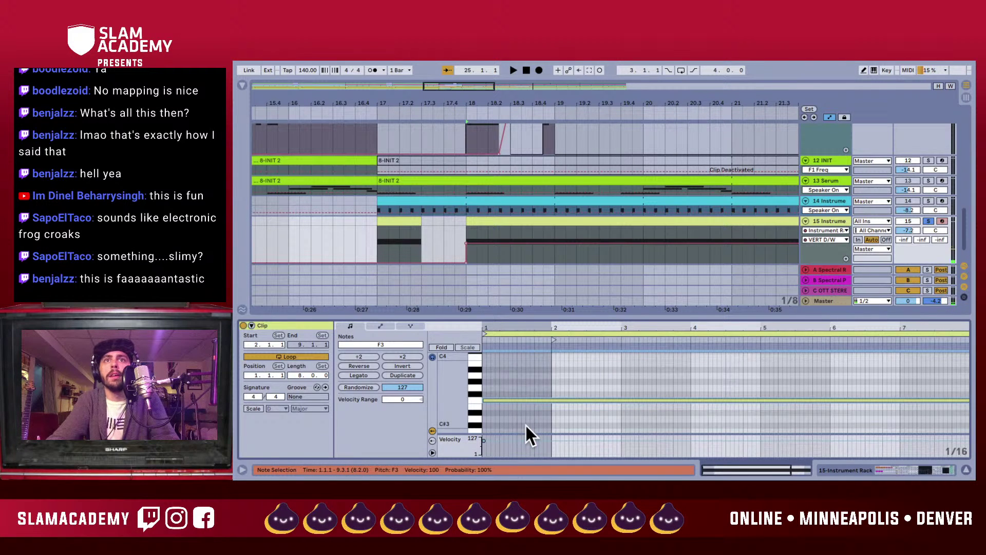
key("Right")
key("Right")
key("Right")
scroll(525, 423, "left", 6)
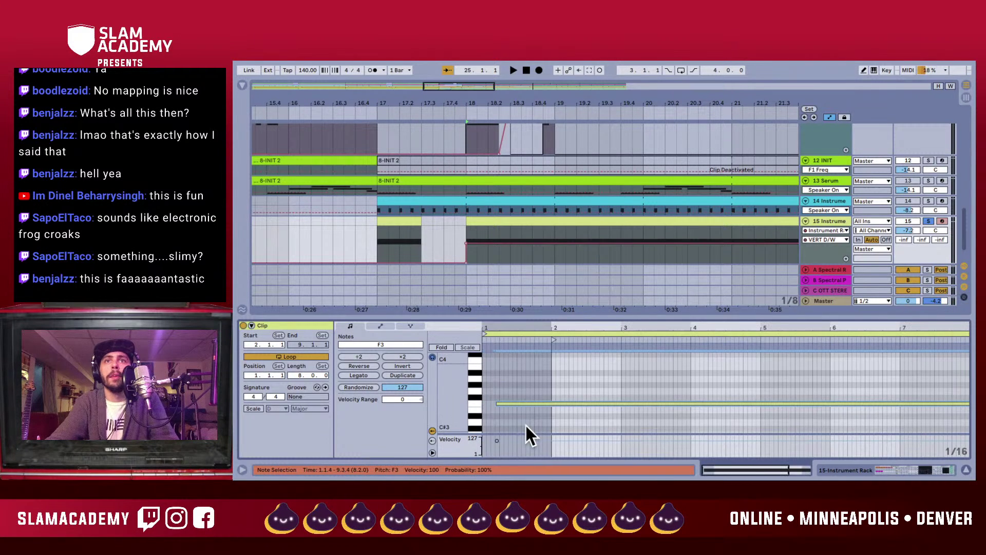
- Widen the note grid to 1/2, shift the long F3 note to start at 2.1.1, and play the clip
key("ctrl+2")
key("ctrl+2")
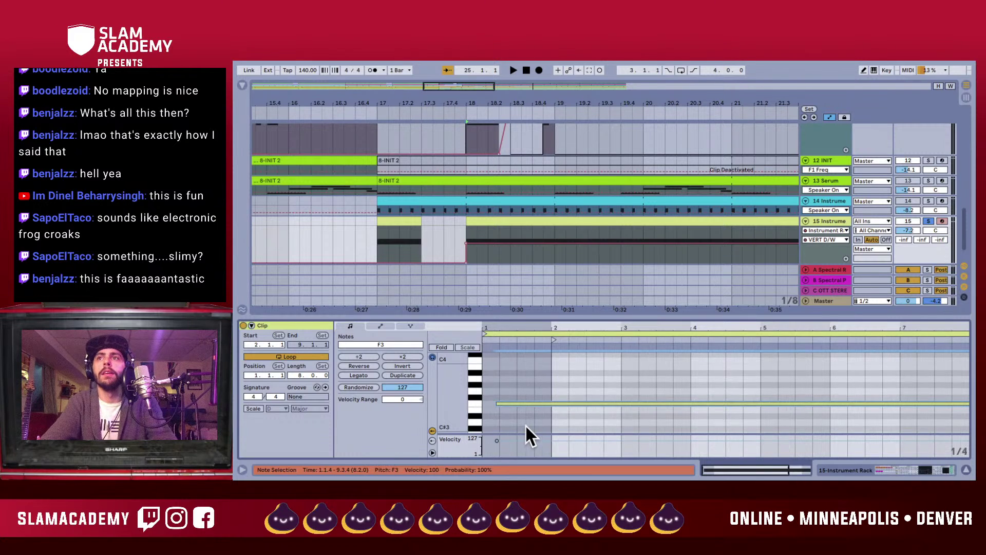
key("Right")
scroll(524, 424, "down", 1)
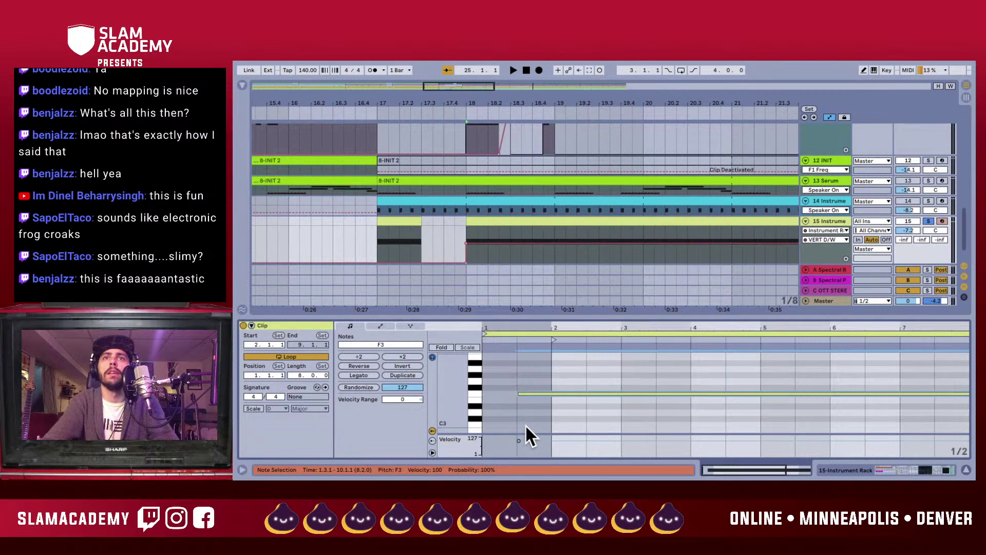
key("Right")
key("Right")
key("Right")
scroll(525, 424, "down", 1)
key("space")
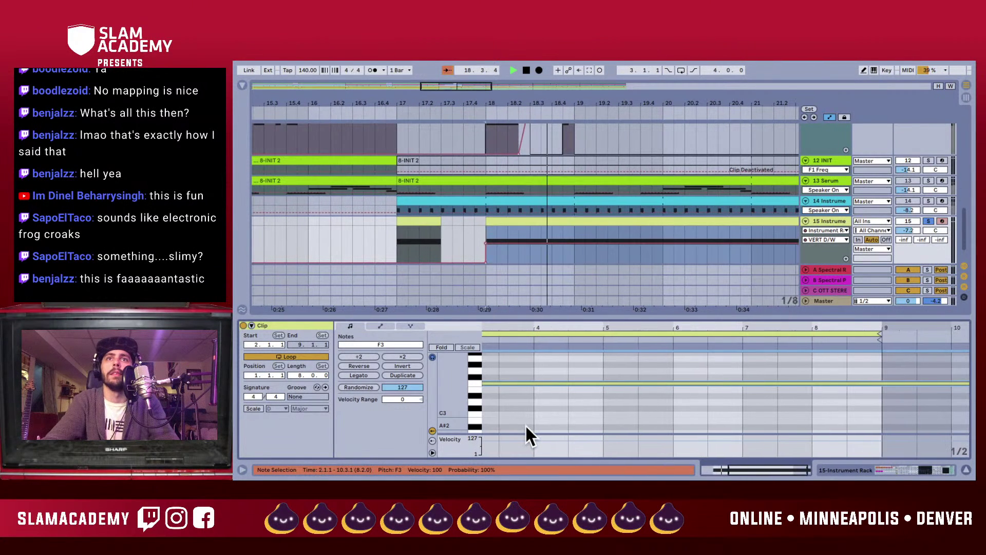
- Close the clip editor and audition the arrangement from 17.1.1 and from 15.1.1
key("Right")
key("ctrl+alt+l")
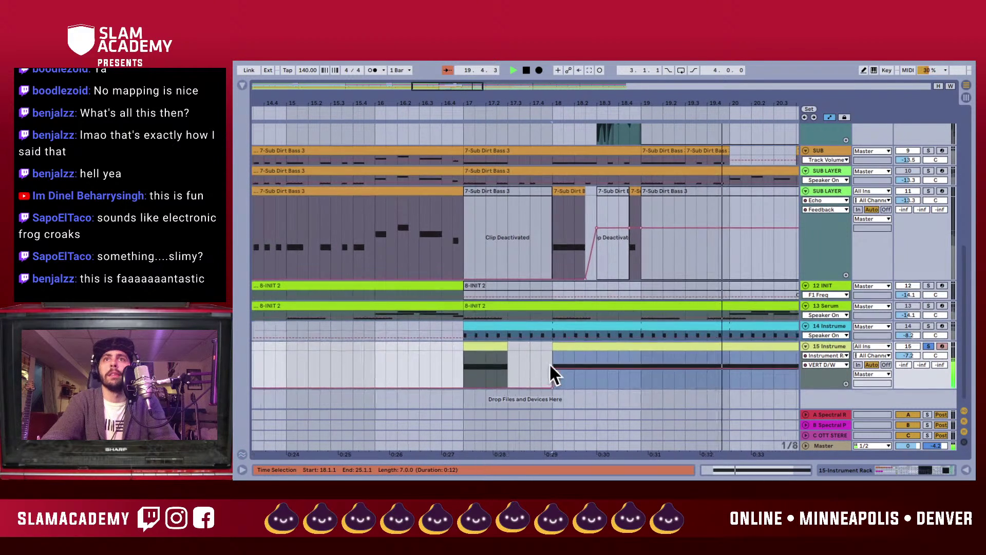
left_click(462, 369)
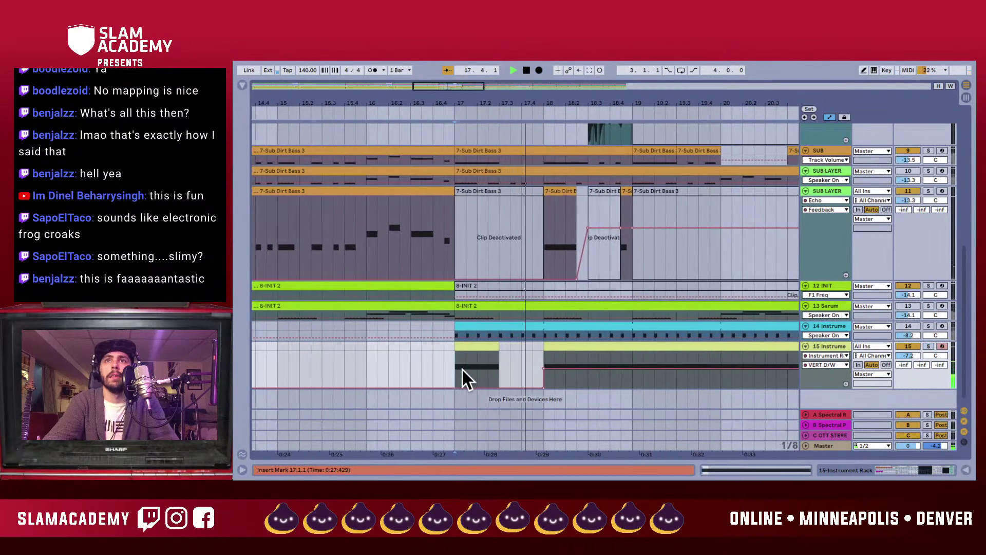
key("space")
key("space")
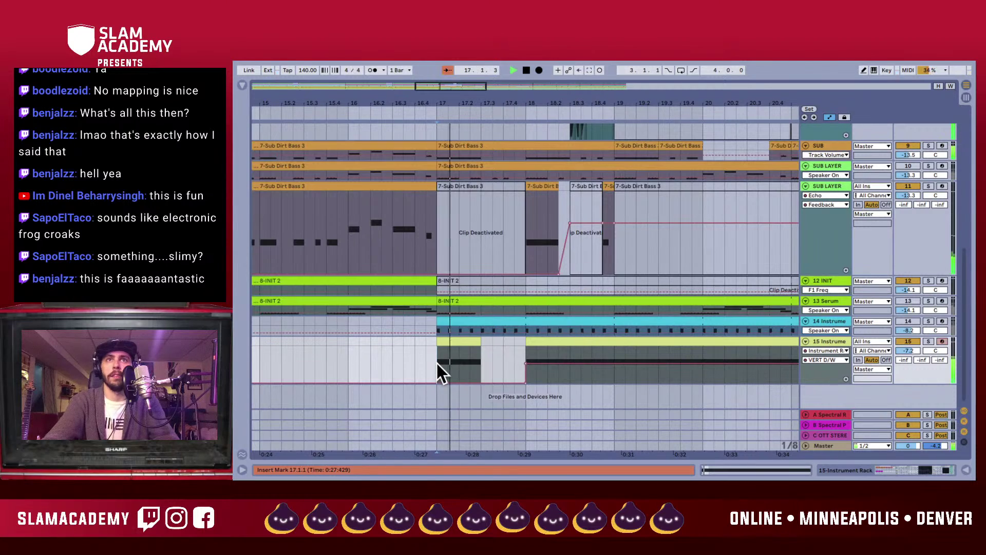
left_click(329, 356)
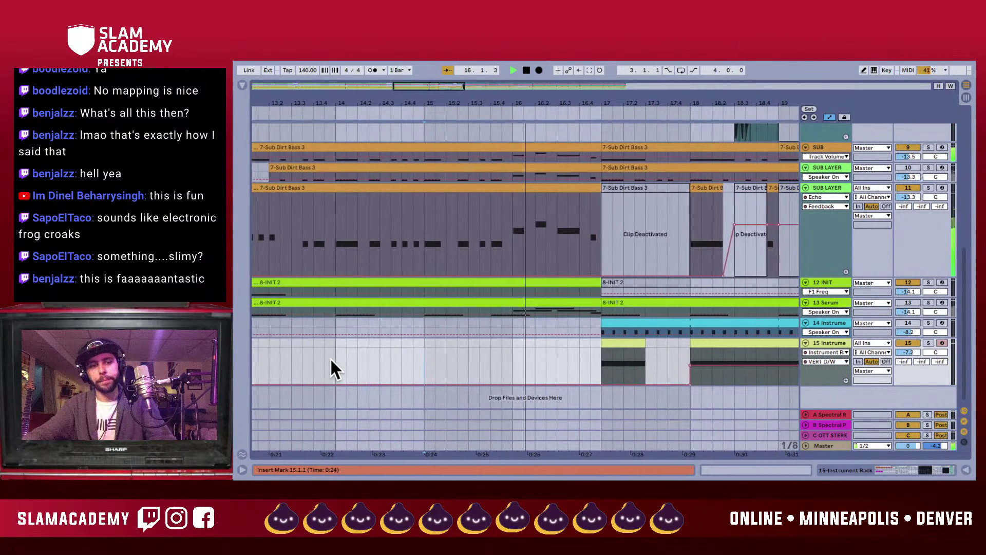
key("space")
- Deactivate the two 7-Sub Dirt Bass 3 clips at 9.1.1 and 1.1.1 on SUB LAYER track 11
scroll(446, 223, "left", 5)
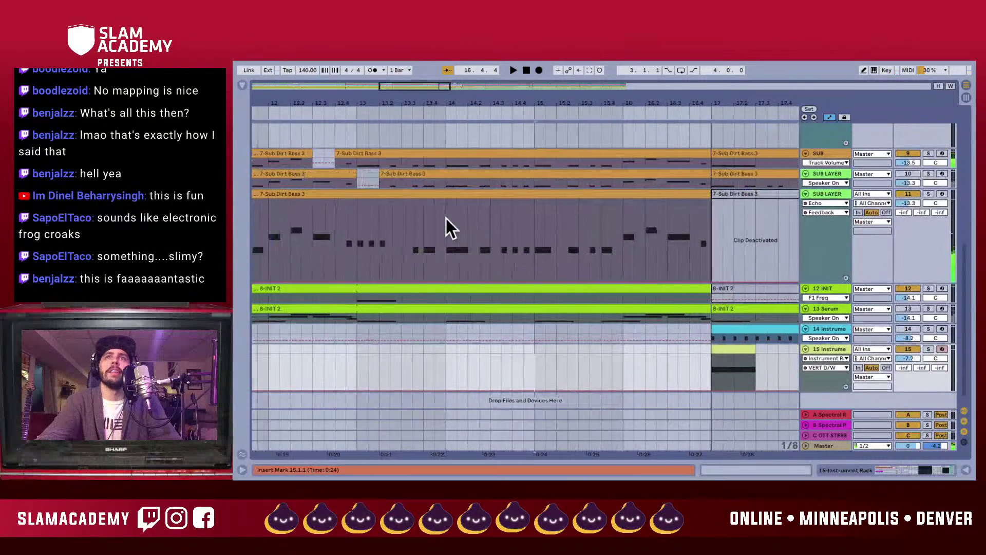
left_click(461, 195)
key("0")
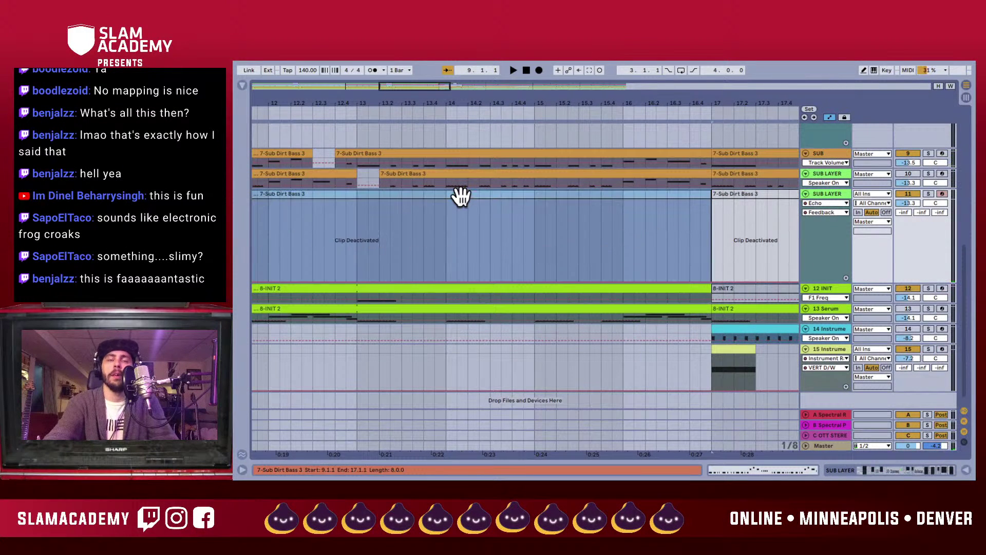
left_click_drag(466, 96, 375, 96)
left_click(293, 194)
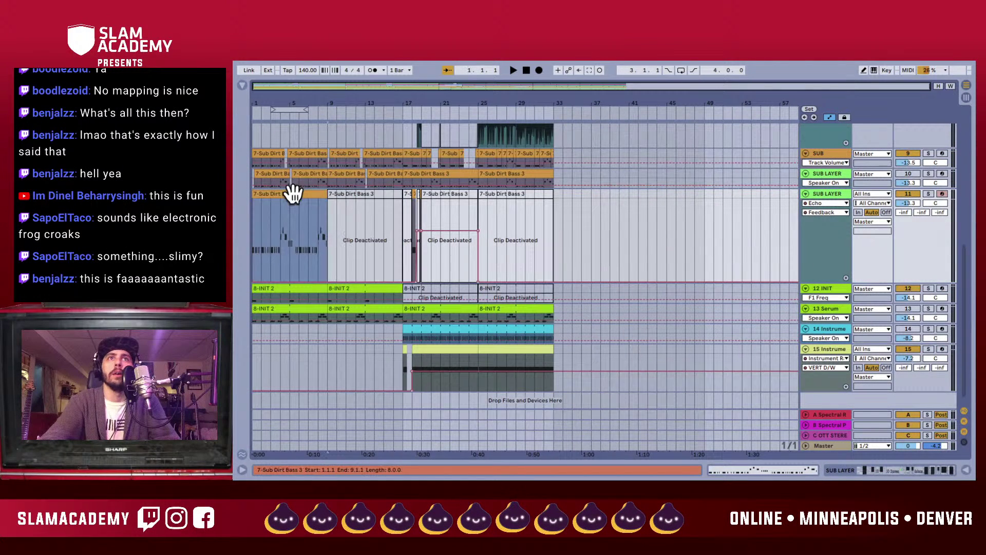
key("0")
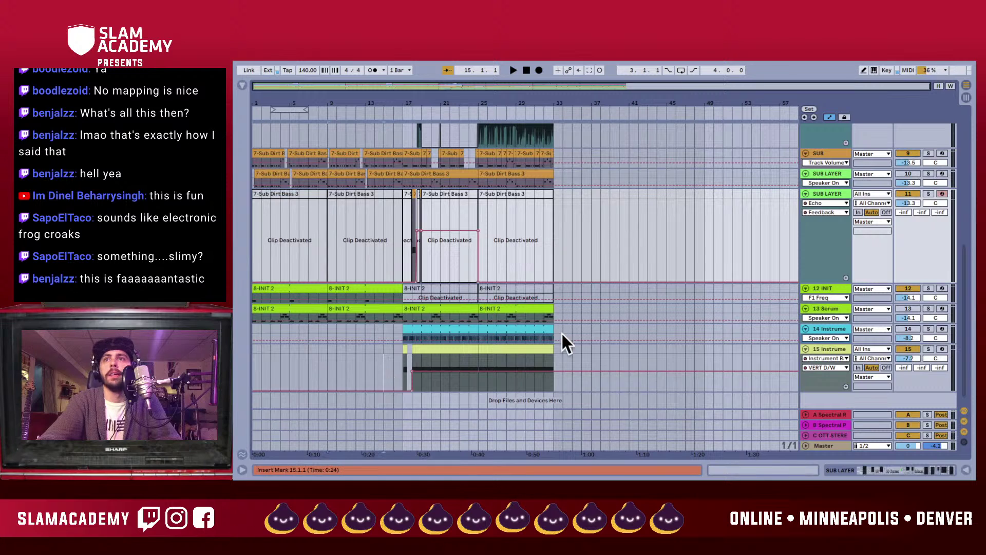
- Play from 15.1.1 and switch track 14 on to hear it enter at bar 17
key("space")
left_click(909, 328)
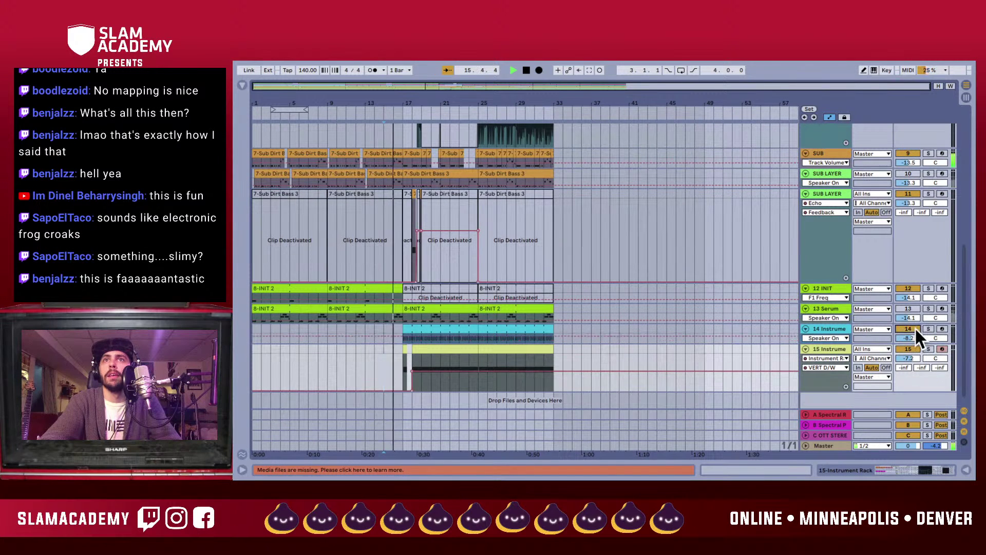
left_click_drag(405, 84, 407, 103)
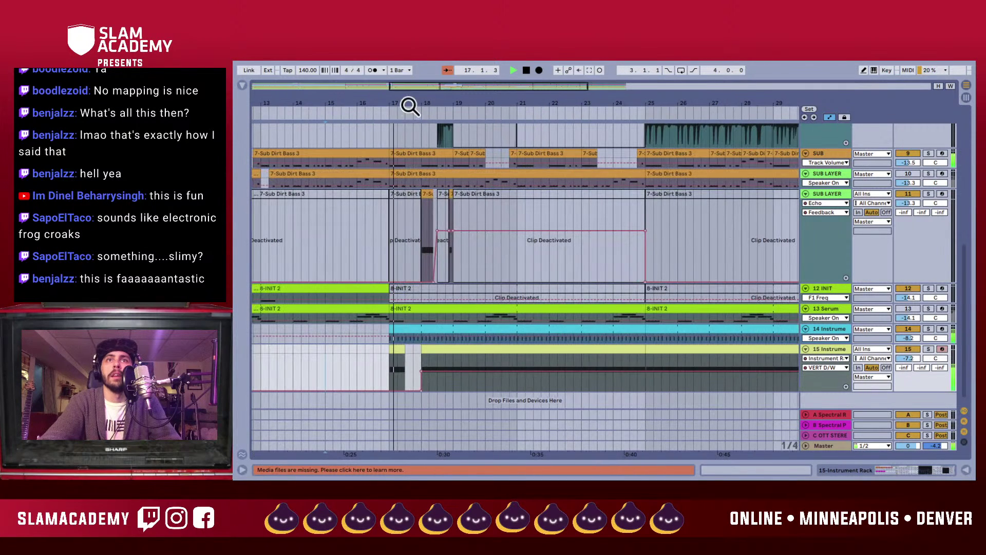
key("space")
- Trim the start of track 14's clip to 18.1.1 and play the transition from 14.1.1
left_click_drag(389, 328, 422, 329)
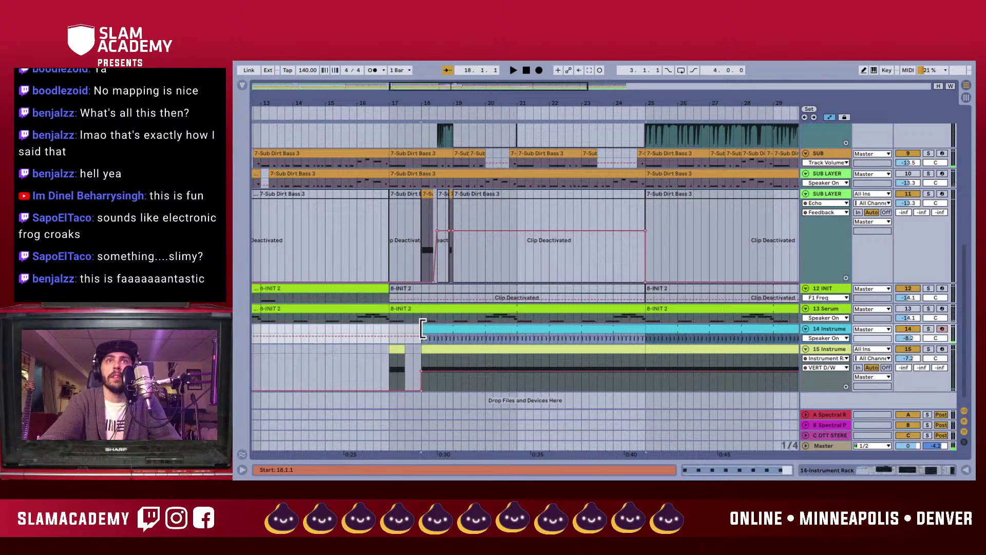
left_click(292, 371)
key("space")
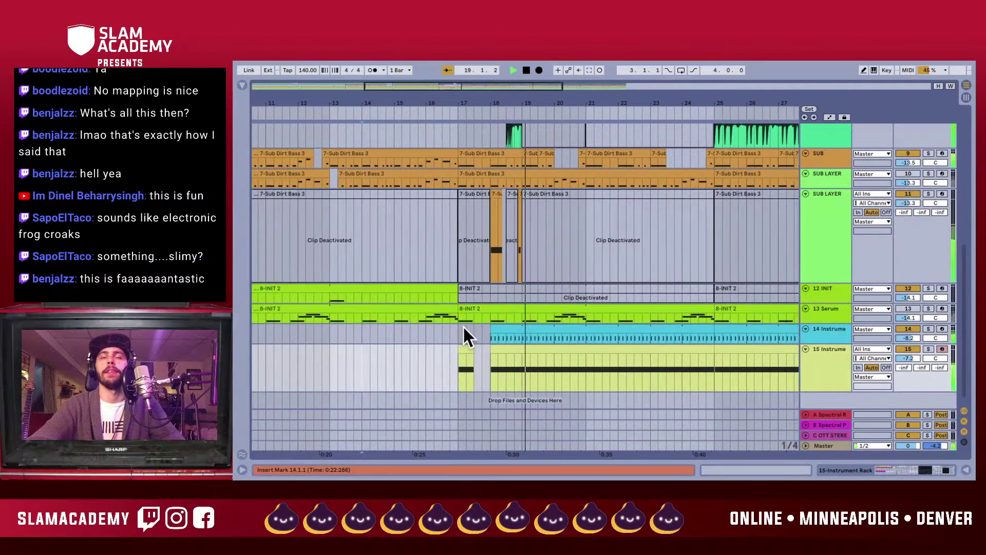
key("space")
- Move track 15's VERT D/W automation point of 68 to 19.1.1 for a ramp across bar 18, and audition from 17.1.1
key("a")
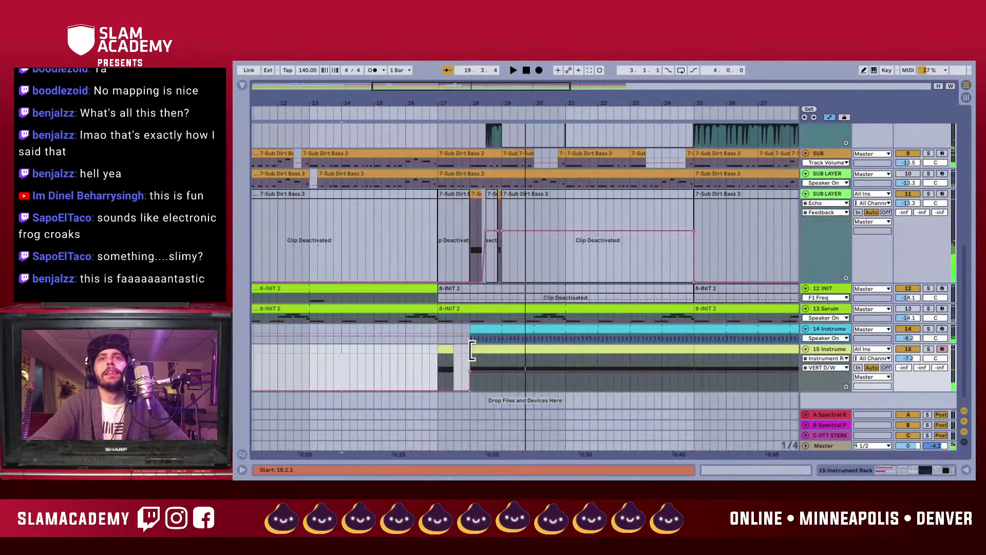
left_click_drag(473, 362, 504, 362)
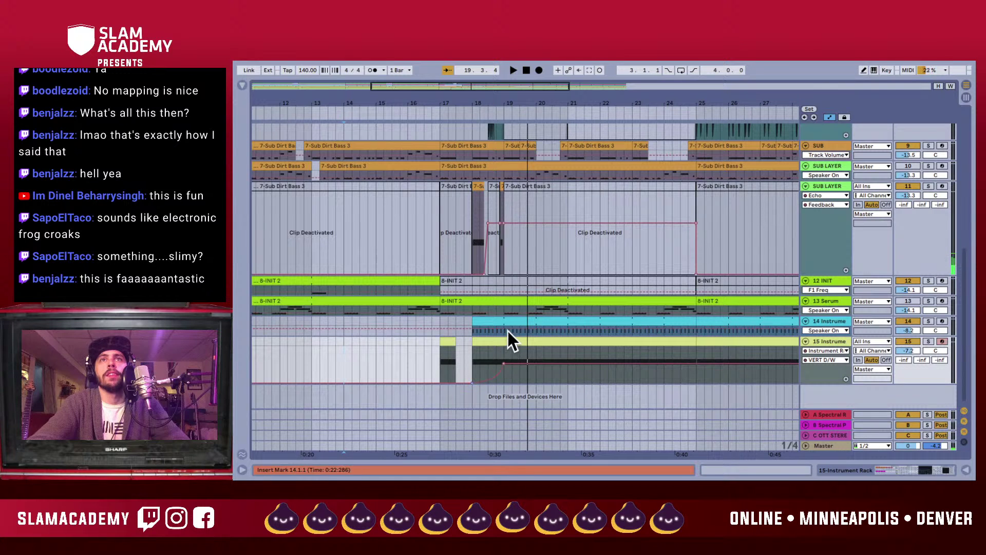
left_click(437, 362)
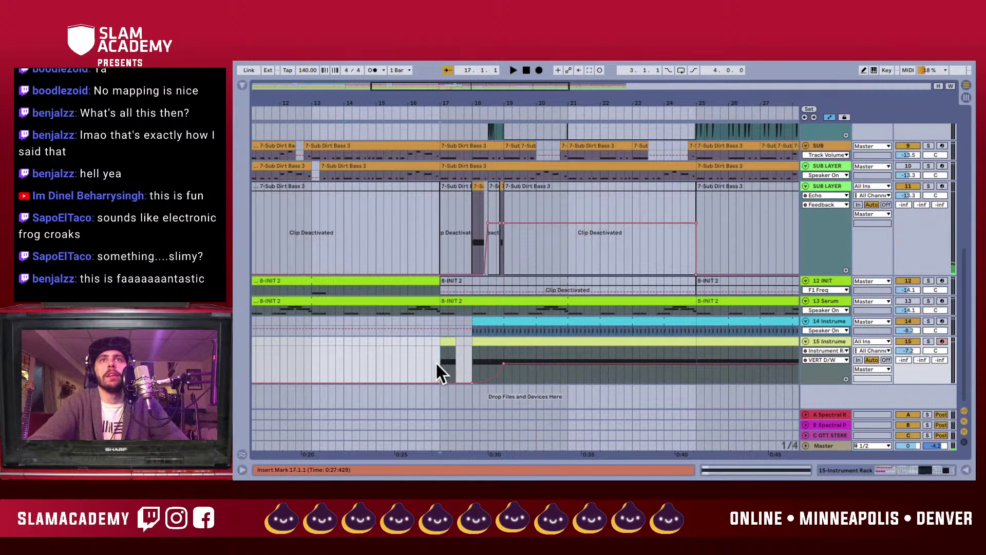
key("space")
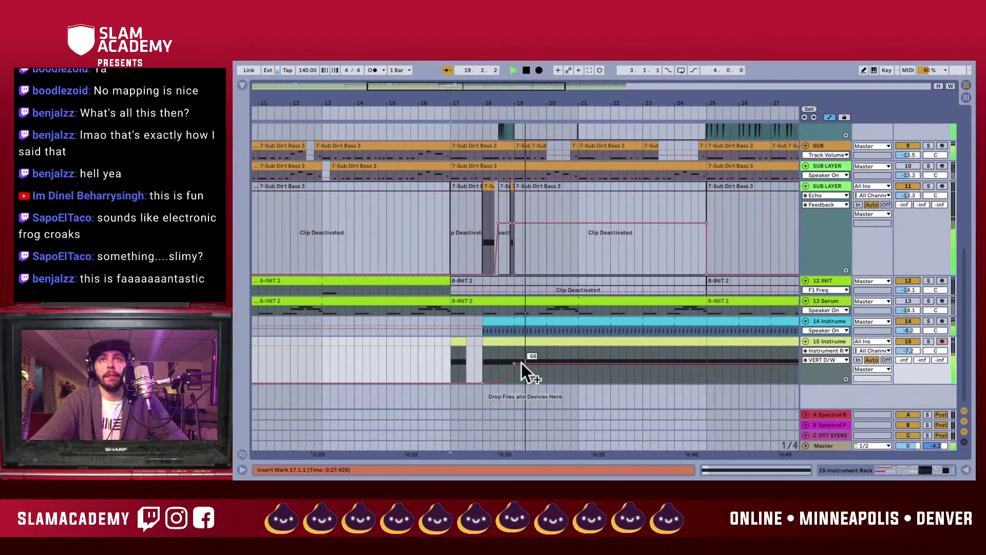
key("space")
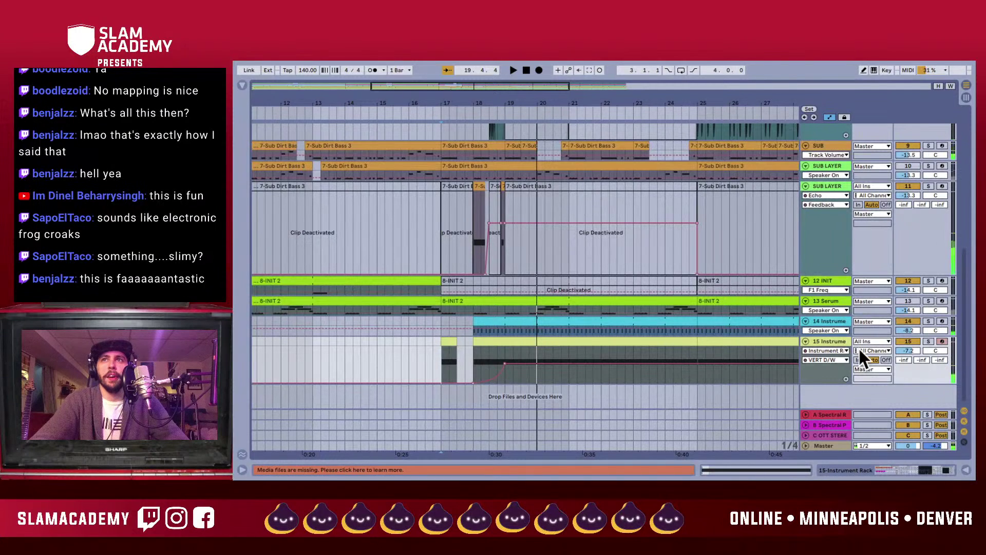
- Freeze track 15 and insert a new audio track below it
right_click(825, 338)
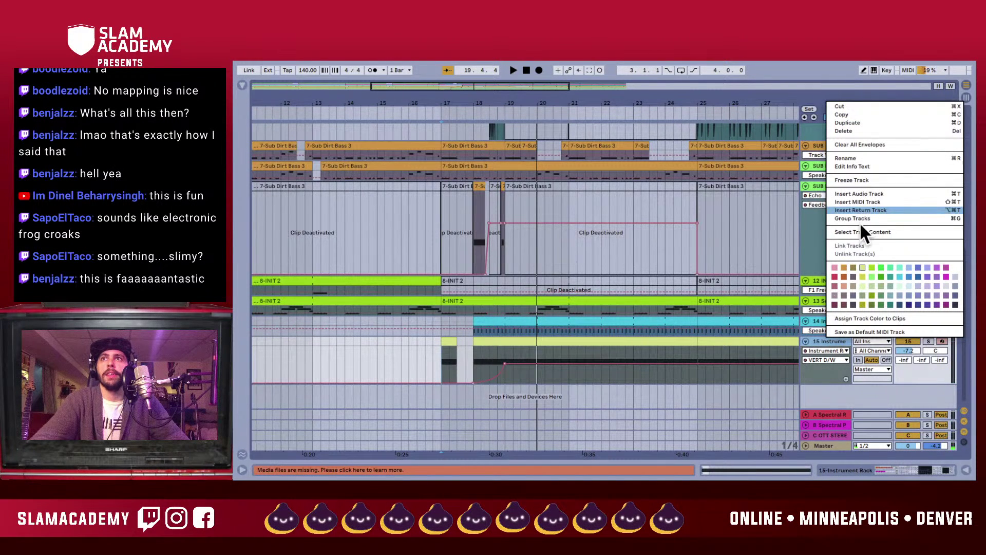
key("Return")
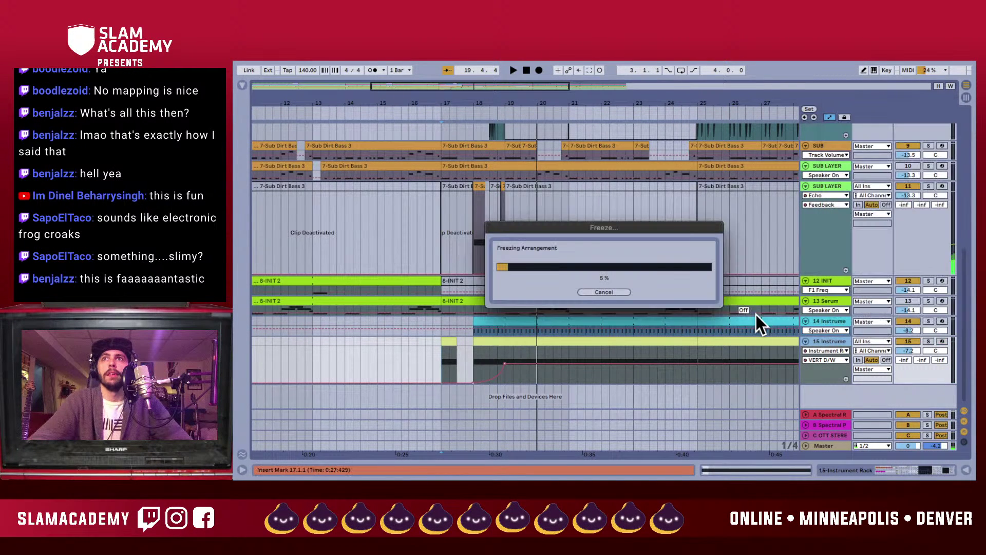
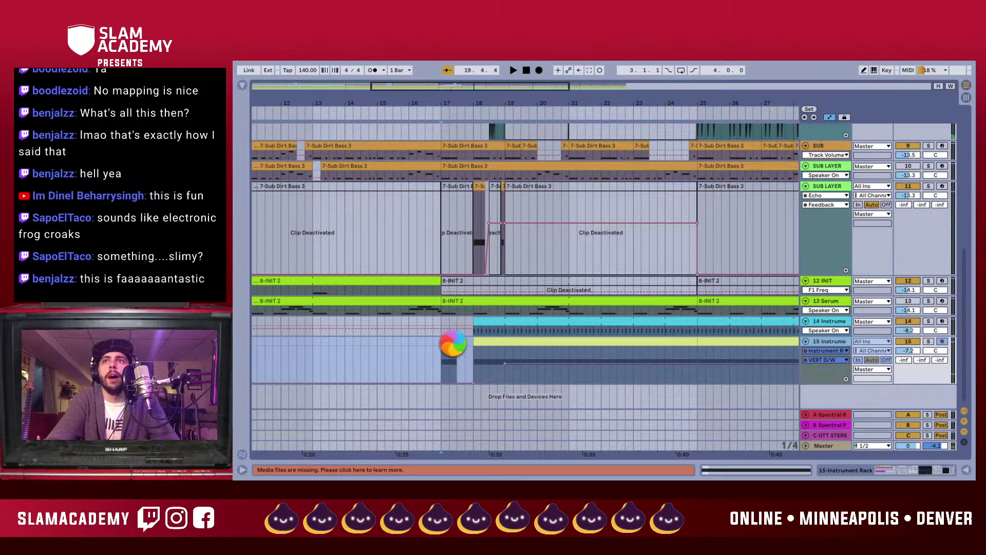
key("super+t")
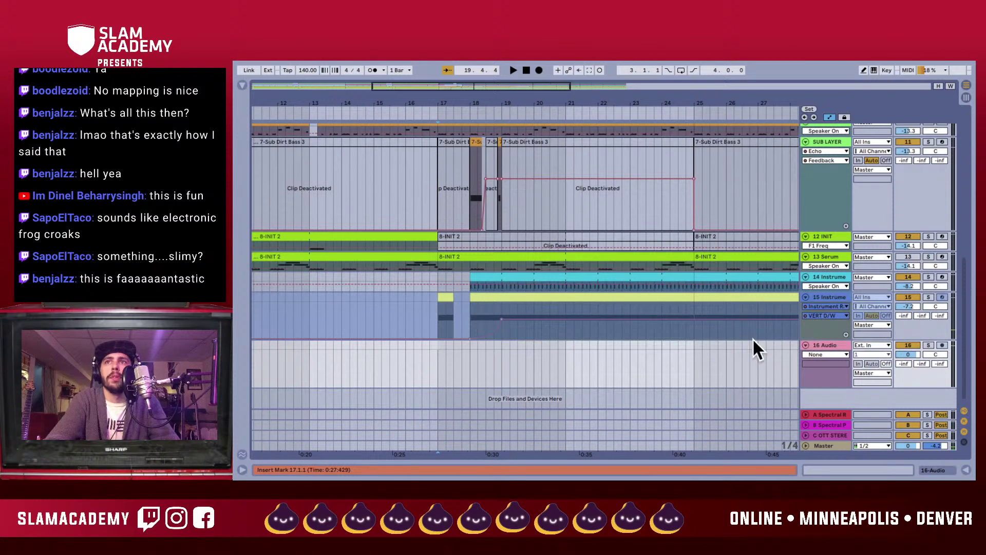
- Rename the frozen instrument track 15 as OP ARP
left_click(829, 294)
key("super+r")
type("OP AR")
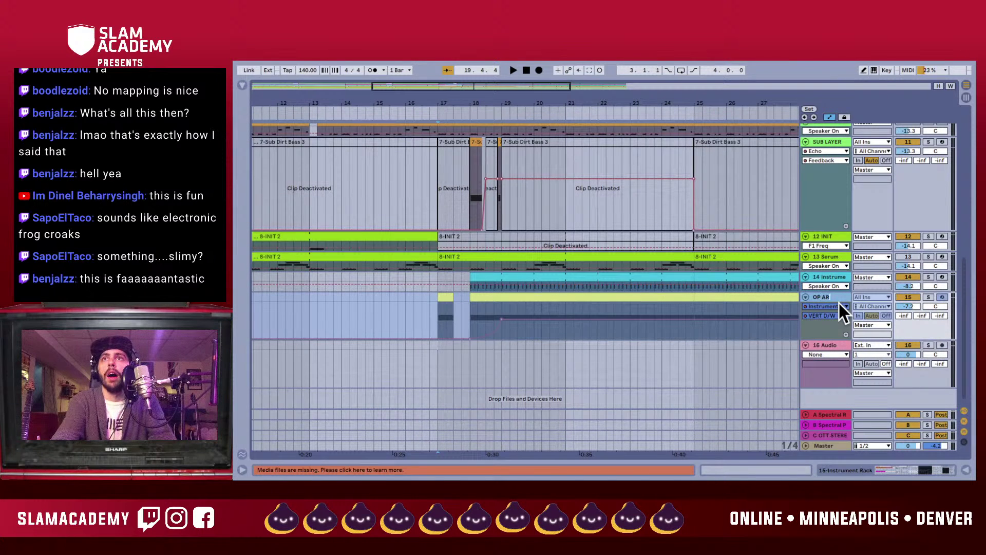
type("P")
key("Return")
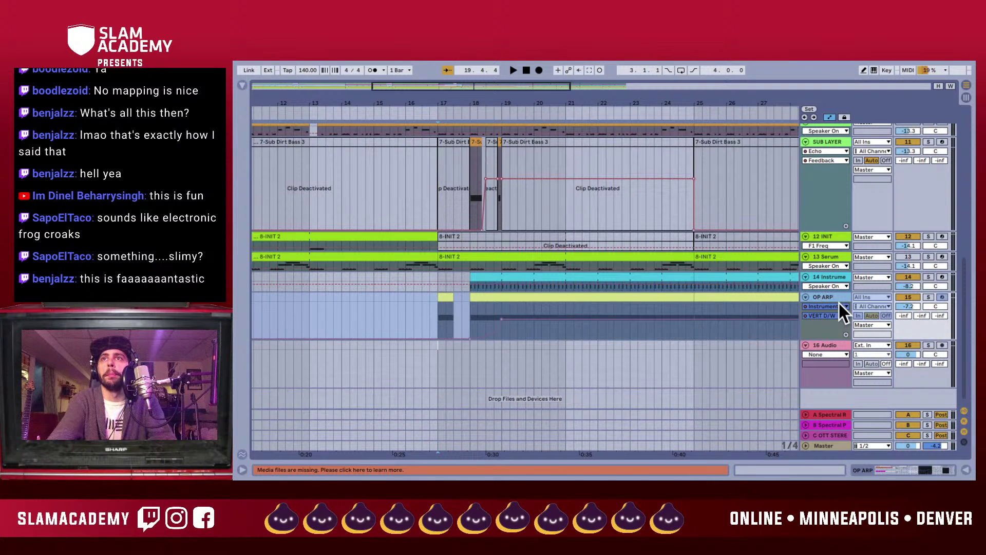
- Copy OP ARP's frozen material from 17.1.1 to 19.1.1 onto audio track 16 at the same position
left_click(436, 371)
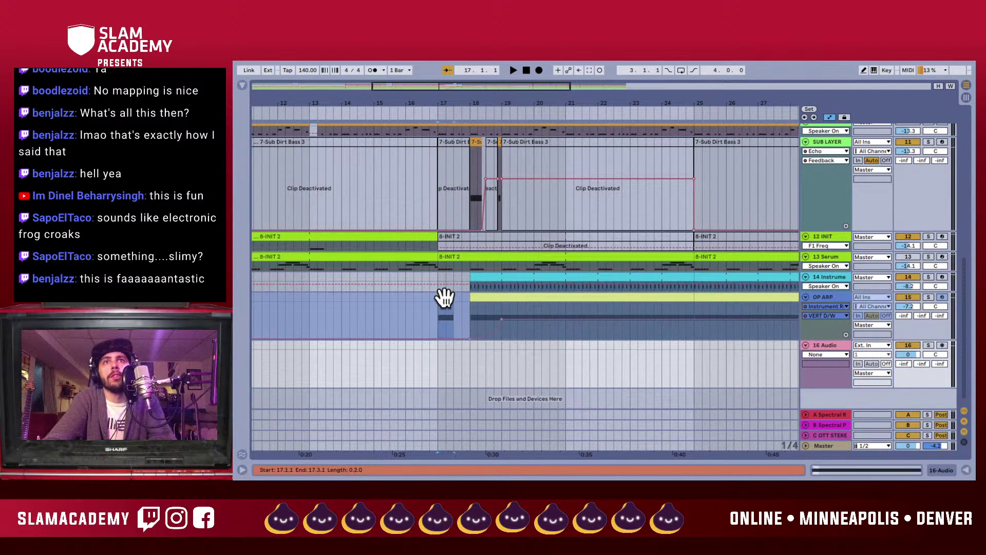
left_click(498, 304)
left_click_drag(499, 306, 470, 306)
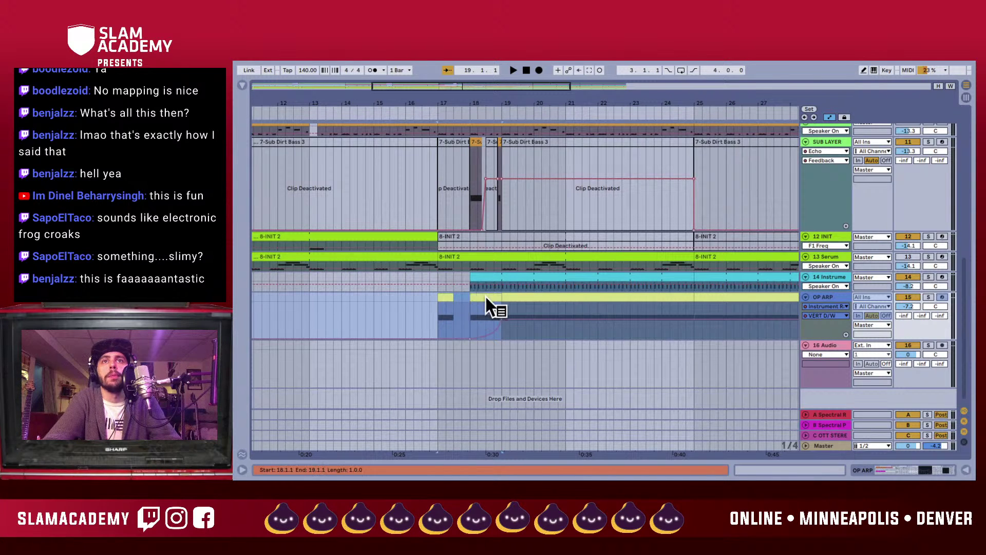
left_click_drag(485, 293, 486, 358)
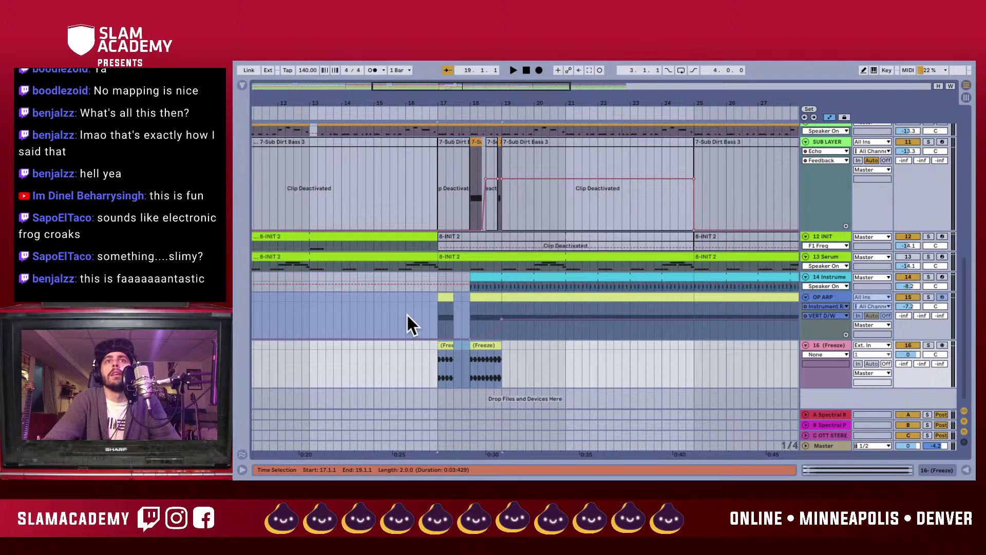
- Unfreeze OP ARP and delete its MIDI clips between 17.1.1 and 19.1.1
left_click(438, 313)
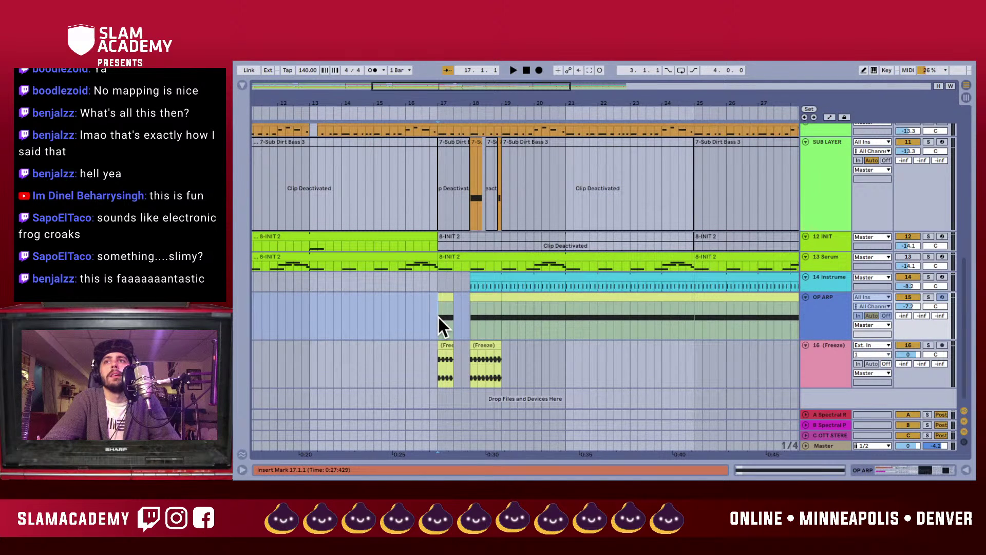
right_click(830, 298)
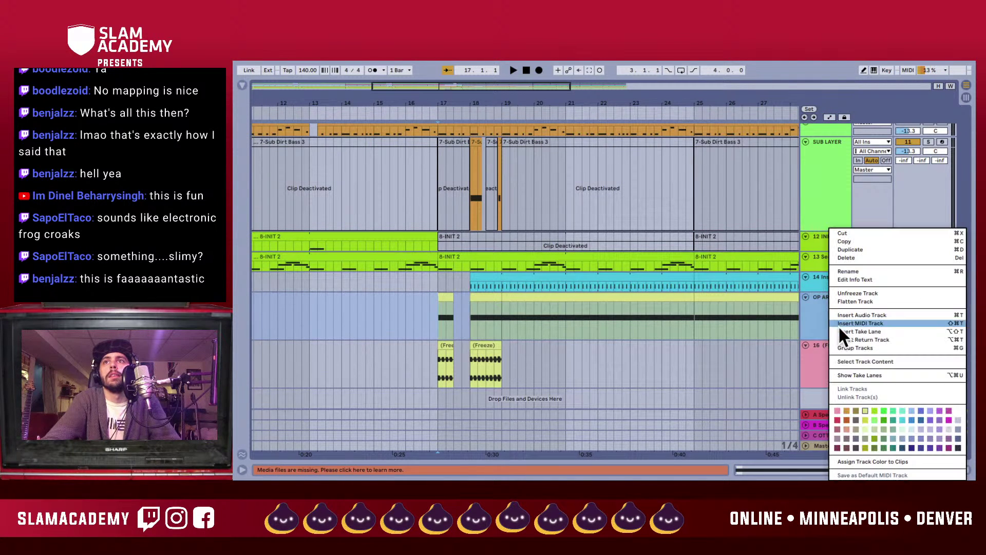
left_click(855, 294)
left_click_drag(504, 308, 440, 308)
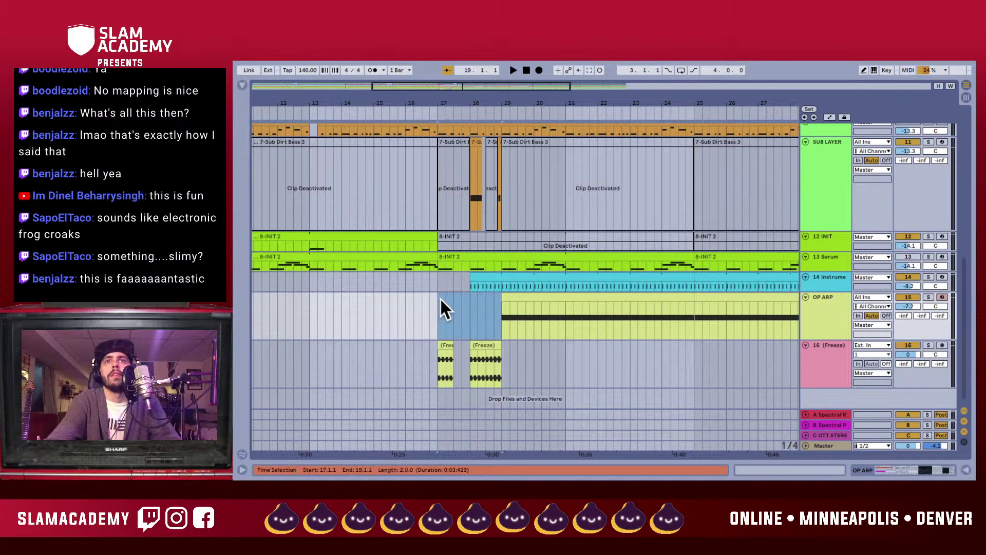
- Delete the VERT D/W macro's automation in OP ARP's Instrument Rack and set the macro to 65
double_click(824, 315)
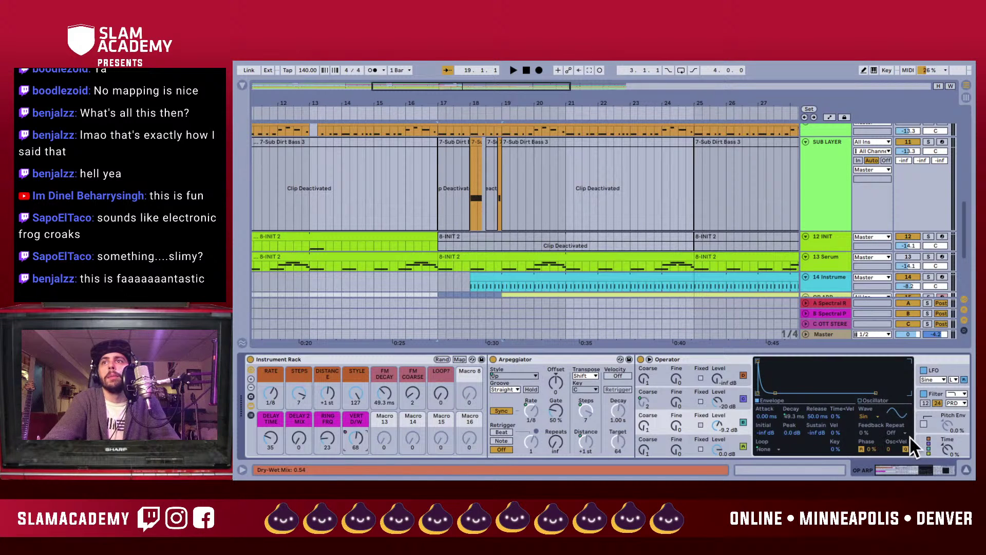
key("ctrl+z")
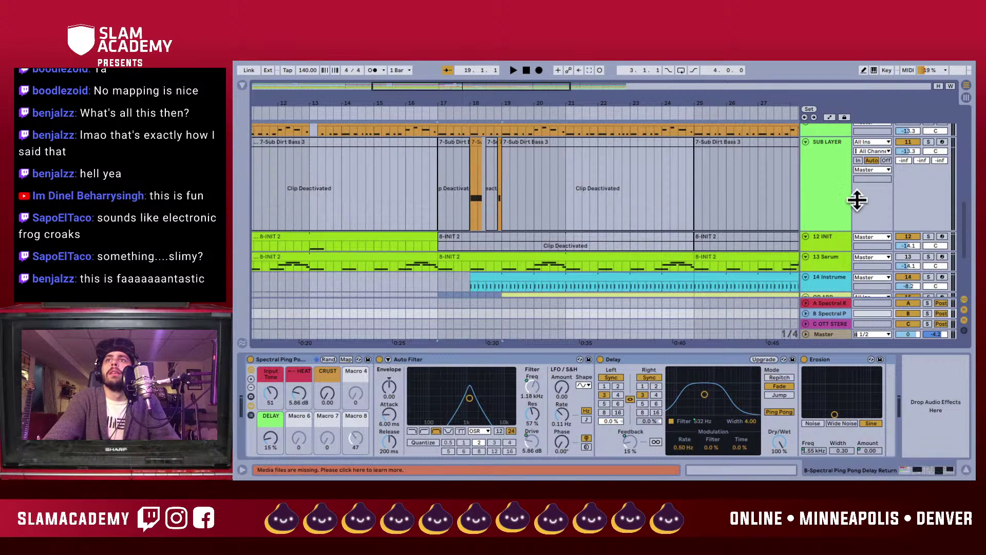
scroll(857, 198, "down", 3)
left_click(822, 208)
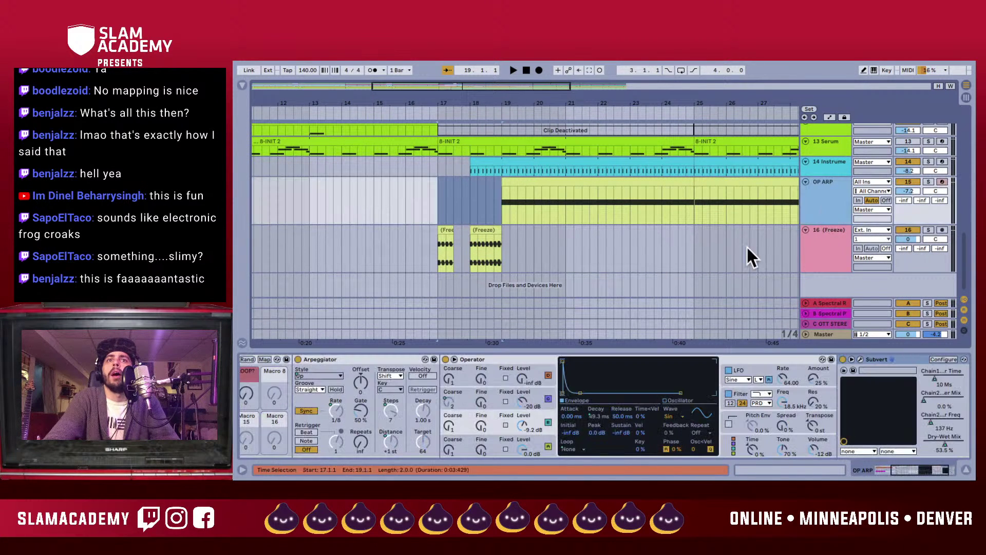
right_click(352, 439)
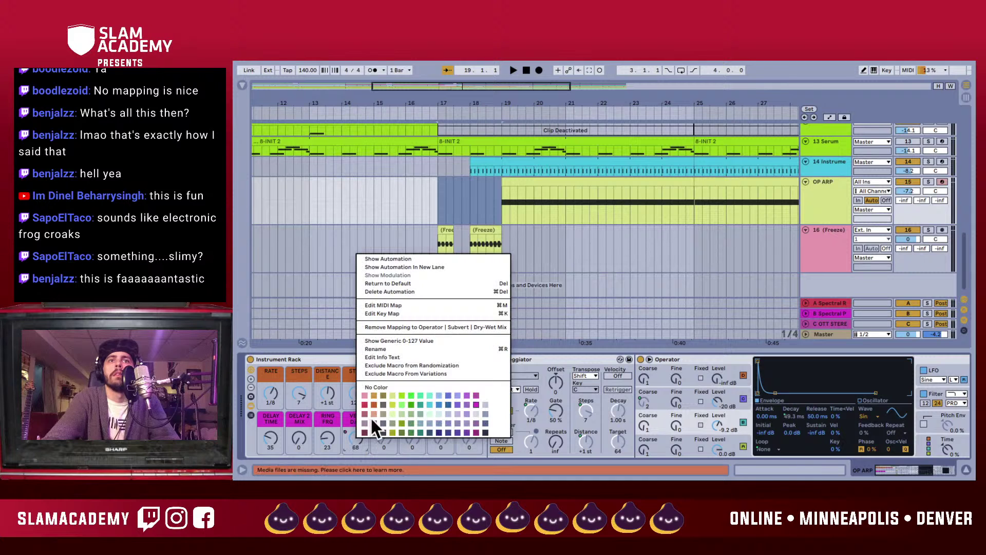
left_click(408, 291)
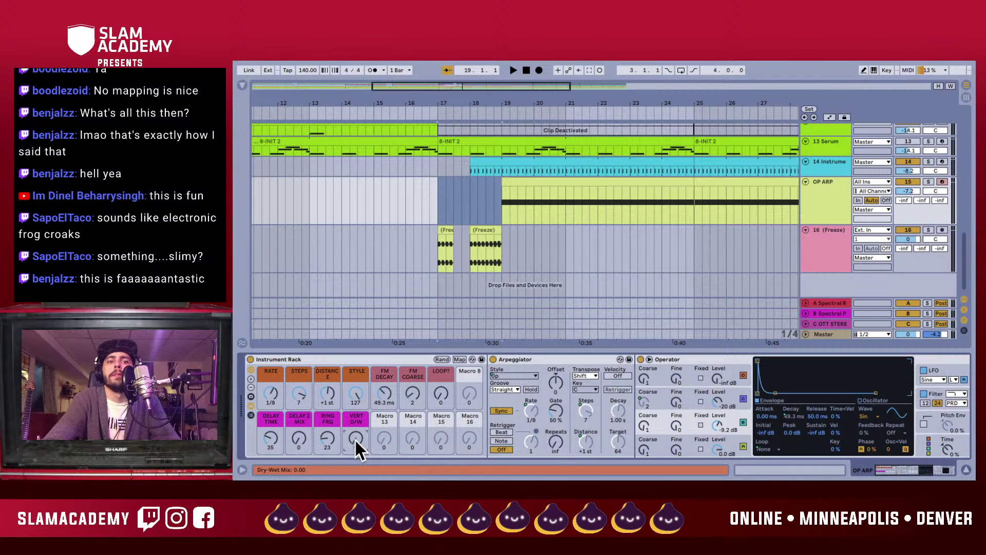
key("ctrl+z")
left_click(434, 254)
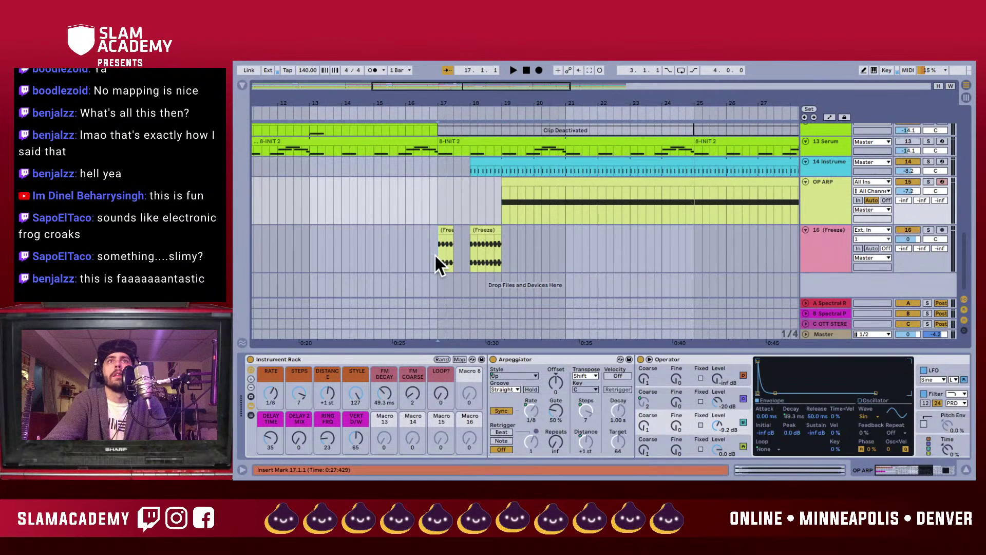
- Set track 16's volume to -7.9 dB and audition its B-Spectral Ping Pong Delay send at 0 dB
key("space")
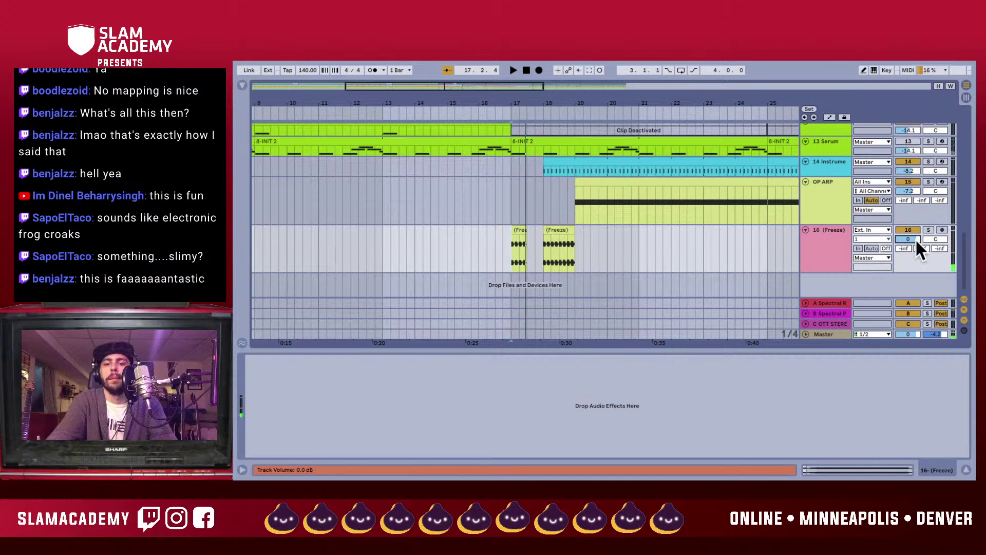
mouse_move(915, 238)
left_mouse_down()
mouse_move(915, 256)
mouse_move(907, 244)
left_mouse_up()
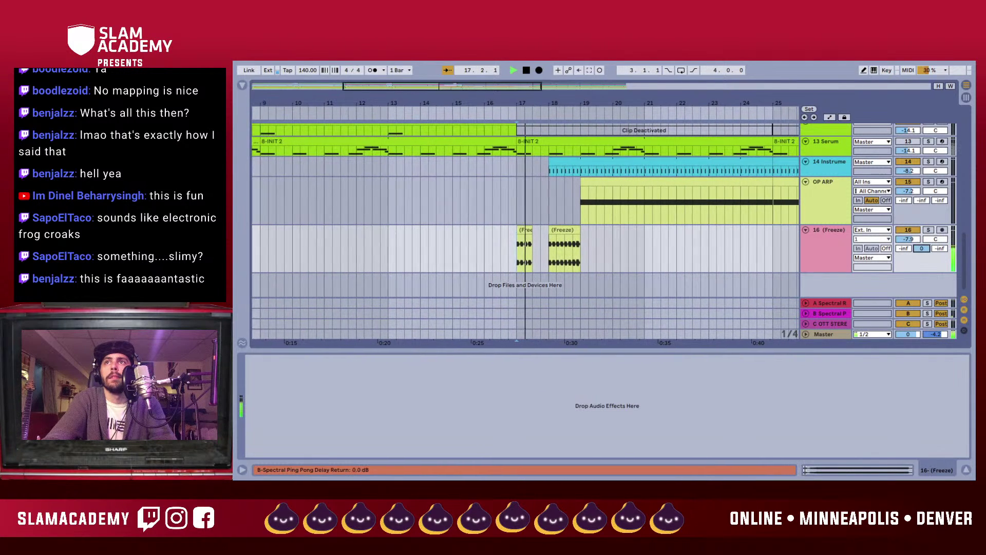
left_click_drag(921, 248, 922, 241)
key("space")
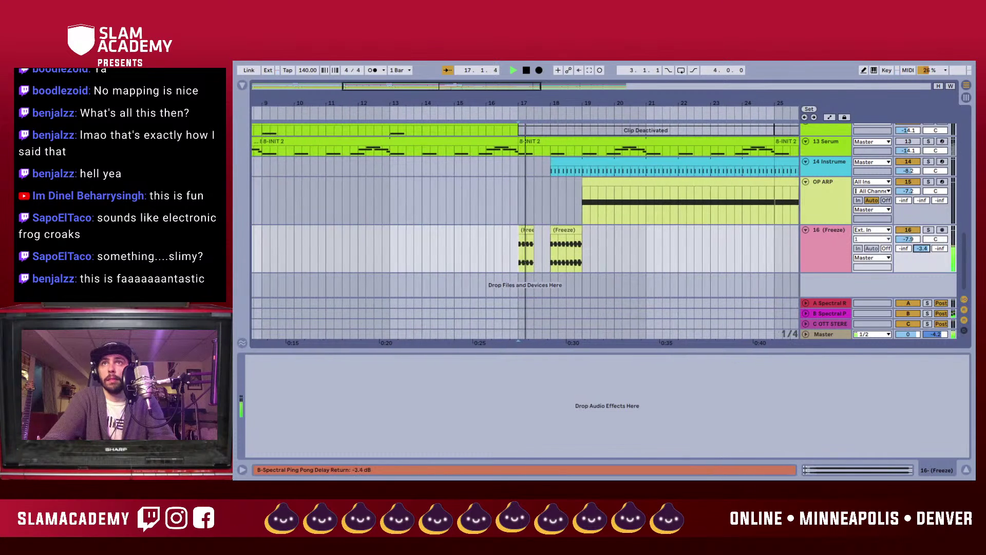
key("space")
key("Delete")
- Show track 16's ping pong delay send automation and draw a rise from -inf at 17.1.1 to 0 dB over the first frozen clip
right_click(919, 245)
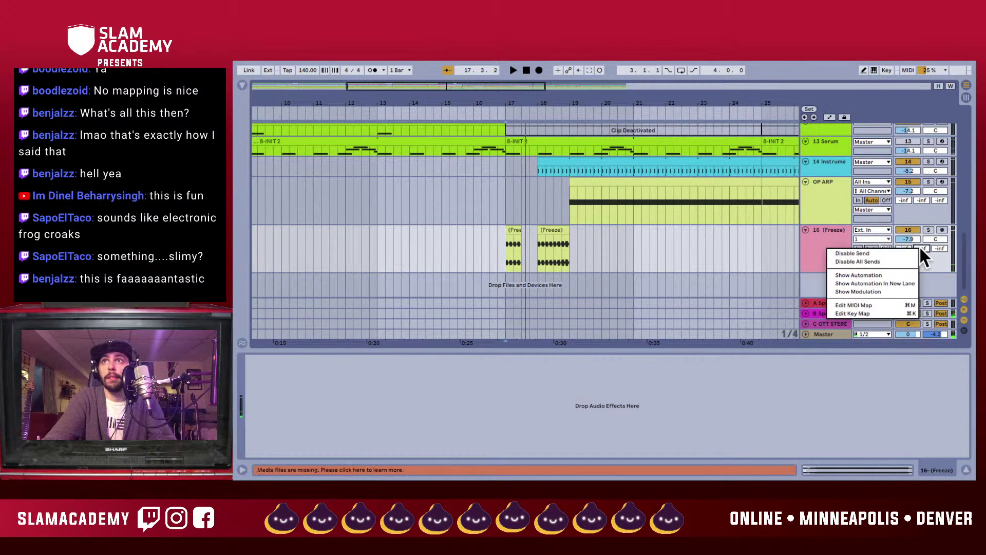
left_click(869, 273)
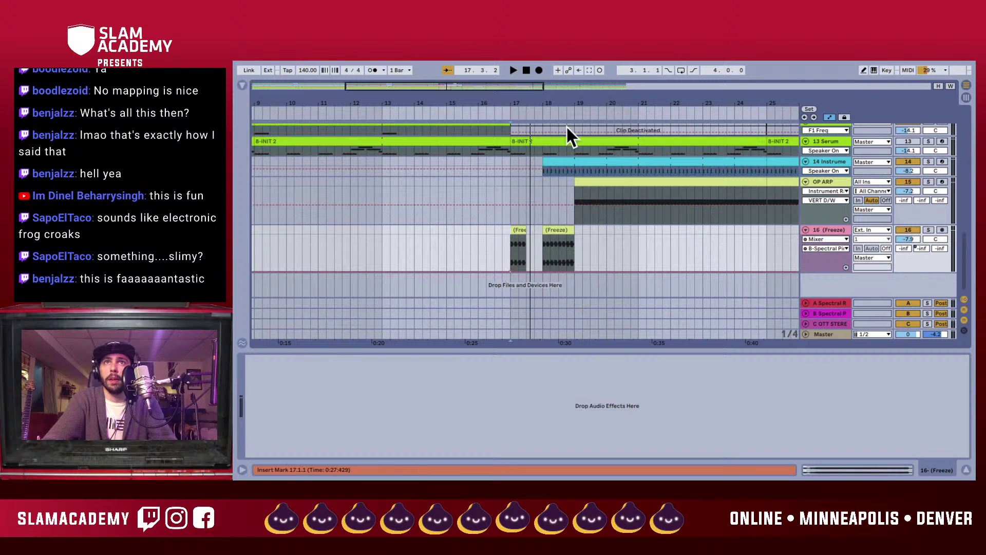
left_click_drag(529, 100, 516, 233)
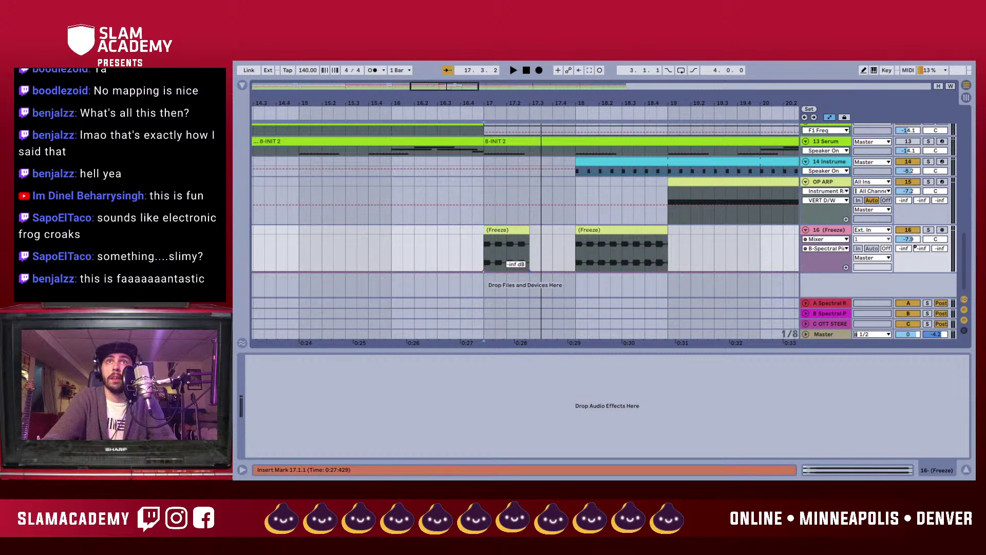
key("space")
left_click_drag(529, 271, 576, 235)
key("space")
key("space")
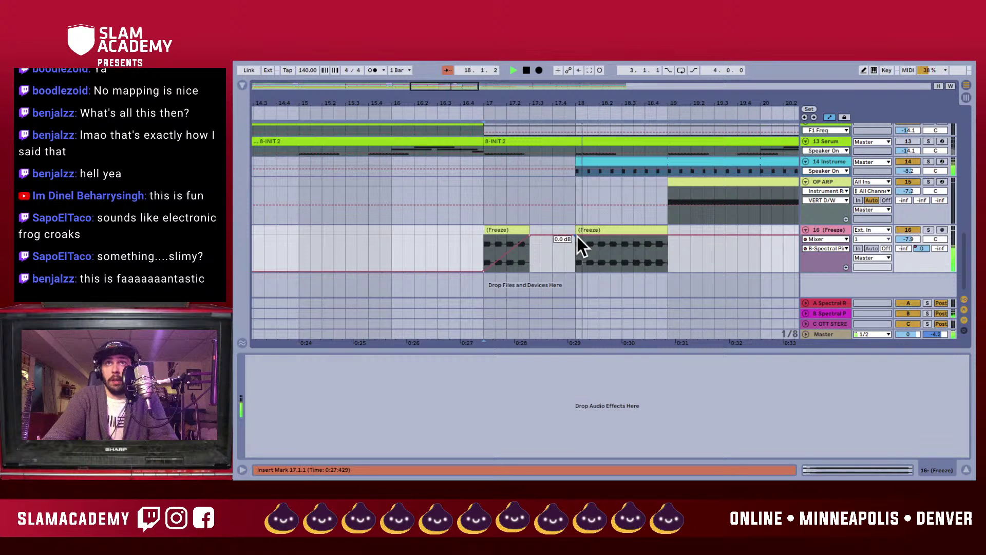
key("space")
key("space")
key("space")
key("space")
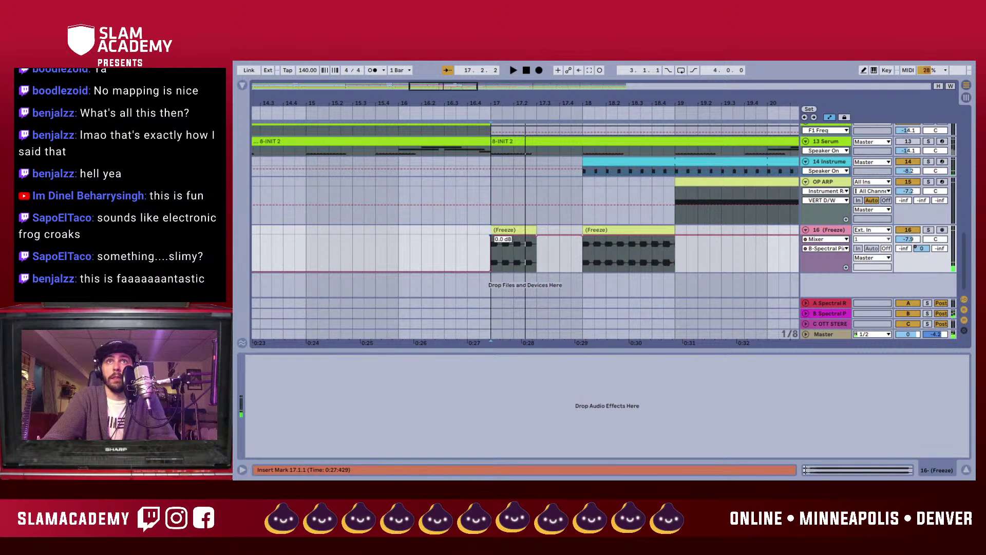
- Reshape the delay send automation so it ramps up to 0 dB within the first frozen clip and drops to -inf at 18.1.1
left_click_drag(492, 263, 489, 235)
key("space")
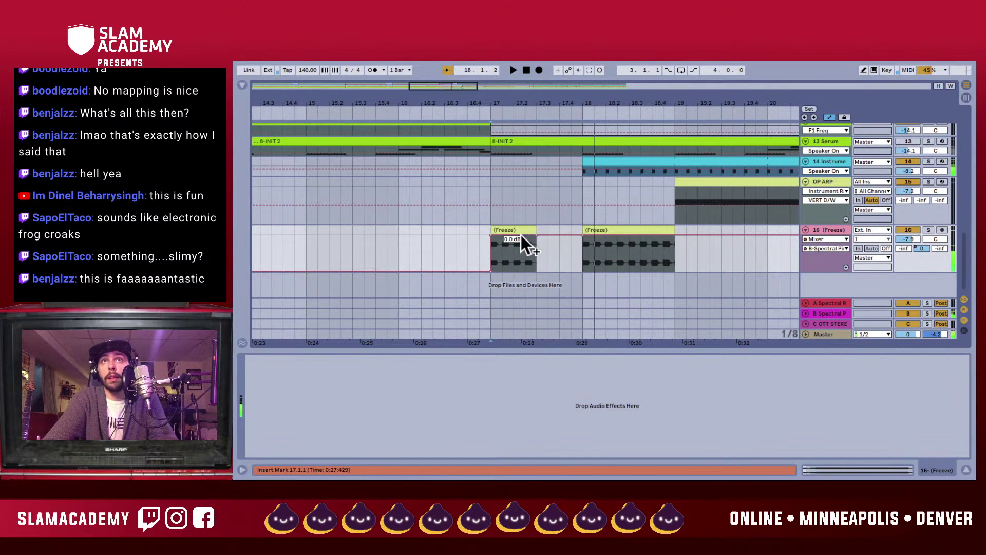
key("space")
left_click_drag(491, 235, 520, 235)
left_click_drag(606, 234, 584, 270)
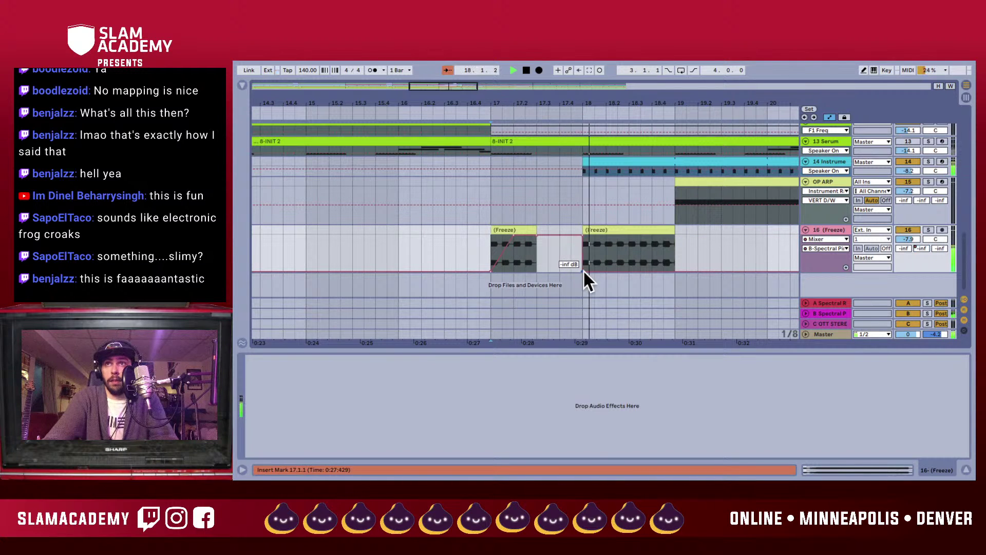
key("space")
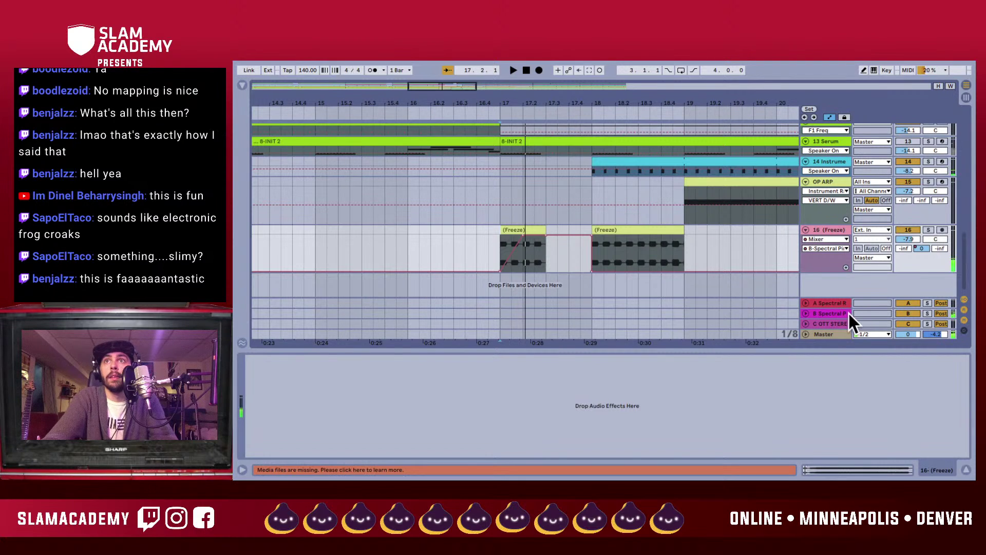
- Try sending track 16 to the C-OTT STEREO return at 0 dB during playback
left_click(826, 321)
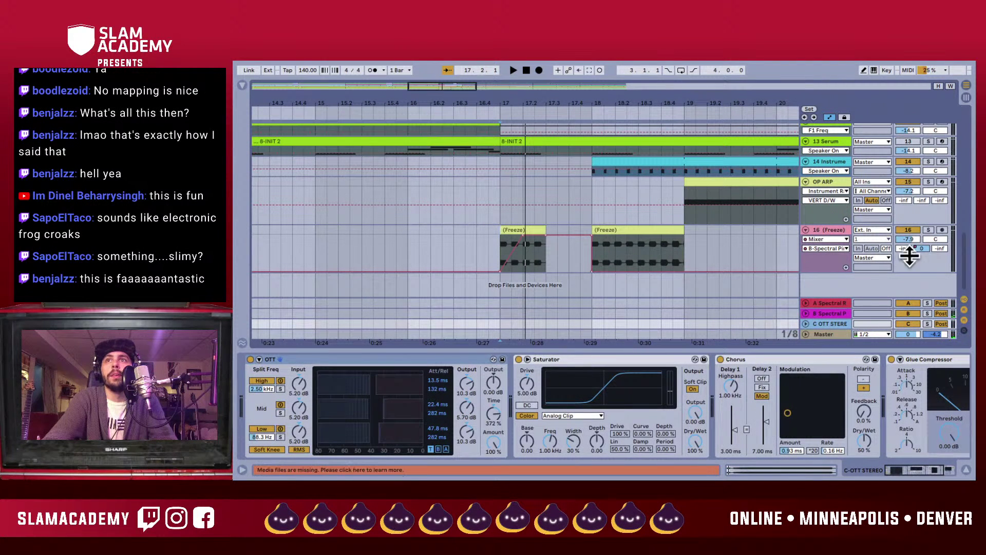
left_click(940, 249)
left_click_drag(940, 248, 940, 208)
key("space")
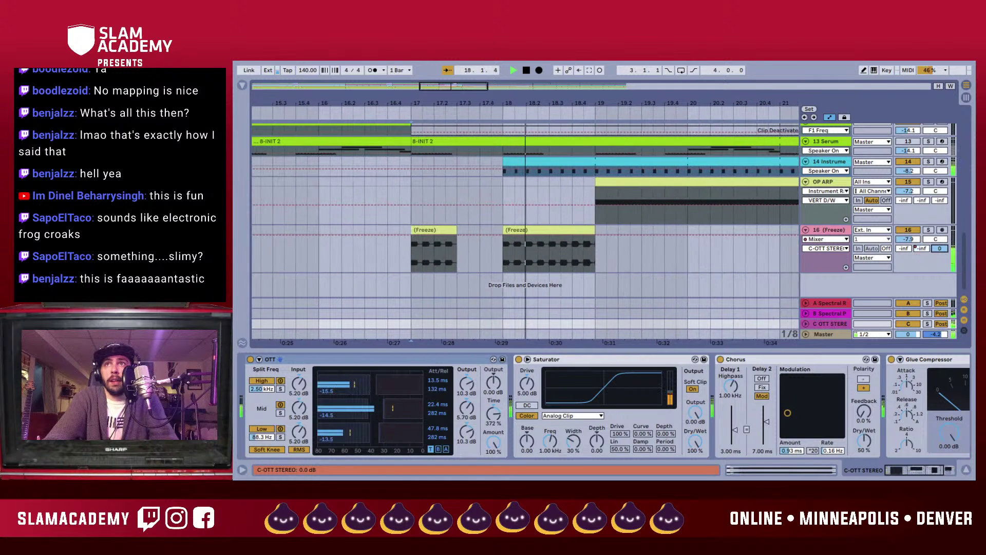
left_click_drag(941, 248, 942, 288)
key("space")
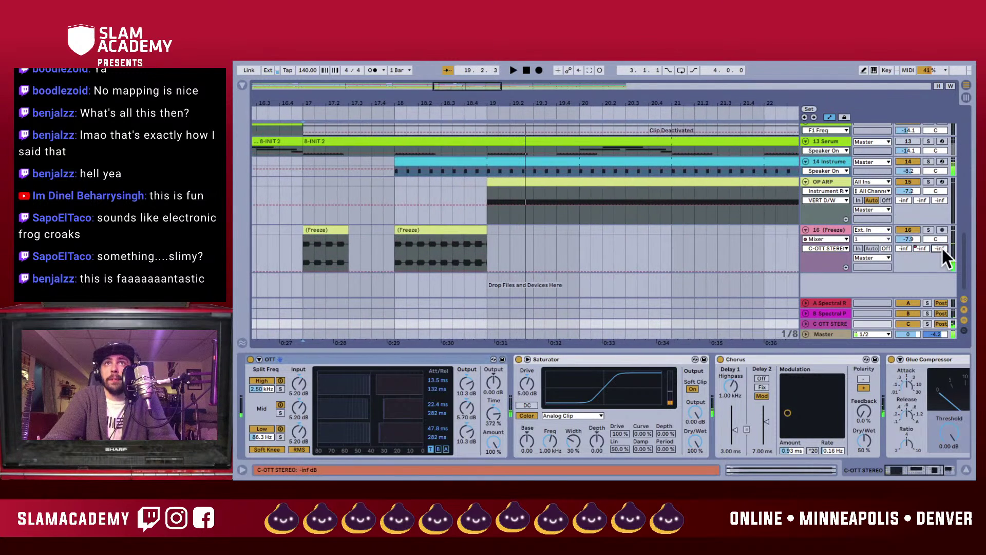
- Audition track 16 with its A-Spectral Reverb Return send at 0 dB and bring up that send's automation
key("space")
left_click_drag(902, 248, 902, 209)
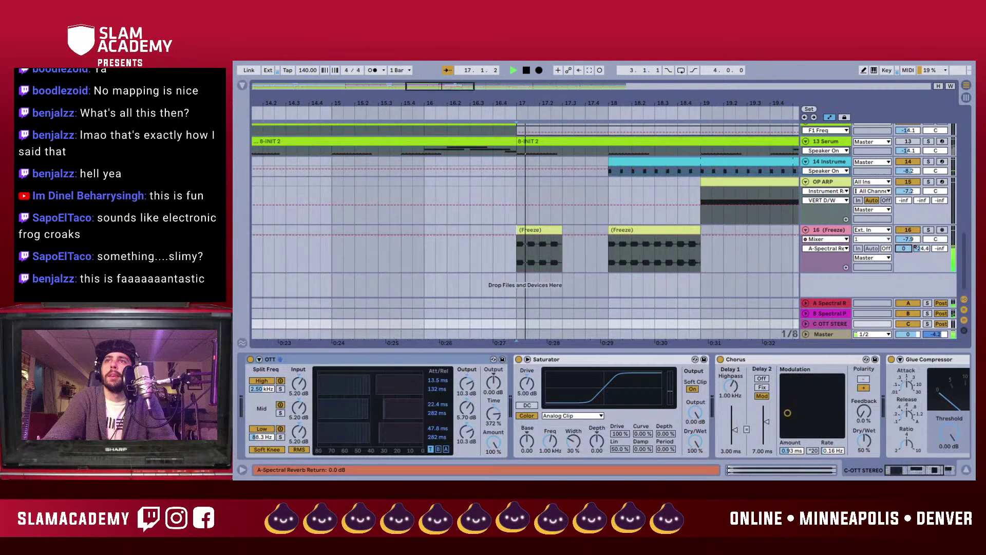
key("space")
right_click(901, 248)
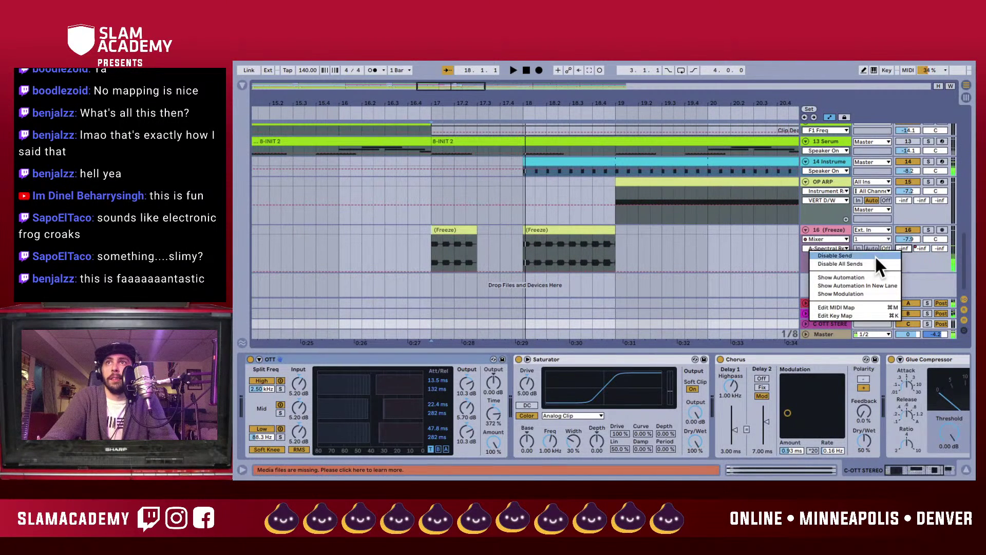
left_click(830, 215)
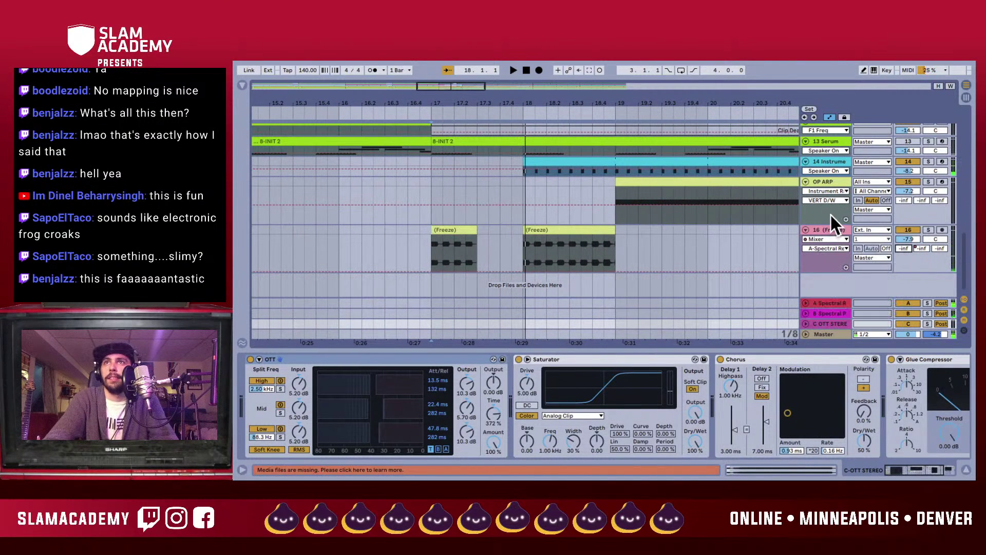
- Replace the Reverb in the A-Spectral Reverb Return chain with Hybrid Reverb and raise its Dry/Wet amount
left_click(828, 302)
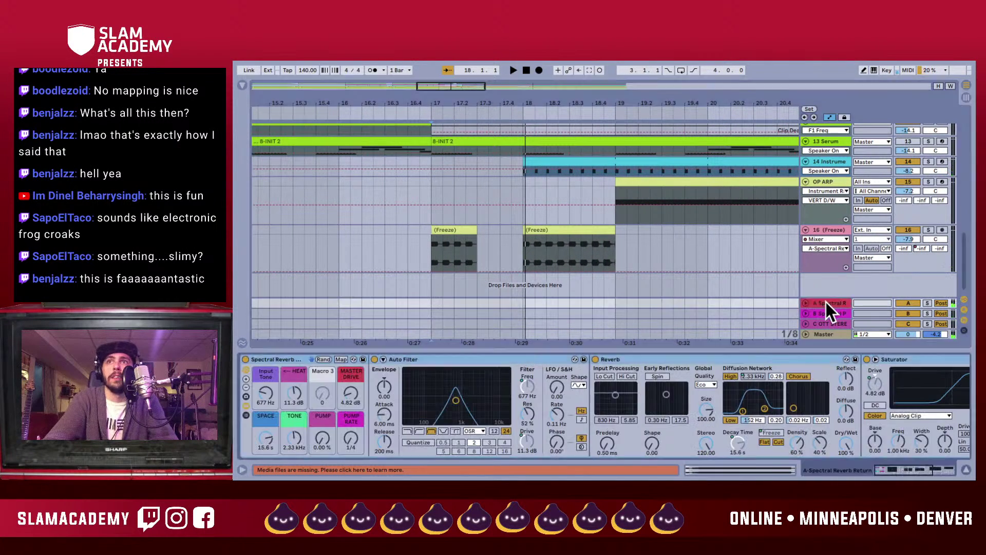
left_click(621, 361)
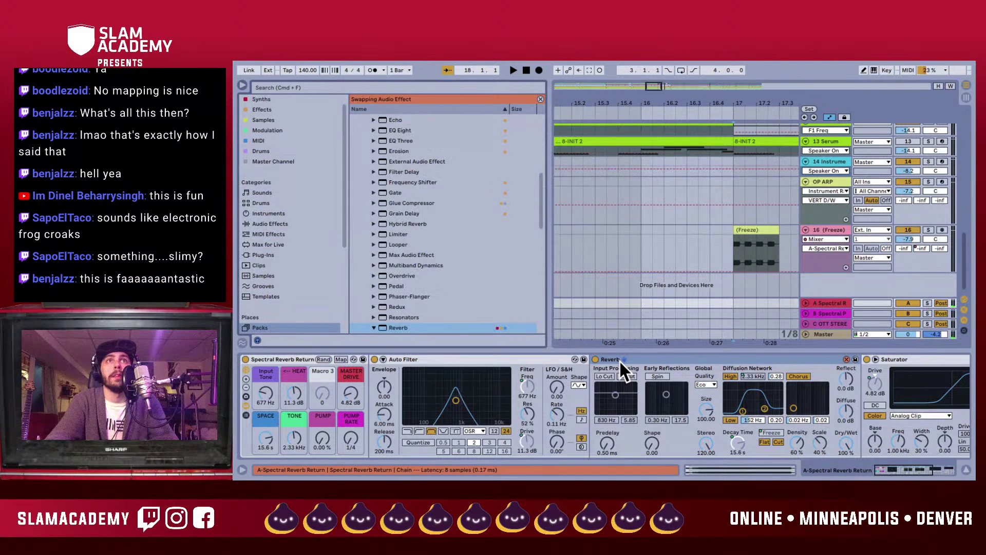
key("super+f")
type("HYRI")
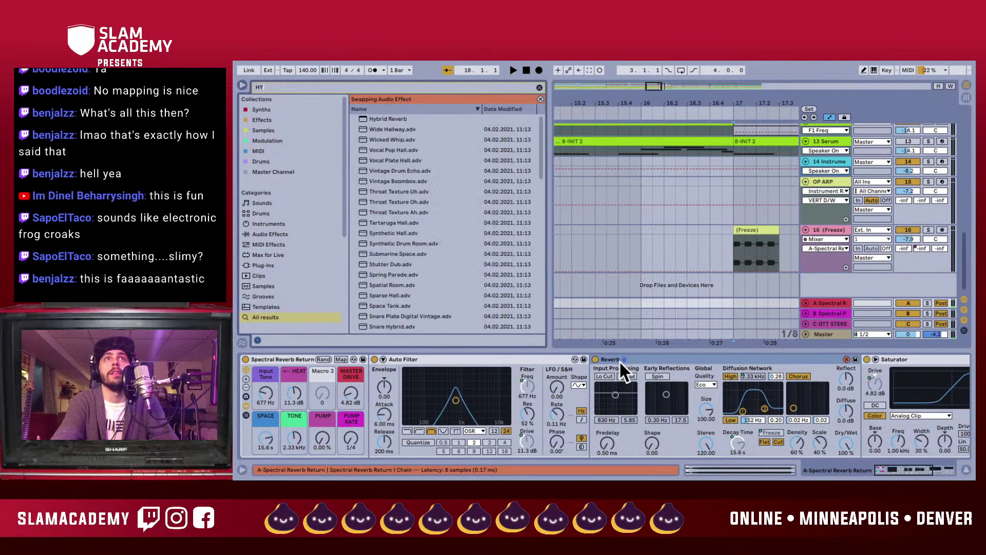
key("BackSpace")
key("BackSpace")
key("Down")
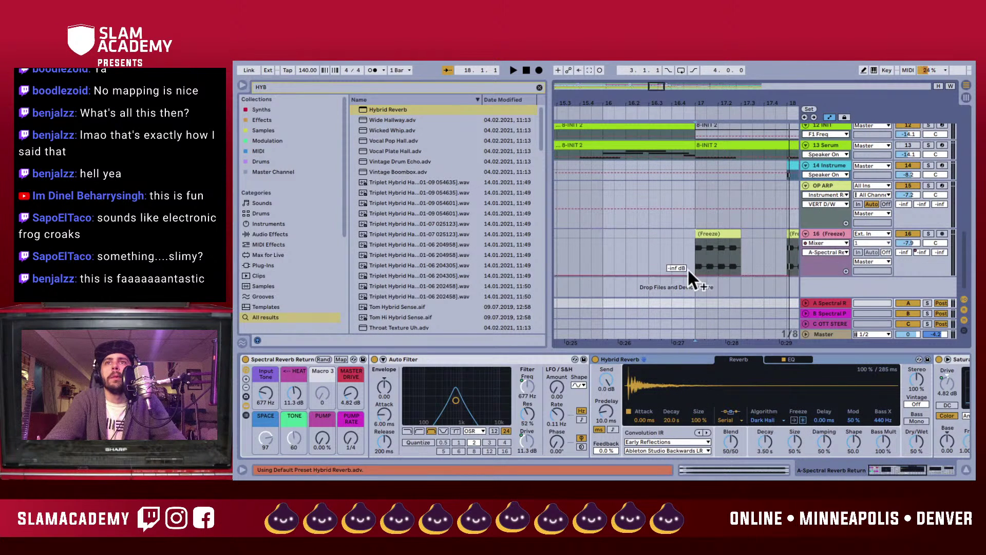
scroll(719, 262, "right", 3)
scroll(719, 262, "up", 1)
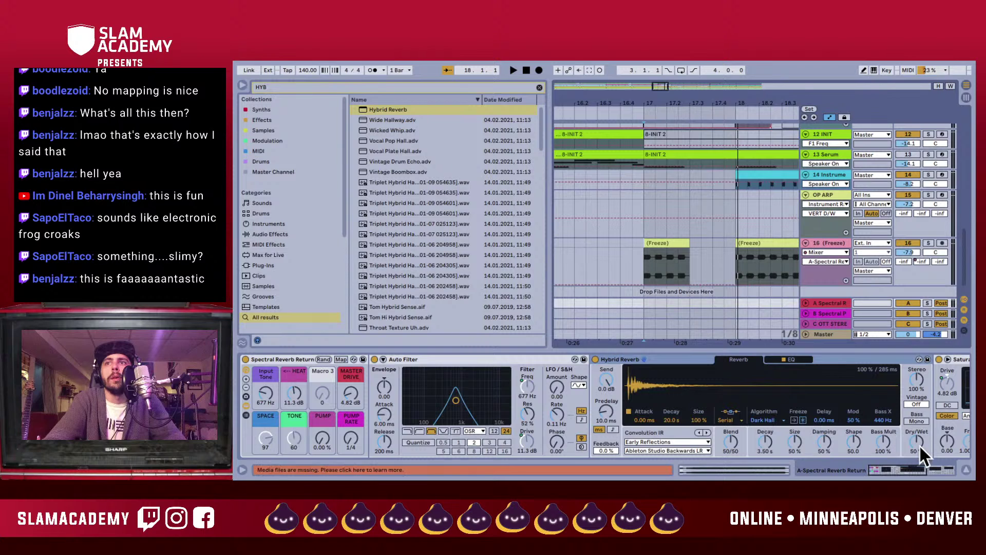
left_click_drag(919, 445, 916, 416)
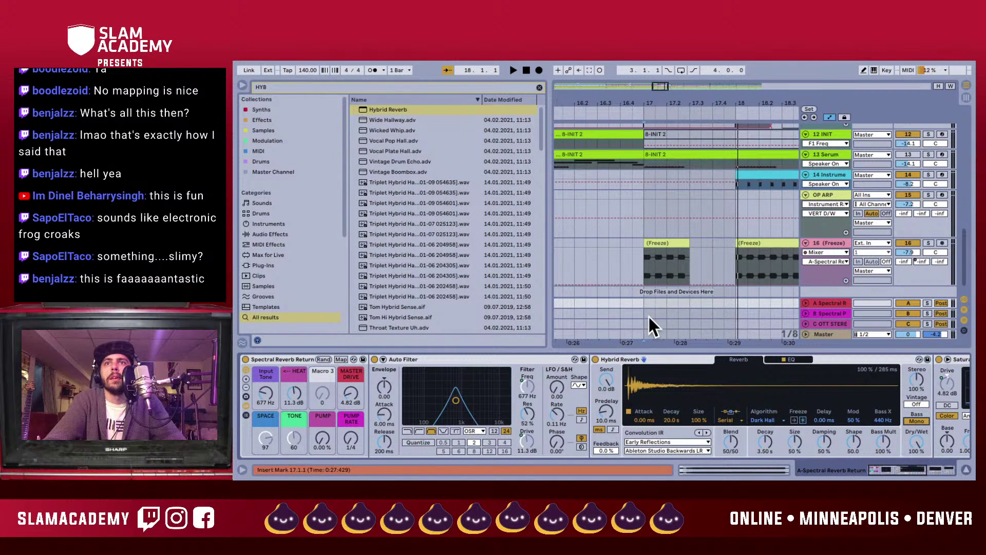
- Automate track 16's spectral reverb send to rise from -inf at 17.1.1 to 0 dB at the end of the first frozen clip
scroll(653, 285, "left", 1)
left_click(657, 281)
key("space")
left_click_drag(671, 275, 704, 249)
key("space")
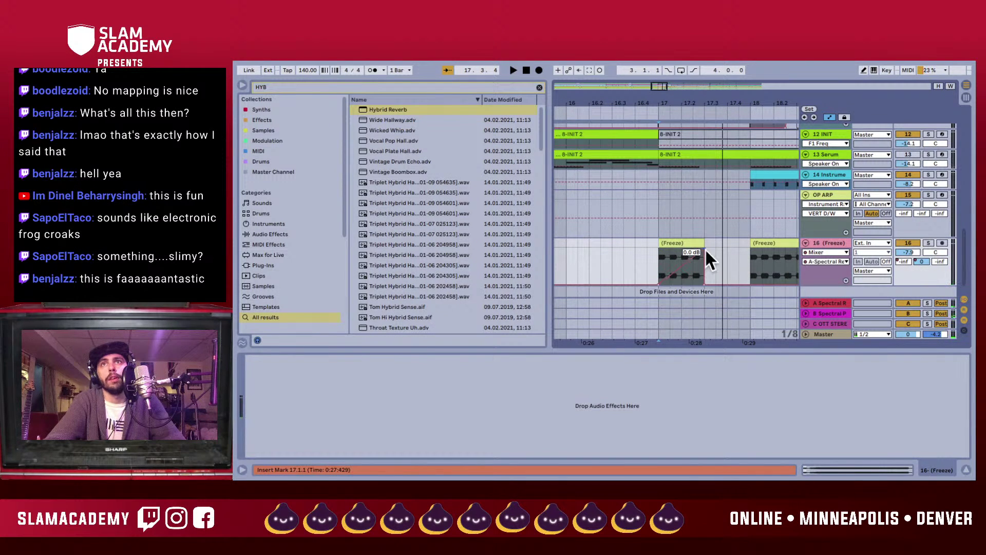
key("space")
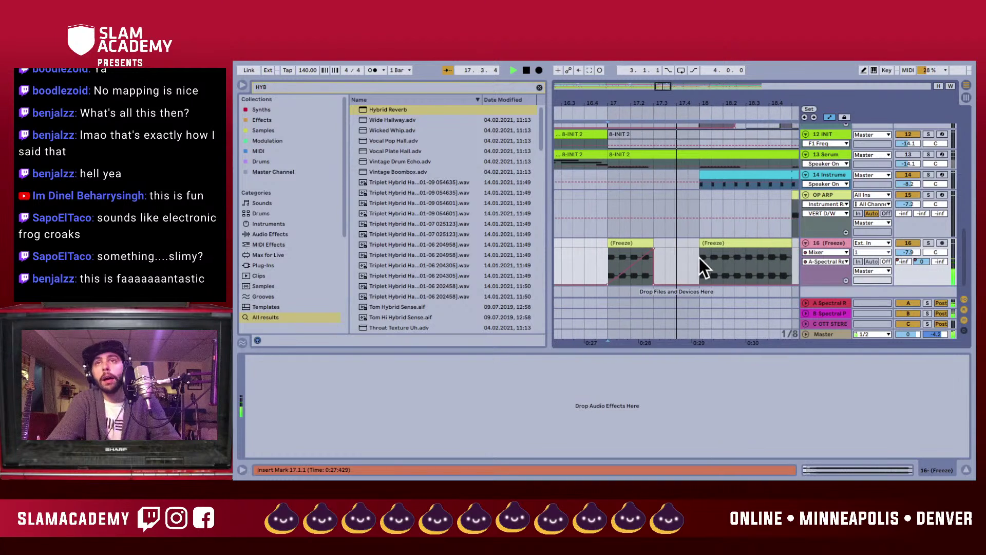
- Try a reverb send curve on track 16 that falls from 0 dB at 18.1.1 to -inf at 19.1.1
left_click_drag(628, 279, 713, 287)
left_click(621, 270)
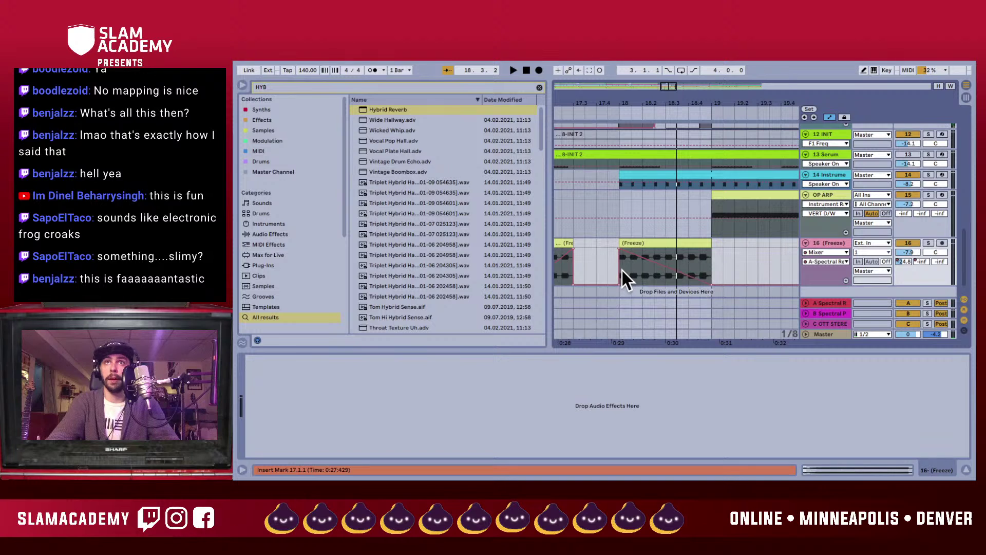
key("space")
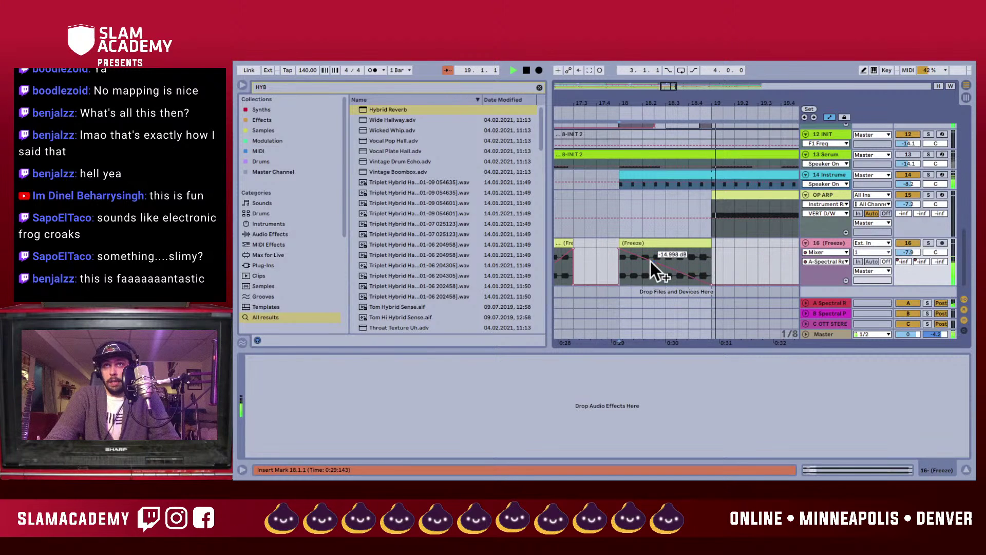
key("space")
key("space")
key("space")
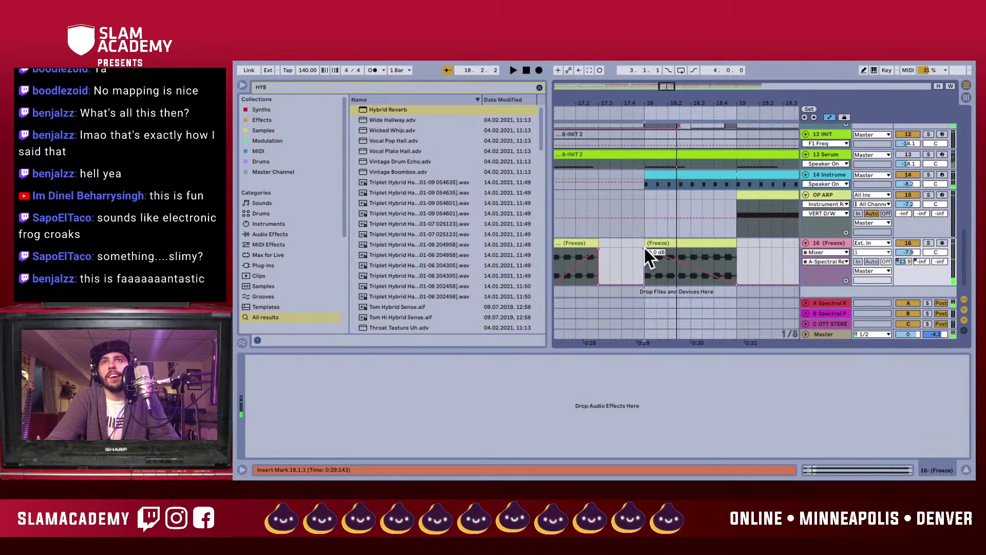
- Reshape the reverb send automation to rise across the second frozen clip from 18.1.1 to 19.1.1, with its end point lowered slightly
left_click_drag(645, 248, 722, 245)
key("space")
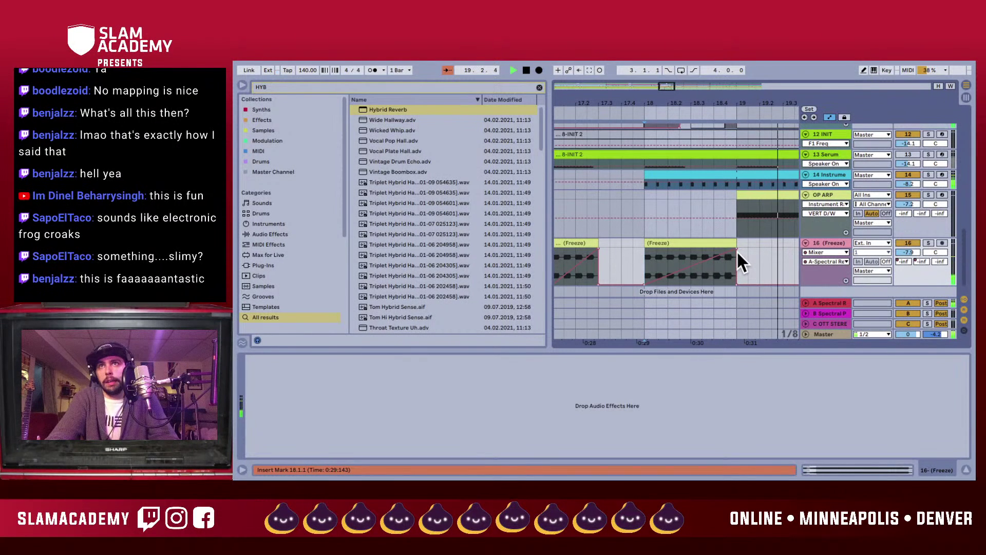
key("space")
left_click_drag(737, 249, 737, 258)
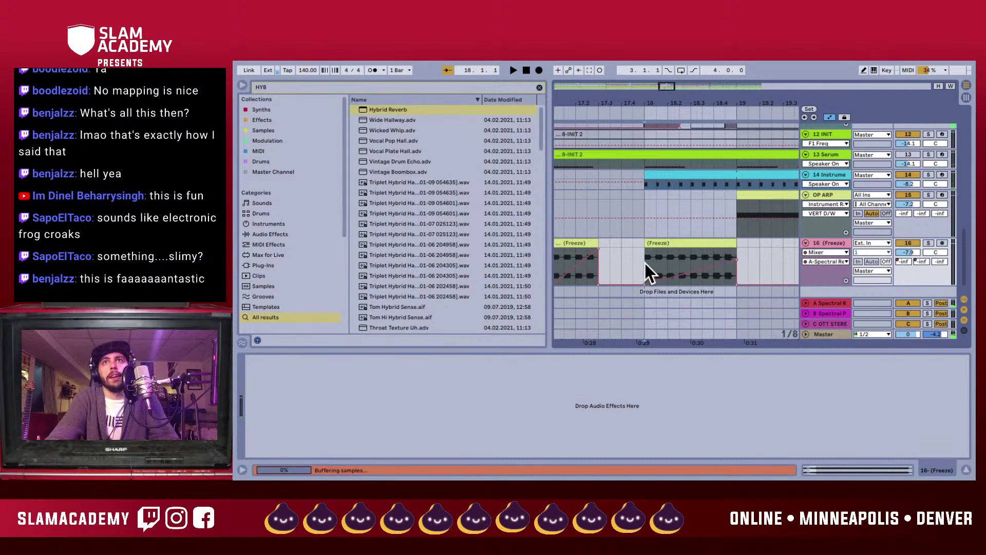
key("space")
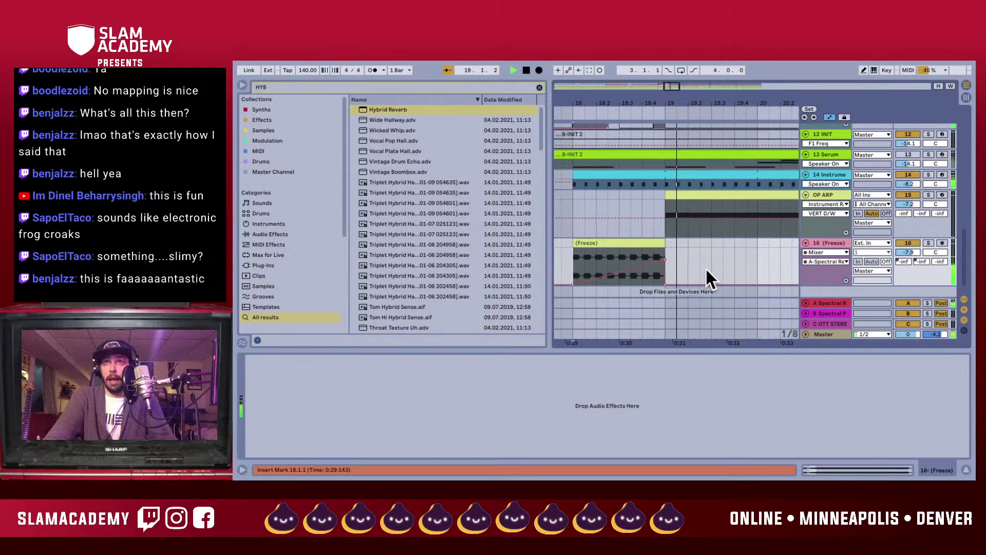
- Hide the browser, device view and automation lanes, and play the arrangement from 17.1.1
key("ctrl+alt+b")
key("ctrl+alt+l")
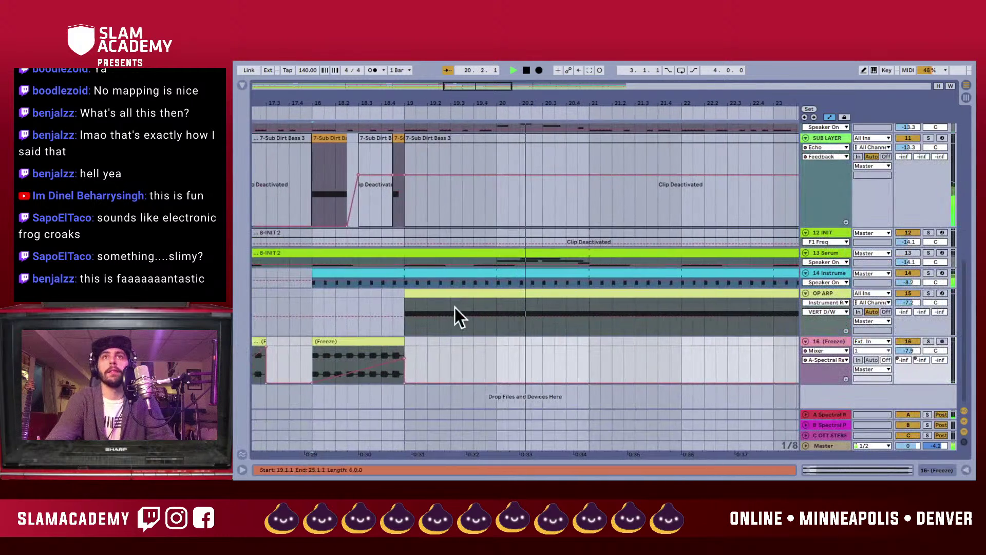
scroll(415, 319, "left", 3)
key("space")
left_click(372, 378)
key("space")
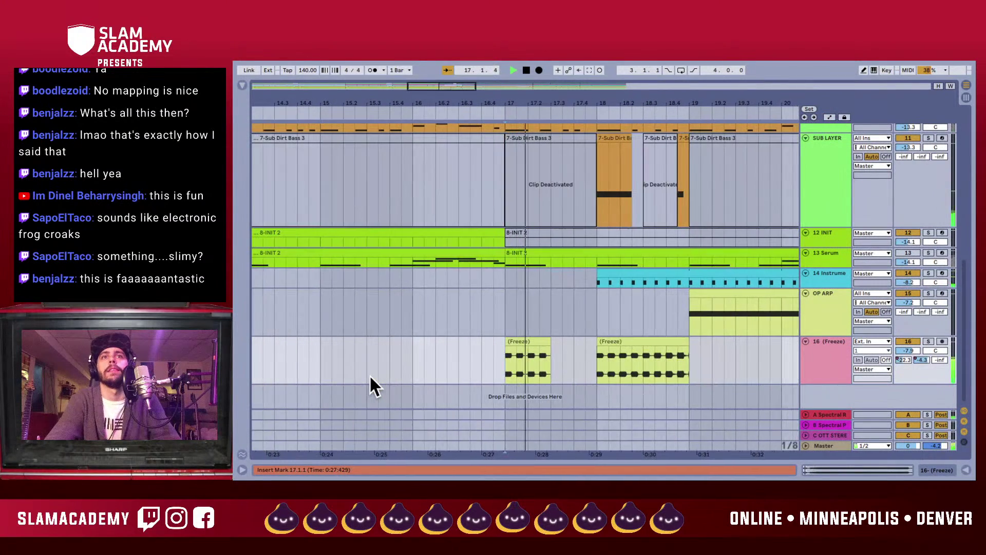
- Draw a zigzag transposition envelope on the first frozen clip that rises, dips below 0 st and climbs back to +11 st
double_click(458, 342)
key("space")
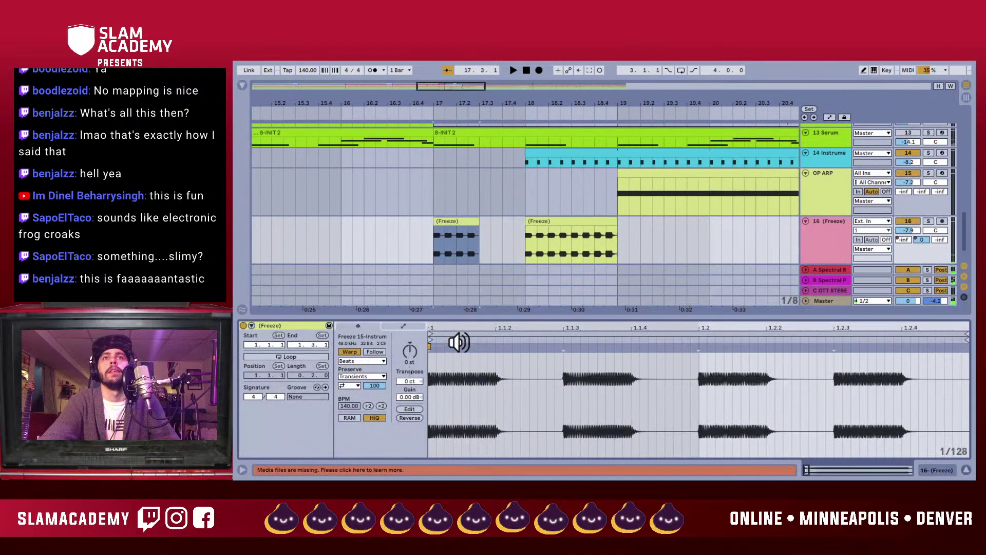
left_click_drag(410, 367, 408, 355)
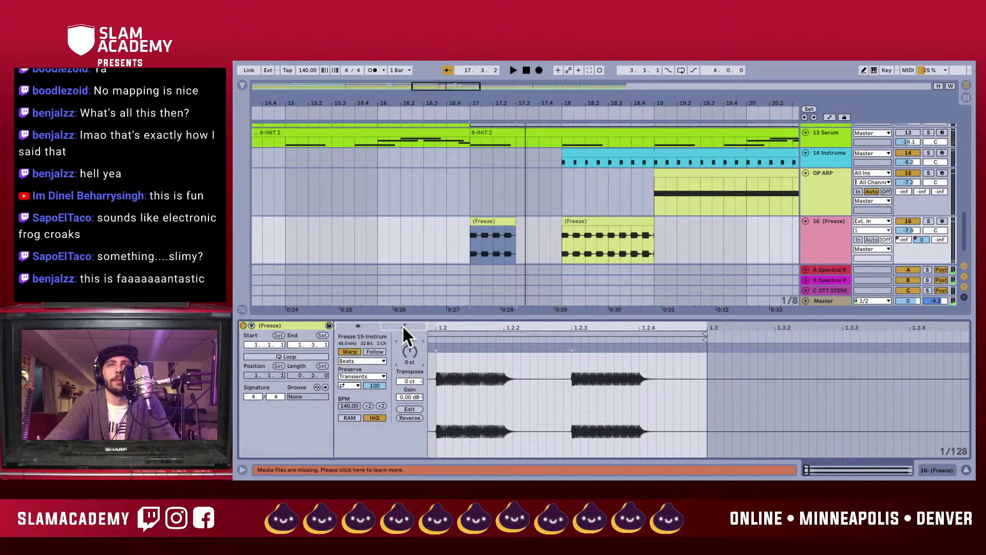
left_click(402, 325)
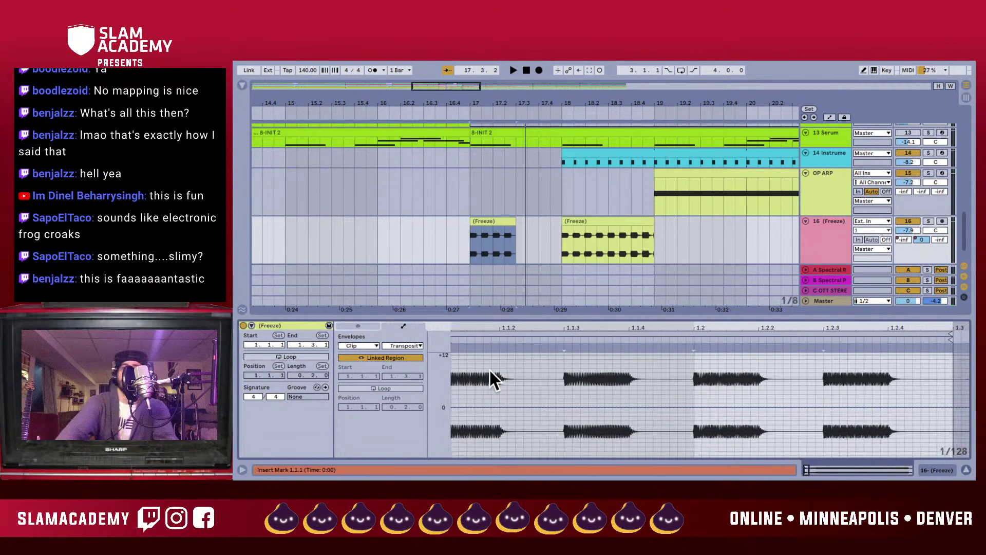
left_click_drag(528, 327, 468, 331)
left_click(464, 426)
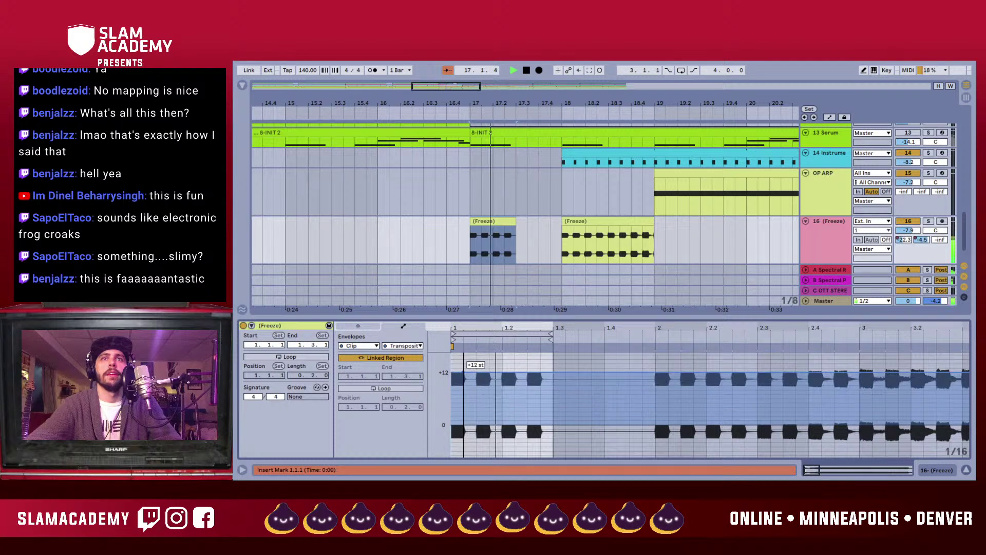
mouse_move(463, 426)
left_mouse_down()
mouse_move(451, 405)
mouse_move(480, 358)
mouse_move(502, 411)
mouse_move(502, 454)
mouse_move(535, 366)
left_mouse_up()
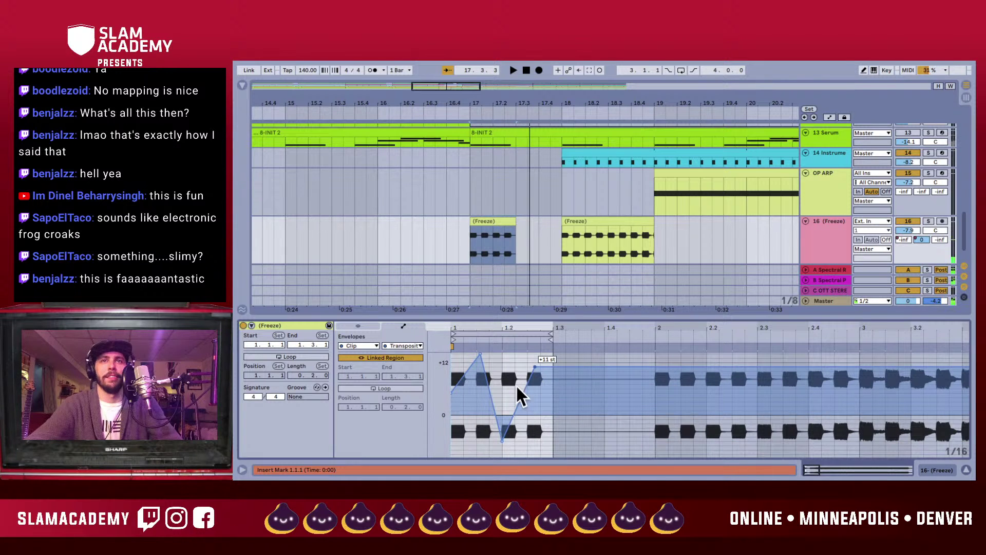
left_click(488, 408)
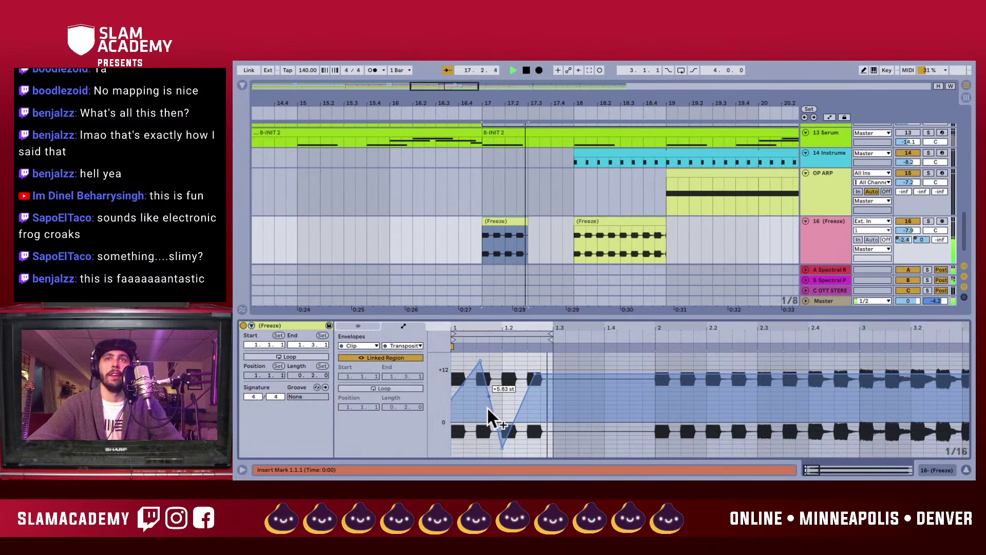
key("space")
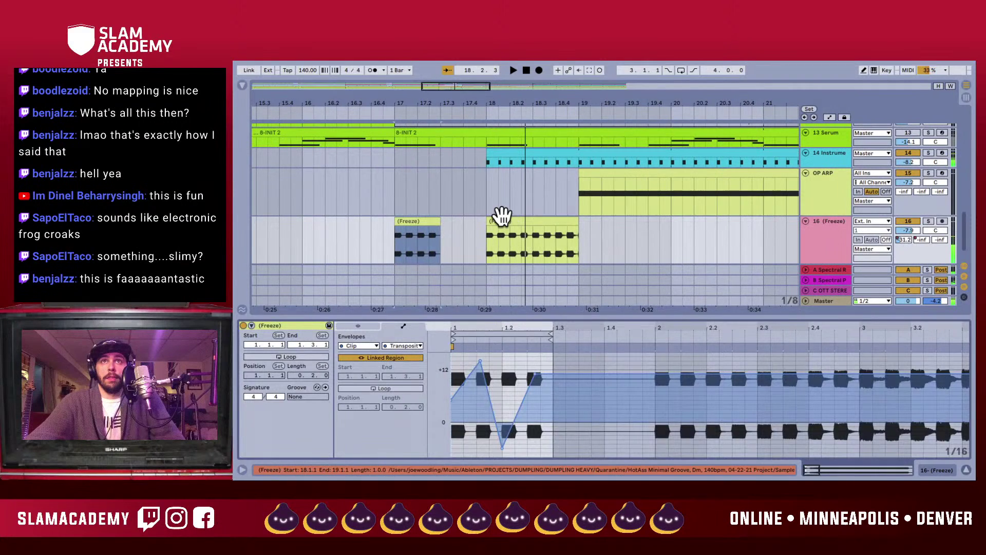
- Draw a freehand stepped transposition envelope across the second frozen clip, swinging above and below 0 st, and play it
left_click(501, 220)
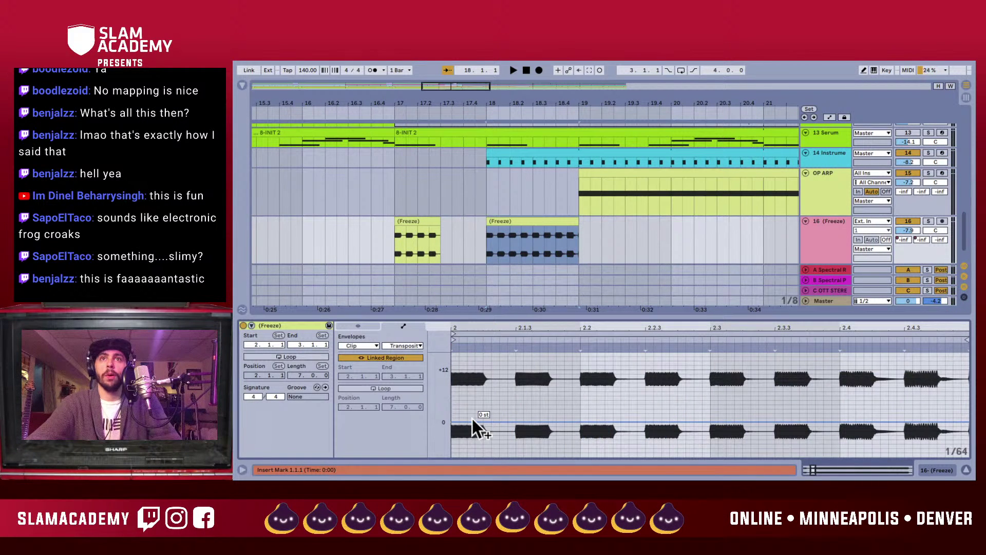
key("b")
mouse_move(478, 413)
left_mouse_down()
mouse_move(493, 378)
mouse_move(505, 374)
left_mouse_up()
mouse_move(457, 409)
left_mouse_down()
mouse_move(460, 392)
mouse_move(525, 375)
mouse_move(577, 458)
mouse_move(651, 375)
mouse_move(773, 421)
mouse_move(954, 448)
left_mouse_up()
key("space")
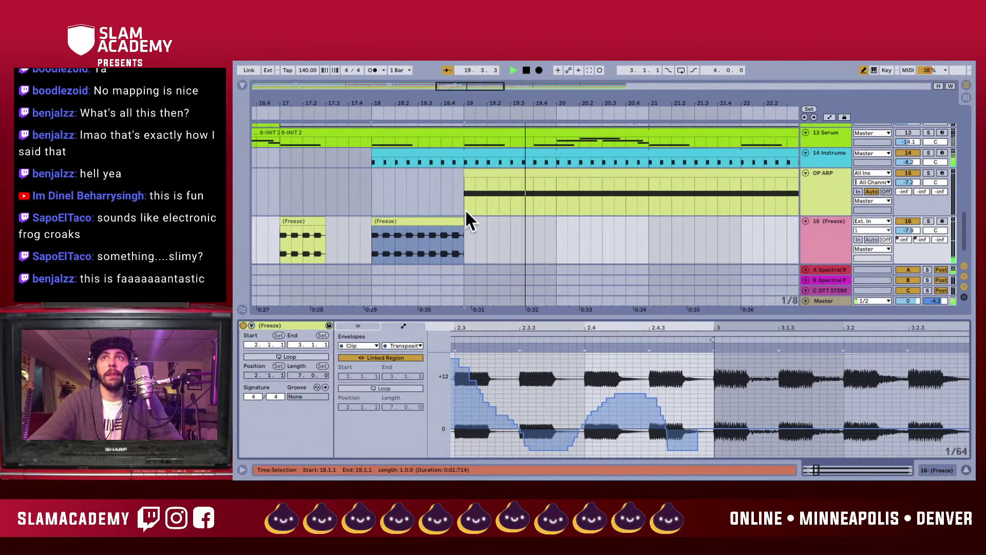
- Move the start of the long F3 note to 3.1.1 in the OP ARP clip that begins at bar 19
left_click(634, 176)
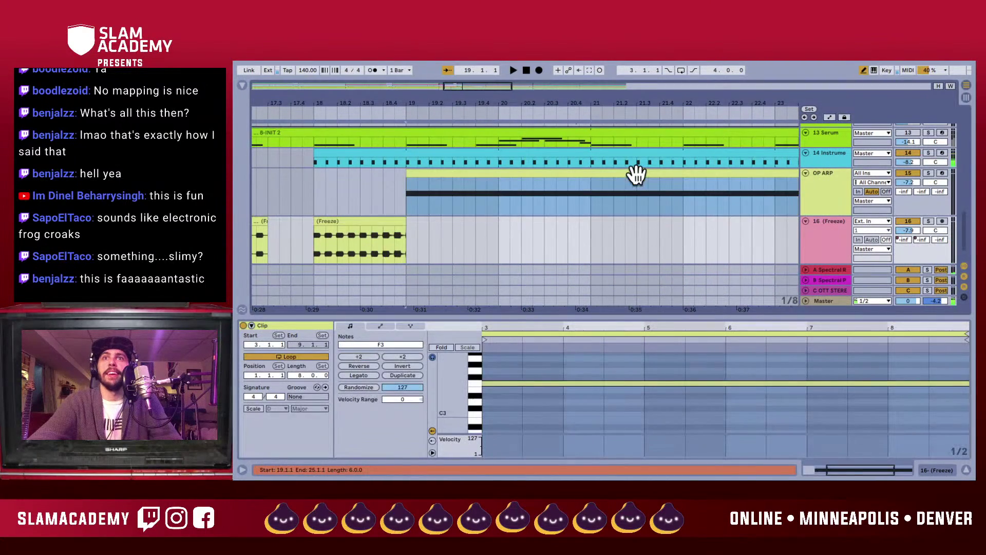
key("space")
left_click_drag(611, 339, 612, 325)
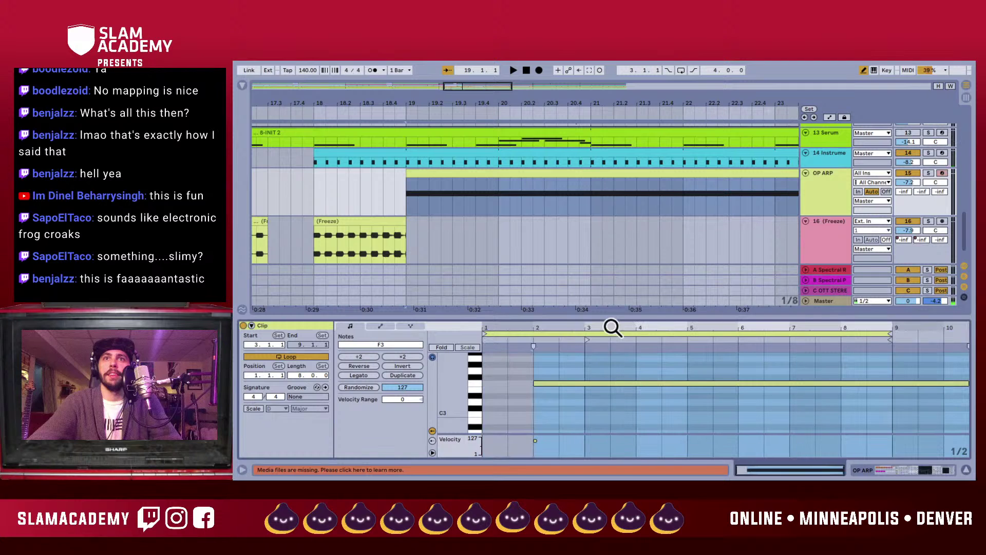
left_click(534, 384)
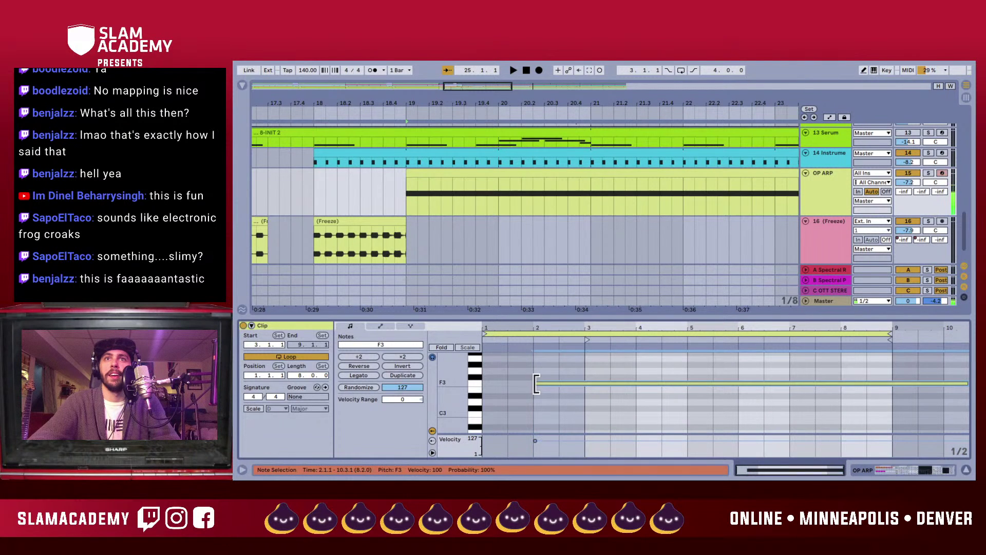
left_click_drag(534, 384, 584, 384)
- Hide the clip view, keep the browser closed, and play the arrangement from 17.1.1
scroll(358, 173, "left", 5)
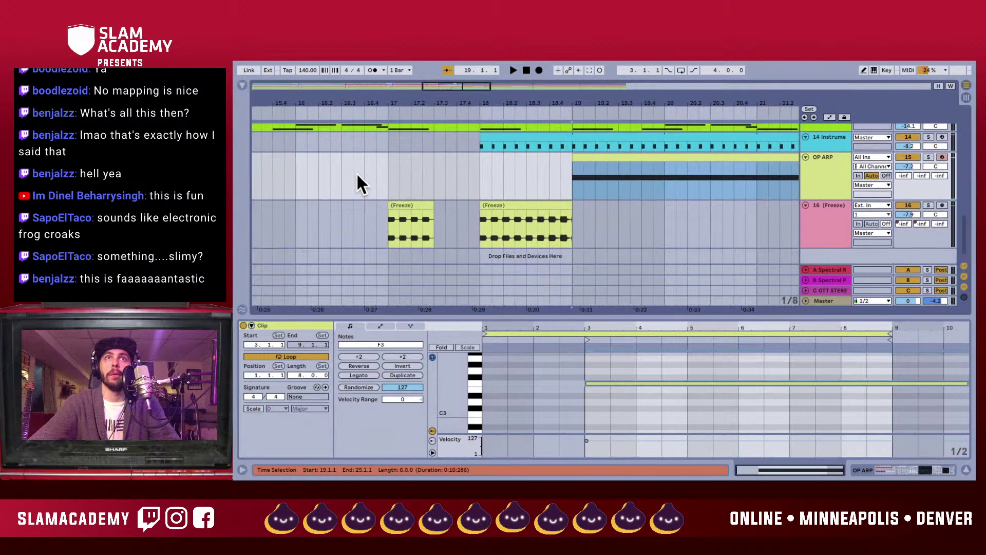
left_click(384, 178)
key("space")
key("alt+super+b")
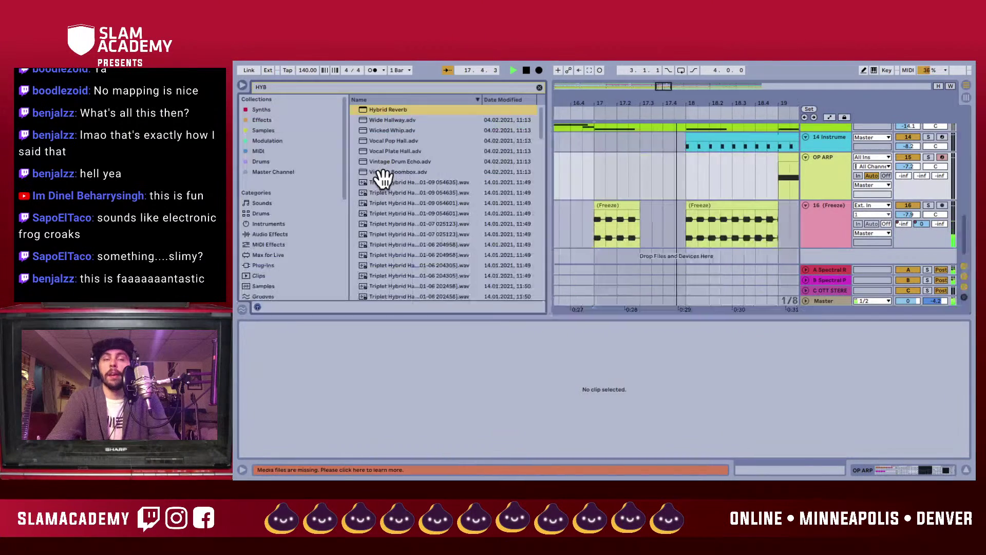
key("alt+super+l")
key("alt+super+b")
key("space")
key("space")
- Delete the KICKS section from 17.4.1 to 17.4.3 and play the drop from 17.1.1
scroll(405, 256, "up", 5)
scroll(405, 255, "up", 8)
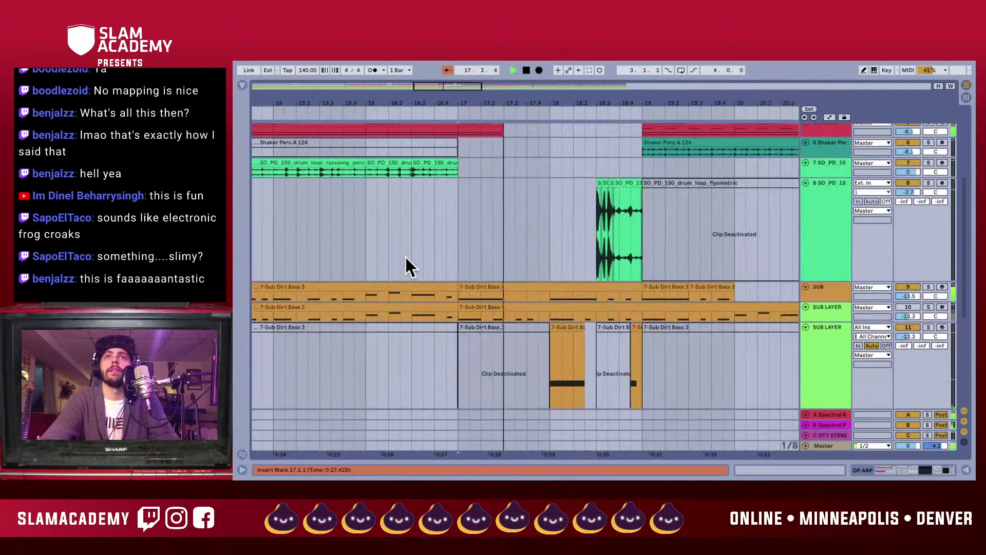
key("space")
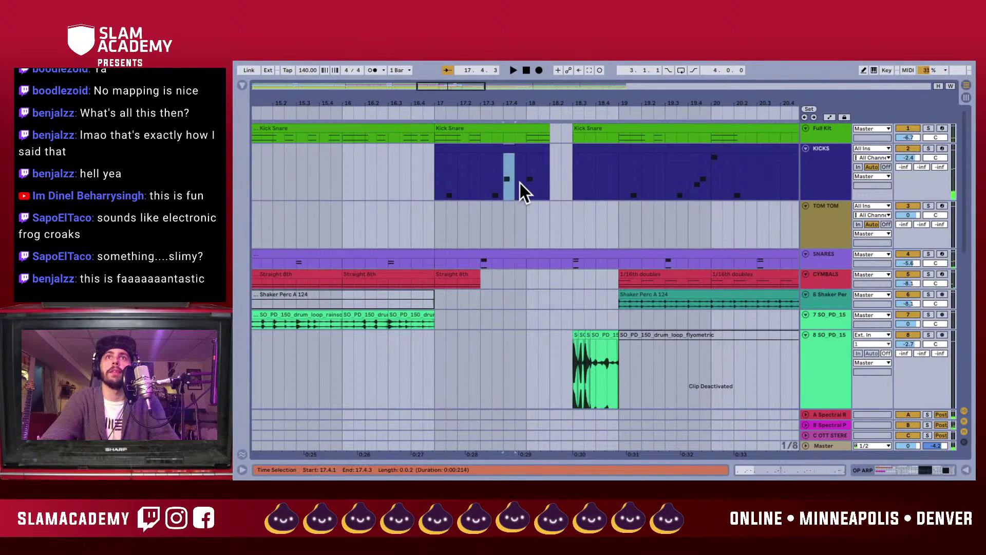
key("Delete")
left_click(433, 199)
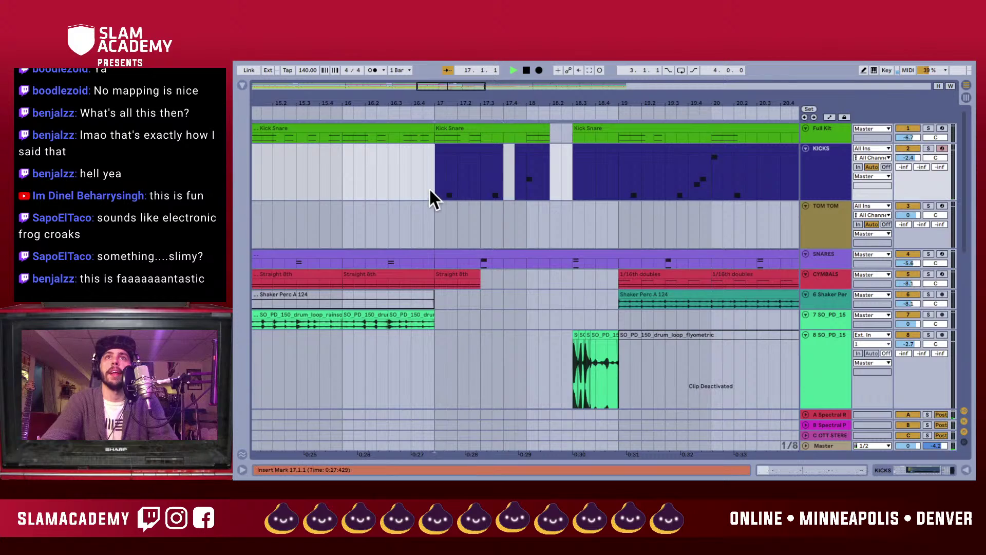
key("space")
- Listen through to bar 26 while reviewing the drum and bass tracks and the overall arrangement, and stop playback
scroll(431, 195, "left", 3)
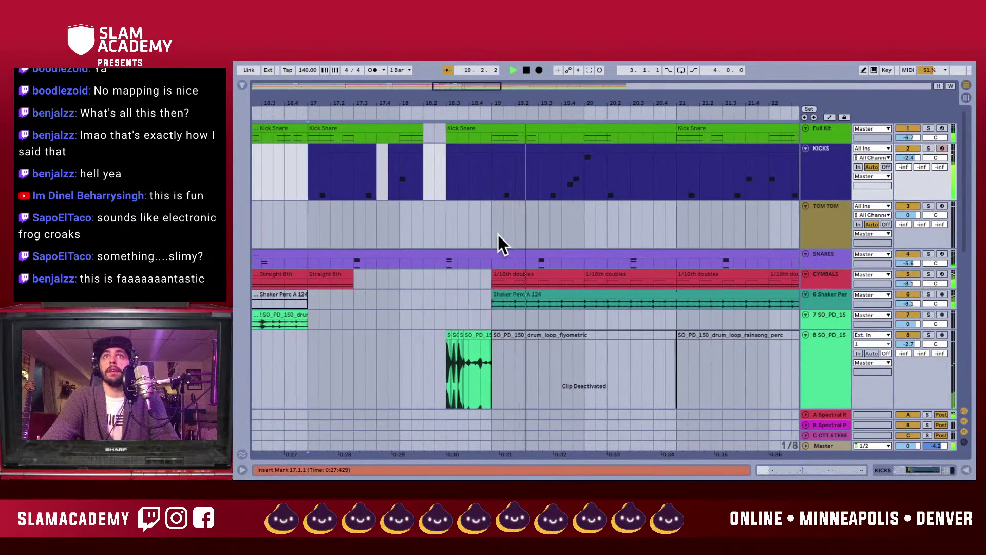
scroll(525, 368, "down", 5)
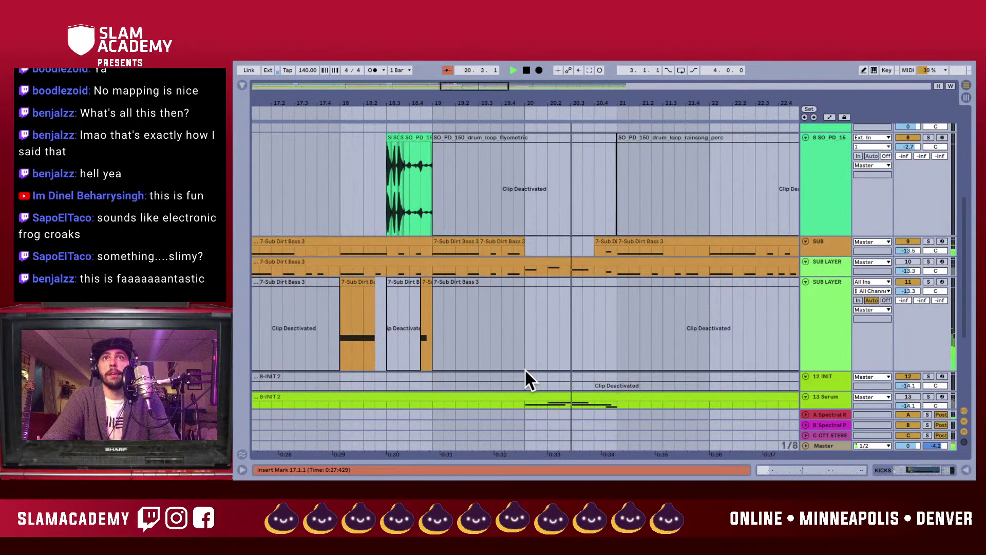
scroll(525, 368, "up", 5)
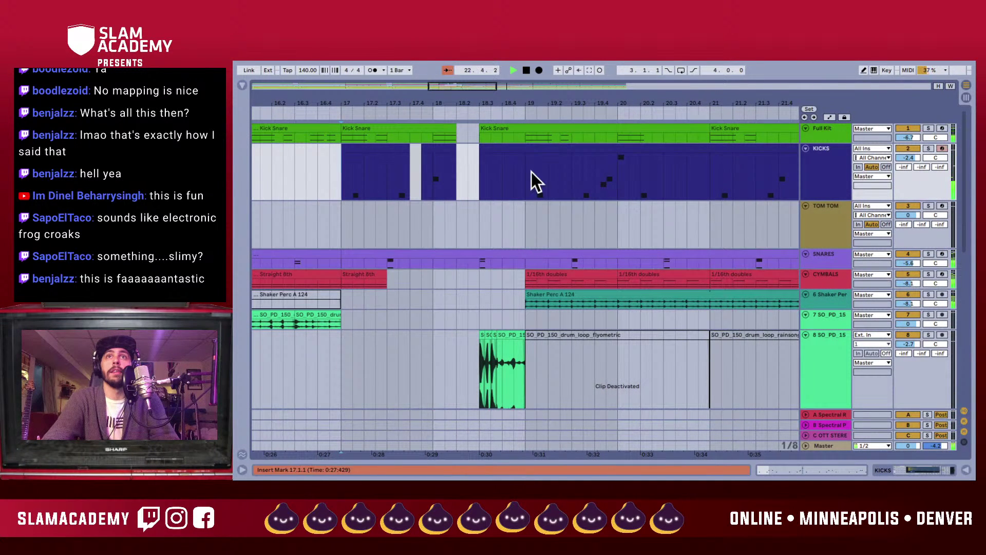
scroll(563, 273, "right", 5)
left_click_drag(652, 99, 652, 42)
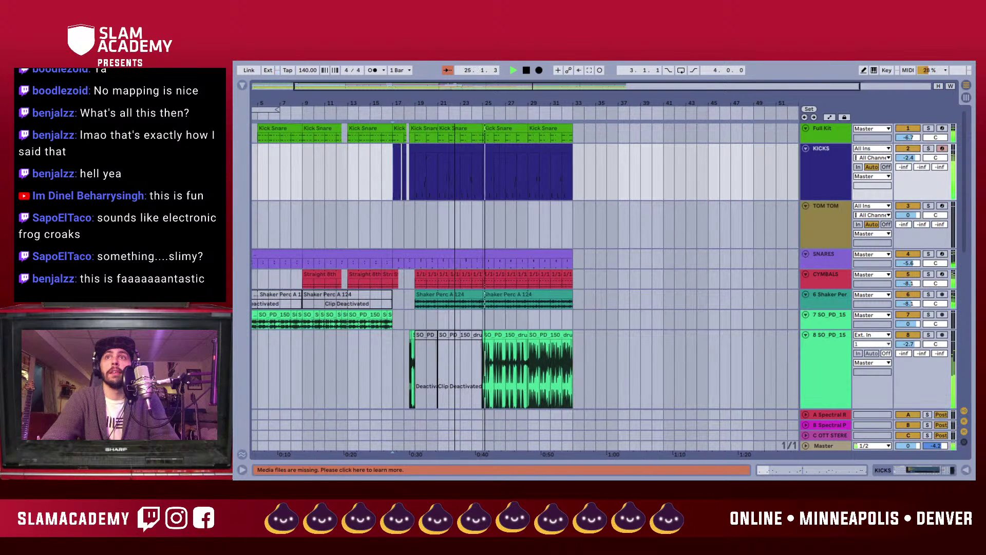
left_click_drag(458, 100, 458, 99)
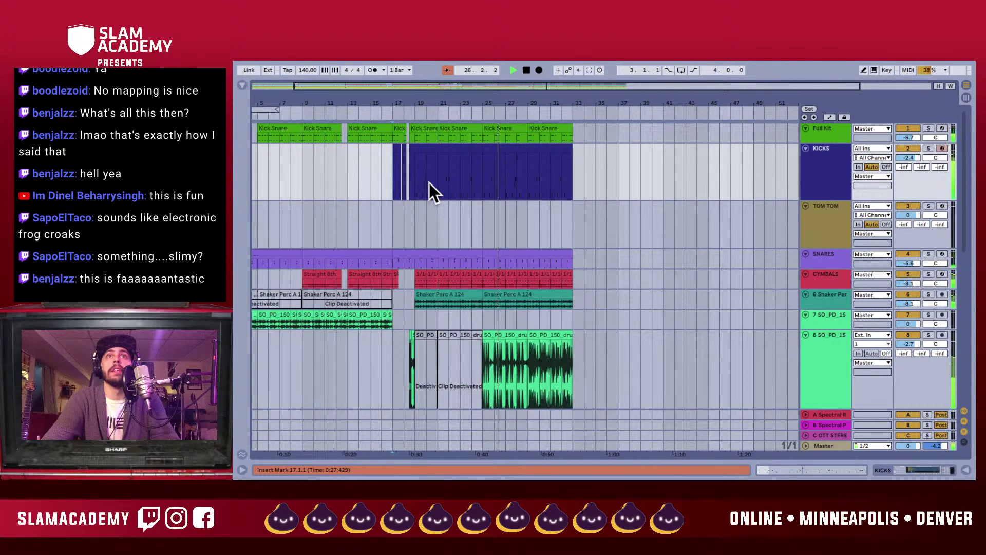
key("space")
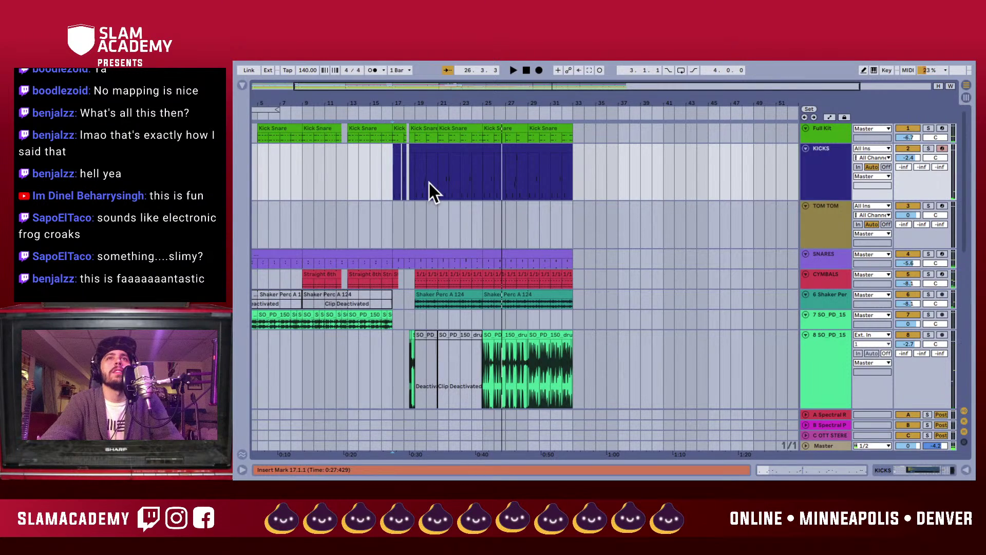
- Insert two bars of silence at bar 19 across the whole arrangement
left_click_drag(403, 103, 403, 105)
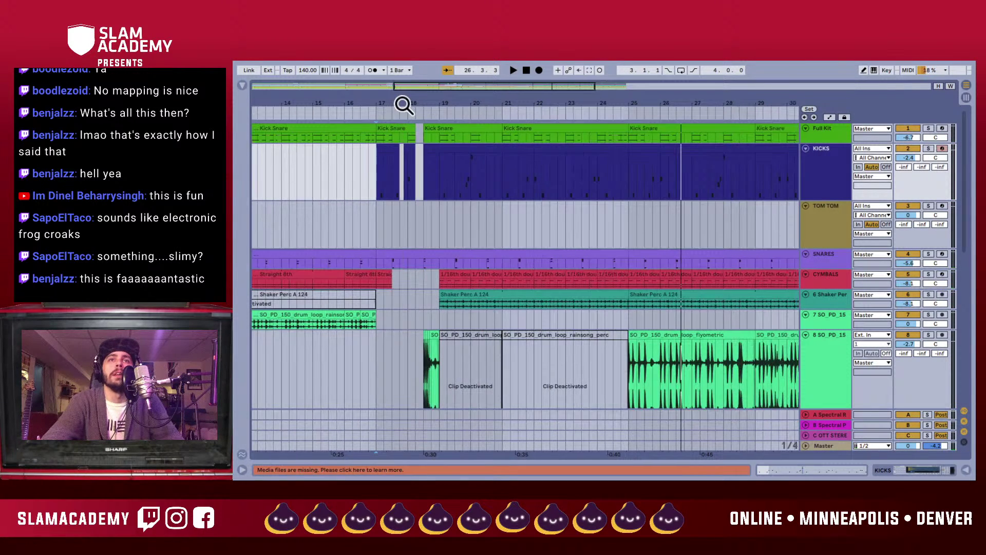
scroll(394, 287, "down", 5)
scroll(395, 288, "up", 5)
left_click(392, 142)
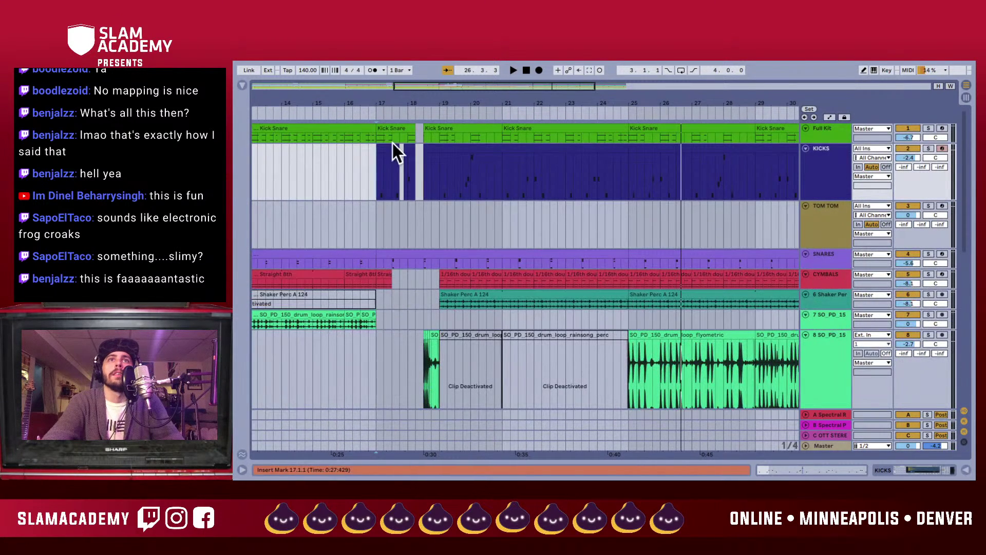
key("space")
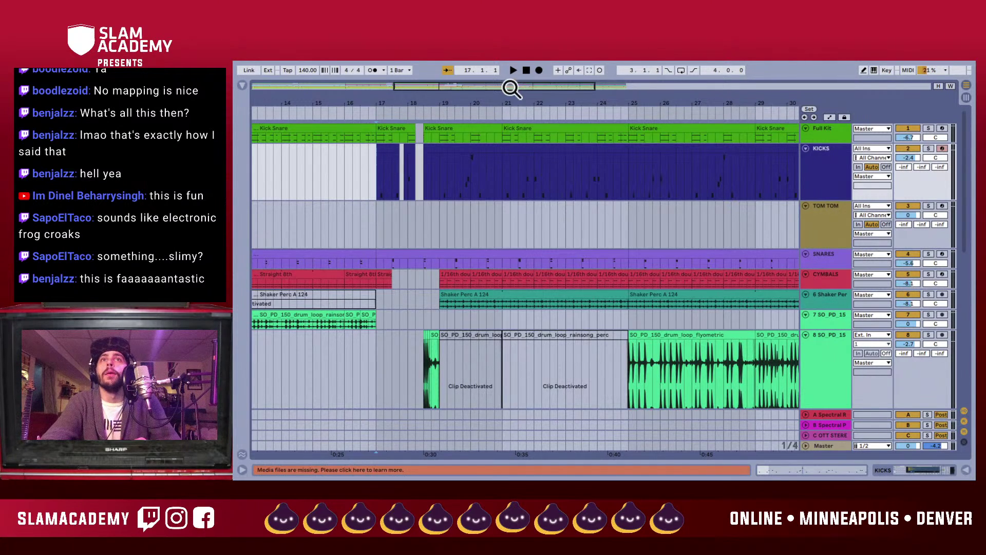
left_click_drag(509, 101, 440, 99)
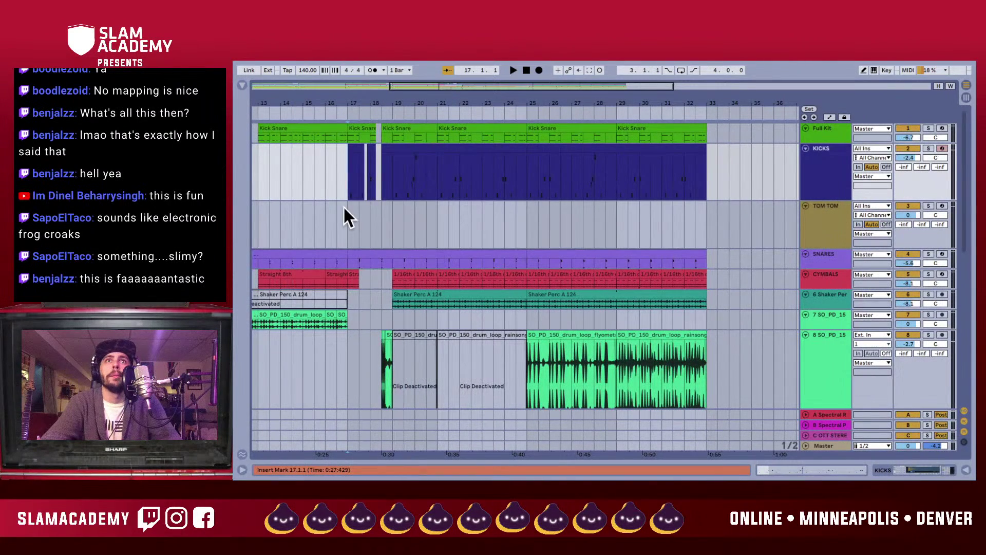
left_click(395, 179)
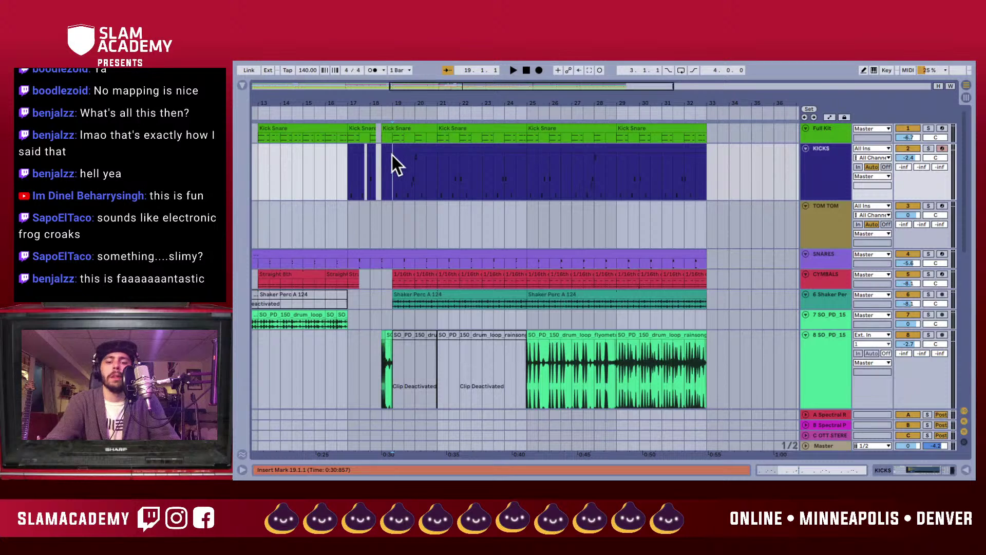
key("ctrl+i")
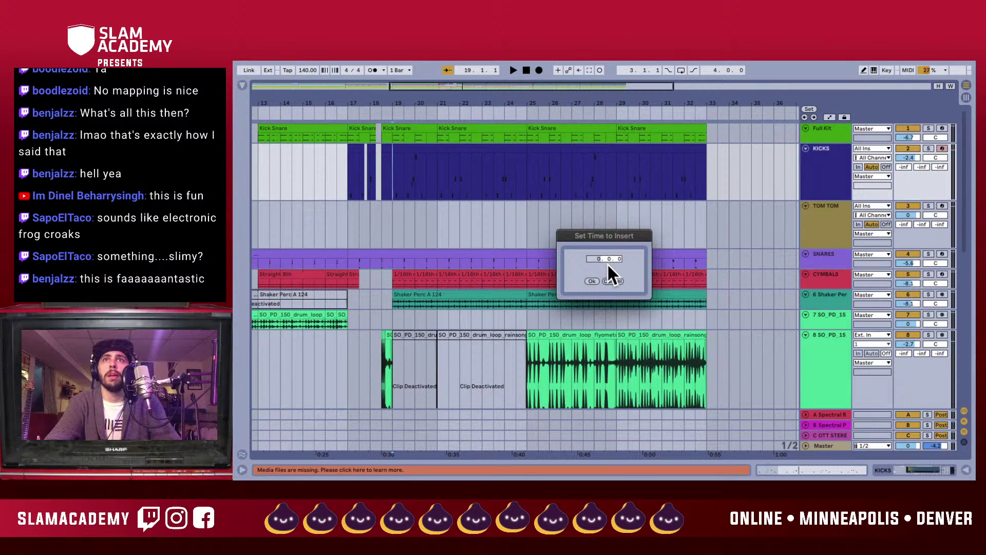
left_click(591, 281)
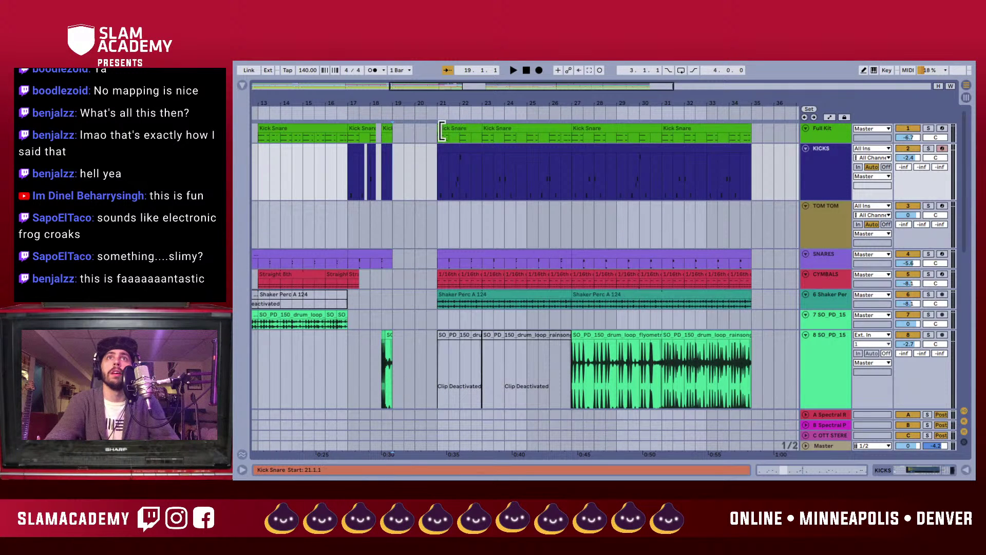
- Extend the starts of the Full Kit, KICKS, SNARES, CYMBALS and Shaker Perc clips back from bar 21 to bar 19
left_click_drag(402, 131, 392, 152)
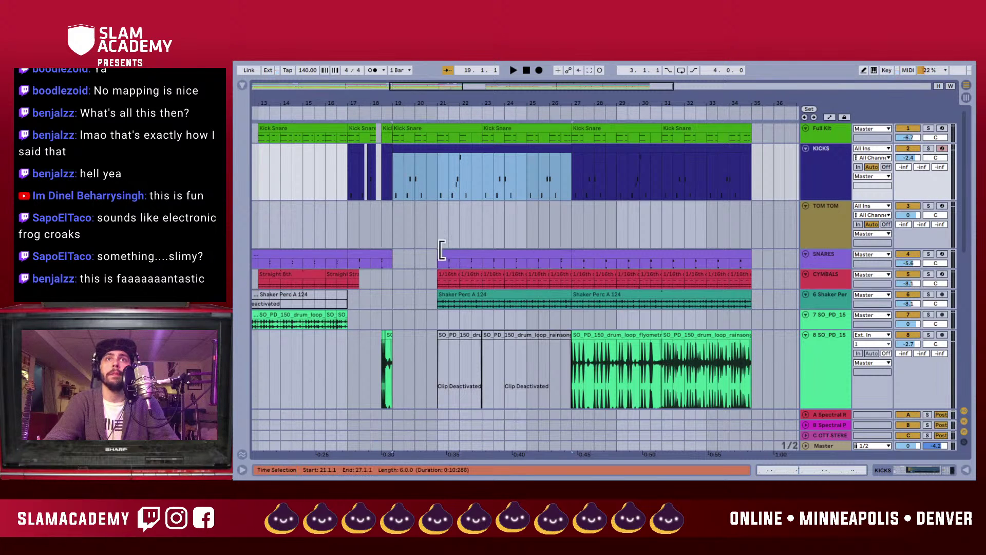
left_click_drag(397, 255, 393, 296)
scroll(407, 335, "down", 5)
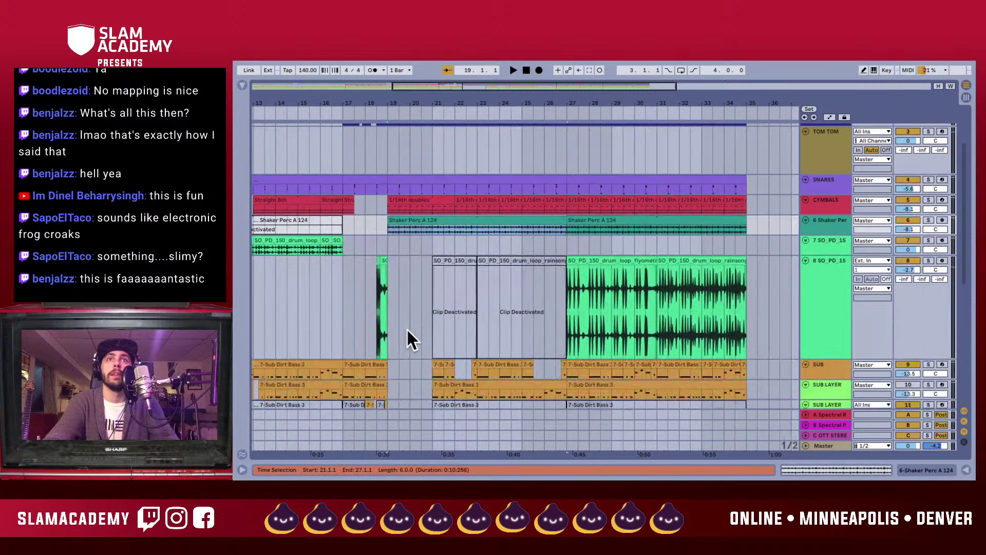
- Try extending the SUB track's bass clip back from bar 21 to bar 19, audition it, and undo the extension
scroll(408, 330, "down", 3)
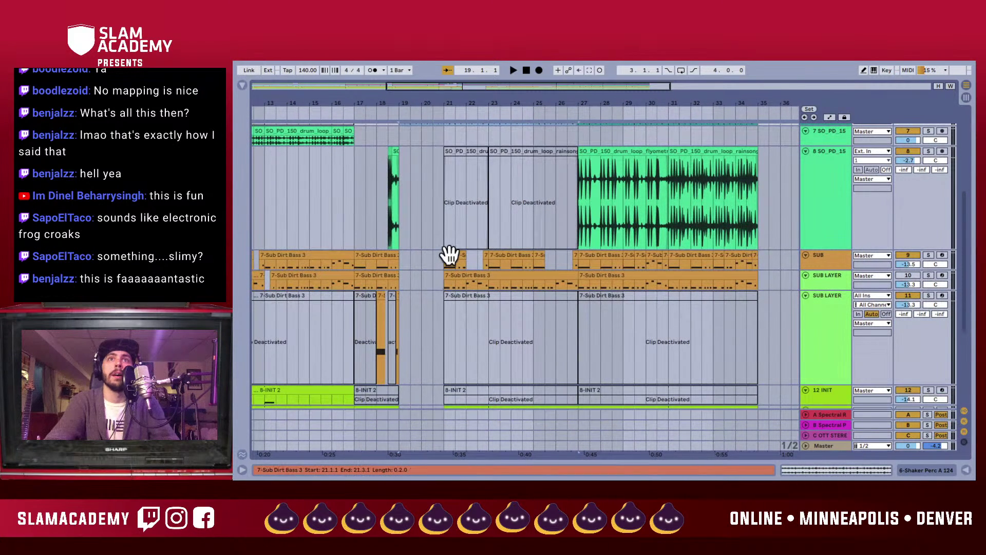
left_click_drag(444, 255, 400, 255)
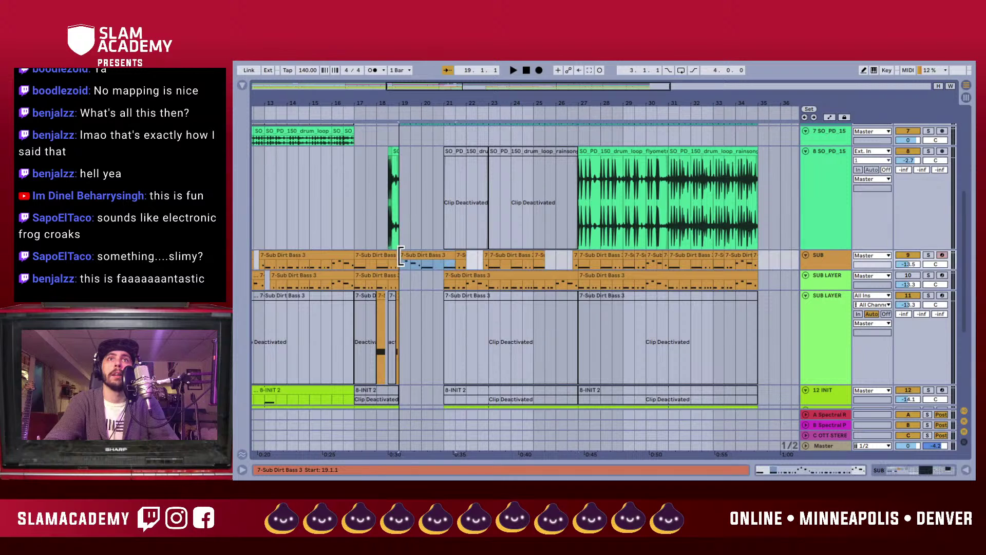
scroll(418, 285, "down", 5)
scroll(418, 286, "down", 2)
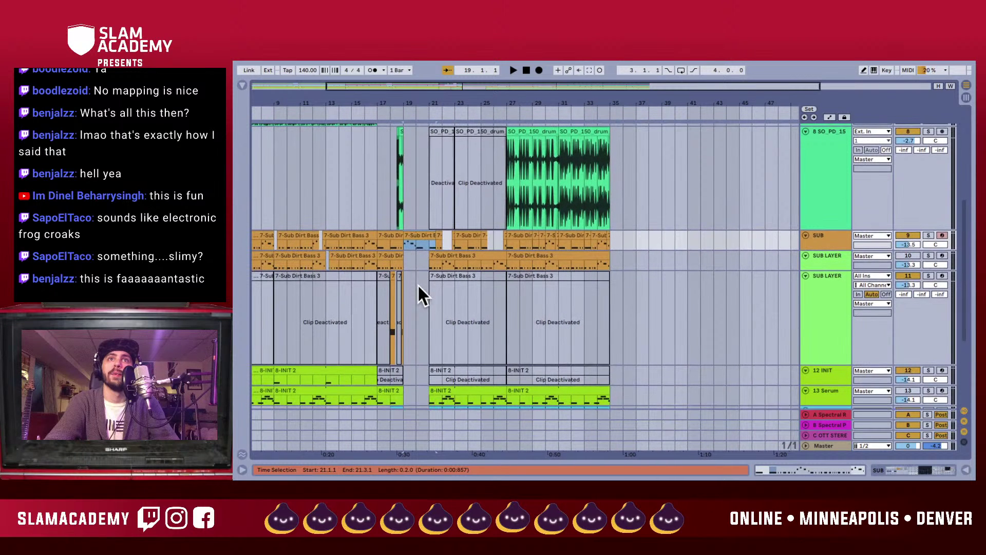
left_click(403, 250)
key("space")
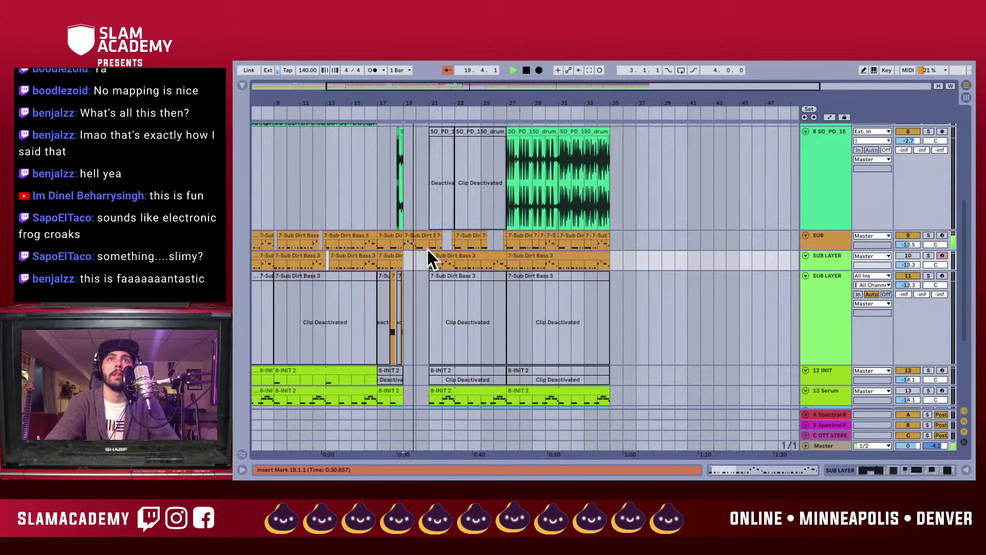
key("space")
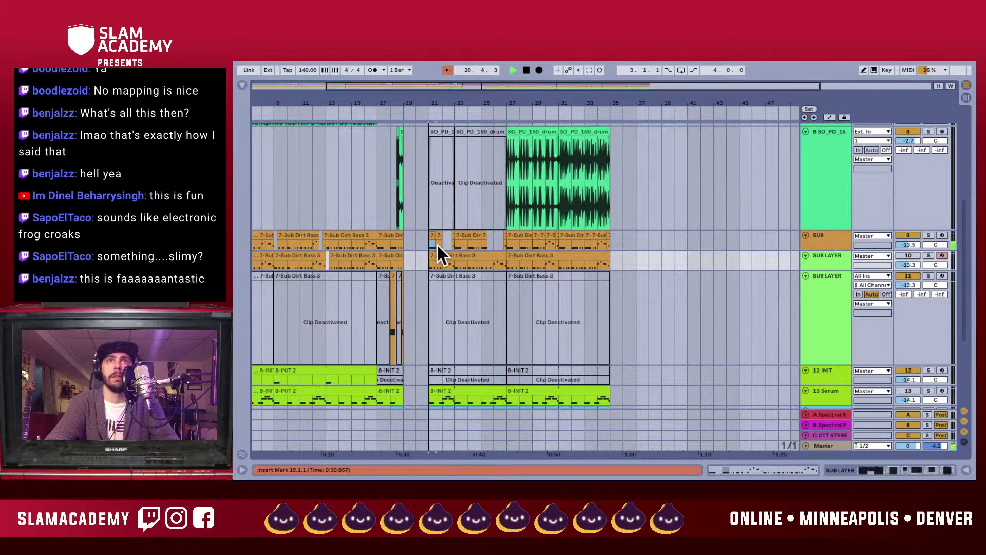
key("ctrl+z")
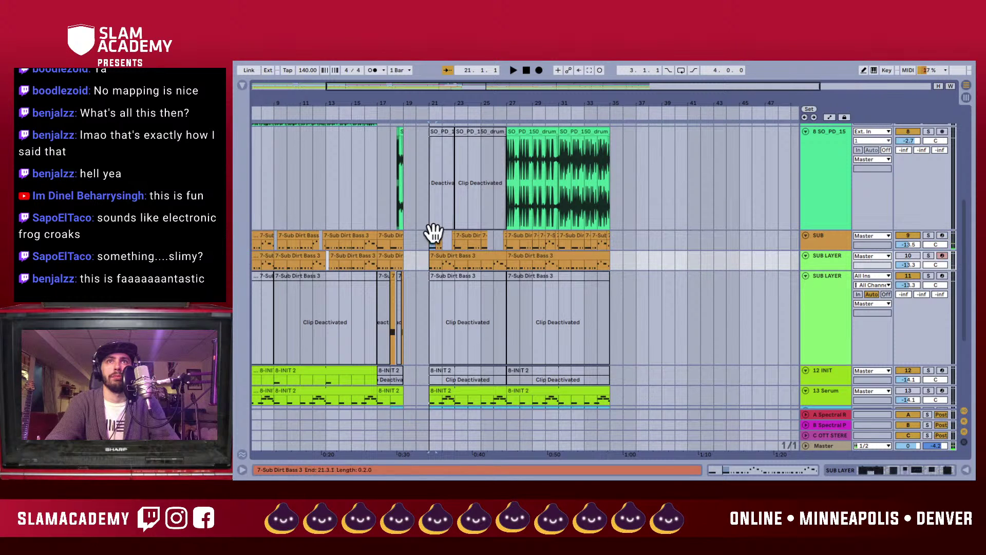
- Fill bars 19 to 21 of the SUB track with a Sub Dirt Bass 3 clip and play it from bar 19
scroll(424, 242, "down", 2)
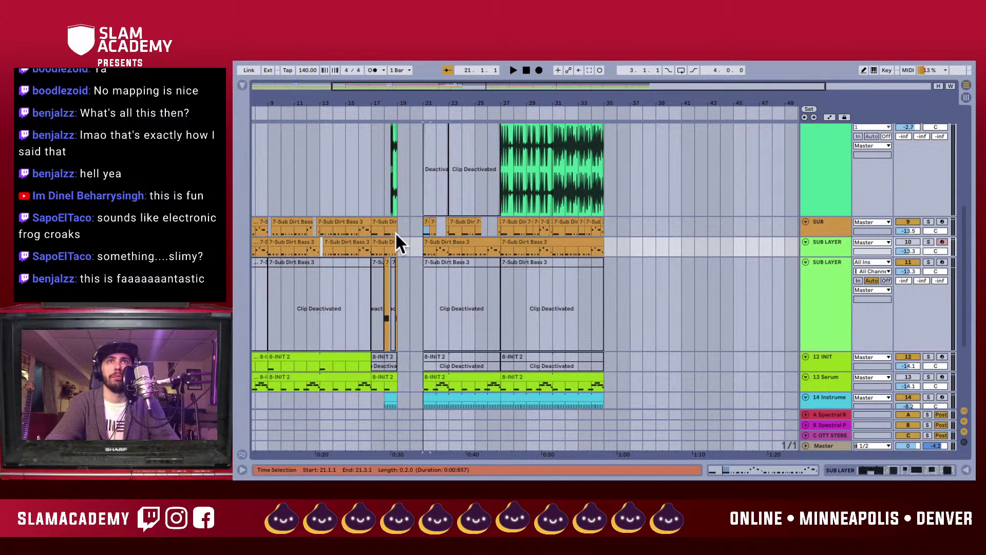
left_click(402, 227)
key("space")
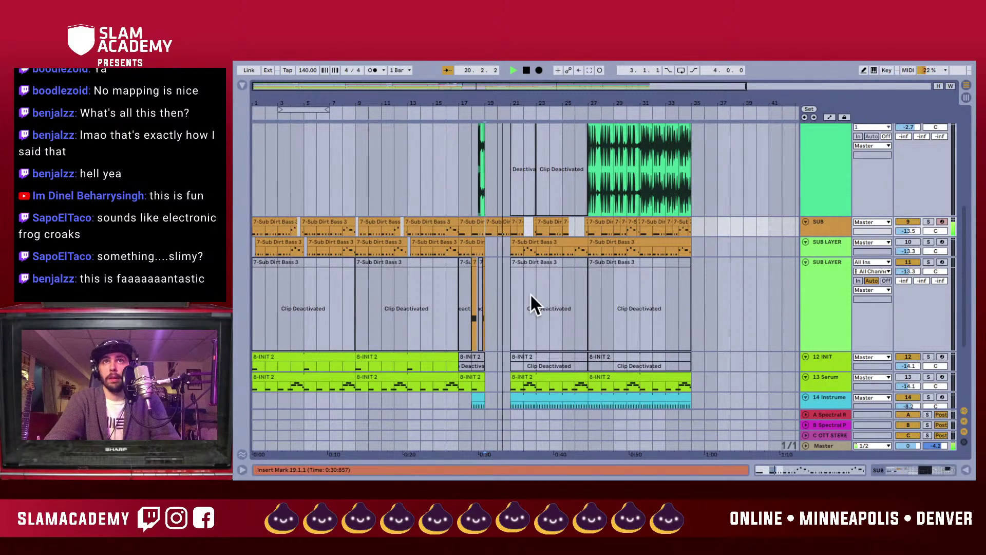
scroll(530, 294, "down", 5)
key("space")
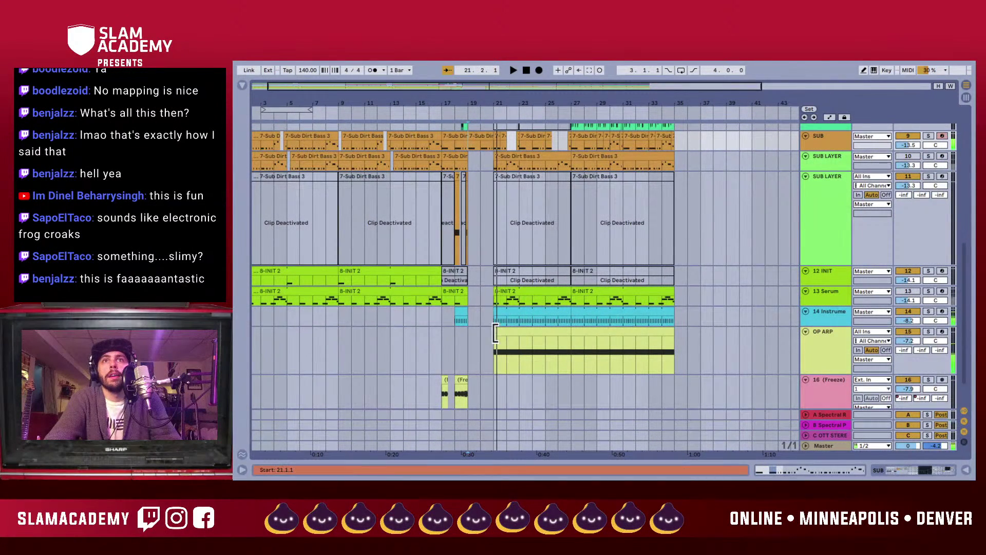
- Extend the OP ARP clip and its sustained F3 note to fill bars 19 to 27, and audition it from bar 19
left_click(495, 336)
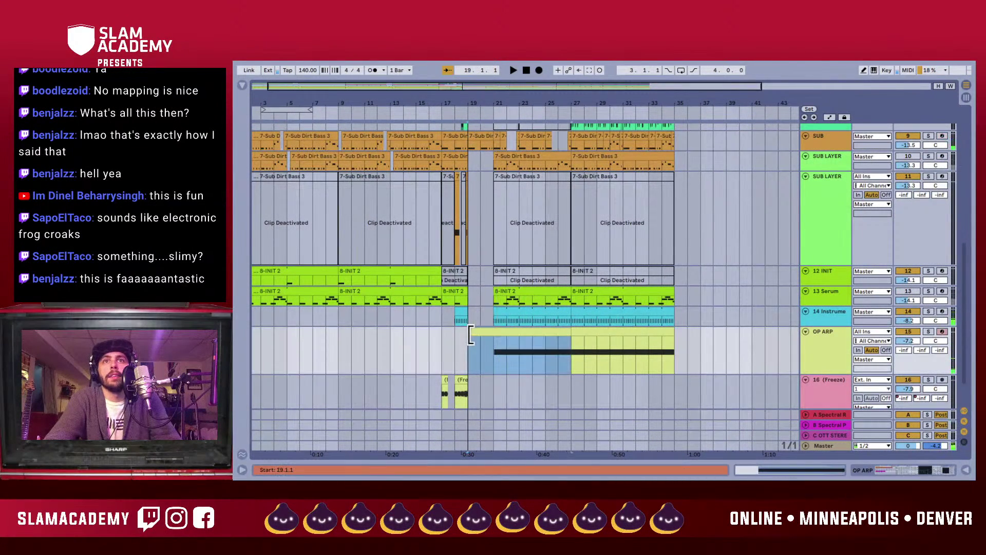
mouse_move(535, 335)
left_mouse_down()
mouse_move(514, 339)
mouse_move(560, 328)
mouse_move(546, 330)
left_mouse_up()
double_click(525, 331)
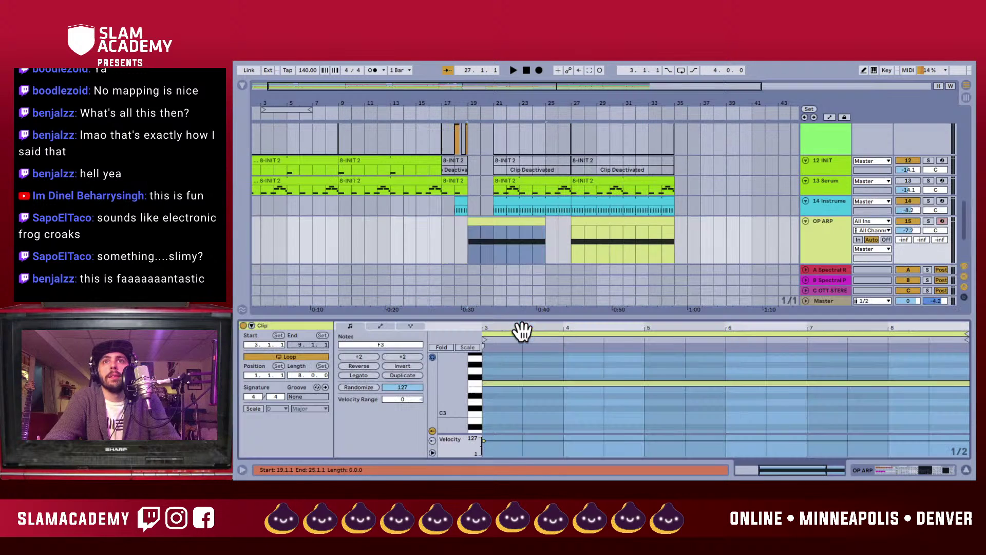
left_click_drag(545, 220, 491, 236)
left_click(590, 221)
key("space")
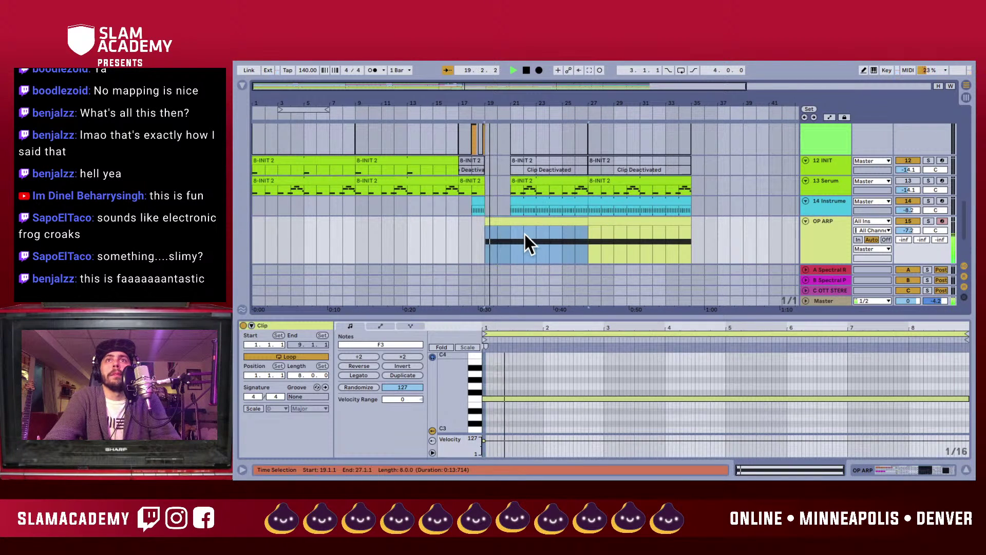
key("ctrl+alt+l")
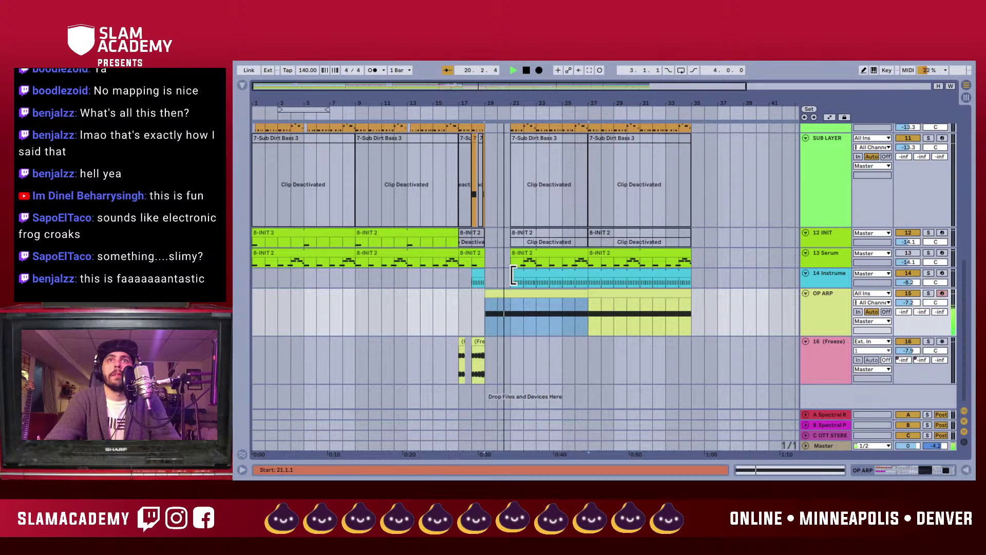
key("space")
- Extend track 14's clip back to close the gap after bar 19, and briefly audition the arrangement from bar 17
left_click(492, 275)
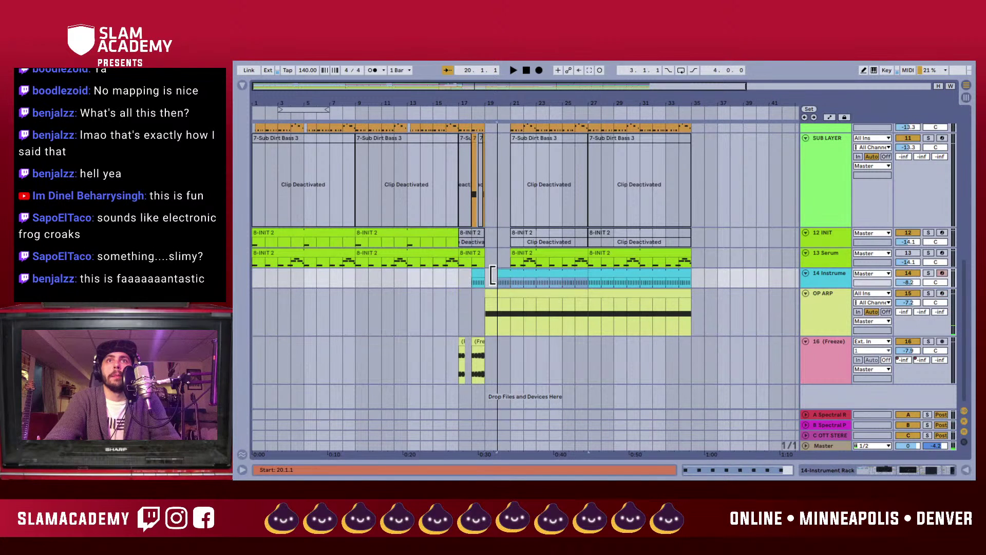
left_click(456, 369)
scroll(499, 352, "up", 10)
left_click(489, 137)
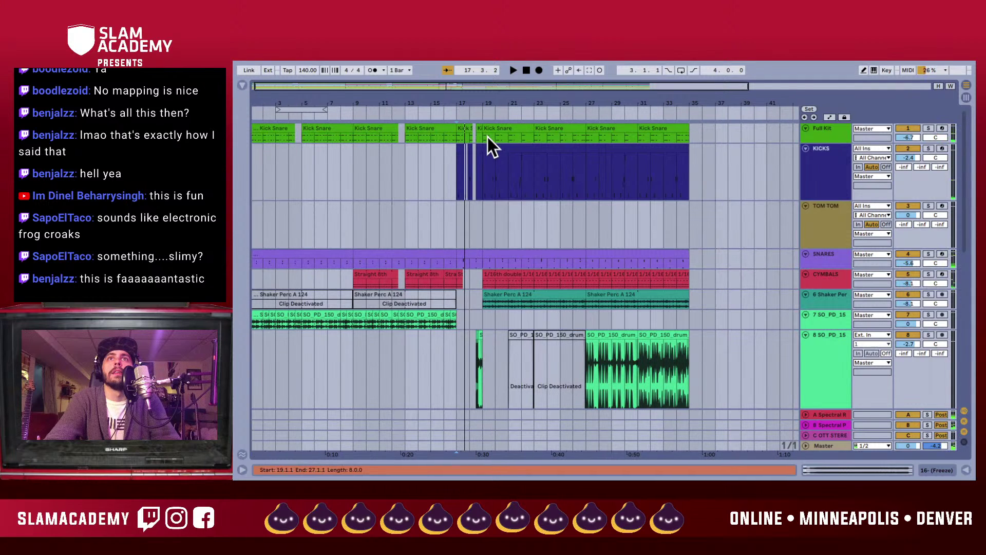
key("space")
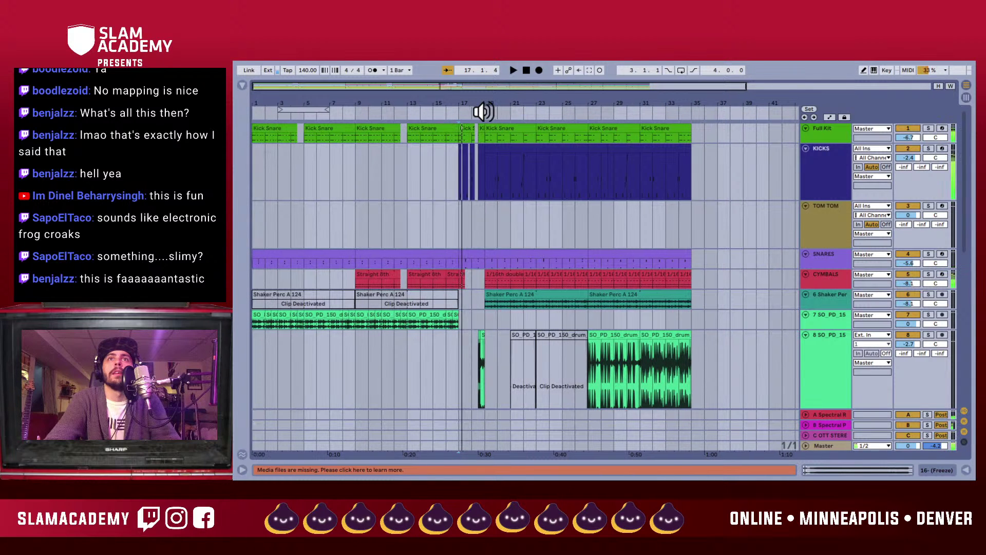
- Insert a 4/4 time signature change at bar 19
right_click(486, 114)
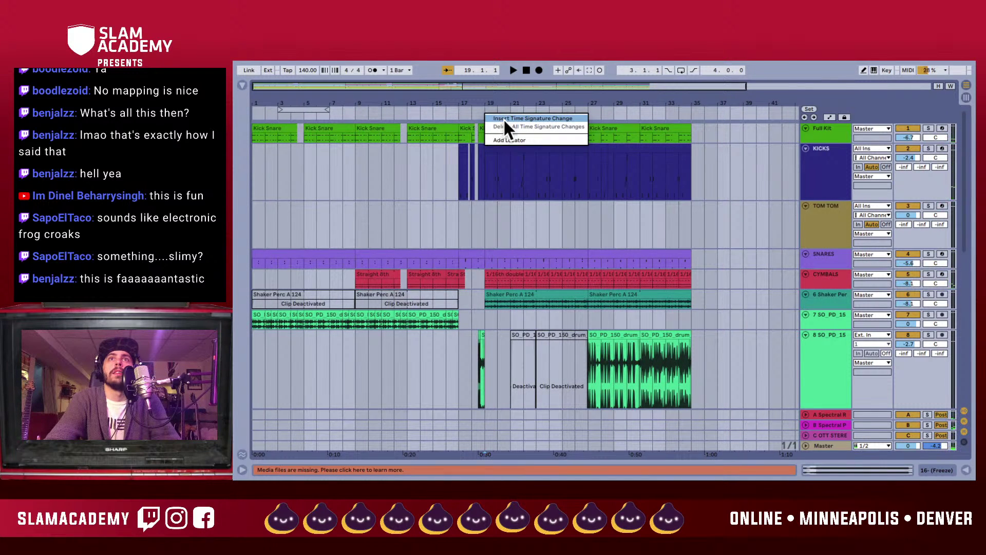
left_click(504, 118)
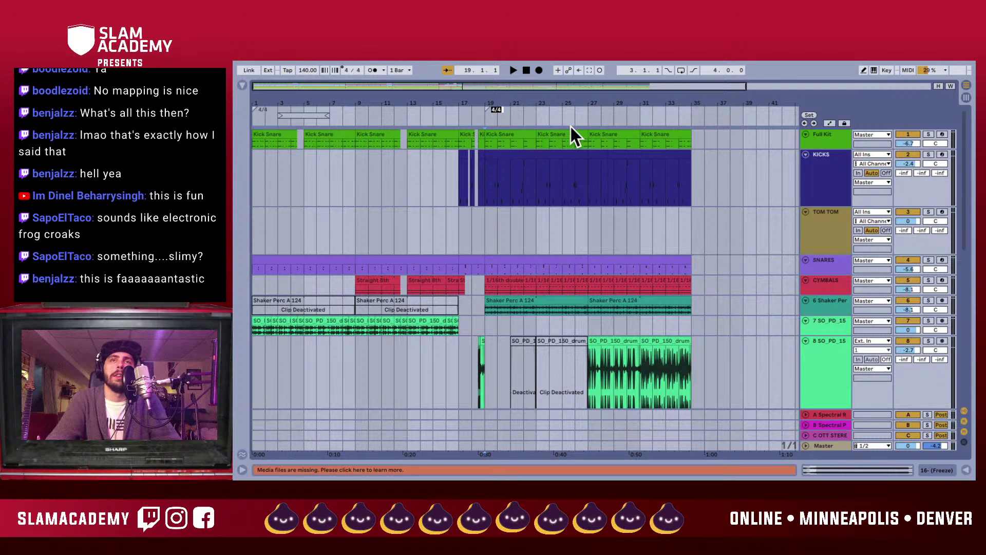
key("Return")
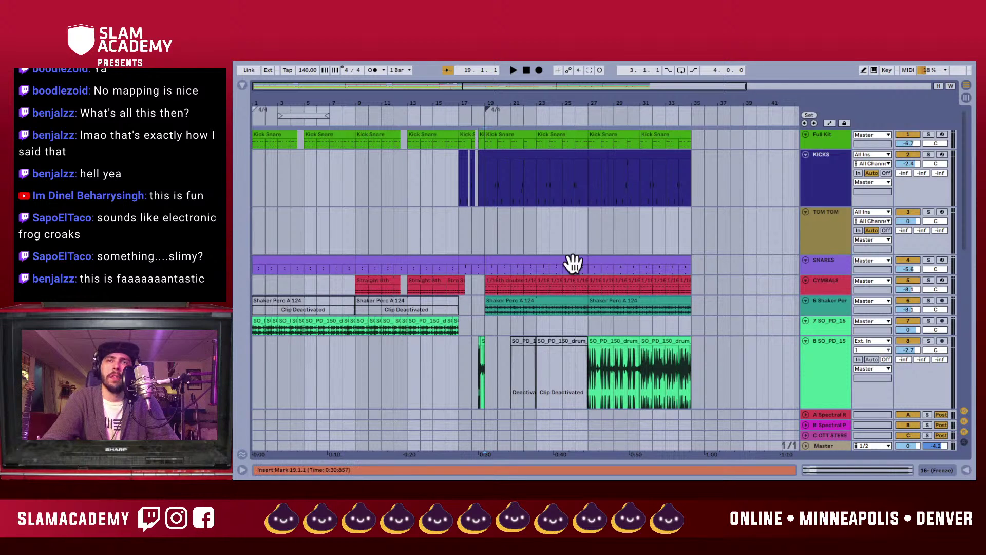
- Mark out bars 19 to 27 on the TOM TOM track to check the section's length
left_click_drag(484, 240, 560, 244)
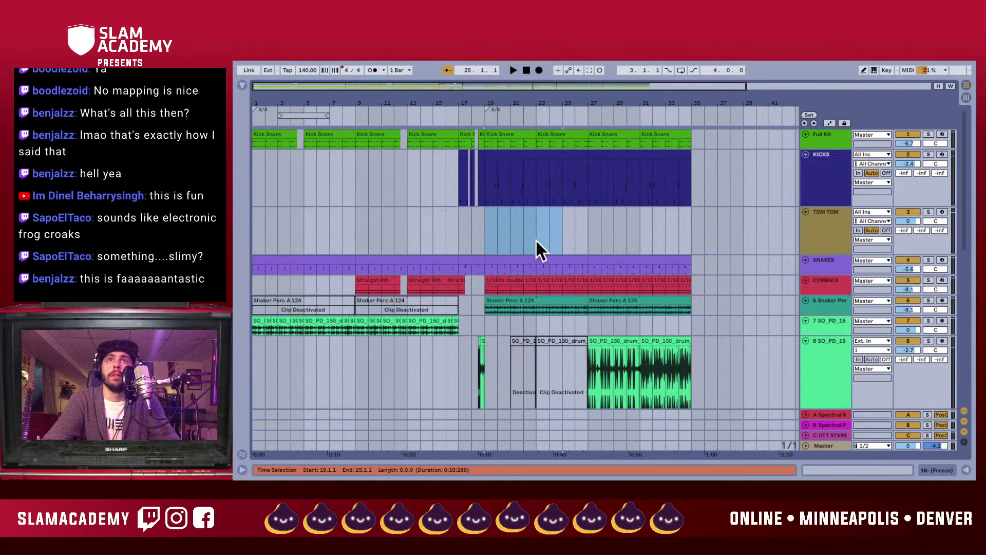
left_click_drag(477, 239, 538, 239)
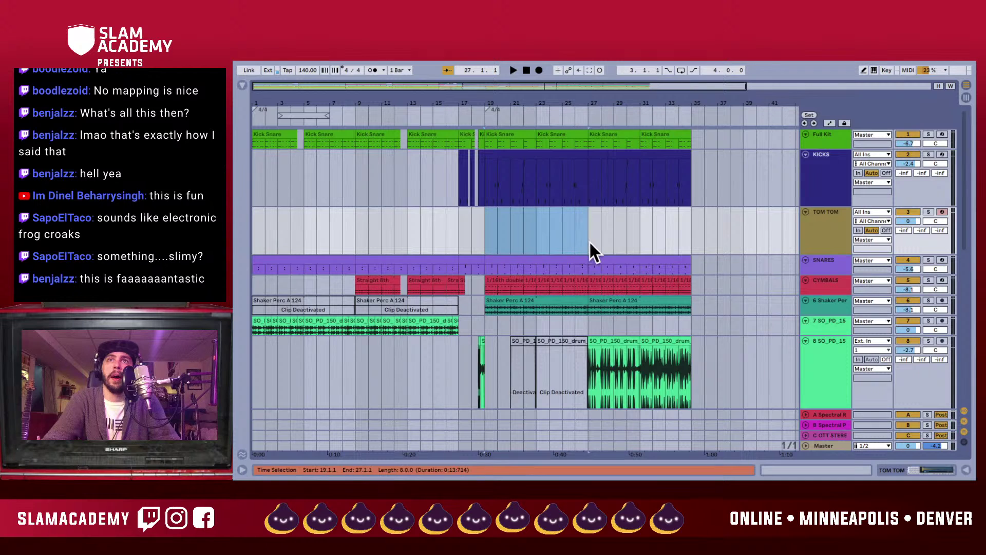
left_click(486, 234)
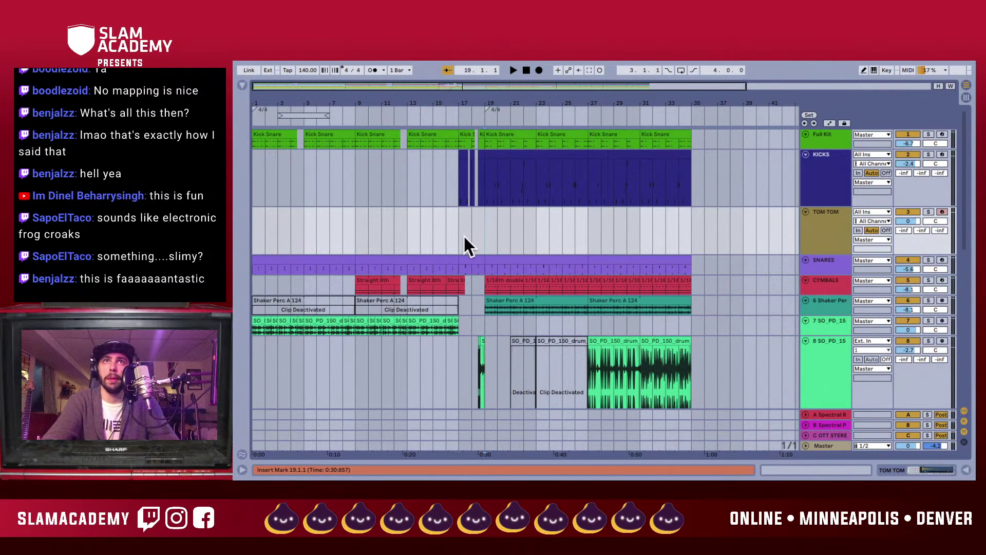
- Play the arrangement from bar 17 and review the tracks through the extended section
left_click(463, 234)
key("space")
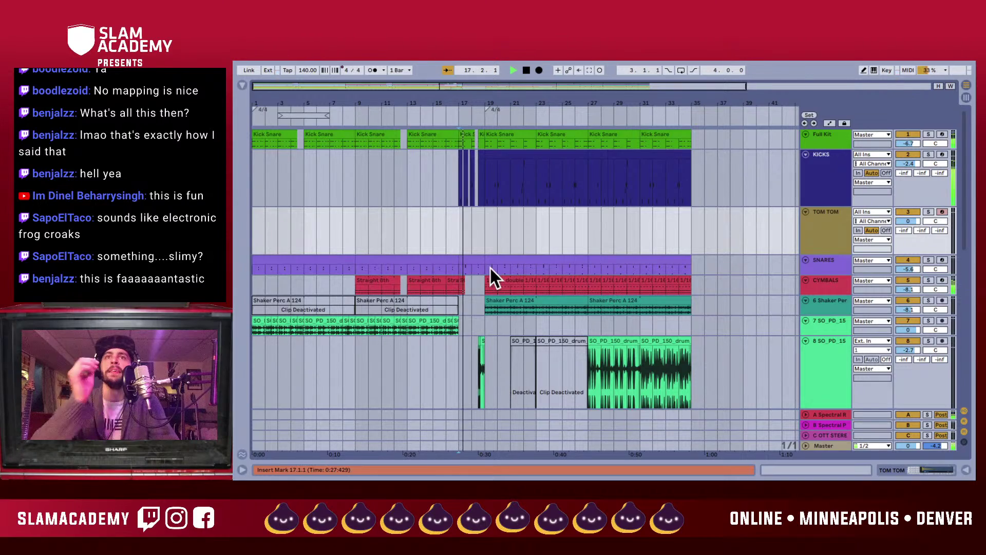
scroll(525, 307, "down", 8)
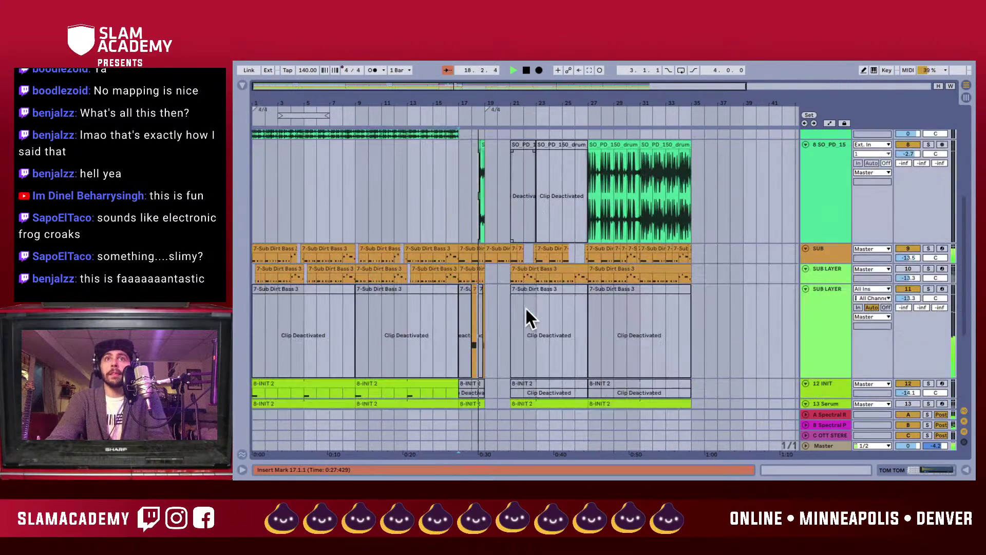
scroll(525, 307, "up", 2)
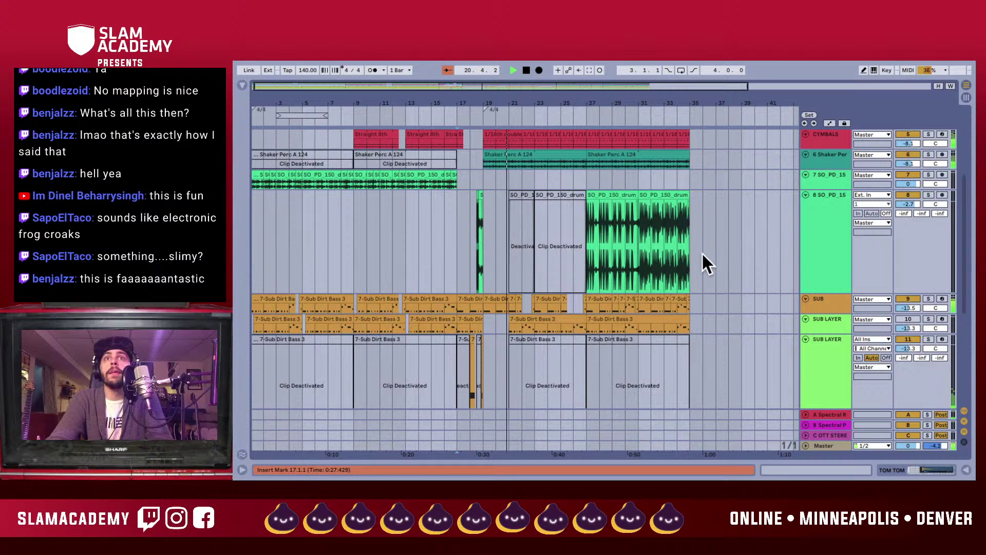
scroll(618, 292, "down", 8)
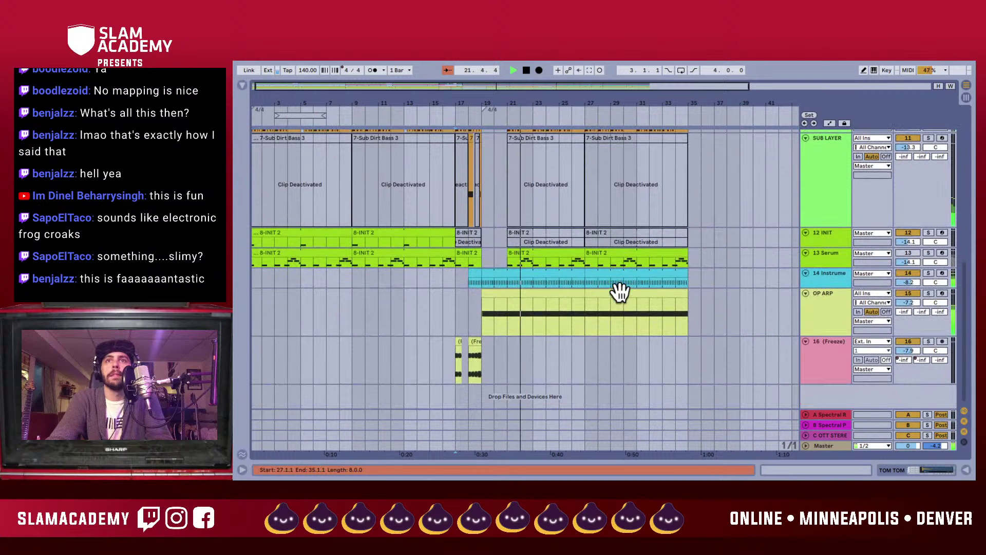
- Solo the OP ARP track and reshape the fourth Operator oscillator's envelope to a short decay with sustain at -inf dB
left_click(823, 315)
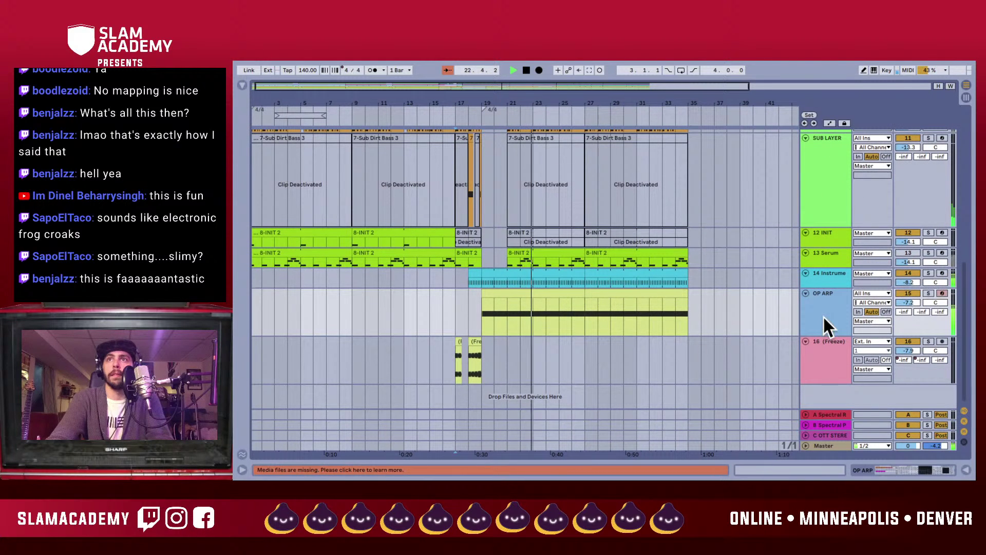
left_click(927, 292)
key("shift+Tab")
key("space")
scroll(594, 421, "right", 3)
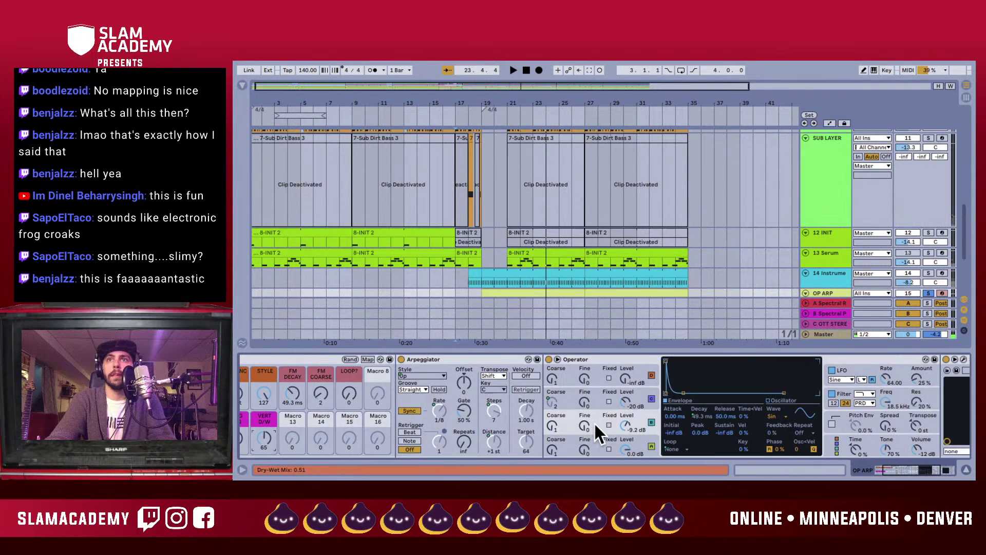
scroll(594, 421, "right", 1)
left_click(572, 438)
scroll(625, 431, "right", 3)
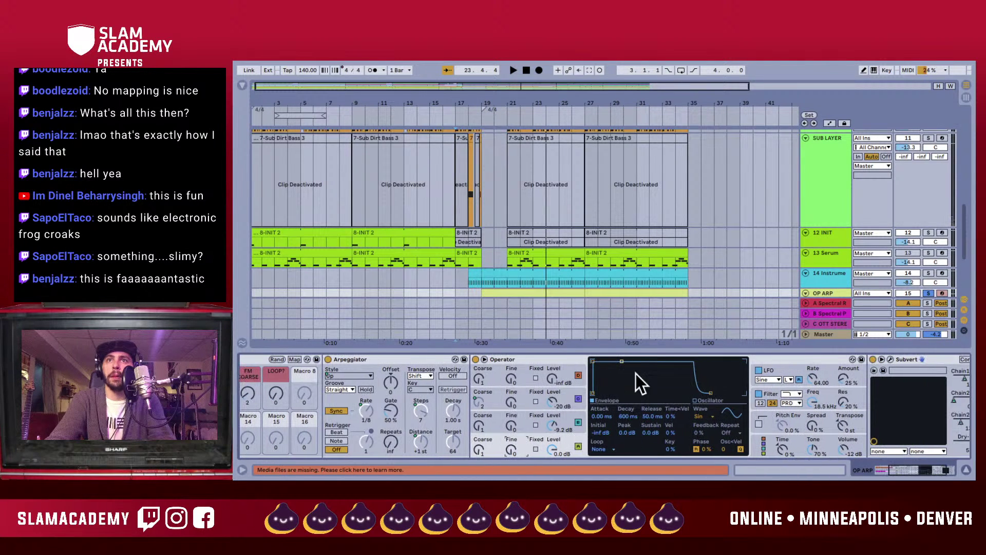
left_click_drag(622, 361, 621, 392)
- Play the soloed OP ARP part from bar 19 and lengthen the oscillator's decay to about 171 ms
key("space")
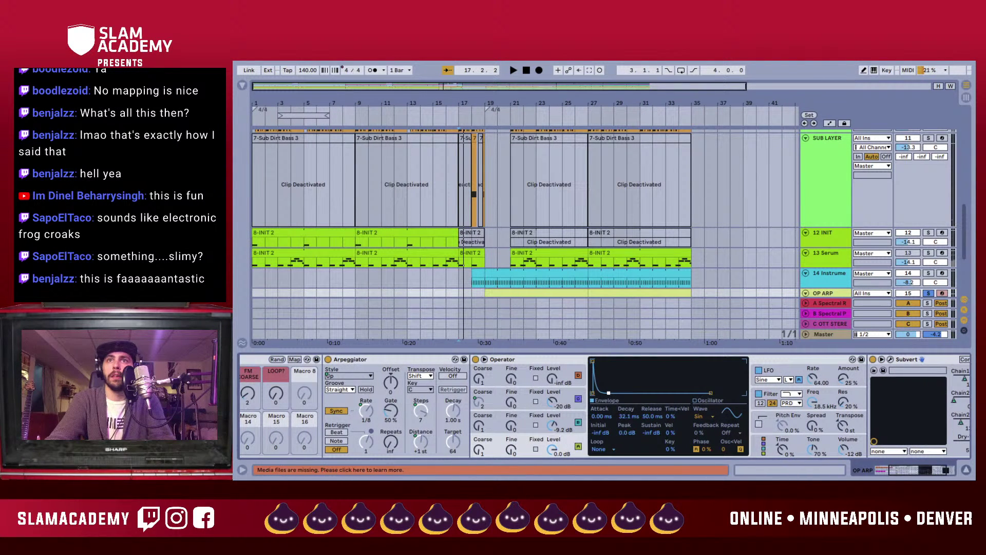
scroll(488, 275, "down", 3)
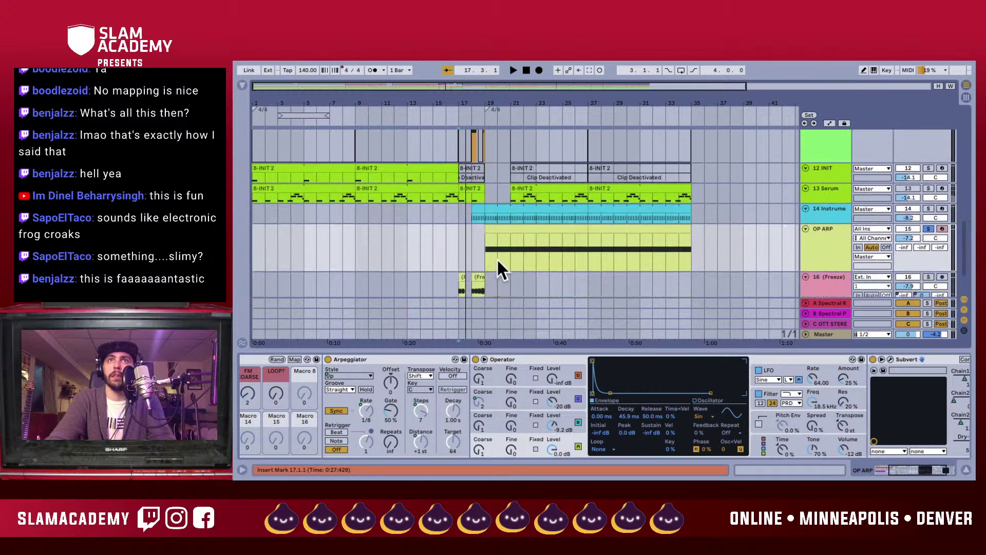
left_click(502, 229)
mouse_move(612, 396)
left_mouse_down()
mouse_move(642, 393)
mouse_move(616, 393)
left_mouse_up()
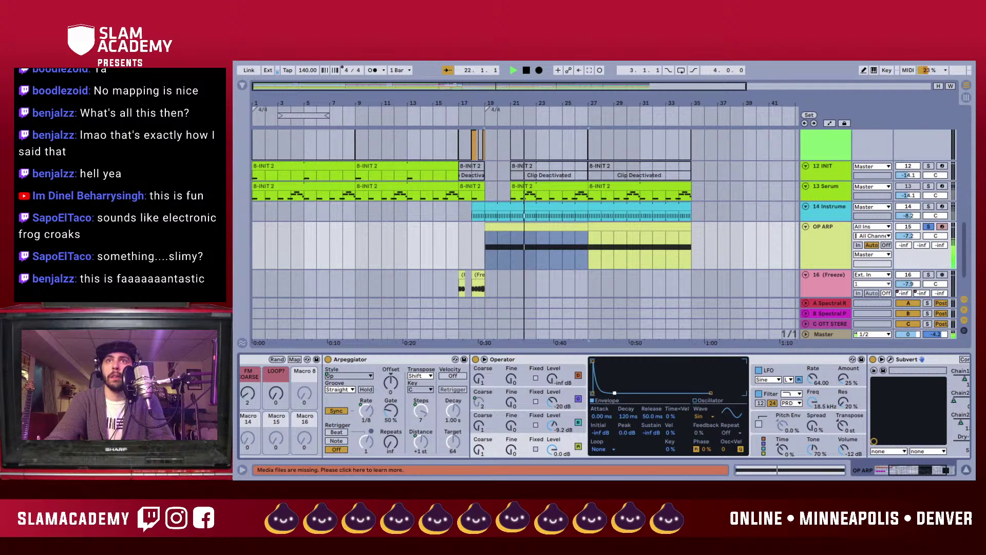
- Bring OP ARP back into the full mix at -1.8 dB and lengthen the oscillator's decay to 345 ms
left_click(928, 226)
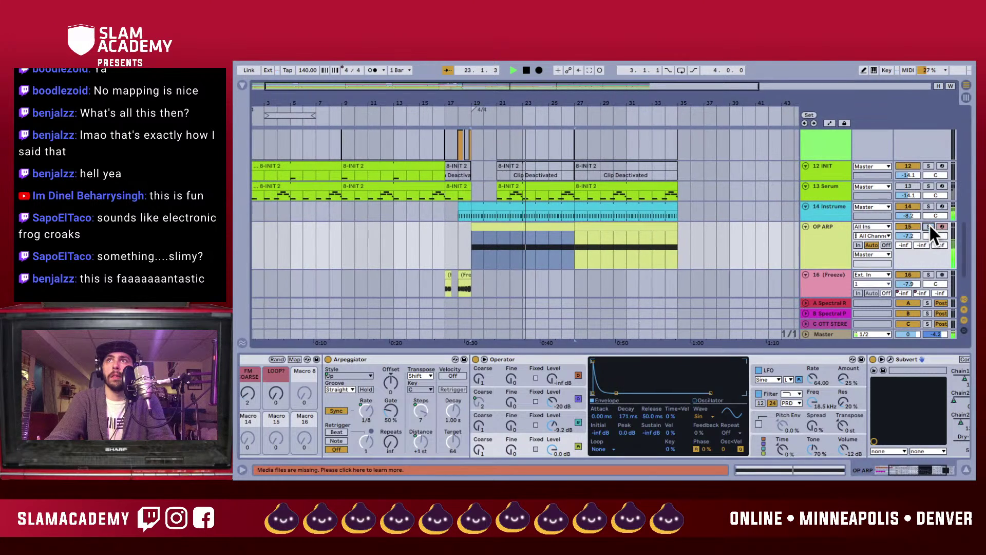
left_click_drag(918, 231, 917, 206)
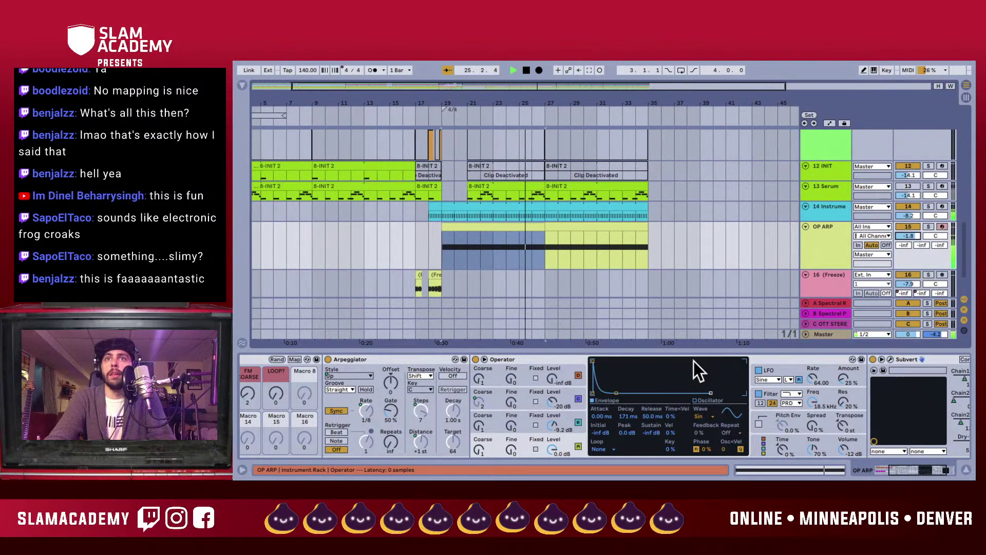
left_click_drag(630, 416, 630, 418)
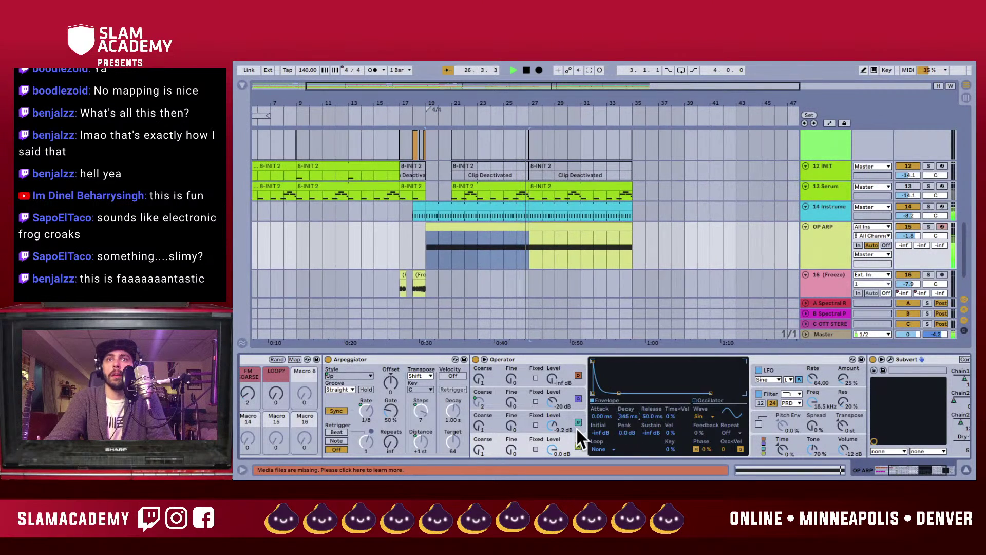
- Show the automation lane for the rack's DISTANCE macro on the OP ARP track
left_click(534, 228)
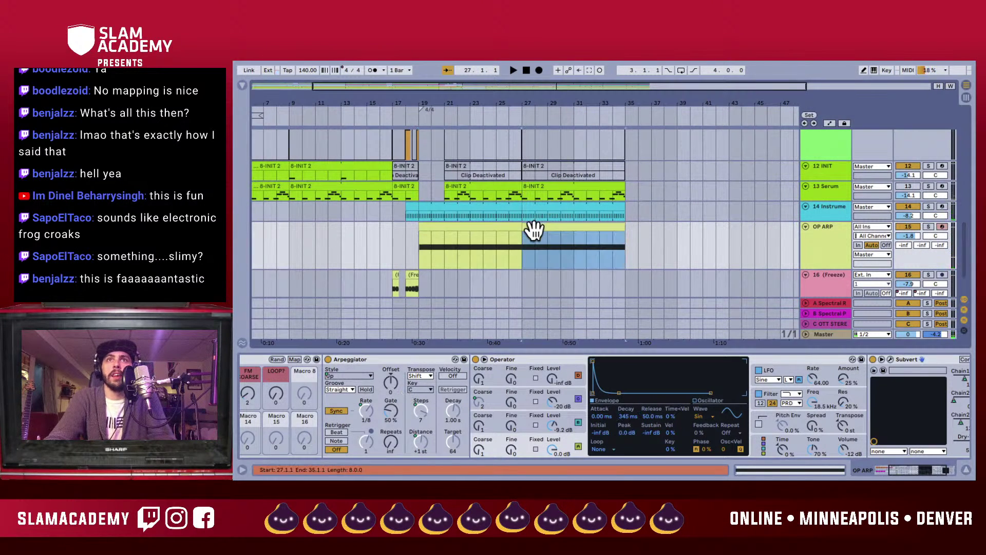
left_click(298, 393)
right_click(327, 396)
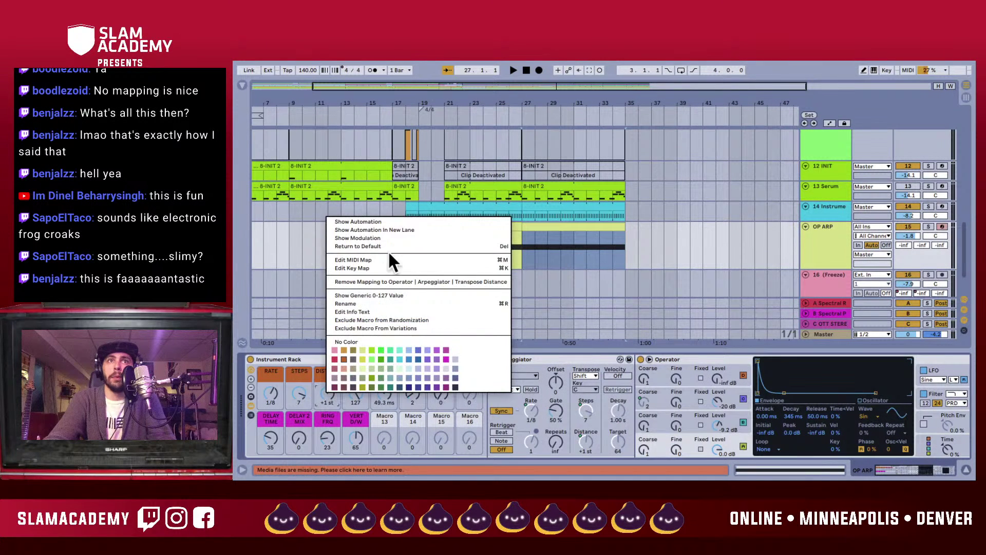
left_click(389, 221)
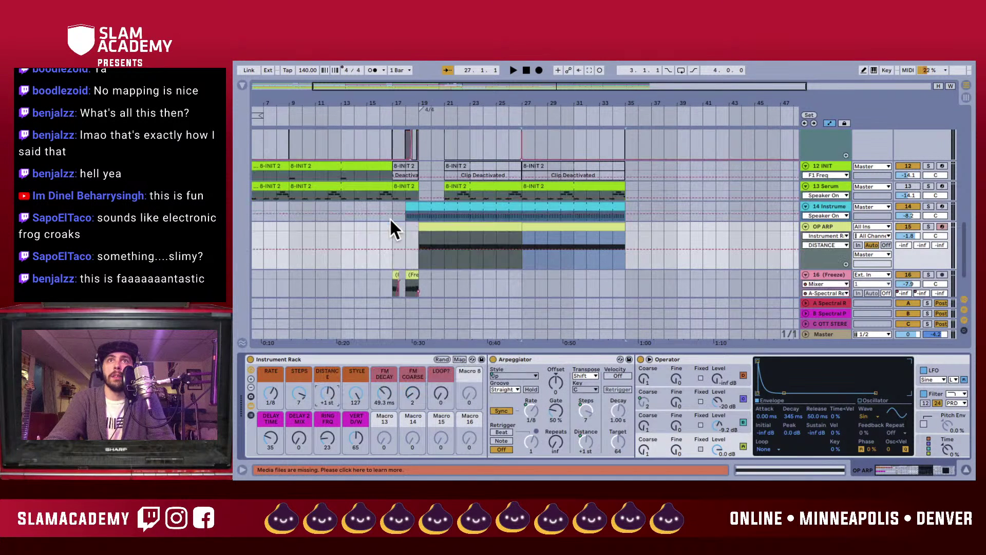
- Lower the DISTANCE automation near bar 27 to -2 st and open that value for editing
left_click(517, 246)
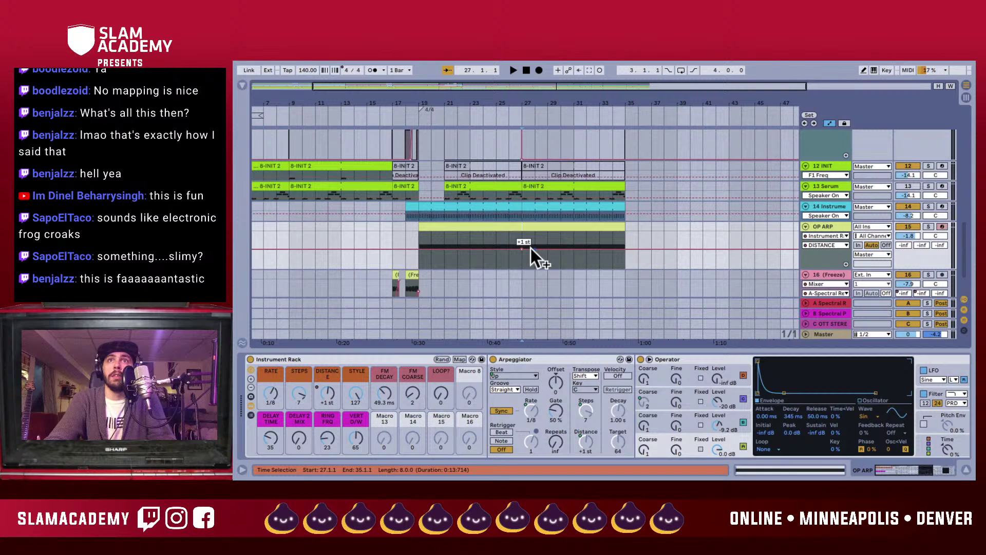
left_click_drag(531, 248, 519, 253)
right_click(519, 254)
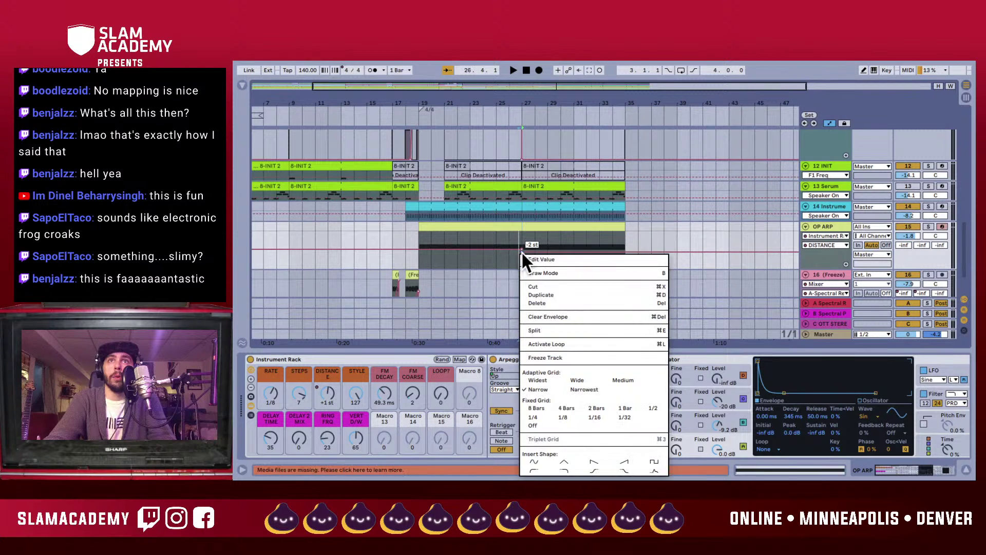
left_click(534, 257)
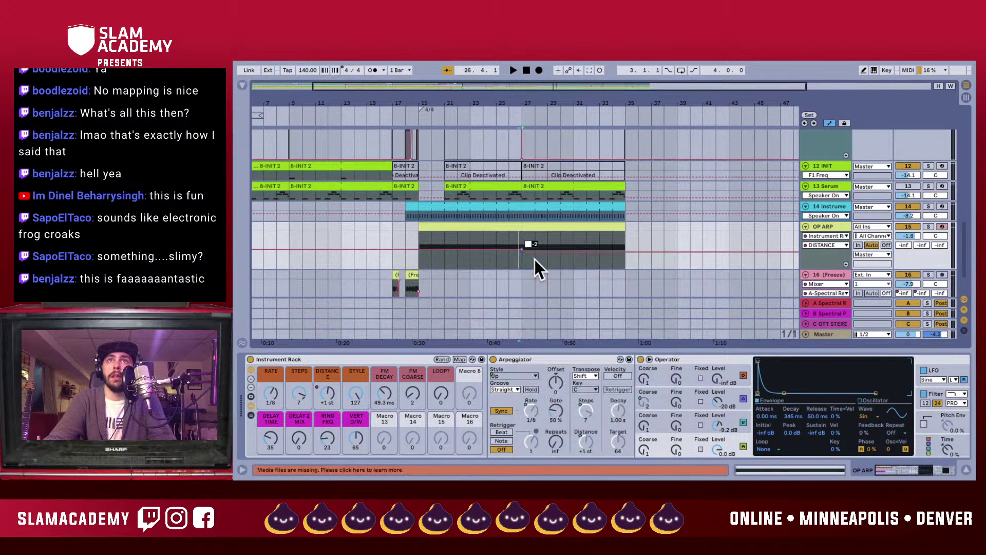
- Transpose the note in OP ARP's clip at bar 27 up an octave to F4 and audition from bars 19 and 25
double_click(539, 226)
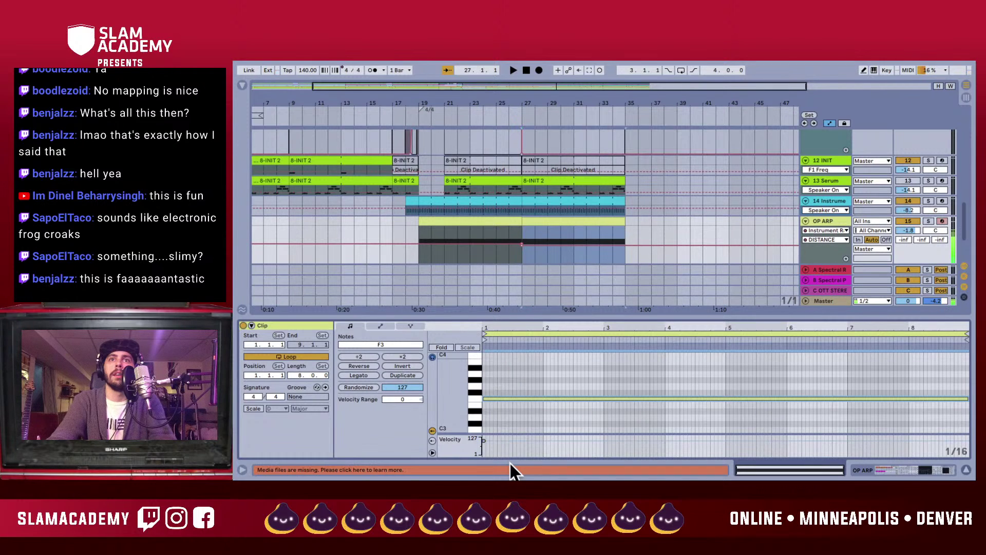
key("shift+Up")
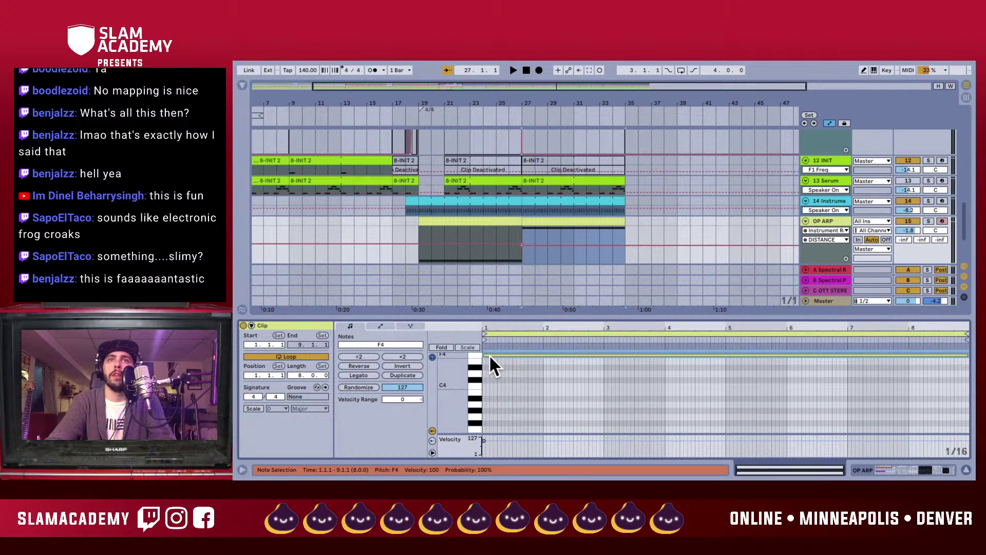
left_click(417, 258)
key("space")
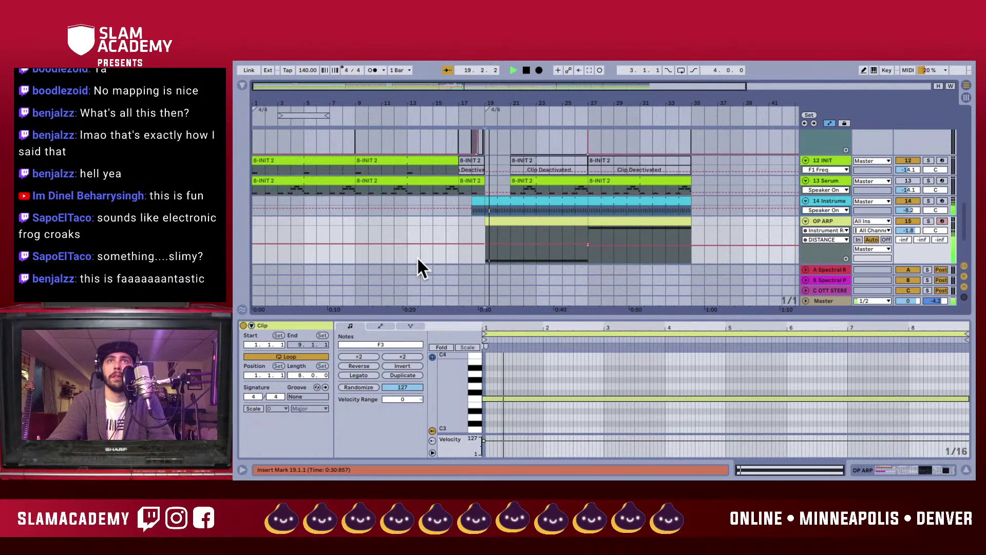
left_click(564, 256)
key("space")
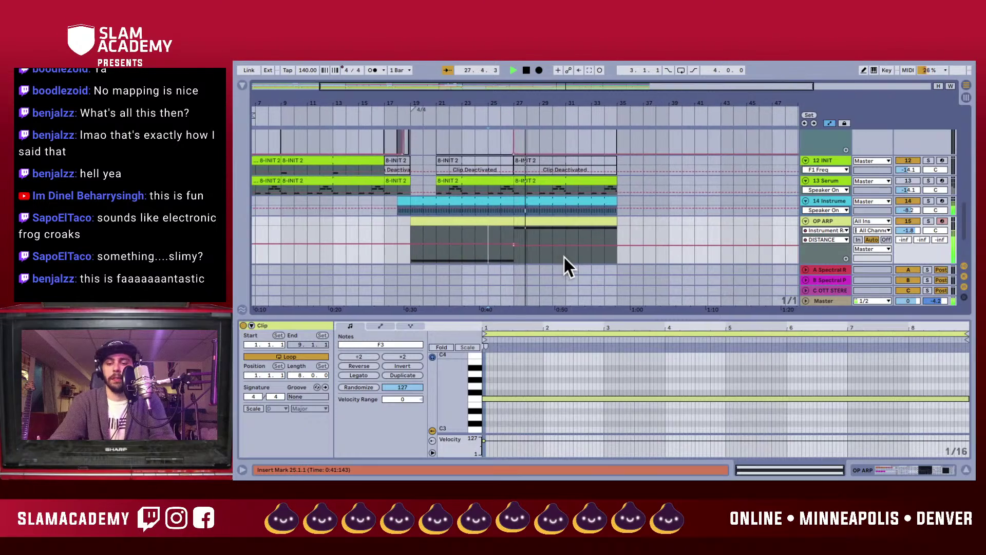
key("ctrl+alt+l")
key("space")
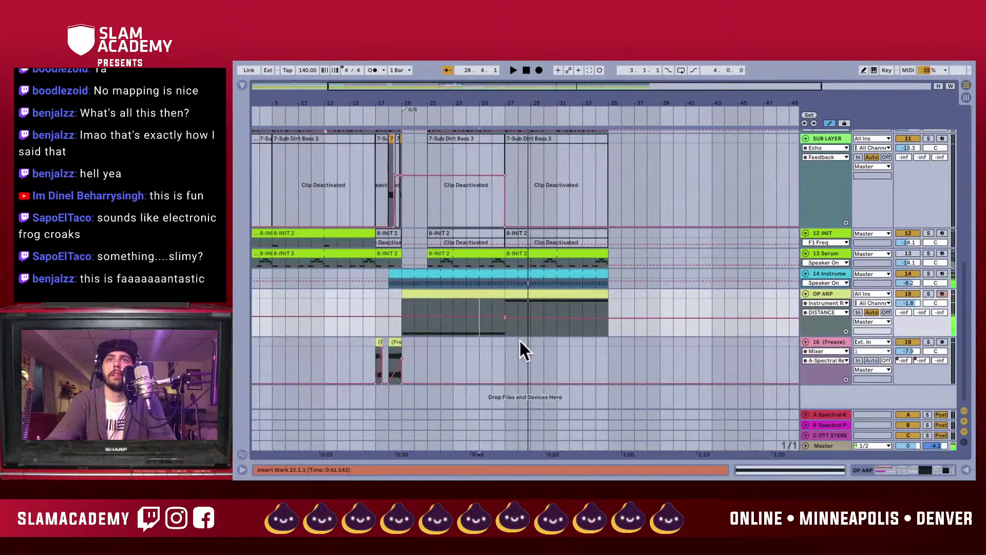
- Play the arrangement from bar 27 and review the tracks around the start of that section
left_click(503, 325)
key("space")
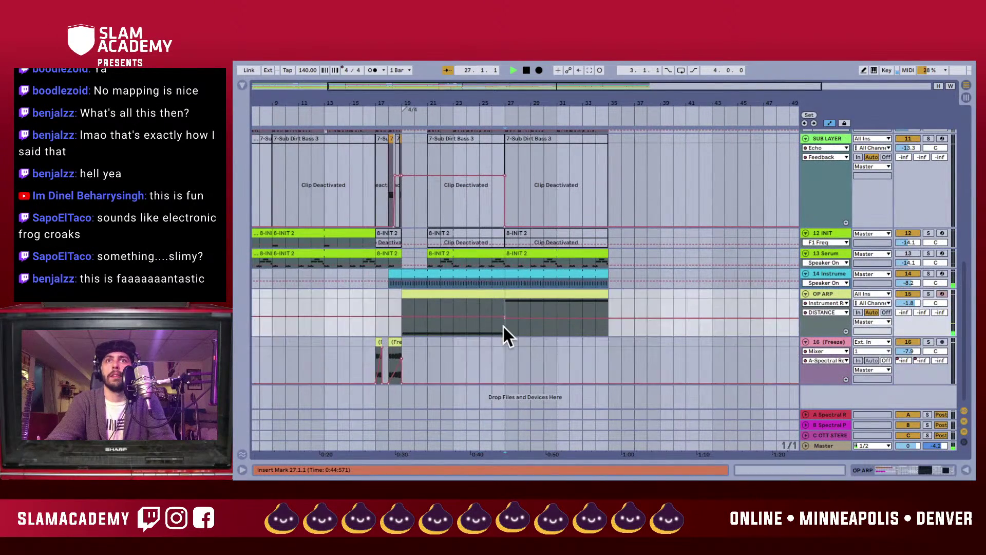
scroll(522, 298, "up", 5)
scroll(523, 298, "down", 4)
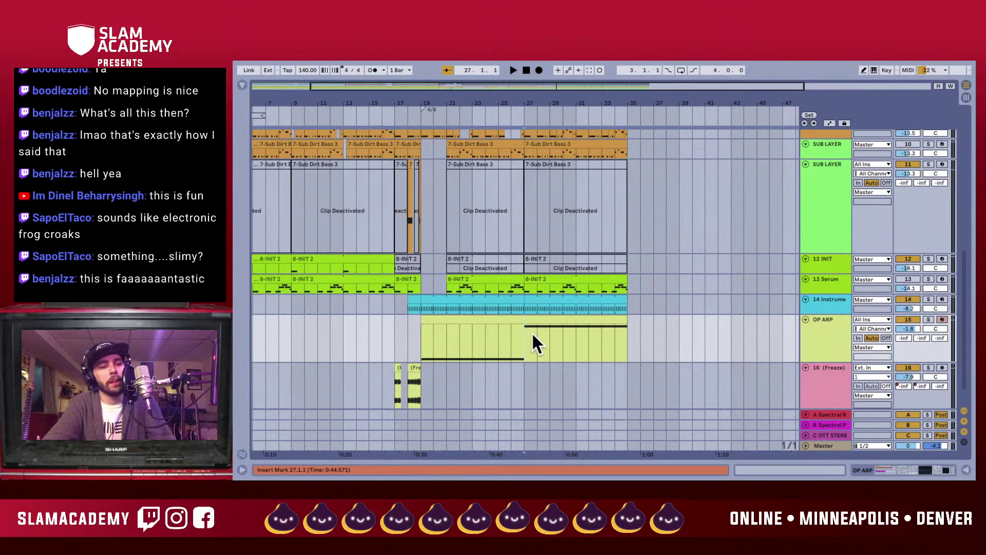
scroll(535, 249, "up", 5)
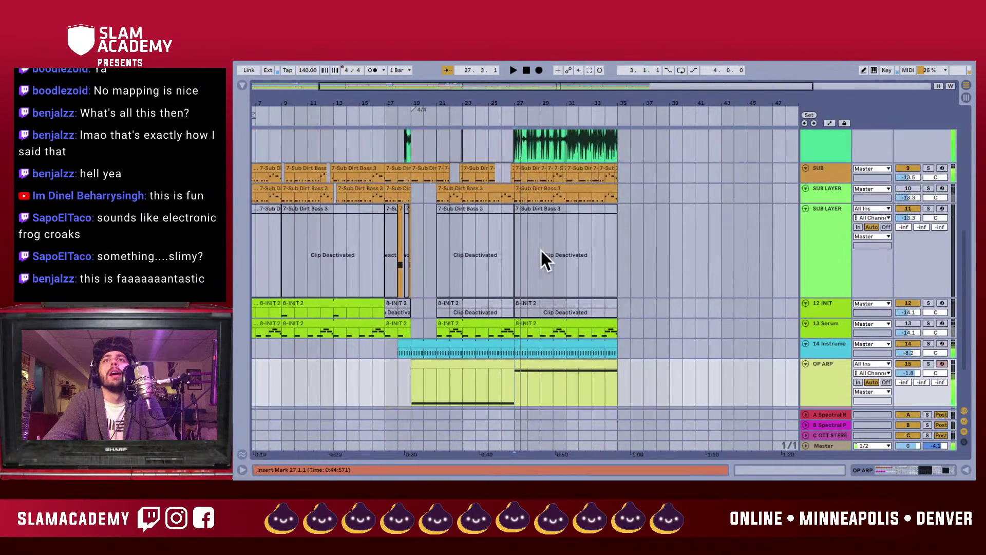
scroll(541, 260, "down", 5)
scroll(534, 164, "left", 1)
left_click_drag(536, 100, 532, 151)
key("space")
key("space")
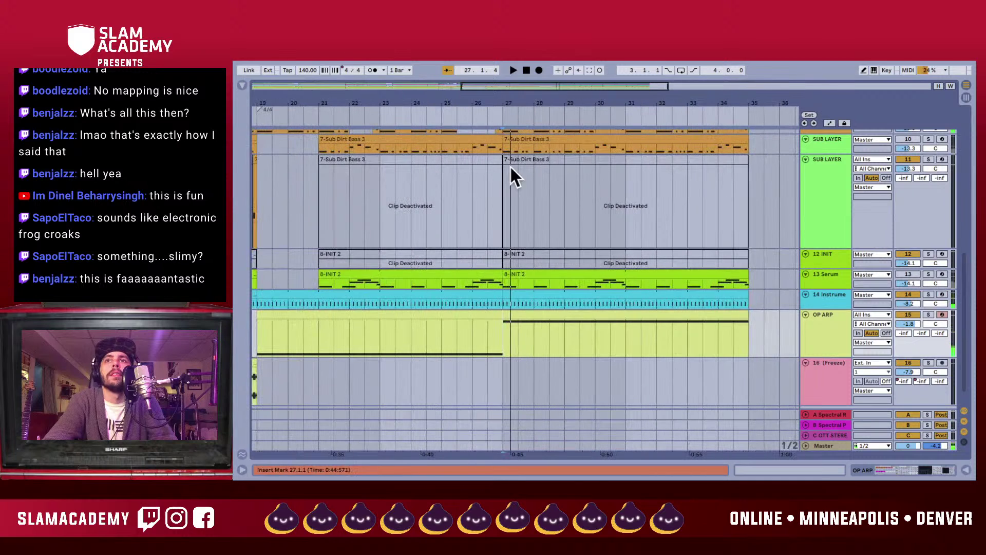
- Audition from bar 27 and cut bars 27 to 28 out of the clip on track 14
left_click(504, 291)
key("space")
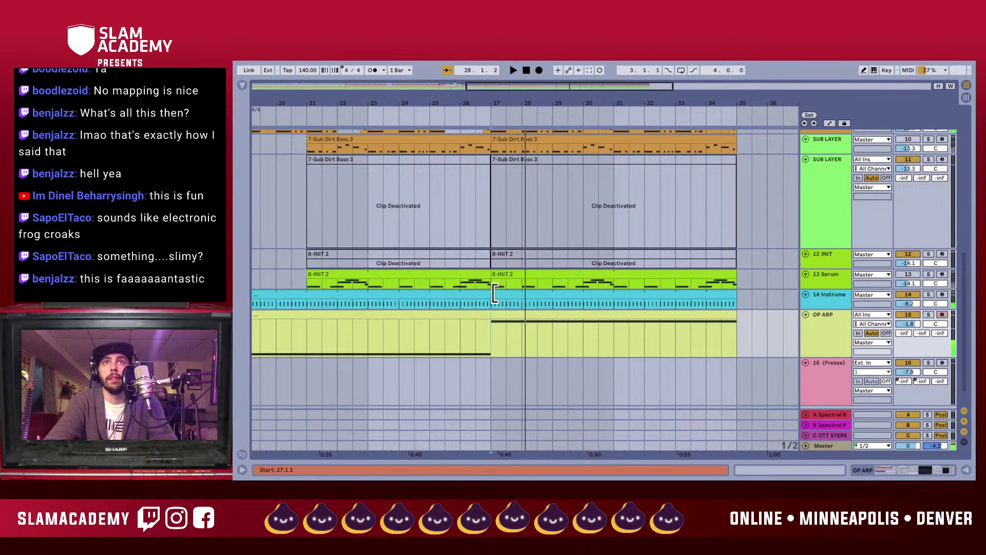
left_click(494, 297)
key("space")
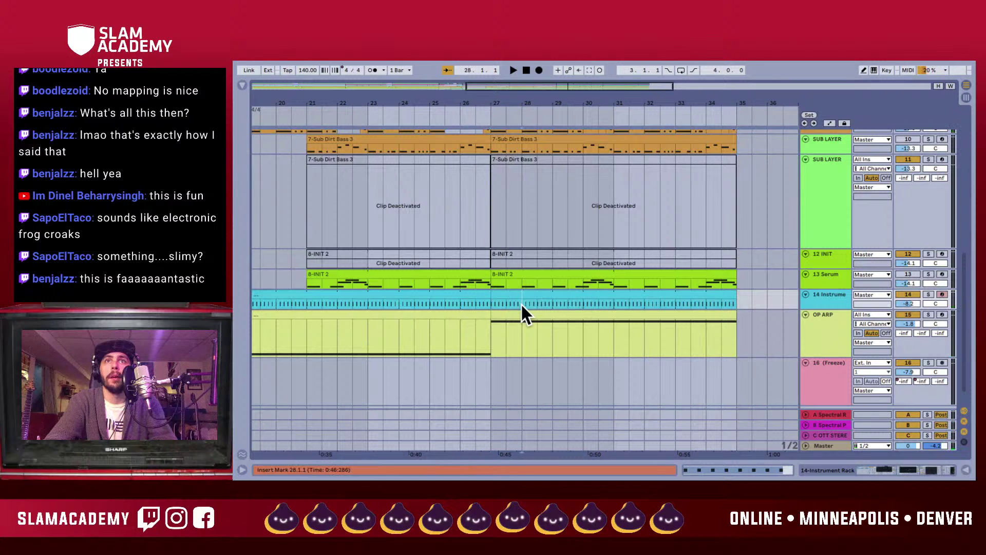
left_click_drag(507, 294, 503, 293)
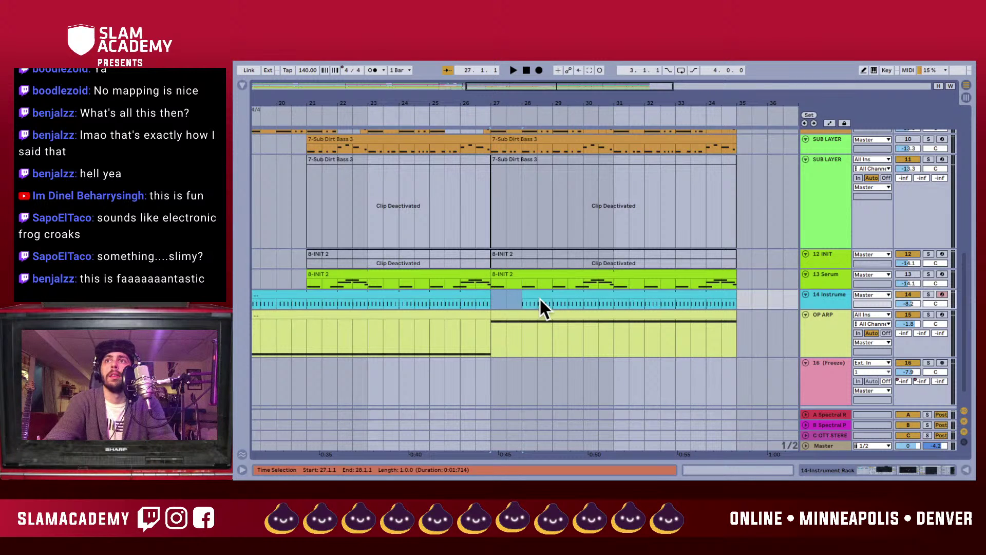
- Play from bar 27 and cut bars 27 to 28 out of the SUB track's bass clip
scroll(540, 303, "up", 6)
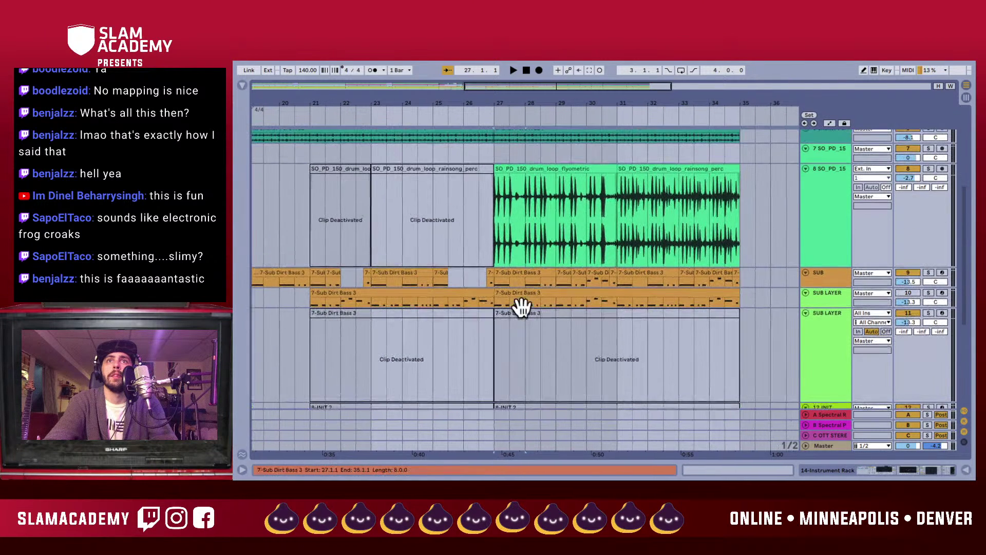
key("space")
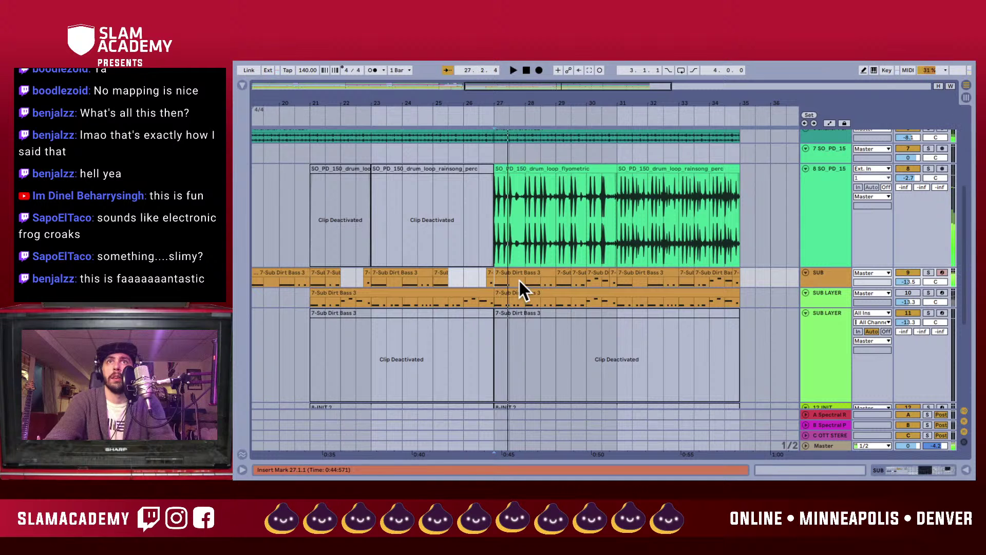
key("Right")
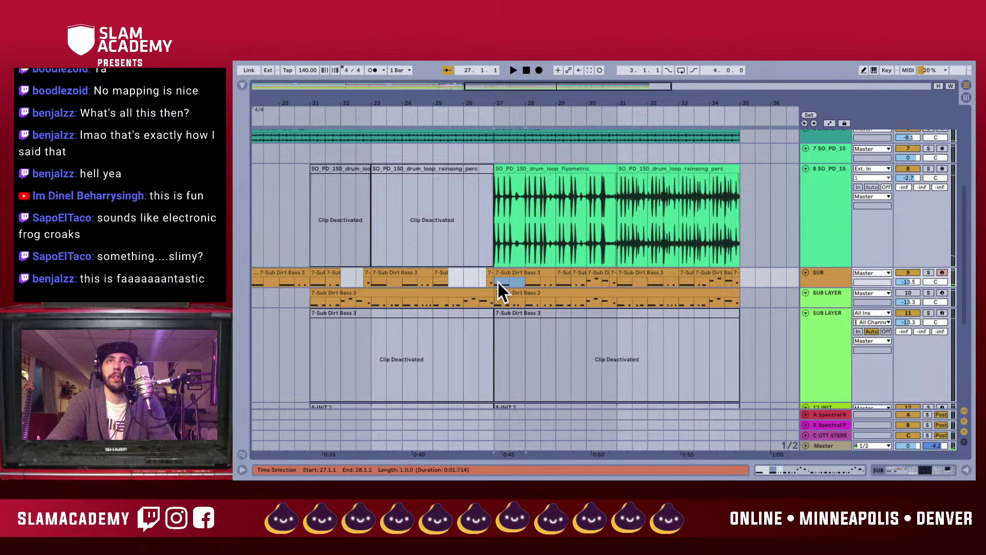
- Solo track 8 and trim the start of the drum_loop_flyometric clip from bar 27 to bar 28
scroll(497, 280, "up", 5)
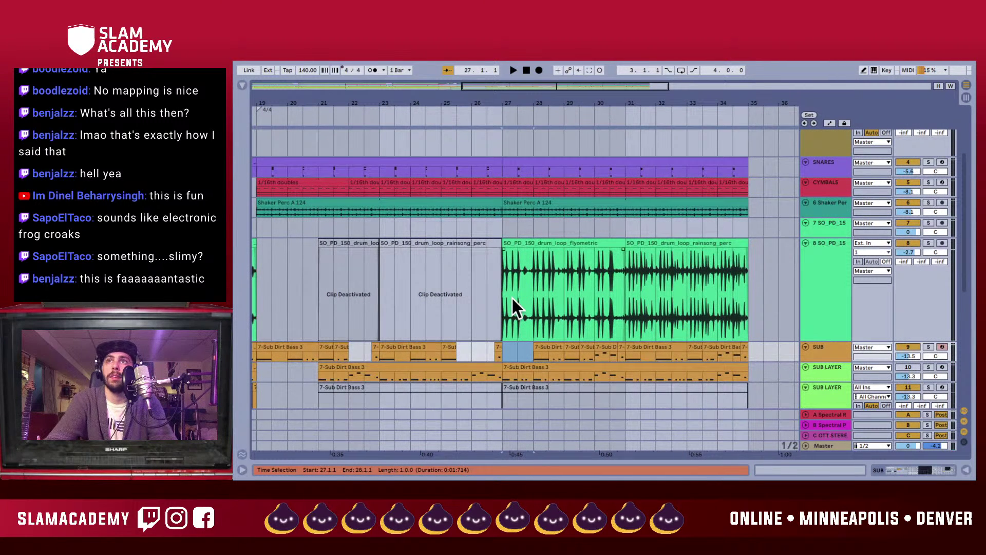
key("space")
left_click(929, 242)
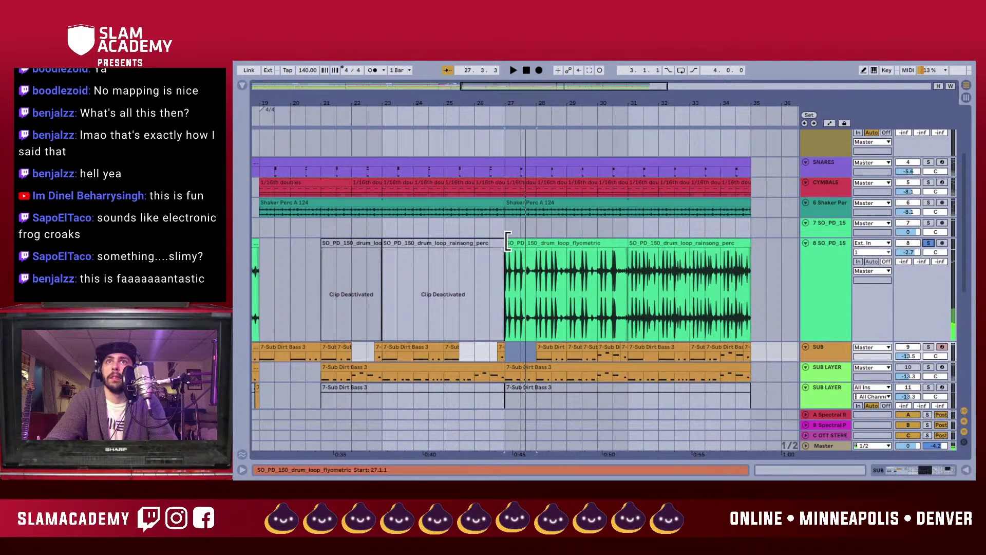
left_click_drag(508, 241, 536, 242)
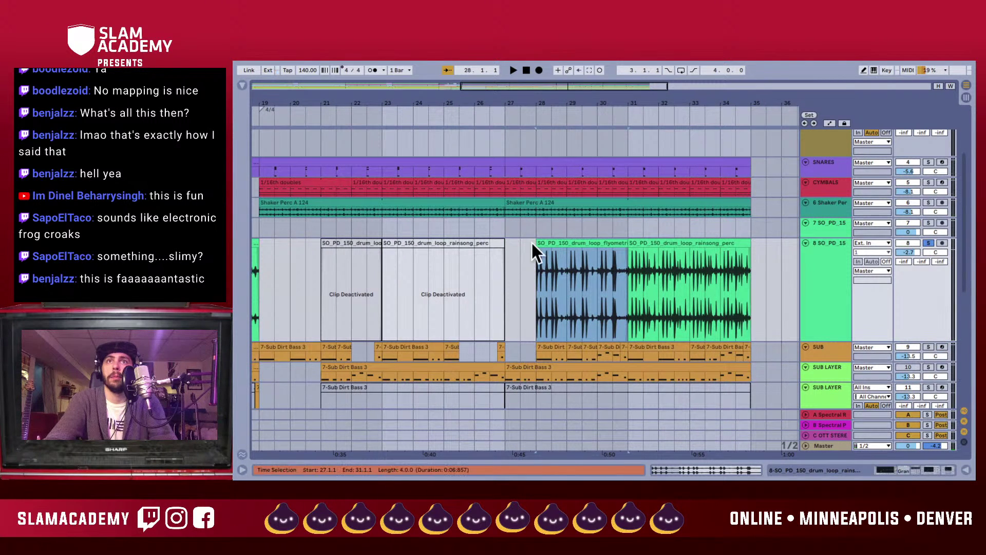
- Split off bars 27 to 28 on the CYMBALS and Shaker Perc tracks and deactivate those pieces
scroll(504, 256, "up", 1)
scroll(503, 277, "up", 1)
left_click(511, 237)
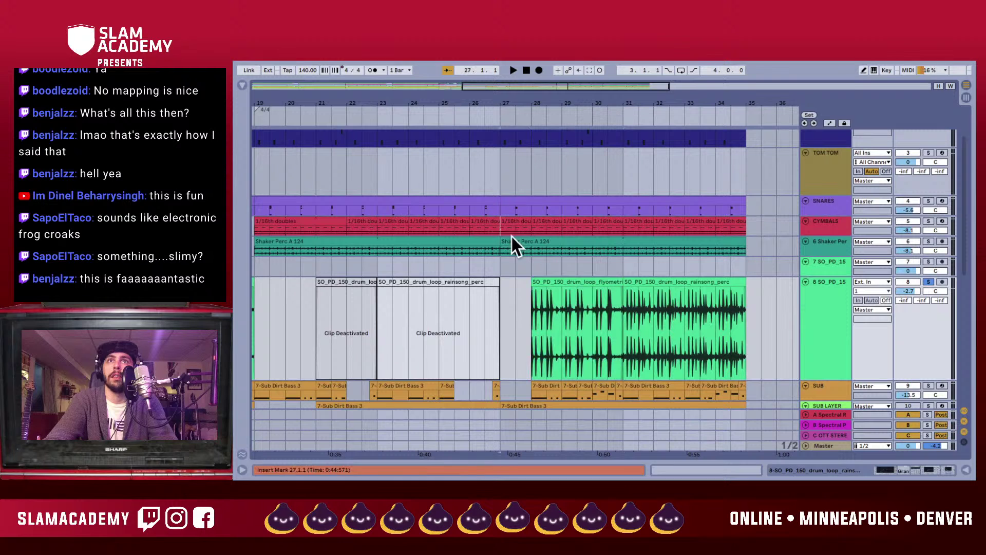
key("ctrl+e")
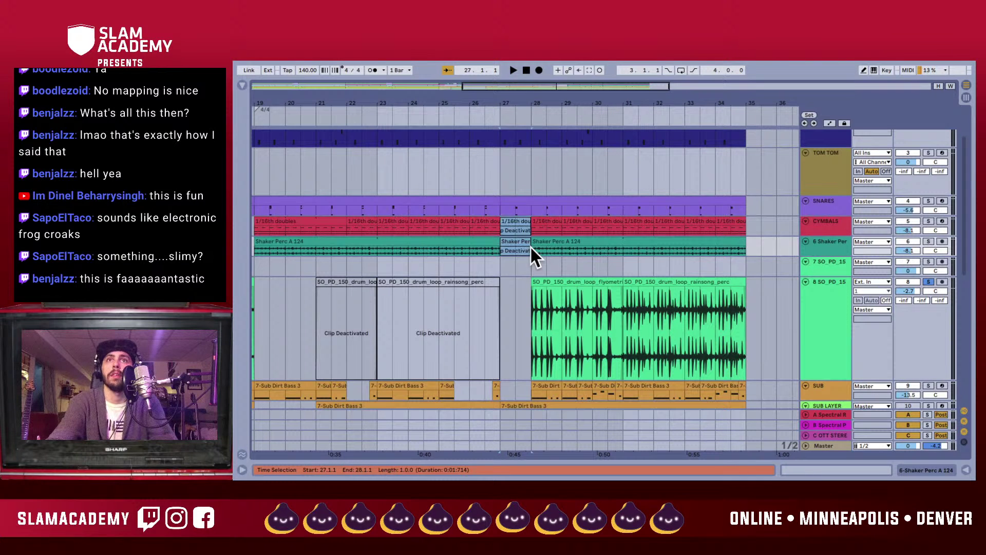
- Delete the deactivated bar 27 pieces on the CYMBALS and Shaker Perc tracks and audition from bar 27
scroll(530, 246, "up", 5)
key("Delete")
key("space")
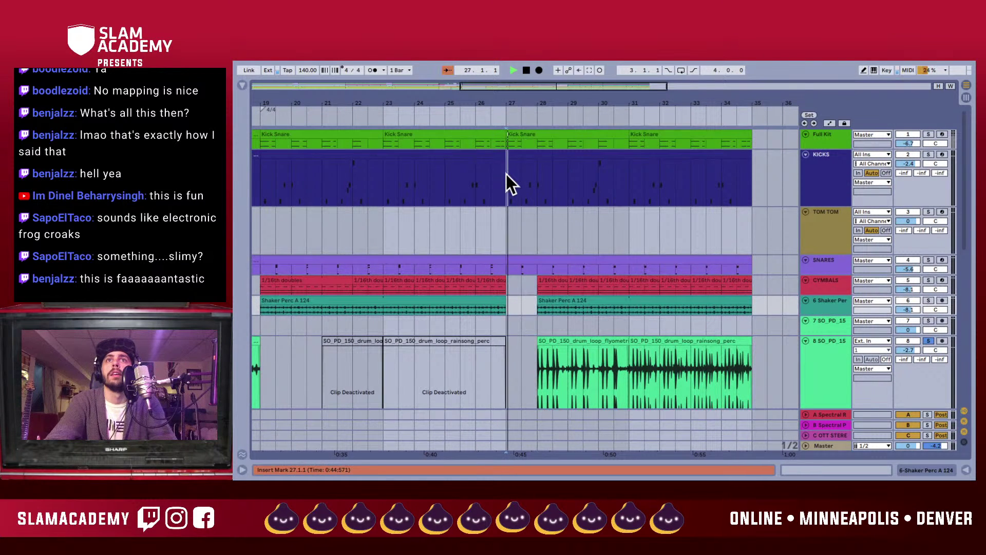
left_click(506, 174)
scroll(669, 294, "left", 1)
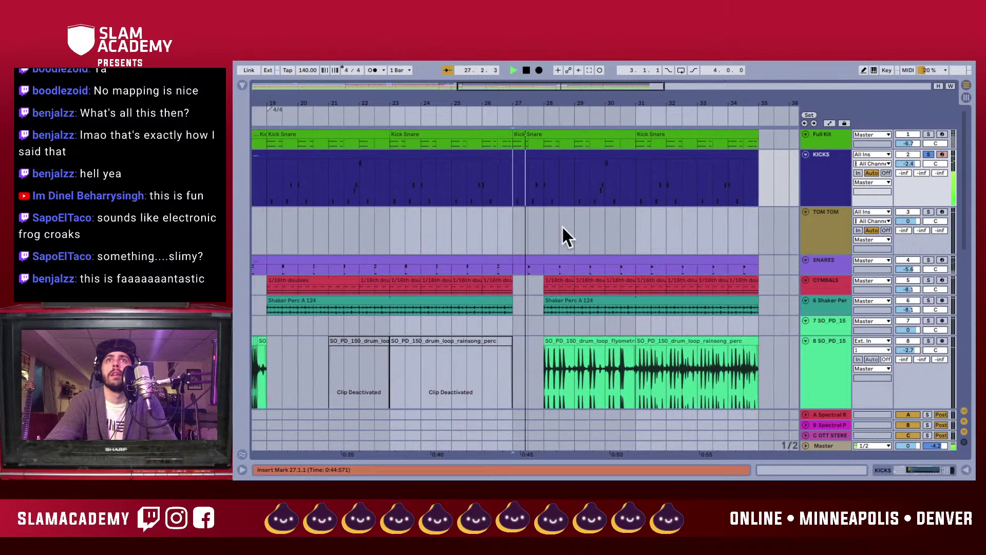
scroll(498, 189, "left", 1)
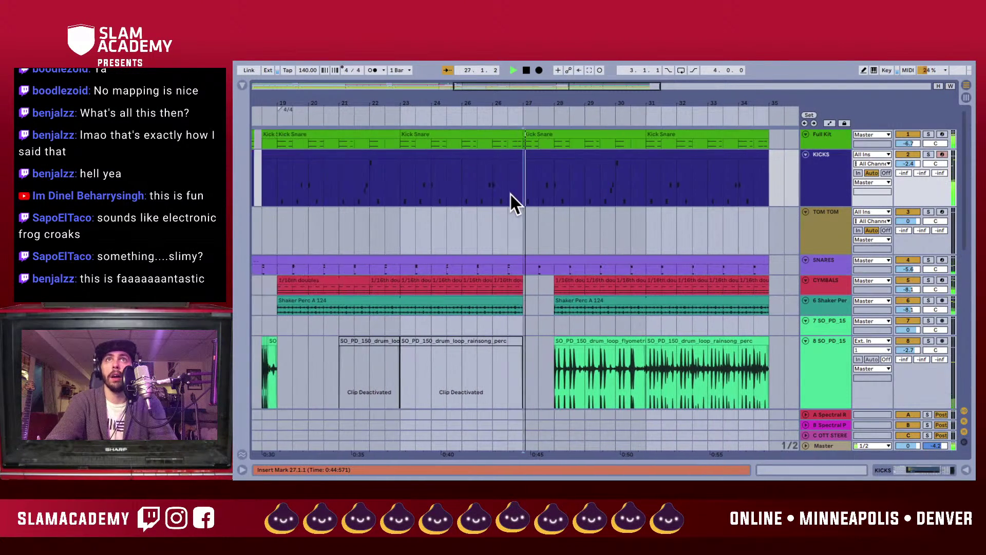
key("space")
- Move the off-beat OS_TTK_Kick_7 note in the KICKS clip onto the start of bar 27 and audition it
left_click_drag(508, 103, 510, 106)
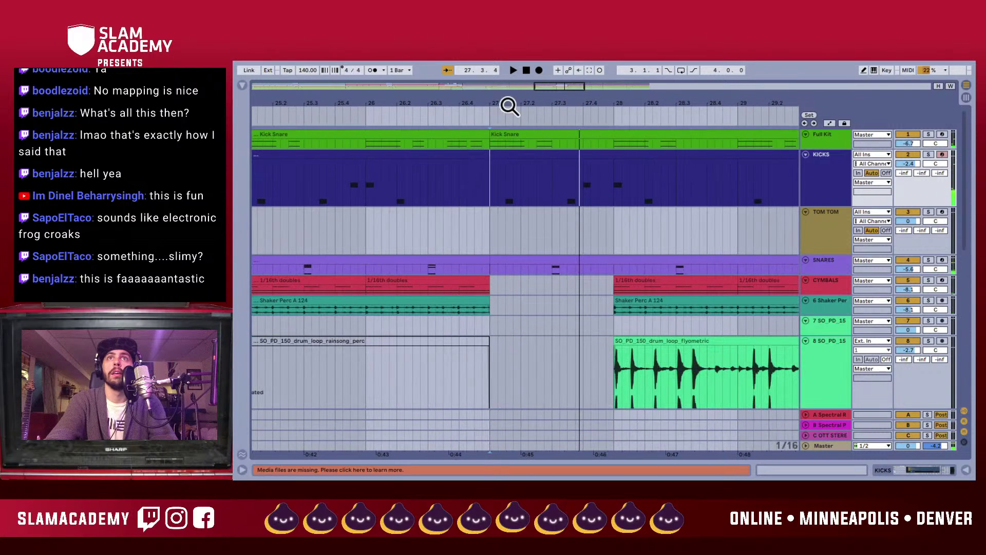
left_click(512, 194)
key("space")
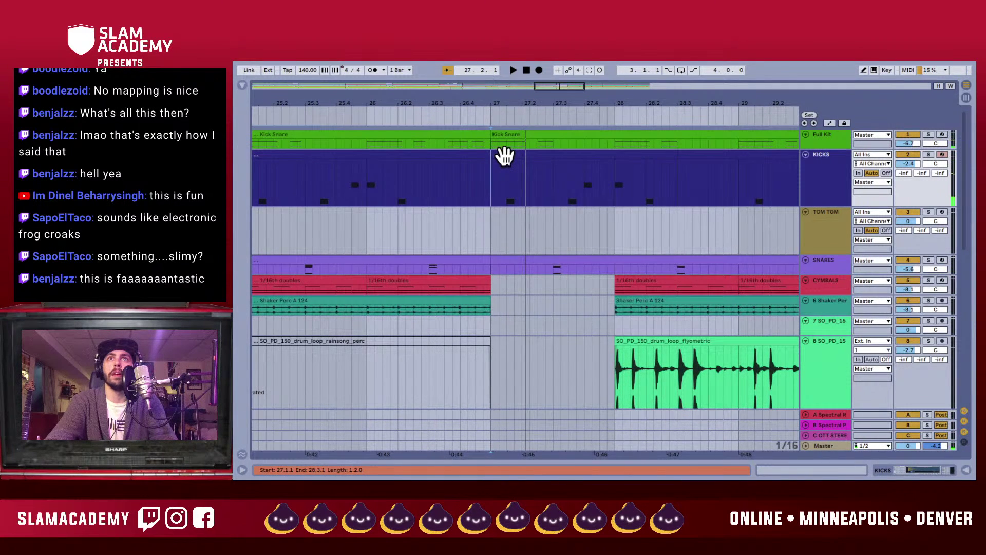
double_click(504, 156)
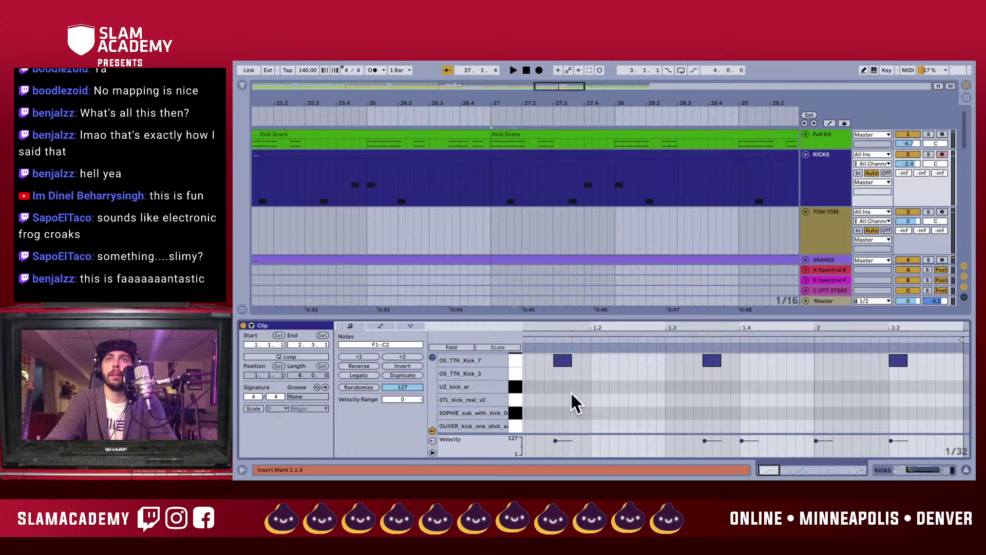
left_click(556, 358)
key("Left")
key("Left")
key("Left")
key("Left")
key("Left")
key("Left")
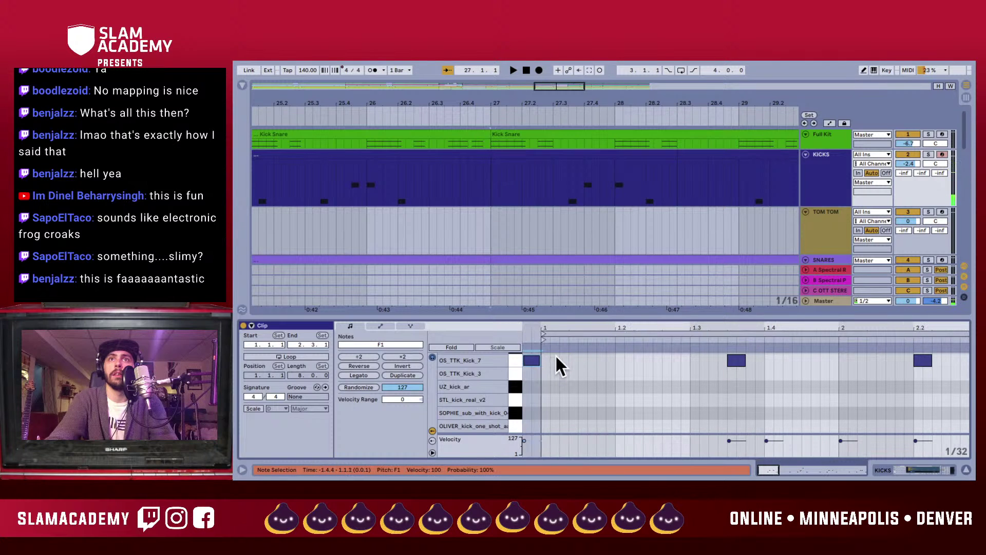
key("space")
key("Right")
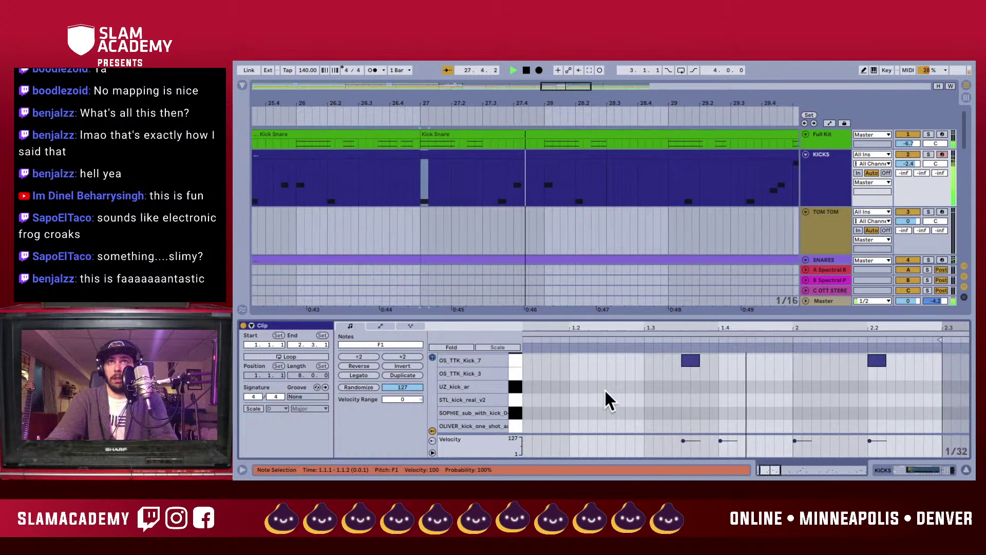
key("space")
- Delete the two kick notes between 27.3.1 and 27.4.3 from the KICKS clip and audition the transition into bar 27
scroll(648, 418, "up", 3)
left_click(639, 386)
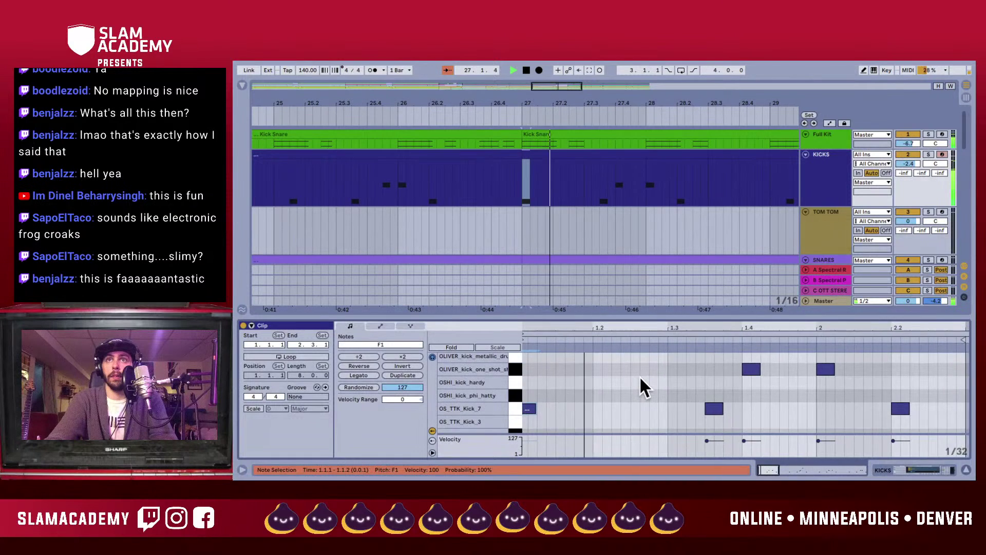
left_click_drag(656, 360, 753, 419)
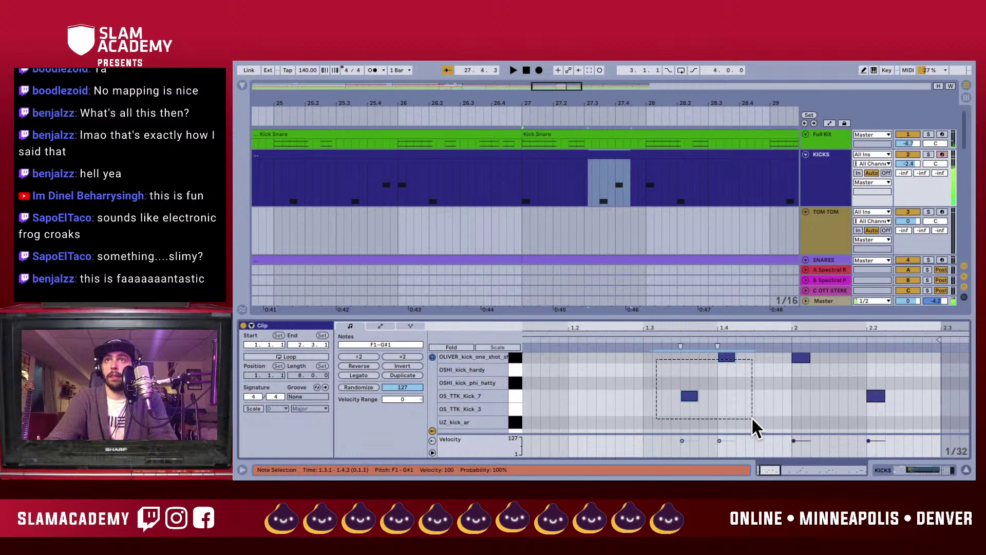
key("Delete")
left_click(529, 189)
key("space")
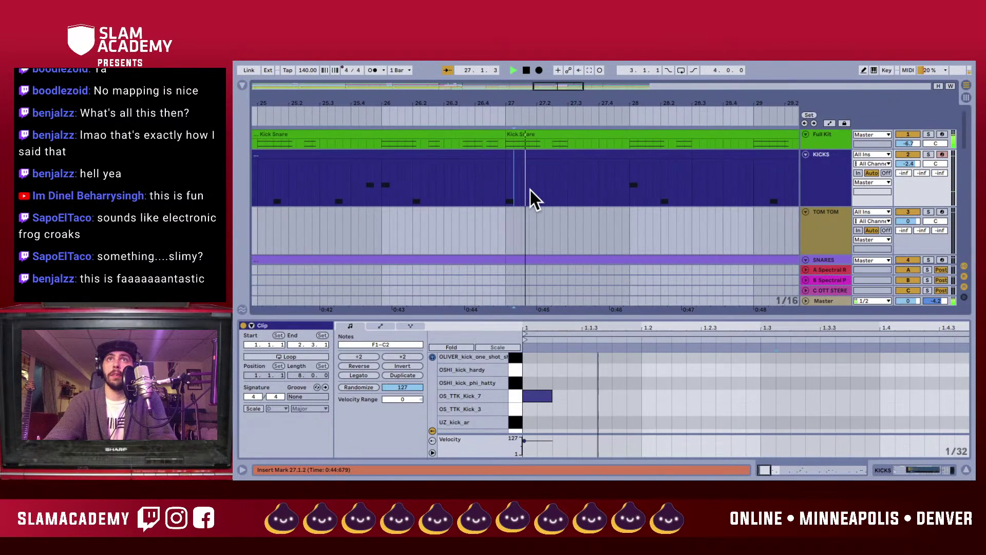
key("space")
left_click(482, 188)
key("space")
key("alt+super+l")
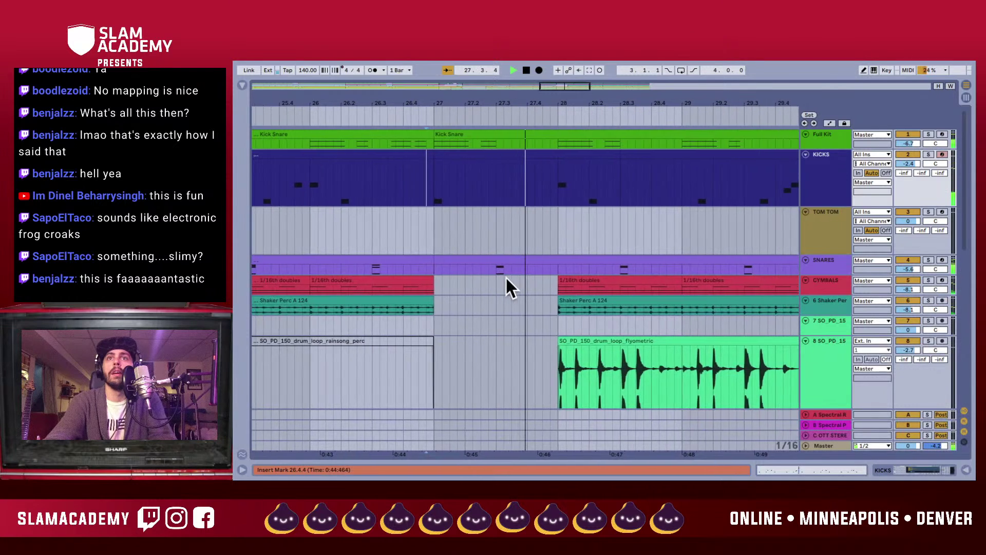
key("space")
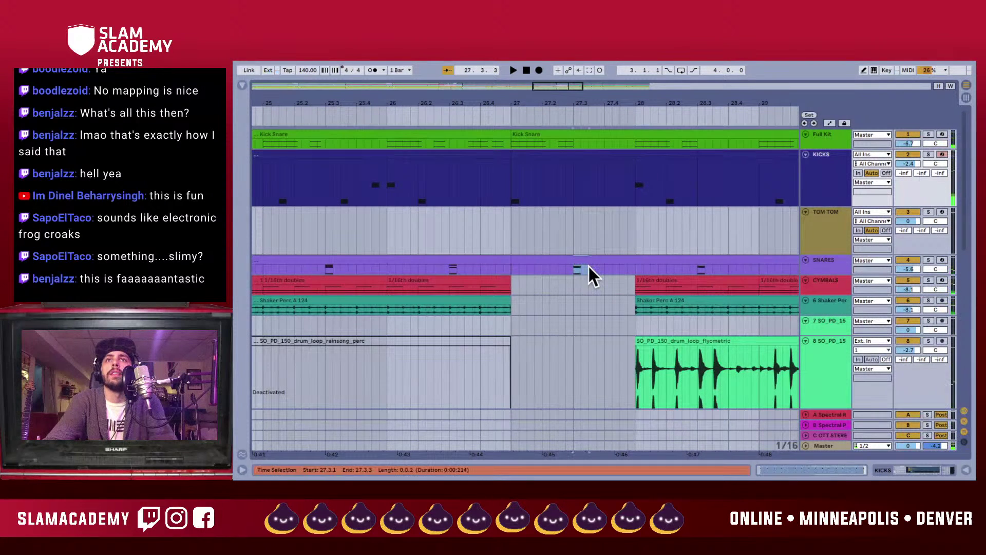
- Cut bars 27 to 28 out of the SNARES clip and play the break from bar 27
left_click_drag(589, 273, 574, 270)
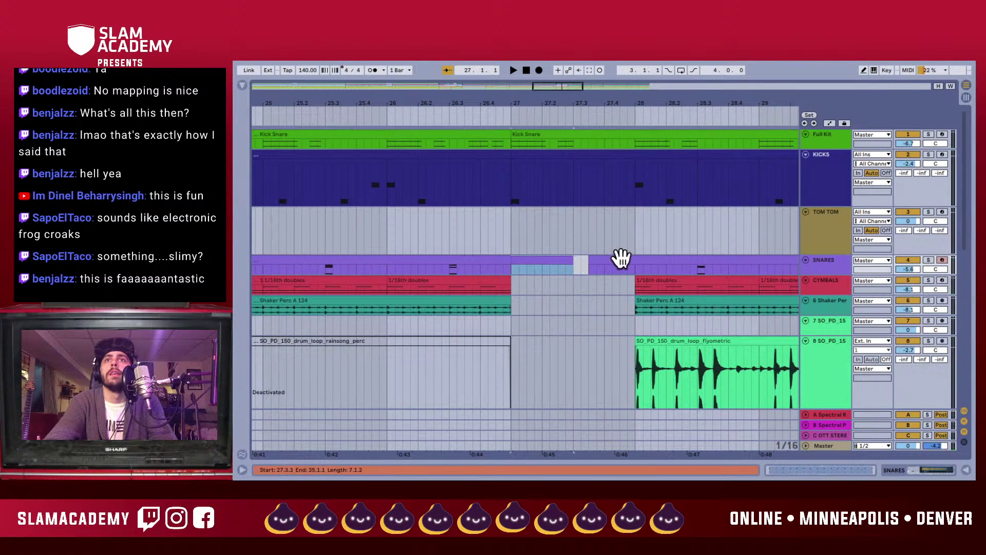
left_click_drag(636, 275, 477, 277)
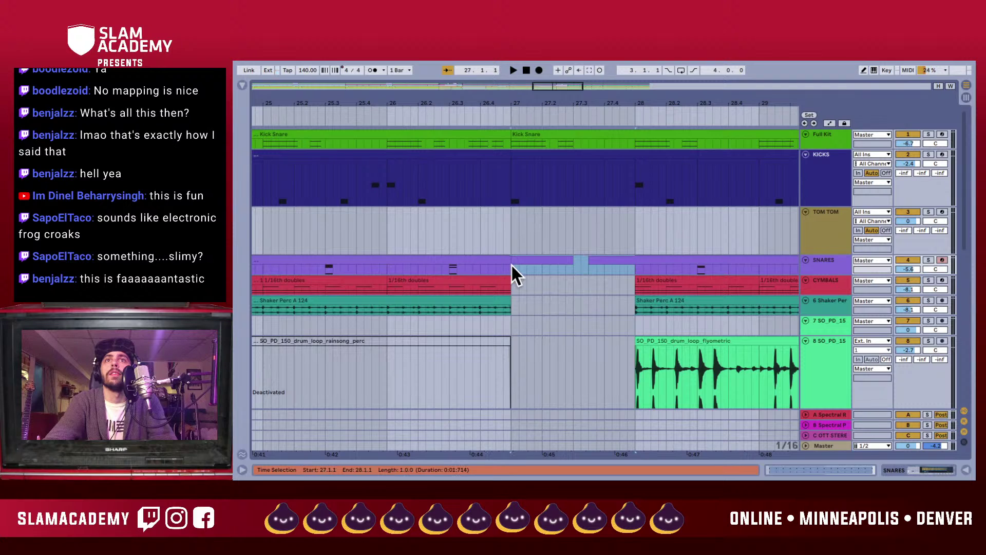
left_click(510, 264)
key("space")
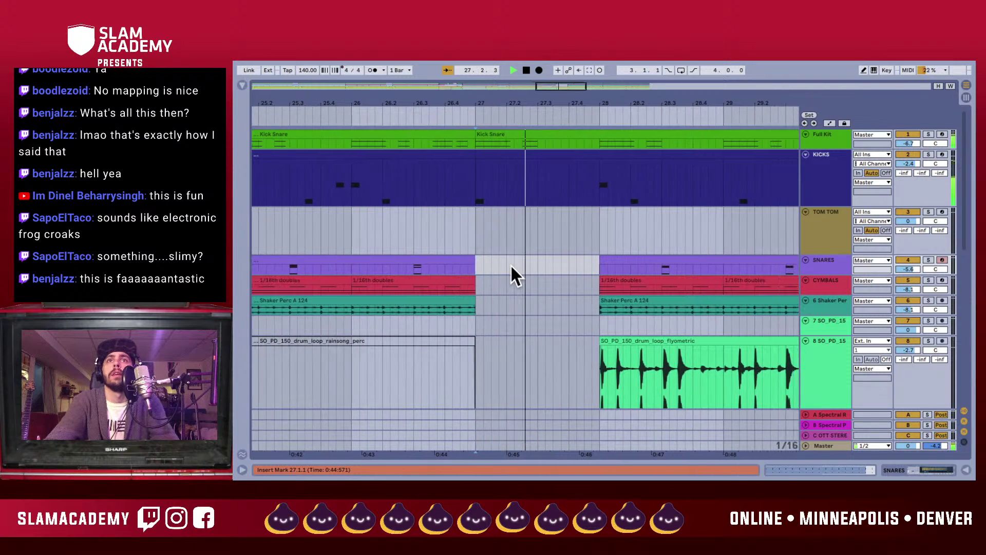
scroll(503, 305, "down", 5)
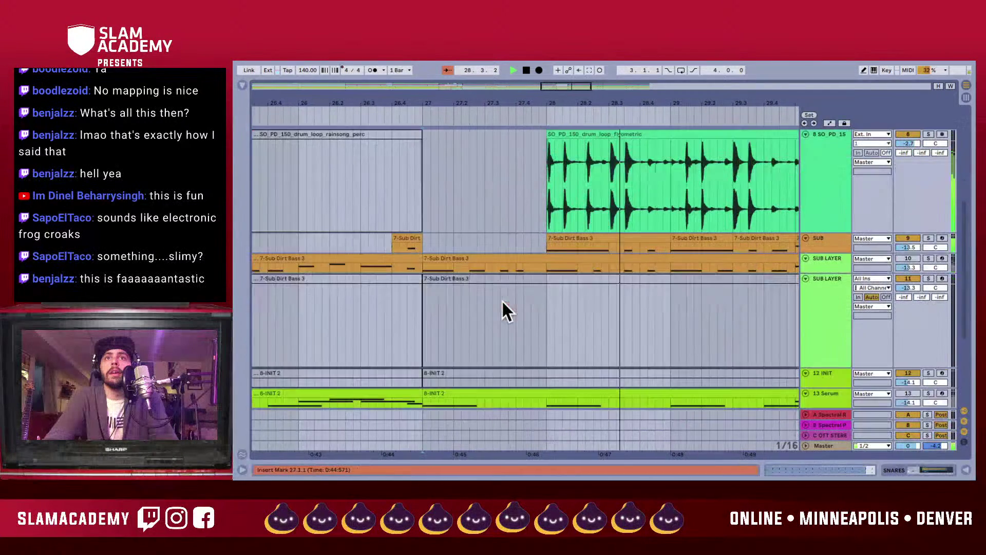
scroll(502, 306, "down", 6)
key("space")
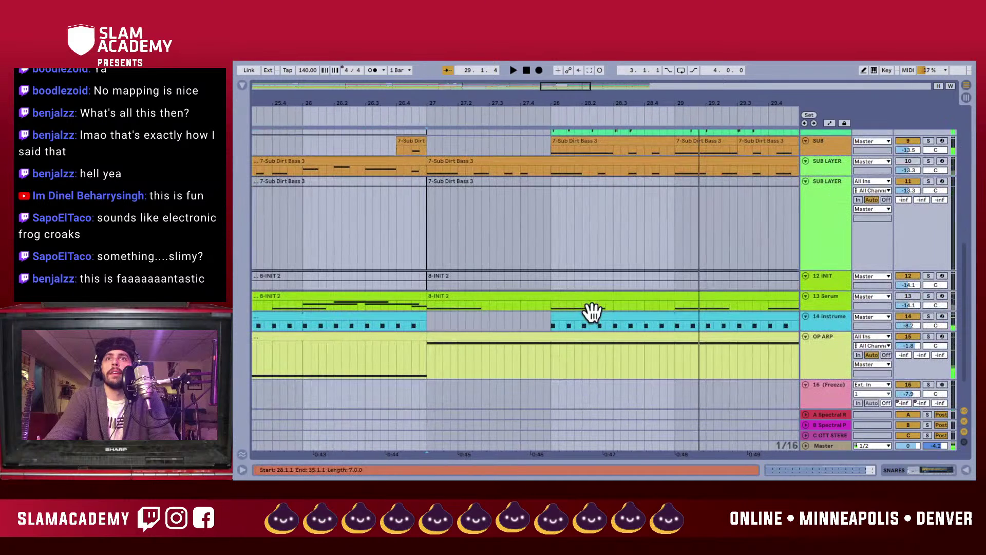
- Show the DELAY 2 MIX macro's automation on OP ARP, raise it to 127 at bar 27 and audition it
double_click(814, 336)
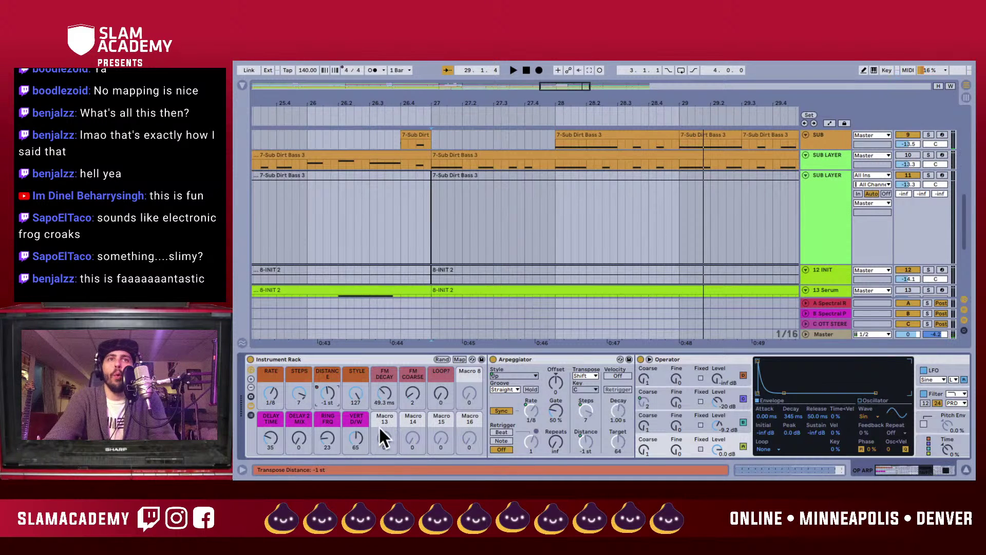
right_click(295, 439)
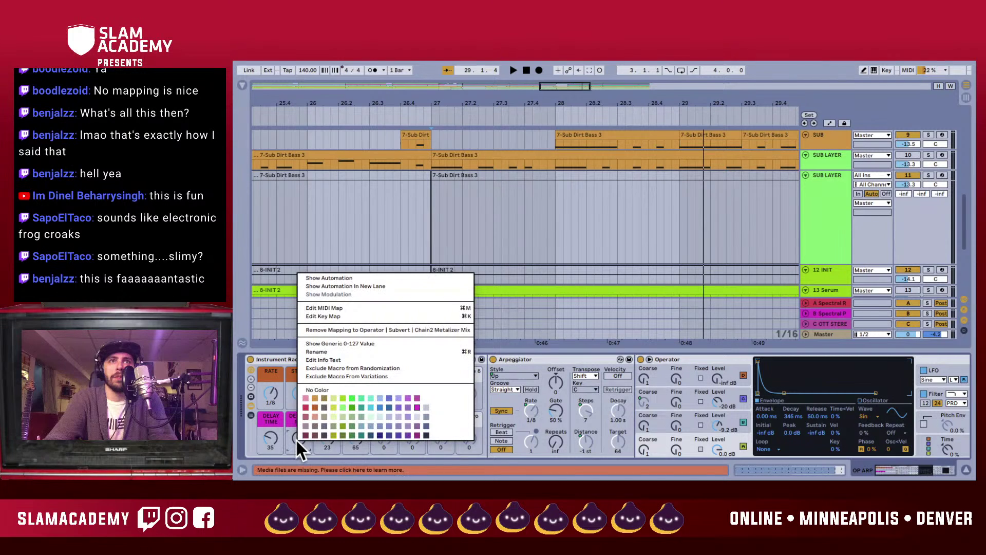
left_click(344, 278)
scroll(440, 242, "down", 3)
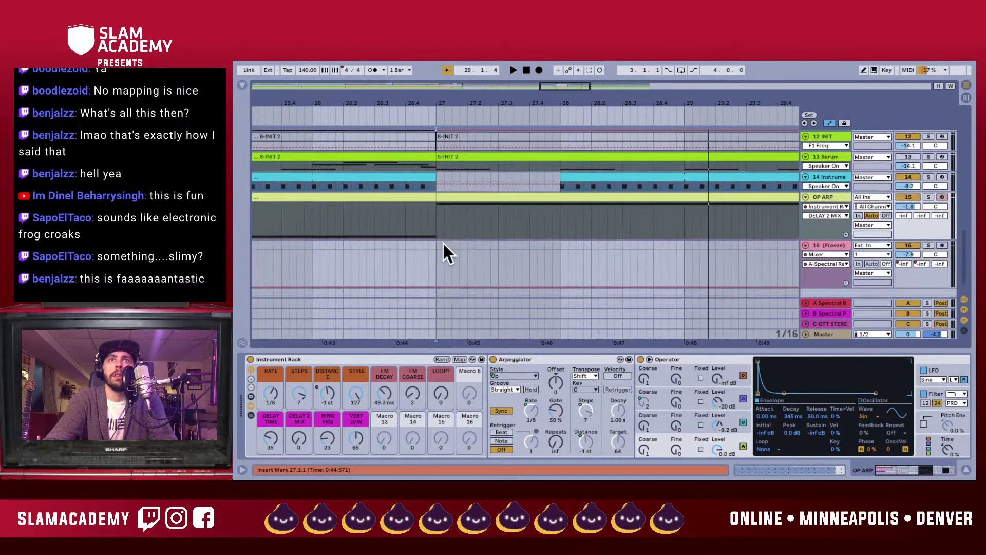
key("space")
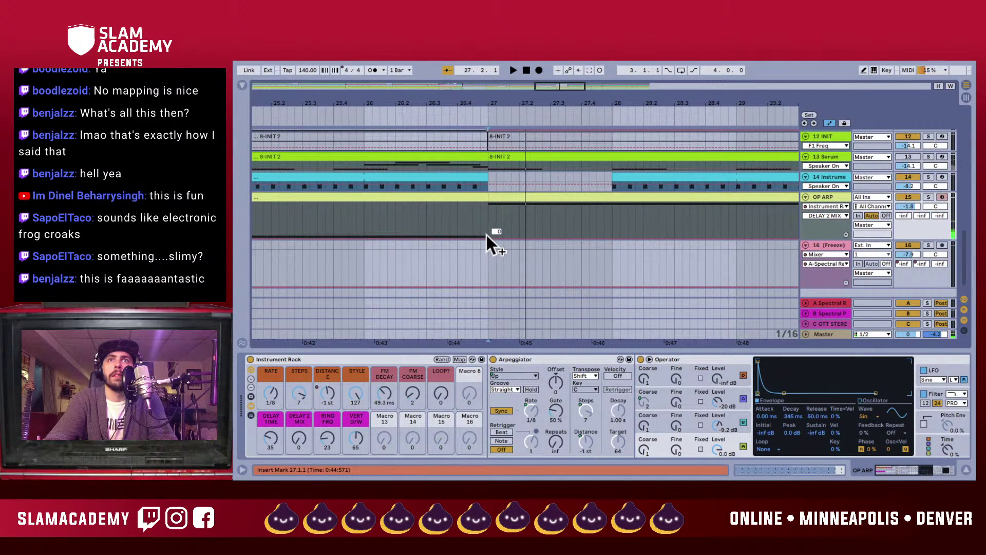
left_click_drag(495, 233, 495, 206)
key("space")
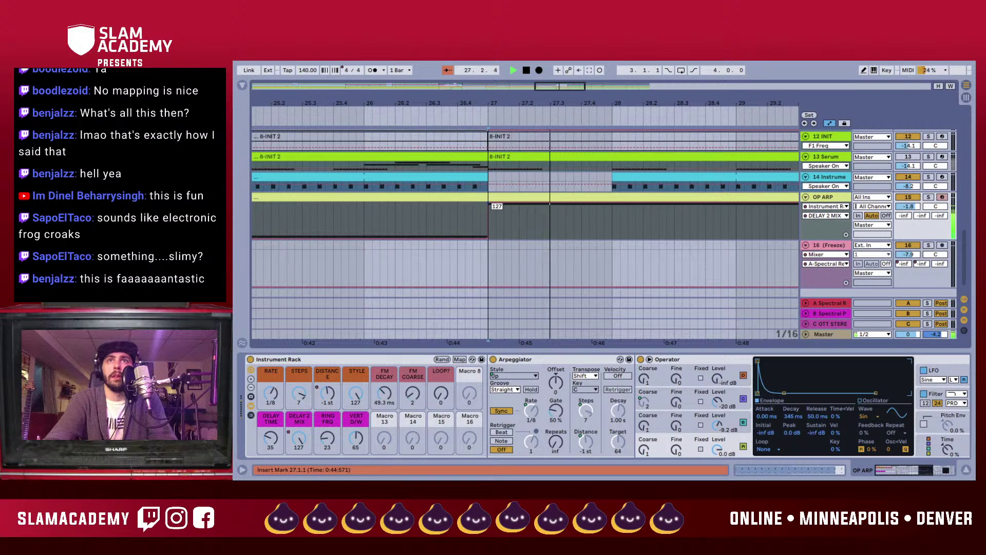
key("space")
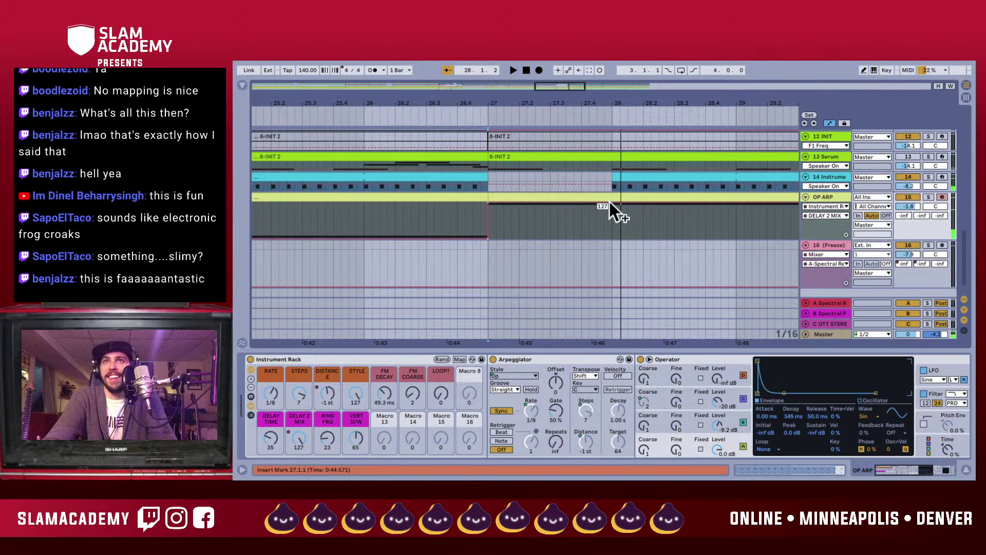
- Drop the DELAY 2 MIX automation to 0 at bar 28 and play from bar 27
left_click_drag(610, 203, 611, 236)
key("space")
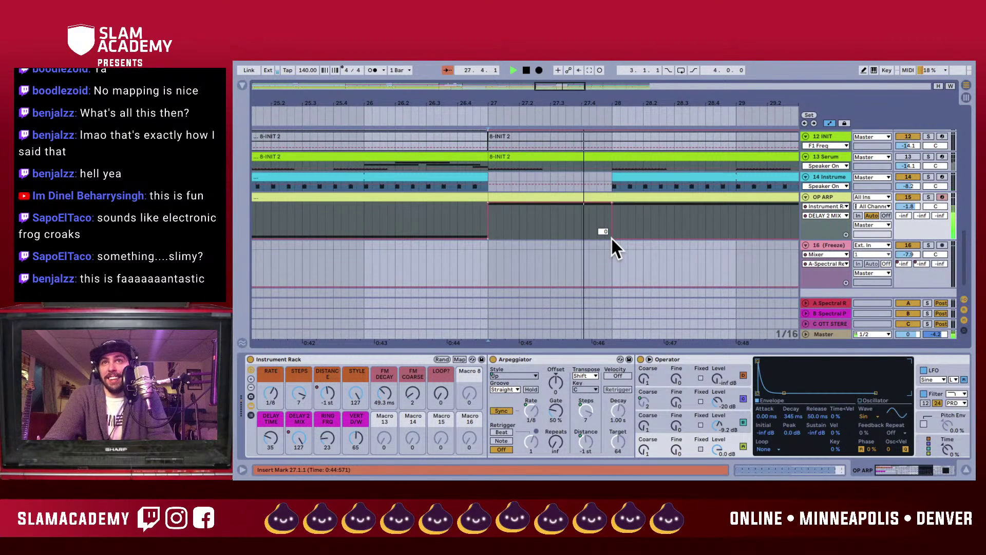
key("space")
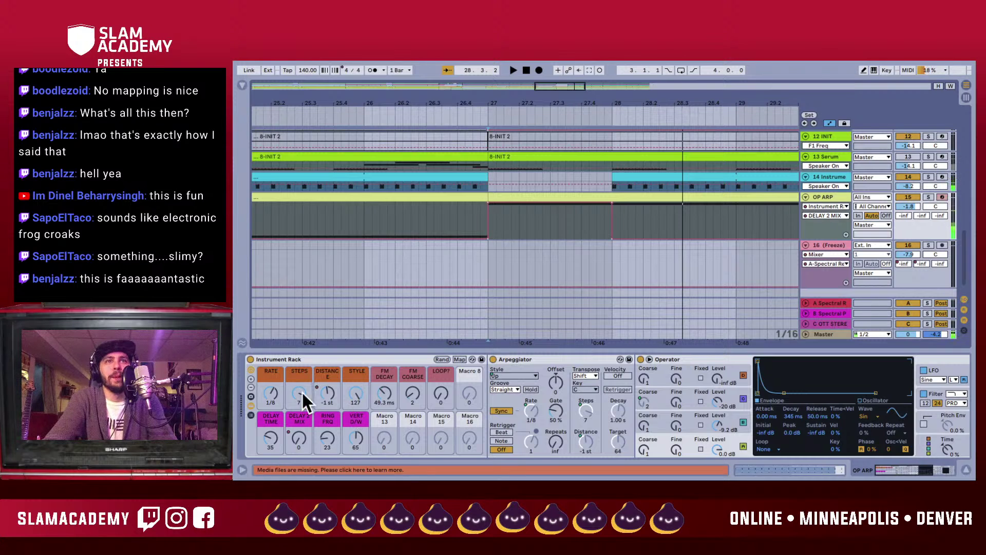
- Show the LOOP? macro's automation on OP ARP and raise it to about 38 from bar 27 while auditioning
right_click(443, 389)
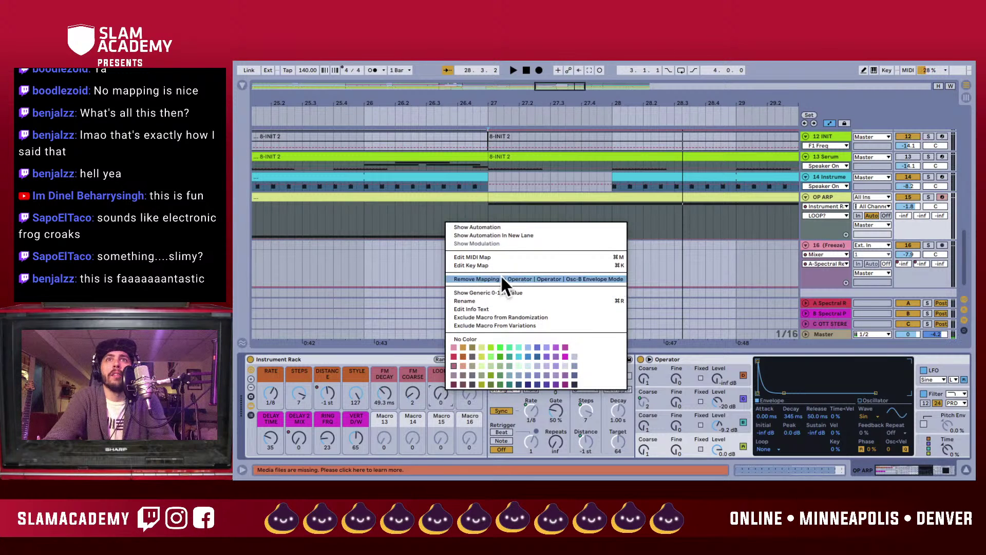
left_click(505, 228)
left_click_drag(488, 236, 488, 229)
key("space")
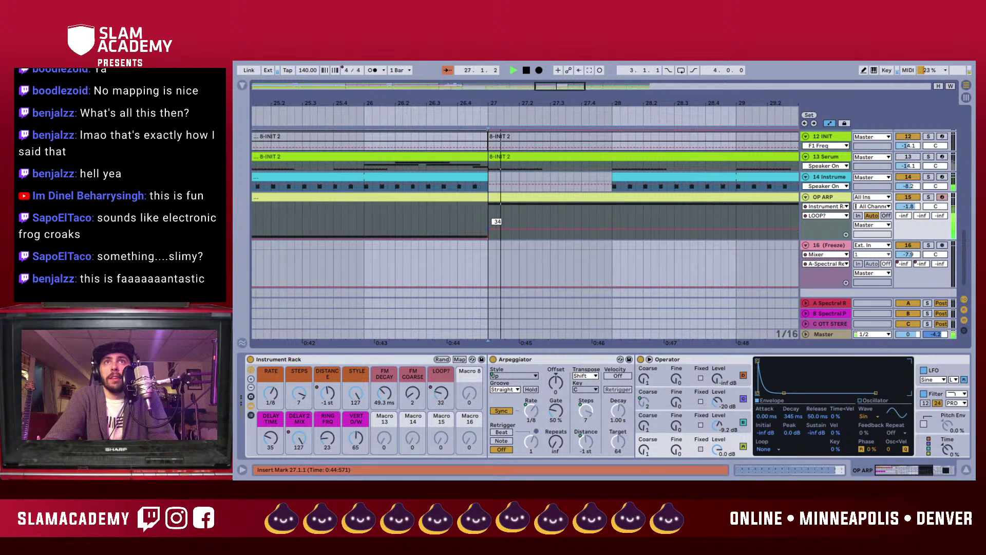
- Show the FM DECAY macro's automation on OP ARP and set it to about 1.58 s at bar 27
left_click(384, 395)
key("space")
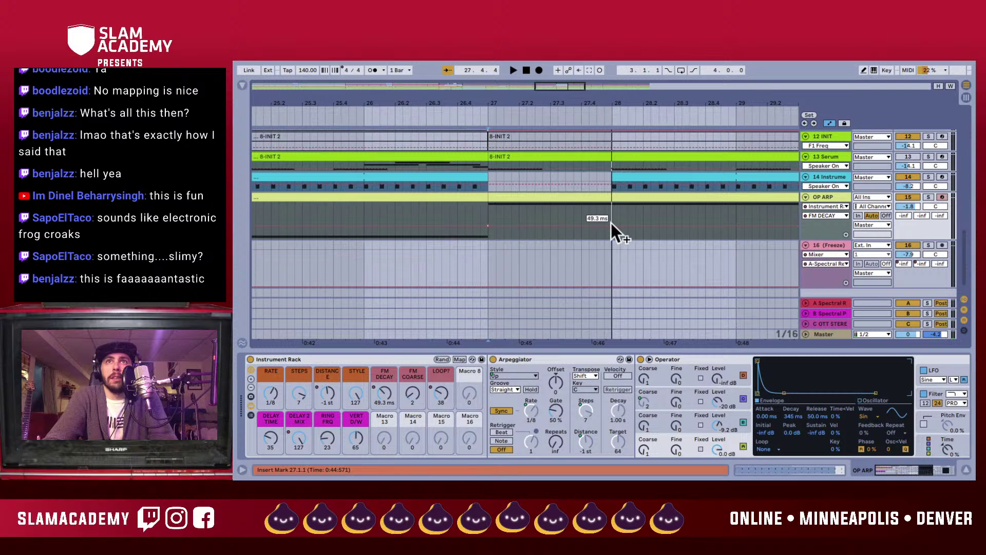
key("space")
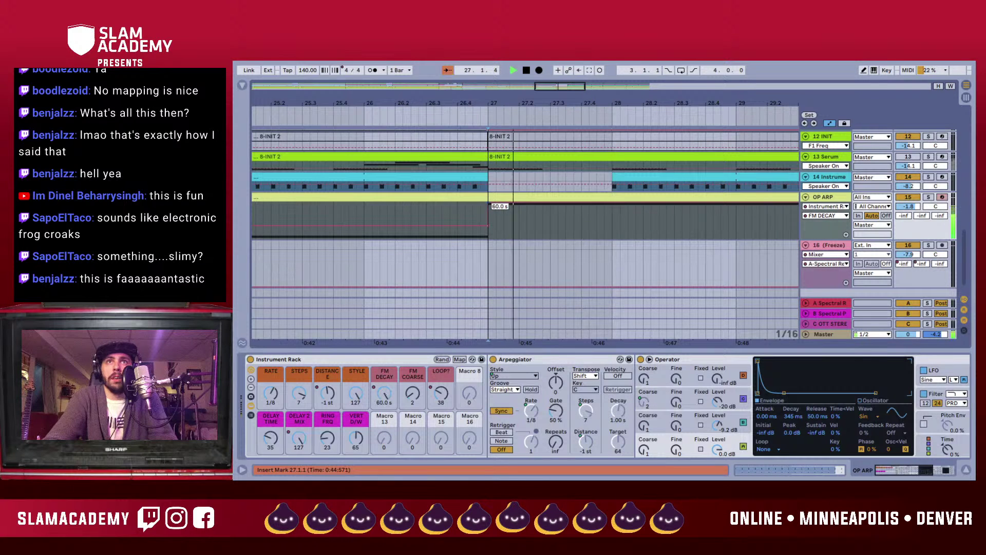
key("space")
key("space")
left_click_drag(489, 213, 489, 215)
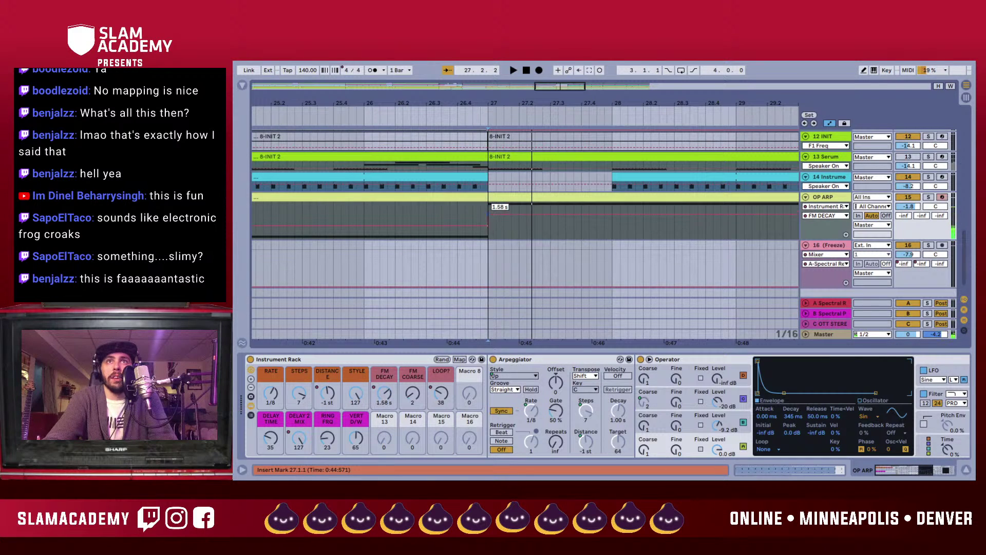
- Ramp the FM DECAY automation down to about 1.19 ms at bar 28 and audition from bar 27
key("space")
left_click_drag(627, 214, 627, 235)
key("space")
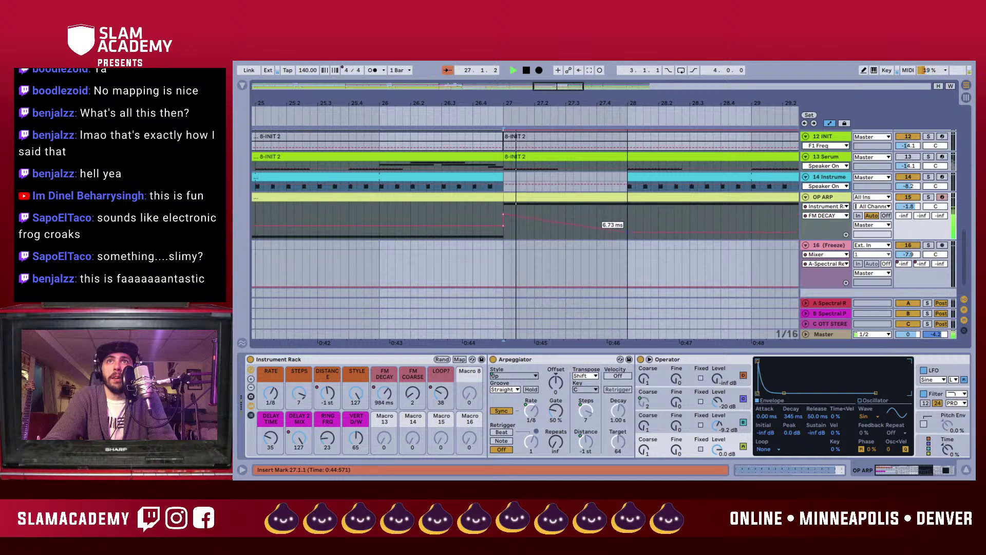
key("space")
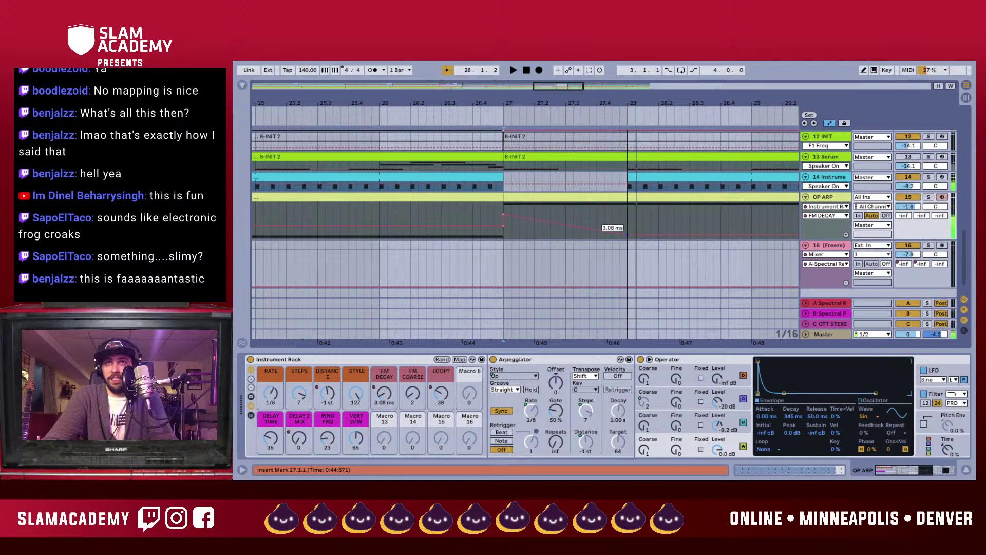
left_click_drag(627, 235, 627, 236)
key("space")
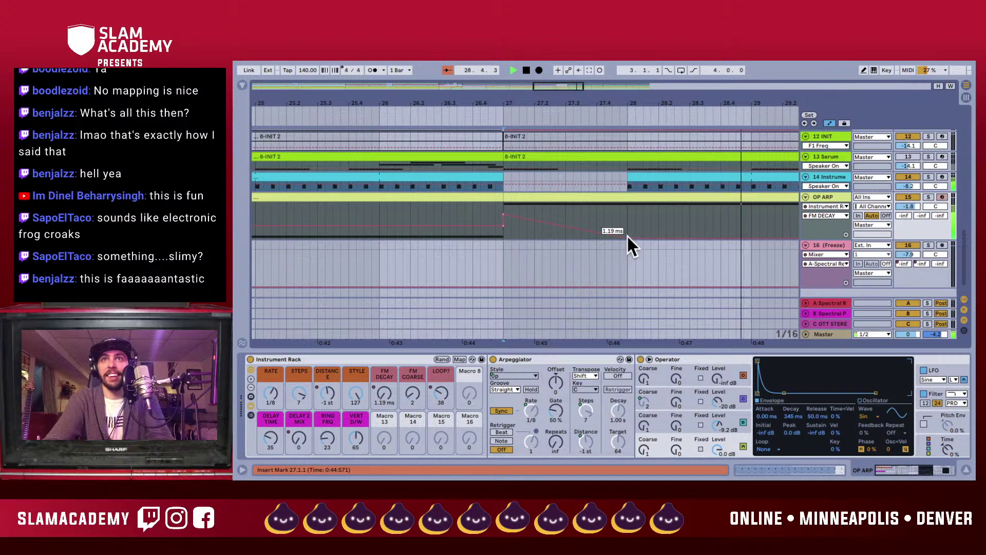
key("space")
key("space")
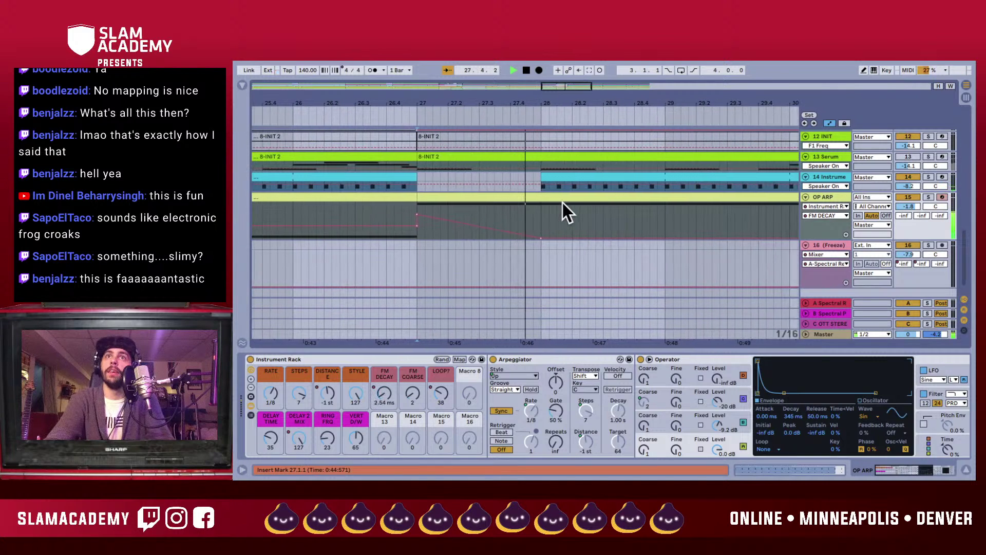
- Trim the long F4 note in the OP ARP clip at bar 28 to start at clip bar 2, and audition from bar 27
double_click(533, 198)
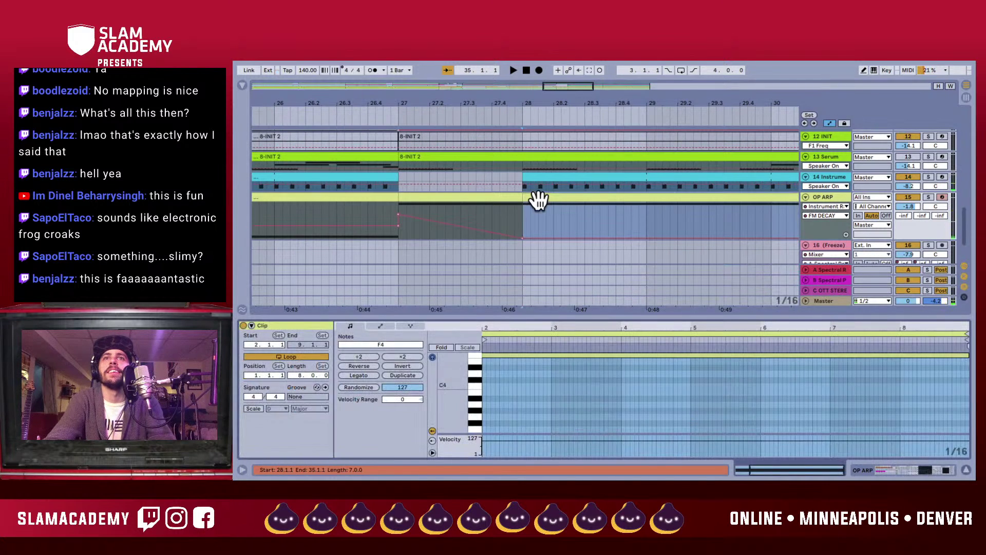
scroll(553, 384, "up", 5)
scroll(553, 384, "left", 3)
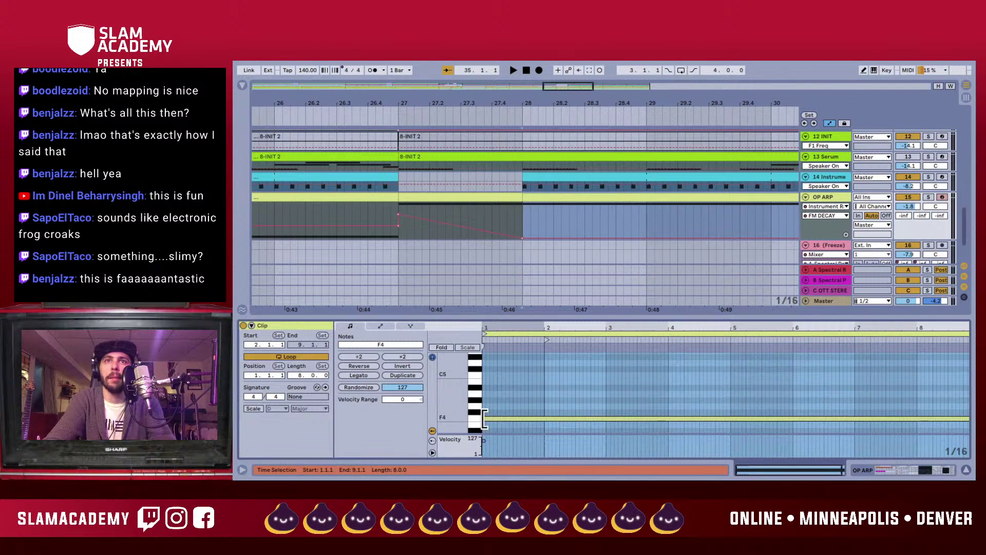
left_click_drag(484, 417, 545, 417)
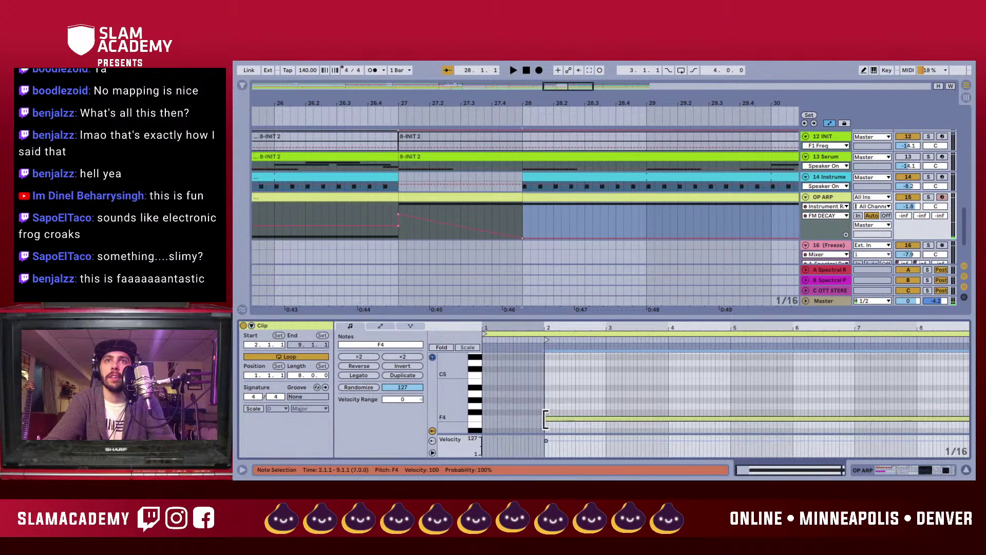
scroll(544, 418, "down", 3)
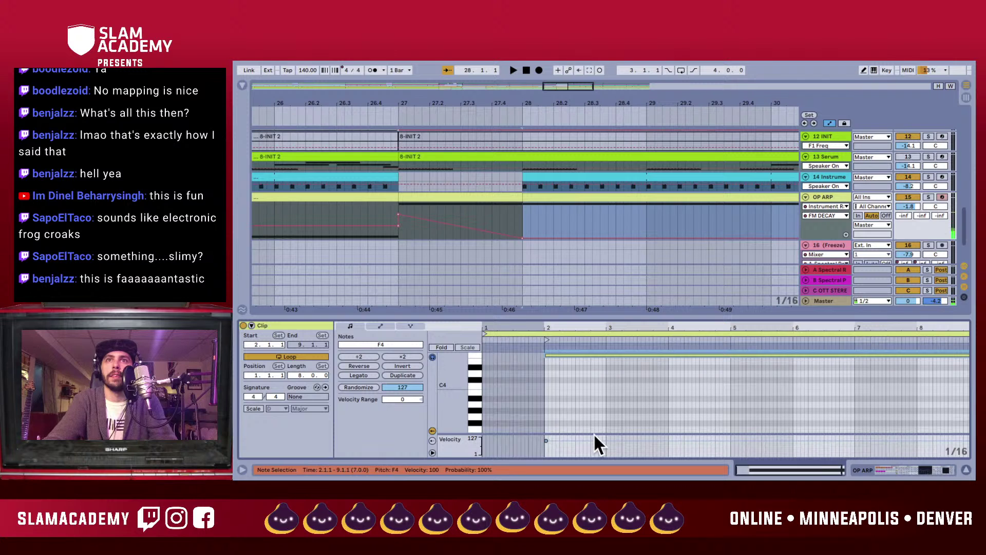
scroll(559, 360, "up", 1)
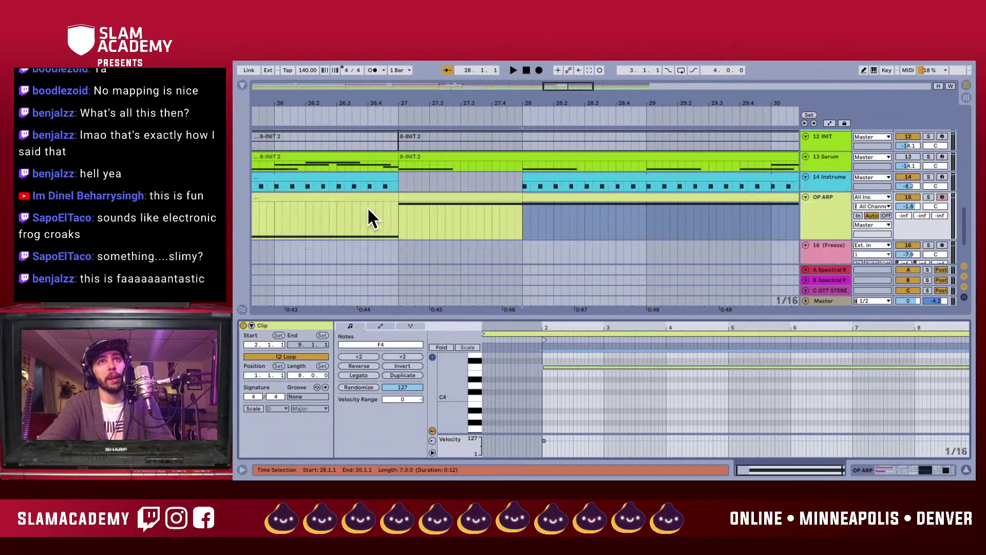
left_click(399, 214)
key("space")
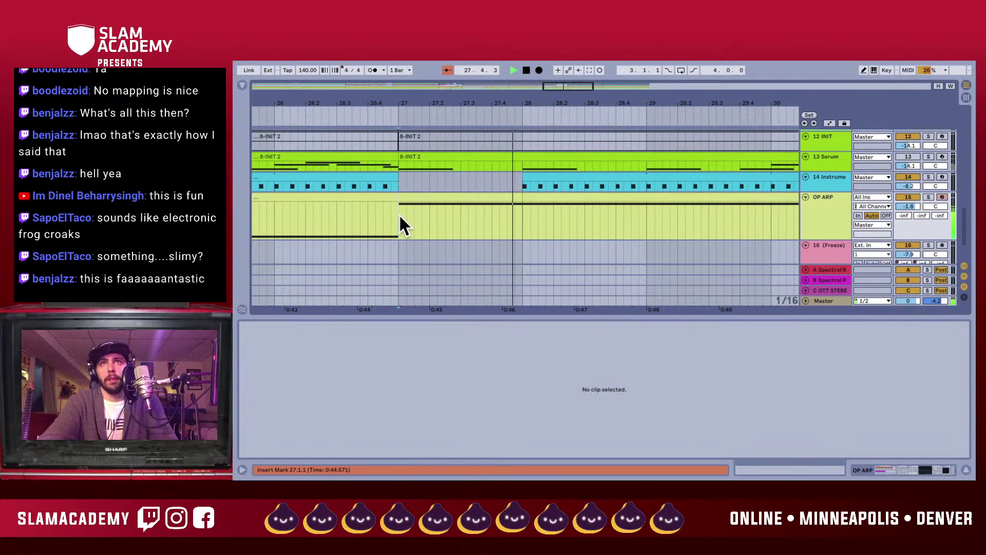
key("space")
- Lower the long F4 note in the OP ARP clip from bar 28, play from bar 27 and hide the clip editor
left_click(537, 197)
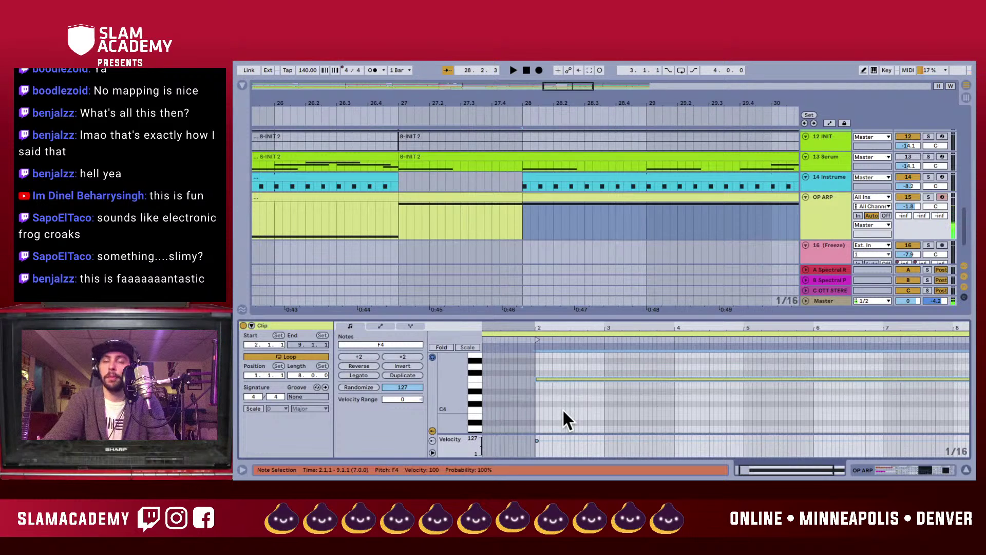
left_click(400, 218)
key("space")
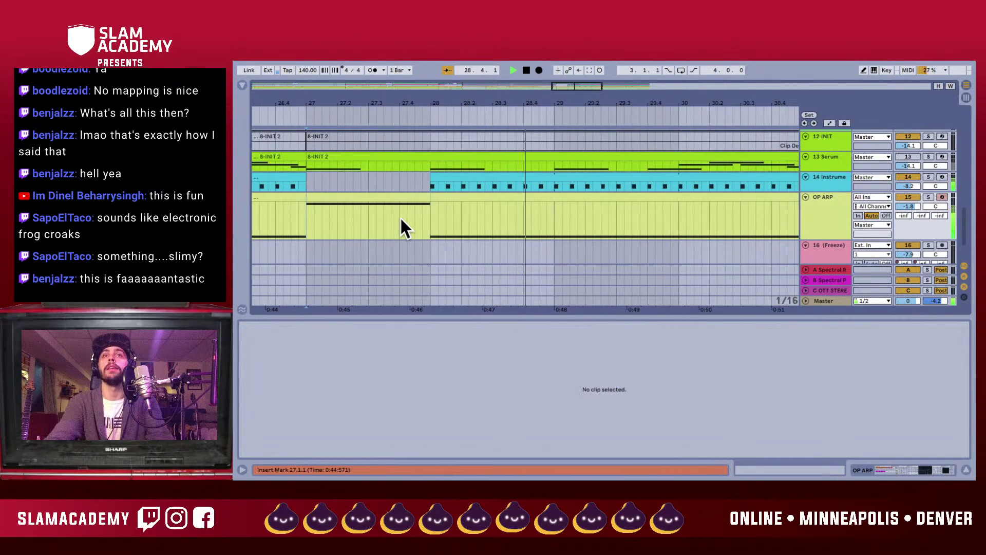
key("super+alt+l")
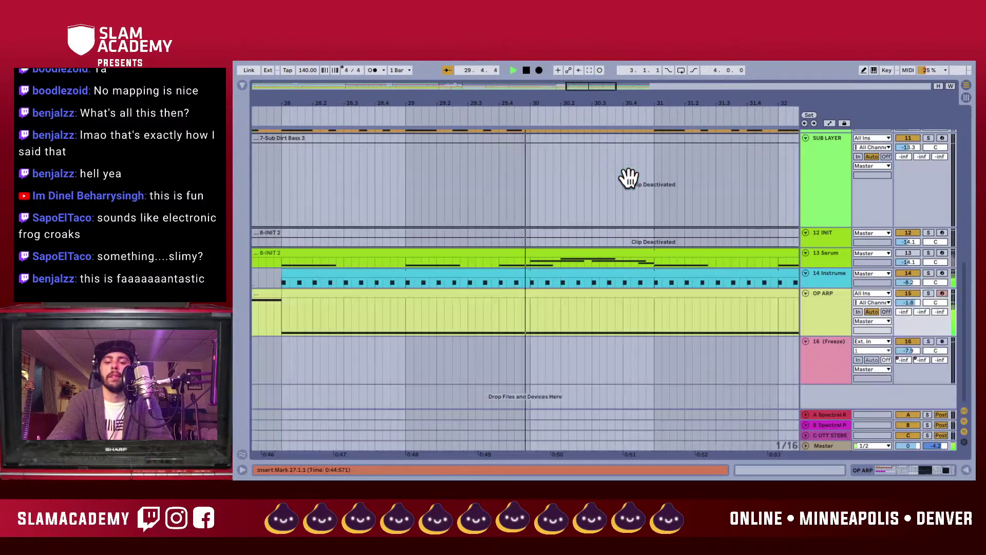
- Deactivate the two SO_PD_150 drum loop clips on track 8 between bars 28 and 35
scroll(522, 303, "up", 10)
scroll(521, 303, "down", 2)
key("space")
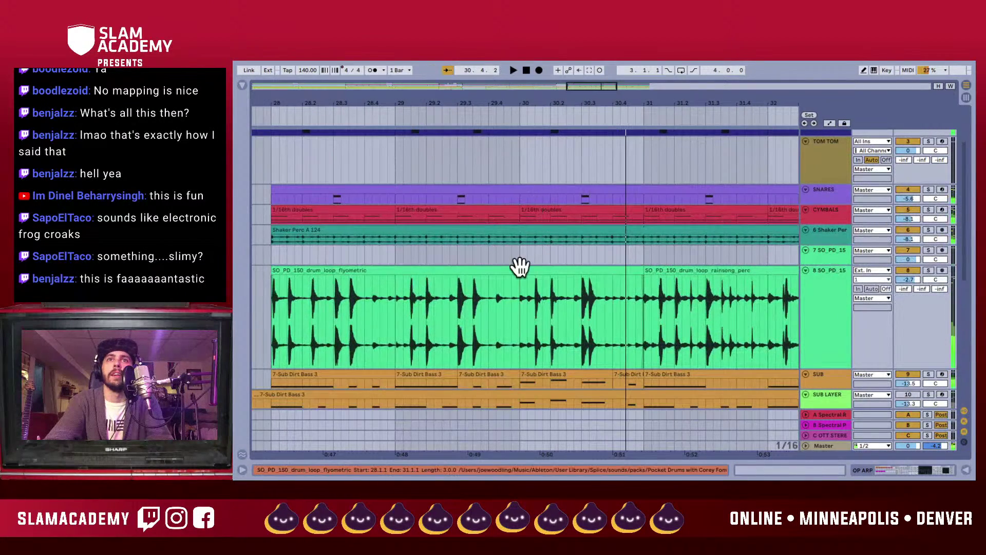
left_click(520, 269)
left_click_drag(616, 102, 617, 64)
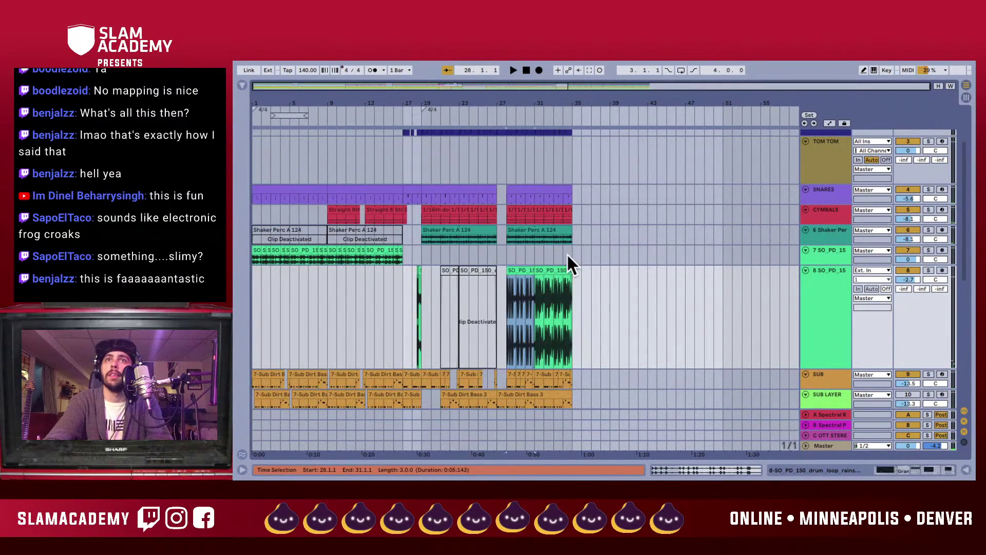
left_click(562, 270, "shift")
key("0")
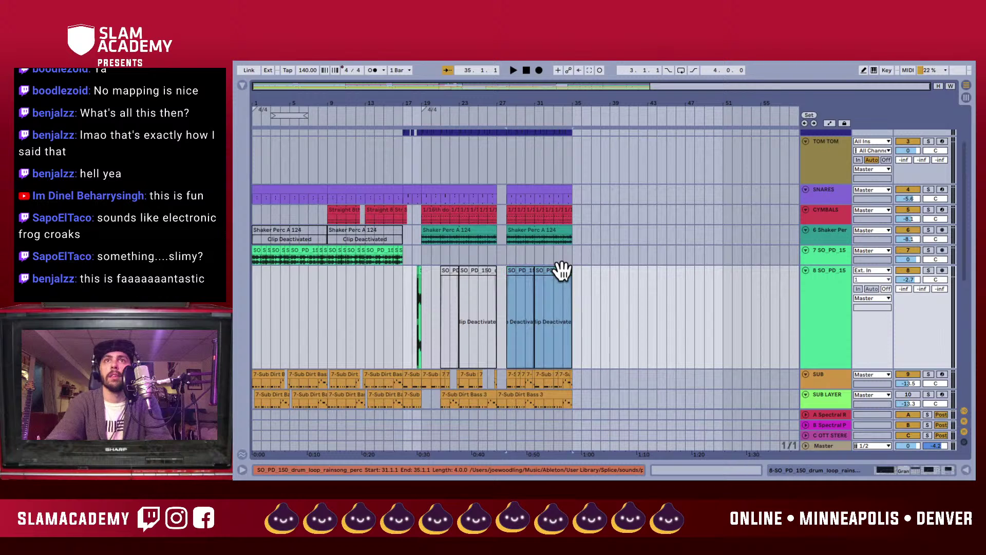
- Play the arrangement from bar 27 to check the transition and the following drums and bass without the drum loops
left_click(506, 334)
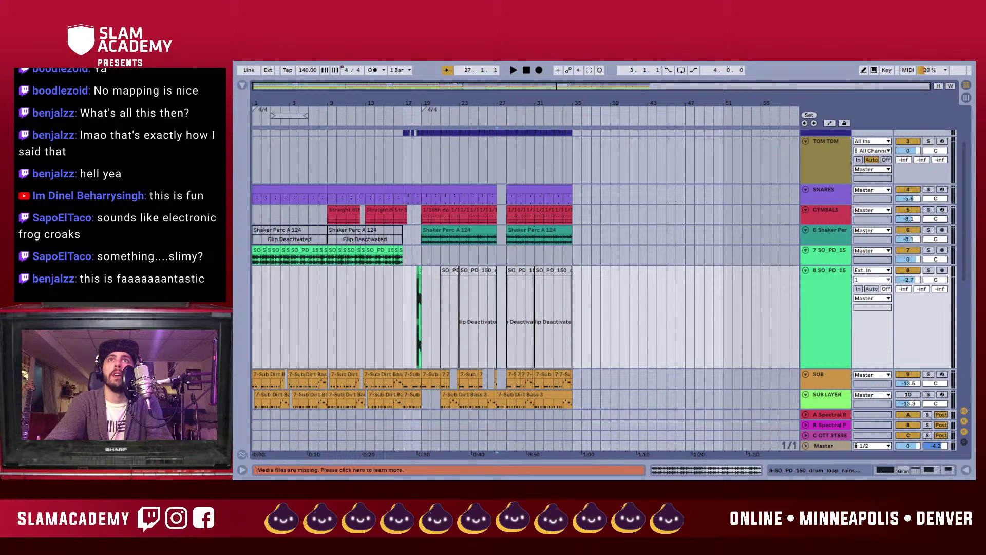
key("space")
left_click_drag(502, 101, 501, 103)
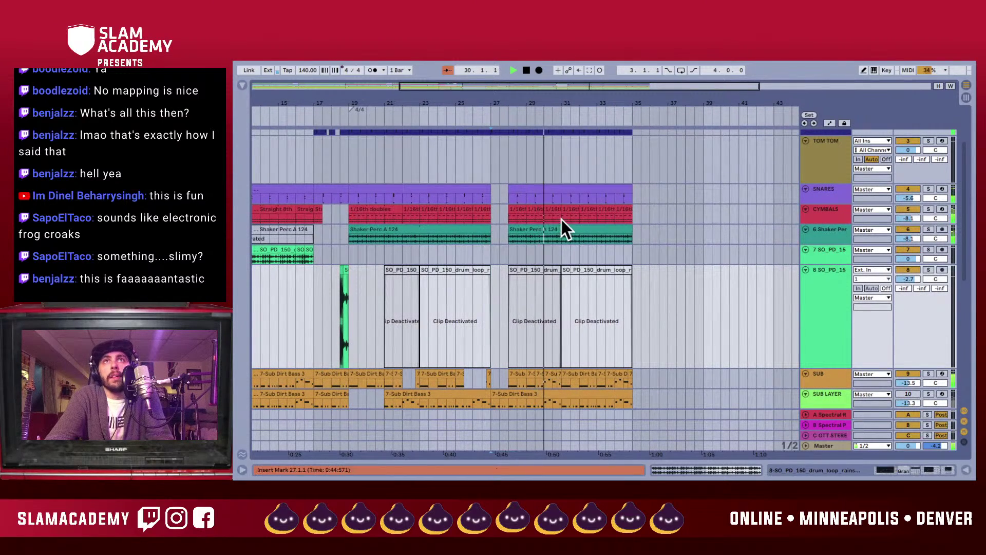
scroll(552, 226, "up", 3)
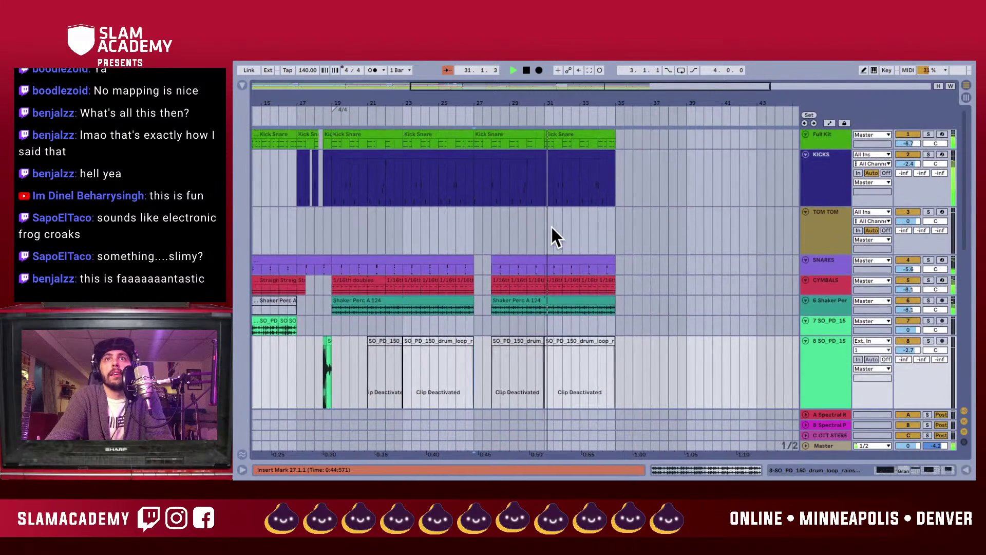
scroll(550, 225, "down", 7)
key("space")
key("space")
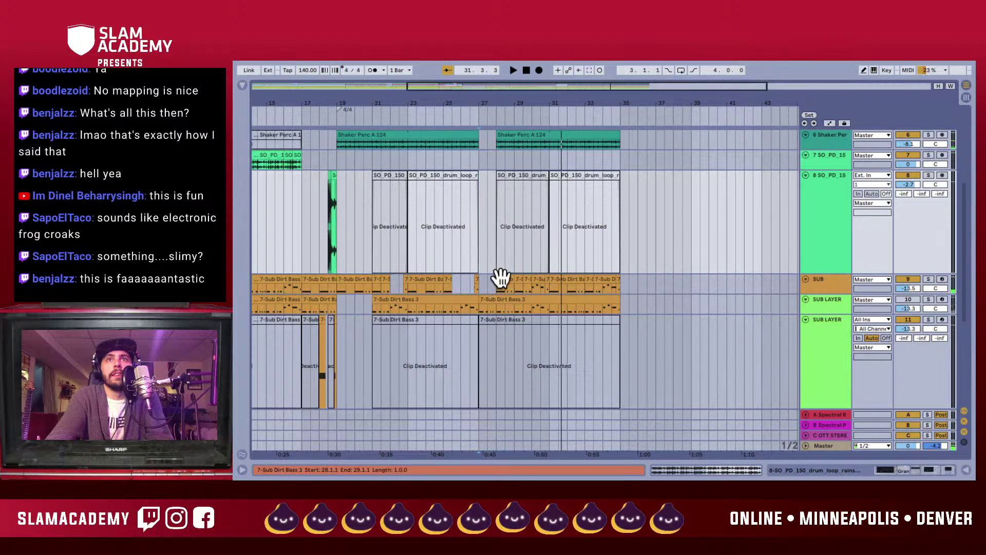
left_click(494, 282)
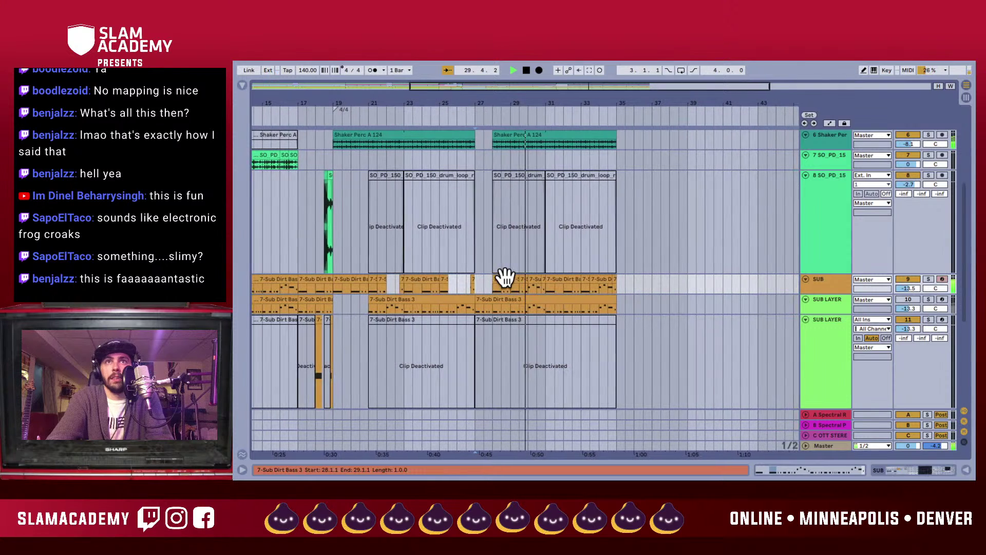
- Insert one bar (1.0.0) of empty time into the arrangement at bar 28
left_click(466, 284)
key("space")
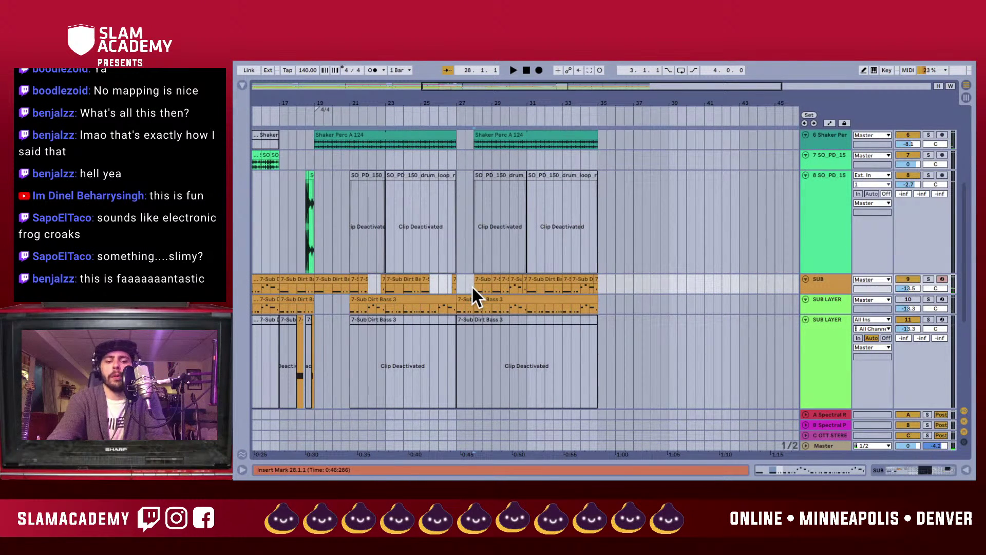
key("ctrl+i")
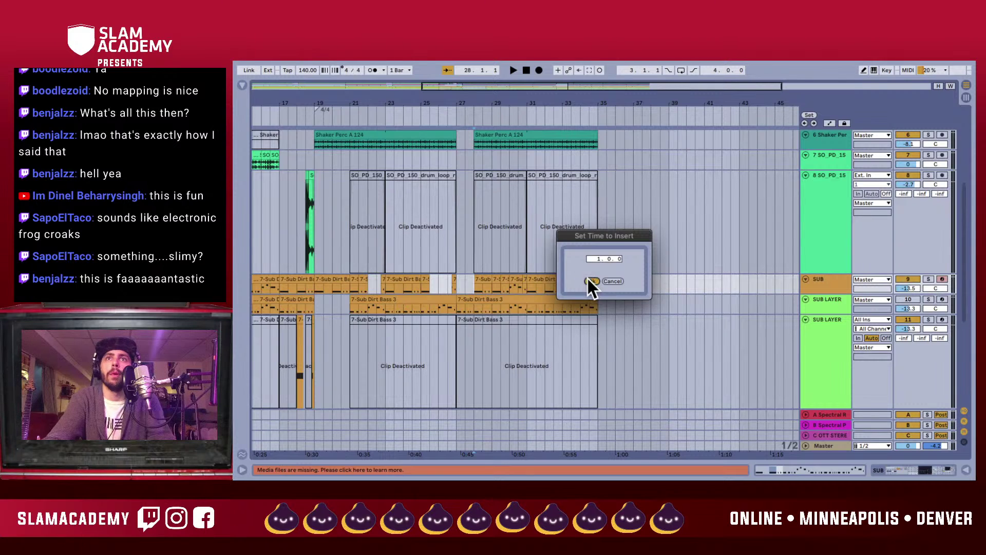
left_click(592, 281)
- Select the section from bar 29 to its end across all tracks and extend the clips' starts back to bar 28
scroll(501, 242, "up", 5)
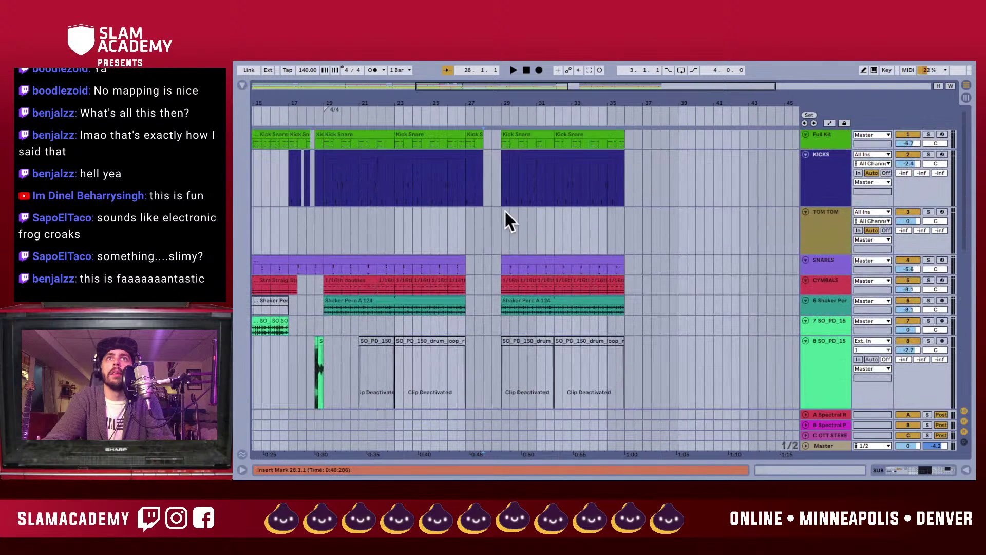
left_click_drag(502, 147, 625, 446)
scroll(563, 344, "down", 10)
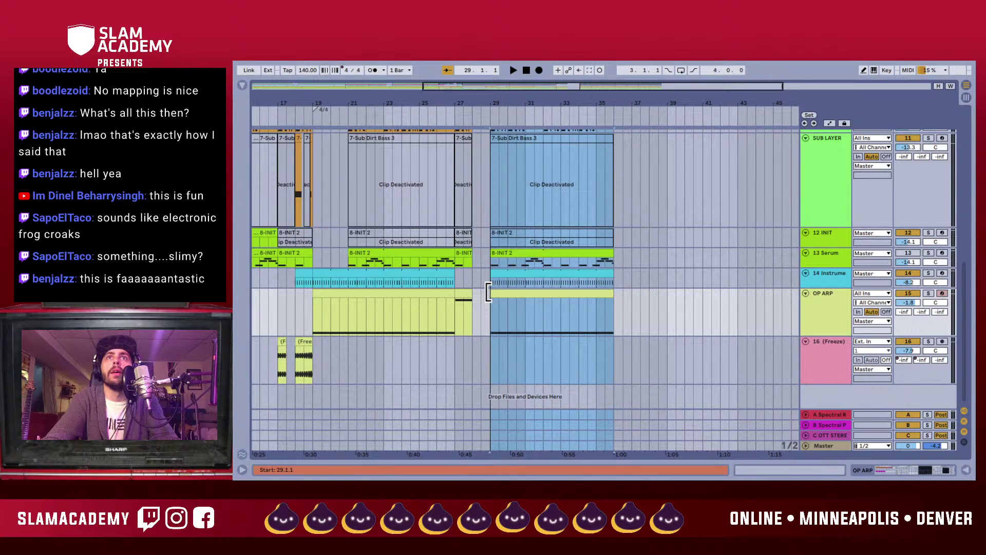
left_click_drag(489, 292, 474, 297)
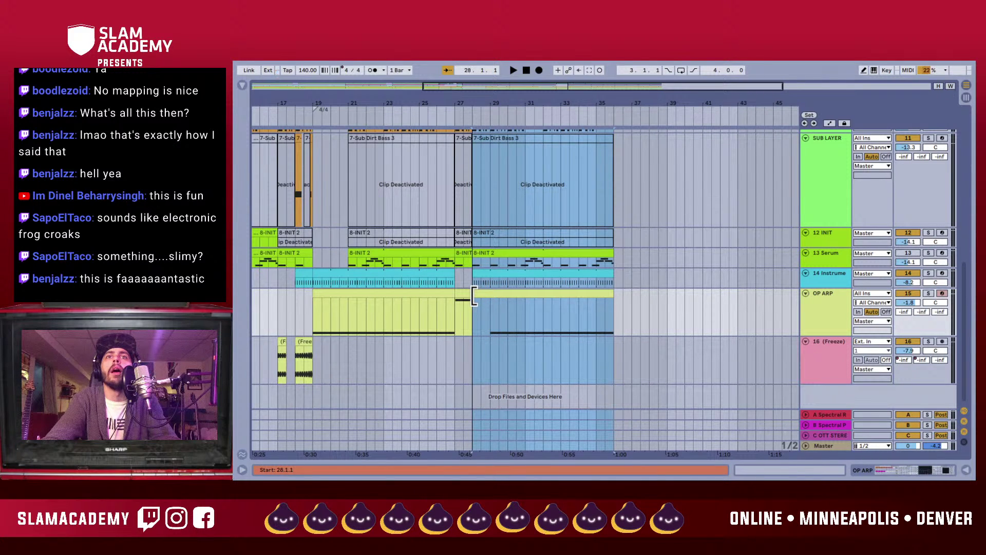
- Play the extended break from bar 27 and listen to the OP ARP part
left_click(452, 275)
key("space")
scroll(493, 289, "left", 3)
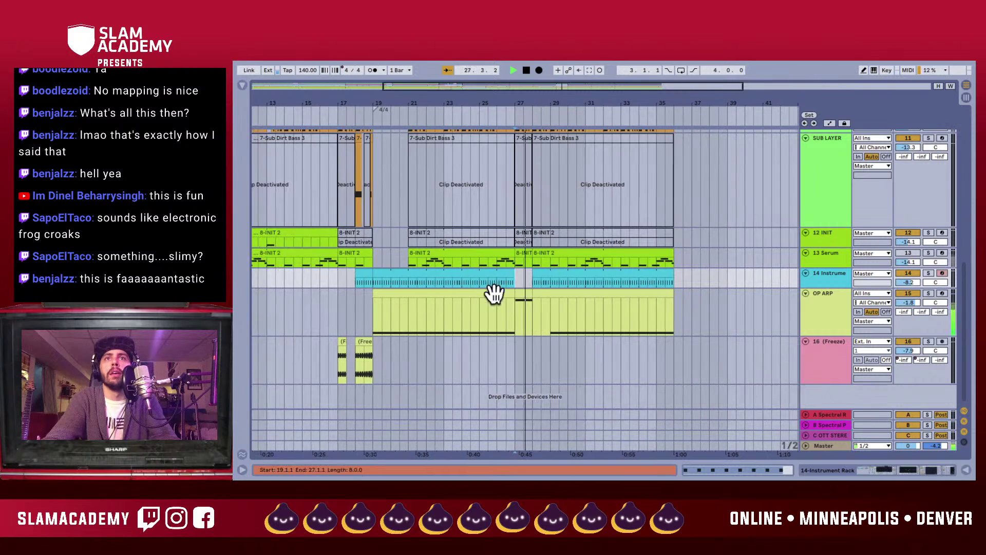
key("space")
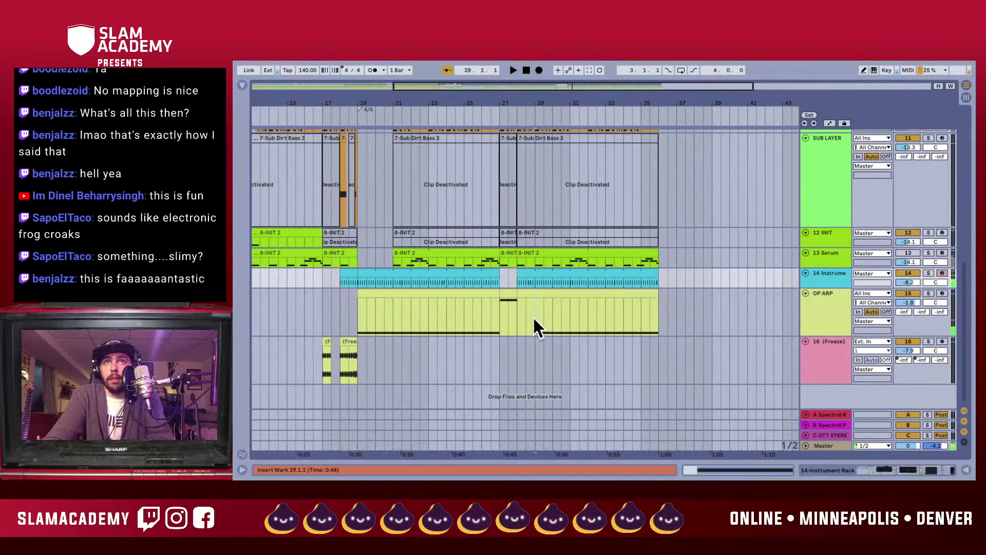
- Shift the OP ARP clip content from bar 29 so its long note starts at bar 28, and audition the transition
left_click(544, 292)
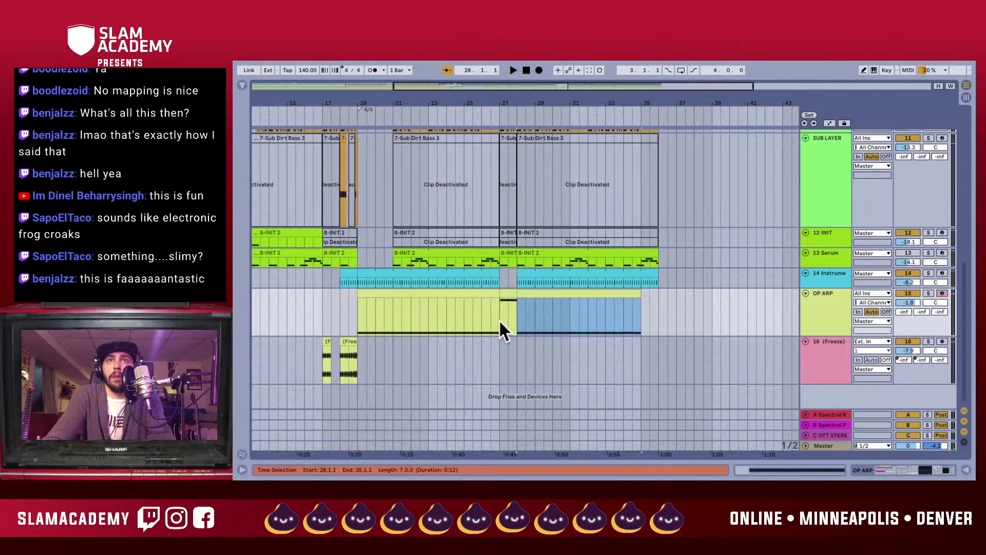
left_click(501, 326)
key("space")
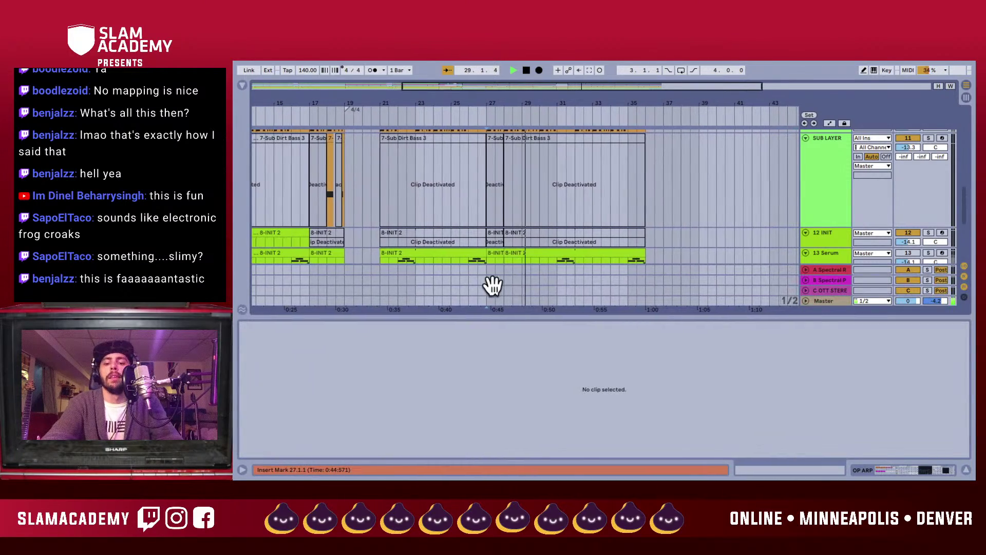
scroll(492, 285, "up", 5)
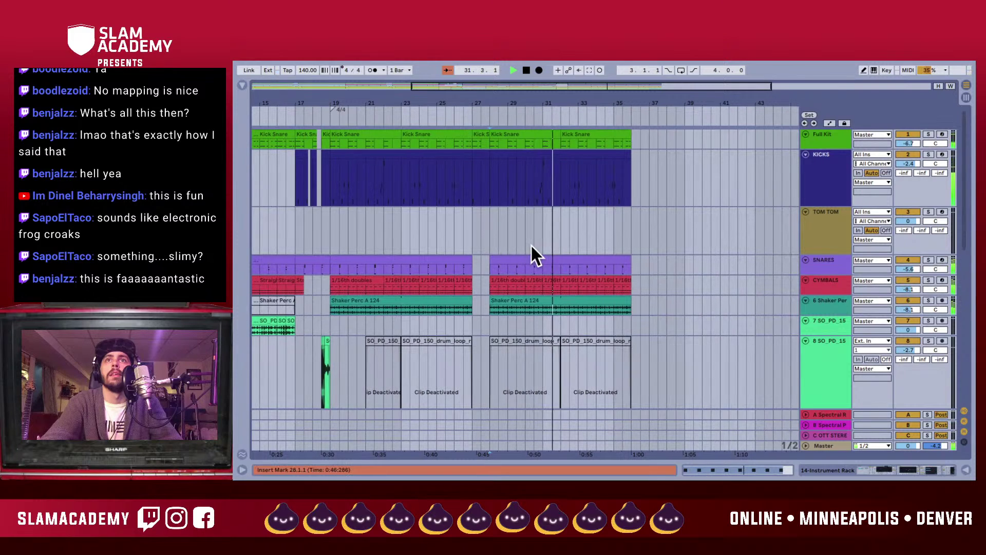
key("space")
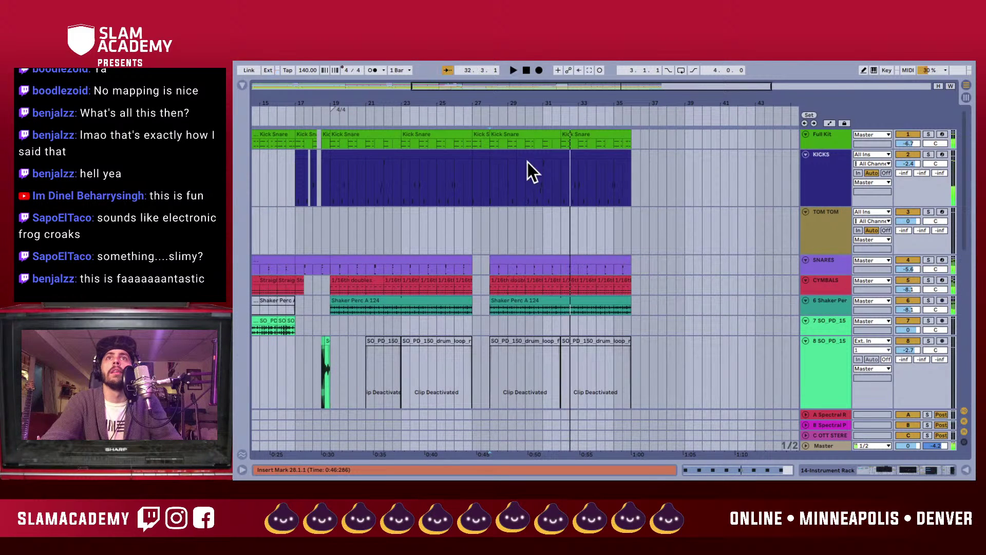
- In the SNARES clip from bar 28, audition the percussion sounds and move the SOPHIE_percussion_16 notes up to Visions Snare (27)
left_click(523, 256)
double_click(523, 256)
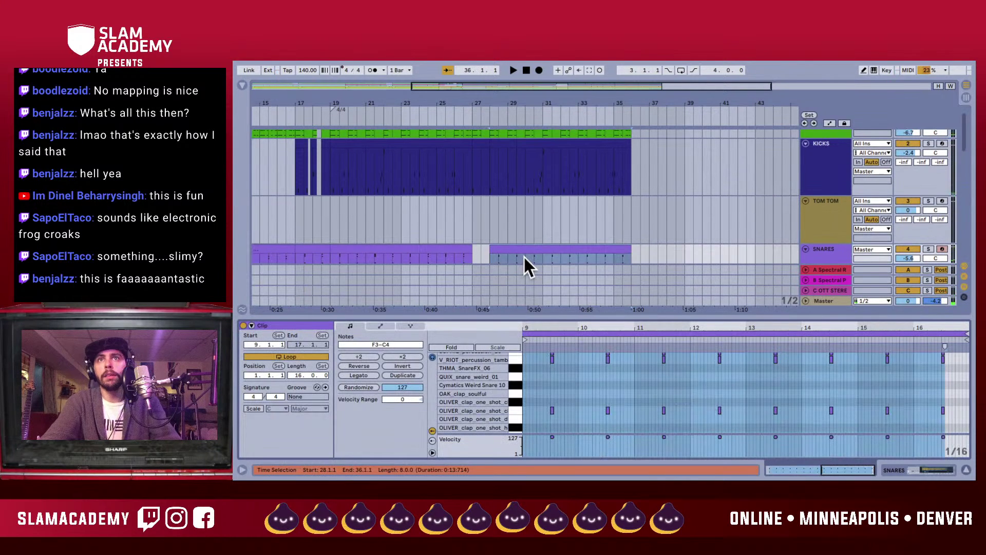
left_click(517, 374)
scroll(518, 362, "up", 1)
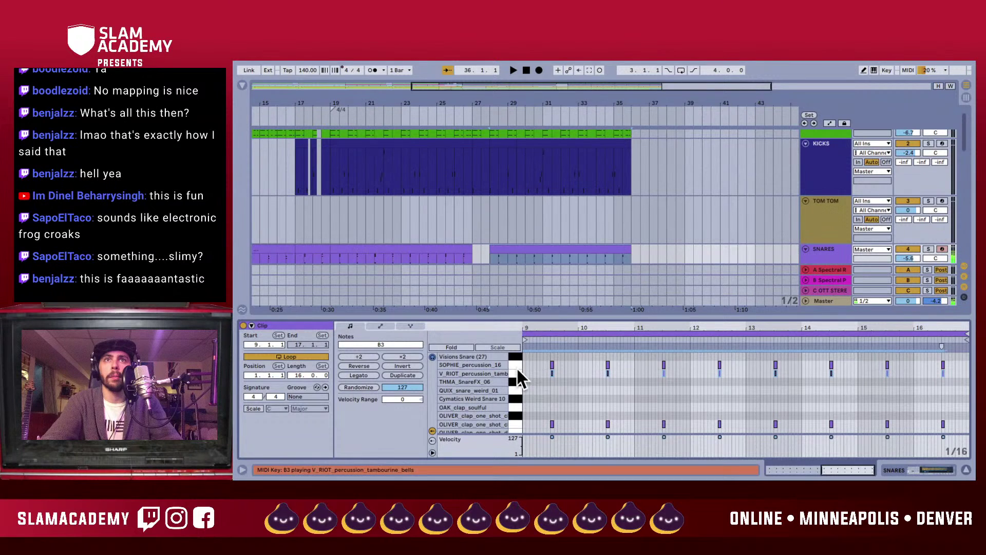
left_click(517, 365)
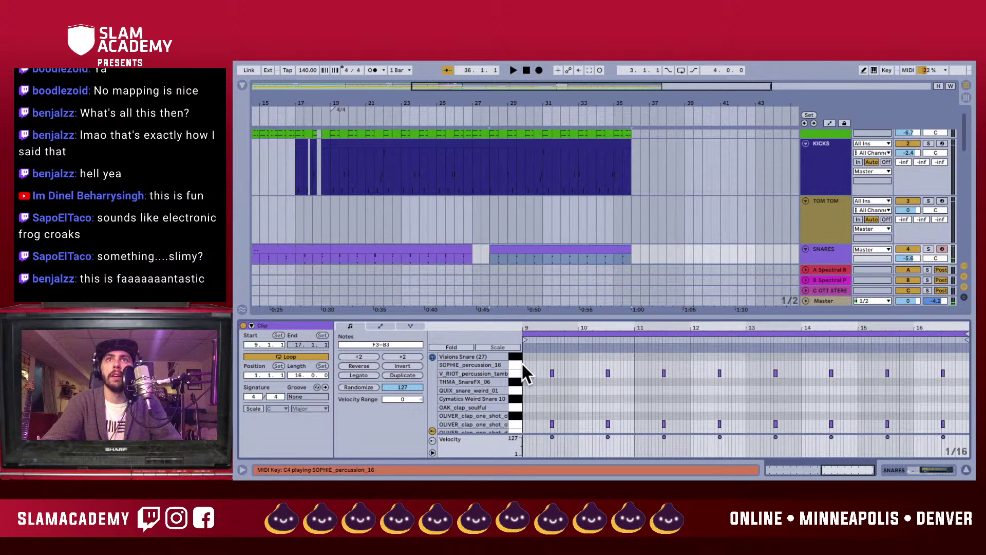
left_click_drag(551, 365, 551, 352)
- Play the section from bar 28 with the changed snares, hide the clip editor and review the drum and bass tracks
key("space")
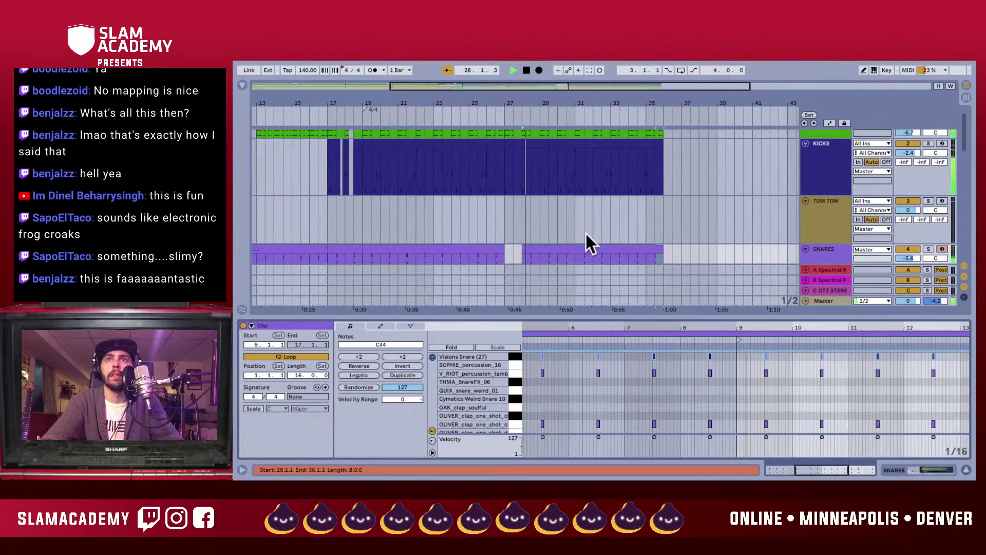
key("ctrl+alt+l")
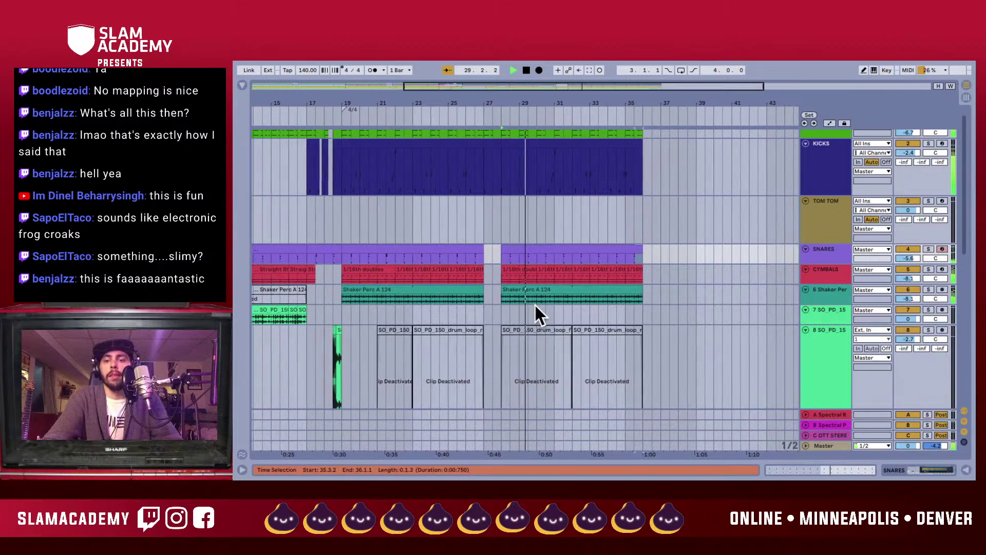
scroll(479, 295, "down", 2)
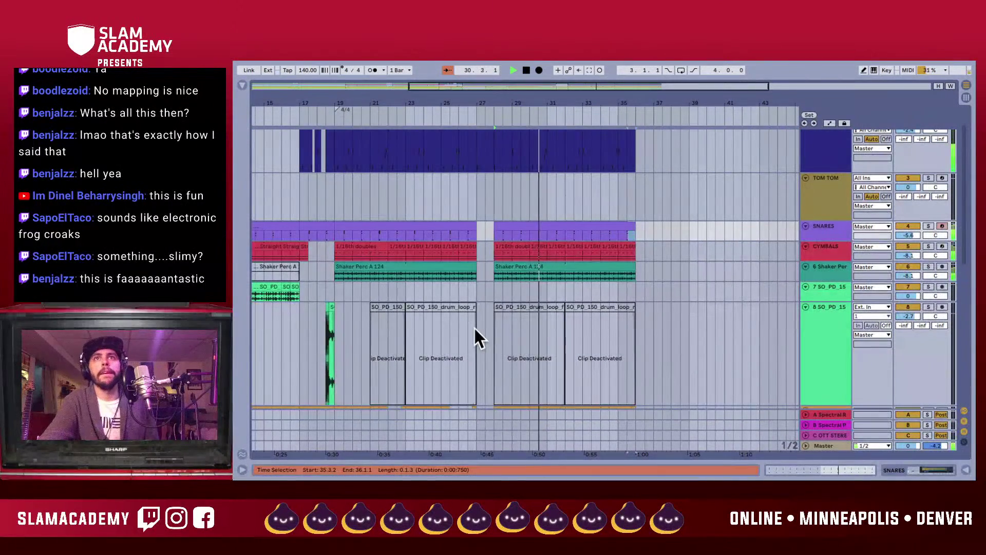
scroll(473, 328, "down", 3)
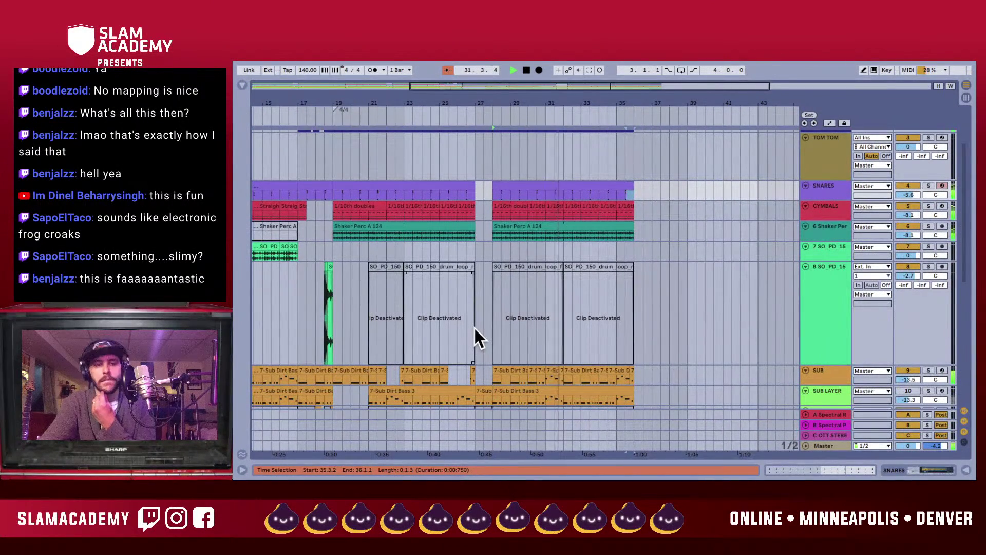
- Review the OP ARP and bass tracks, and play the passage leading into bar 17 to judge the transition
scroll(521, 323, "down", 5)
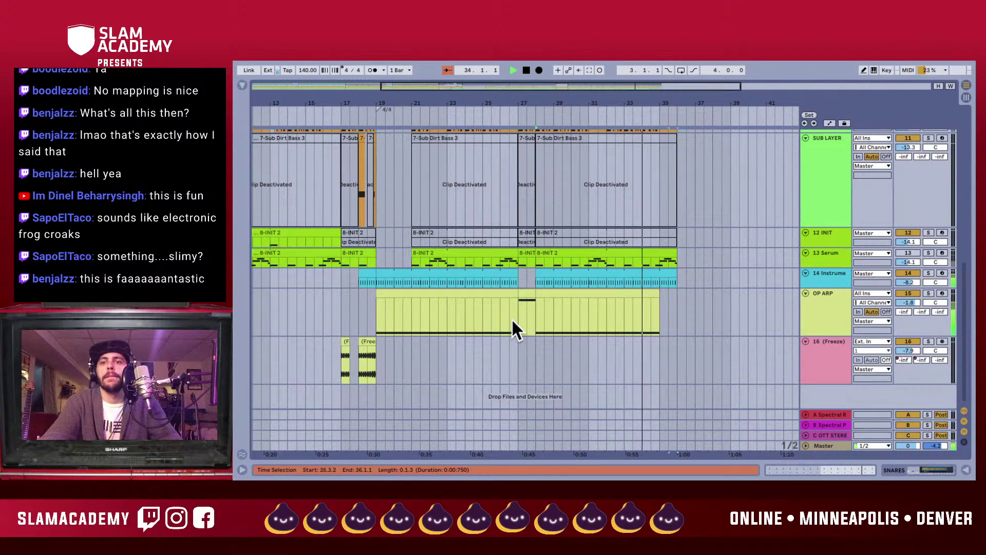
scroll(504, 367, "up", 3)
key("space")
scroll(322, 294, "left", 10)
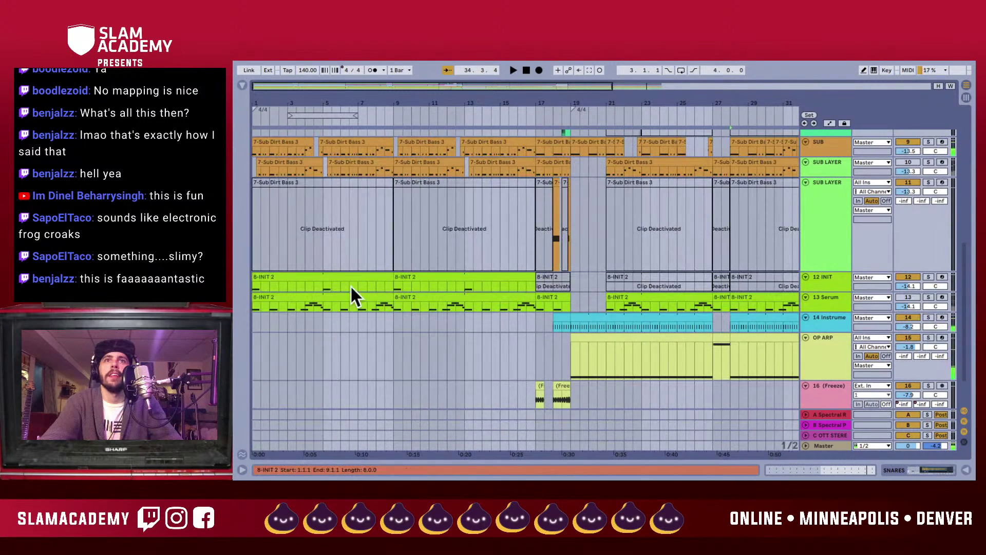
left_click(464, 362)
key("space")
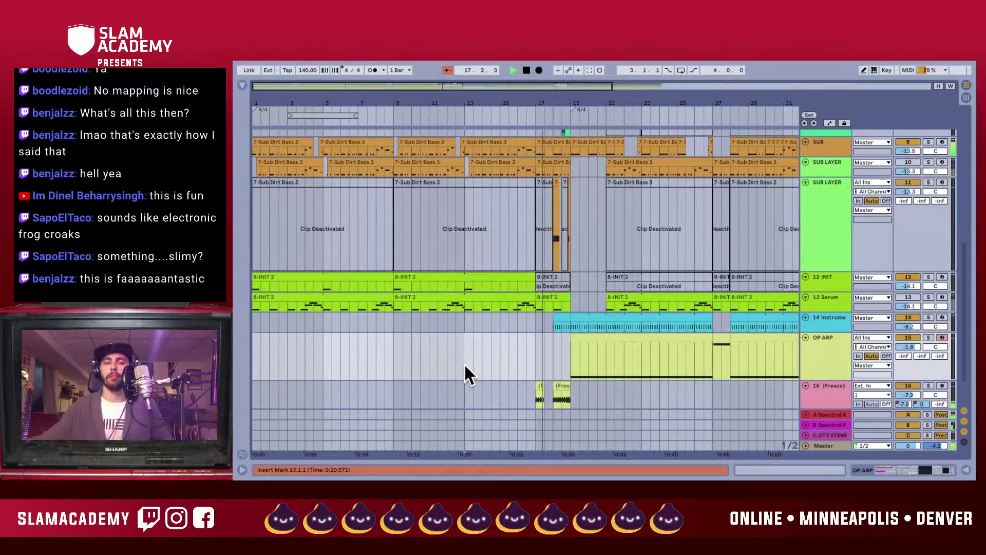
scroll(572, 317, "up", 5)
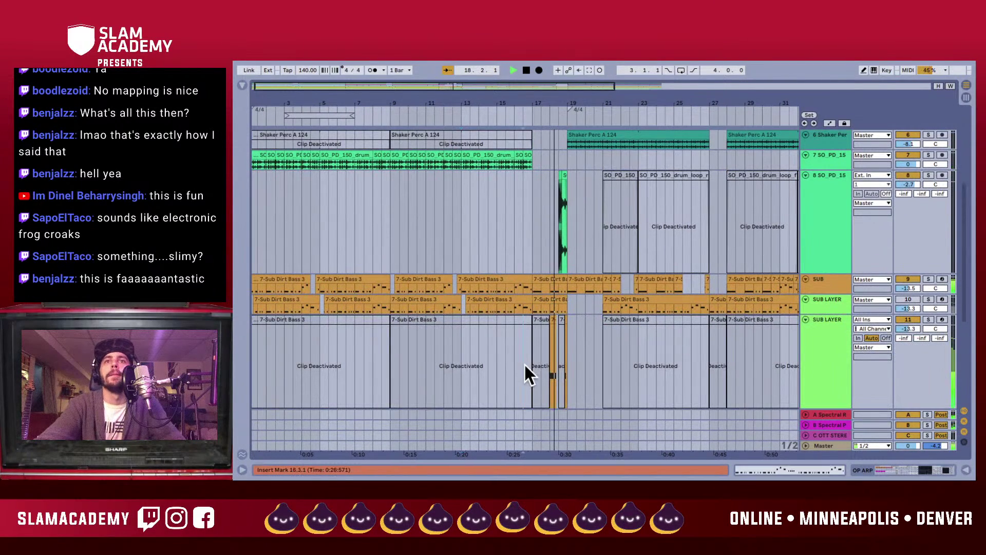
scroll(525, 364, "up", 5)
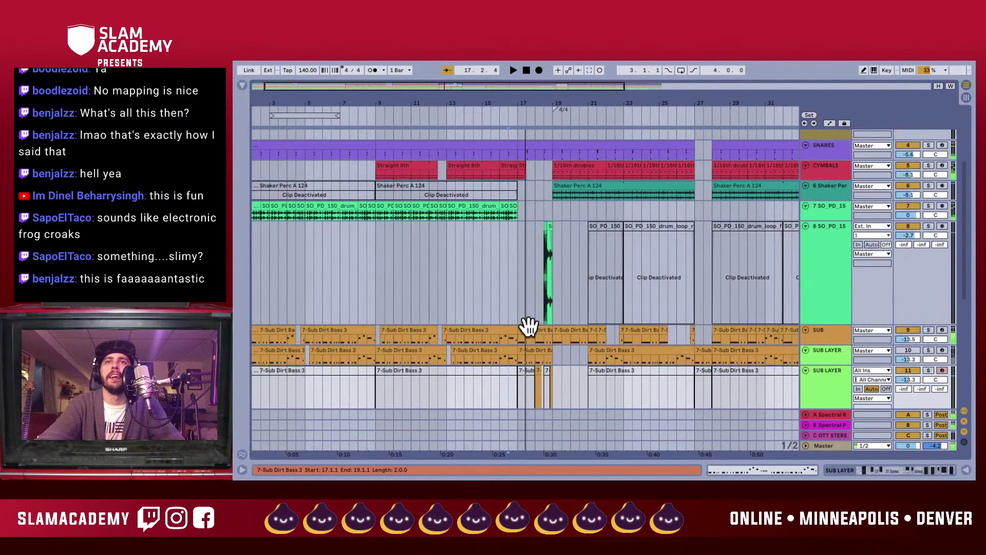
key("space")
- Delete the leftover CYMBALS part from 17.1.1 to 17.3.1
left_click(512, 239)
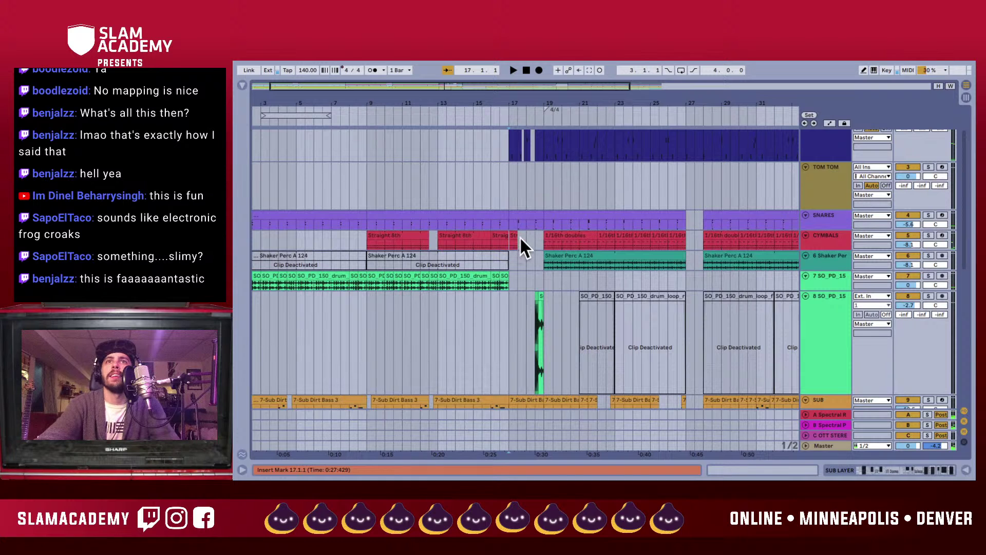
left_click_drag(517, 236, 510, 234)
scroll(501, 176, "up", 2)
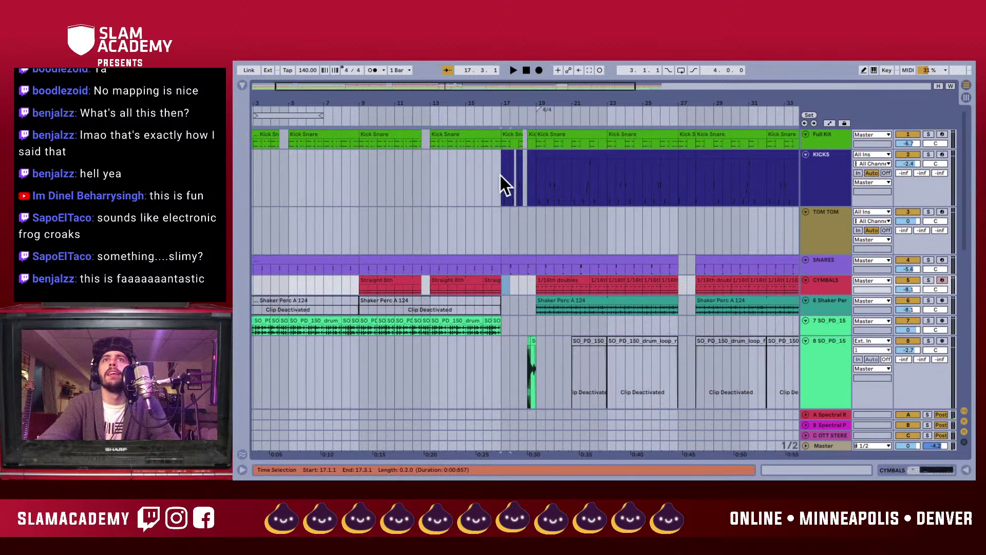
- Remove the first two beats of the KICKS clip in bar 17 and audition the result
left_click_drag(501, 105, 548, 150)
key("space")
key("space")
left_click(503, 174)
key("space")
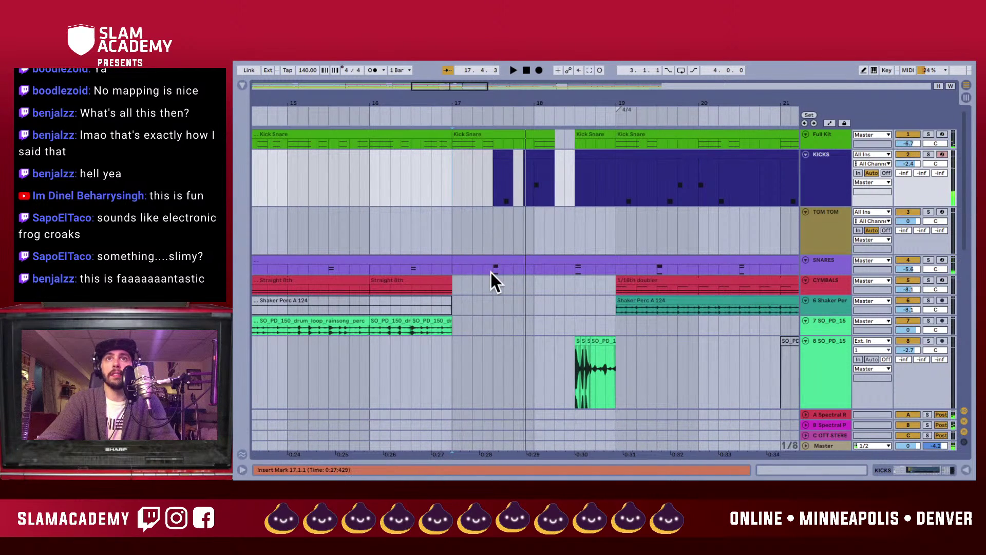
- Delete the SNARES content for the whole of bar 17 and play through the transition into bar 19
left_click_drag(535, 271, 473, 261)
key("Delete")
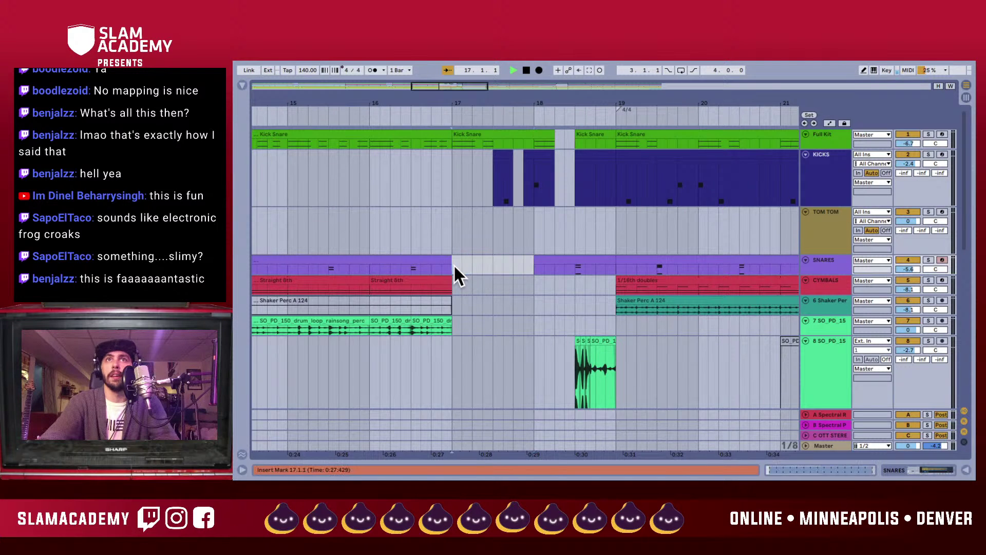
key("space")
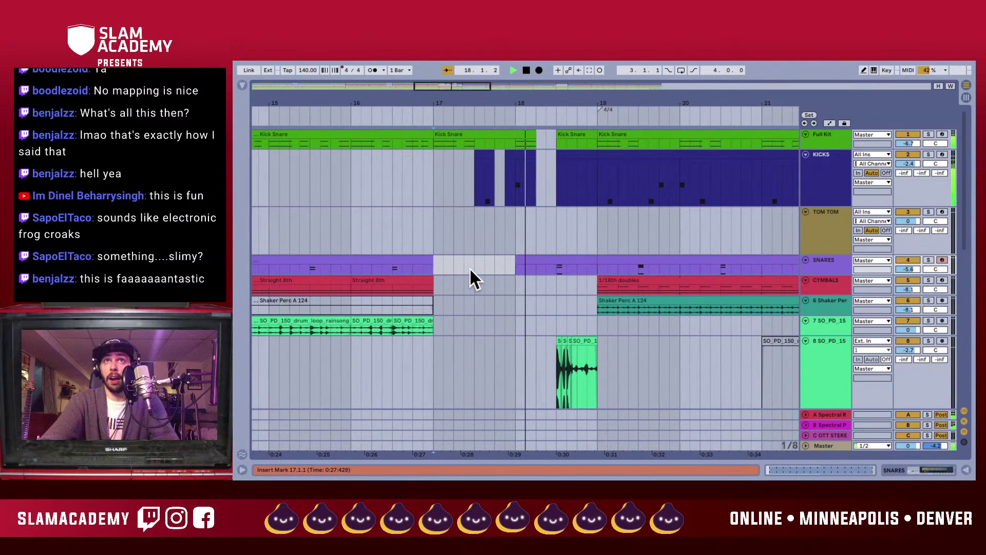
scroll(482, 260, "down", 3)
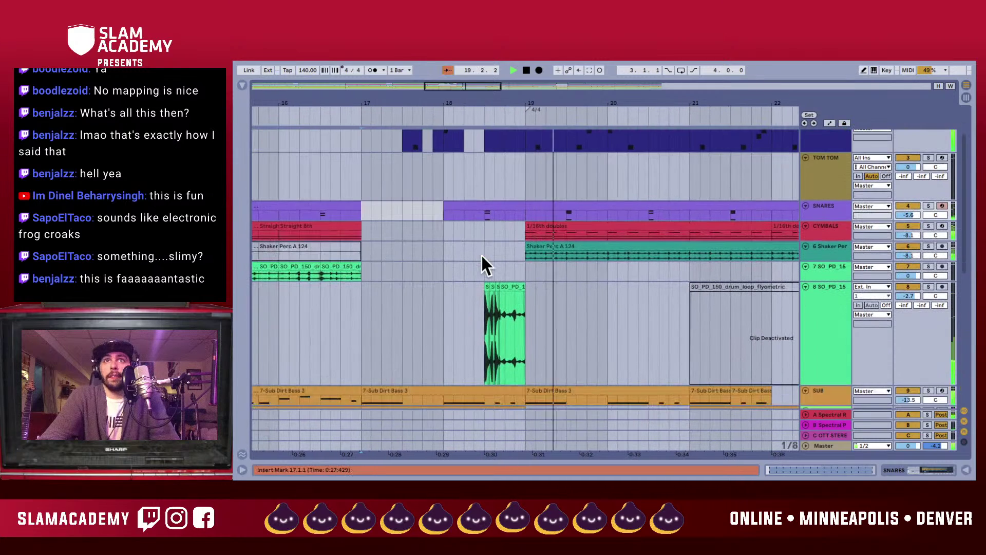
left_click_drag(494, 102, 490, 242)
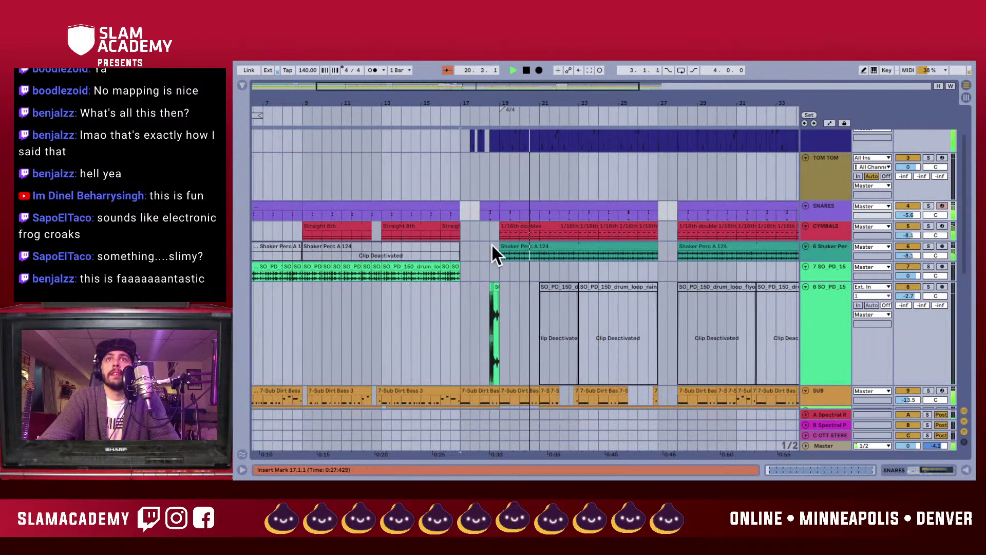
scroll(491, 244, "down", 1)
key("space")
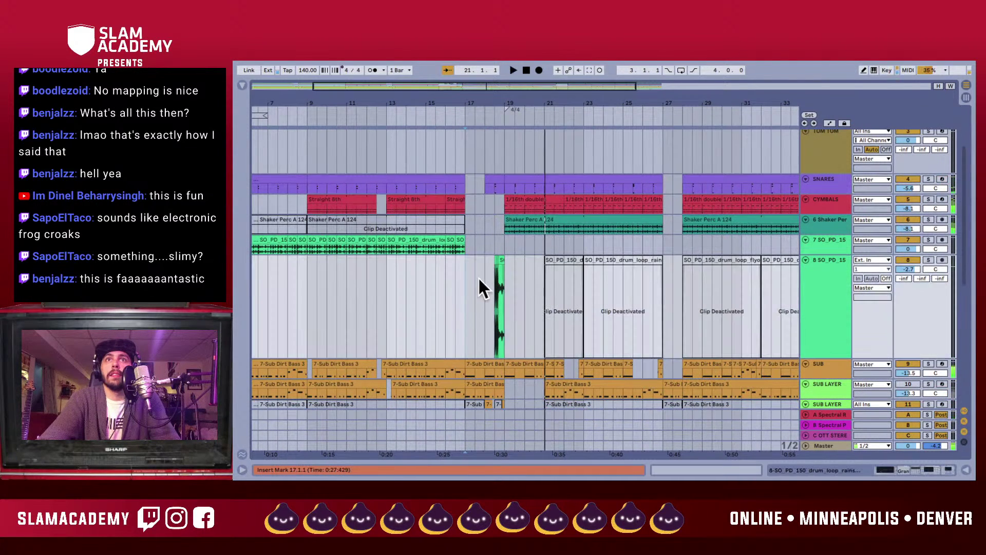
- Extend the start of the Shaker Perc A 124 clip from bar 19 back to bar 17 and show its track's devices
left_click_drag(509, 222, 464, 222)
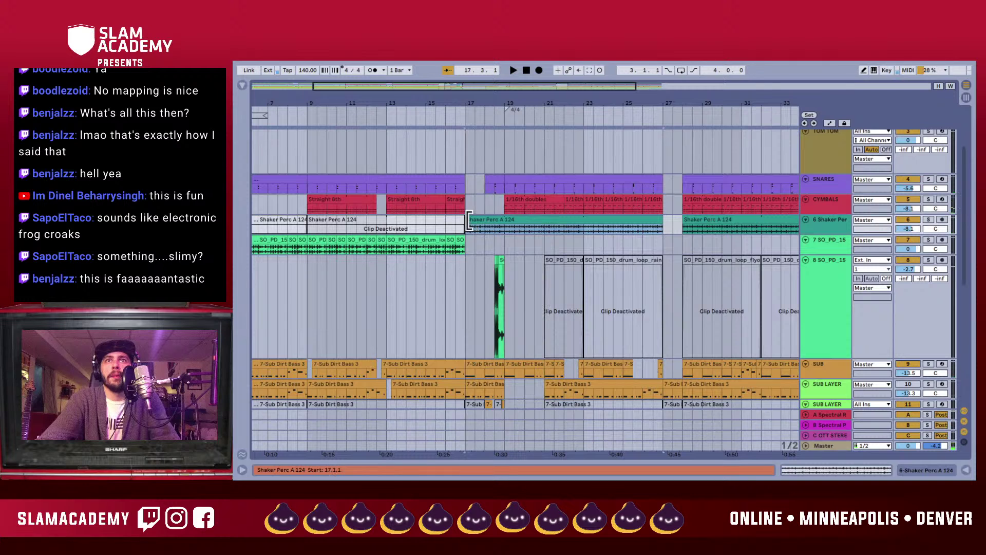
left_click(828, 222)
double_click(827, 226)
- Search the browser for "auto", add Auto Filter to the shaker track as a high-pass at 19.9 kHz, and audition it
key("ctrl+alt+b")
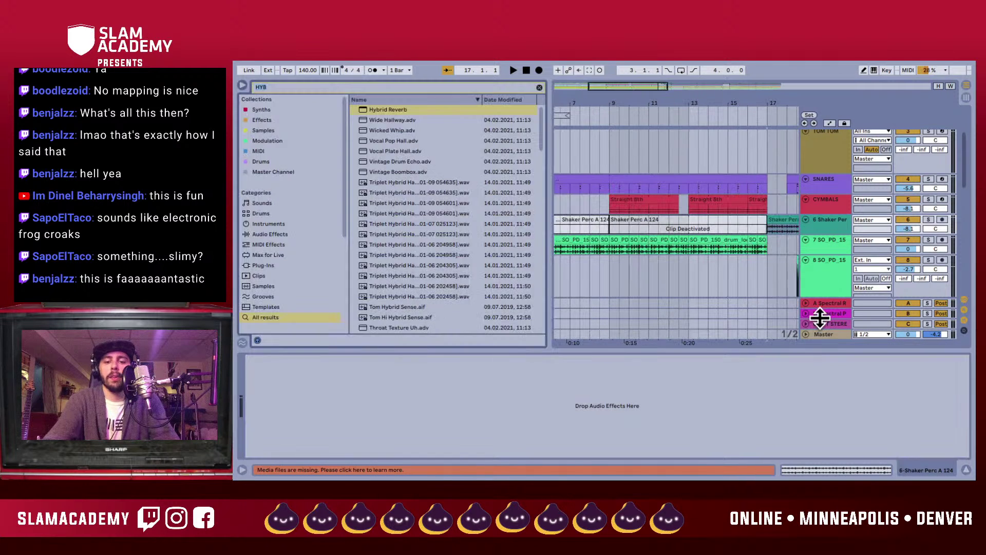
key("ctrl+f")
type("auto")
key("Down")
key("Down")
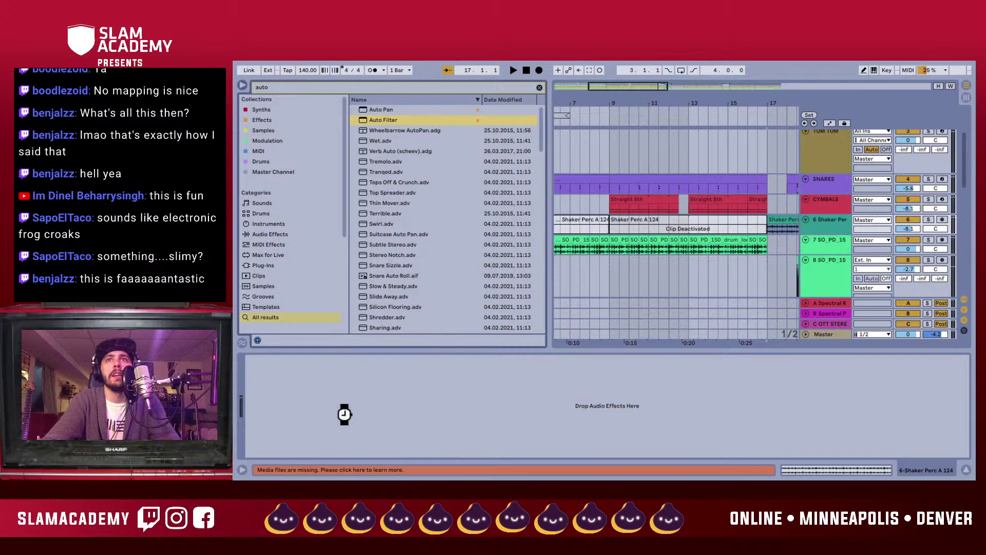
key("space")
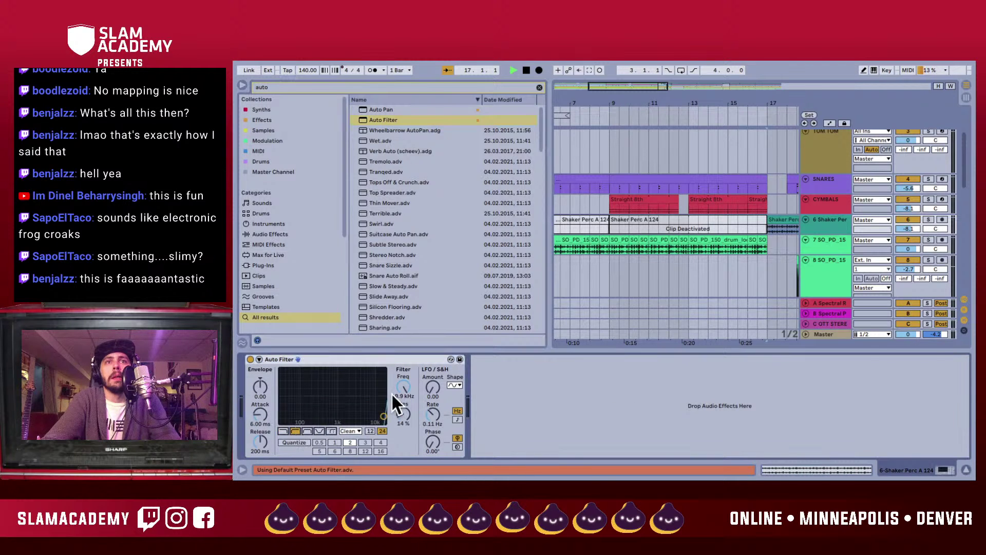
key("space")
- Show the Auto Filter frequency automation on the shaker track and enlarge the track's lane
right_click(402, 389)
left_click(417, 392)
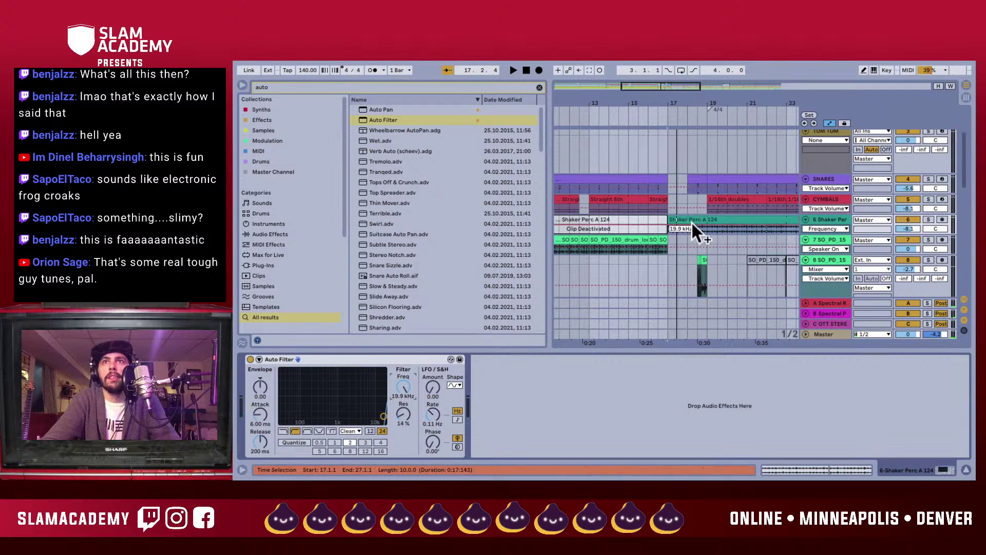
scroll(695, 230, "up", 5)
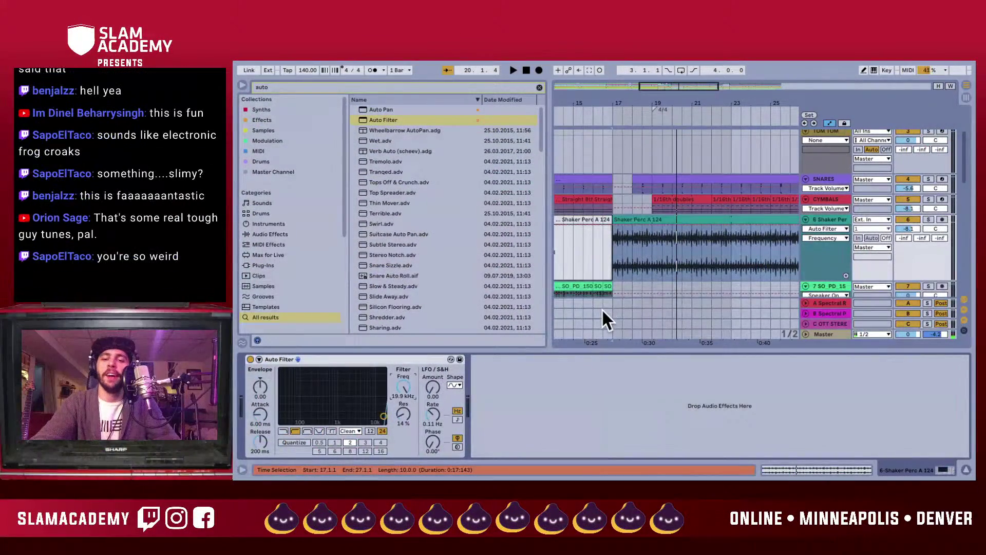
left_click(614, 259)
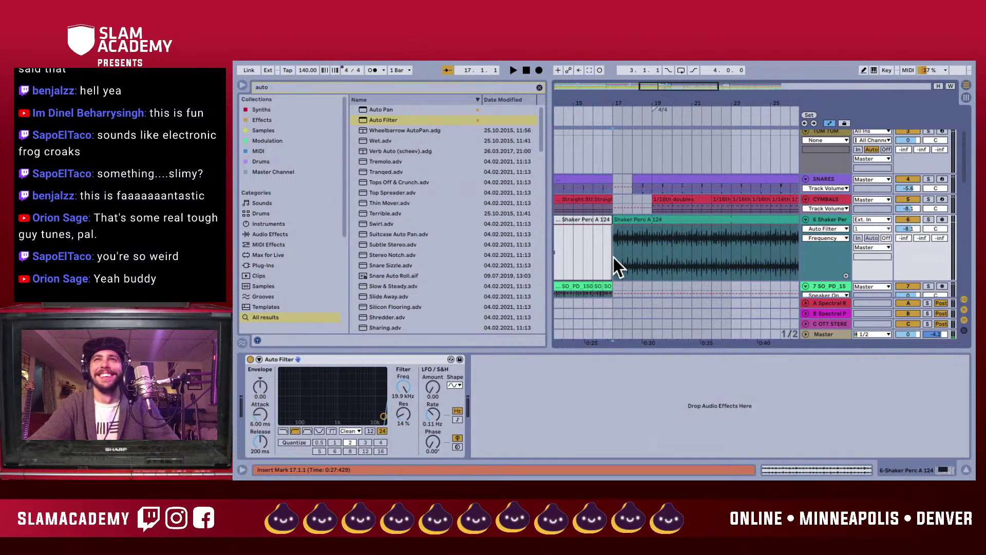
right_click(402, 385)
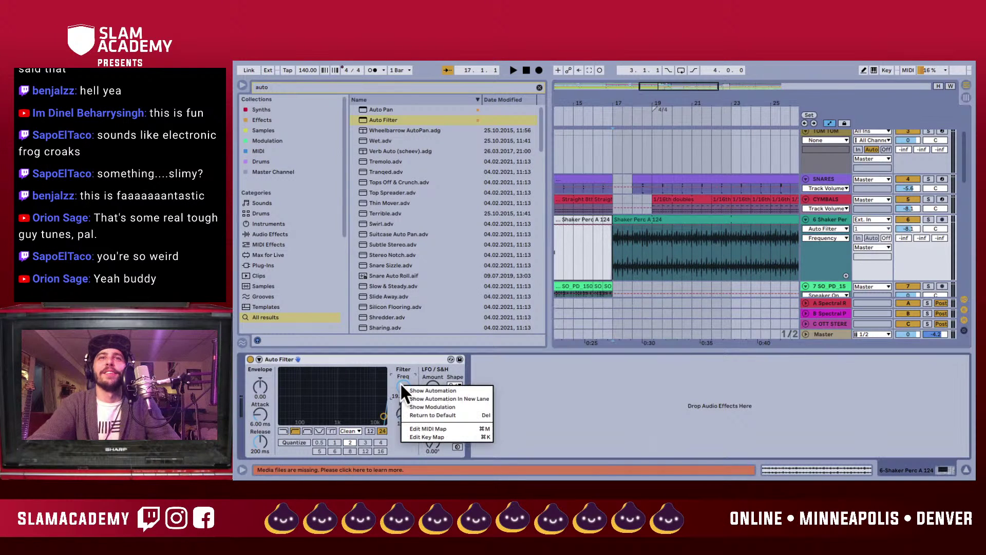
left_click(408, 389)
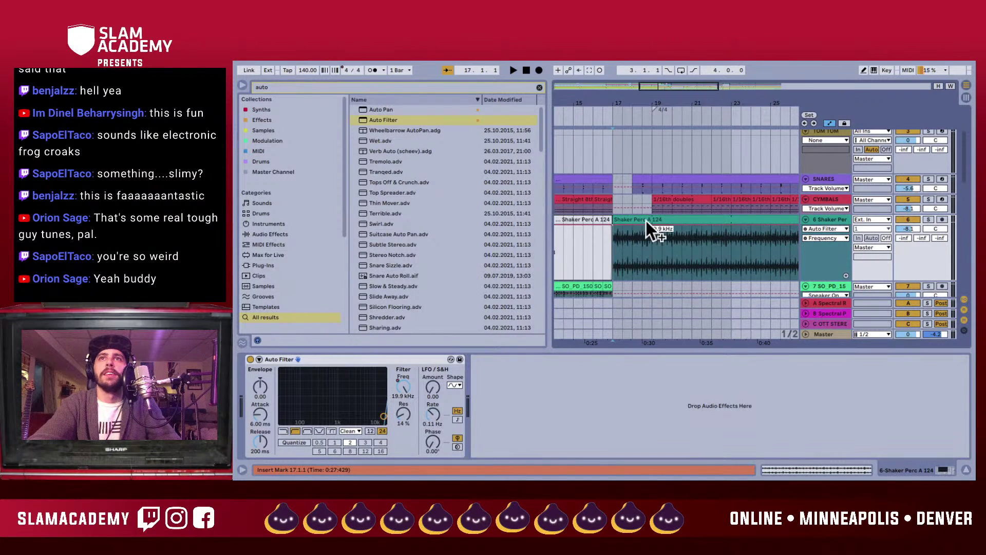
- Automate the shaker filter frequency in a curve from 19.9 kHz at bar 17 down to 337 Hz at bar 19, and audition it
key("space")
left_click_drag(650, 223, 639, 241)
key("space")
key("space")
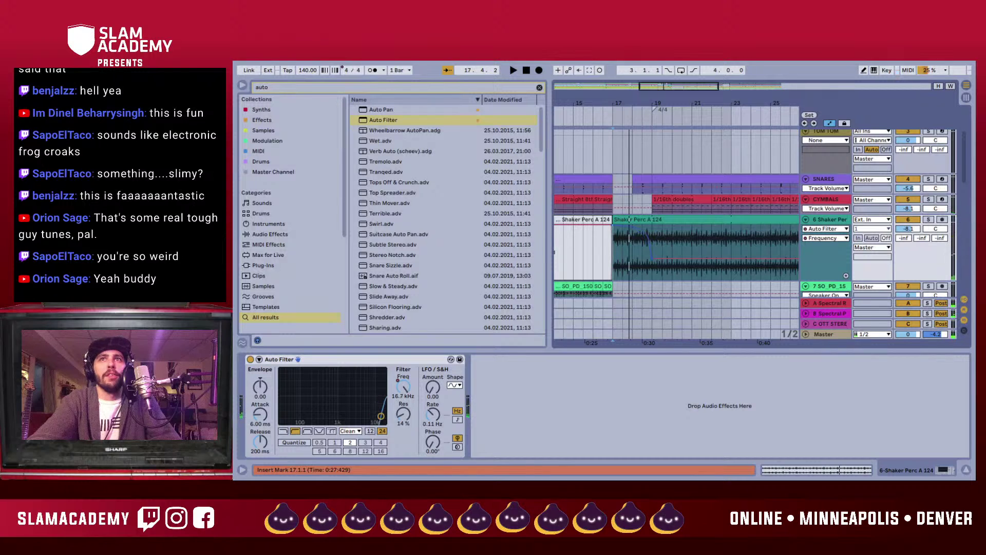
key("space")
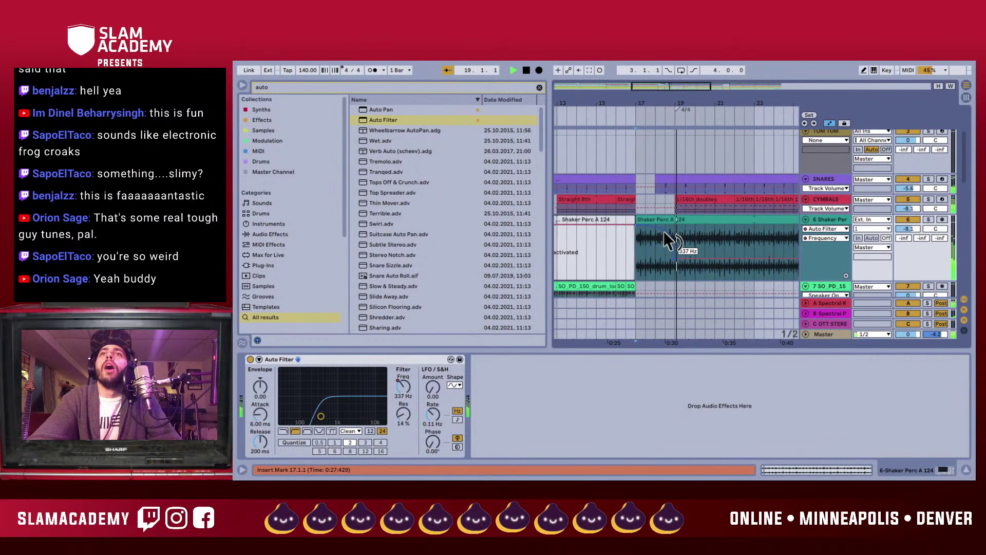
key("space")
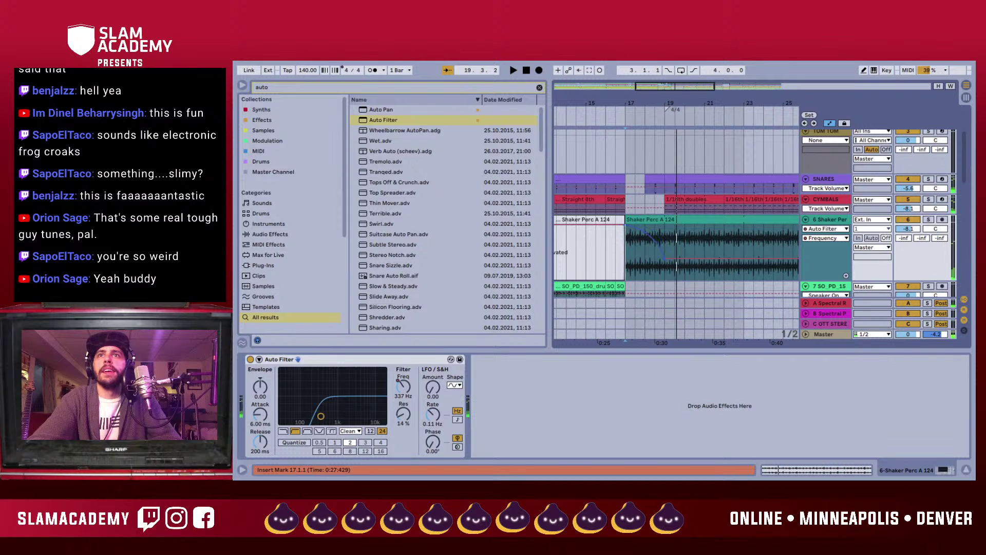
key("space")
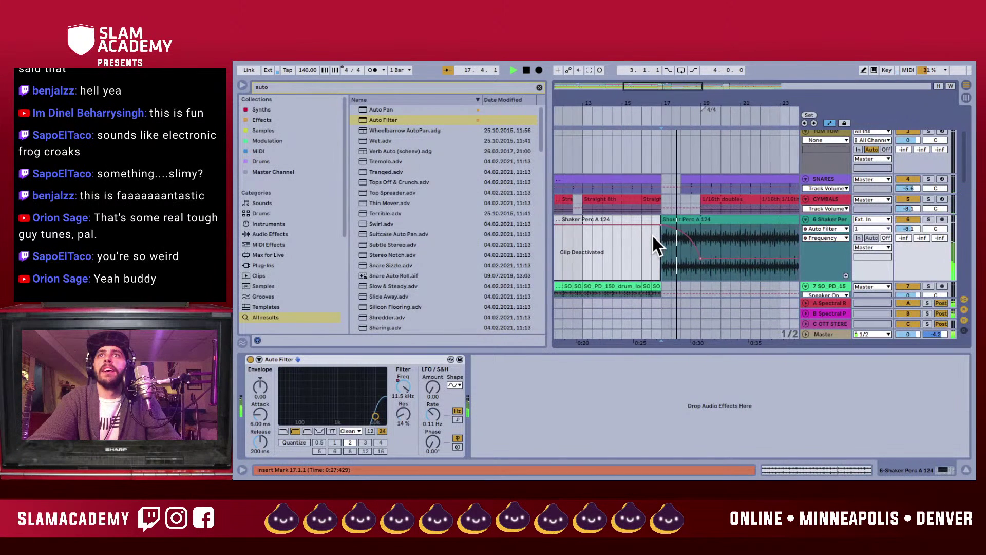
scroll(687, 251, "down", 3)
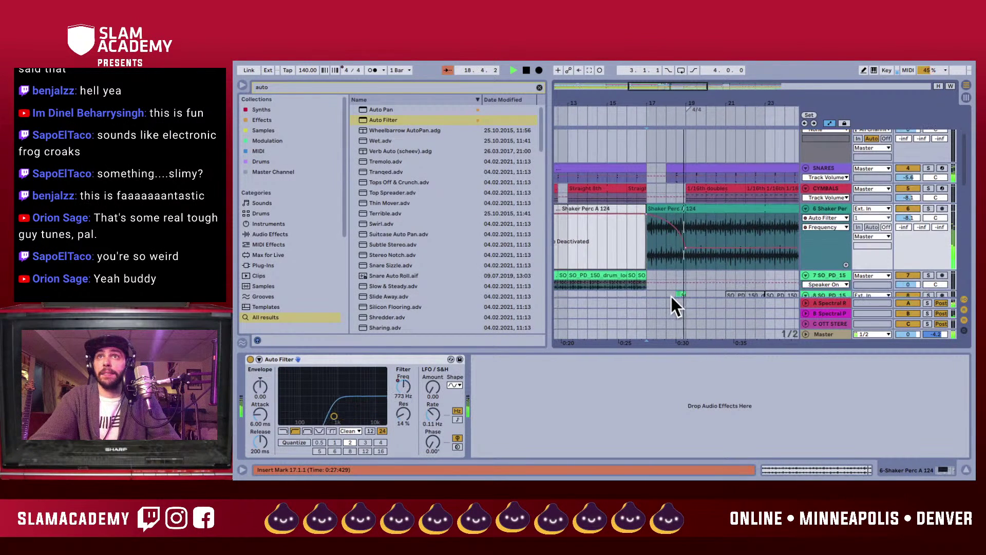
key("space")
- Play the transition from bar 17 and check how the kick and bass tracks fit with the filtered shaker
scroll(673, 260, "down", 5)
left_click(670, 211)
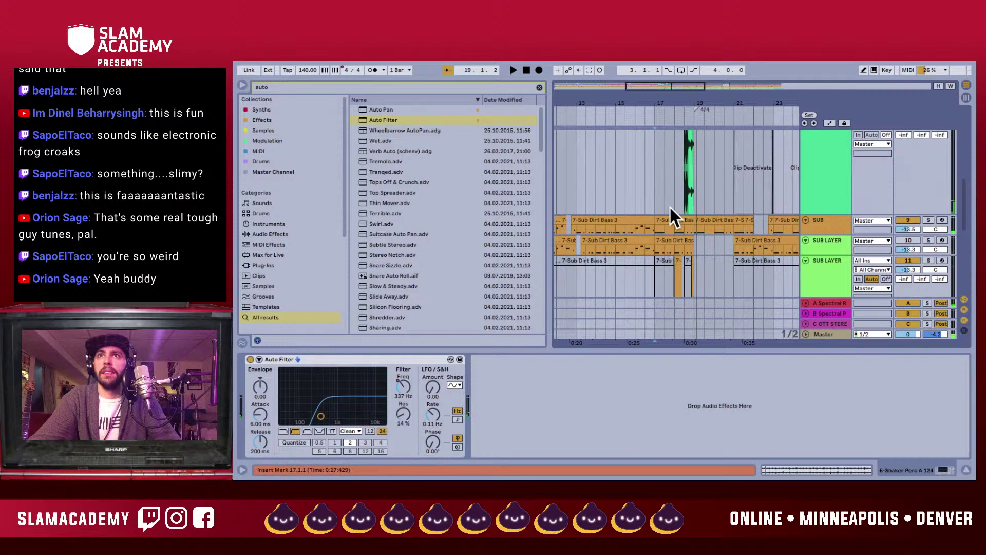
key("space")
scroll(668, 194, "up", 5)
key("space")
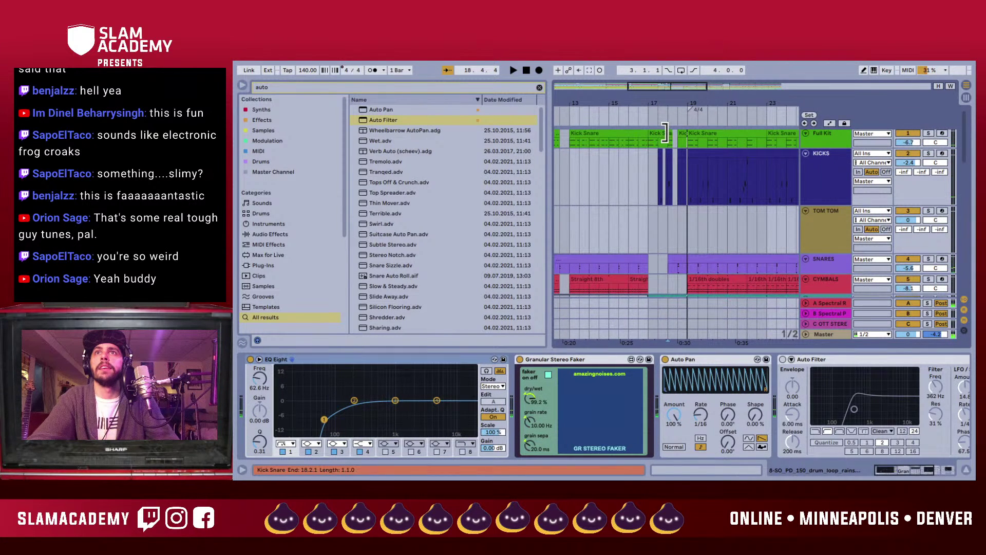
- Trim the Full Kit clip in bar 17 to end at 18.1.1 and clear the KICKS part from 17.4.3 to 18.2.1
left_click_drag(665, 133, 662, 135)
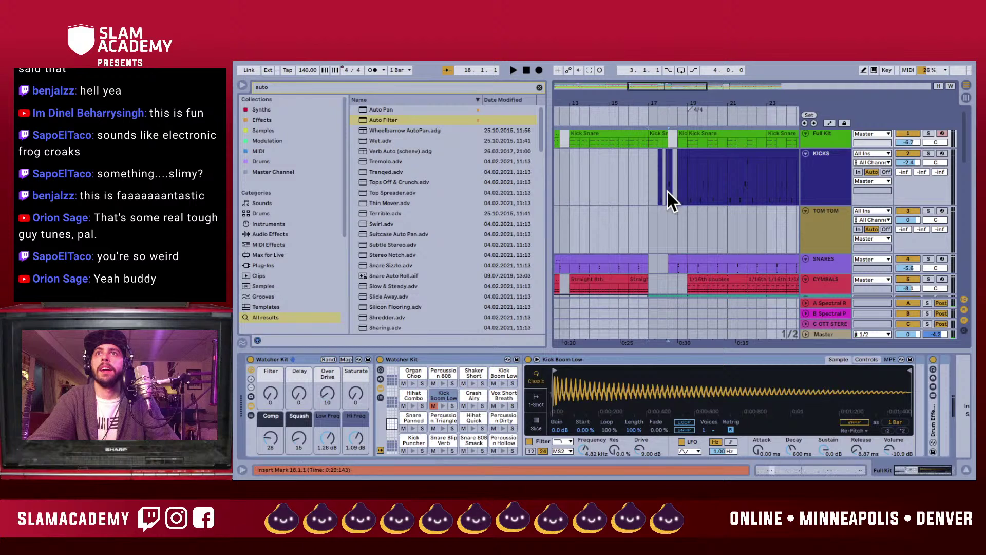
left_click(666, 177)
left_click(669, 153)
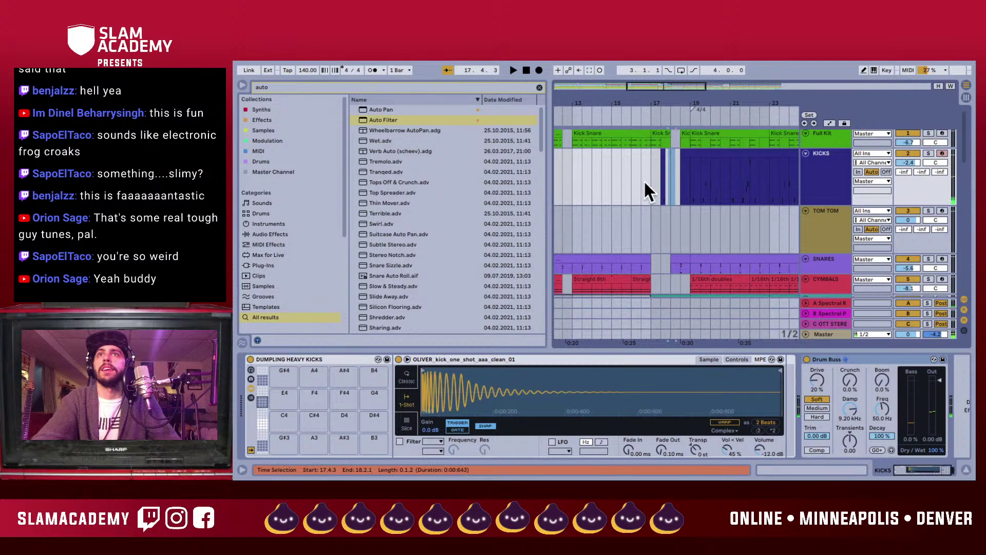
- Play from bar 17 and listen to the thinned drums with the shaker sweep
key("space")
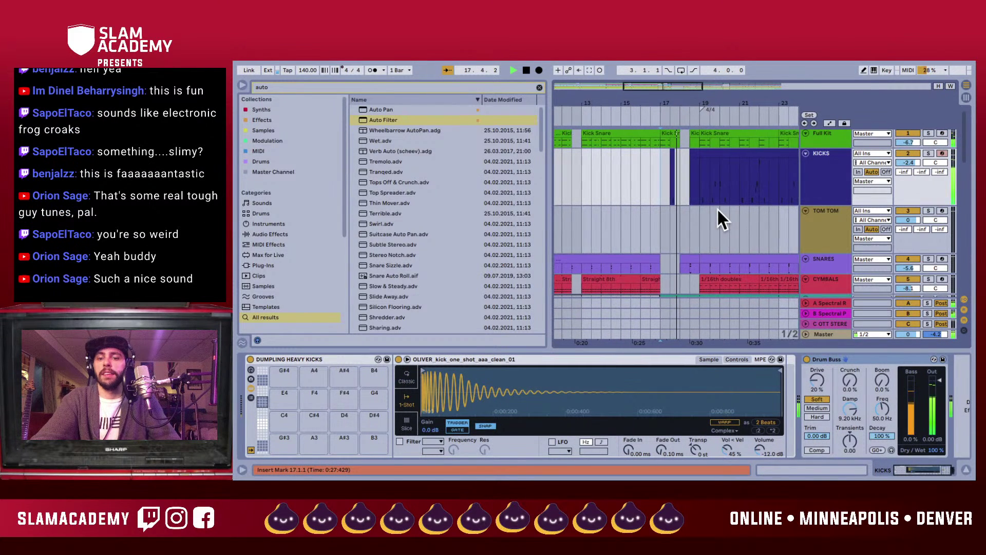
scroll(689, 203, "down", 5)
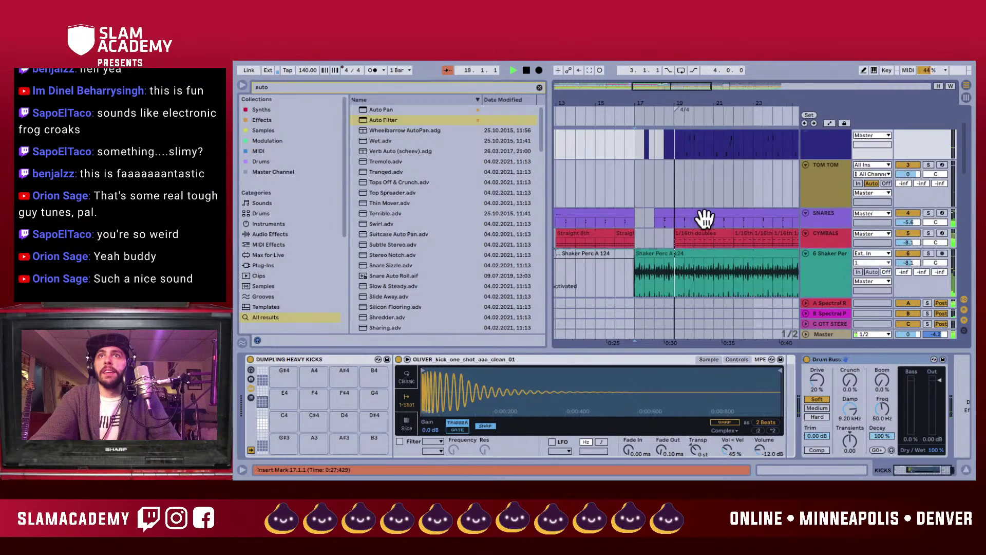
scroll(689, 202, "down", 2)
scroll(688, 201, "up", 5)
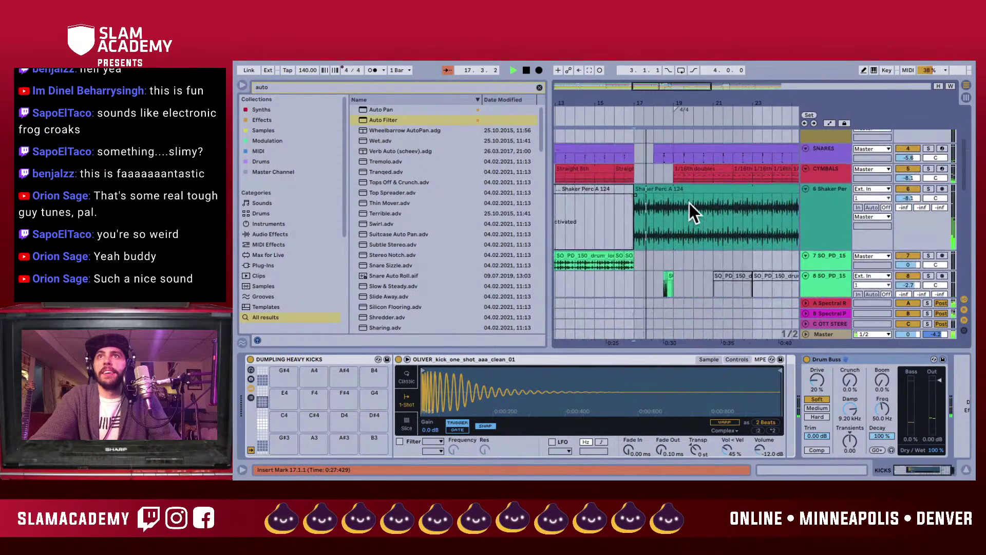
scroll(689, 202, "down", 1)
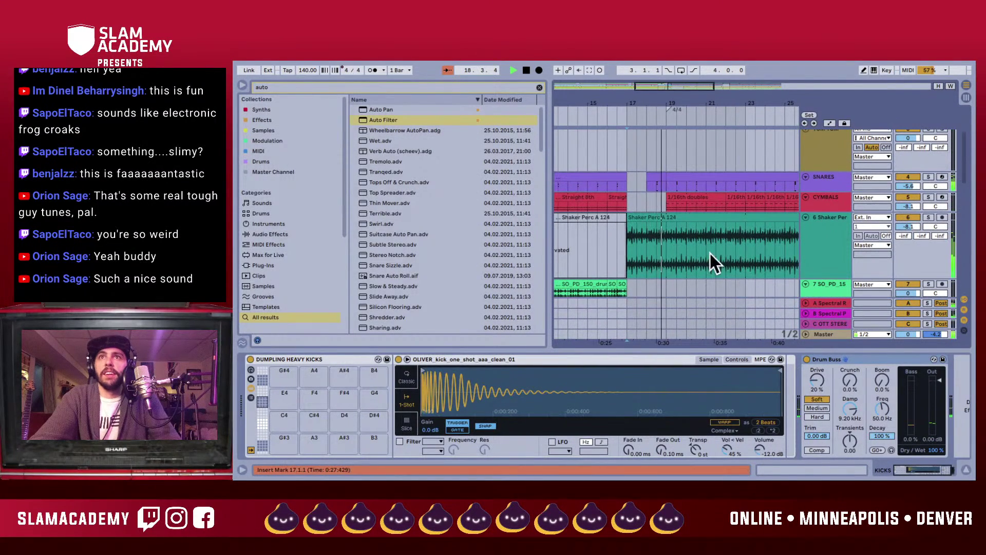
- Solo the shaker track, automate its Auto Filter resonance in a curve from 72% at bar 17 down to 14% at bar 19, and audition it
left_click(804, 260)
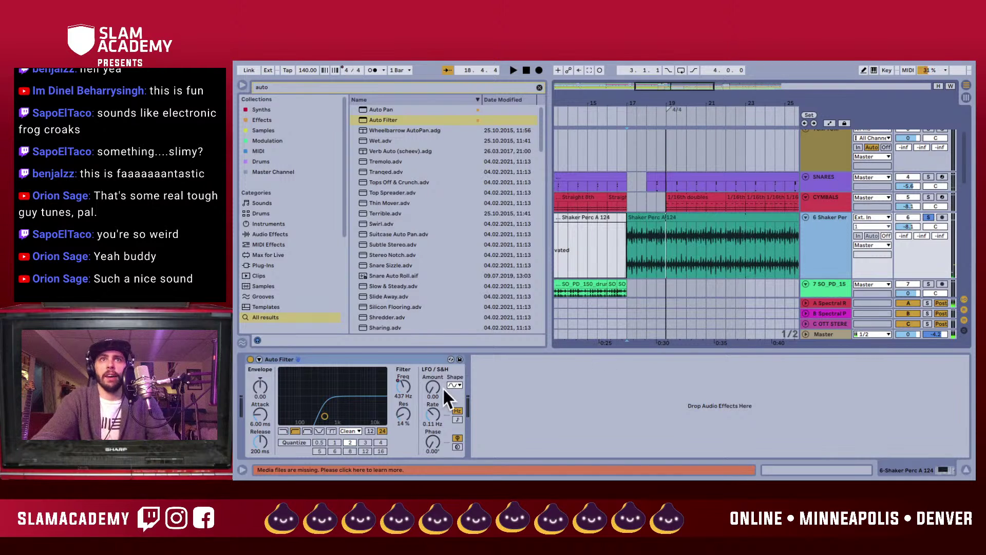
right_click(395, 413)
left_click(414, 416)
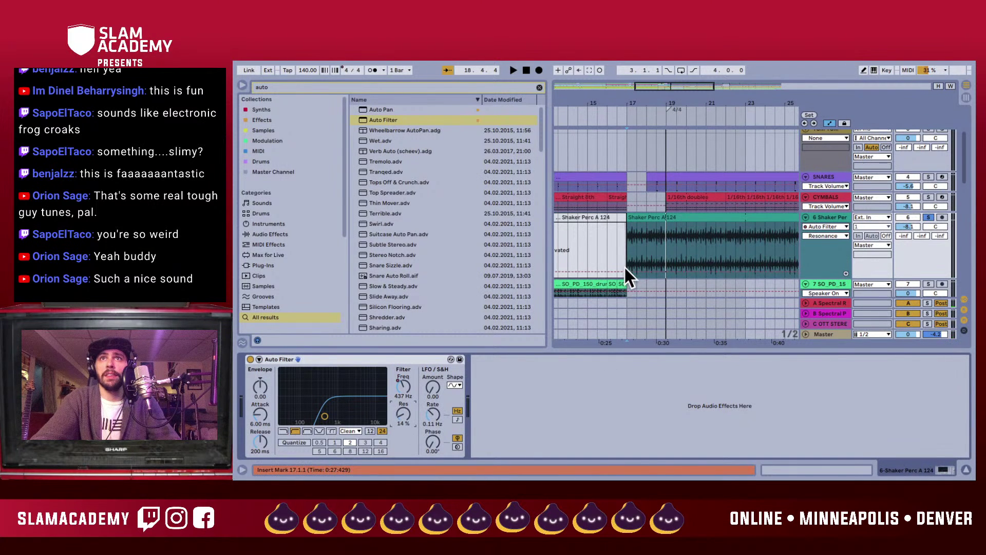
left_click(647, 271)
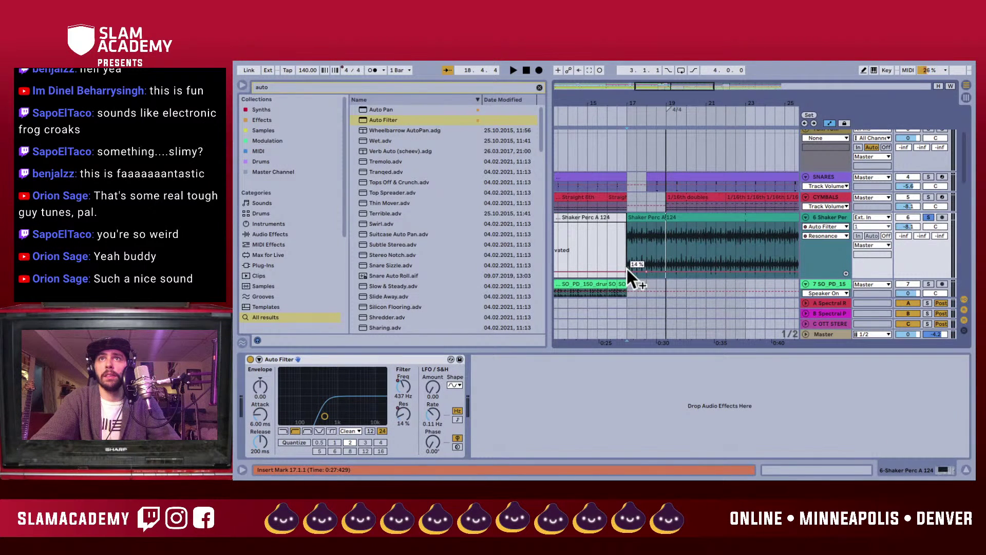
key("space")
mouse_move(627, 271)
left_mouse_down()
mouse_move(628, 246)
mouse_move(675, 250)
mouse_move(687, 272)
mouse_move(706, 271)
left_mouse_up()
key("space")
key("space")
key("space")
key("space")
key("space")
key("space")
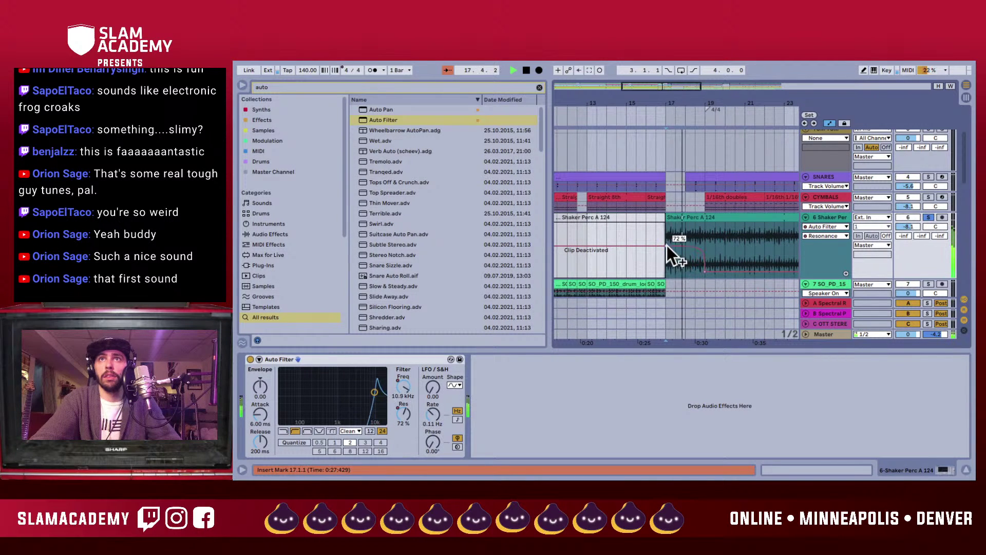
- Lower the shaker filter's resonance at bar 17 to about 29%, keep a bump around bar 18, and play the sweep
left_click_drag(667, 245, 666, 251)
key("space")
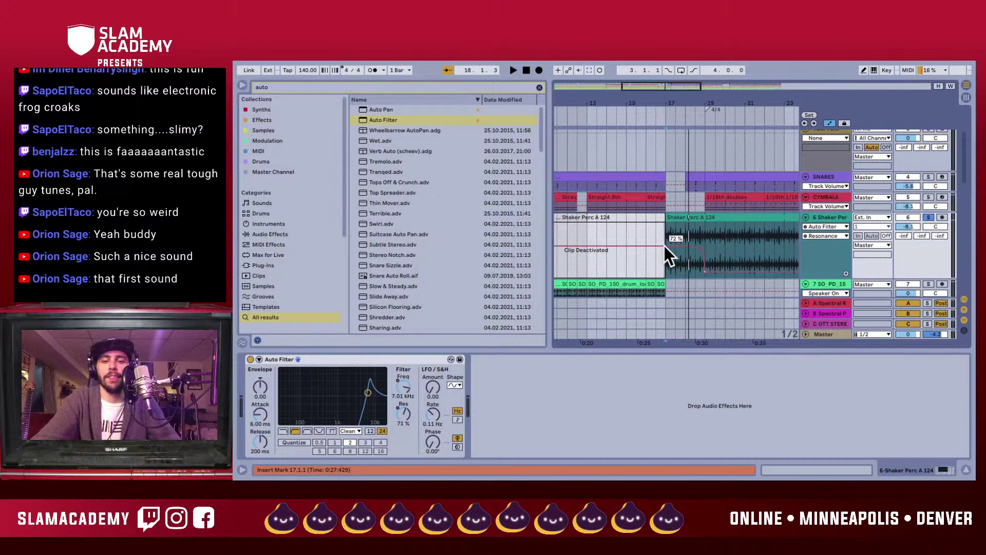
left_click_drag(664, 246, 664, 261)
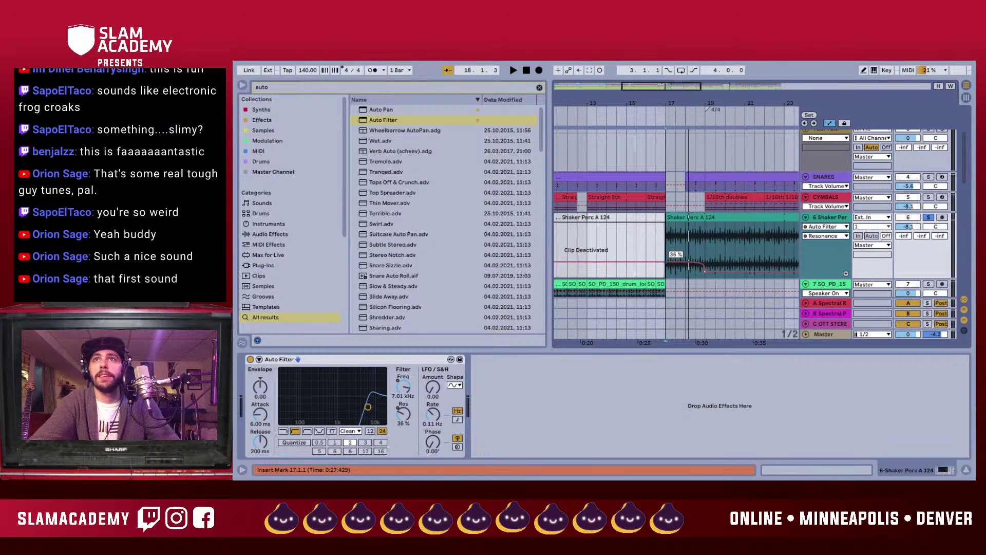
key("ctrl+z")
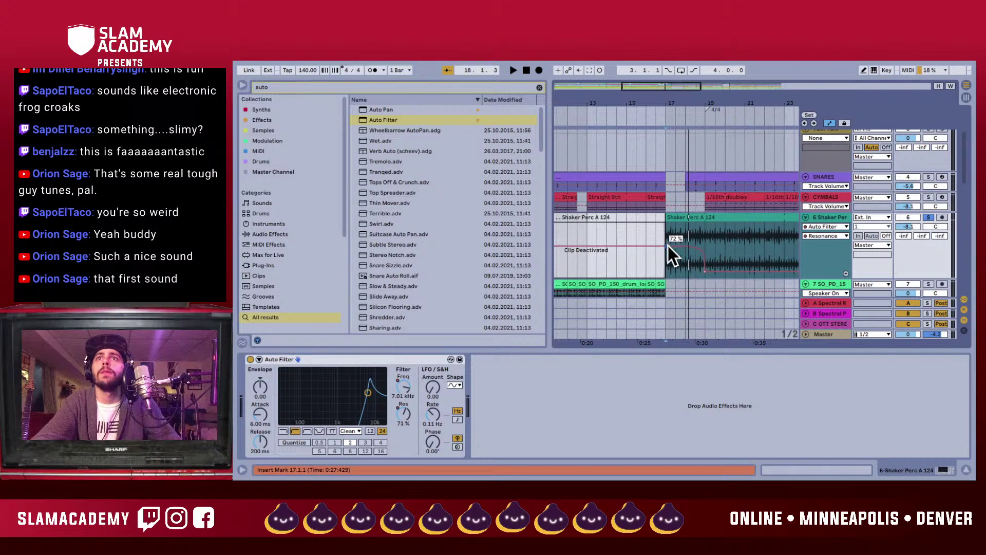
left_click_drag(667, 246, 667, 266)
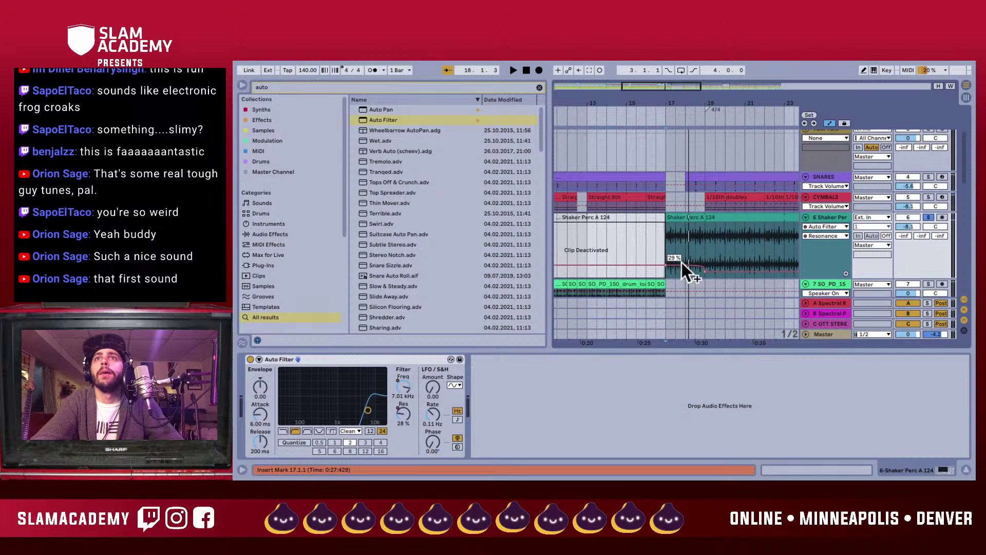
key("space")
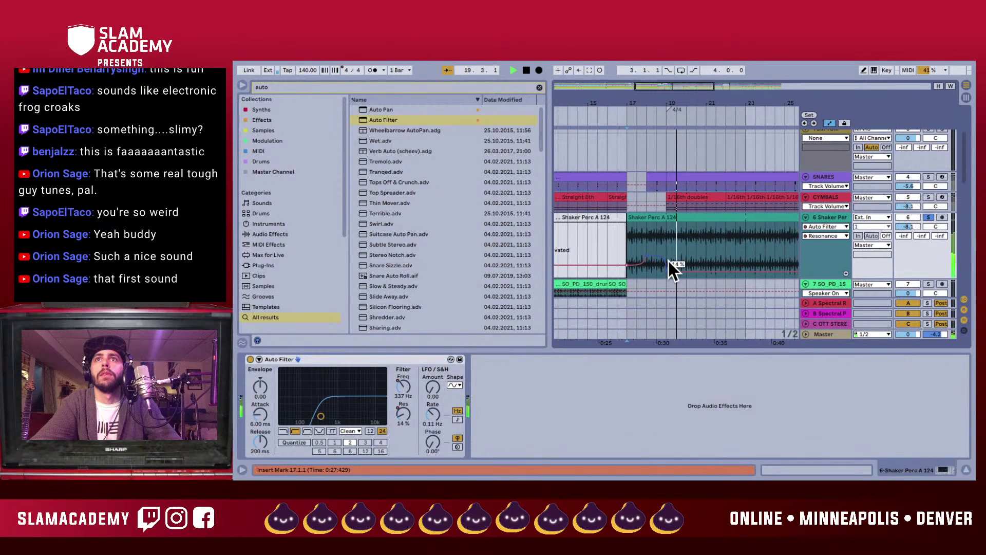
- Find the Erosion effect in the browser and add it after the Auto Filter on the shaker track
key("ctrl+f")
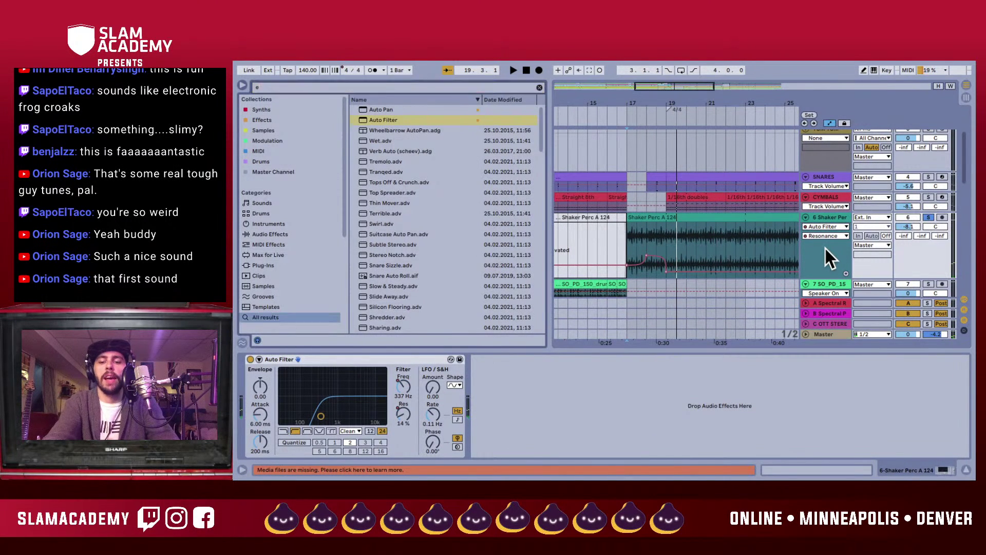
type("erosi")
key("Down")
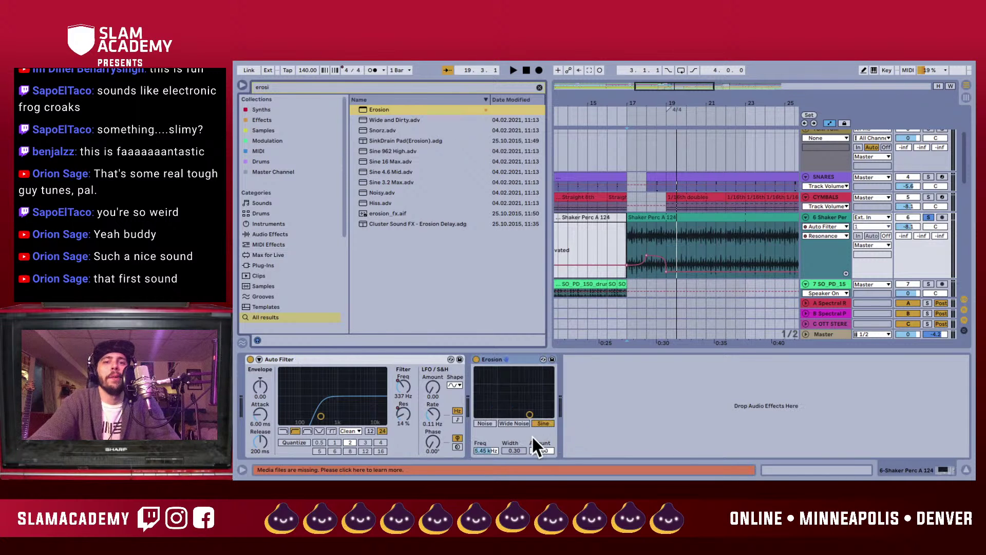
- Raise Erosion to about 12.1 kHz with an amount of 186, compare Wide Noise with Sine during playback, and keep Sine
left_click_drag(527, 407, 550, 378)
key("space")
left_click(516, 424)
key("space")
left_click(542, 424)
key("space")
key("space")
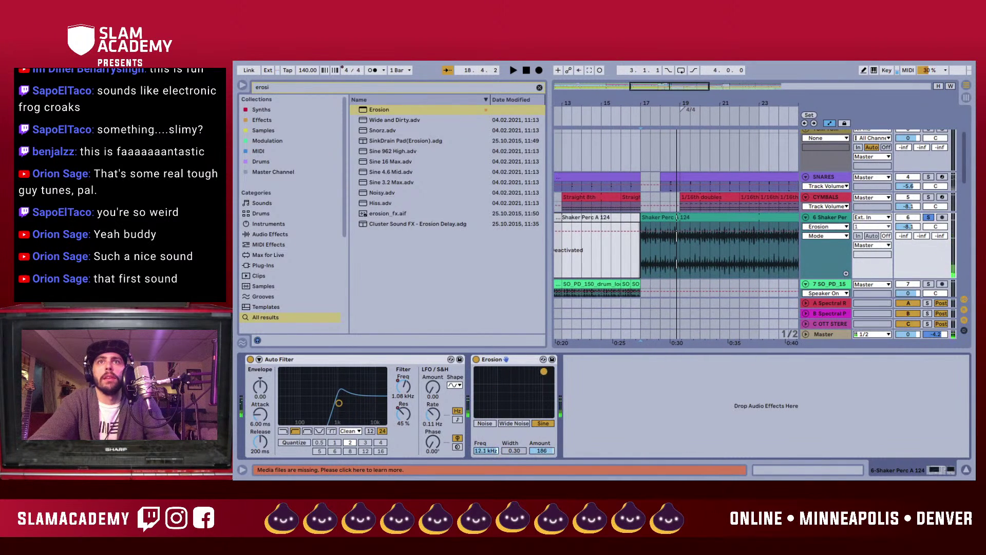
- Record an automation pass of Erosion's frequency and amount on the shaker from bar 17 into bar 19, bringing the amount back to 0
right_click(538, 451)
left_click(585, 378)
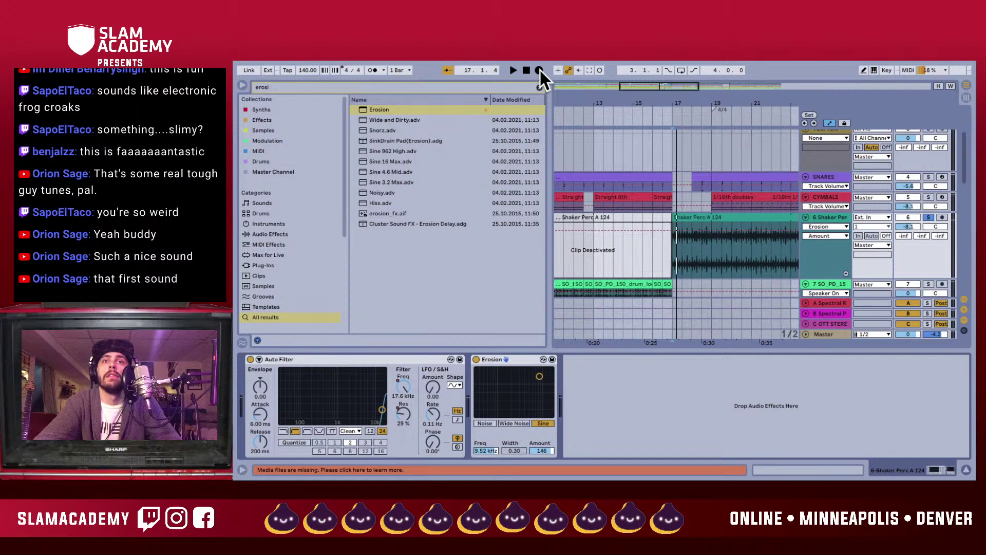
mouse_move(543, 376)
left_mouse_down()
mouse_move(538, 414)
mouse_move(538, 404)
mouse_move(529, 411)
left_mouse_up()
key("space")
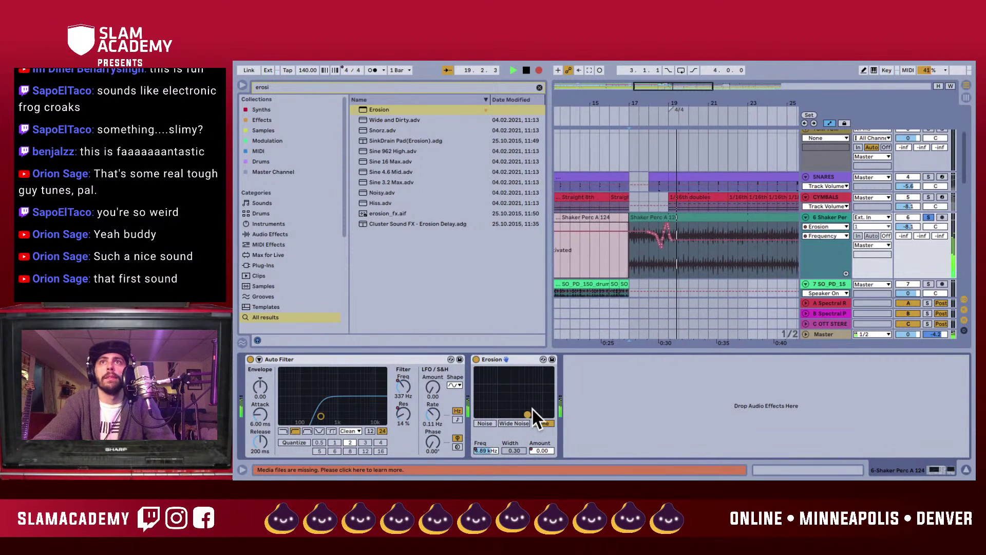
key("space")
- Play back the recorded Erosion moves and compress the start of the amount ramp so it spans 17.3.1 to 18.3.1
key("space")
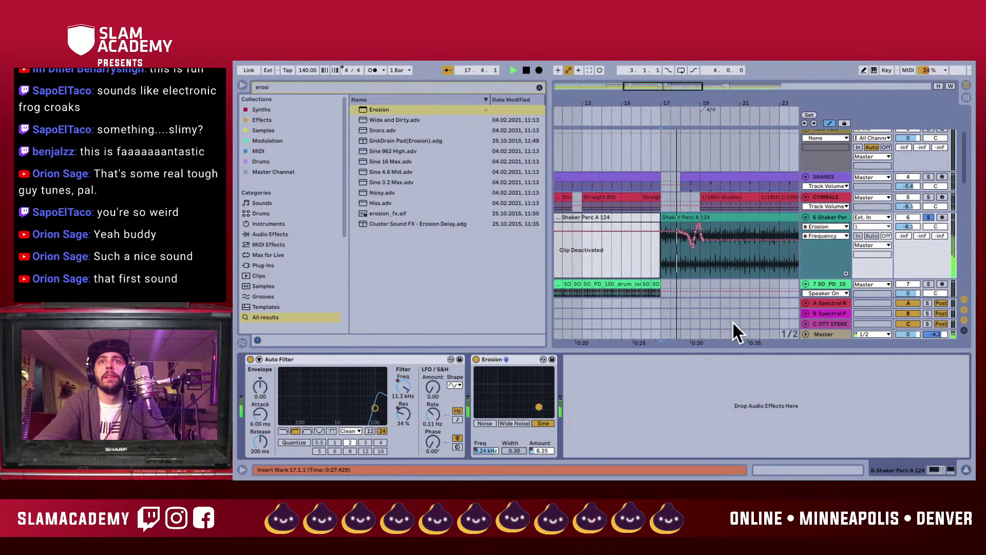
left_click(543, 448)
key("space")
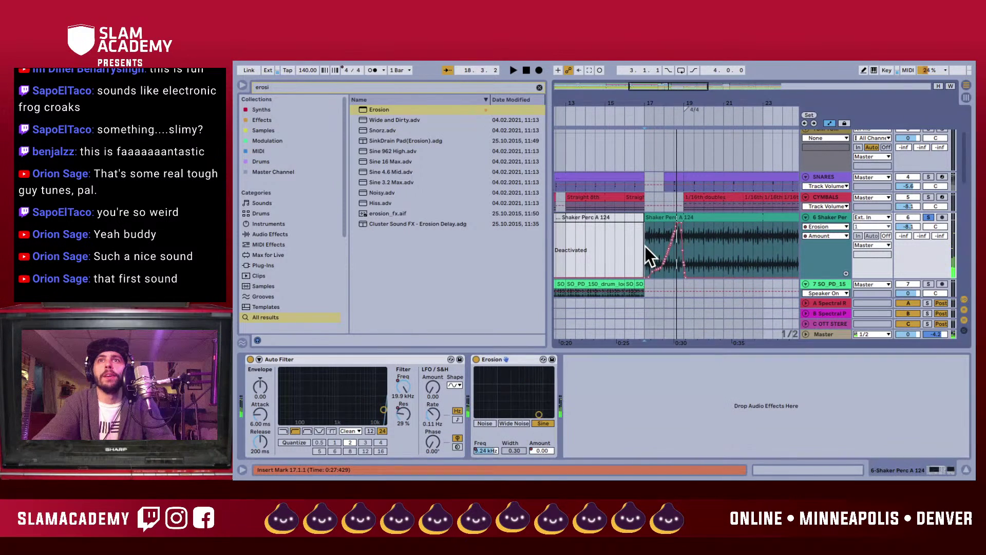
left_click_drag(645, 246, 673, 257)
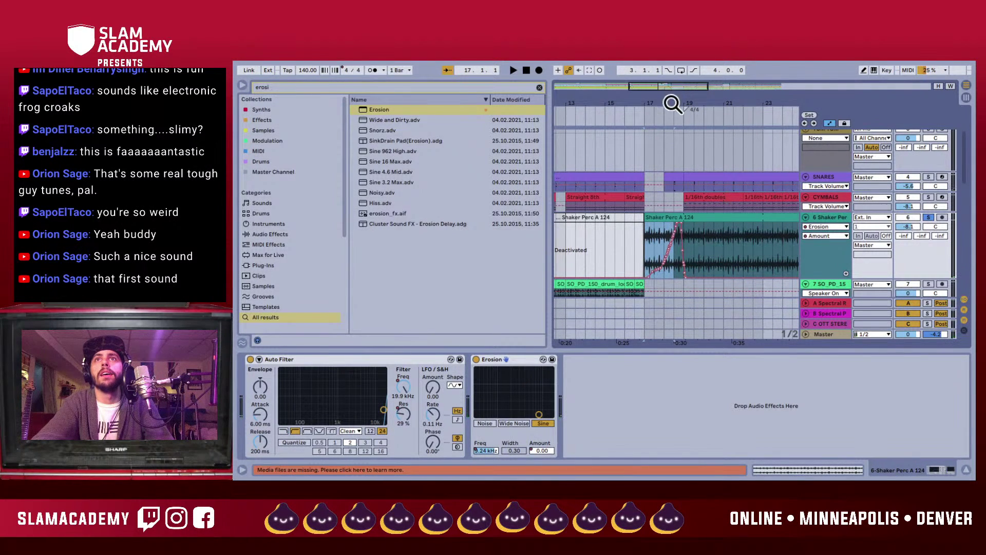
left_click_drag(672, 101, 668, 170)
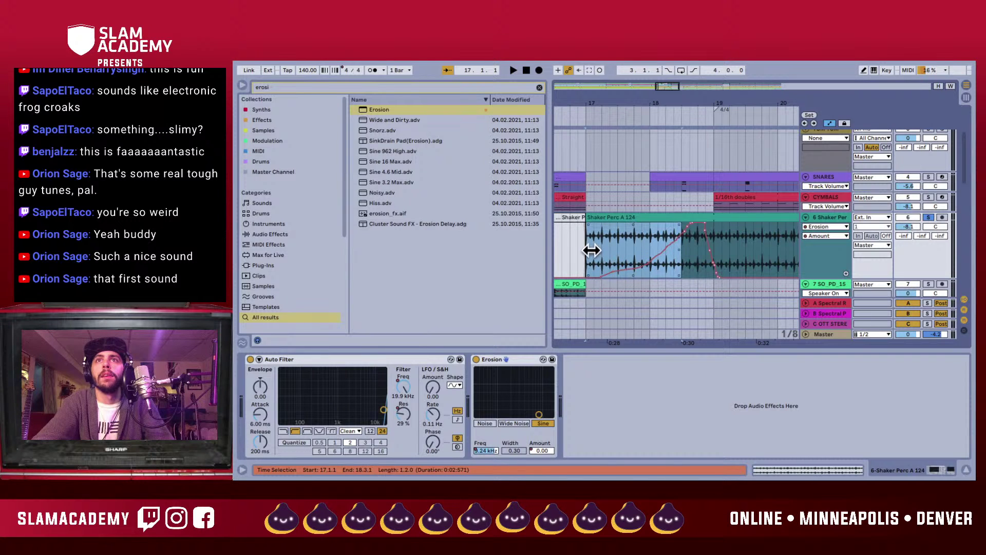
left_click_drag(588, 249, 620, 250)
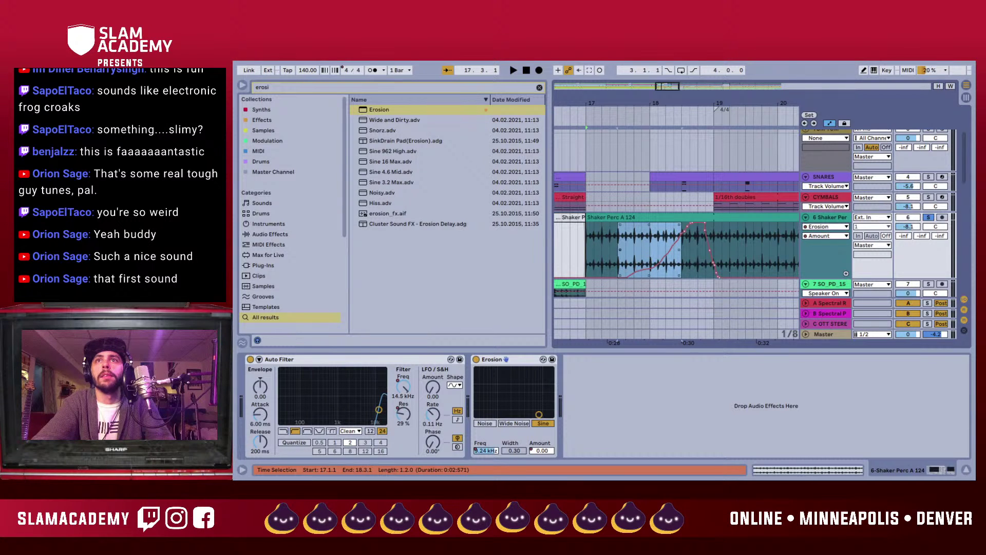
key("minus")
- Audition the eroded shaker sweep from bar 17 and unsolo the shaker track to hear it in the full mix
key("space")
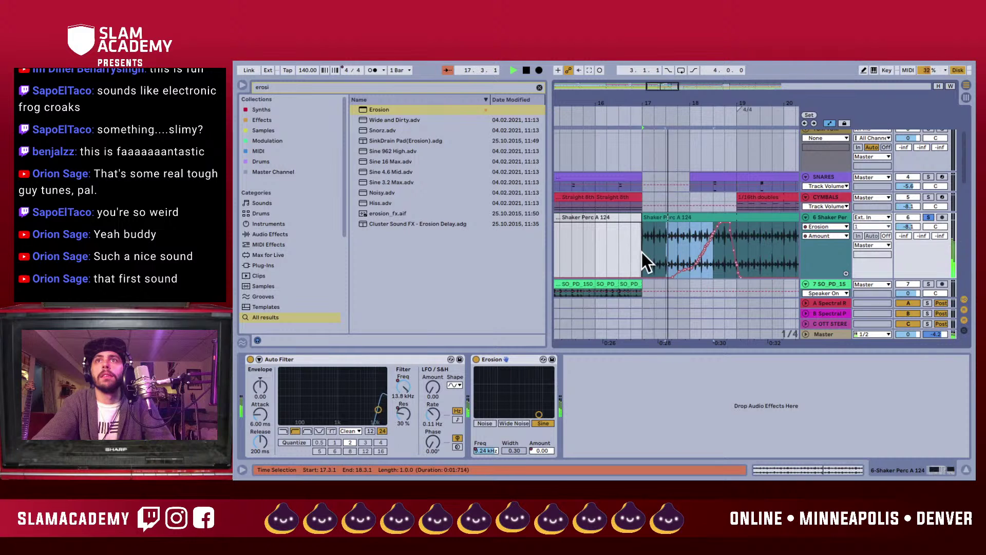
key("space")
key("minus")
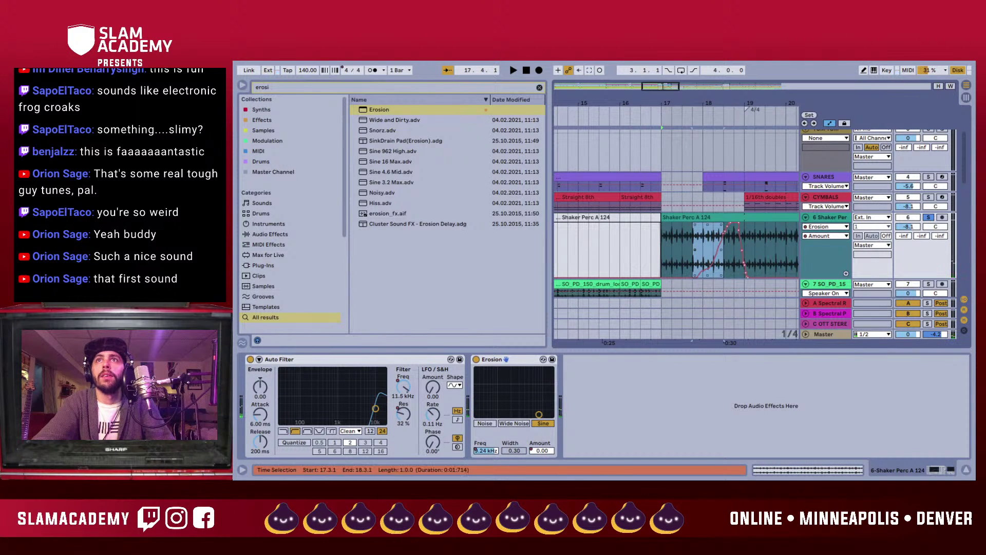
left_click(667, 251)
key("space")
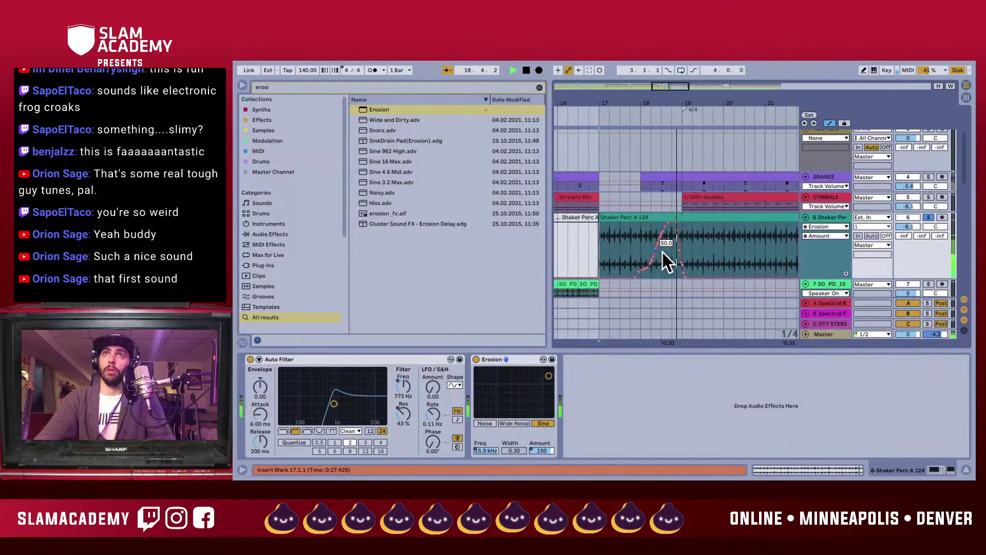
key("space")
key("space")
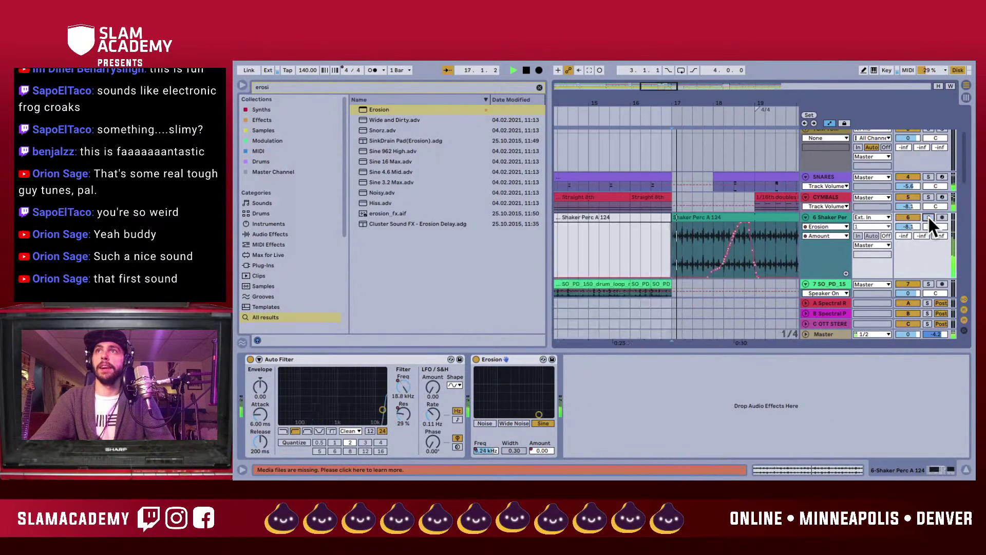
left_click(929, 217)
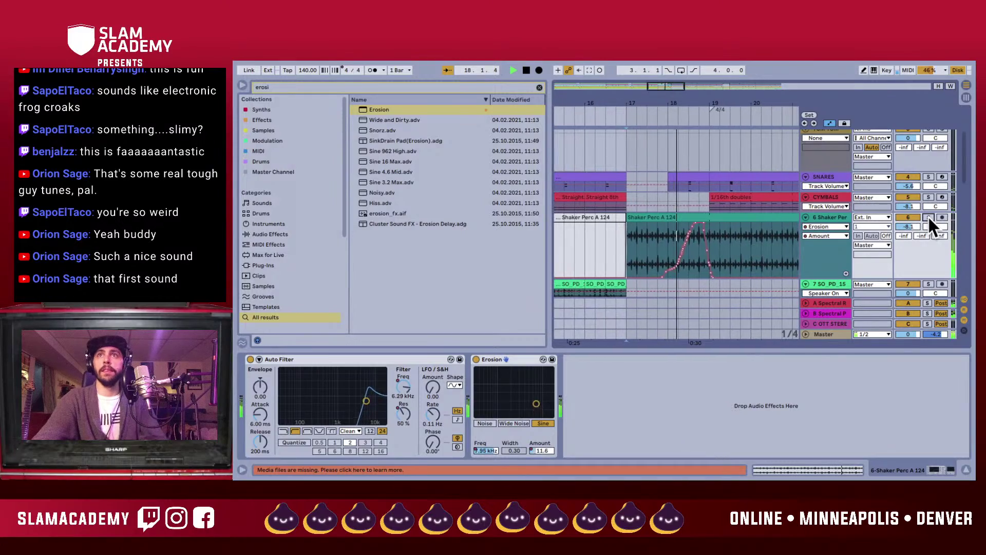
- Hide the browser, device view and automation lanes, and review all tracks while the arrangement plays into bar 27
key("ctrl+alt+l")
key("ctrl+alt+b")
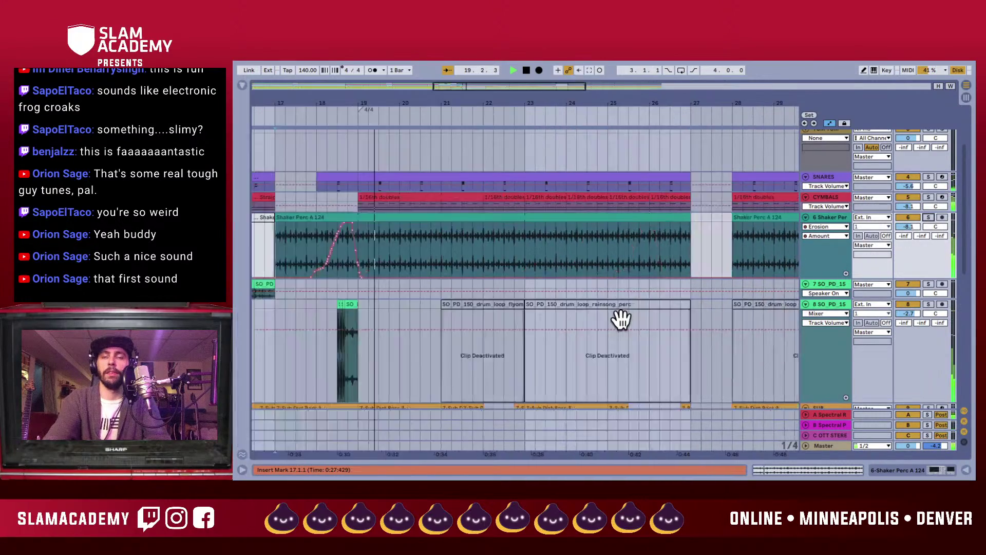
scroll(508, 352, "down", 3)
scroll(505, 340, "up", 2)
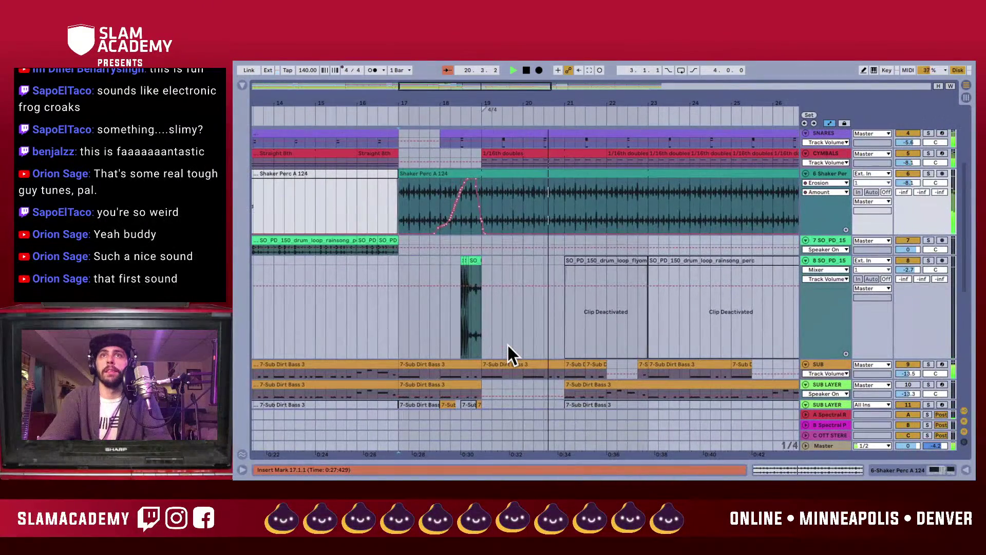
scroll(529, 334, "down", 3)
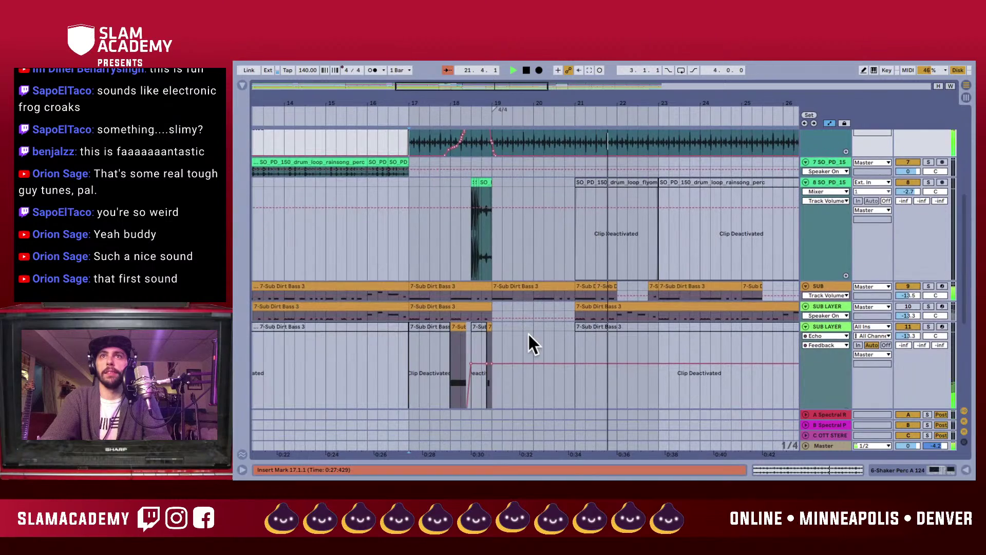
left_click_drag(563, 88, 478, 262)
scroll(478, 262, "down", 5)
scroll(476, 257, "up", 15)
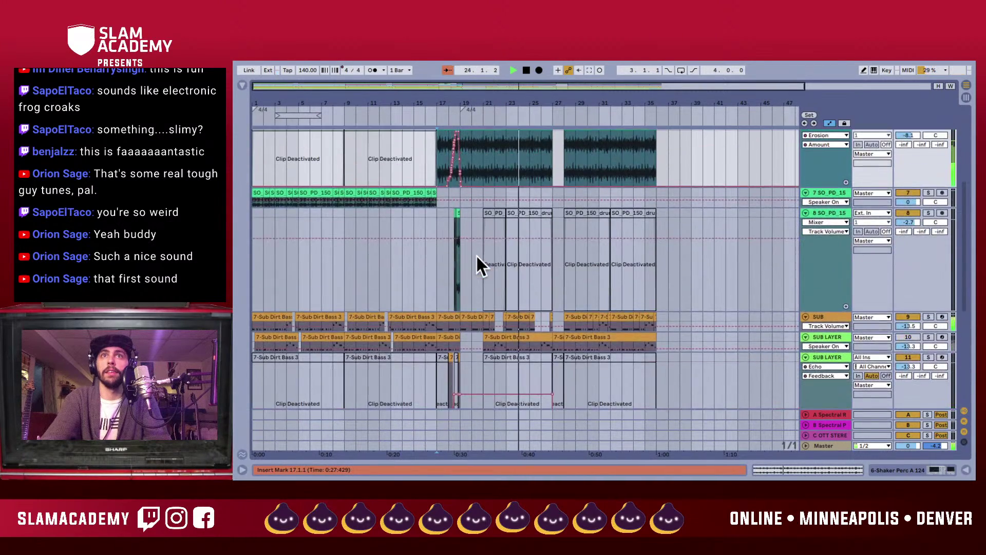
key("a")
scroll(471, 255, "right", 1)
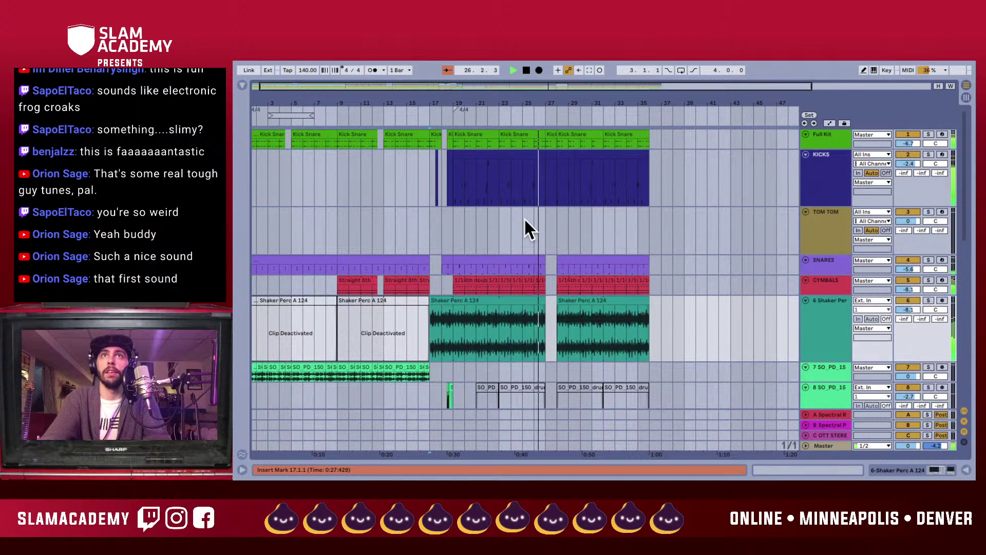
key("space")
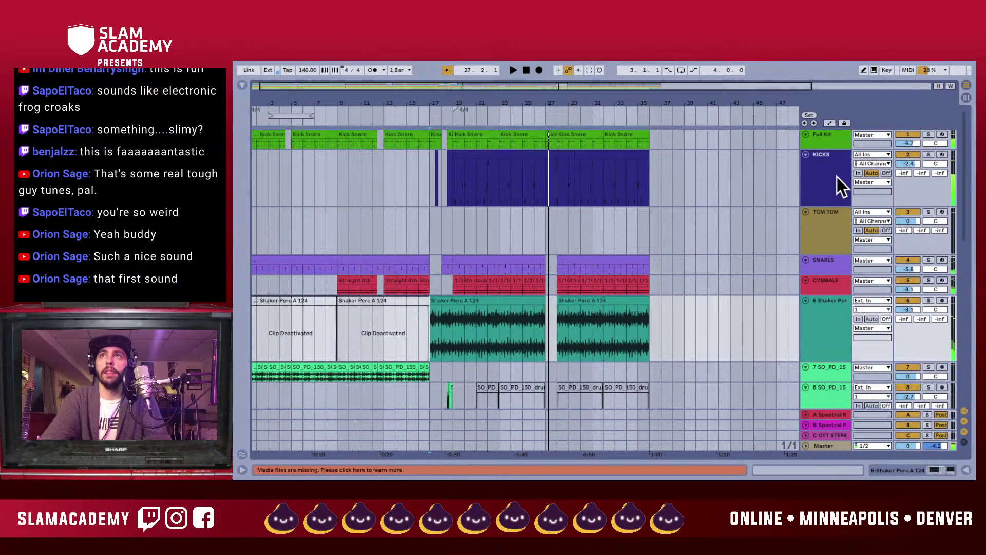
- Insert a new audio track below KICKS and name it KICK FILLERS
left_click(836, 175)
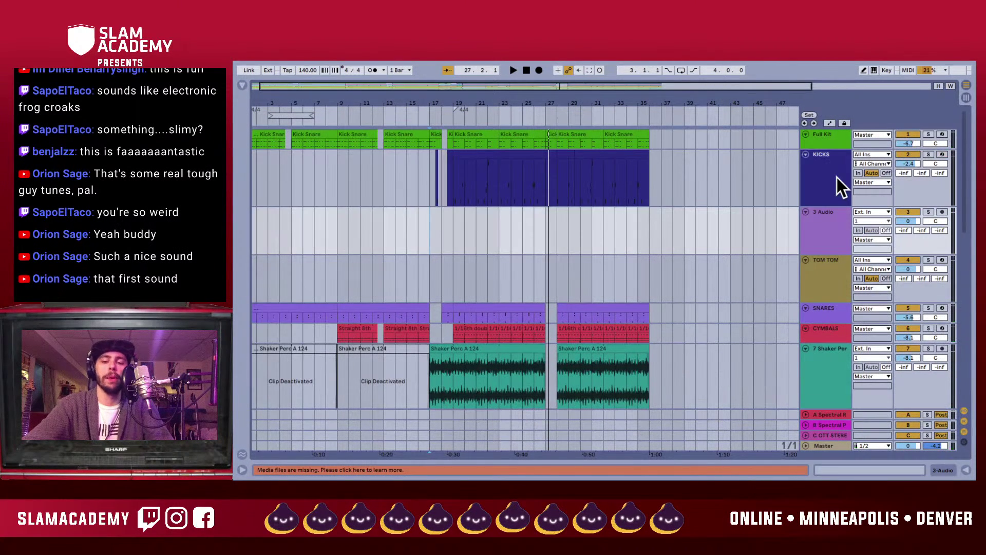
left_click(811, 234)
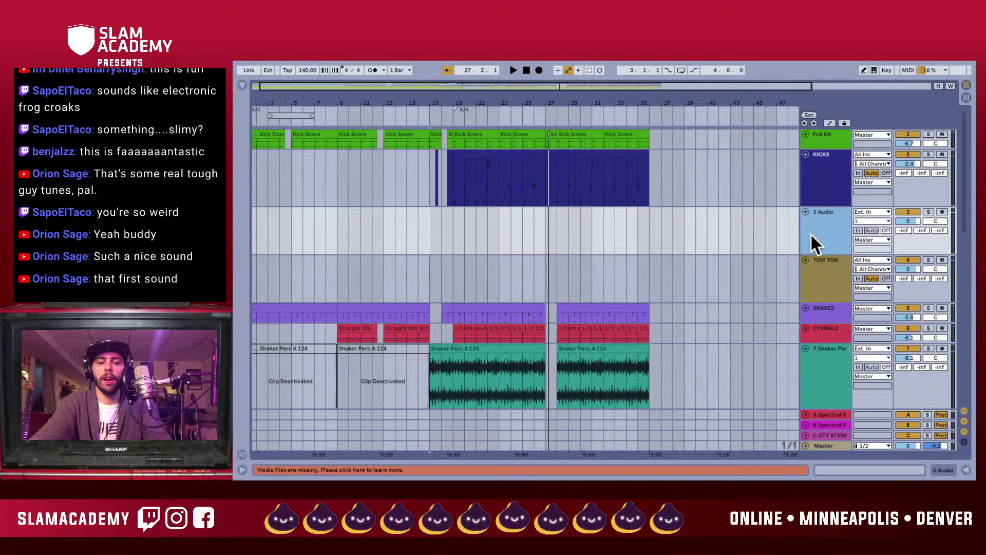
key("super+r")
type("KI")
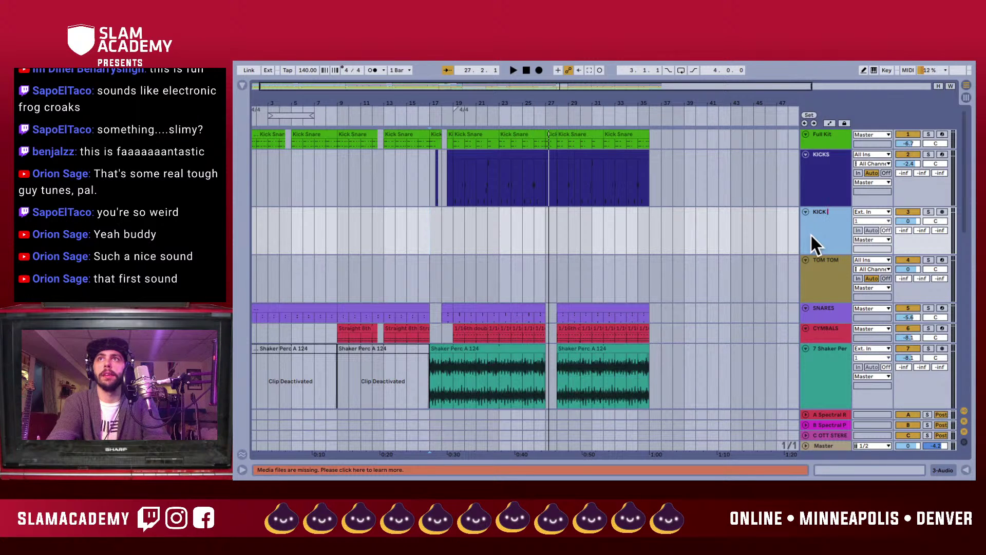
type("CK FILLERS")
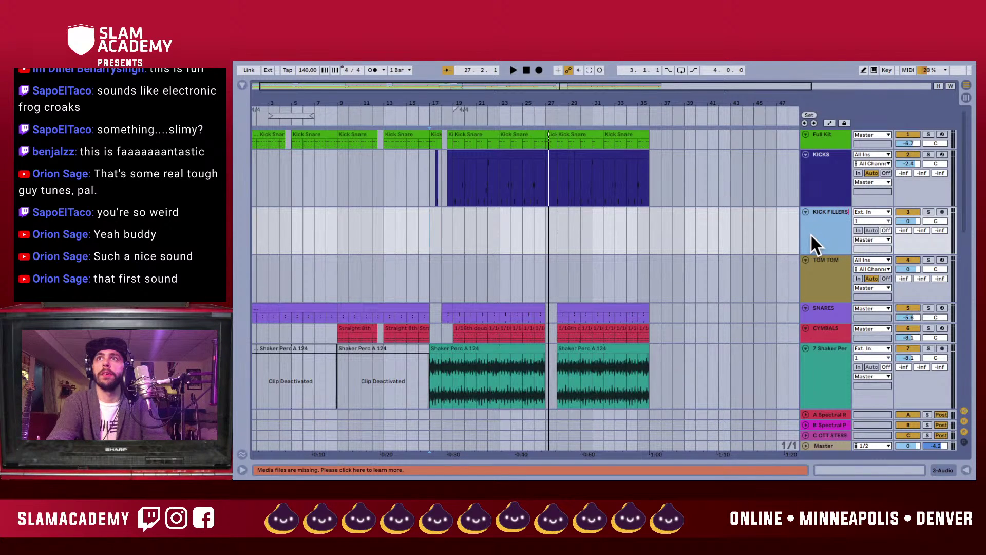
key("Return")
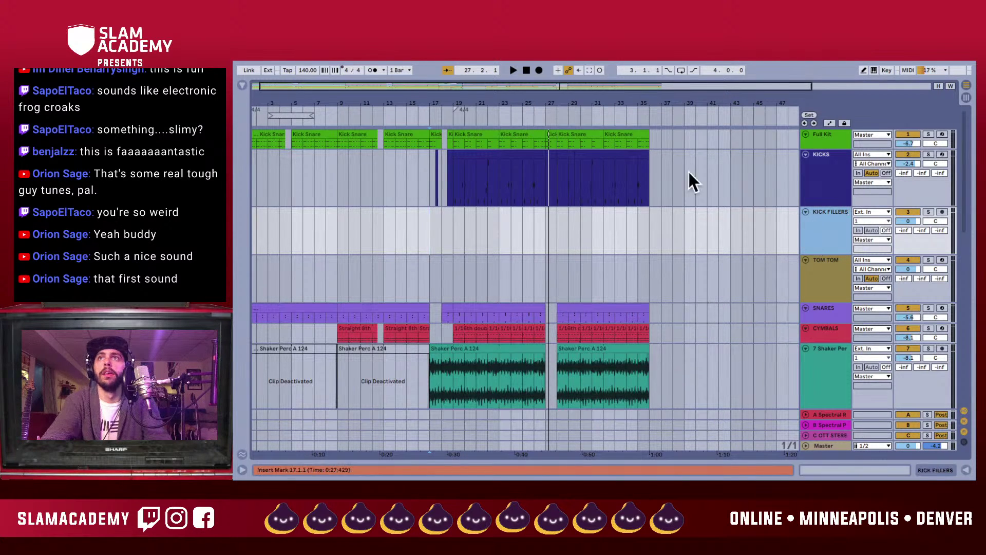
- Freeze the KICKS track
left_click(826, 202)
right_click(833, 175)
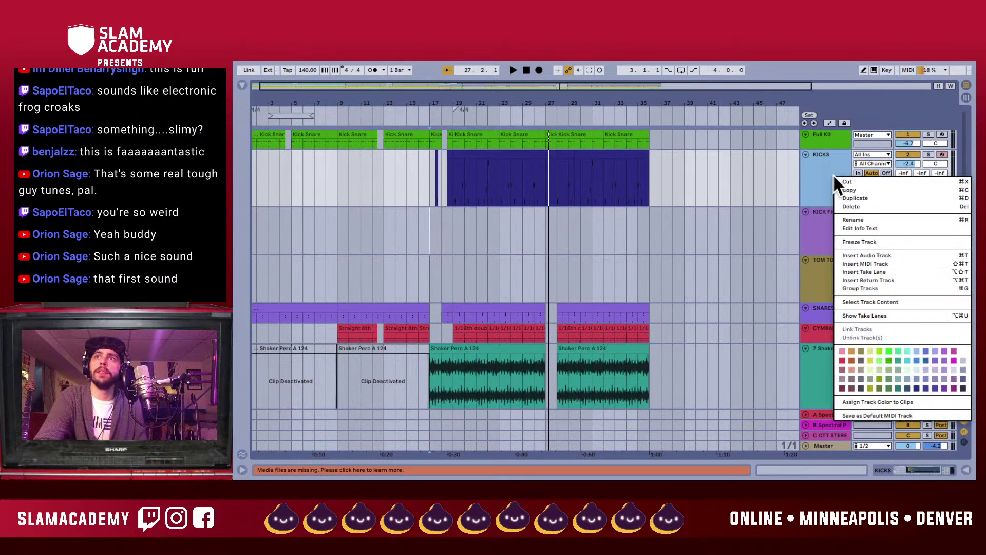
left_click(851, 246)
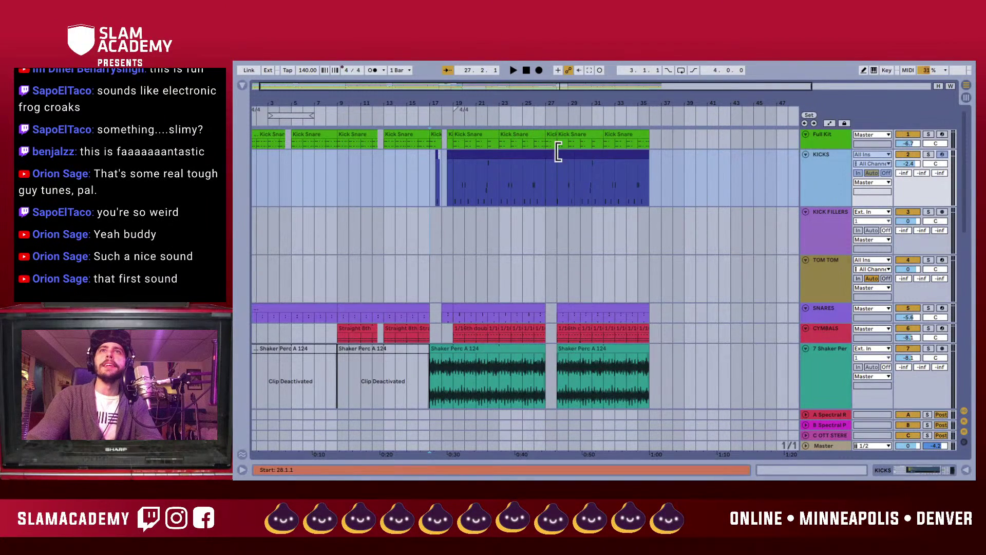
- Try to place the two frozen KICKS clips spanning bars 19 to 35 onto the KICK FILLERS track
left_click(507, 153)
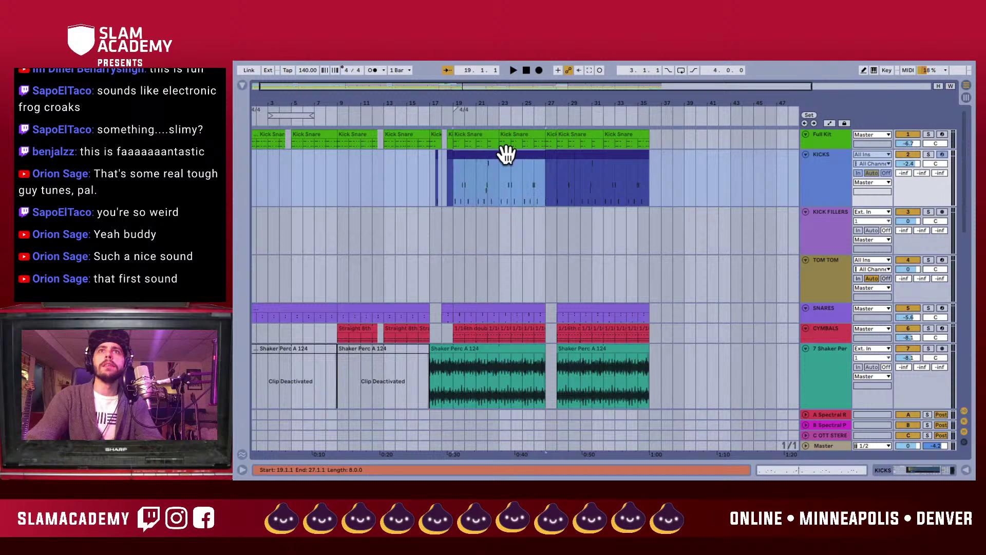
left_click(599, 153, "shift")
left_click_drag(599, 153, 601, 227)
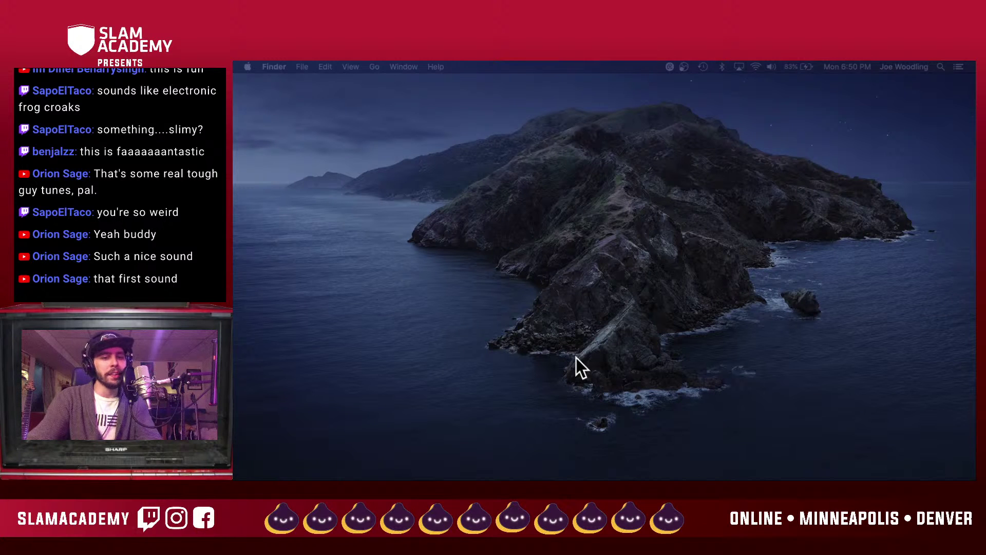
- Relaunch Ableton Live 11 Suite and recover the Live Set that was open when it quit
key("super+space")
type("ab")
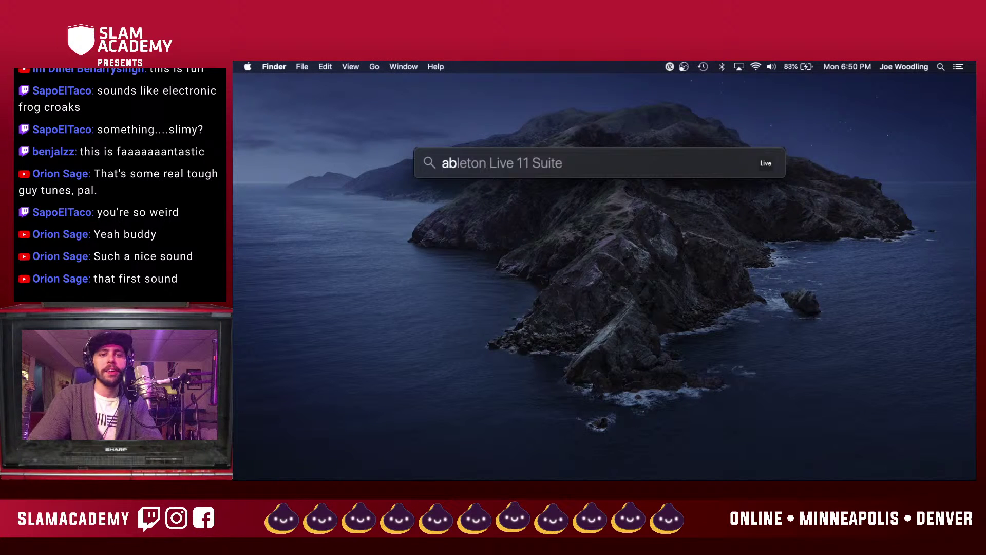
key("Return")
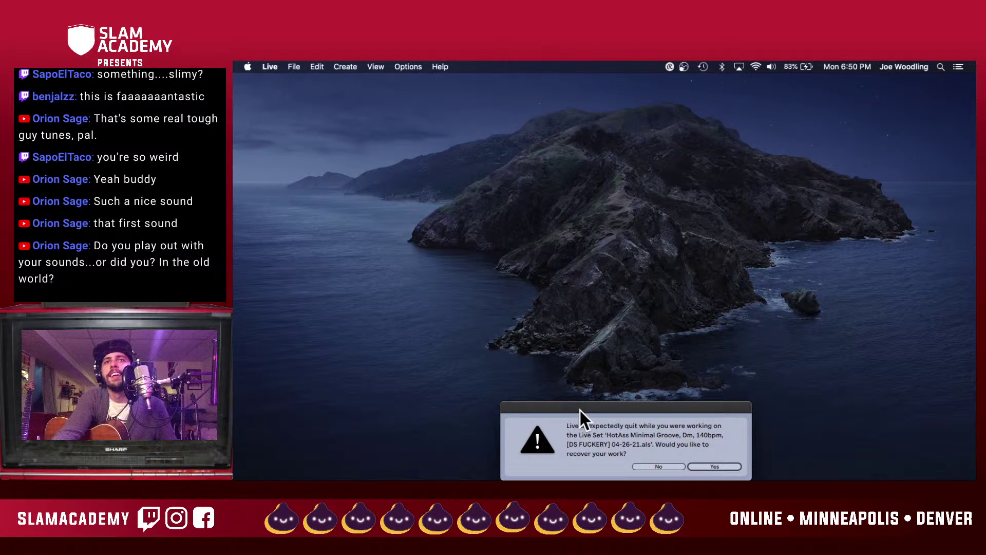
left_click_drag(580, 410, 552, 218)
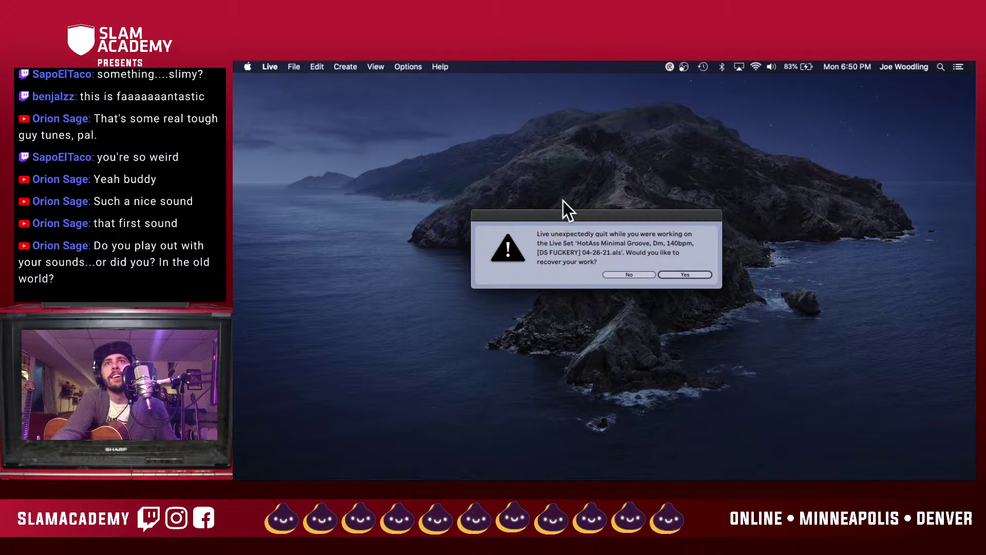
left_click(696, 275)
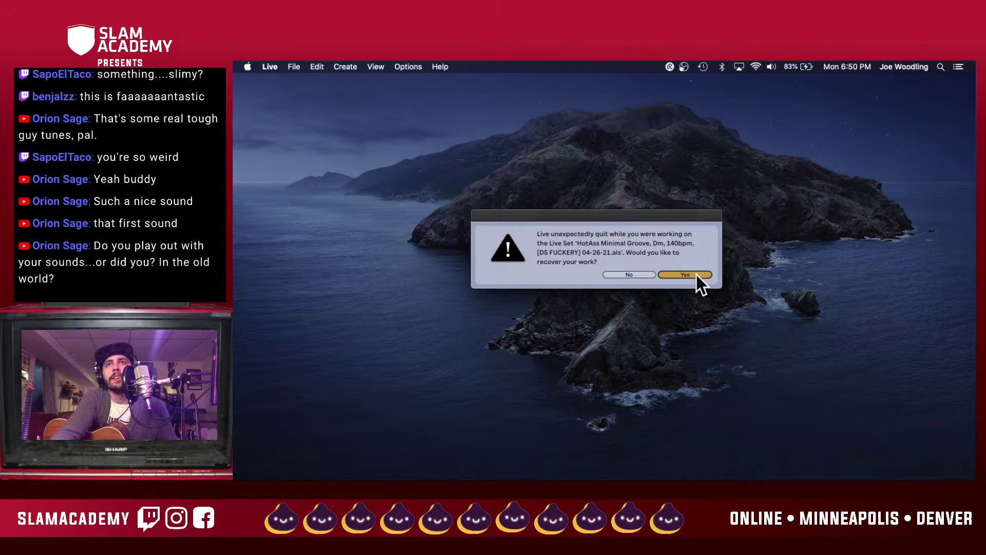
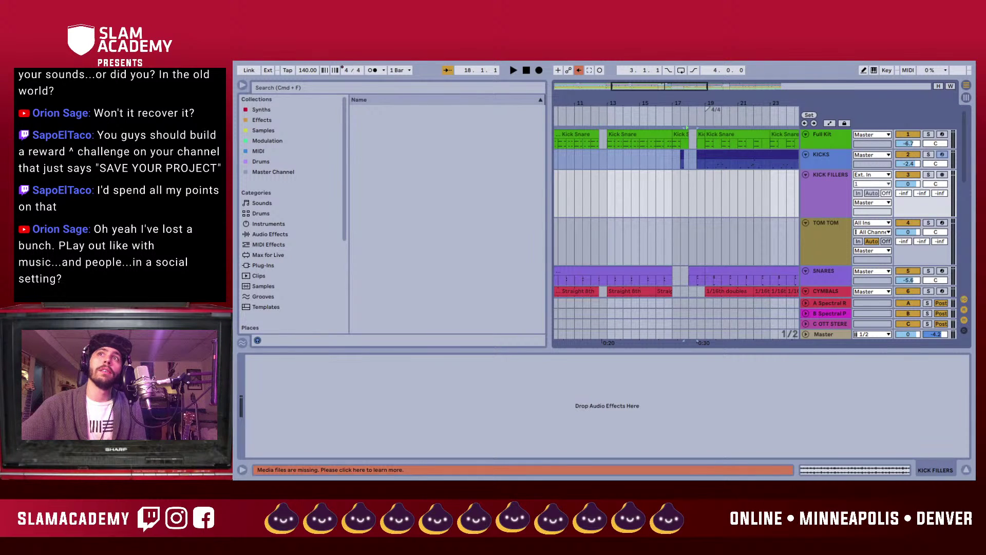
- Hide the browser and device view and check the recovered tracks around bar 17
left_click(270, 234)
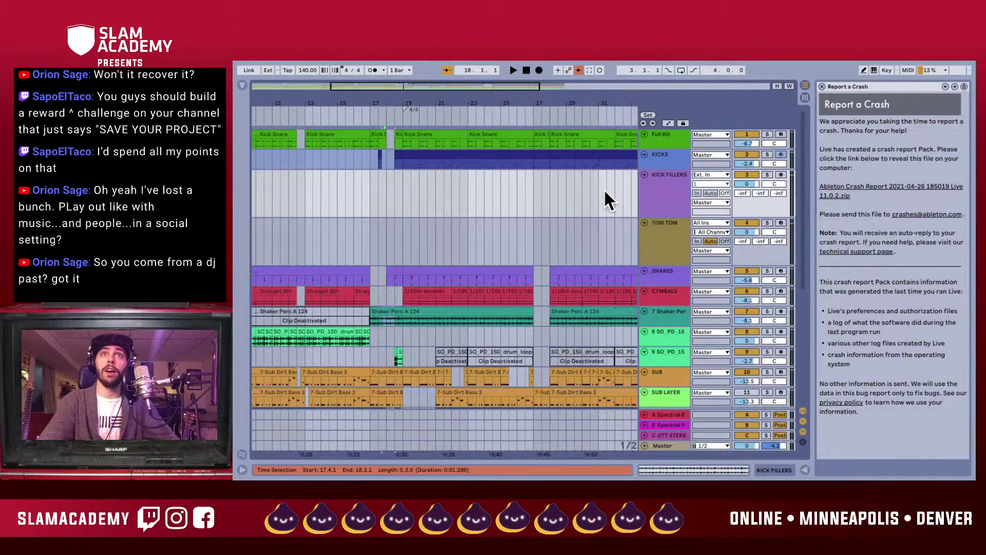
scroll(385, 202, "up", 1)
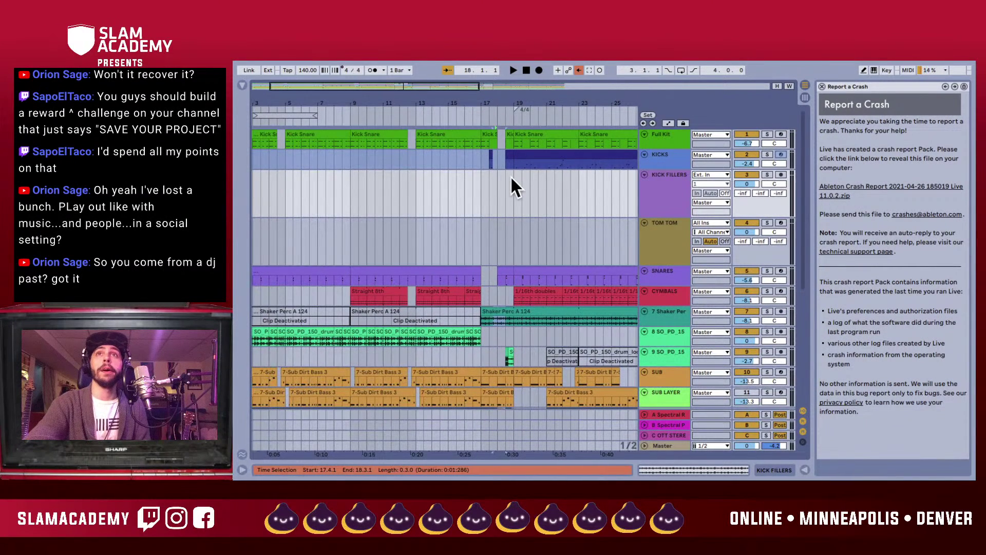
scroll(510, 174, "right", 2)
scroll(452, 203, "right", 3)
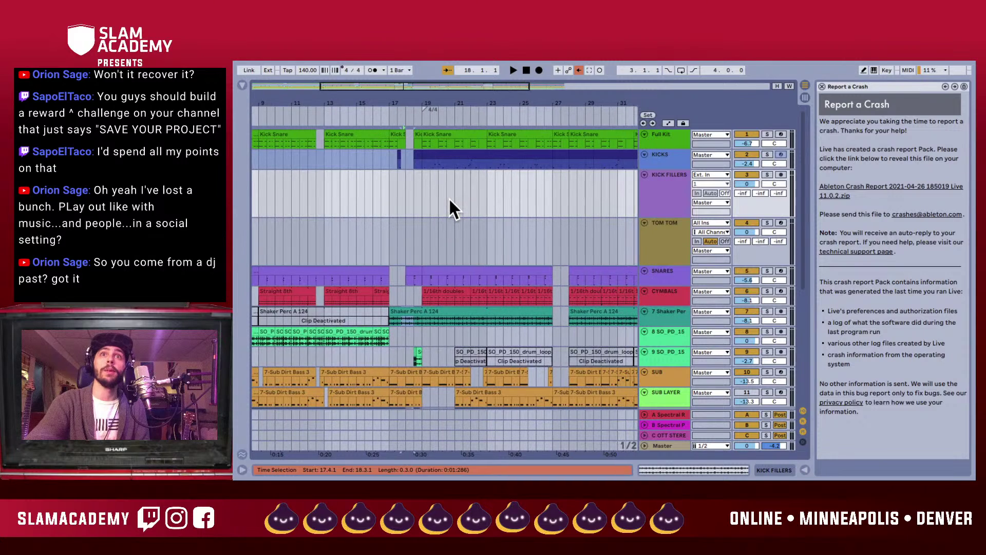
scroll(429, 233, "down", 5)
scroll(411, 242, "left", 1)
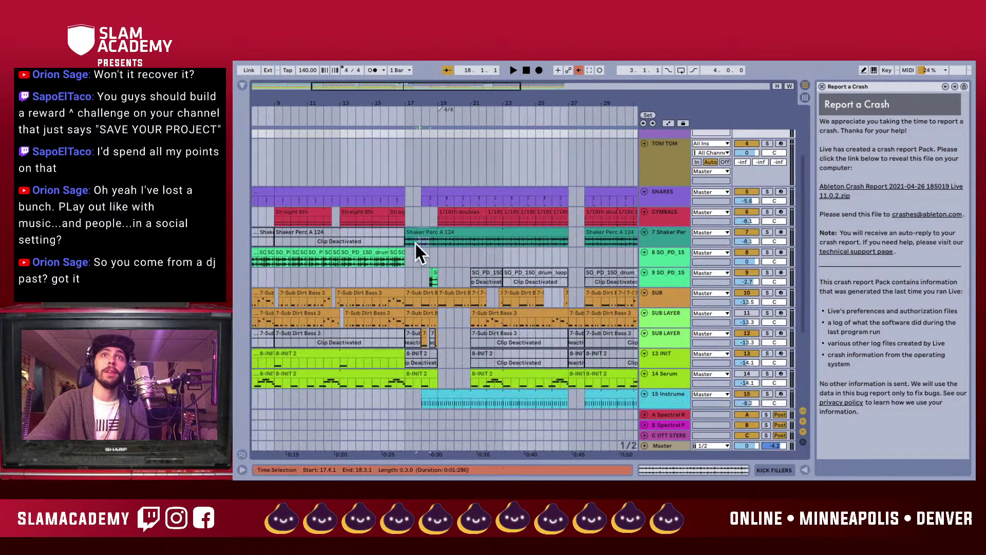
left_click(415, 218)
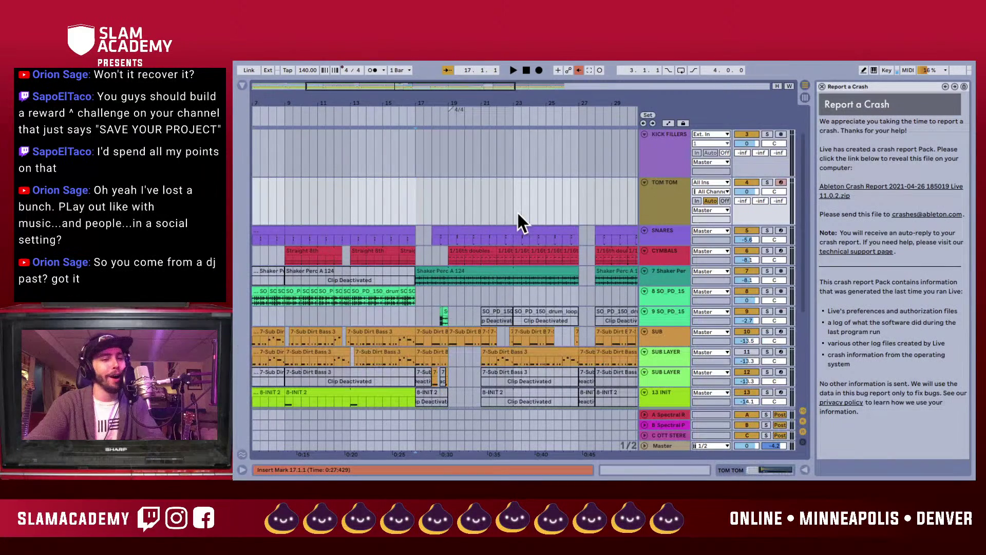
scroll(429, 260, "up", 2)
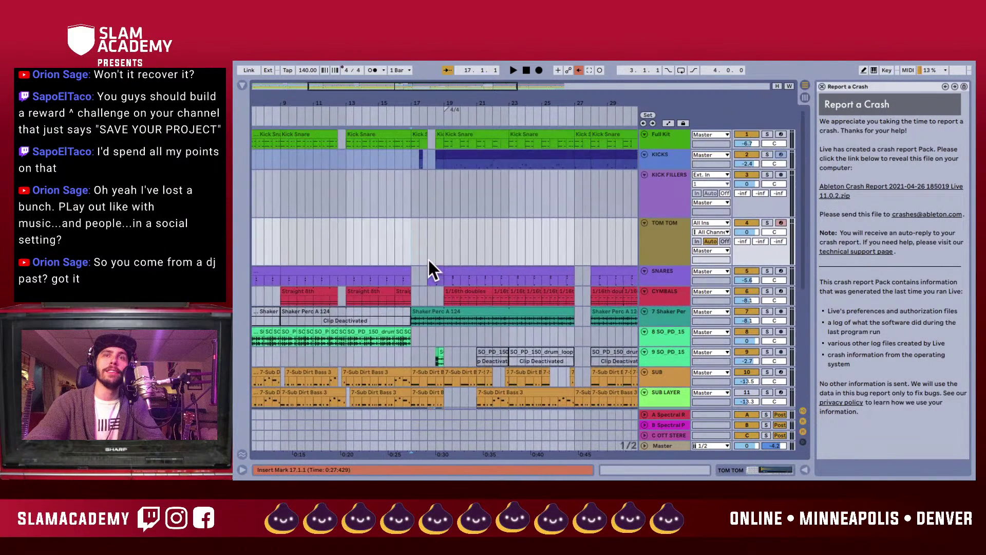
scroll(430, 262, "left", 2)
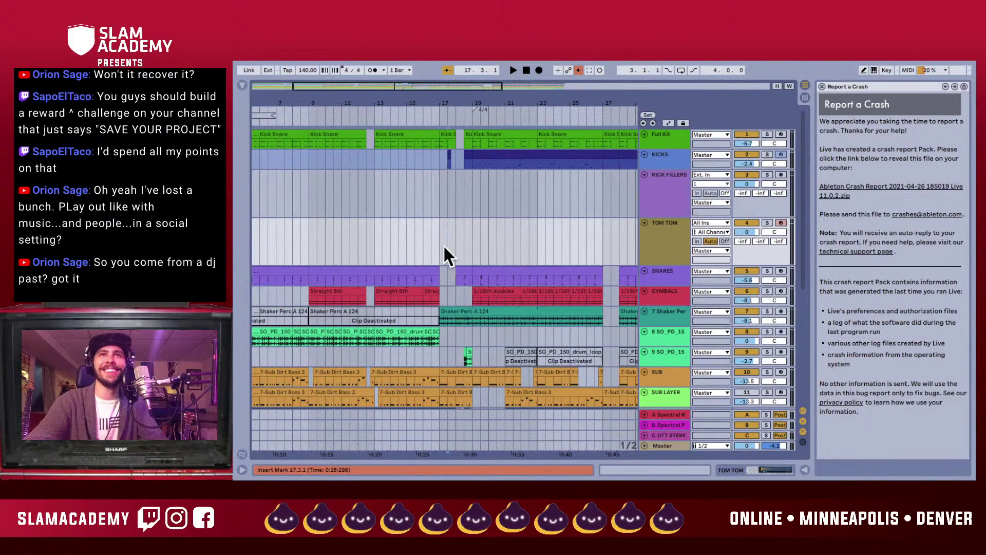
left_click(434, 246)
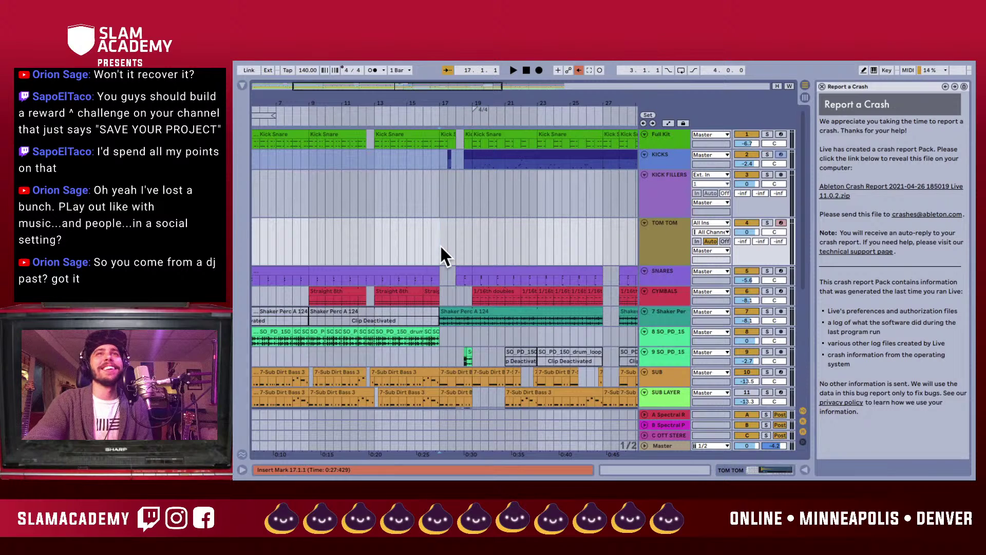
scroll(464, 211, "down", 2)
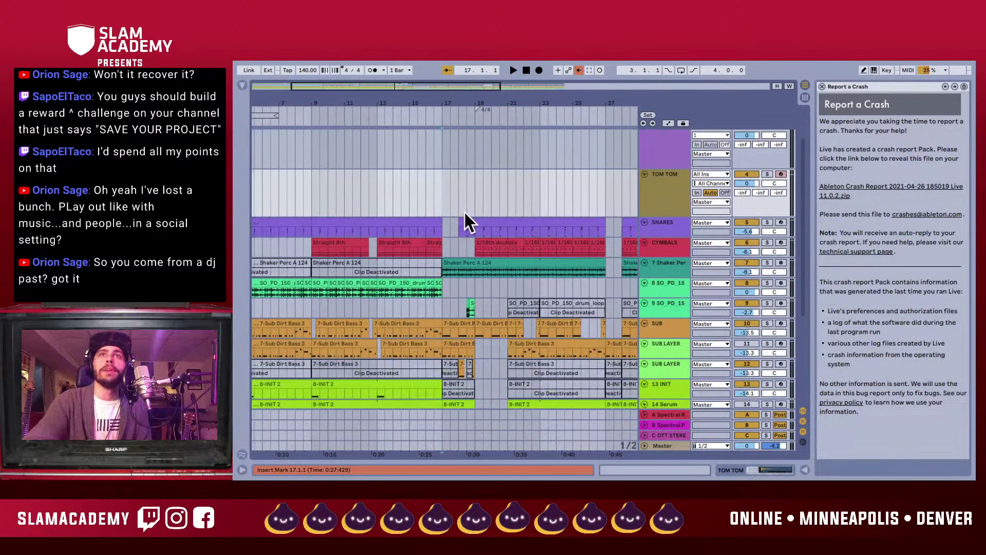
- Close the crash report help and mark out bars 17 to 19 on the TOM TOM track
left_click(822, 86)
scroll(636, 322, "up", 2)
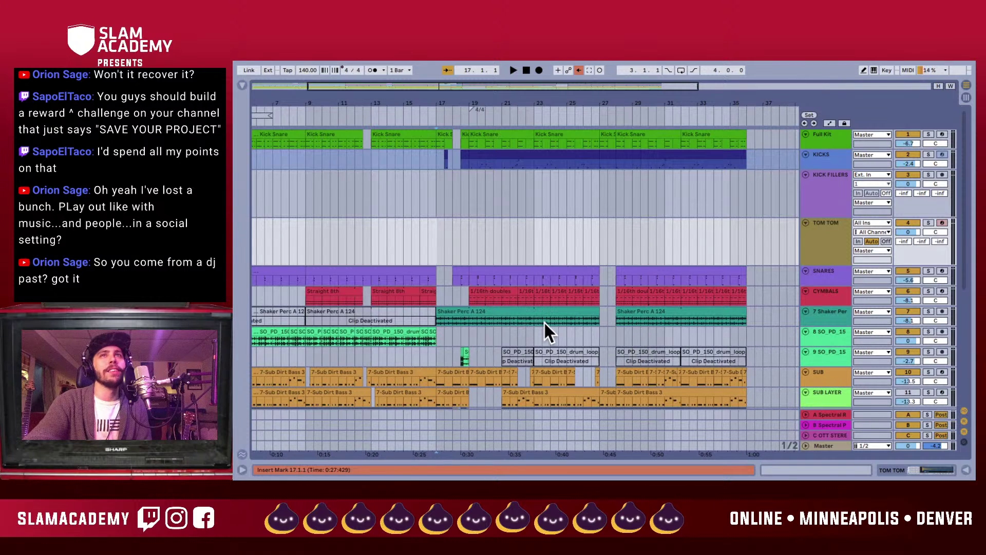
left_click_drag(434, 241, 461, 241)
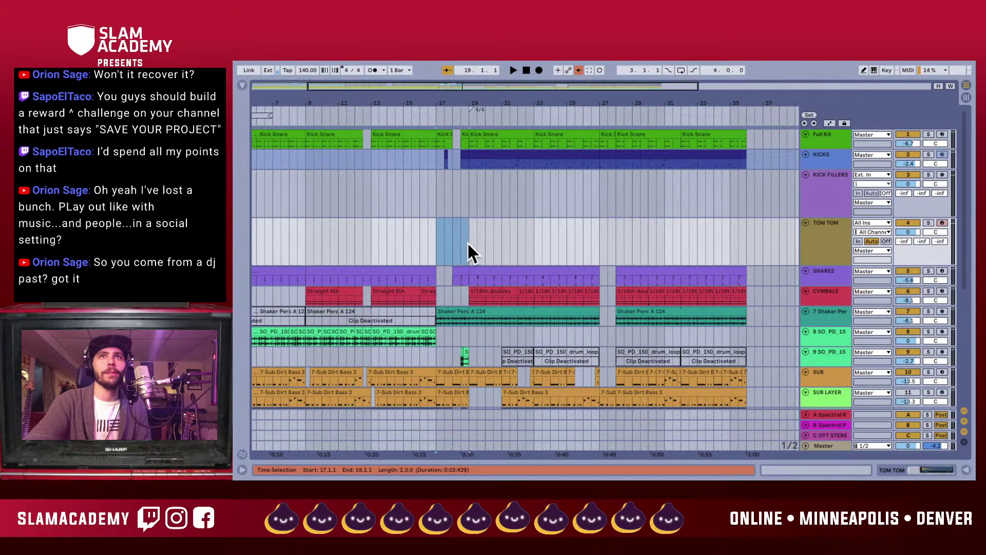
left_click(447, 253)
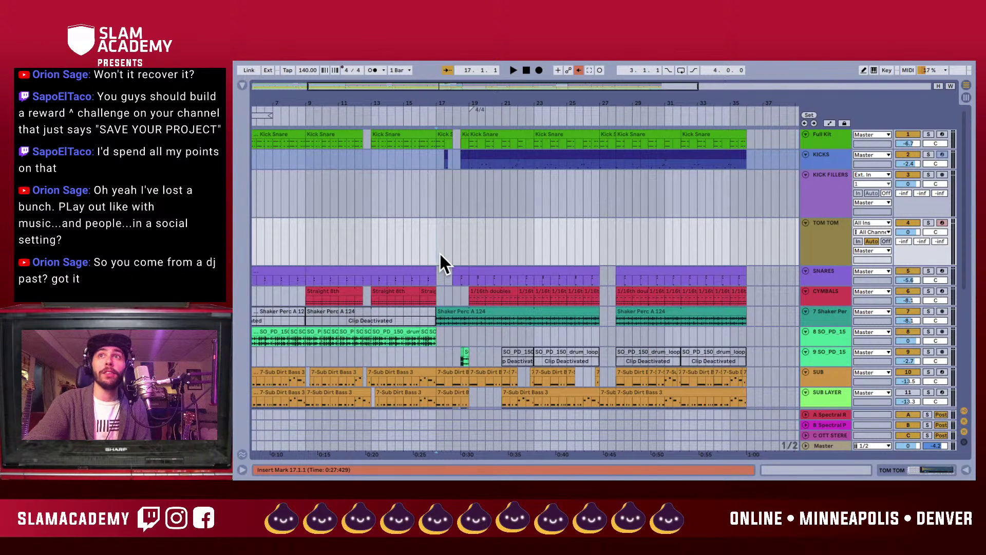
left_click_drag(436, 248, 469, 260)
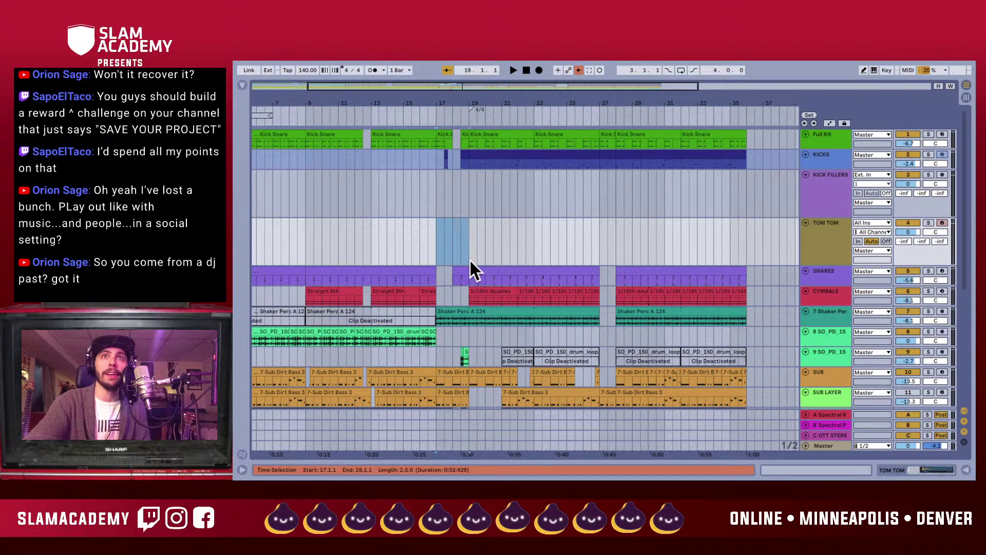
left_click(444, 254)
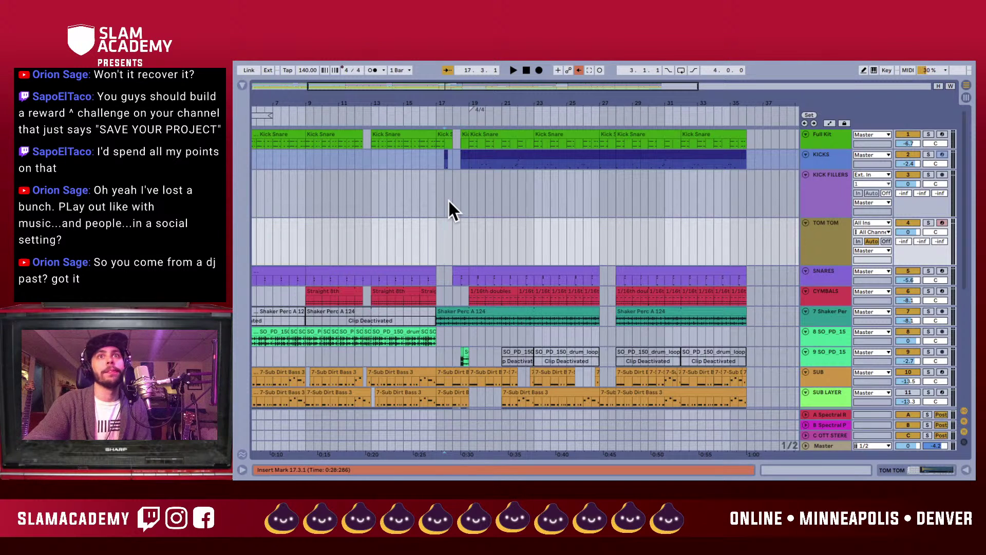
- Play the recovered arrangement from bar 17 while reviewing all tracks, and save the set
scroll(440, 255, "down", 5)
left_click(440, 253)
scroll(473, 256, "down", 5)
scroll(473, 245, "up", 8)
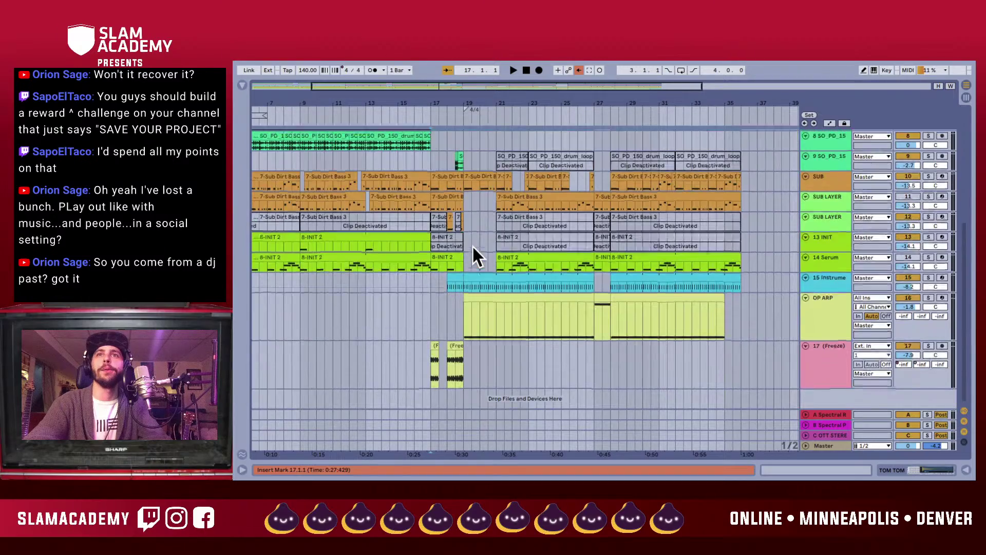
scroll(485, 222, "down", 4)
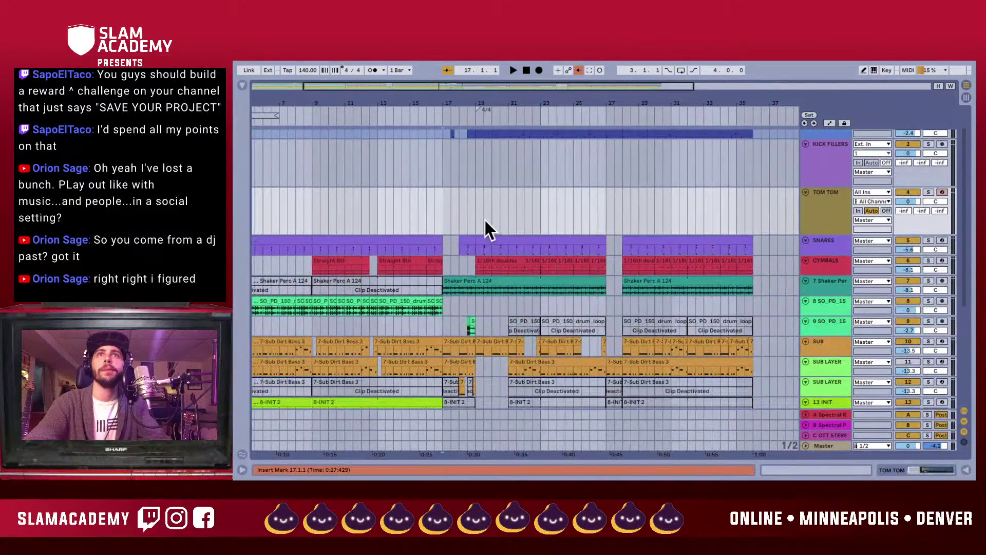
key("space")
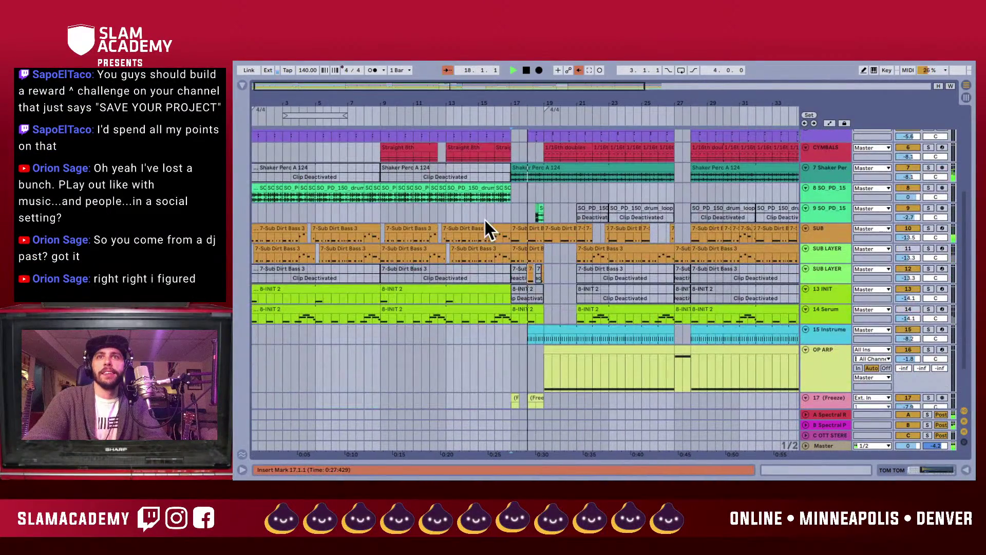
scroll(484, 217, "down", 1)
left_click(571, 322)
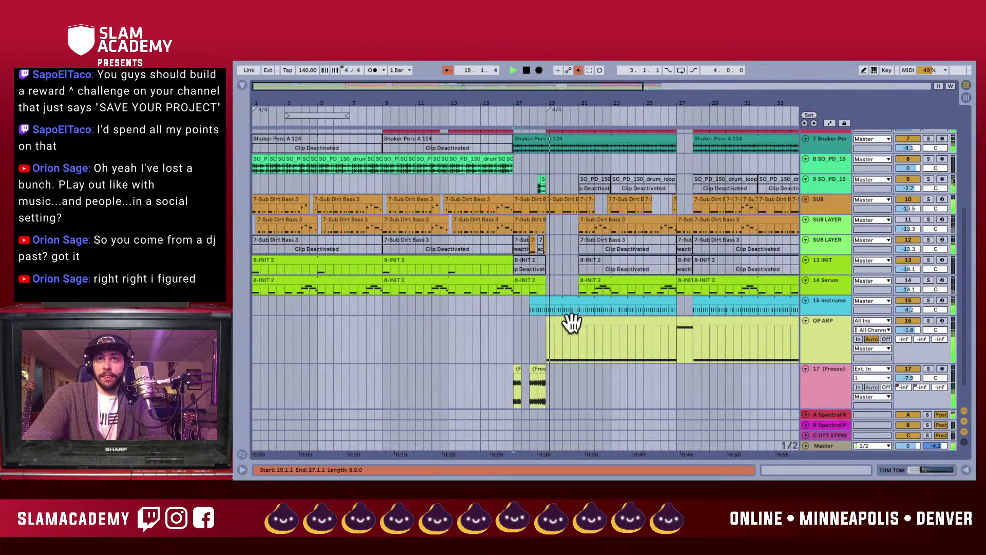
scroll(590, 325, "up", 1)
scroll(593, 323, "up", 4)
key("space")
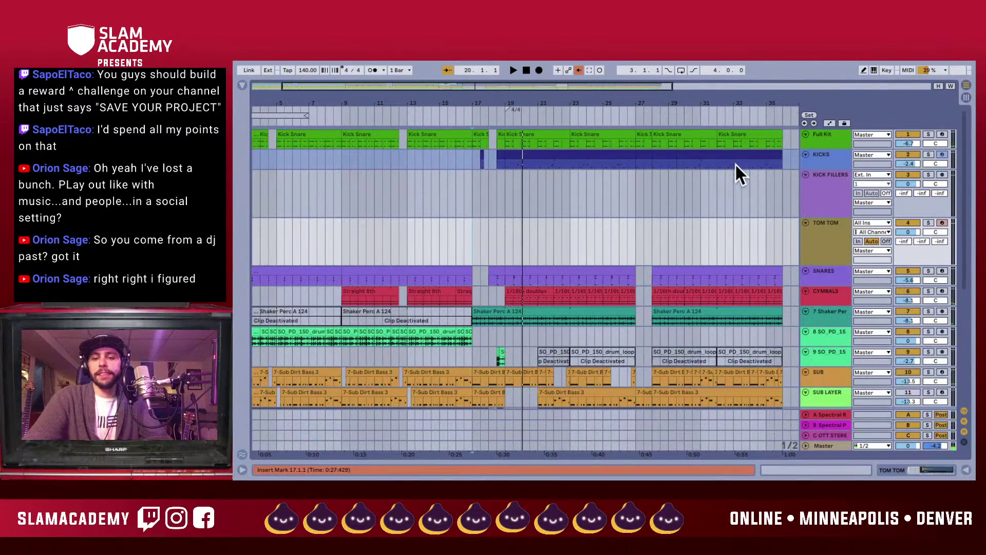
key("ctrl+s")
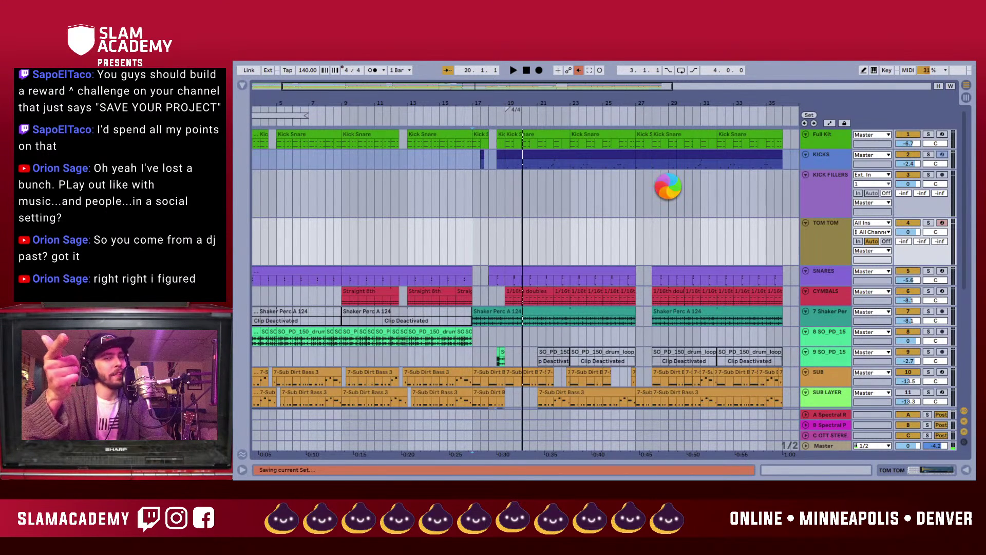
- Try again to put the frozen KICKS clips from bar 19 onward onto the KICK FILLERS track
left_click(695, 159)
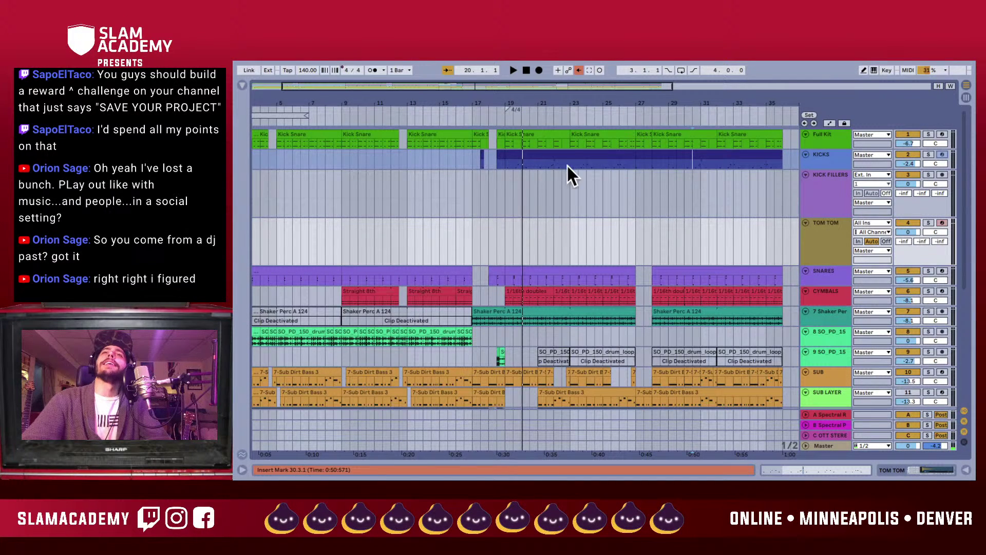
left_click_drag(559, 158, 690, 148)
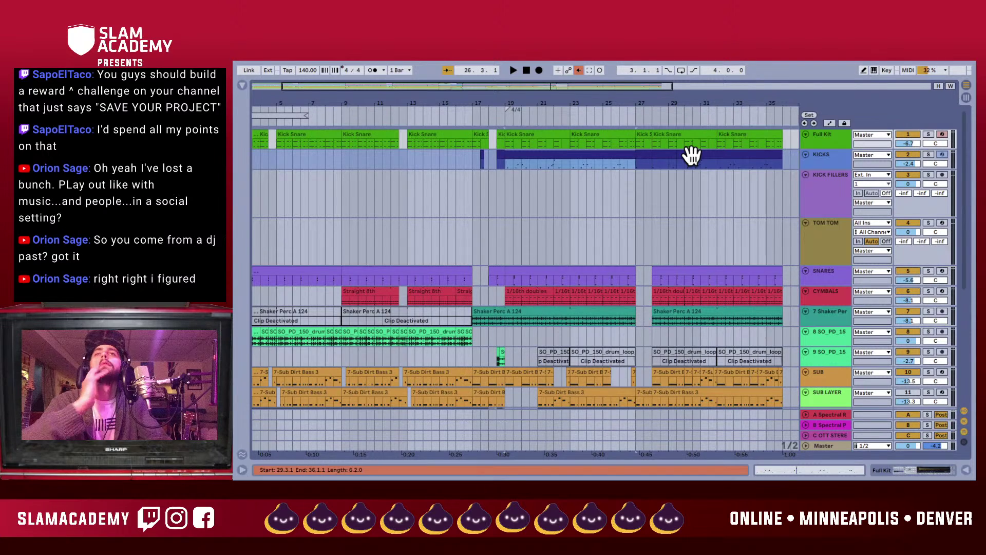
left_click(690, 154, "shift")
left_click_drag(690, 154, 691, 196)
- Reopen Ableton Live 11 Suite from the desktop and accept recovery of the crashed Live Set
key("ctrl+Left")
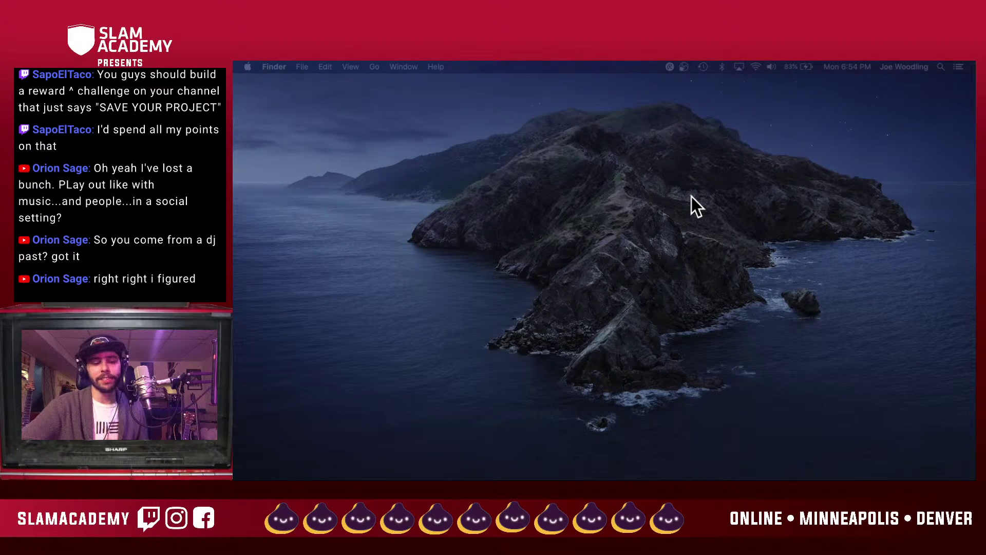
key("super+space")
type("ab")
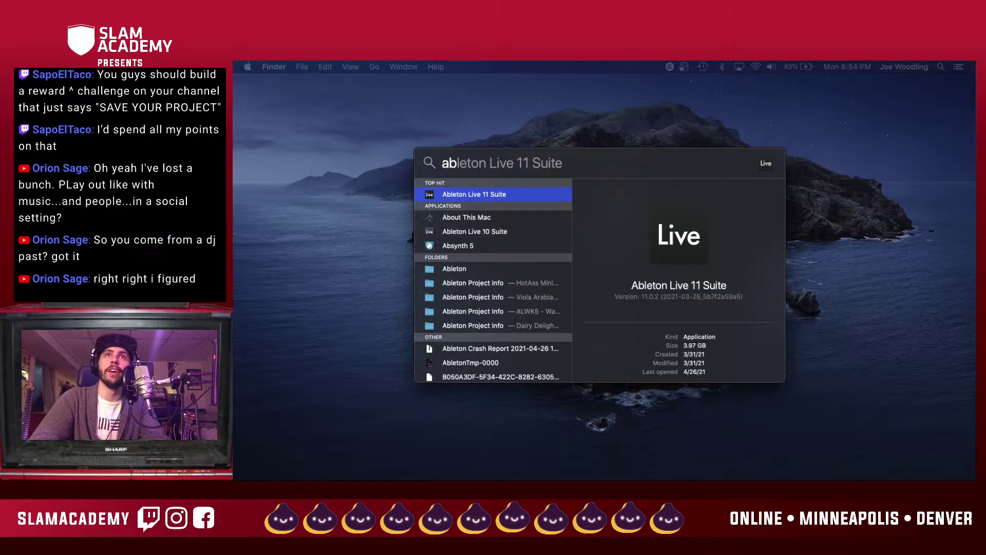
key("Return")
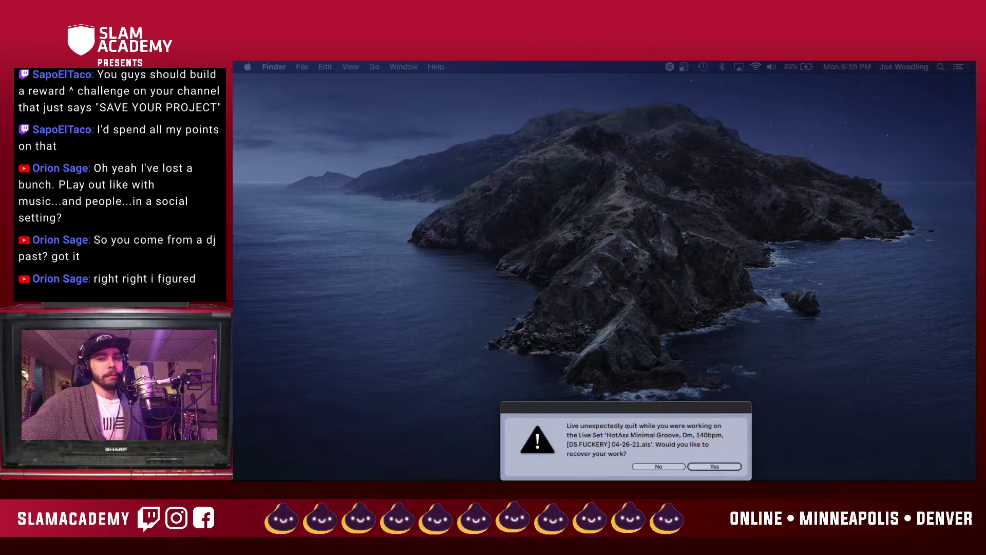
left_click(705, 448)
left_click(706, 466)
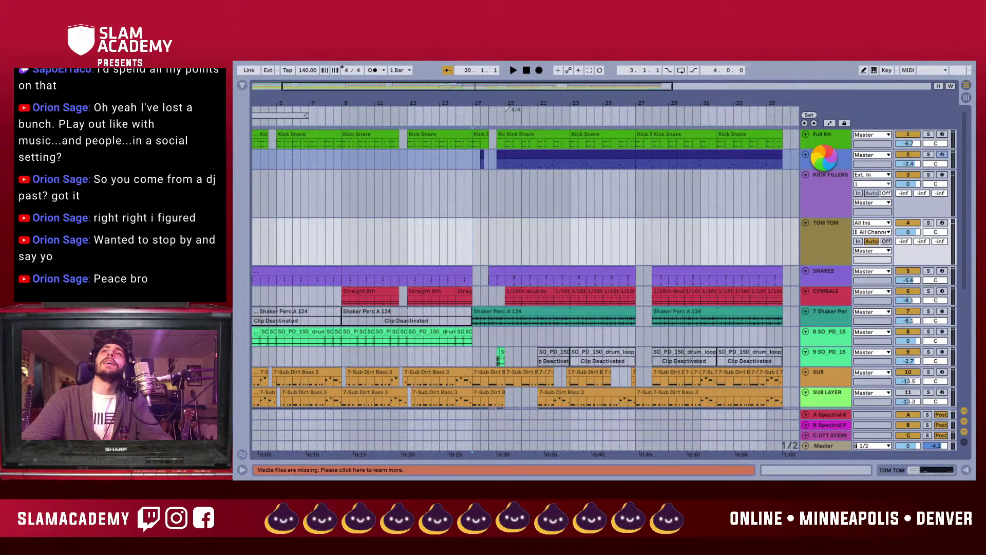
- Unfreeze the KICKS track and solo it
right_click(827, 161)
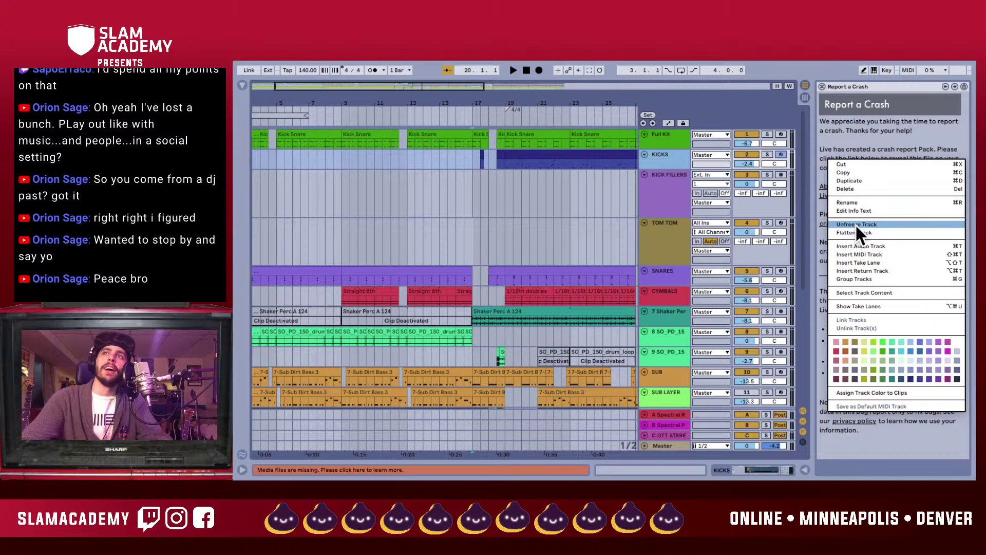
left_click(856, 225)
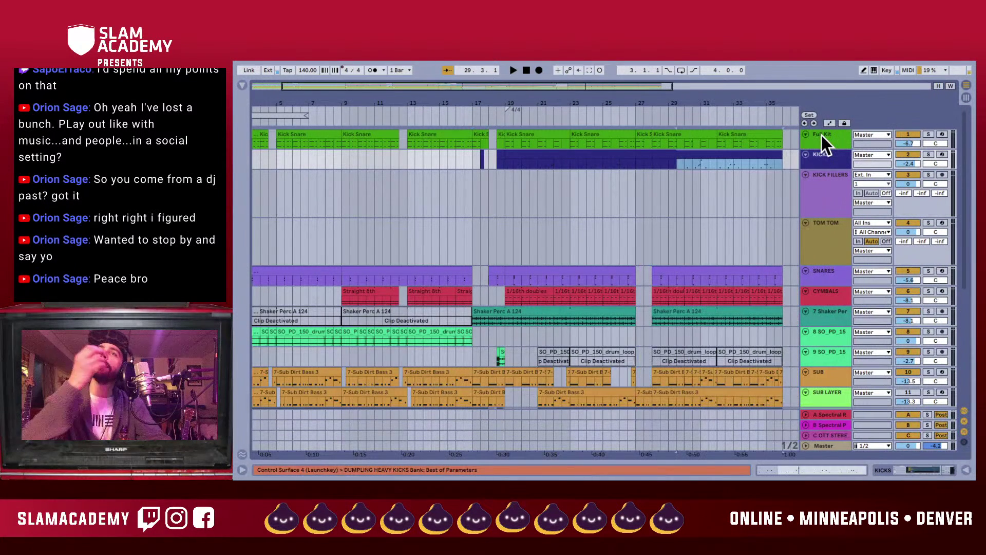
left_click(928, 154)
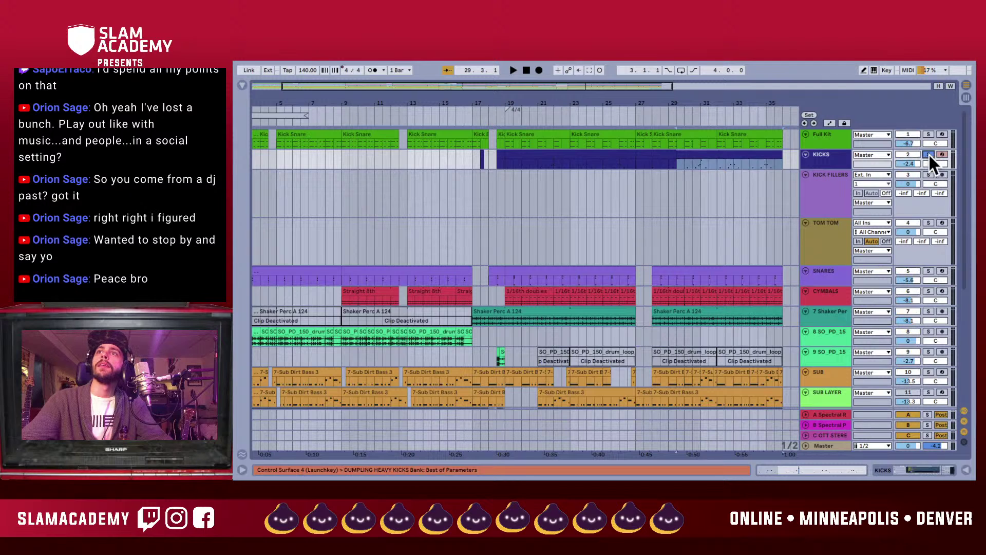
- Record the soloed kicks onto KICK FILLERS with Resampling as its input, starting at bar 19, and trim the recording's end to bar 36
left_click(876, 175)
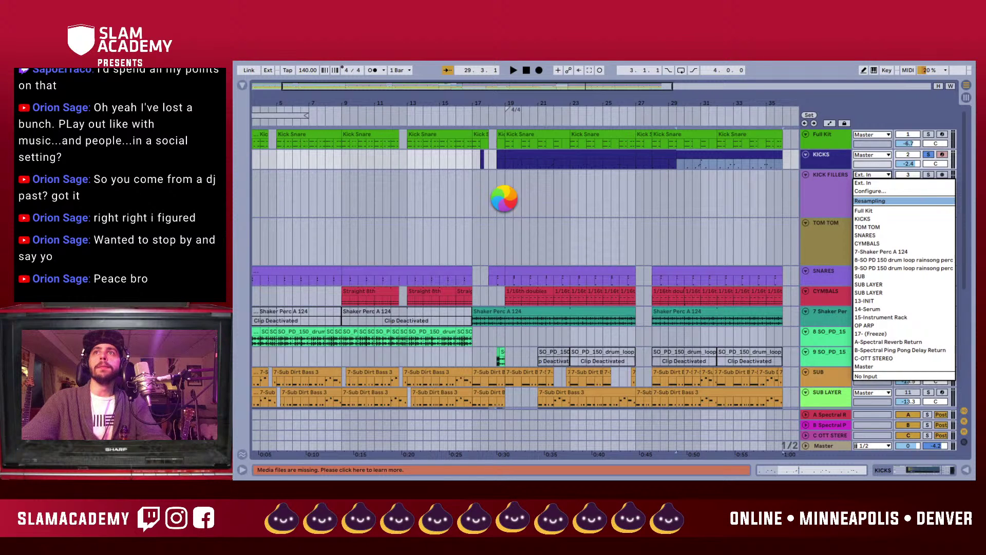
left_click(505, 208)
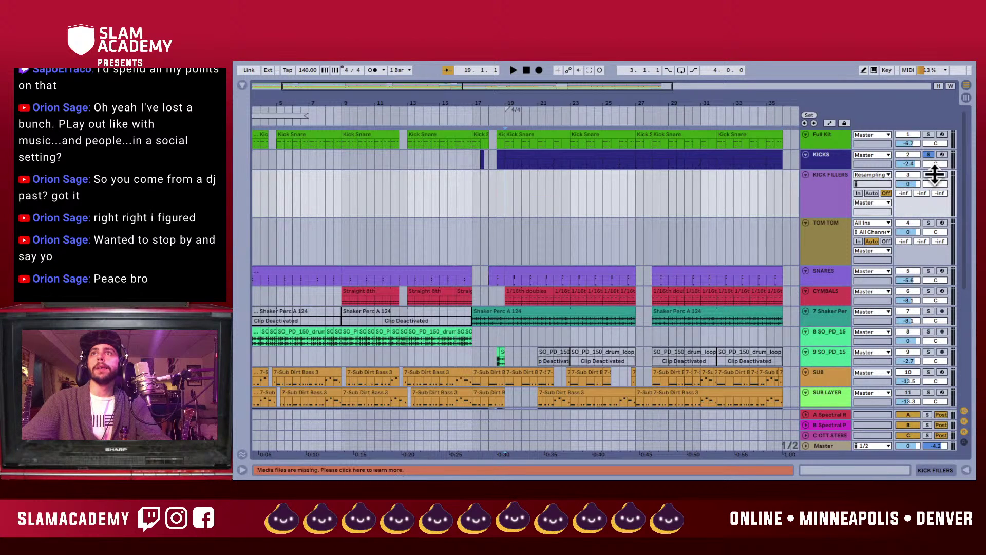
left_click(942, 174)
left_click(538, 71)
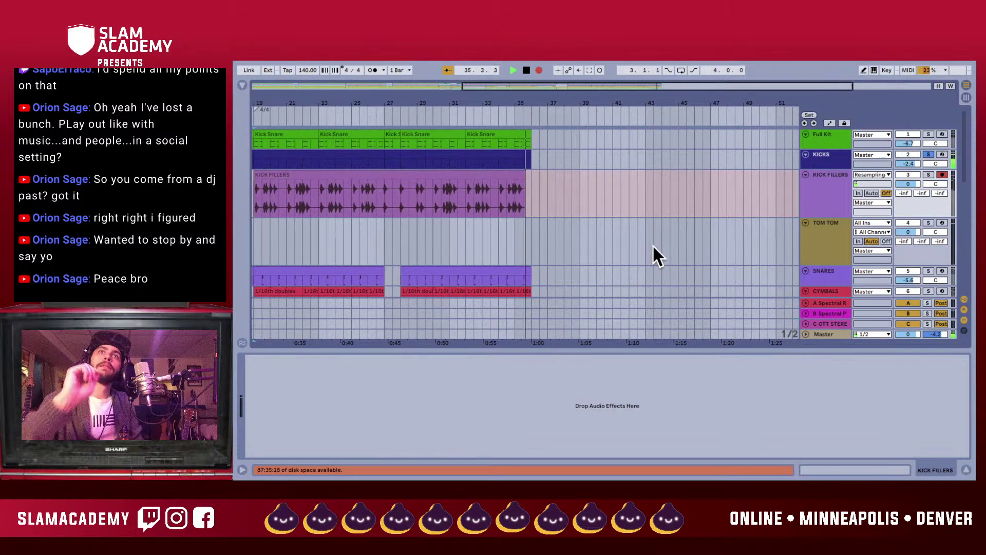
key("space")
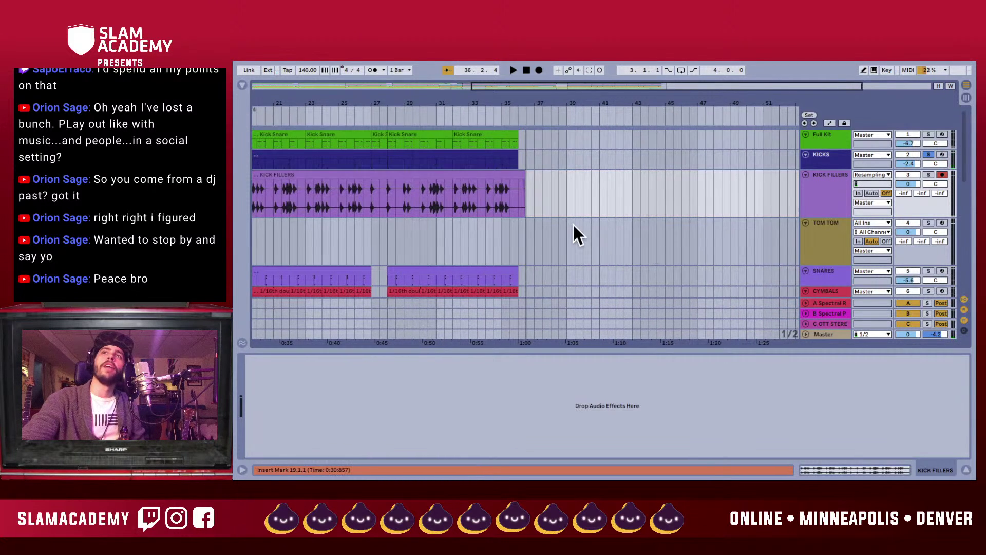
scroll(573, 231, "left", 5)
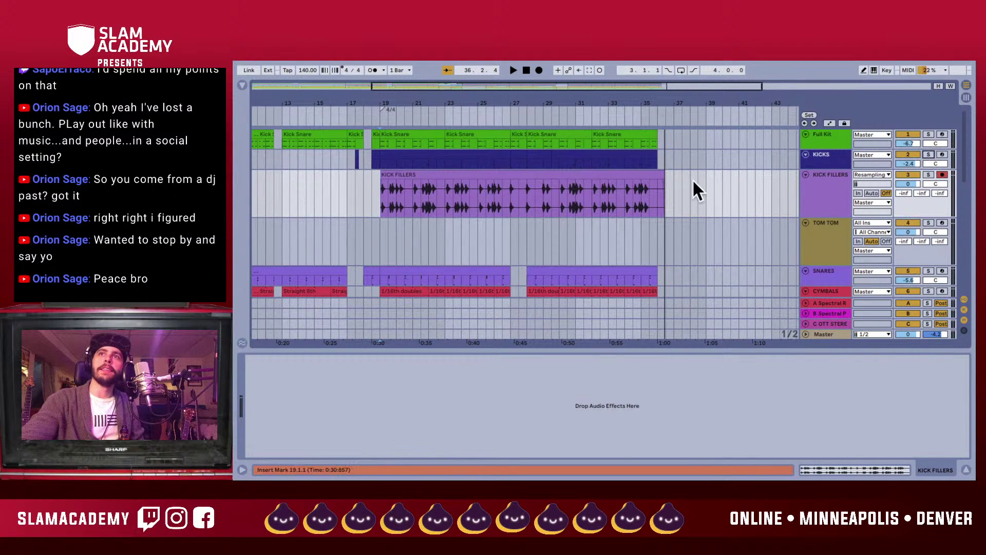
mouse_move(660, 172)
left_mouse_down()
mouse_move(646, 172)
mouse_move(657, 173)
left_mouse_up()
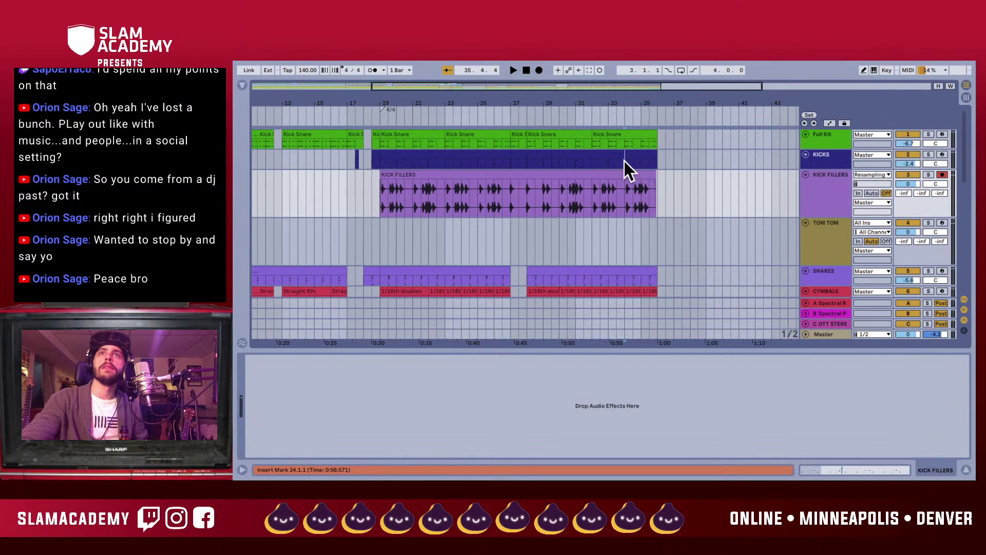
- Deactivate the KICKS clips from bar 19 to bar 36
left_click(607, 155)
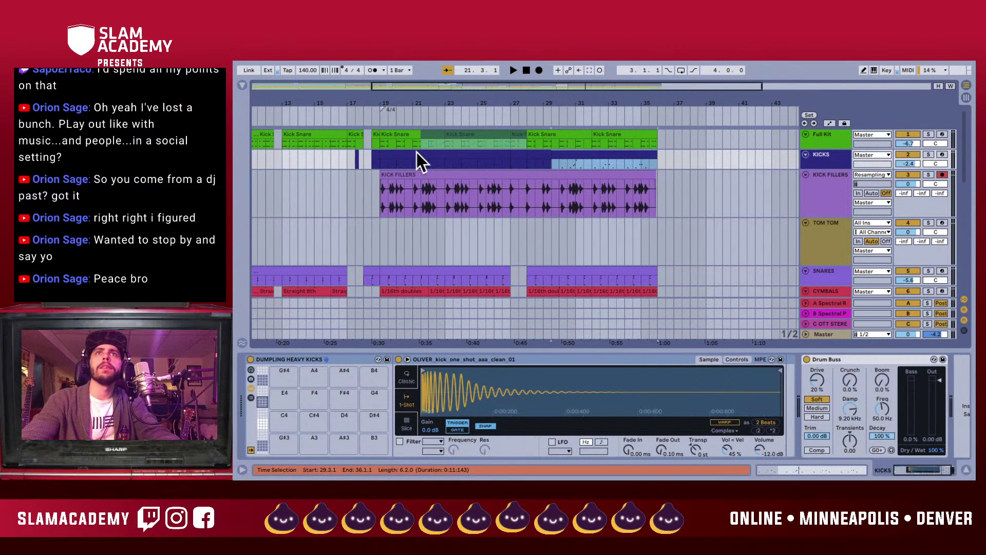
left_click_drag(473, 164, 473, 163)
key("ctrl+z")
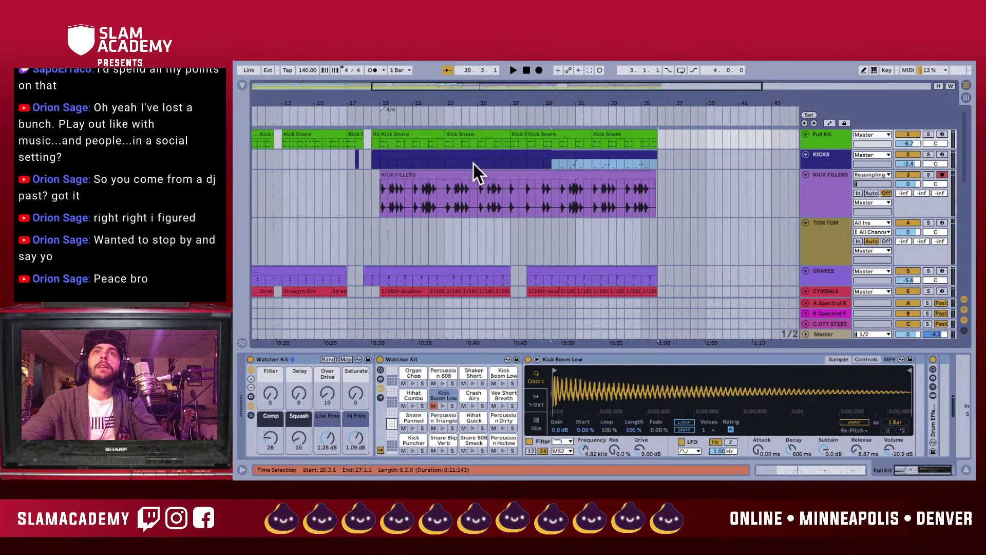
left_click(448, 153)
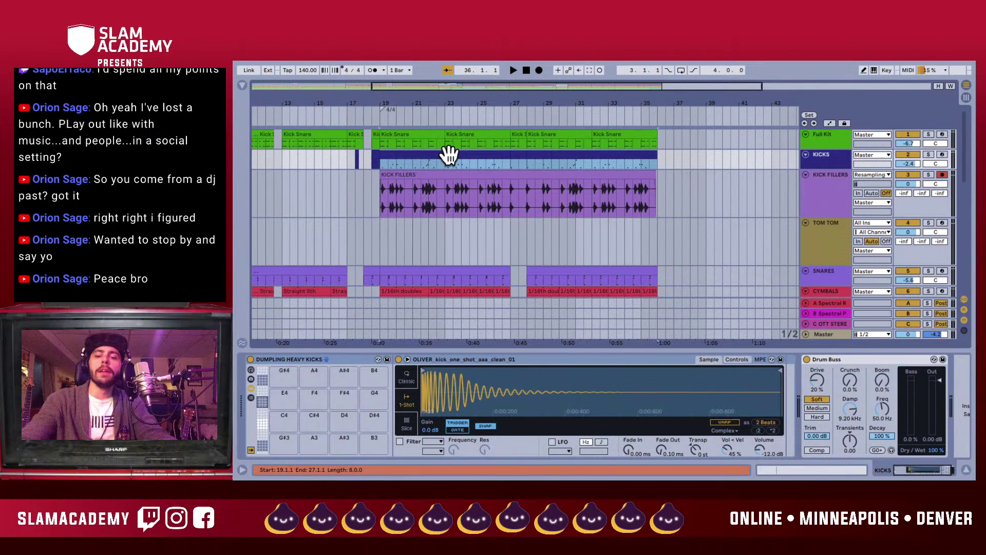
key("0")
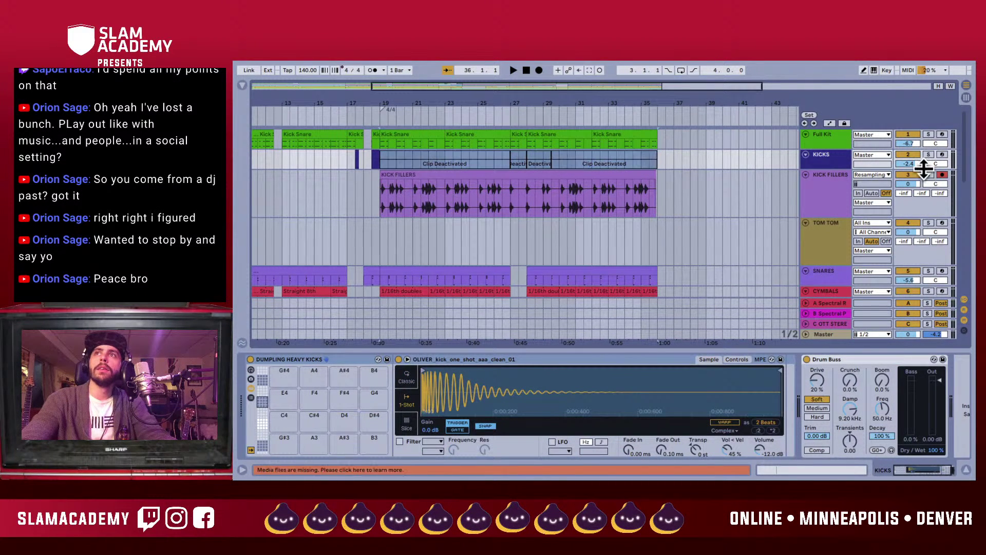
- Play from bar 19 and add an Auto Filter to KICK FILLERS with frequency at 3.25 kHz and resonance at 125%
key("space")
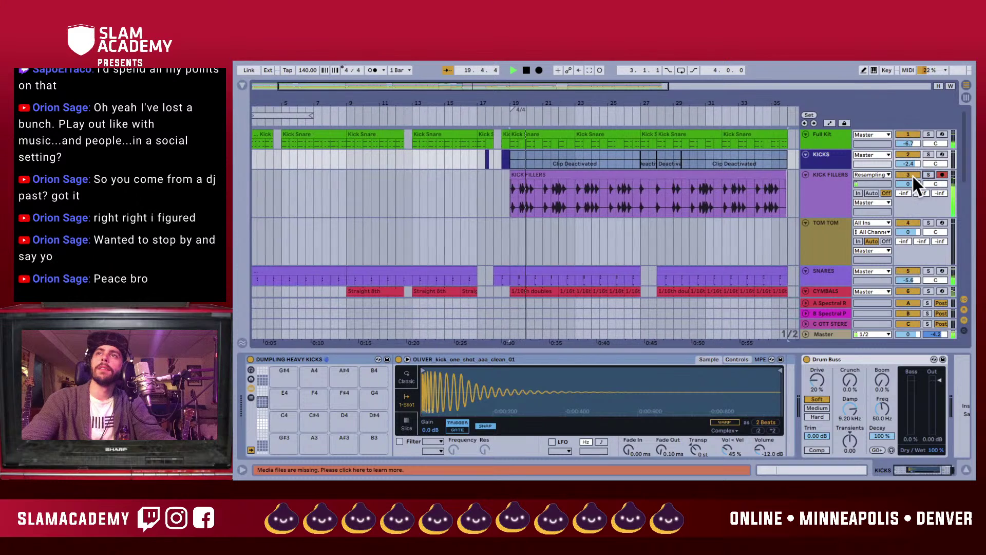
left_click(828, 182)
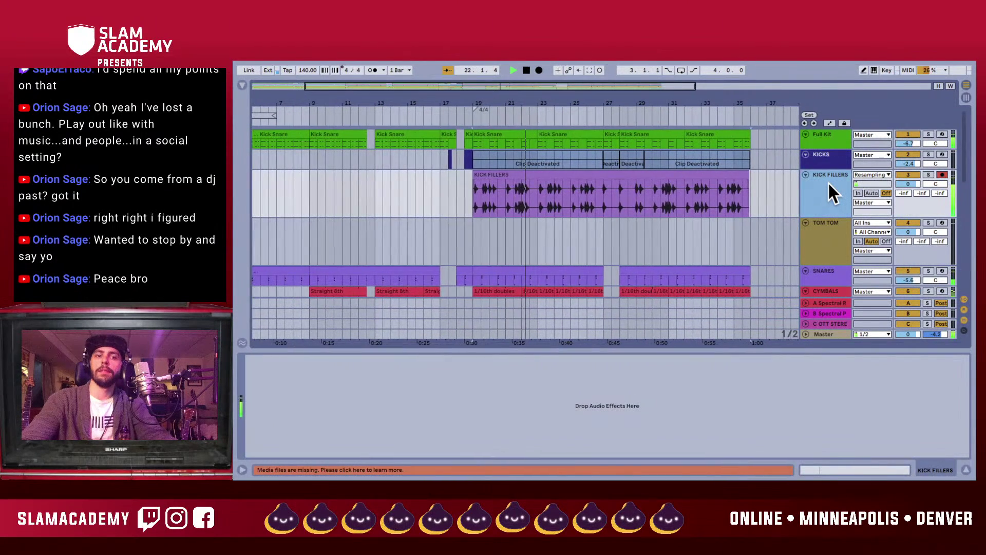
key("ctrl+f")
type("auto")
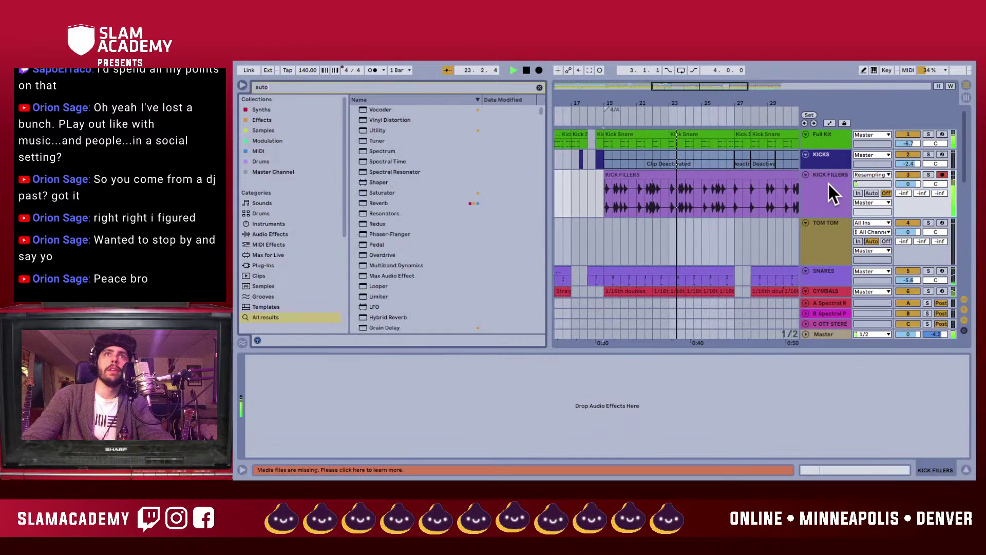
key("Down")
key("Down")
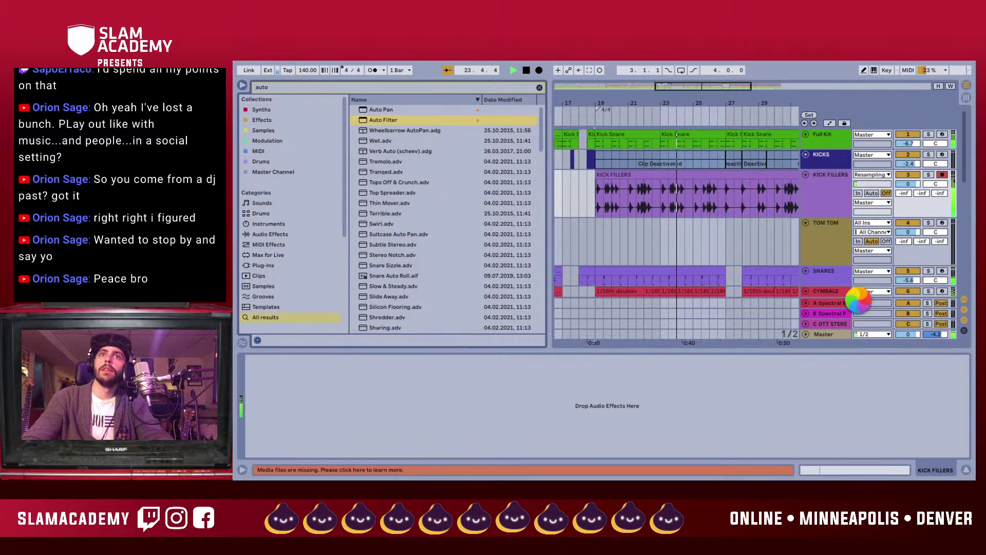
key("space")
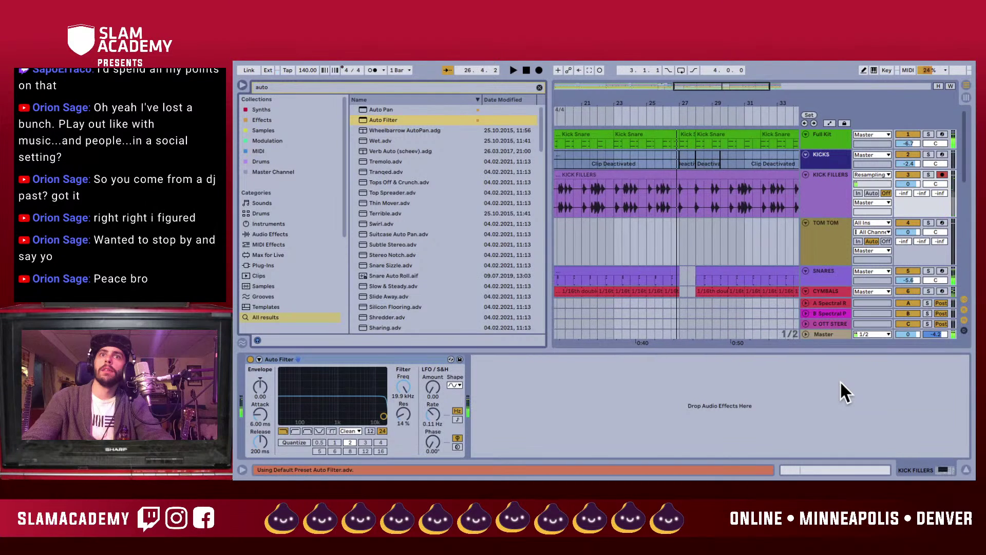
left_click_drag(359, 365, 356, 370)
- Search the Effects collection for "filter" and swap the Auto Filter on KICK FILLERS for FilterFreak2
key("q")
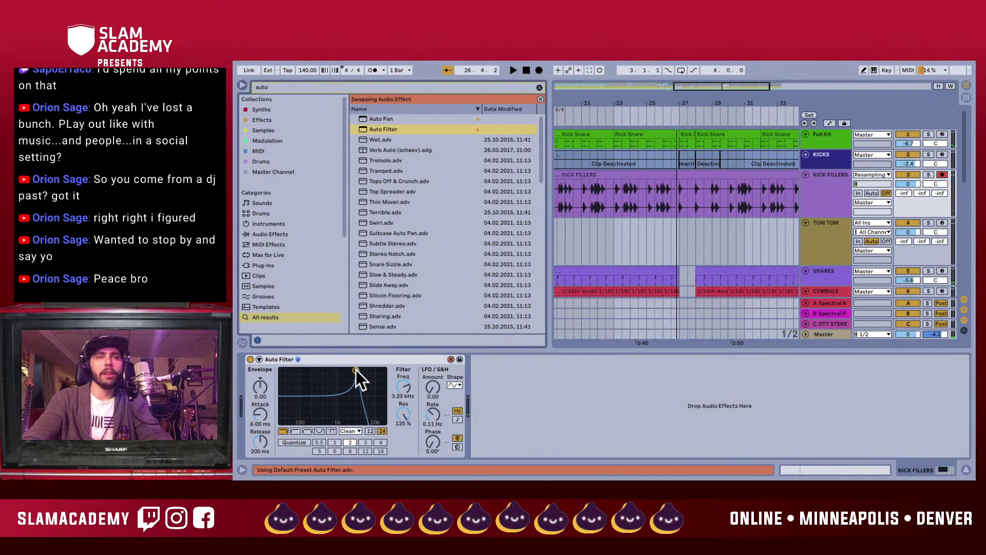
key("ctrl+f")
type("filter")
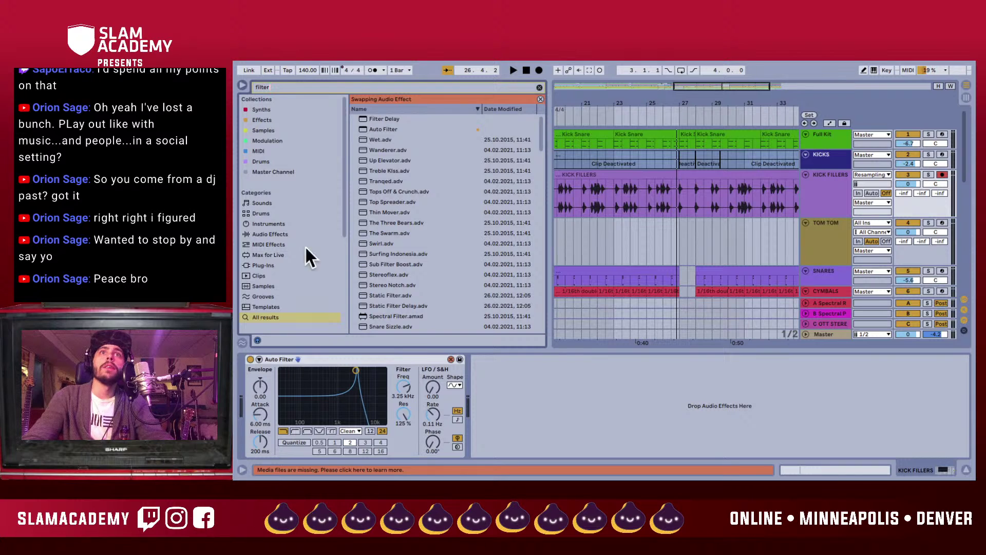
left_click(289, 120)
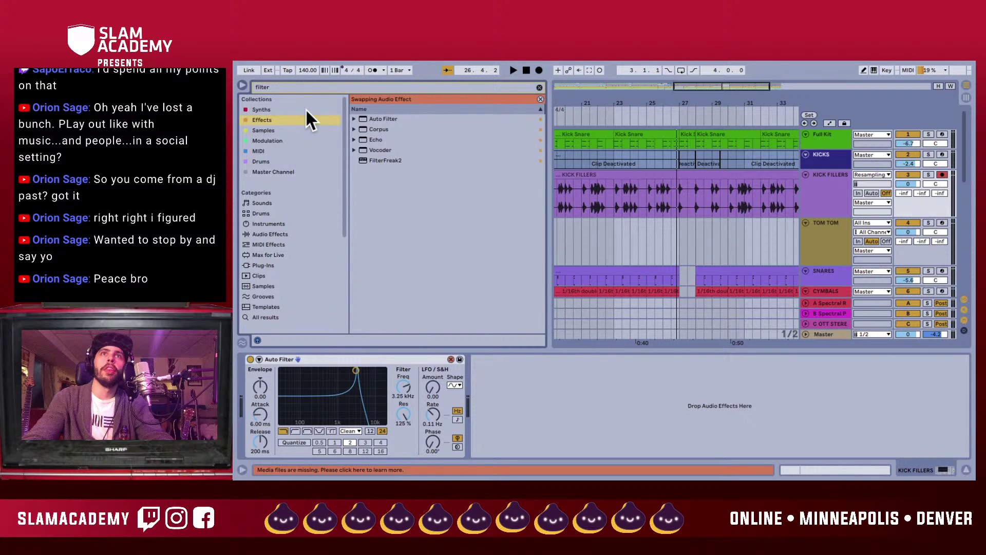
left_click(391, 160)
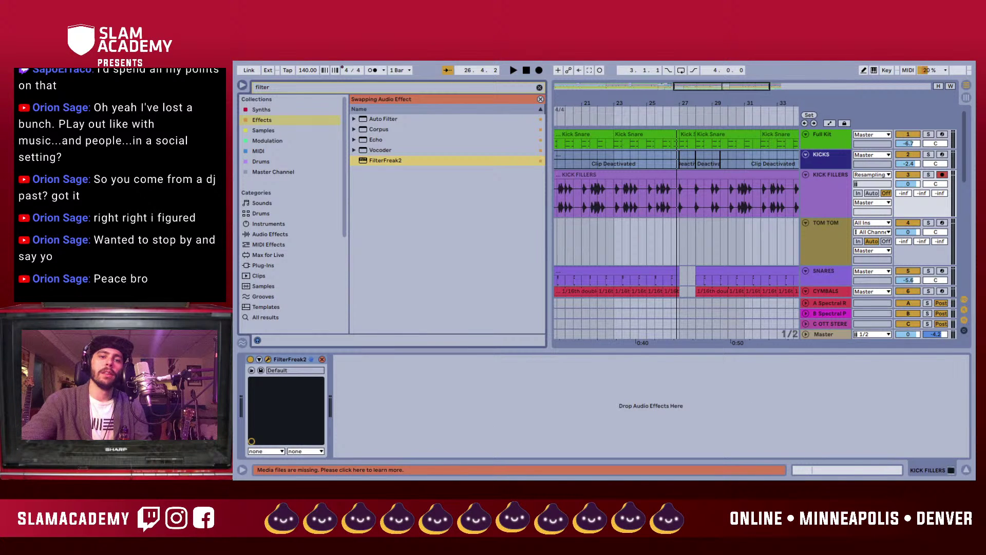
left_click_drag(599, 275, 637, 182)
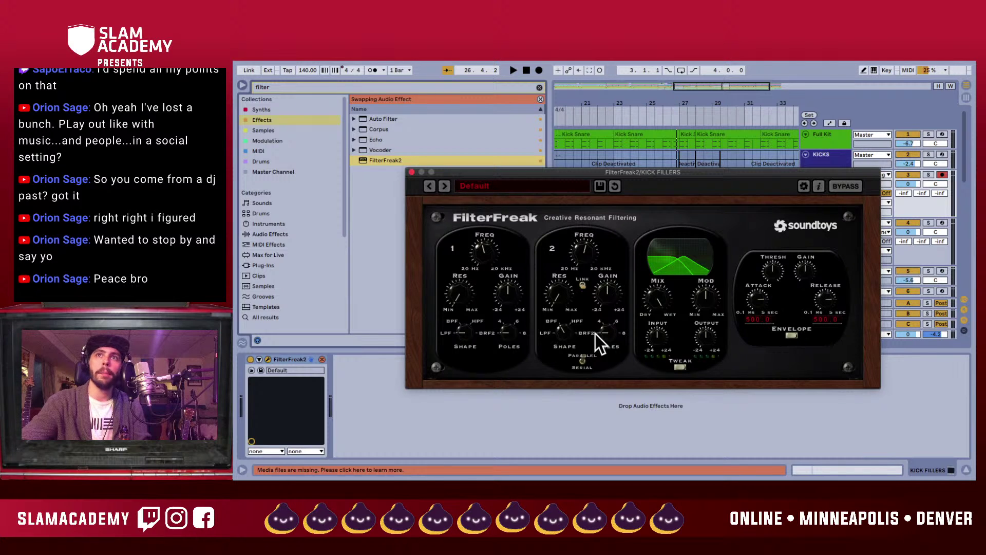
- Adjust the poles of FilterFreak's second filter, and reshape the envelope's attack and release while KICK FILLERS plays soloed
left_click_drag(606, 319, 606, 306)
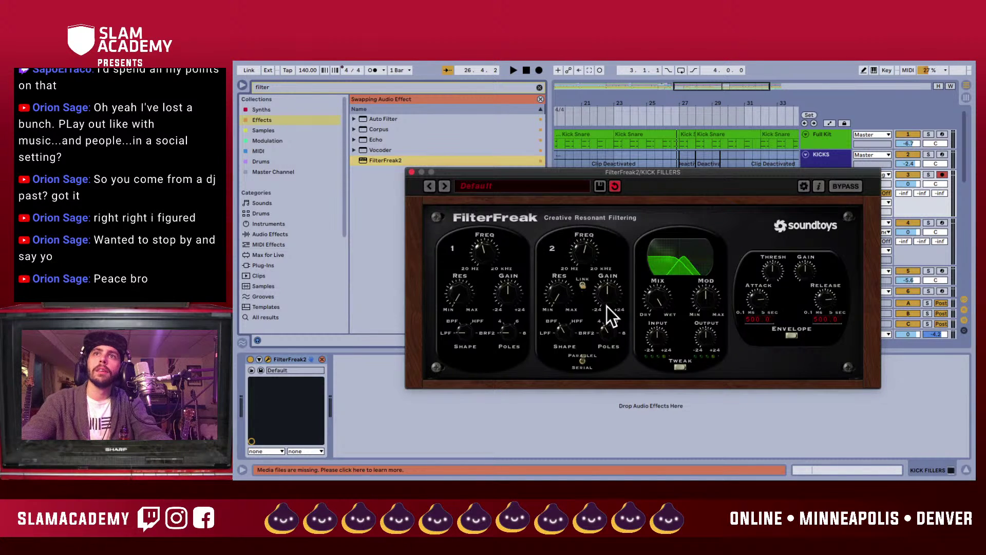
left_click(928, 175)
key("space")
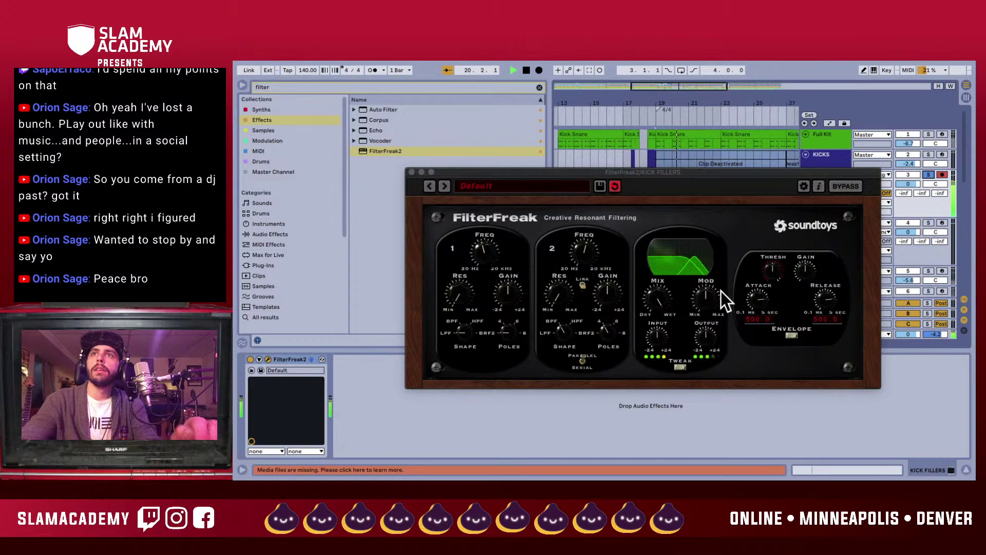
left_click_drag(764, 303, 820, 324)
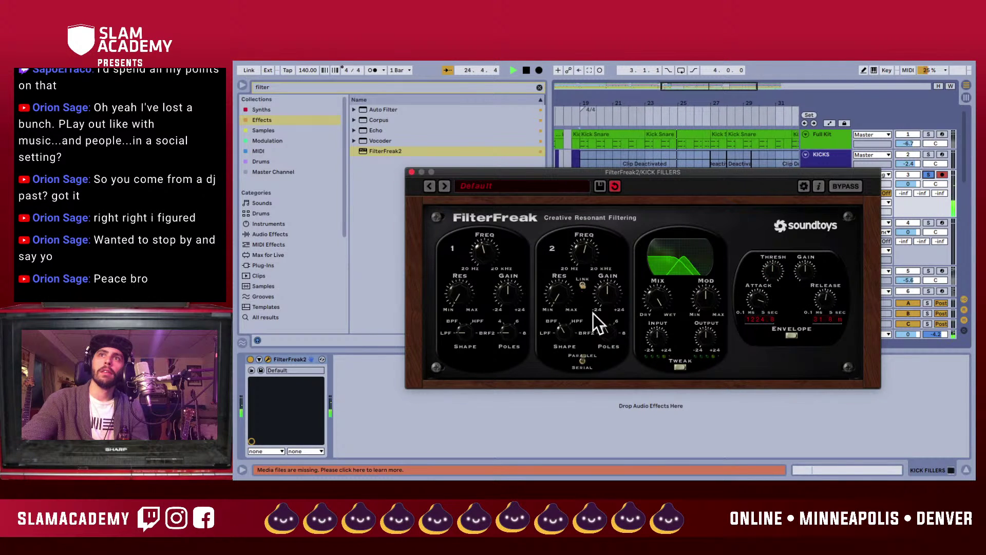
- Tune the frequency and resonance of both FilterFreak filters to form two separate peaks
left_click_drag(581, 245, 583, 237)
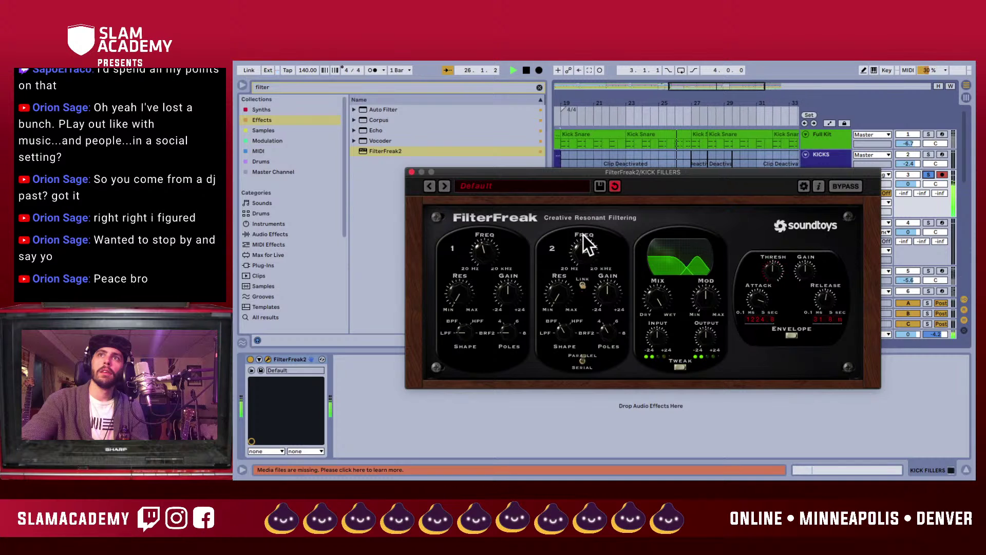
left_click_drag(482, 251, 482, 276)
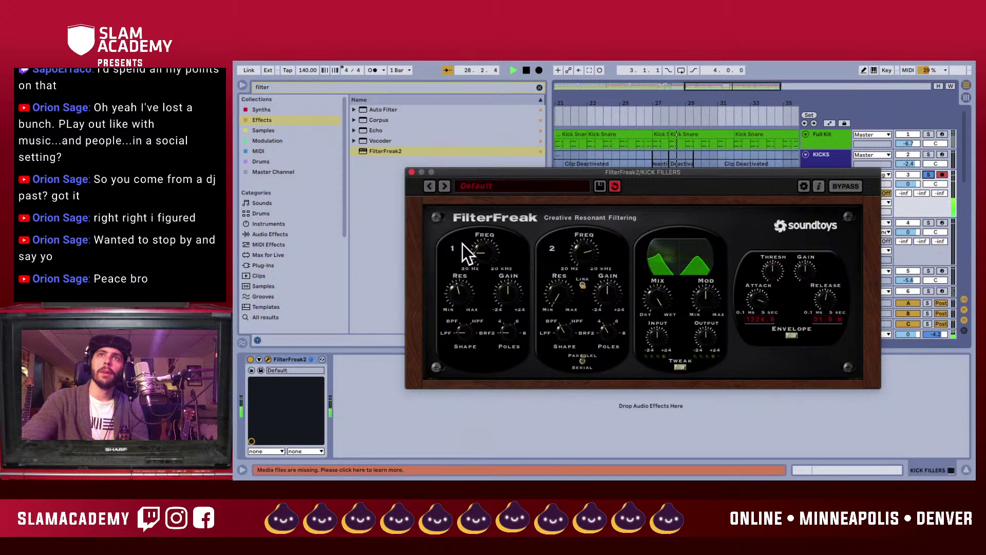
left_click_drag(556, 251, 586, 264)
left_click_drag(488, 248, 488, 245)
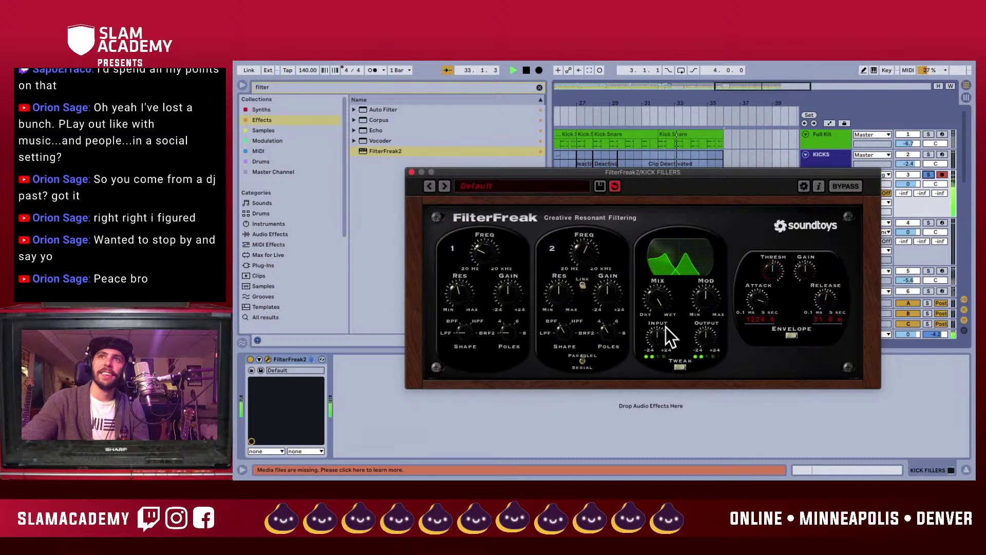
- Switch FilterFreak's modulation mode to Rhythm and replay KICK FILLERS from bar 19
left_click(791, 337)
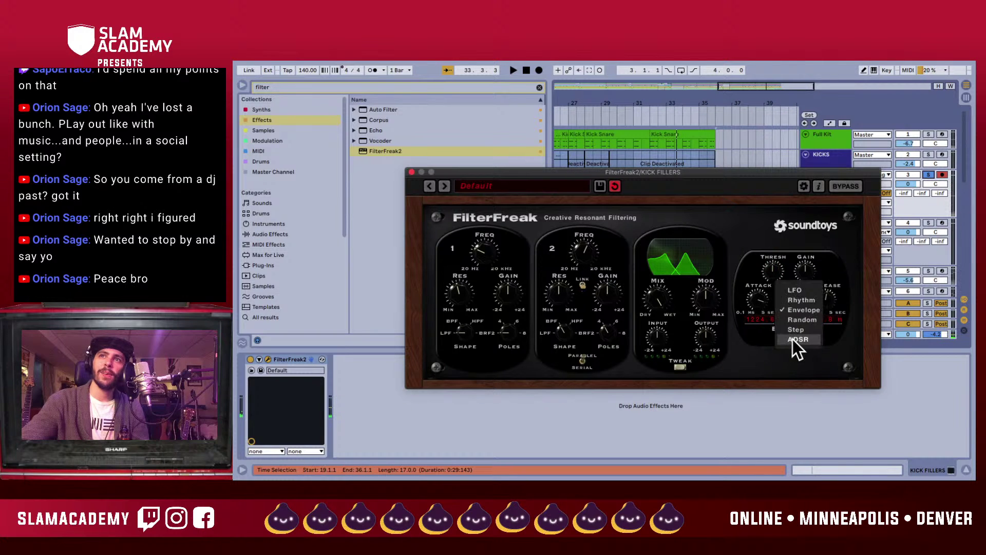
left_click(808, 301)
key("space")
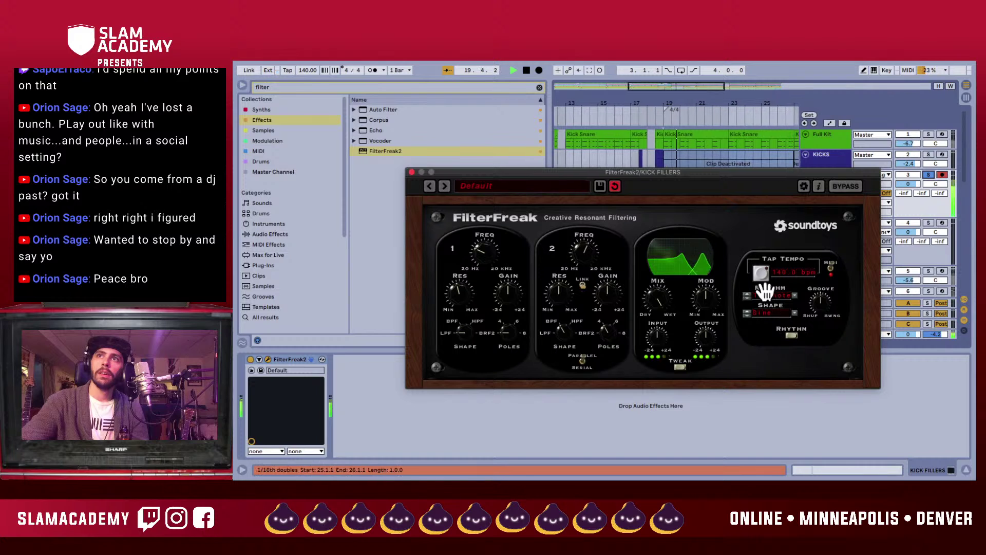
- Change FilterFreak's rhythm note value and step the modulation shape past Peak to a ramp while listening
left_click(747, 297)
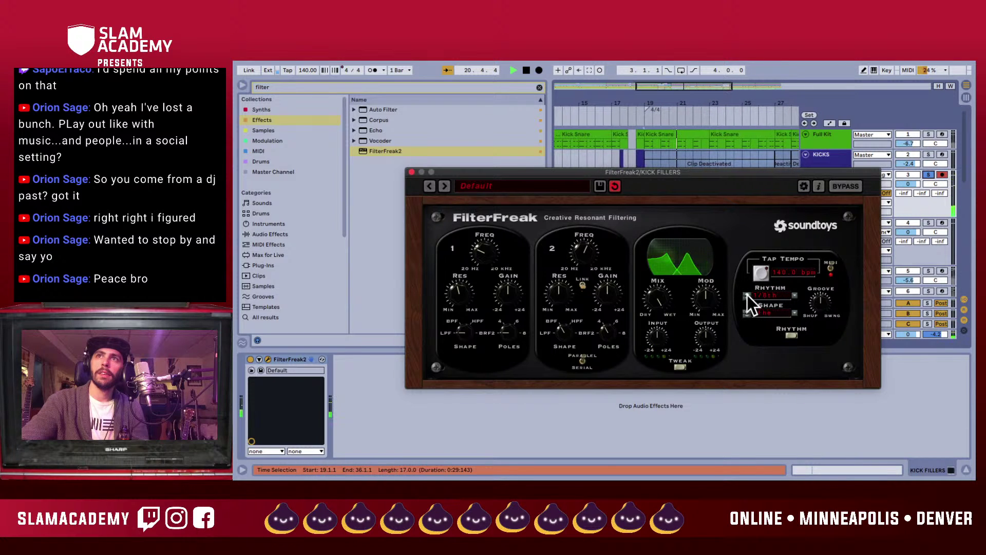
left_click(747, 295)
left_click(747, 315)
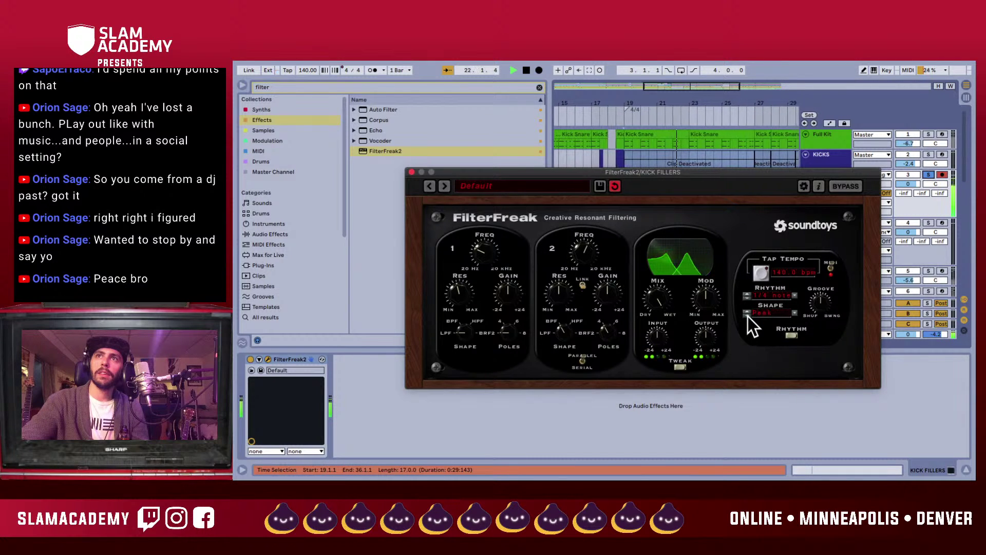
left_click(748, 316)
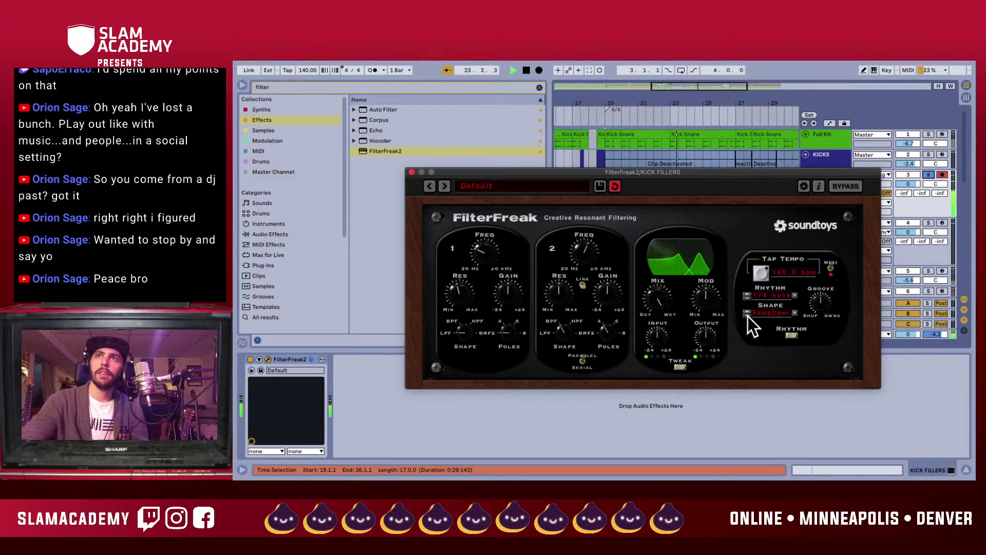
left_click(747, 314)
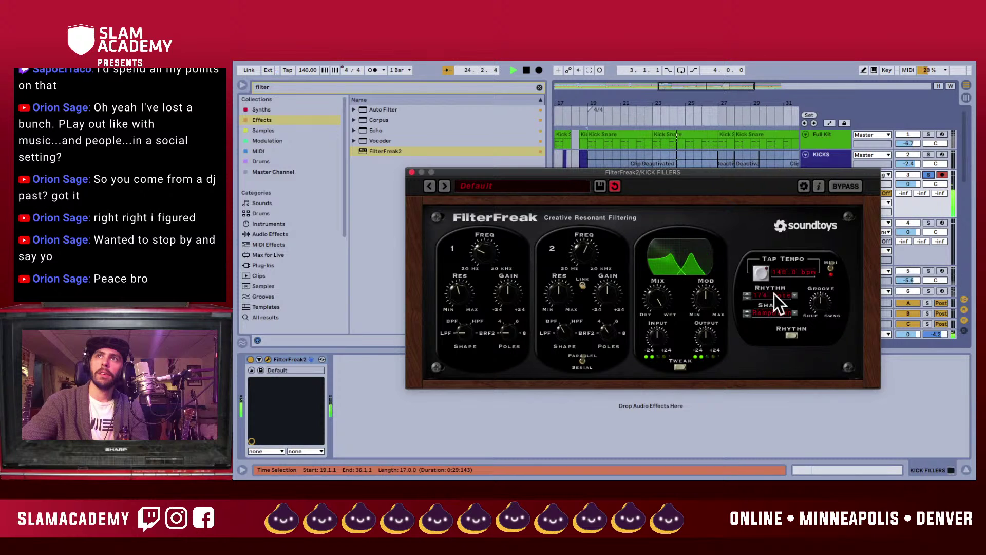
- Fine-tune FilterFreak's modulation amount and first filter frequency during playback, then close the plug-in window and stop playback
left_click_drag(708, 304, 705, 329)
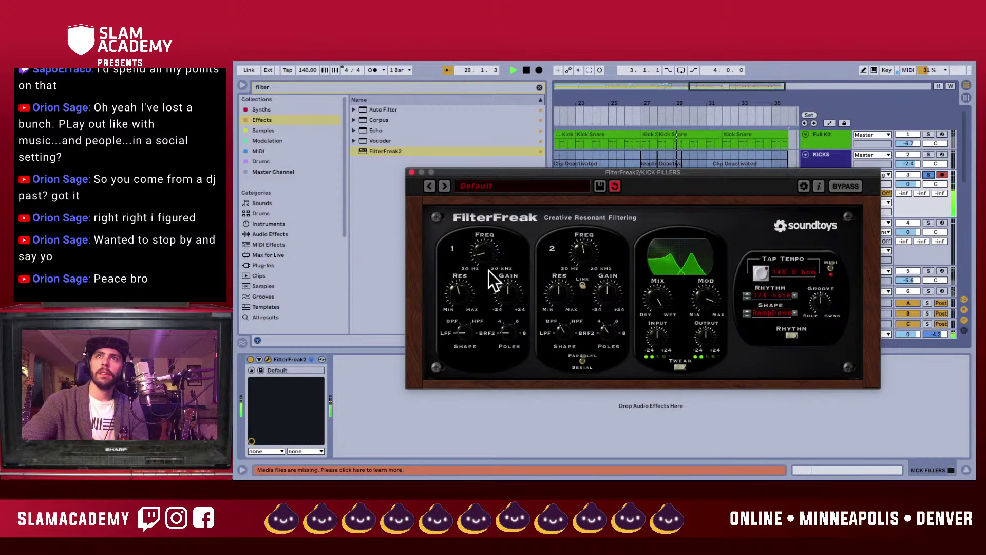
left_click_drag(483, 257, 482, 243)
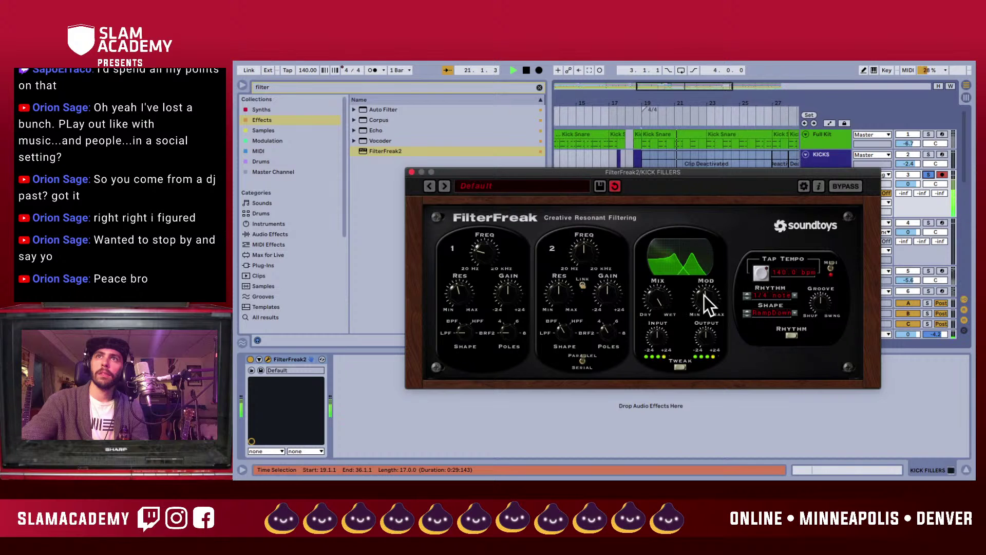
left_click_drag(704, 295, 704, 309)
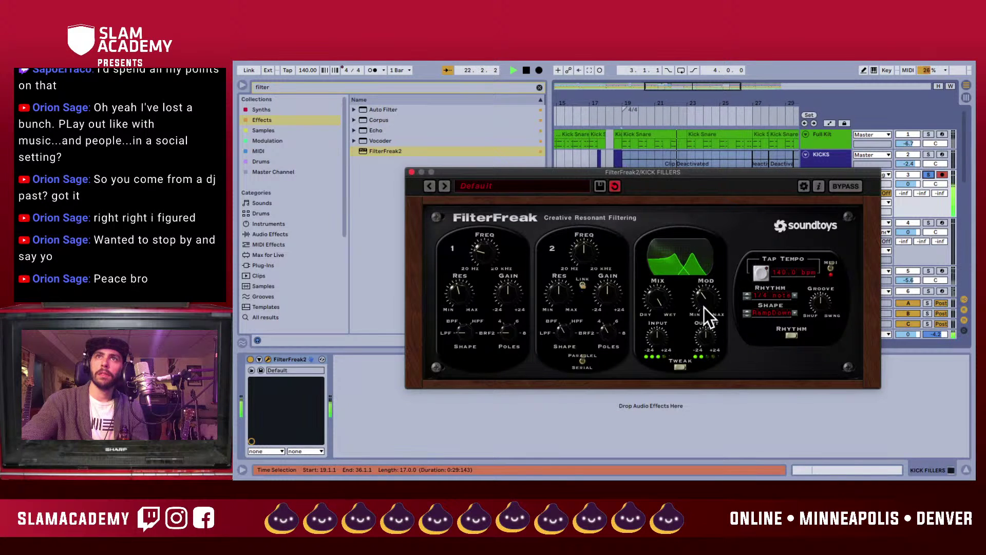
left_click(411, 172)
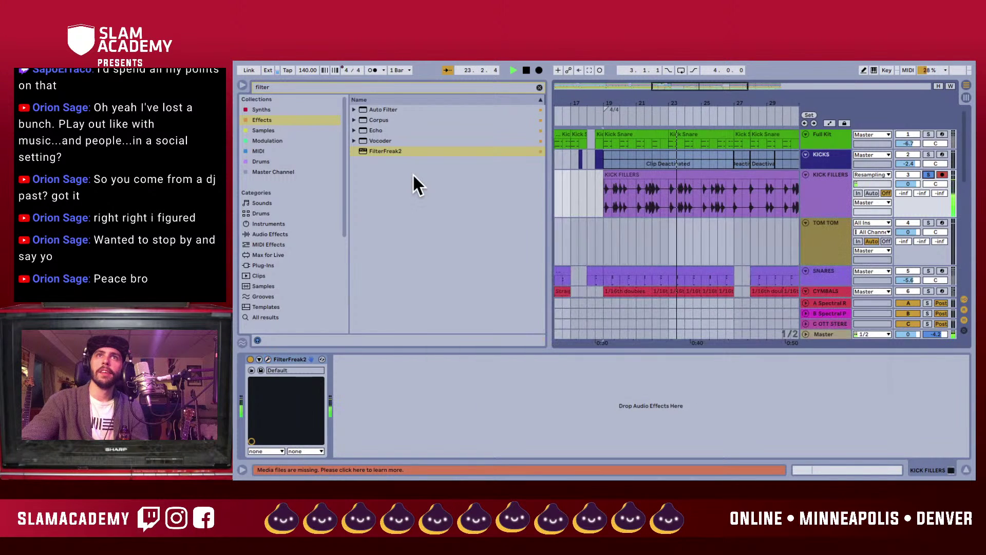
key("space")
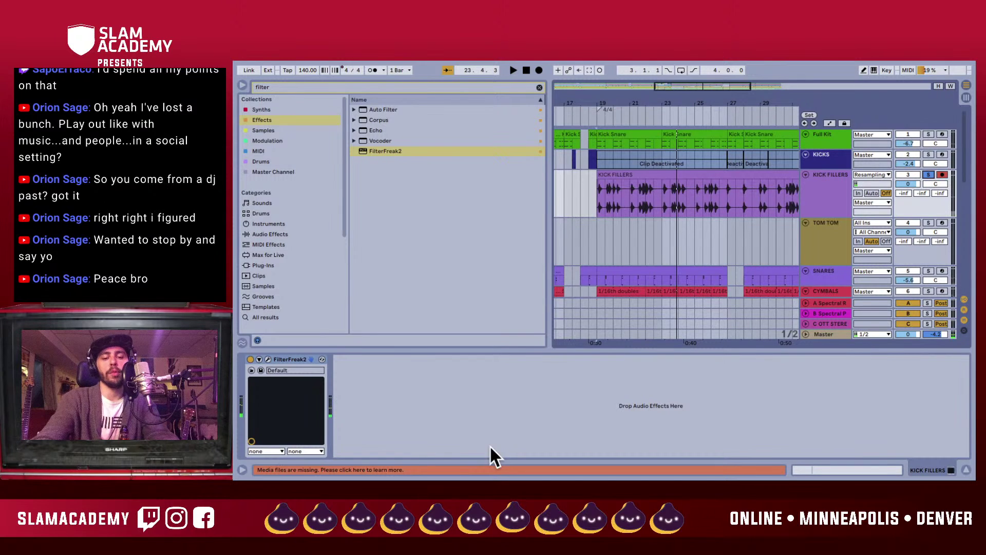
- Add Hybrid Reverb after FilterFreak on KICK FILLERS, set its blend to 100/0 and make its bass mono during playback
left_click(539, 87)
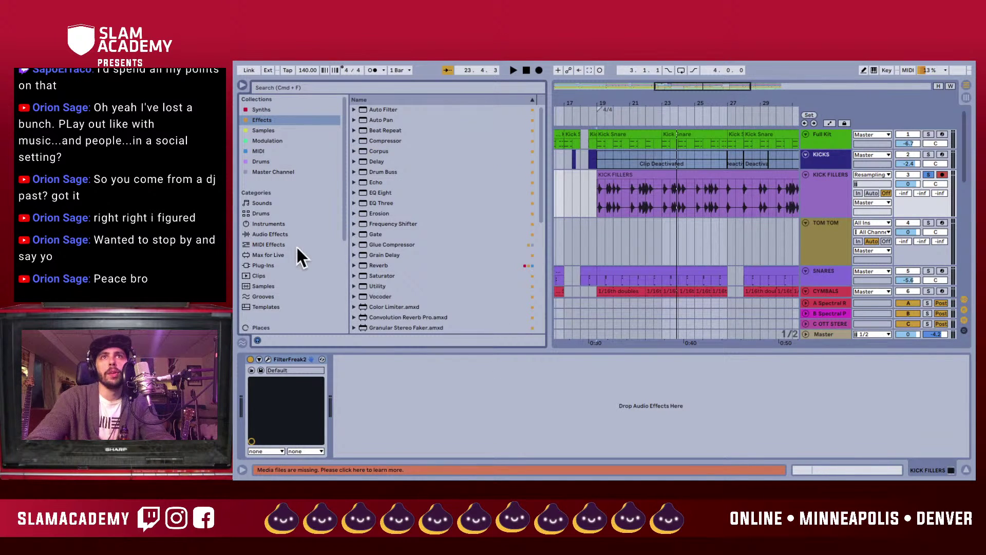
scroll(296, 245, "down", 1)
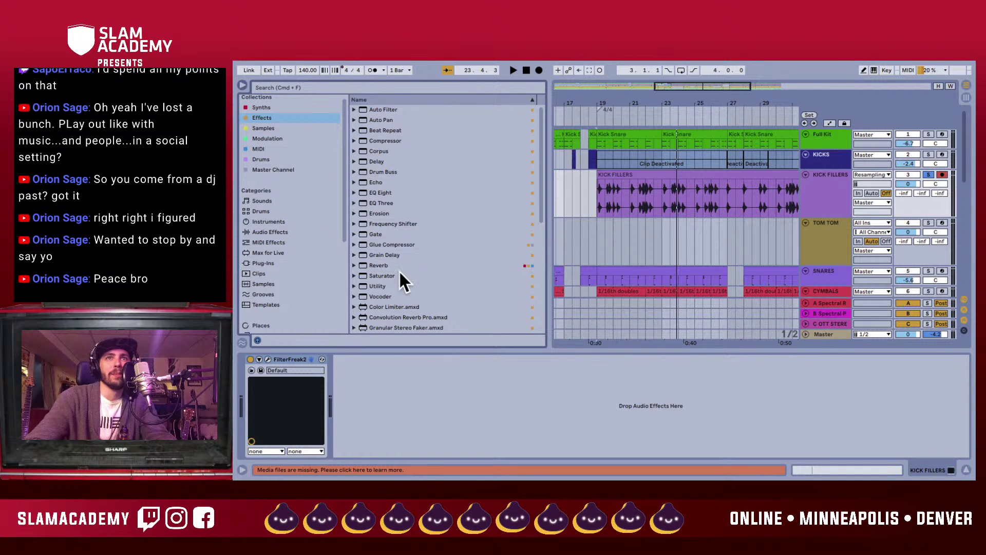
key("super+f")
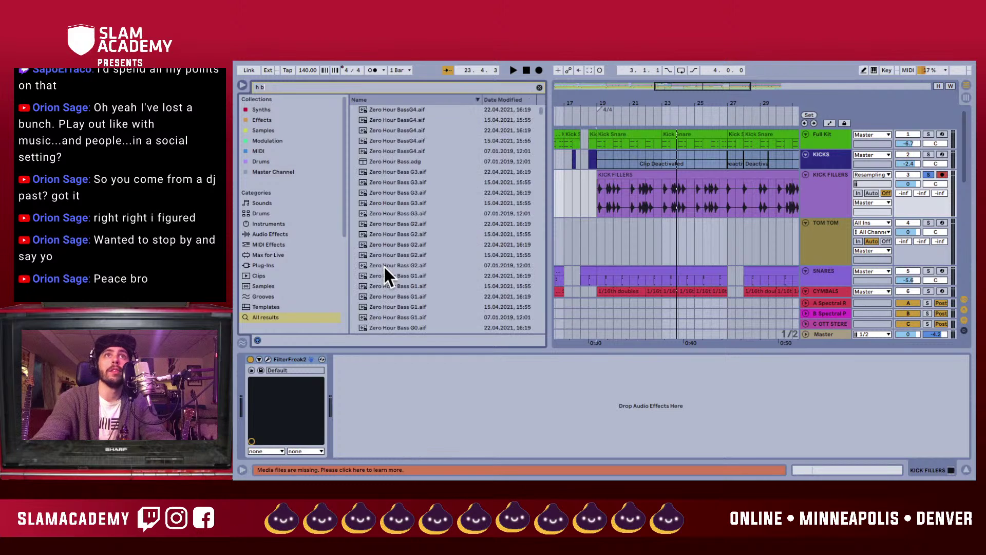
type("hyb")
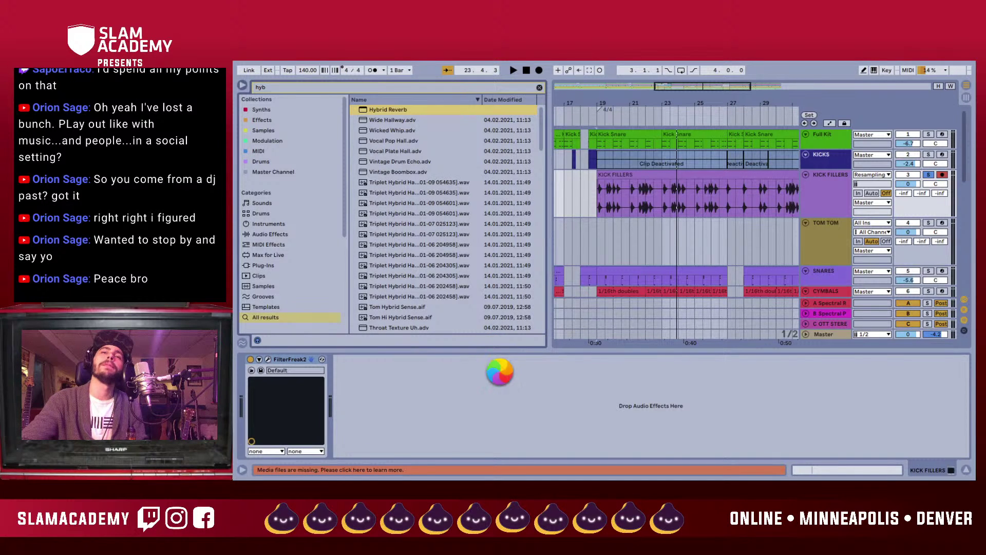
key("space")
left_click_drag(474, 442, 486, 435)
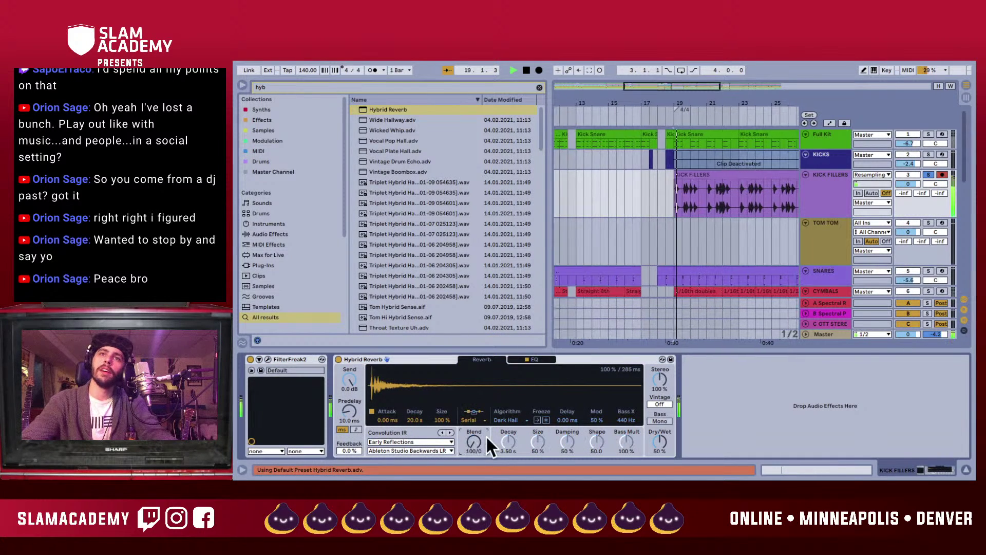
left_click(656, 421)
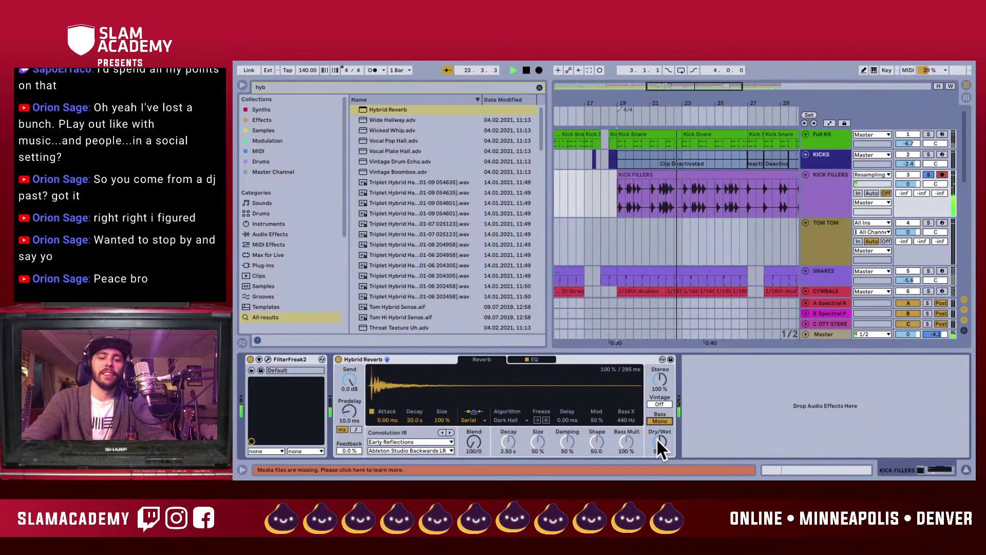
- Add EQ Eight after the reverb, unsolo KICK FILLERS and shape a gentle low cut at 40 Hz with Q 0.38
key("ctrl+f")
type("eq")
key("Down")
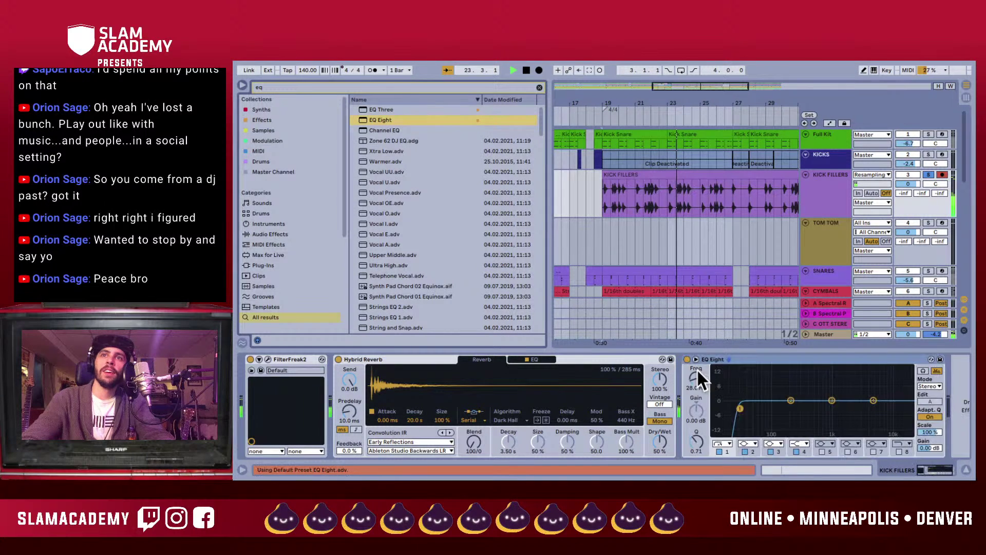
mouse_move(697, 380)
left_mouse_down()
mouse_move(697, 360)
mouse_move(694, 381)
left_mouse_up()
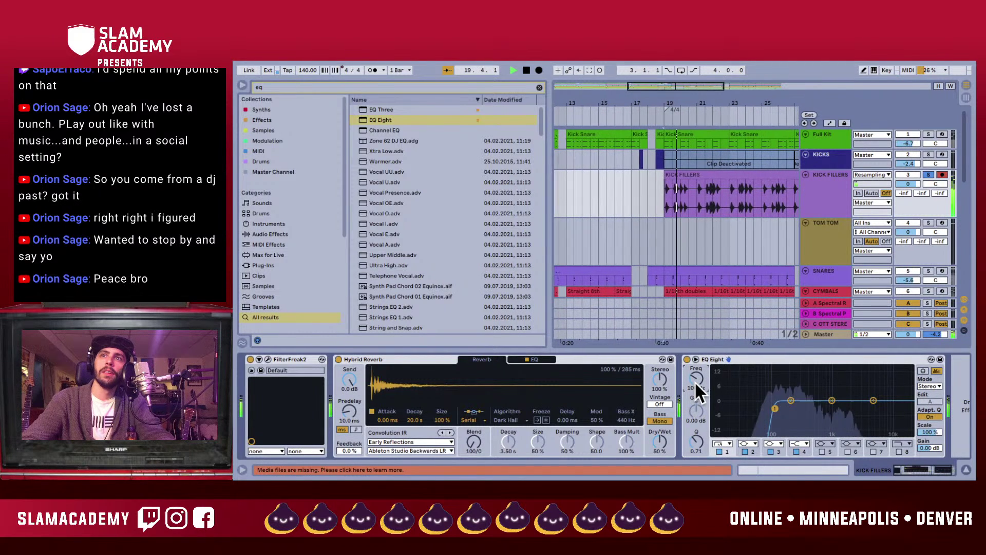
left_click(927, 174)
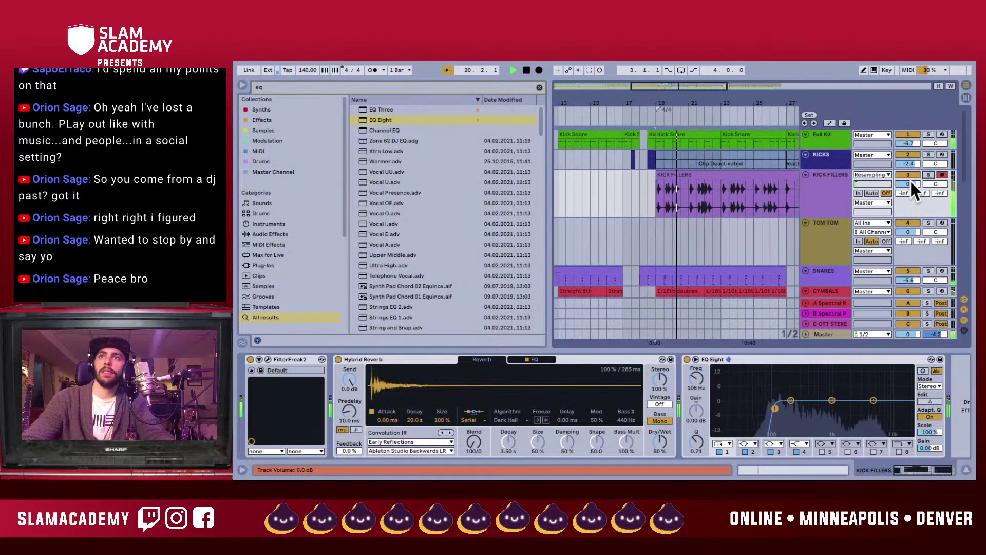
left_click_drag(775, 408, 748, 417)
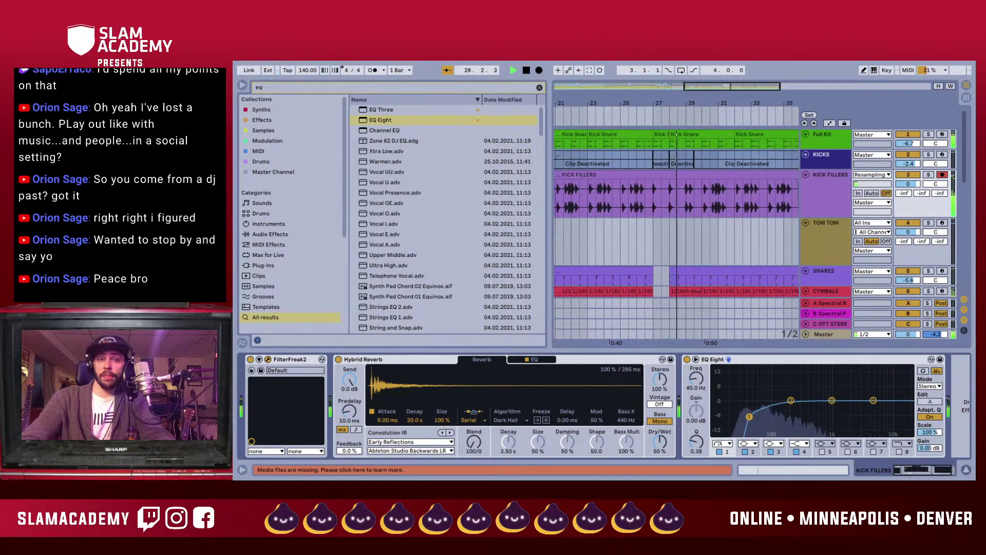
- Hide the browser and device view, stop playback and return to bar 1 with the whole arrangement in view
key("ctrl+alt+b")
key("ctrl+alt+l")
key("space")
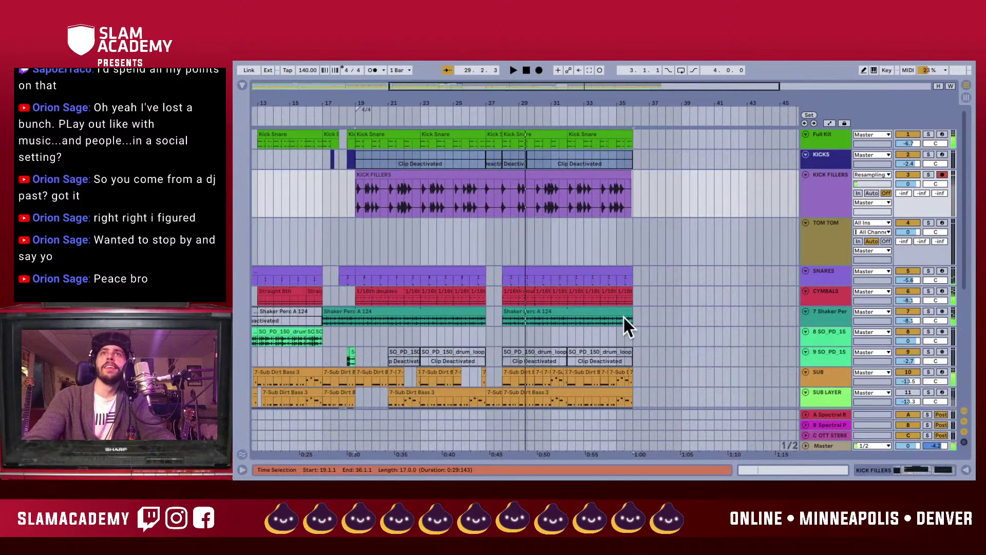
left_click(528, 70)
left_click_drag(528, 104, 522, 104)
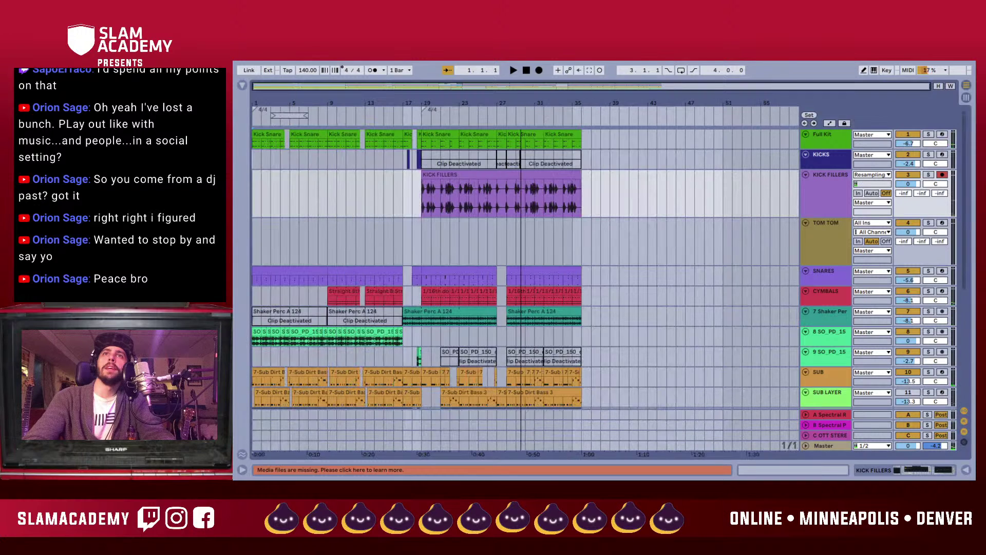
- Play the full arrangement from bar 1 to its end at bar 36, fitting its tracks to the view for review
key("space")
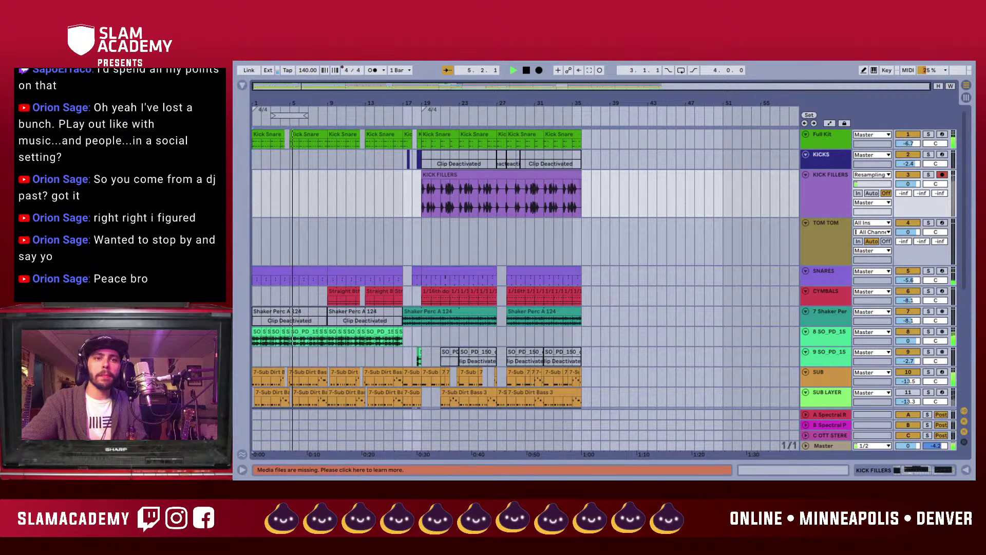
scroll(571, 263, "down", 5)
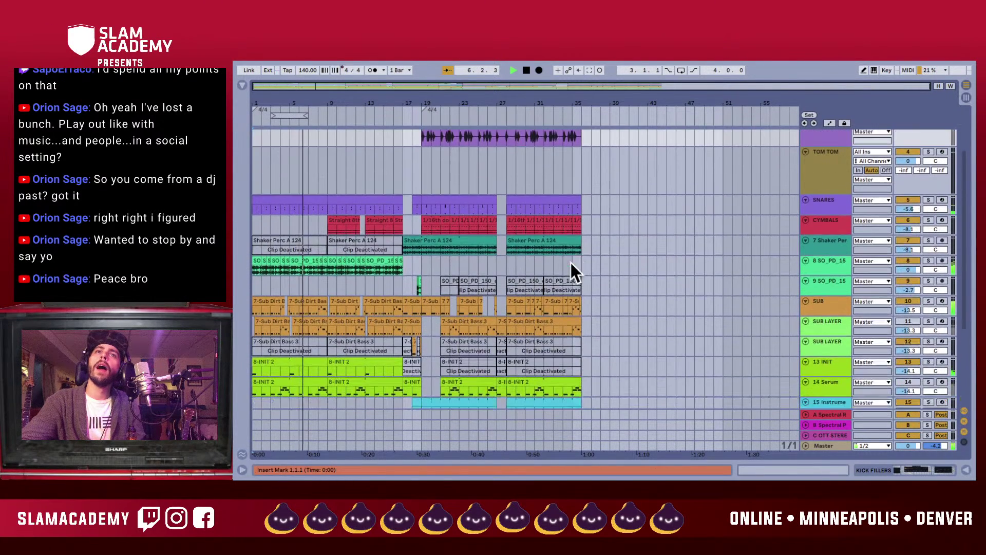
key("h")
key("w")
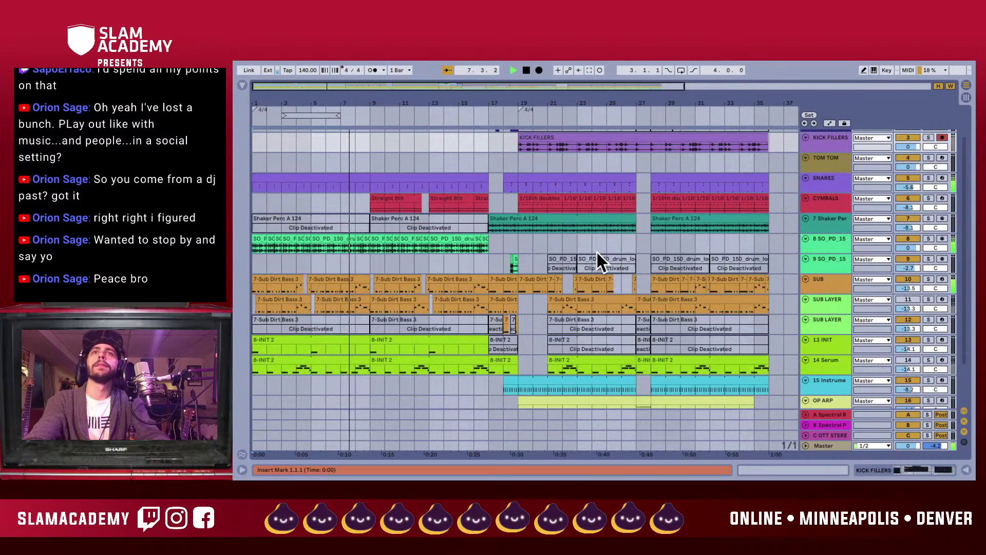
scroll(713, 306, "down", 3)
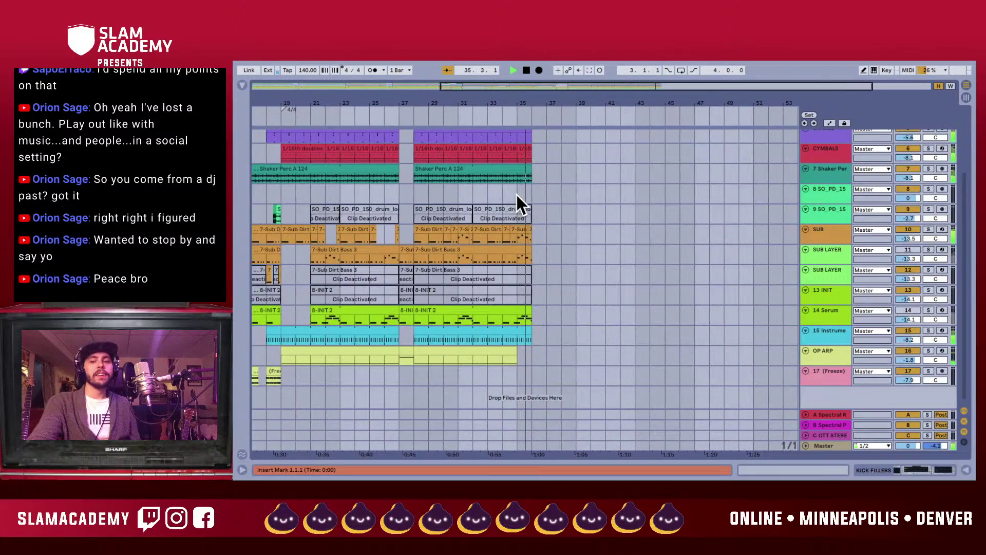
key("space")
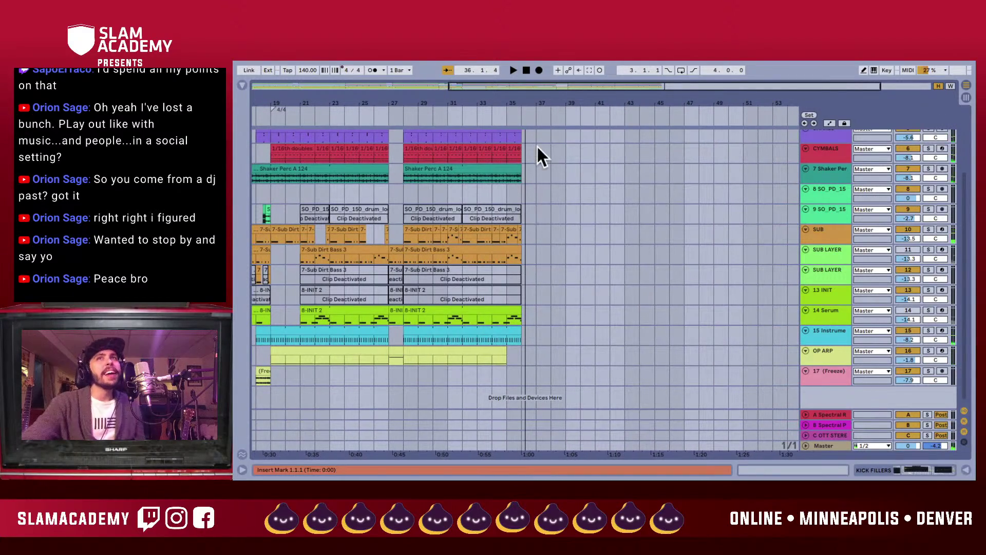